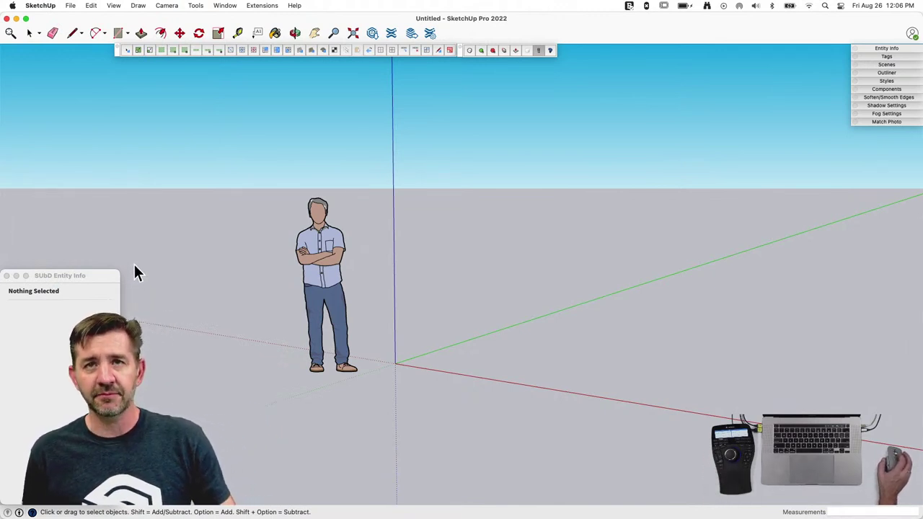
Step: Move the SUbD Entity Info window to the free space beneath the stack of collapsed panels
{"action": "left_click_drag", "start_coordinate": [98, 275], "coordinate": [910, 184]}
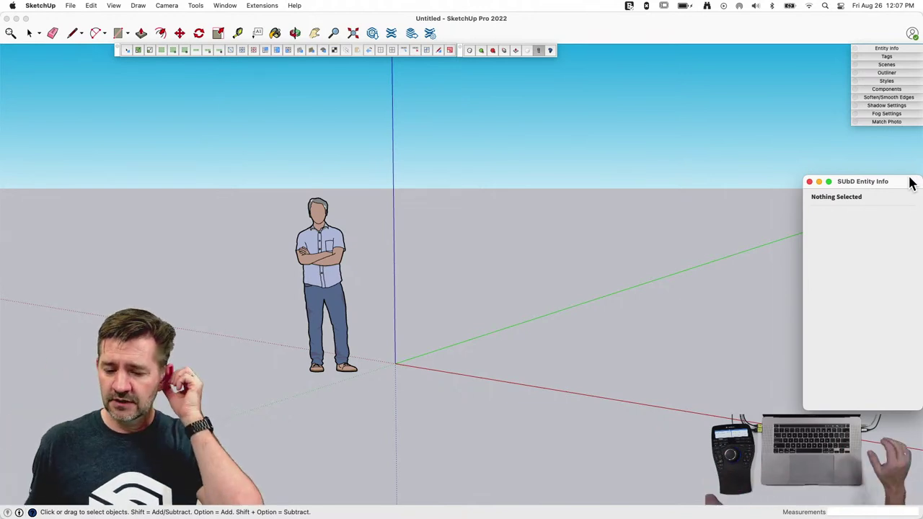
Step: Draw a rectangle about 4' 3" by 6' 11" on the ground beside the figure and Push/Pull it up about 4' 11"
{"action": "mouse_move", "coordinate": [420, 297]}
{"action": "middle_mouse_down"}
{"action": "mouse_move", "coordinate": [443, 360]}
{"action": "mouse_move", "coordinate": [405, 335]}
{"action": "mouse_move", "coordinate": [458, 325]}
{"action": "mouse_move", "coordinate": [406, 348]}
{"action": "middle_mouse_up"}
{"action": "left_click", "coordinate": [398, 351]}
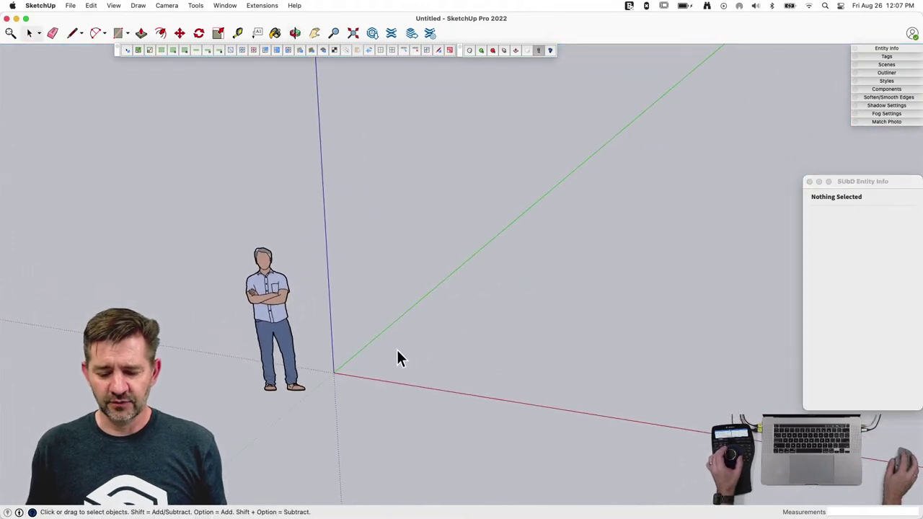
{"action": "key", "text": "r"}
{"action": "left_click", "coordinate": [389, 355]}
{"action": "left_click", "coordinate": [520, 313]}
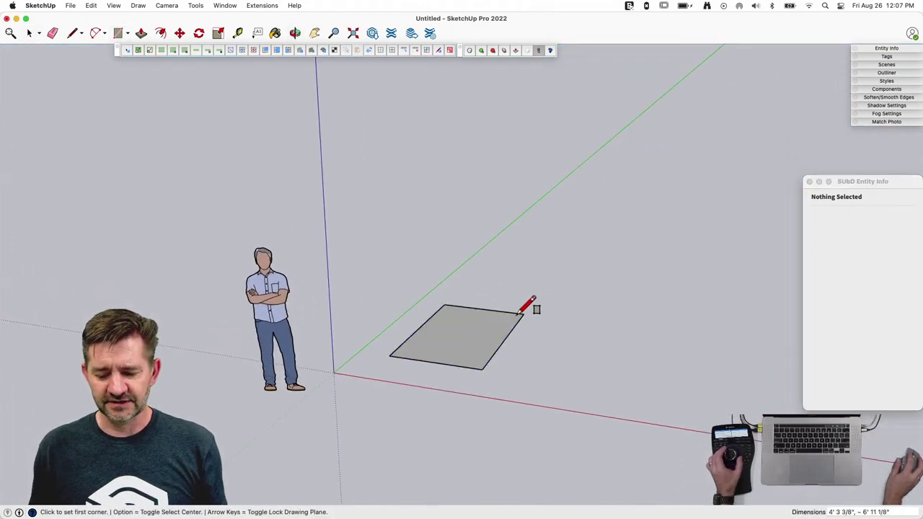
{"action": "key", "text": "p"}
{"action": "left_click", "coordinate": [476, 337]}
{"action": "left_click", "coordinate": [456, 245]}
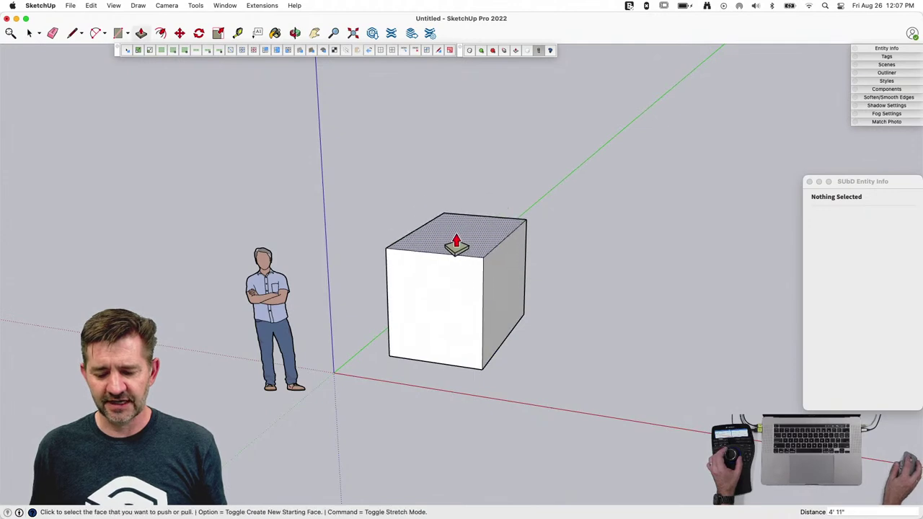
Step: Select all connected geometry of the box and make it a group
{"action": "key", "text": "space"}
{"action": "triple_click", "coordinate": [434, 281]}
{"action": "right_click", "coordinate": [434, 281]}
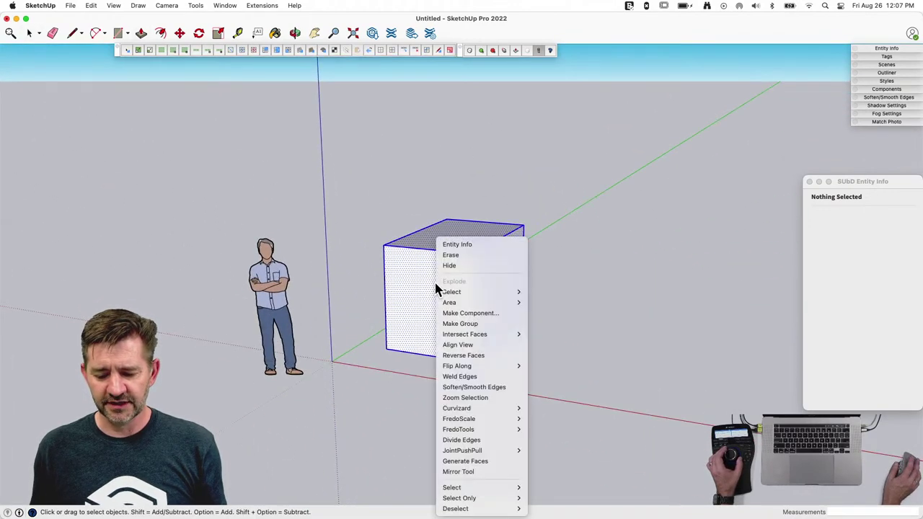
{"action": "left_click", "coordinate": [462, 324]}
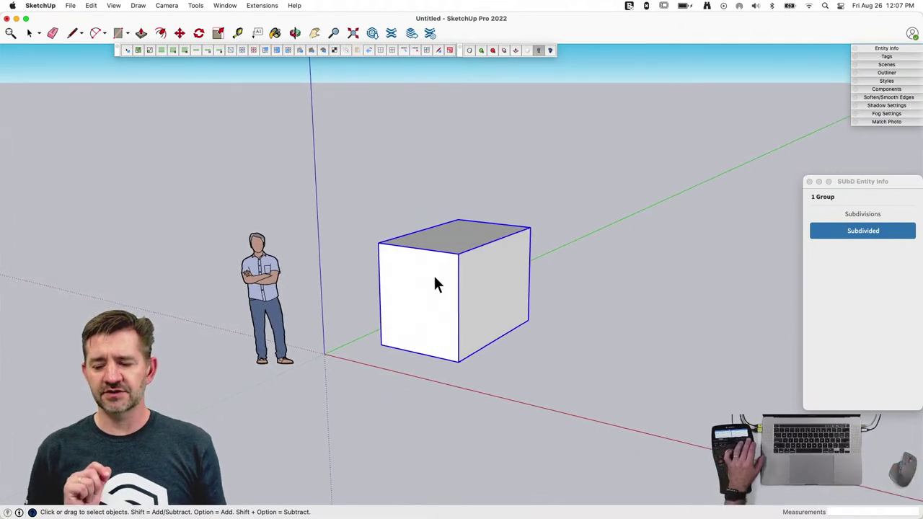
Step: Subdivide the box group with SUbD and display hidden geometry, undoing and redoing to compare the shapes
{"action": "key", "text": "alt+s"}
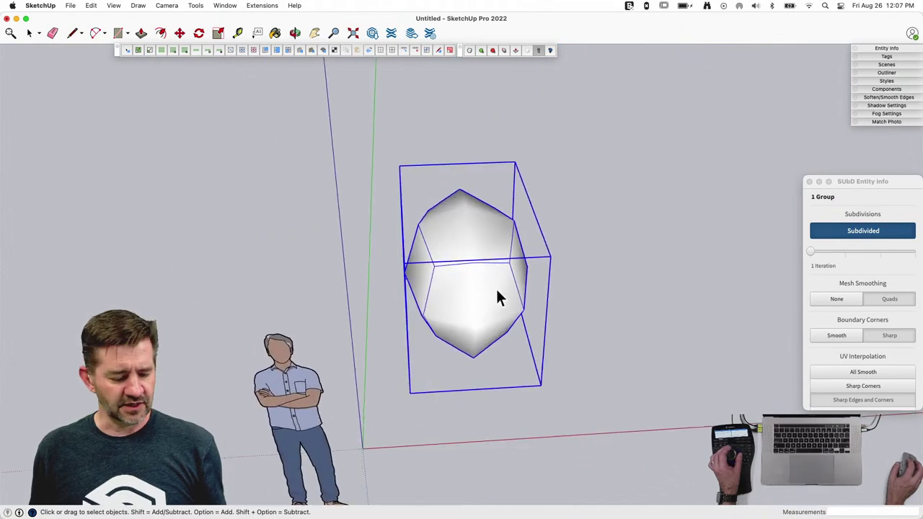
{"action": "middle_click_drag", "start_coordinate": [497, 297], "coordinate": [475, 264]}
{"action": "key", "text": "alt+super+h"}
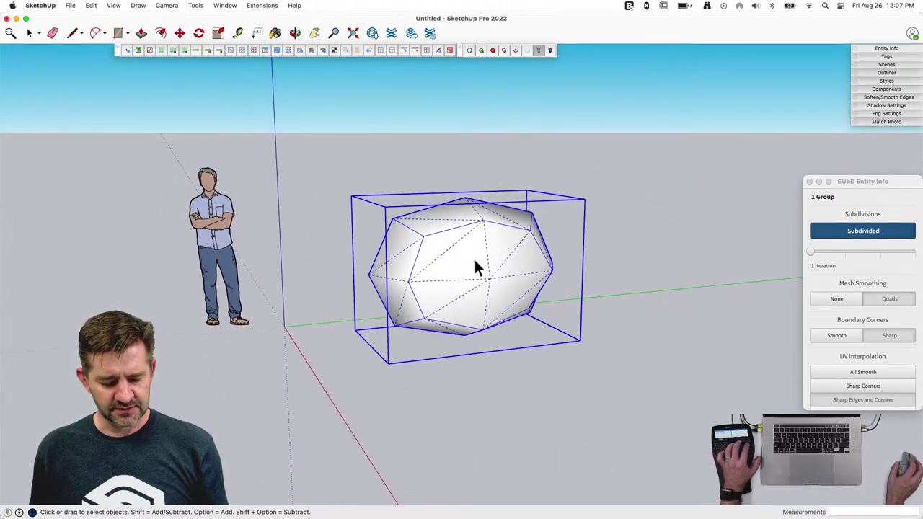
{"action": "key", "text": "super+z"}
{"action": "key", "text": "shift+super+z"}
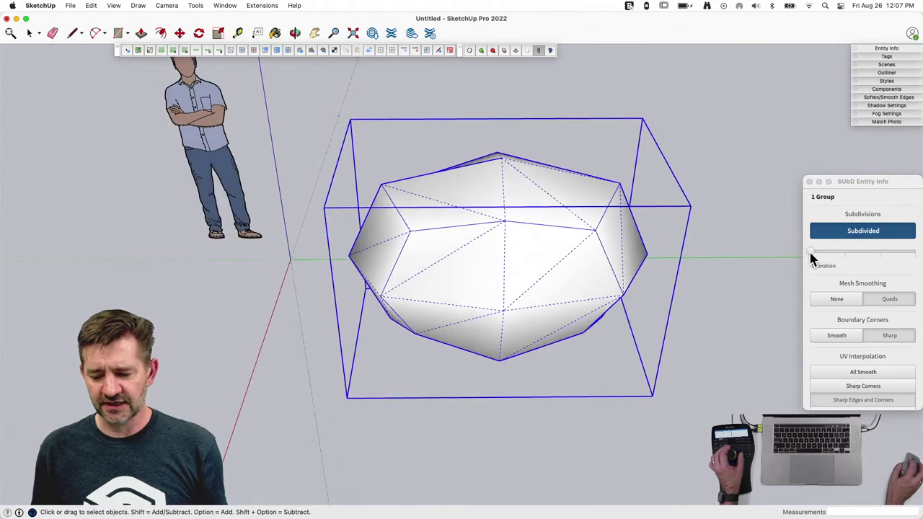
Step: Switch the group's subdivision level between 2 iterations and 1 iteration, ending at 2
{"action": "left_click", "coordinate": [811, 253]}
{"action": "left_click", "coordinate": [844, 252]}
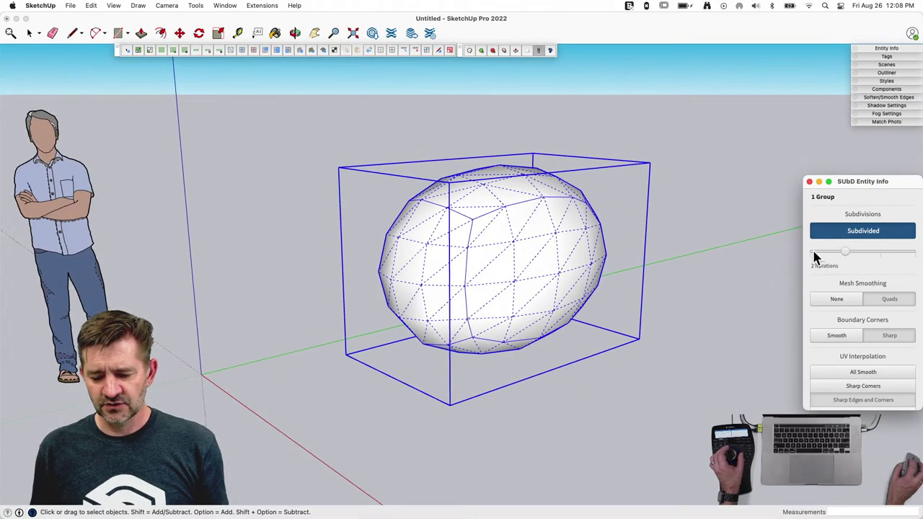
{"action": "left_click", "coordinate": [813, 252]}
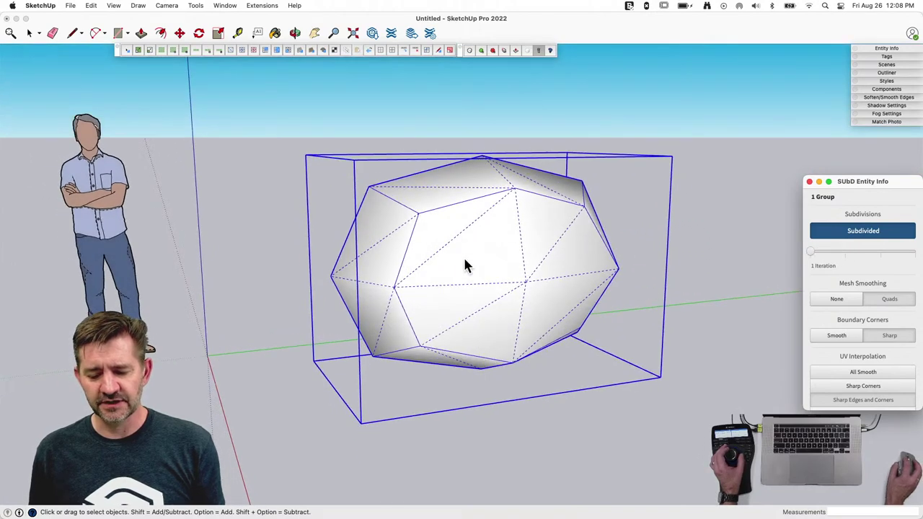
{"action": "left_click", "coordinate": [857, 252]}
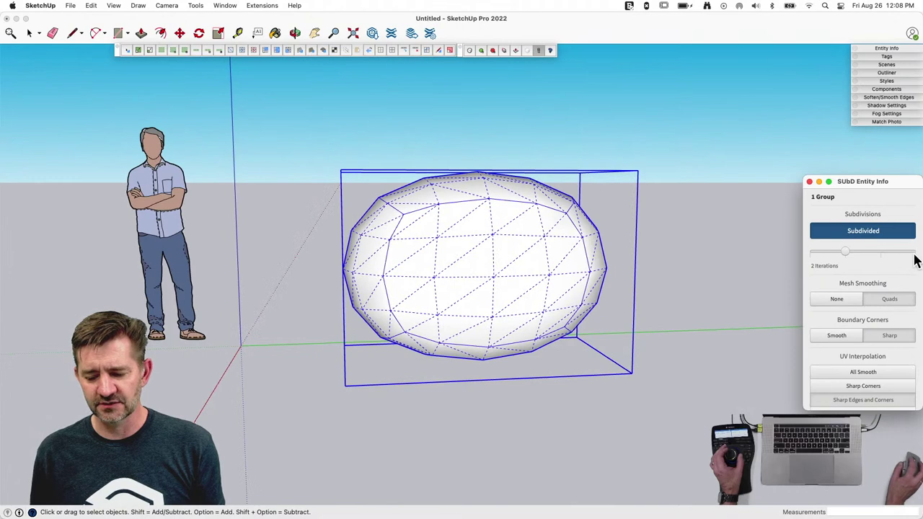
Step: Raise the group's subdivision to 4 iterations and turn the hidden geometry display off and on again
{"action": "left_click", "coordinate": [877, 251]}
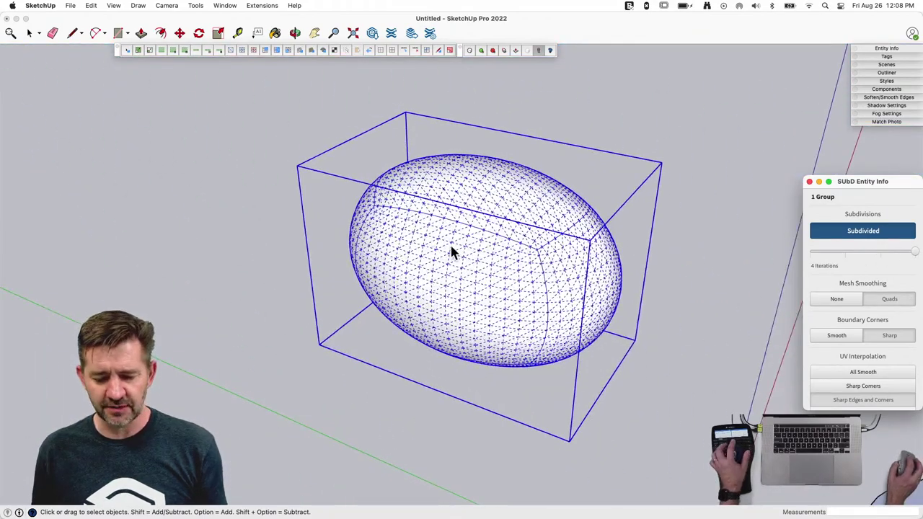
{"action": "key", "text": "alt+h"}
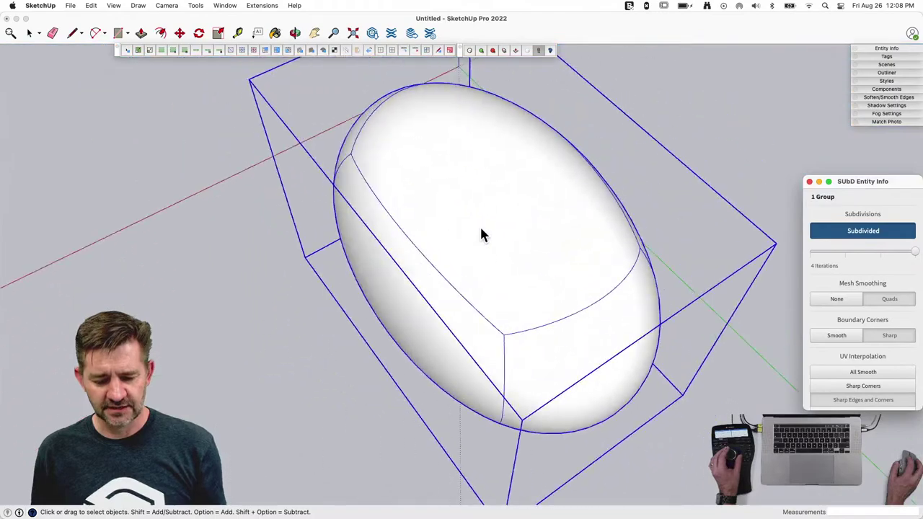
{"action": "key", "text": "alt+h"}
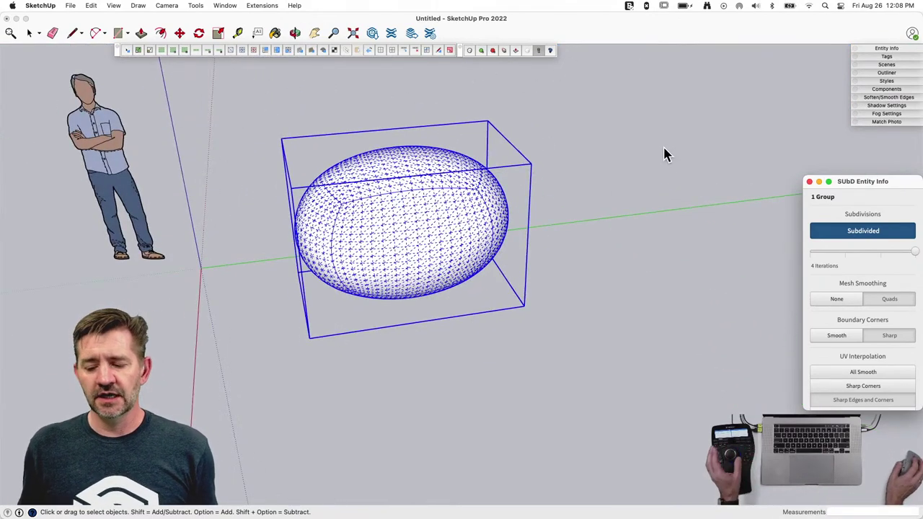
Step: Compare the group's subdivision at 2, 4, 1 and 2 iterations, ending at 1 iteration
{"action": "left_click", "coordinate": [844, 251]}
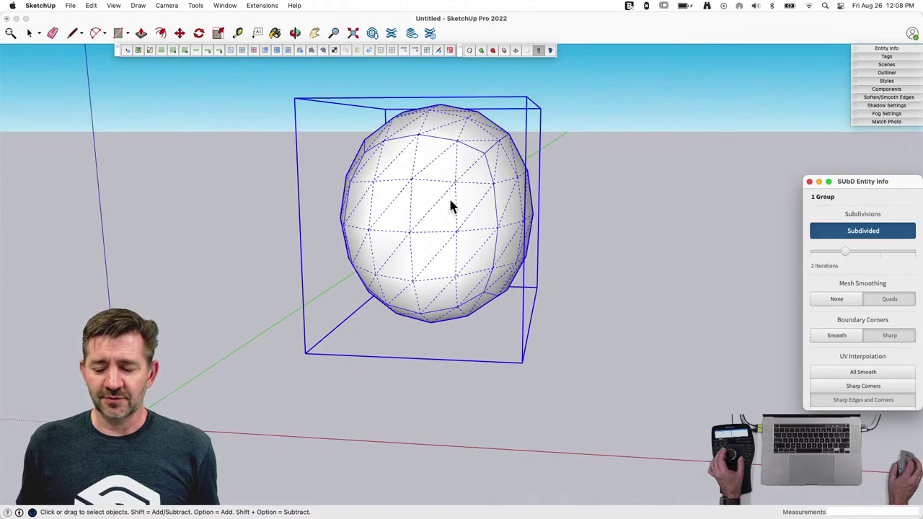
{"action": "left_click", "coordinate": [914, 253]}
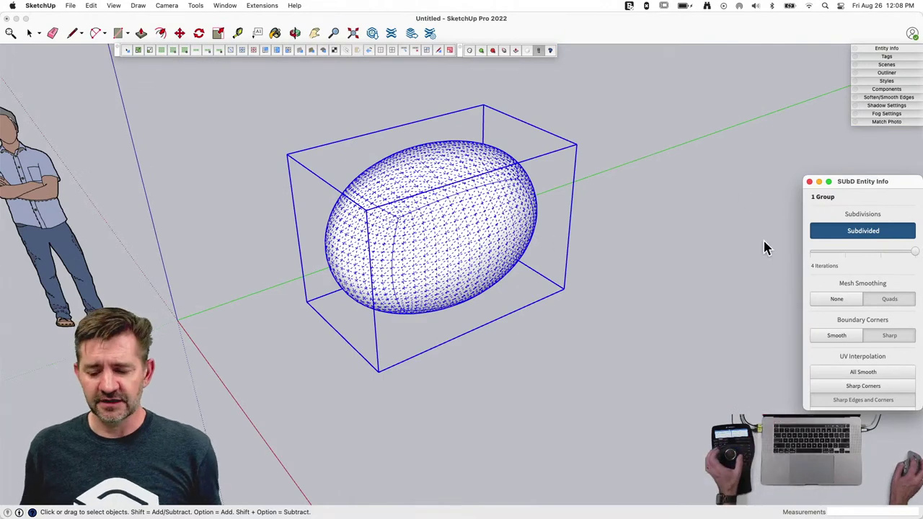
{"action": "left_click", "coordinate": [811, 253]}
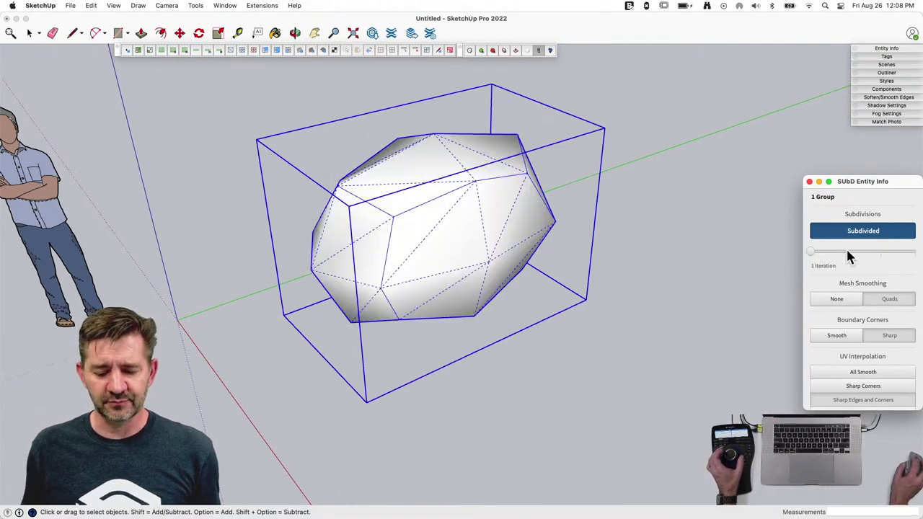
{"action": "left_click", "coordinate": [845, 252]}
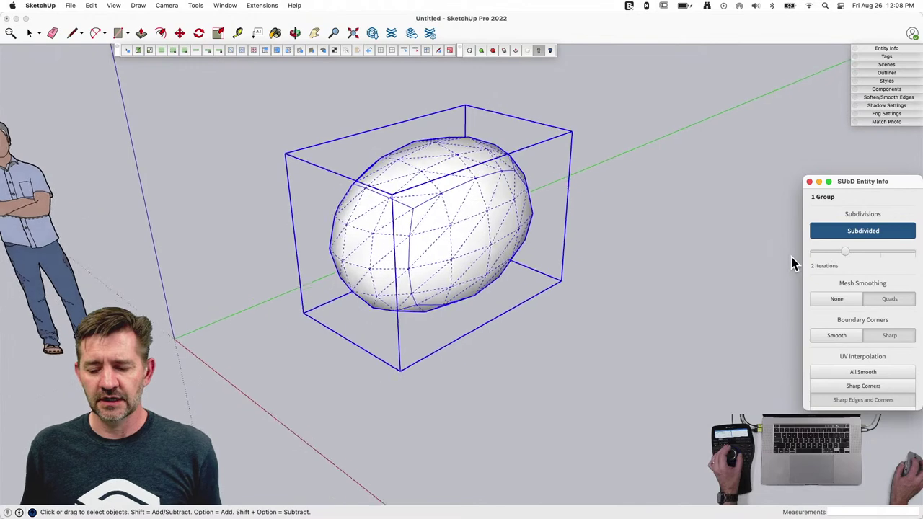
{"action": "left_click", "coordinate": [812, 252]}
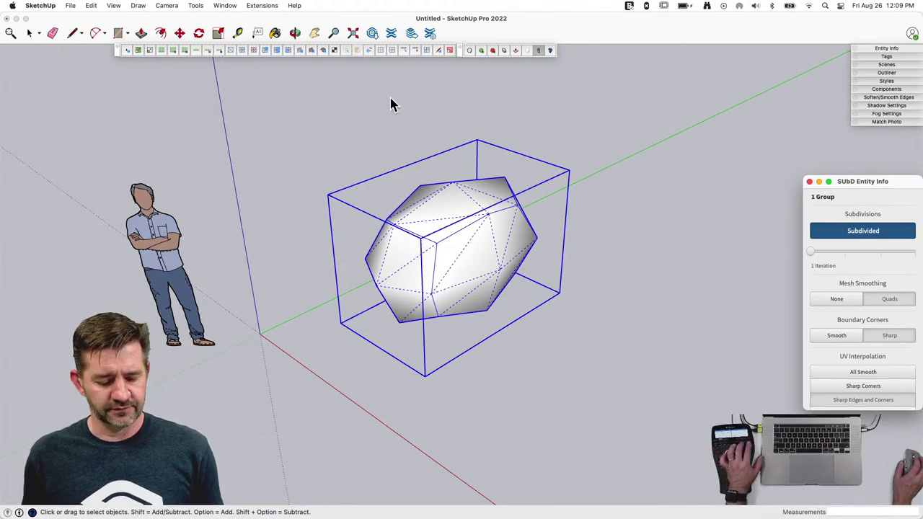
Step: Activate Vertex Tools briefly, leave it, and delete the subdivided group beside the figure
{"action": "middle_click_drag", "start_coordinate": [426, 103], "coordinate": [387, 176]}
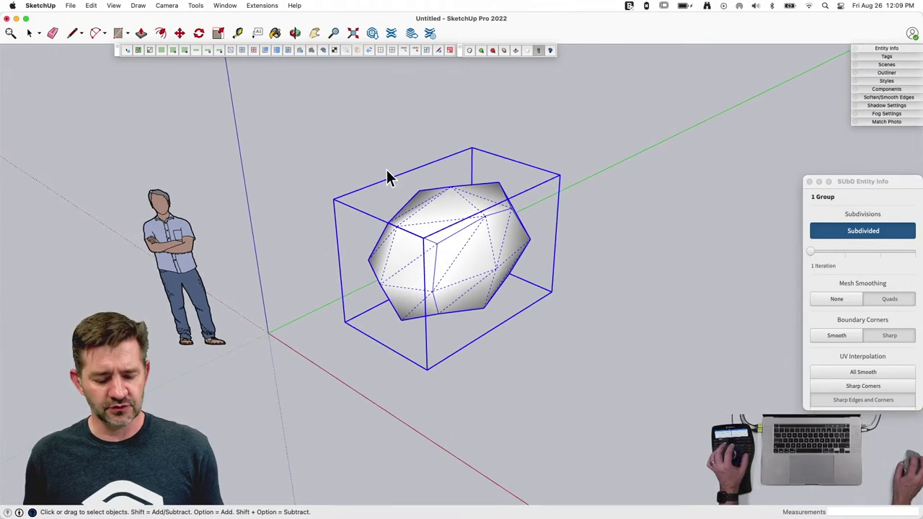
{"action": "key", "text": "v"}
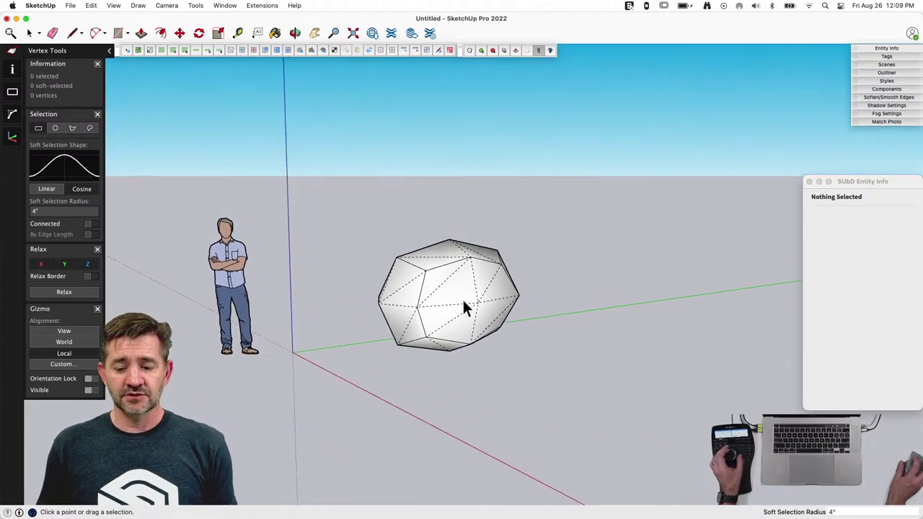
{"action": "key", "text": "space"}
{"action": "left_click", "coordinate": [457, 323]}
{"action": "key", "text": "Delete"}
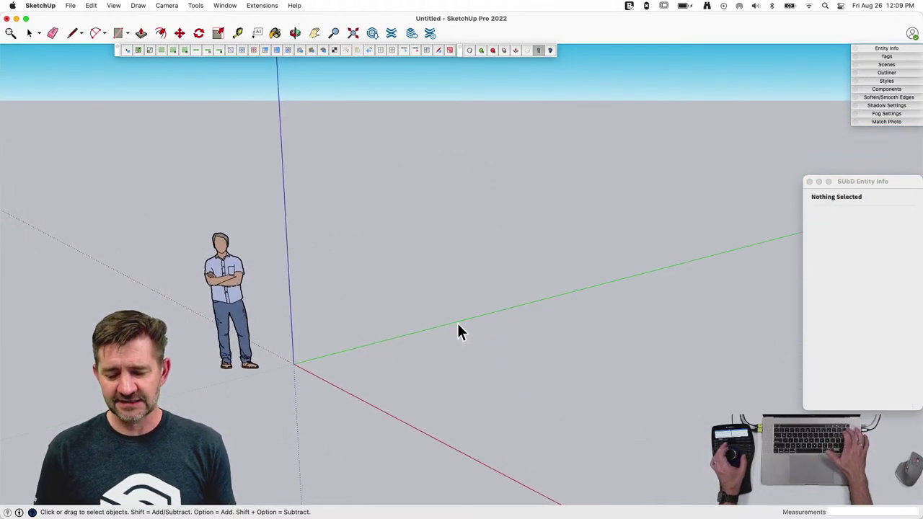
{"action": "middle_click_drag", "start_coordinate": [457, 323], "coordinate": [403, 255]}
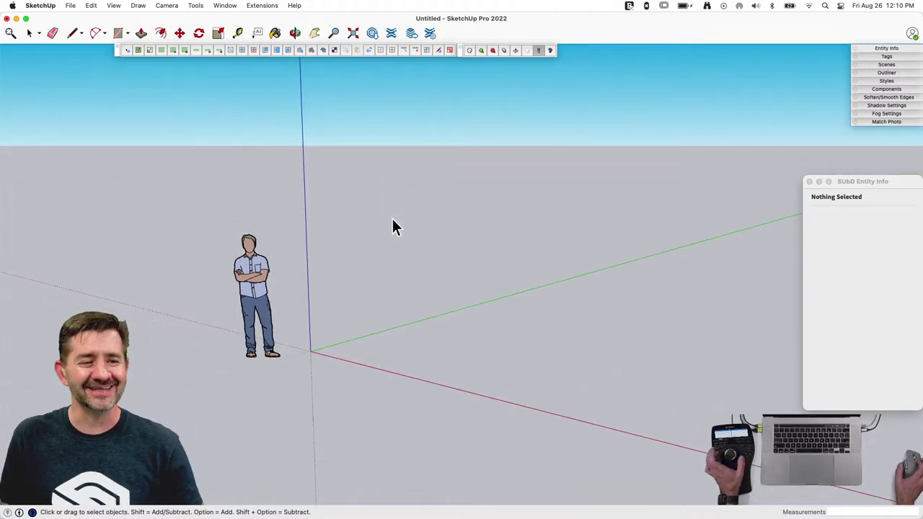
{"action": "middle_click_drag", "start_coordinate": [399, 215], "coordinate": [338, 223]}
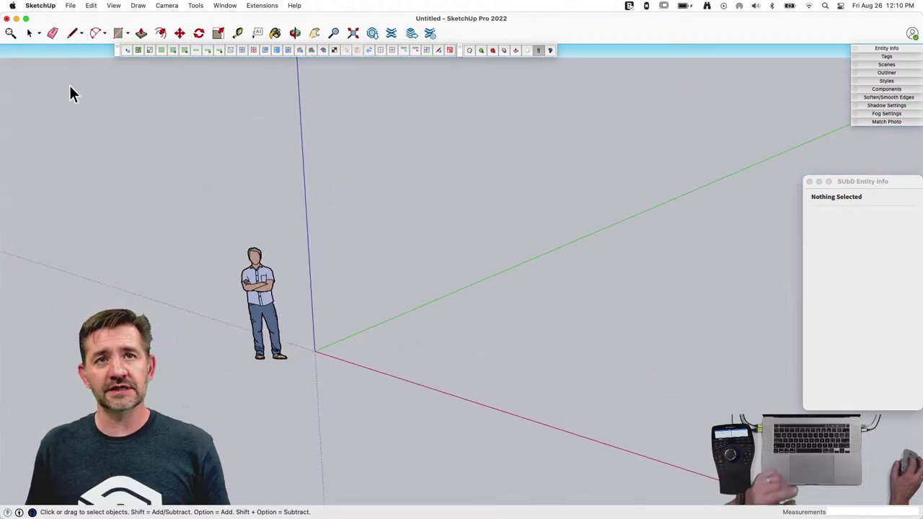
{"action": "left_click", "coordinate": [70, 6]}
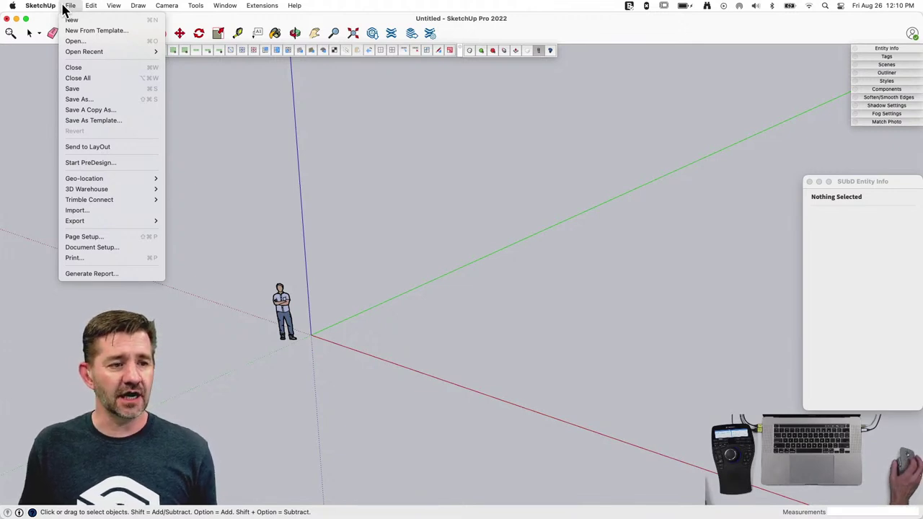
{"action": "mouse_move", "coordinate": [40, 6]}
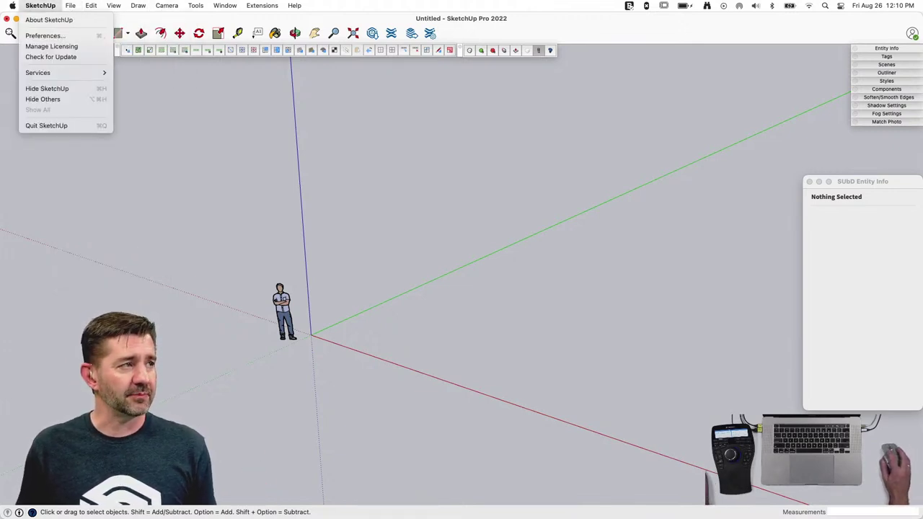
{"action": "left_click", "coordinate": [46, 36]}
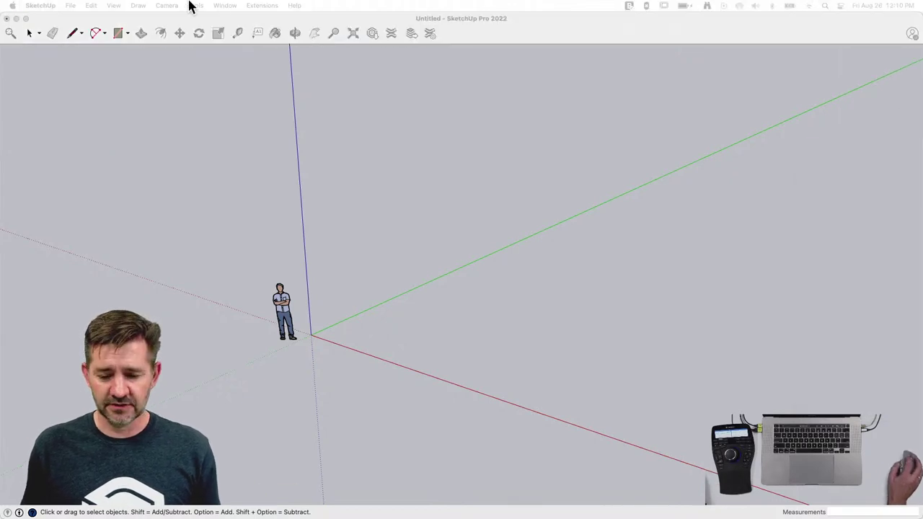
{"action": "left_click", "coordinate": [449, 207]}
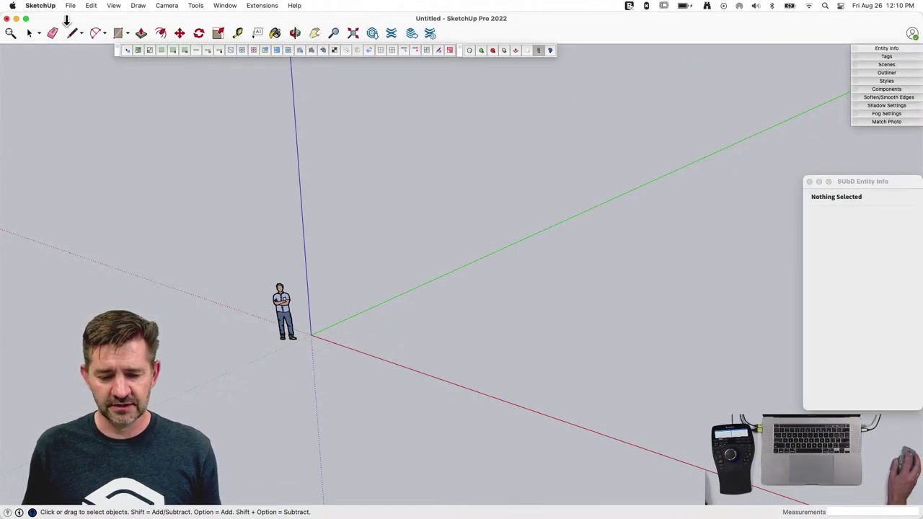
{"action": "left_click", "coordinate": [70, 6]}
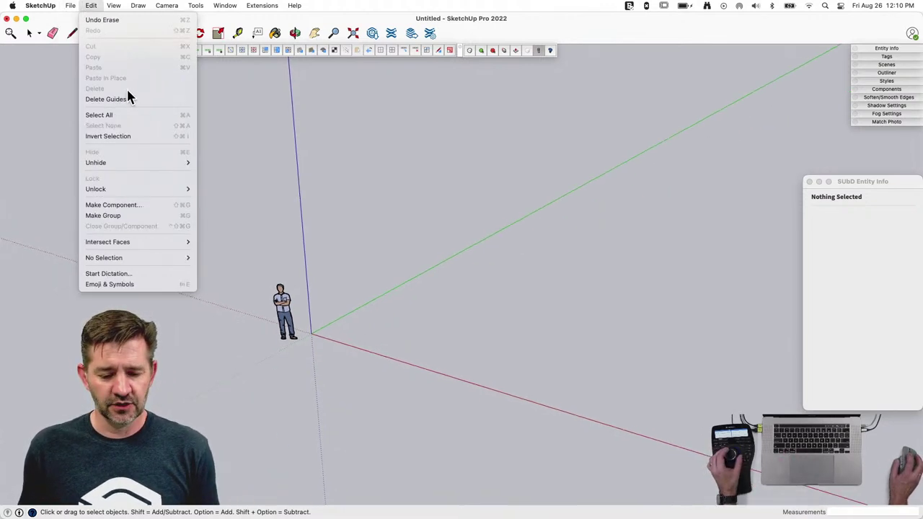
{"action": "mouse_move", "coordinate": [56, 8]}
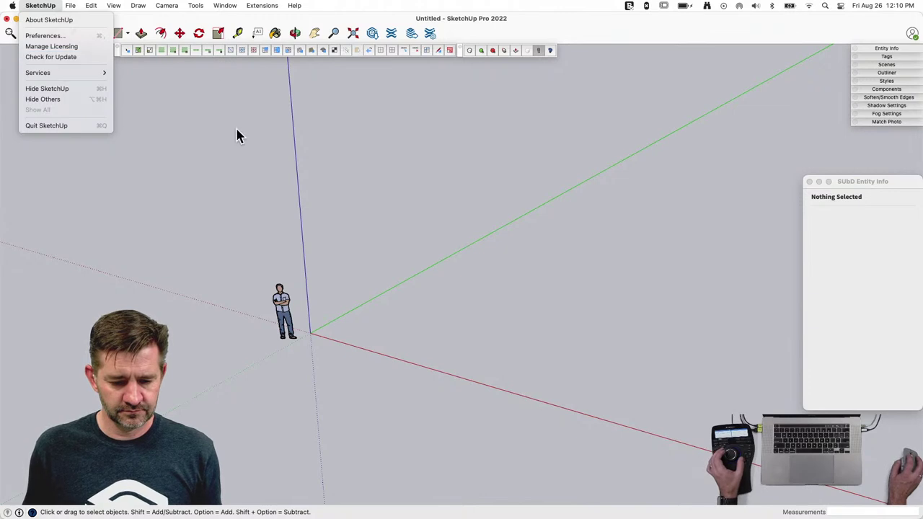
{"action": "left_click", "coordinate": [240, 135]}
Step: Import P-51 mustang.jpeg from the Desktop as an image and place it flat with its first corner at the origin
{"action": "left_click", "coordinate": [72, 6]}
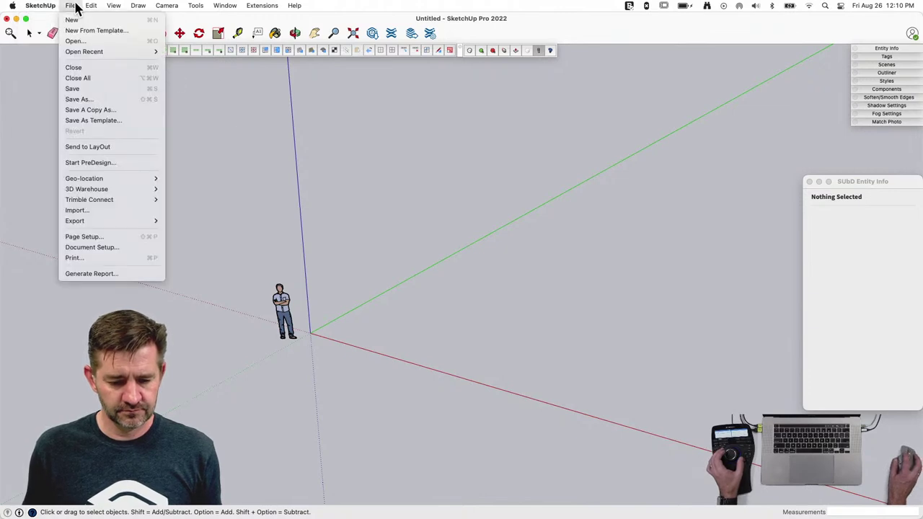
{"action": "left_click", "coordinate": [84, 211]}
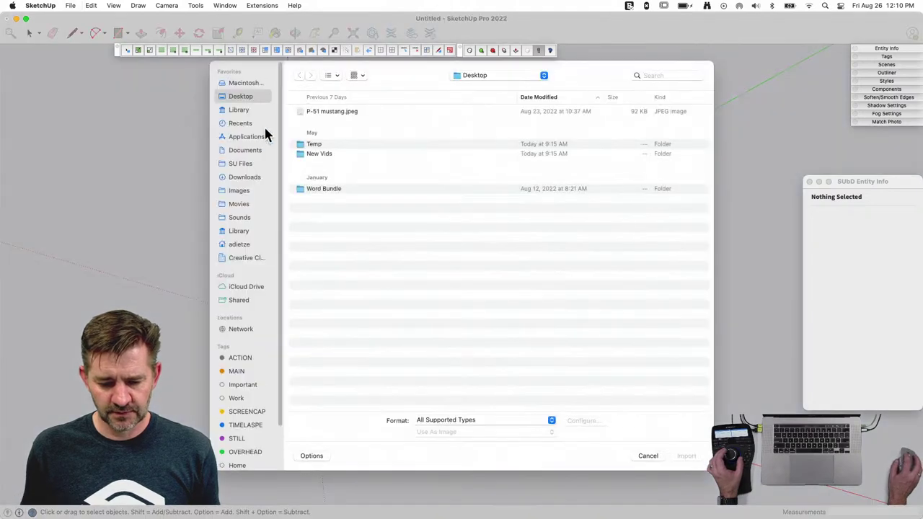
{"action": "left_click", "coordinate": [328, 113]}
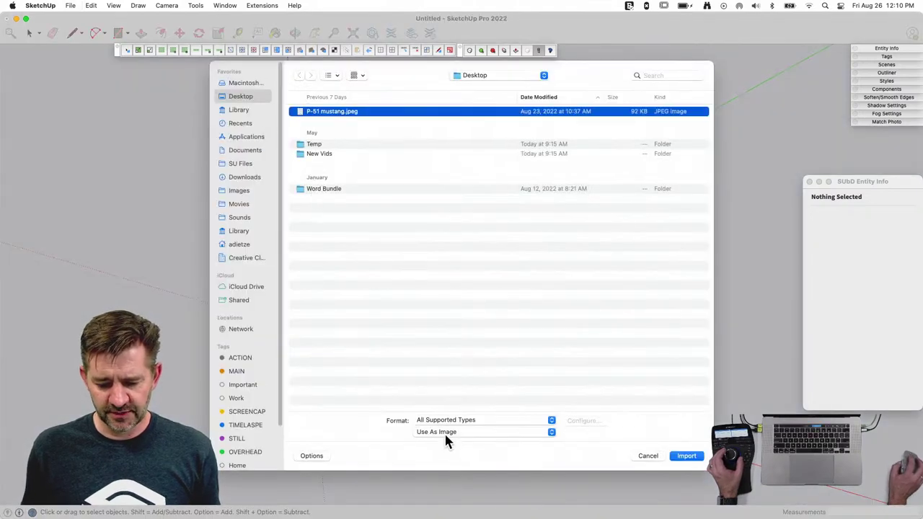
{"action": "left_click", "coordinate": [686, 455]}
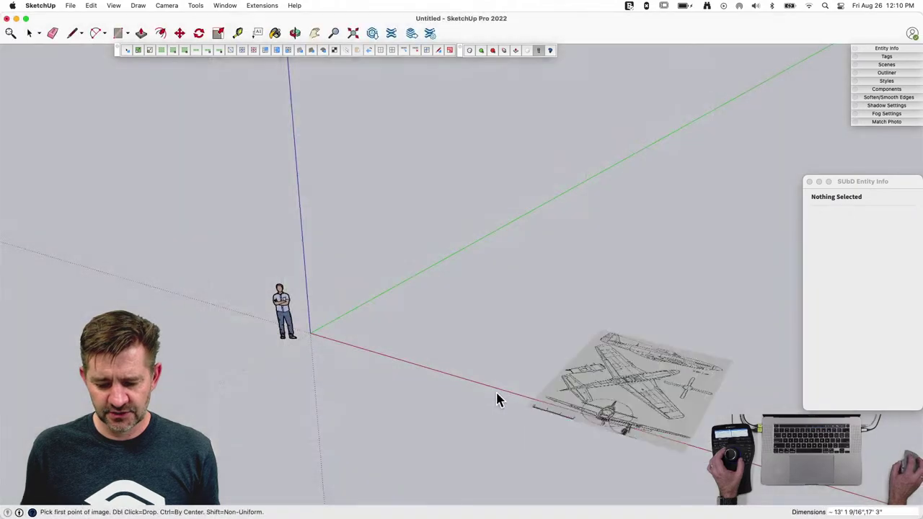
{"action": "left_click", "coordinate": [312, 335]}
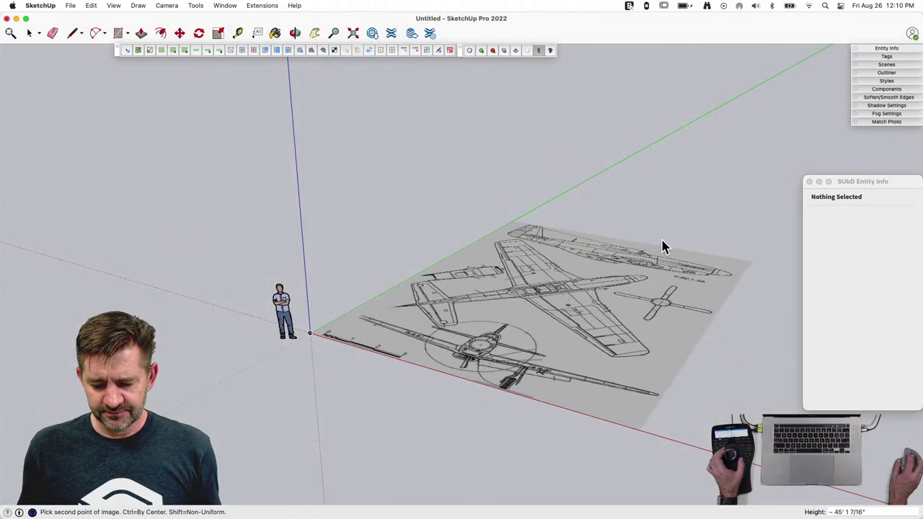
{"action": "left_click", "coordinate": [736, 218]}
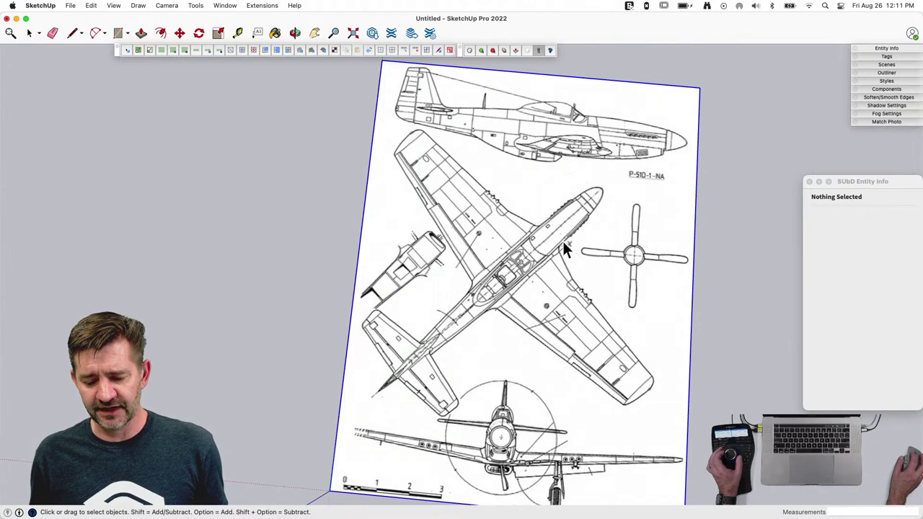
Step: Copy the blueprint image about 68 feet along the red axis, to the side opposite the original
{"action": "key", "text": "m"}
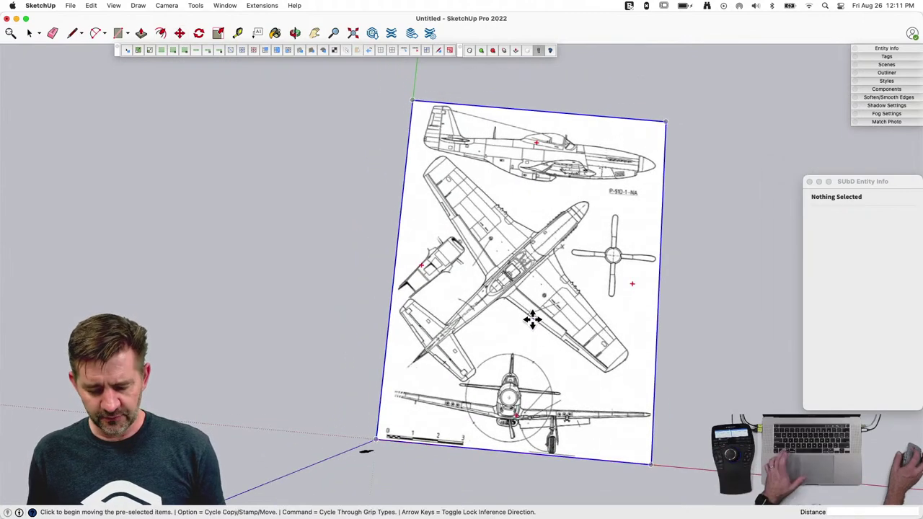
{"action": "key", "text": "alt"}
{"action": "left_click", "coordinate": [531, 315]}
{"action": "left_click", "coordinate": [173, 289]}
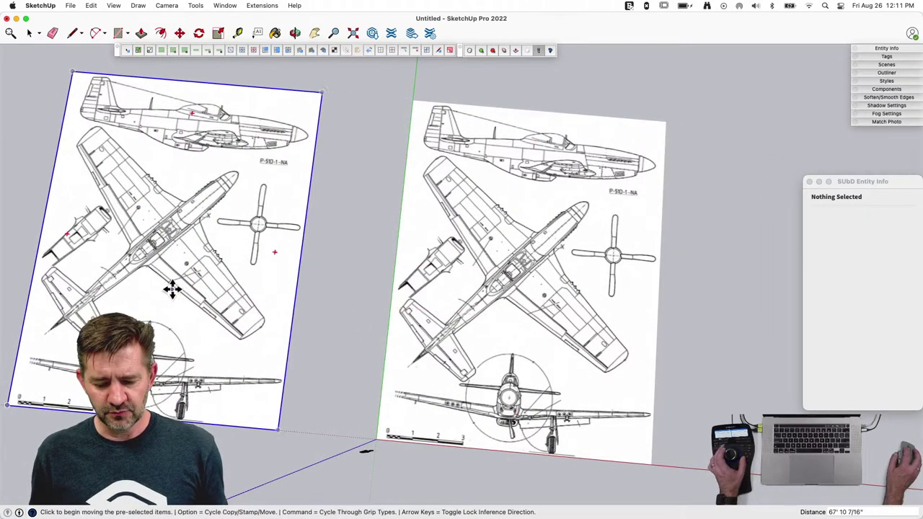
{"action": "key", "text": "space"}
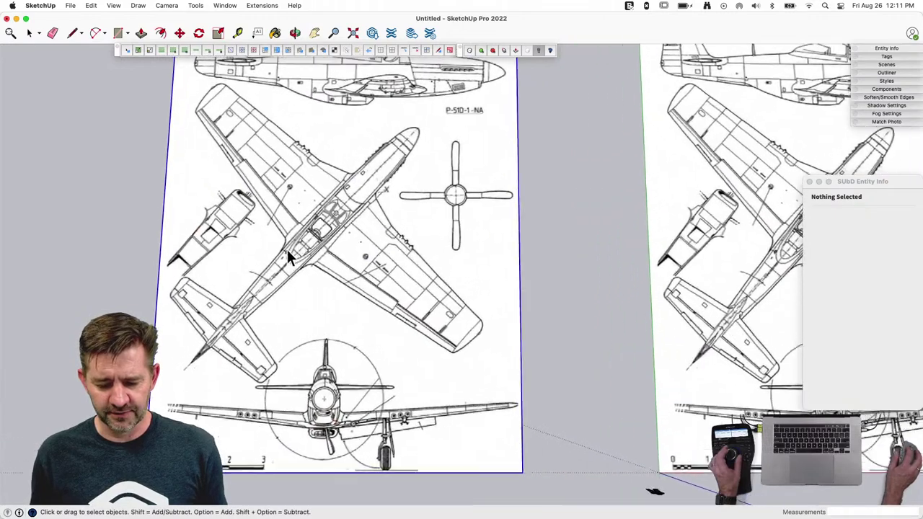
Step: Rotate the copied blueprint about the top-view plane's tail tip by about 42 degrees, aligning the fuselage centreline with the green axis
{"action": "key", "text": "q"}
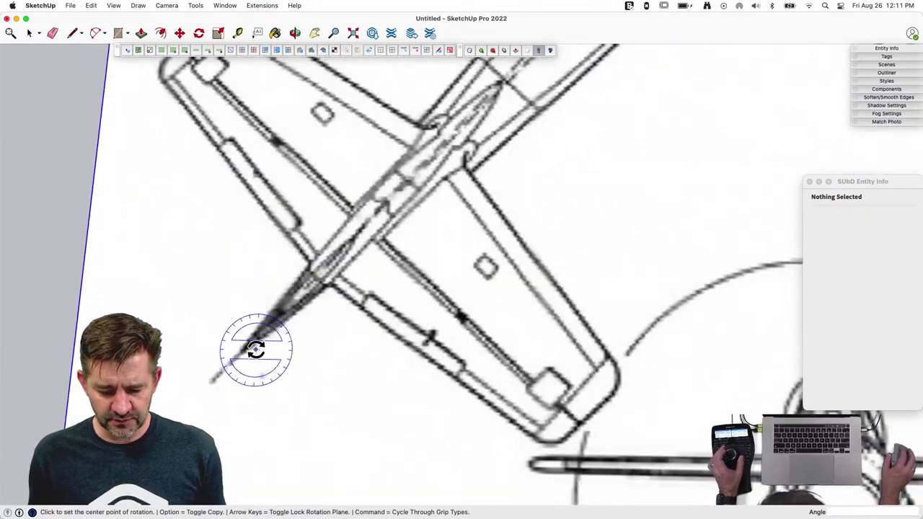
{"action": "key", "text": "space"}
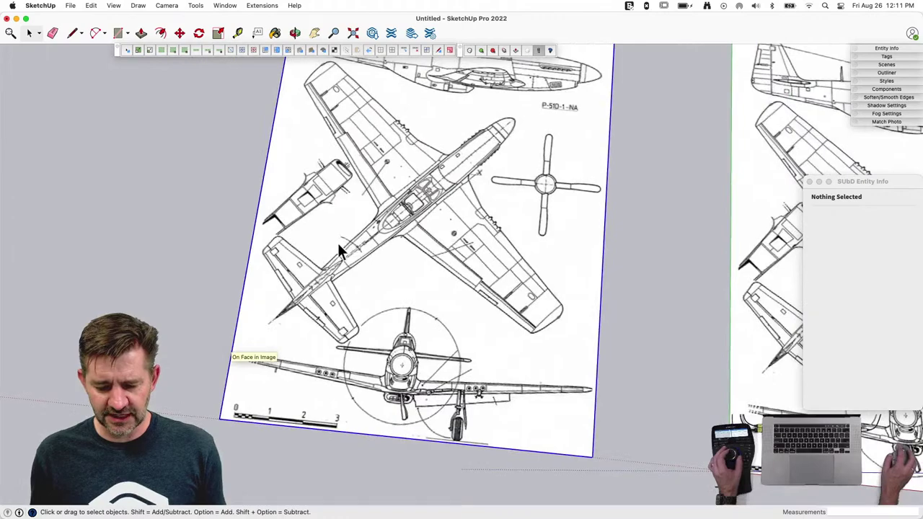
{"action": "key", "text": "q"}
{"action": "scroll", "coordinate": [195, 347], "scroll_direction": "up", "scroll_amount": 5}
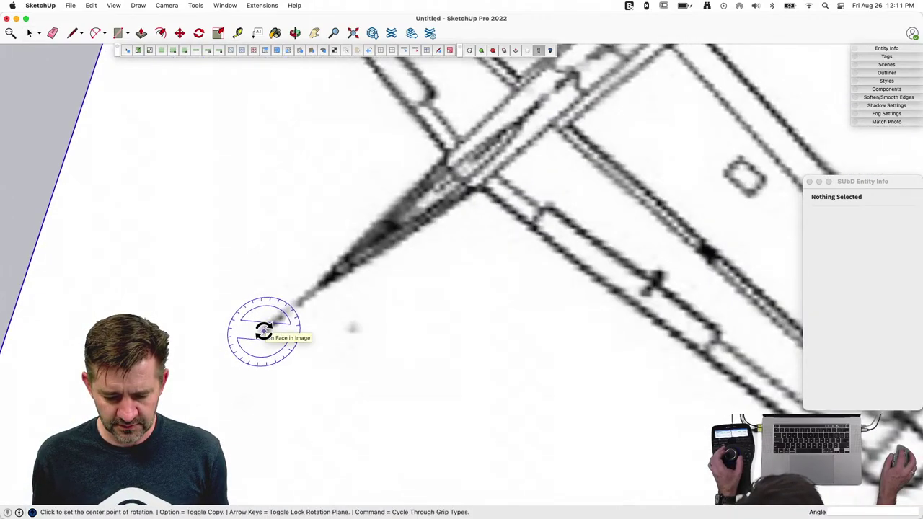
{"action": "left_click", "coordinate": [263, 329]}
{"action": "scroll", "coordinate": [432, 209], "scroll_direction": "down", "scroll_amount": 3}
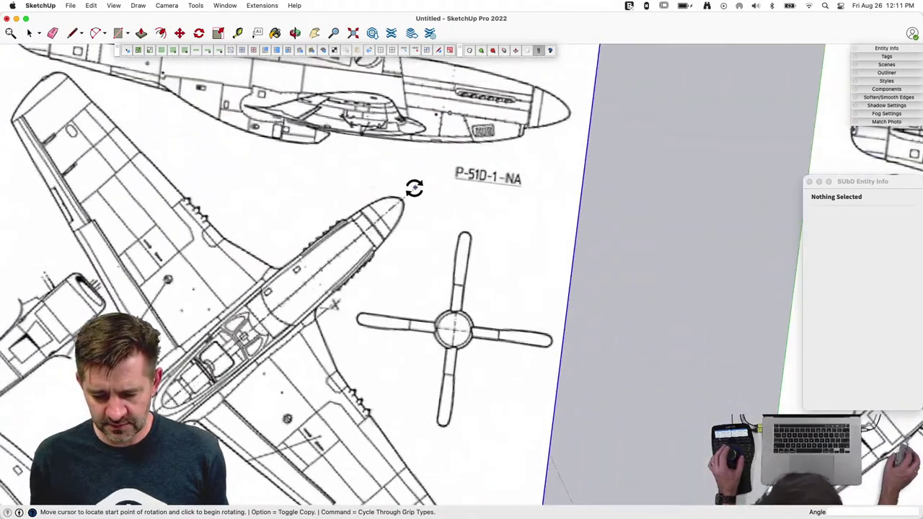
{"action": "scroll", "coordinate": [412, 187], "scroll_direction": "up", "scroll_amount": 4}
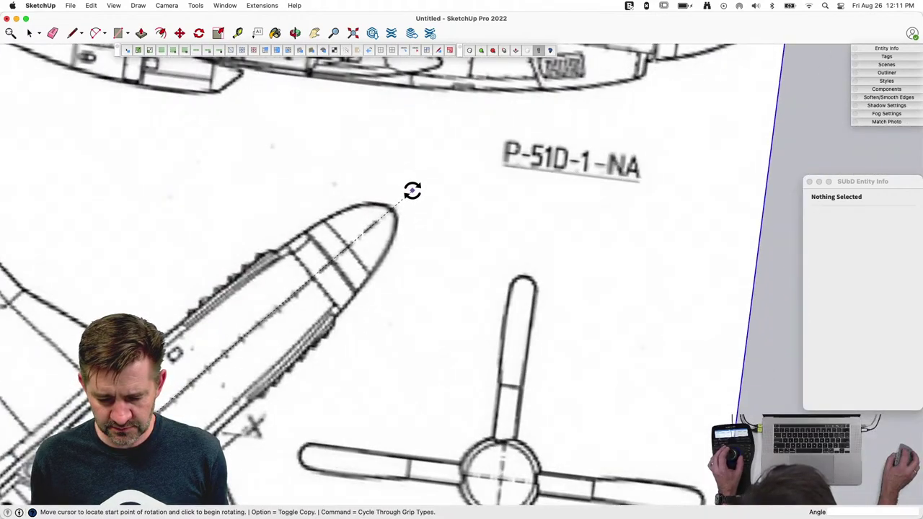
{"action": "left_click", "coordinate": [412, 190]}
{"action": "scroll", "coordinate": [418, 173], "scroll_direction": "down", "scroll_amount": 3}
{"action": "scroll", "coordinate": [384, 116], "scroll_direction": "down", "scroll_amount": 2}
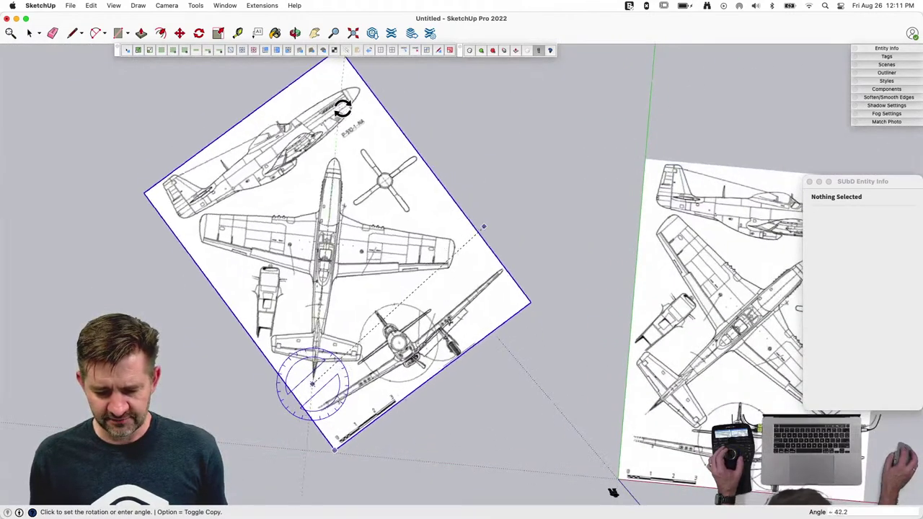
{"action": "left_click", "coordinate": [336, 114]}
{"action": "key", "text": "space"}
{"action": "scroll", "coordinate": [421, 229], "scroll_direction": "down", "scroll_amount": 2}
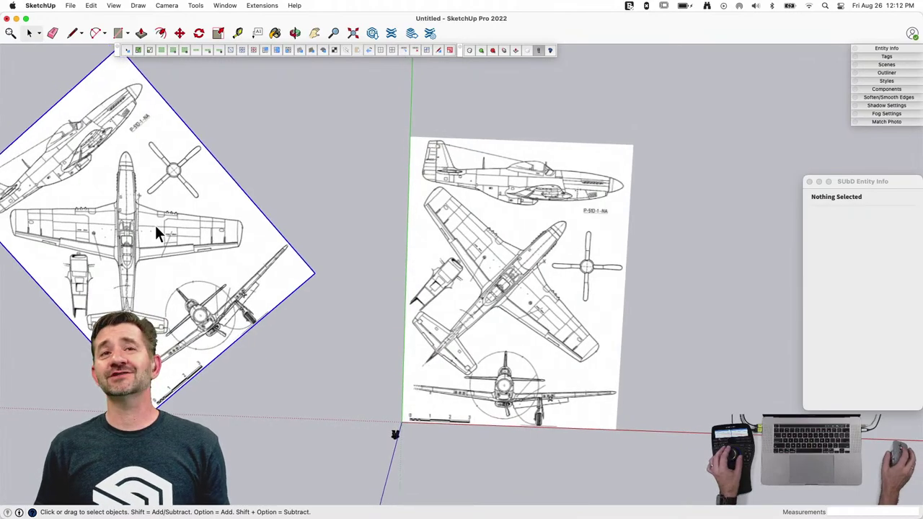
Step: Draw a centreline about 46' 8" long, parallel to the green axis, from the top-view plane's nose tip to its tail tip
{"action": "scroll", "coordinate": [154, 224], "scroll_direction": "up", "scroll_amount": 5}
{"action": "scroll", "coordinate": [137, 289], "scroll_direction": "up", "scroll_amount": 6}
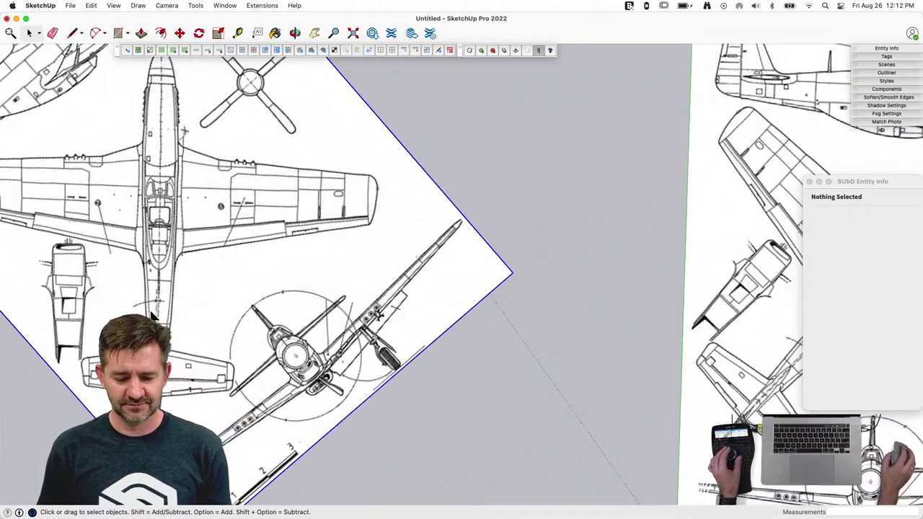
{"action": "key", "text": "l"}
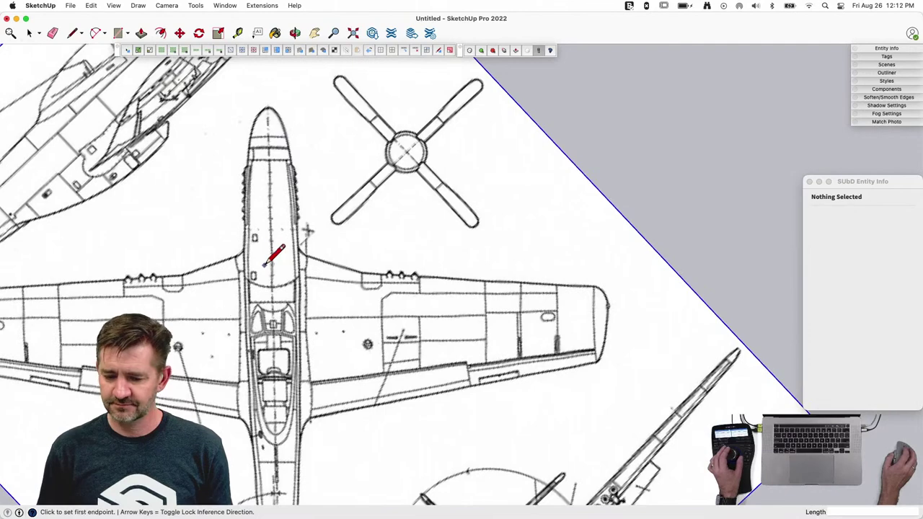
{"action": "scroll", "coordinate": [287, 132], "scroll_direction": "down", "scroll_amount": 2}
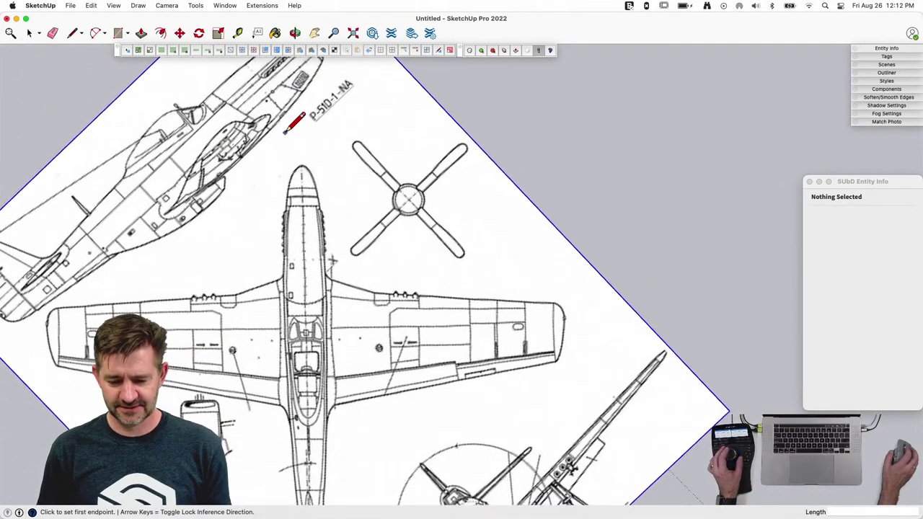
{"action": "scroll", "coordinate": [292, 148], "scroll_direction": "up", "scroll_amount": 6}
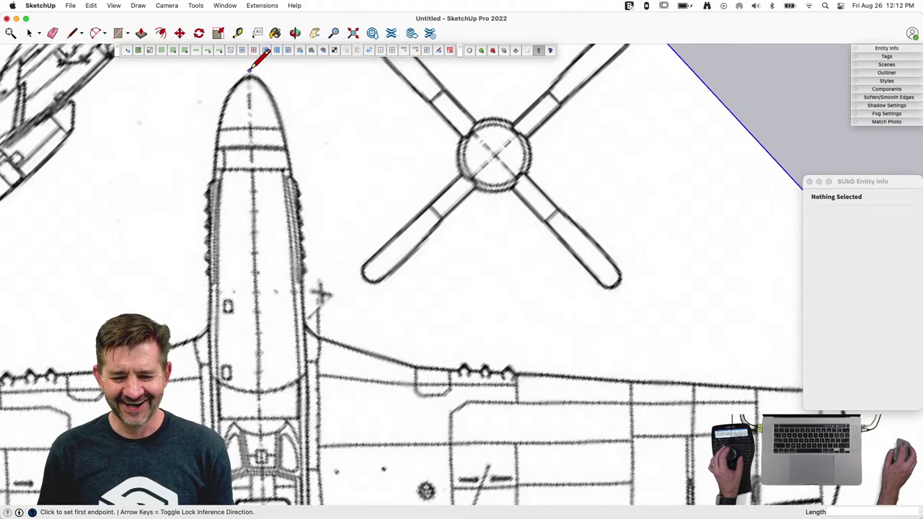
{"action": "left_click", "coordinate": [249, 72]}
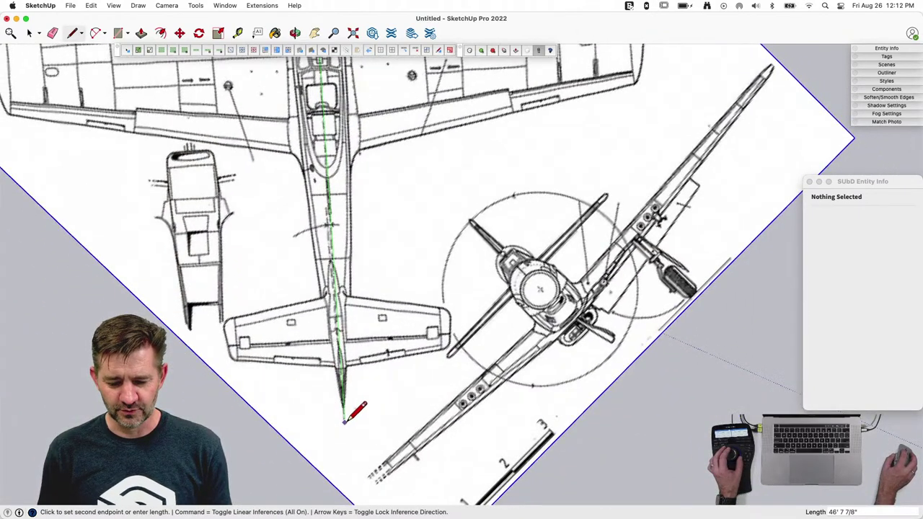
{"action": "left_click", "coordinate": [345, 420]}
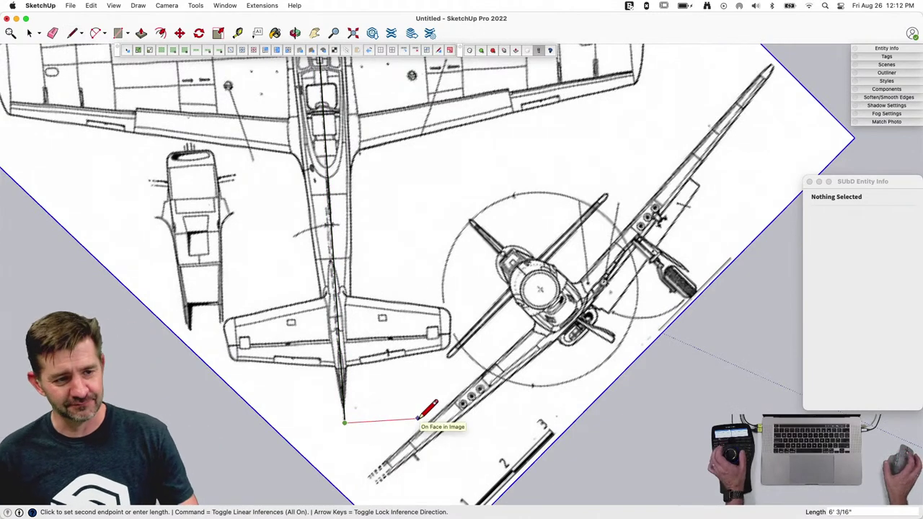
{"action": "key", "text": "space"}
{"action": "scroll", "coordinate": [428, 331], "scroll_direction": "down", "scroll_amount": 2}
{"action": "scroll", "coordinate": [442, 198], "scroll_direction": "down", "scroll_amount": 3}
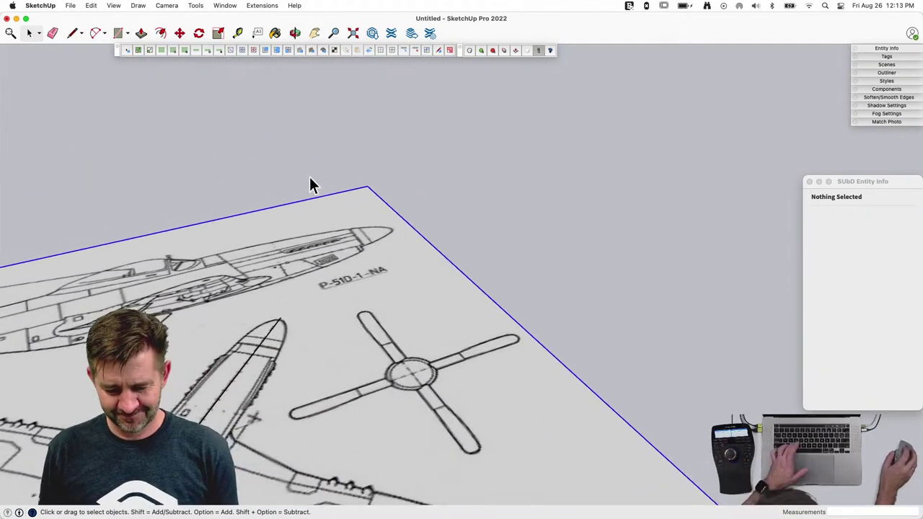
{"action": "left_click", "coordinate": [98, 36]}
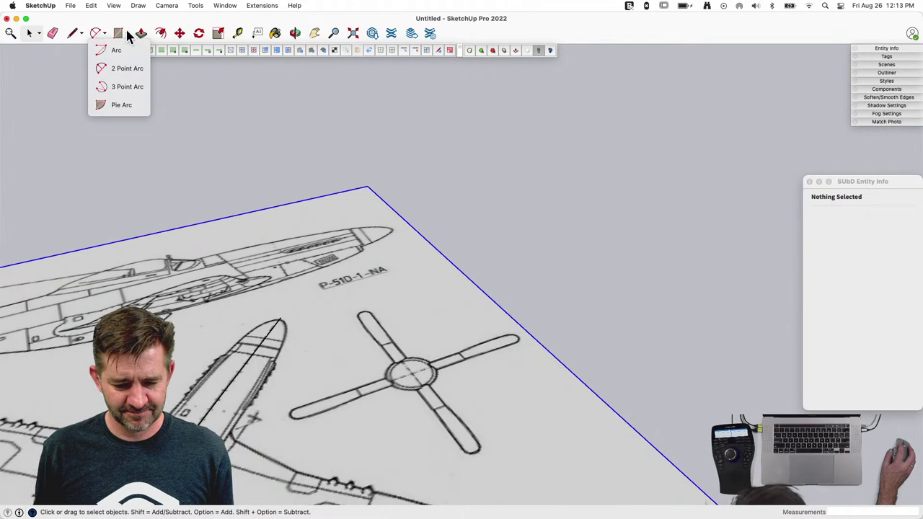
{"action": "left_click", "coordinate": [127, 36]}
{"action": "left_click", "coordinate": [129, 37]}
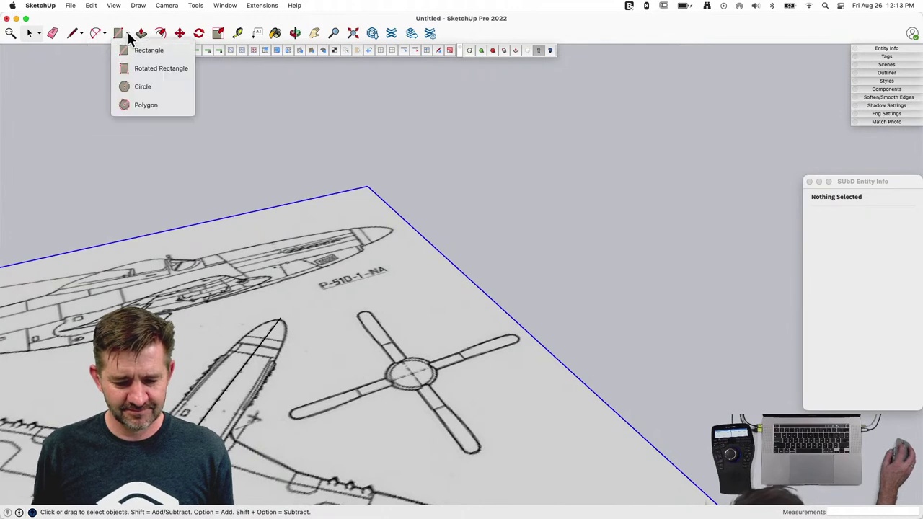
{"action": "left_click", "coordinate": [140, 106]}
{"action": "type", "text": "8"}
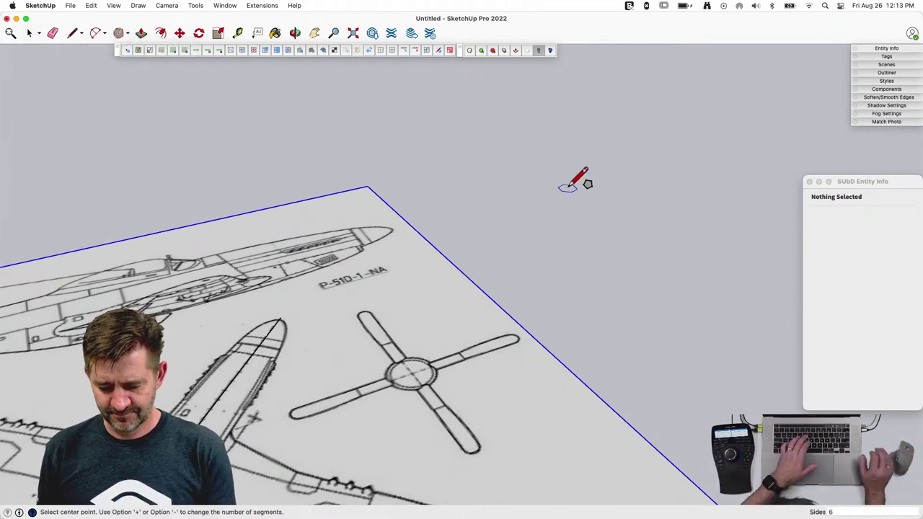
{"action": "key", "text": "Return"}
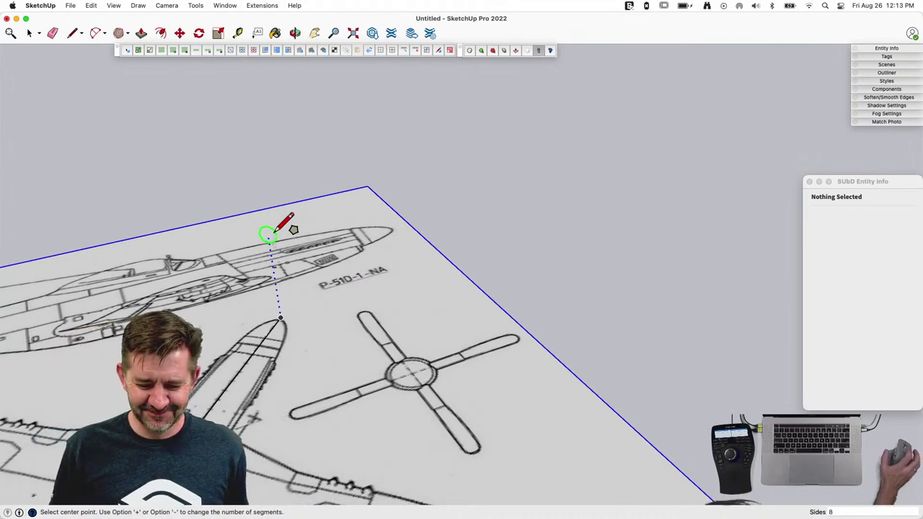
{"action": "scroll", "coordinate": [267, 234], "scroll_direction": "up", "scroll_amount": 4}
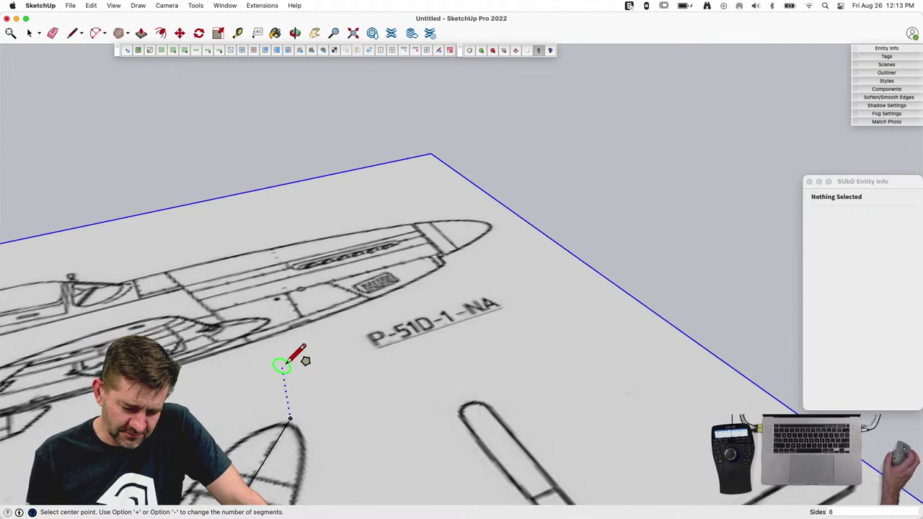
{"action": "scroll", "coordinate": [281, 365], "scroll_direction": "down", "scroll_amount": 2}
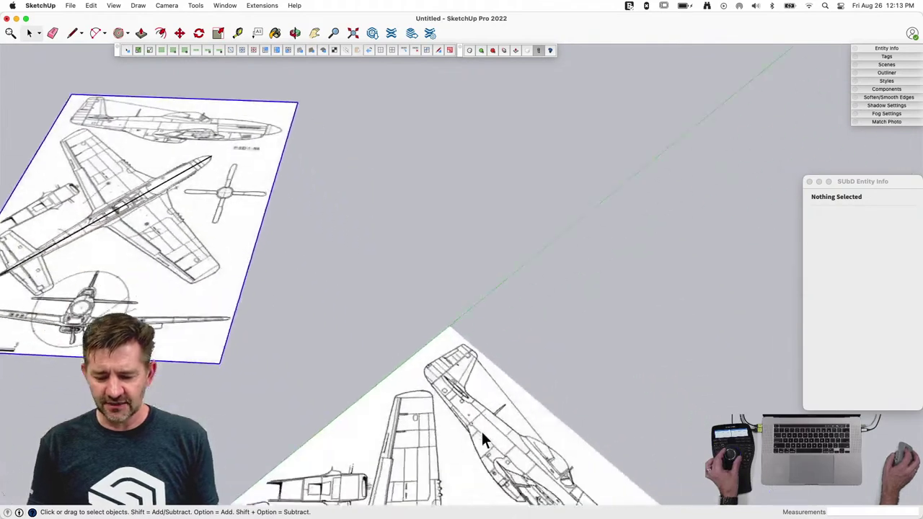
Step: Draw an upright six-sided circumscribed polygon with a radius of about 5' 1", centred directly above the top-view plane's nose tip
{"action": "scroll", "coordinate": [426, 344], "scroll_direction": "up", "scroll_amount": 5}
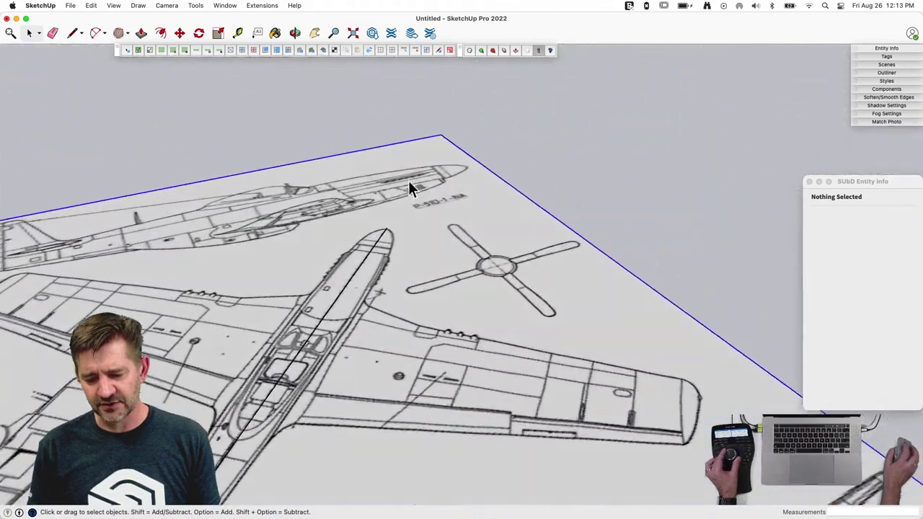
{"action": "scroll", "coordinate": [276, 128], "scroll_direction": "up", "scroll_amount": 2}
{"action": "left_click", "coordinate": [119, 34]}
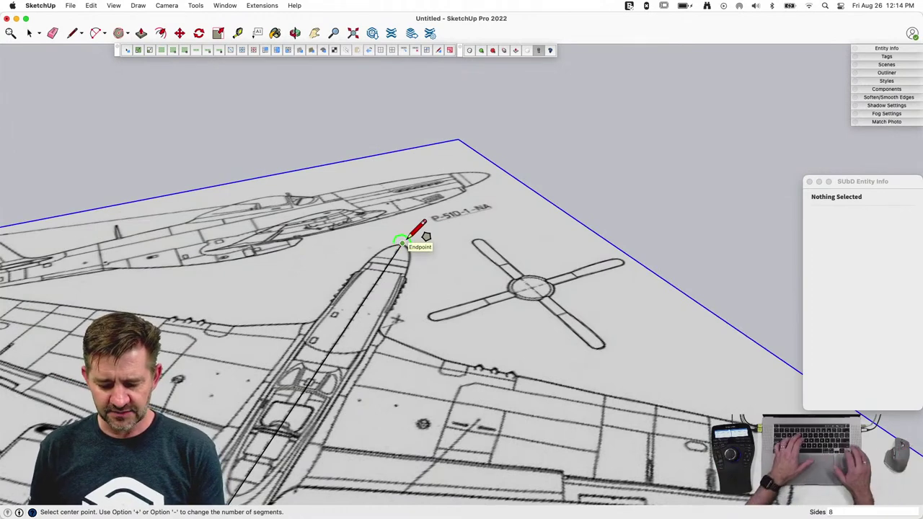
{"action": "type", "text": "6"}
{"action": "key", "text": "Return"}
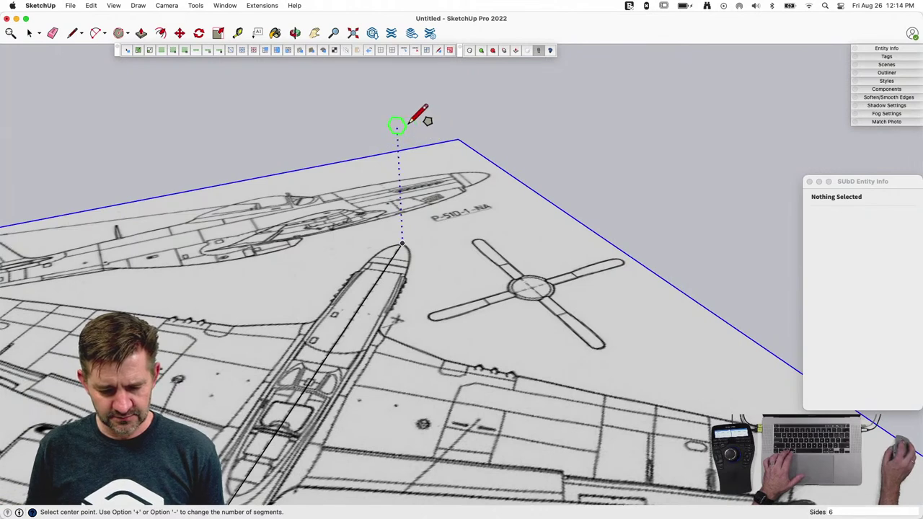
{"action": "left_click", "coordinate": [397, 127]}
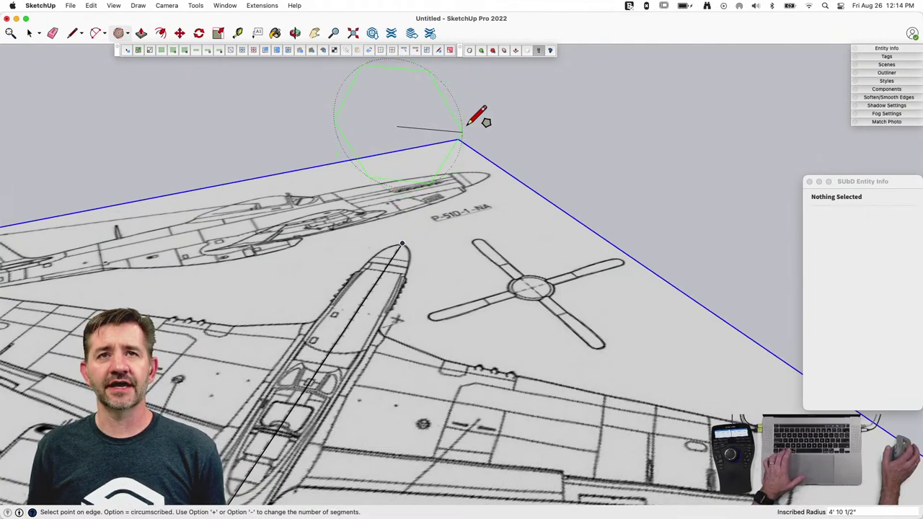
{"action": "scroll", "coordinate": [477, 117], "scroll_direction": "up", "scroll_amount": 4}
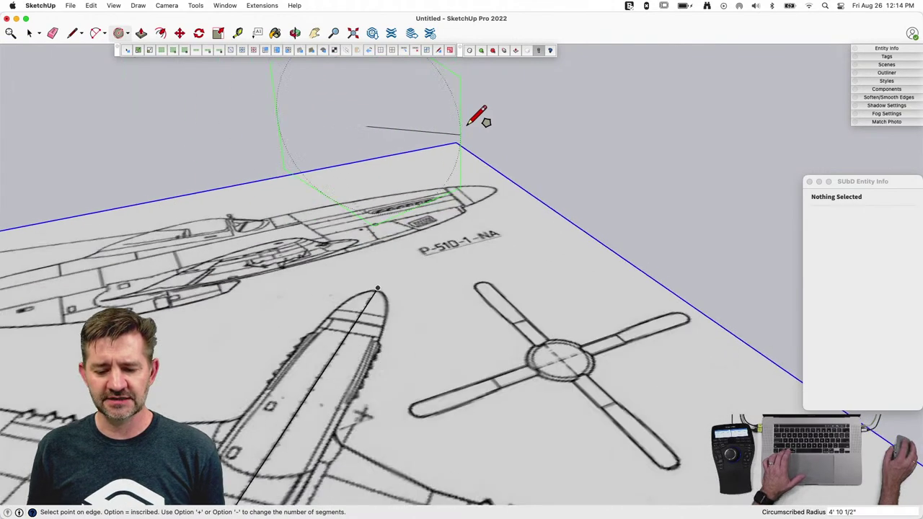
{"action": "scroll", "coordinate": [477, 117], "scroll_direction": "down", "scroll_amount": 3}
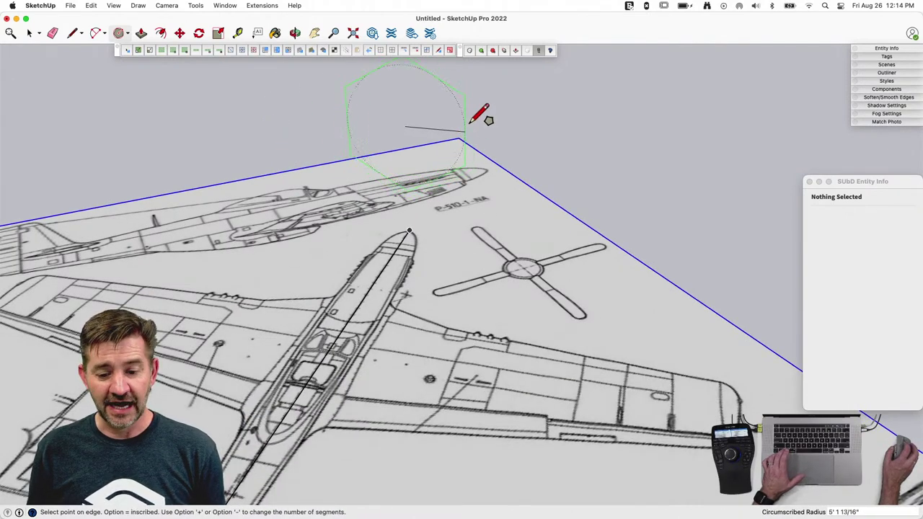
{"action": "left_click", "coordinate": [476, 121]}
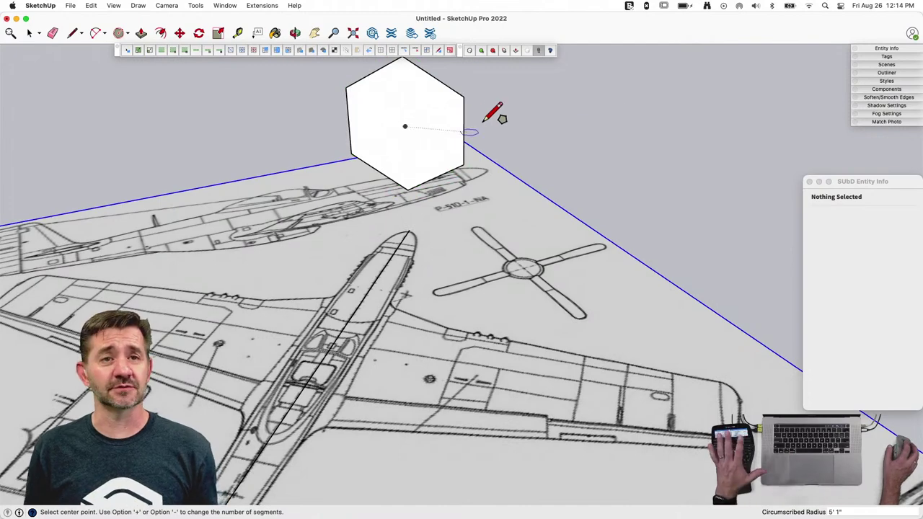
Step: Split the hexagon vertically between its upper and lower corners and erase its port-side half
{"action": "key", "text": "l"}
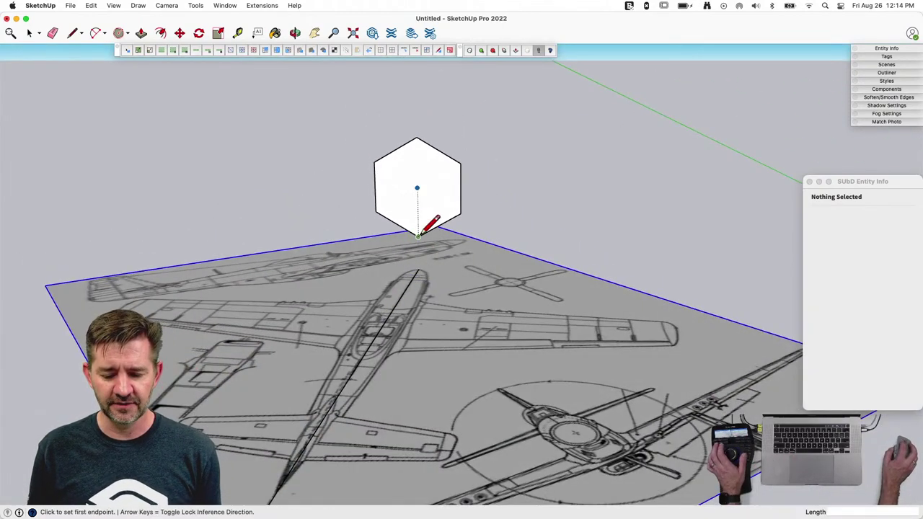
{"action": "left_click", "coordinate": [418, 235]}
{"action": "key", "text": "e"}
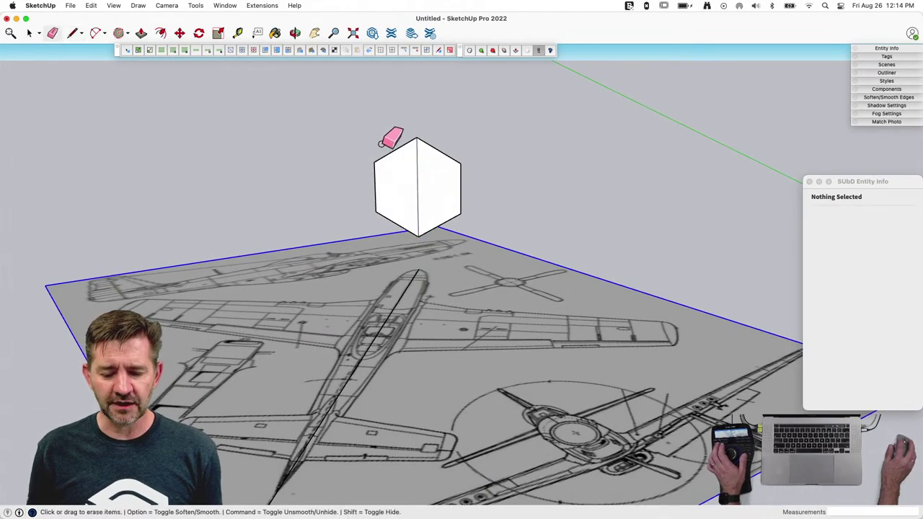
{"action": "mouse_move", "coordinate": [391, 138]}
{"action": "middle_mouse_down"}
{"action": "mouse_move", "coordinate": [423, 278]}
{"action": "mouse_move", "coordinate": [408, 376]}
{"action": "middle_mouse_up"}
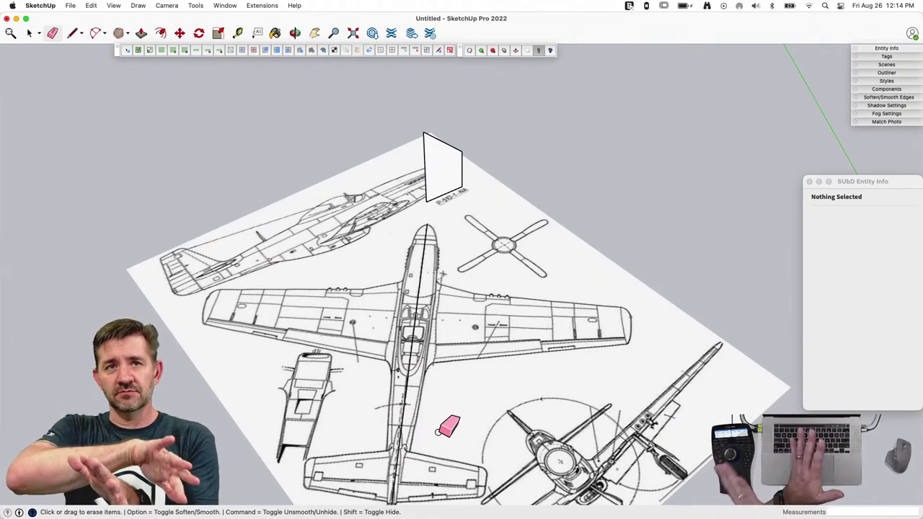
Step: Move the half-hexagon's lower inner corner onto the centreline's nose end, then shift it about 3" back onto the drawn nose tip
{"action": "key", "text": "space"}
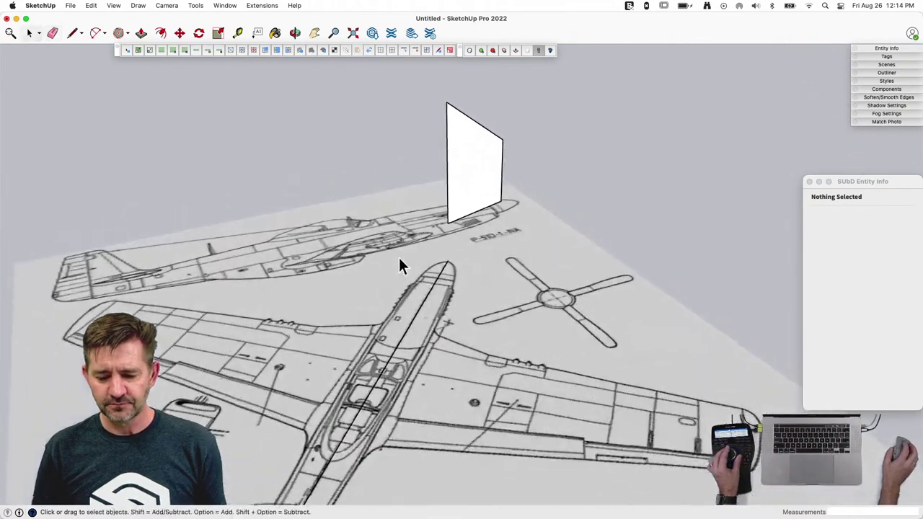
{"action": "left_click", "coordinate": [484, 259]}
{"action": "key", "text": "m"}
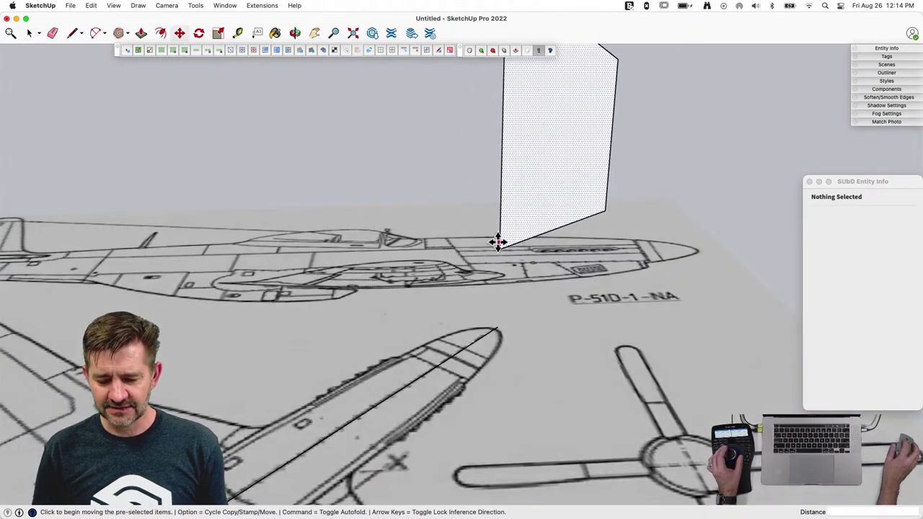
{"action": "left_click", "coordinate": [498, 245]}
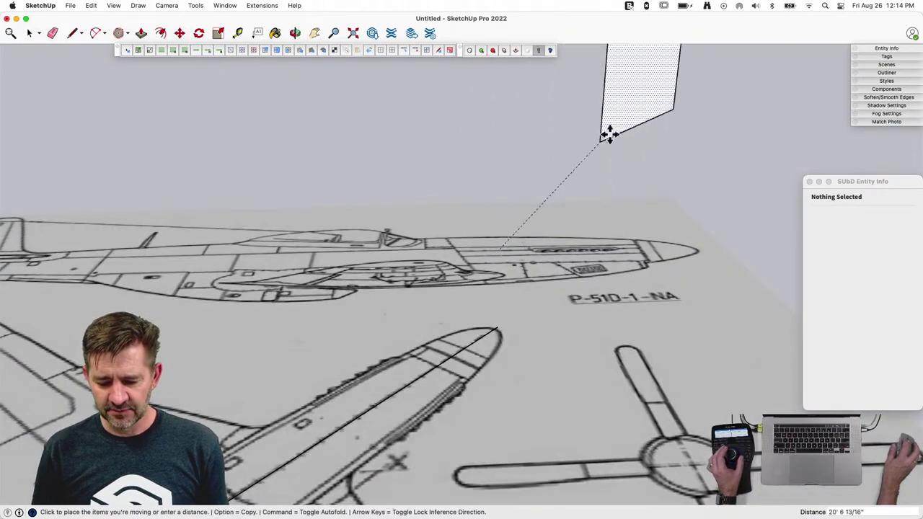
{"action": "left_click", "coordinate": [493, 329]}
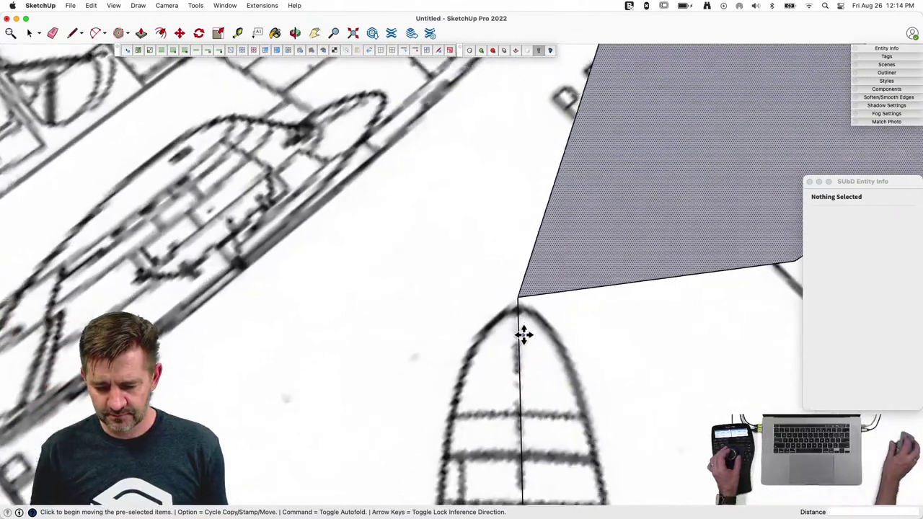
{"action": "left_click", "coordinate": [532, 310]}
{"action": "left_click", "coordinate": [531, 320]}
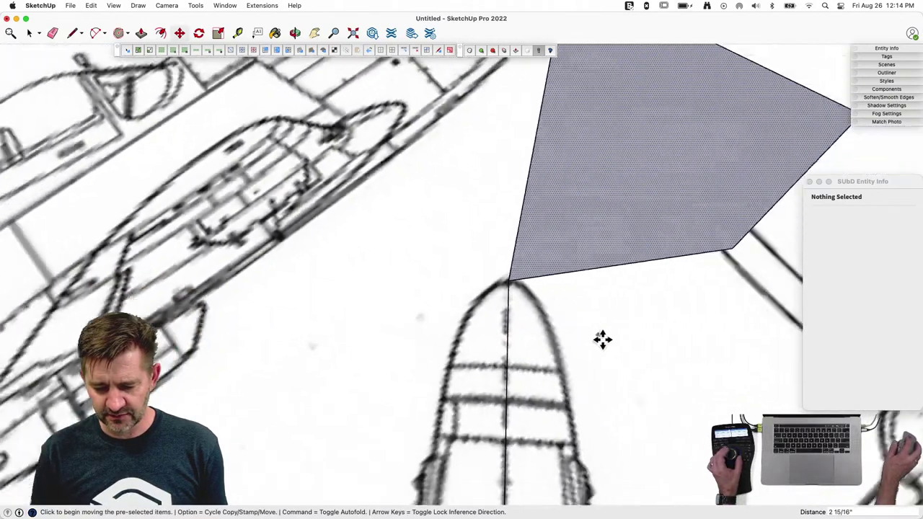
{"action": "key", "text": "space"}
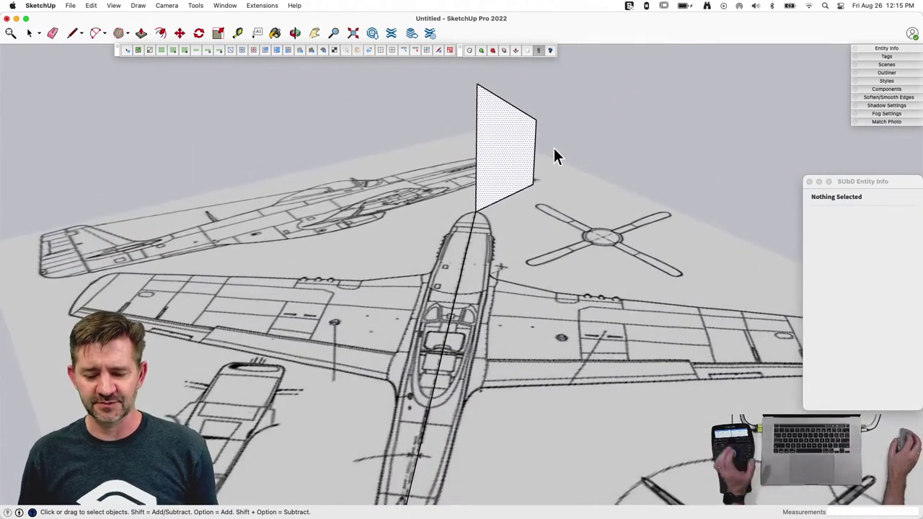
Step: Scale the half-hexagon uniformly to about 0.5 from its lower corner at the nose tip
{"action": "key", "text": "s"}
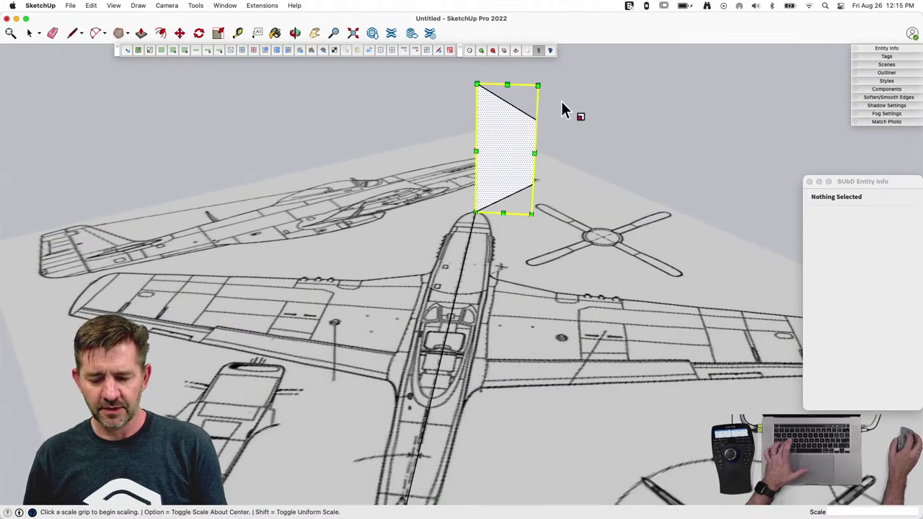
{"action": "left_click", "coordinate": [538, 84]}
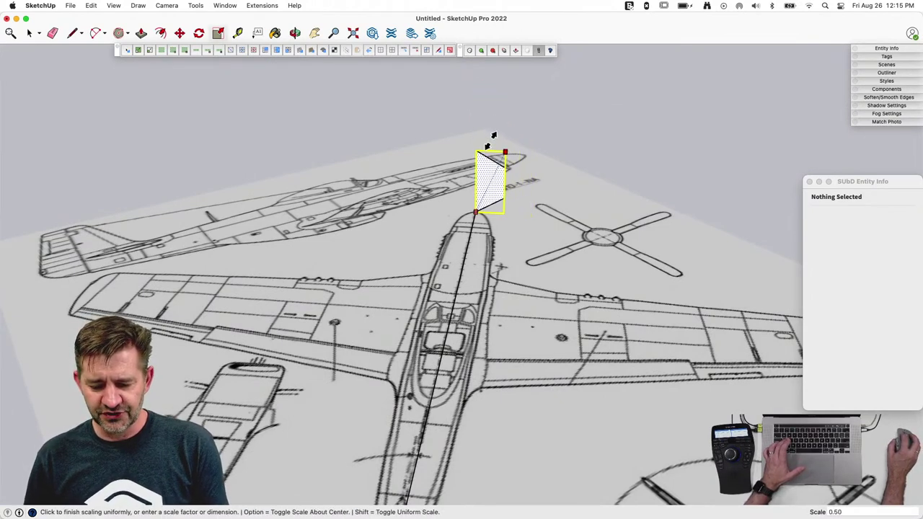
{"action": "left_click", "coordinate": [491, 141]}
{"action": "key", "text": "space"}
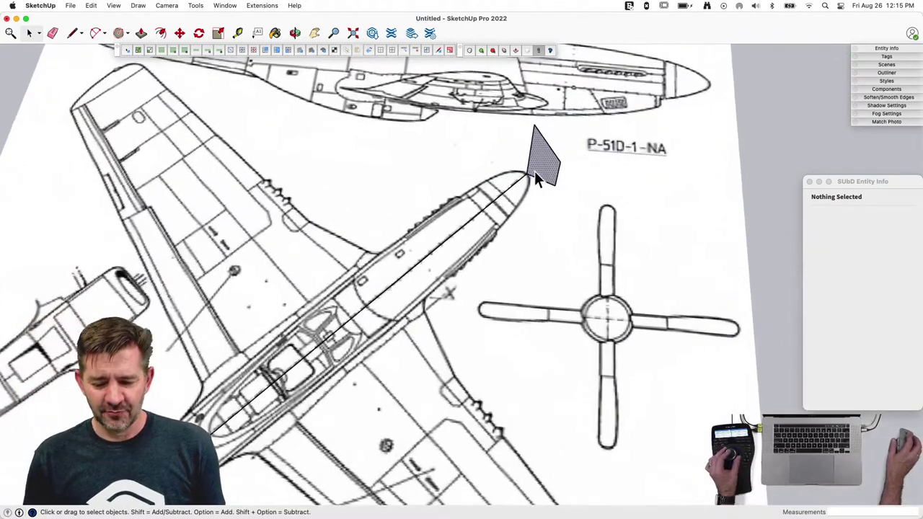
Step: Push/Pull the half-hexagon about 3' back along the centreline, and add a second fuselage segment about 6' 5" long with a new starting face
{"action": "key", "text": "p"}
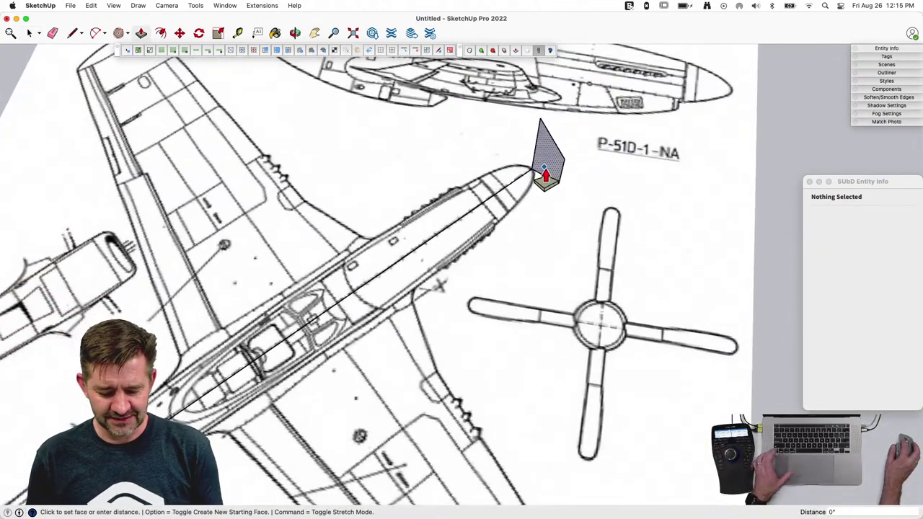
{"action": "left_click", "coordinate": [545, 175]}
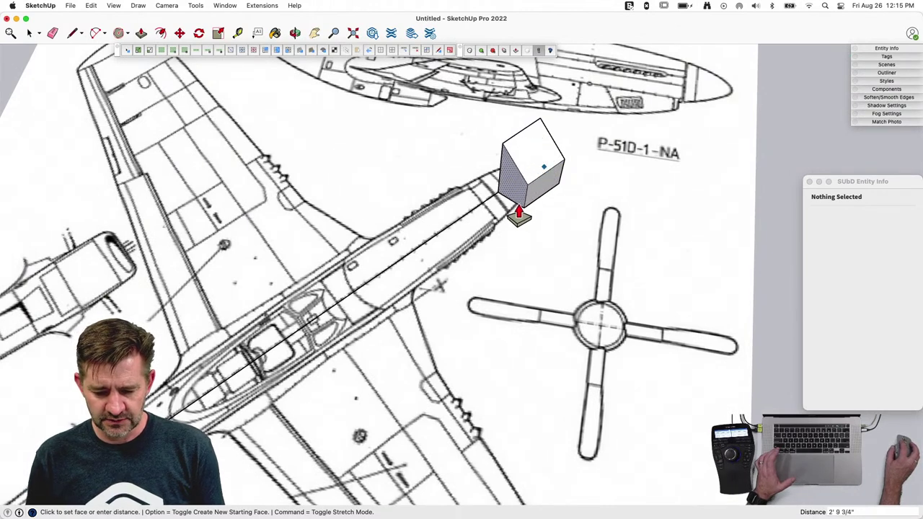
{"action": "left_click", "coordinate": [515, 214]}
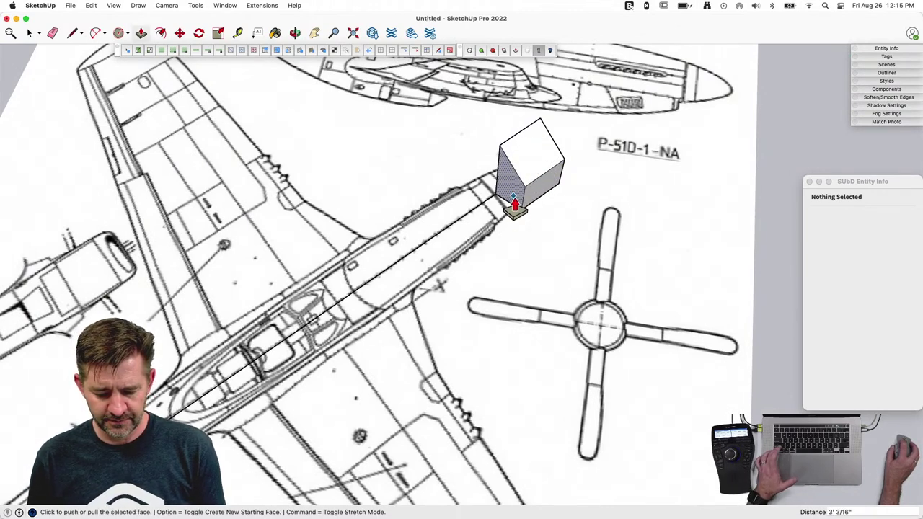
{"action": "left_click", "coordinate": [513, 203]}
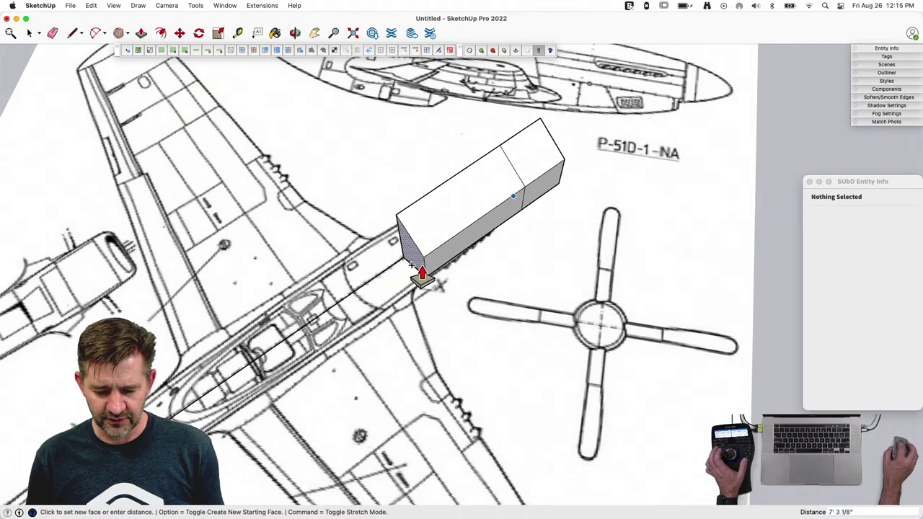
{"action": "left_click", "coordinate": [419, 258]}
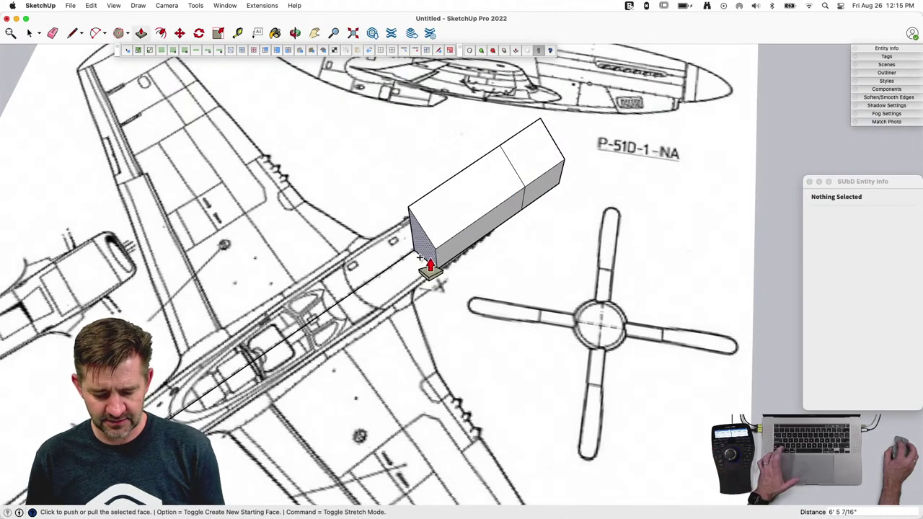
Step: Extend the fuselage's rear face by two more separate segments, about 4' 8" and 10' 8" long, past the cockpit to the wing's trailing edge
{"action": "left_click", "coordinate": [421, 255]}
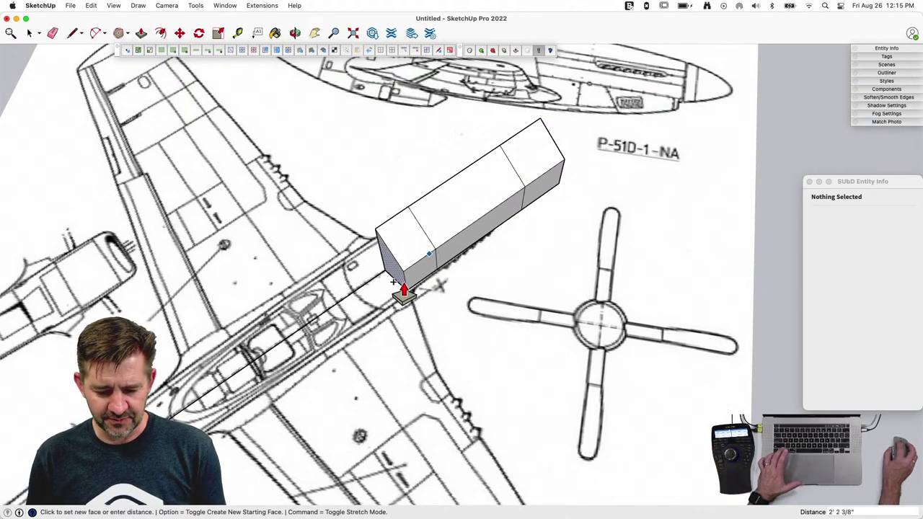
{"action": "left_click", "coordinate": [366, 303]}
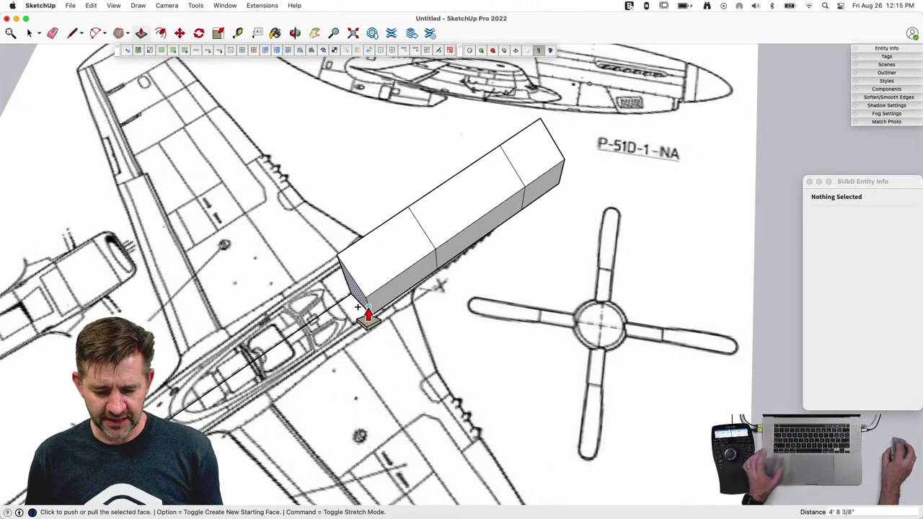
{"action": "left_click", "coordinate": [409, 252]}
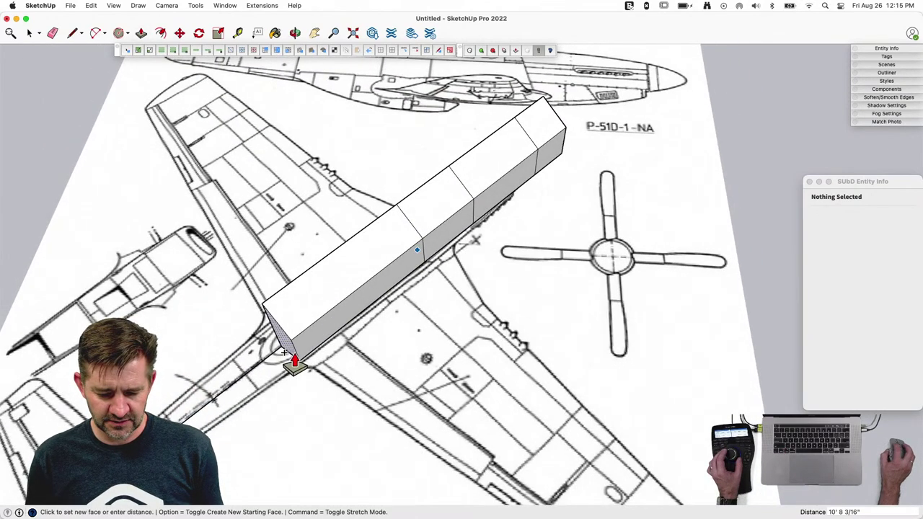
{"action": "left_click", "coordinate": [293, 359]}
Step: Add three more fuselage segments about 2' 11", 5' 2" and 3' 7" long, reaching the front of the tailplane
{"action": "left_click", "coordinate": [293, 359]}
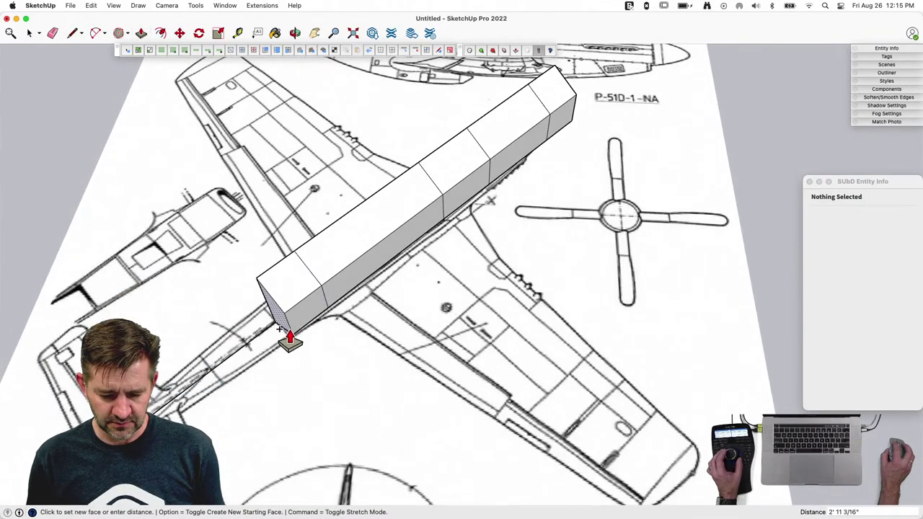
{"action": "left_click", "coordinate": [282, 327]}
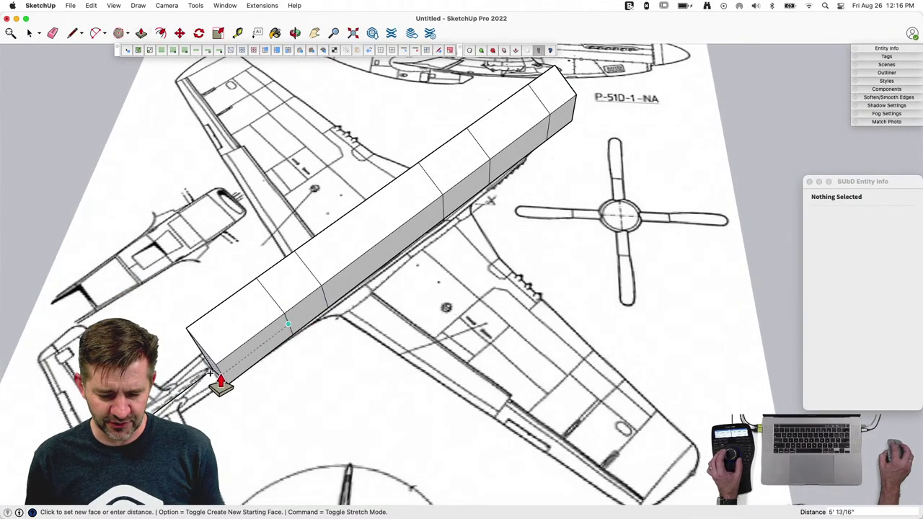
{"action": "left_click", "coordinate": [210, 373]}
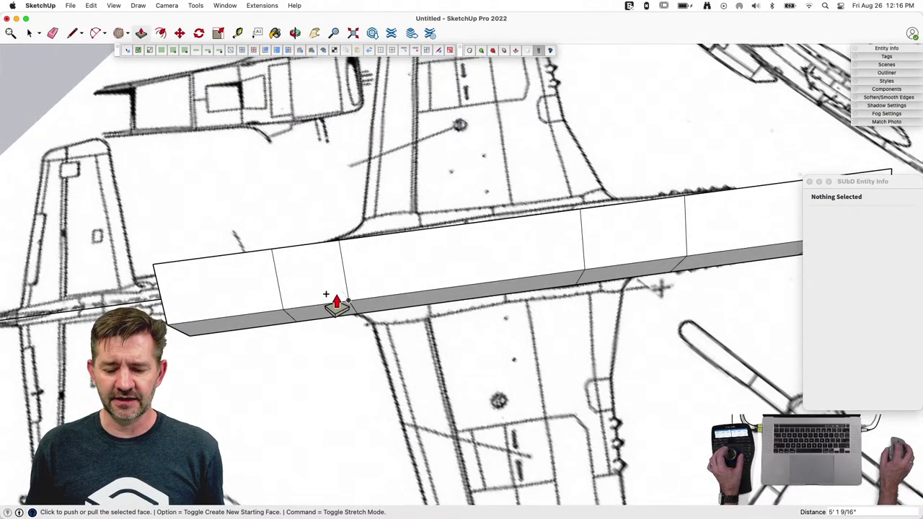
{"action": "middle_click_drag", "start_coordinate": [407, 292], "coordinate": [267, 230]}
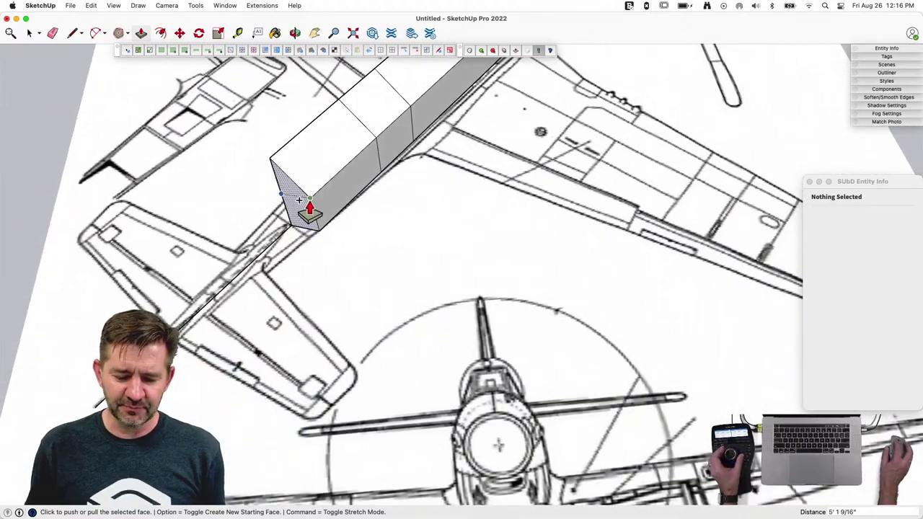
{"action": "left_click_drag", "start_coordinate": [293, 202], "coordinate": [244, 240]}
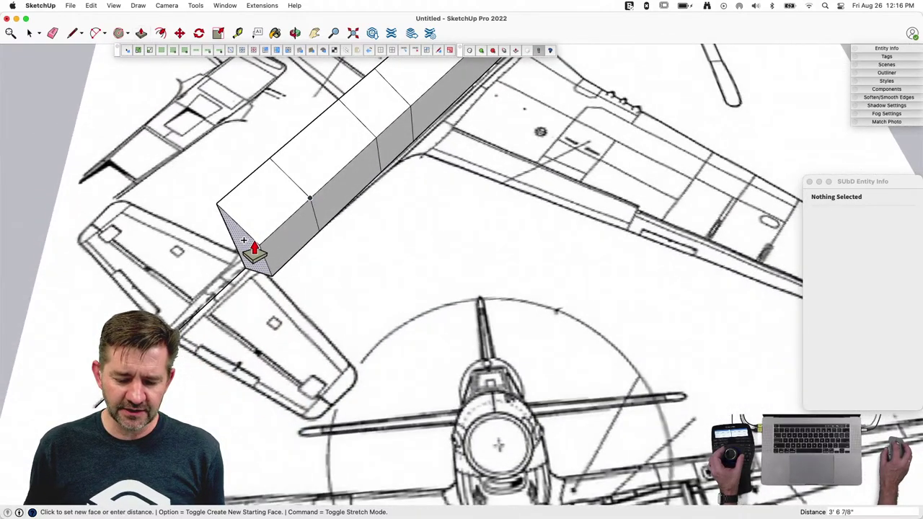
{"action": "left_click", "coordinate": [243, 237]}
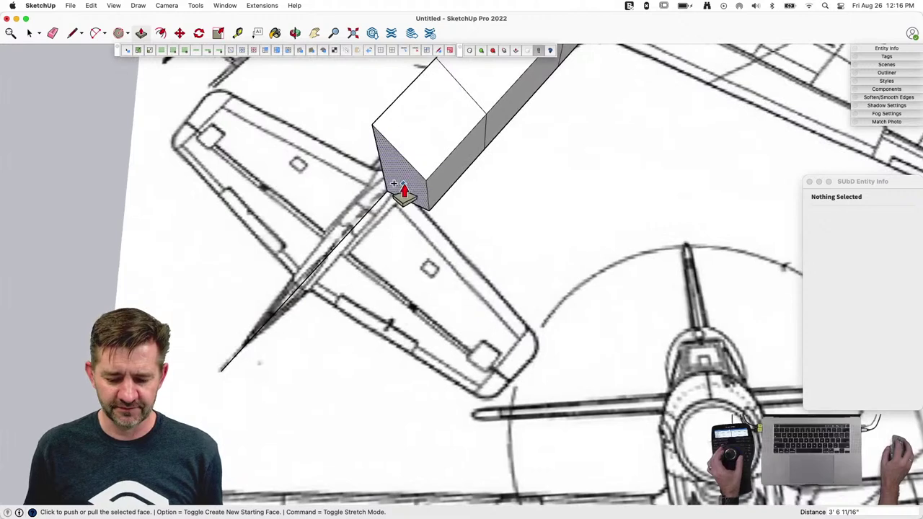
Step: Extend the fuselage's rear face by two more separate segments, past the tailplane to near the tail's end
{"action": "left_click_drag", "start_coordinate": [395, 184], "coordinate": [295, 286]}
{"action": "left_click", "coordinate": [295, 286]}
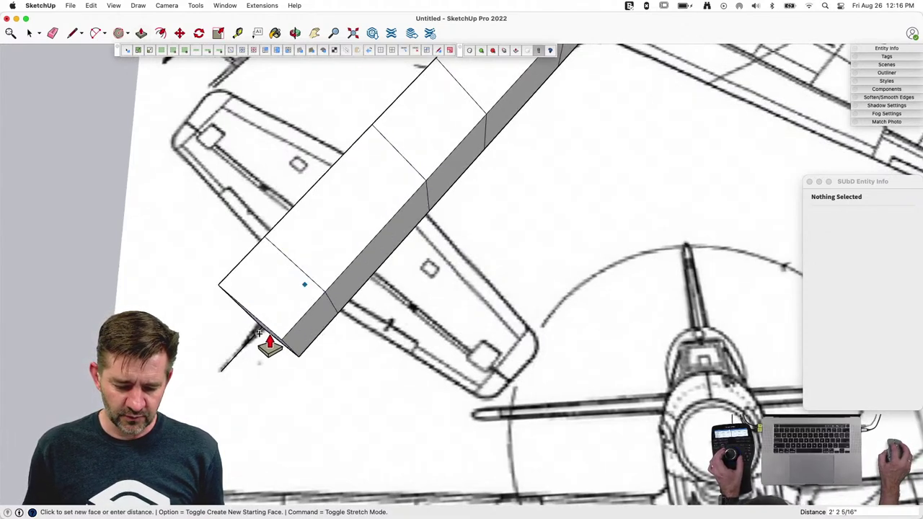
{"action": "middle_click_drag", "start_coordinate": [248, 366], "coordinate": [263, 331]}
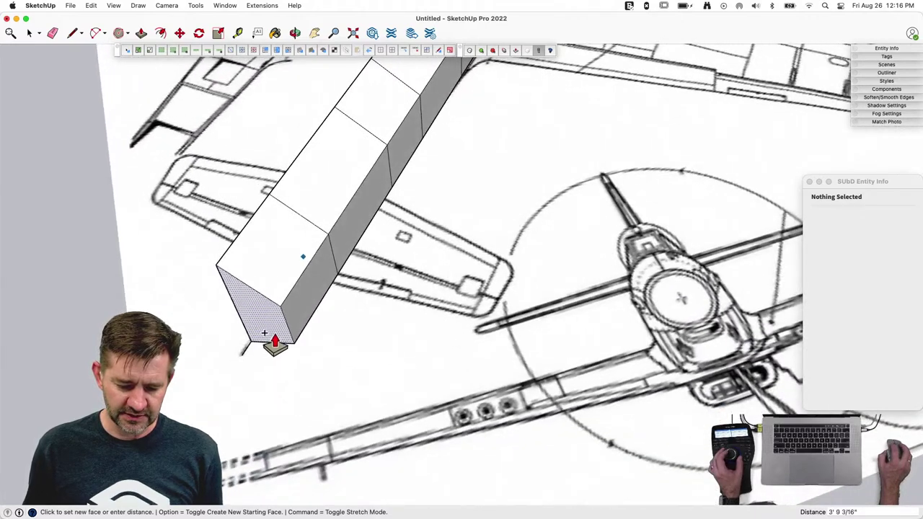
{"action": "left_click", "coordinate": [267, 325]}
{"action": "key", "text": "space"}
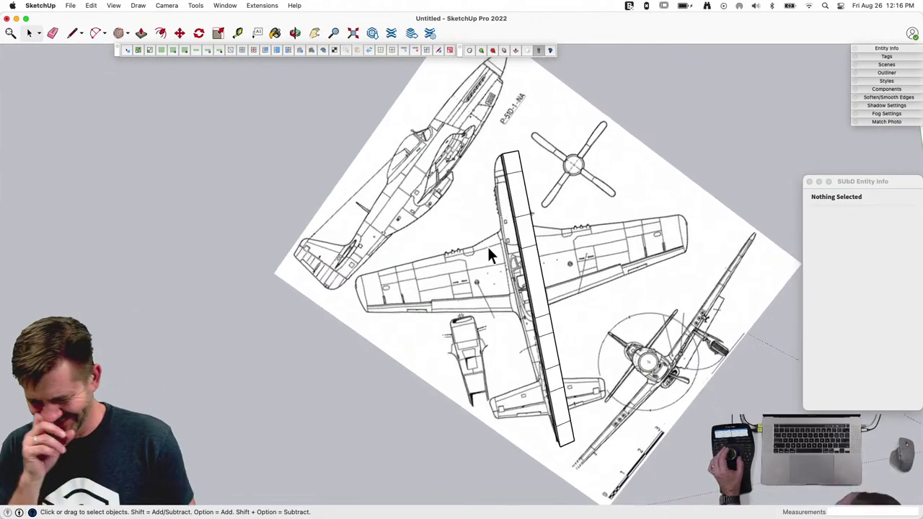
{"action": "key", "text": "e"}
{"action": "left_click_drag", "start_coordinate": [498, 310], "coordinate": [484, 296]}
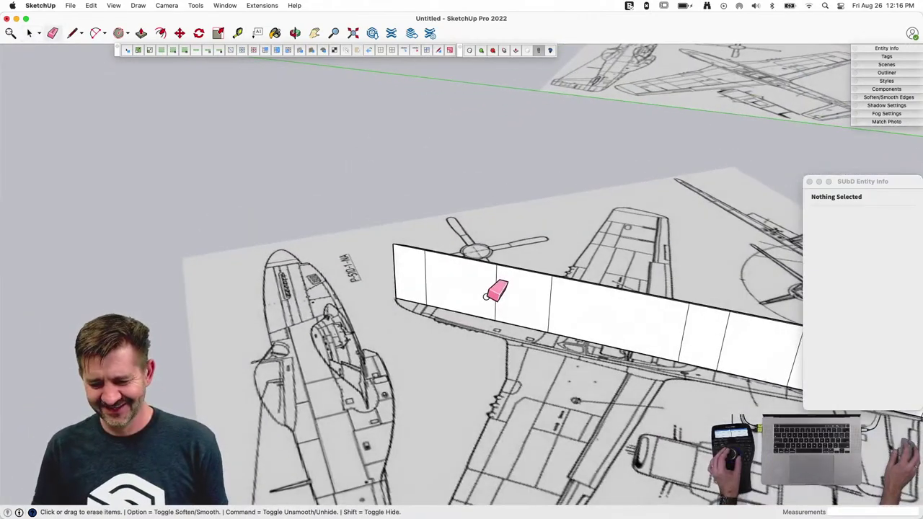
{"action": "key", "text": "space"}
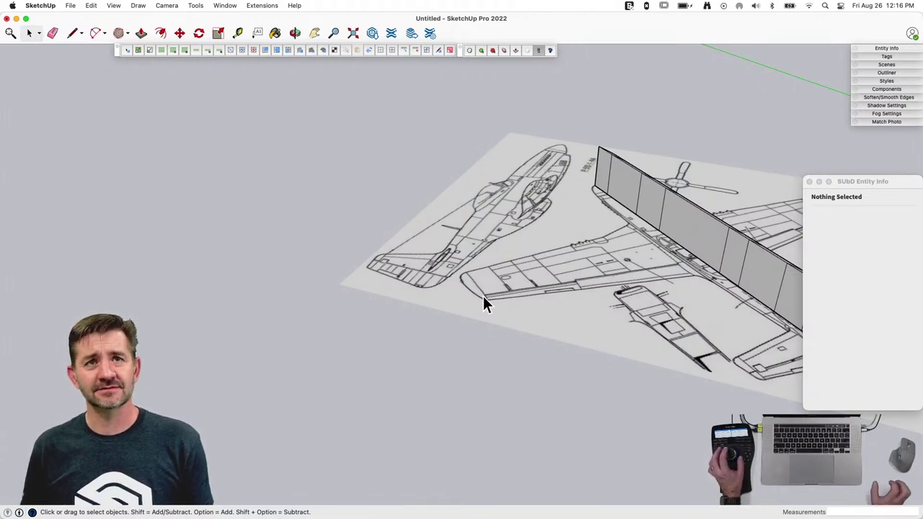
{"action": "scroll", "coordinate": [340, 378], "scroll_direction": "up", "scroll_amount": 3}
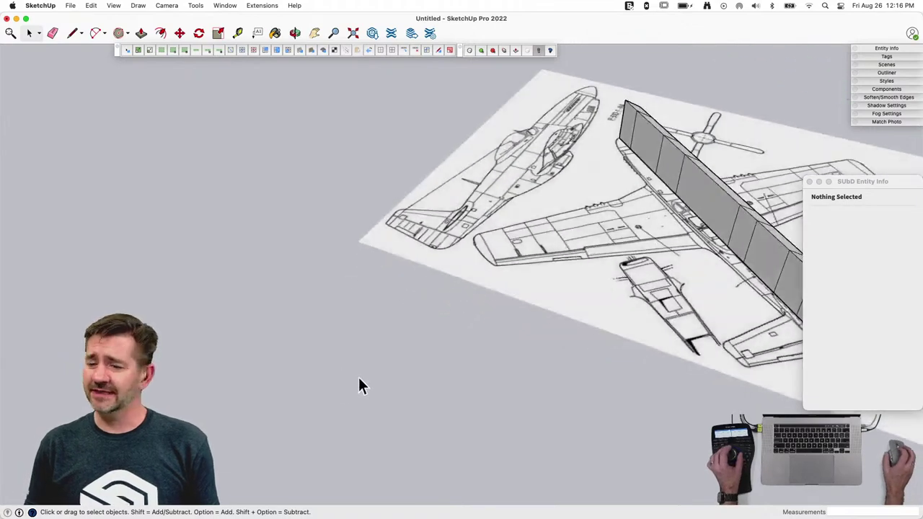
Step: Switch the camera to the standard Top view, looking straight down on the fuselage and the blueprint
{"action": "key", "text": "super+2"}
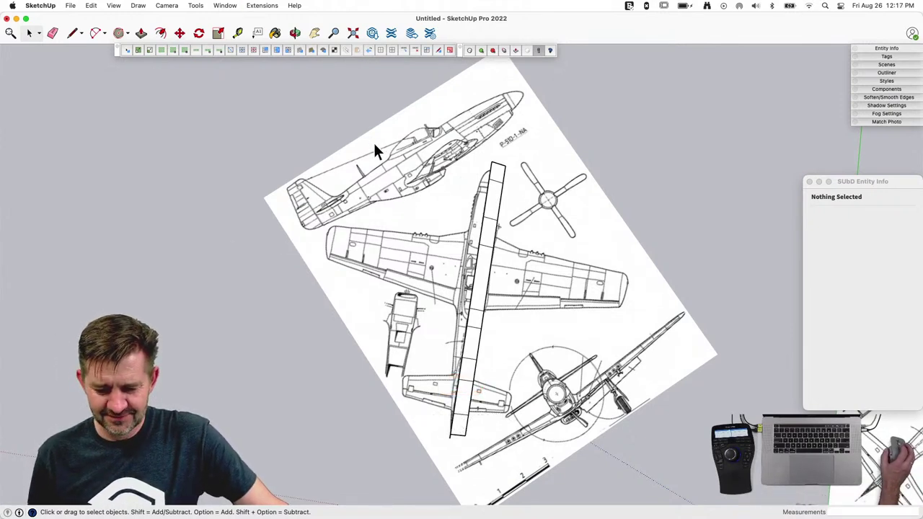
{"action": "scroll", "coordinate": [592, 114], "scroll_direction": "up", "scroll_amount": 3}
{"action": "scroll", "coordinate": [437, 180], "scroll_direction": "down", "scroll_amount": 4}
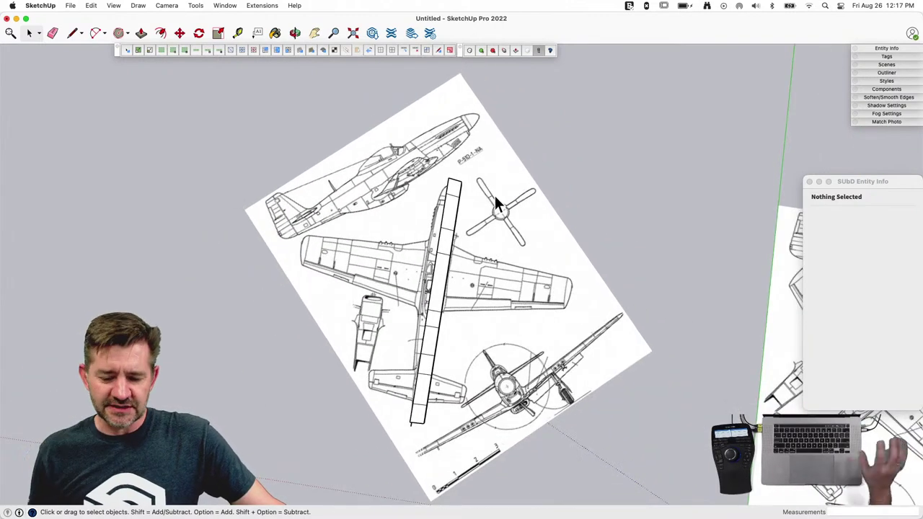
{"action": "left_click", "coordinate": [166, 7]}
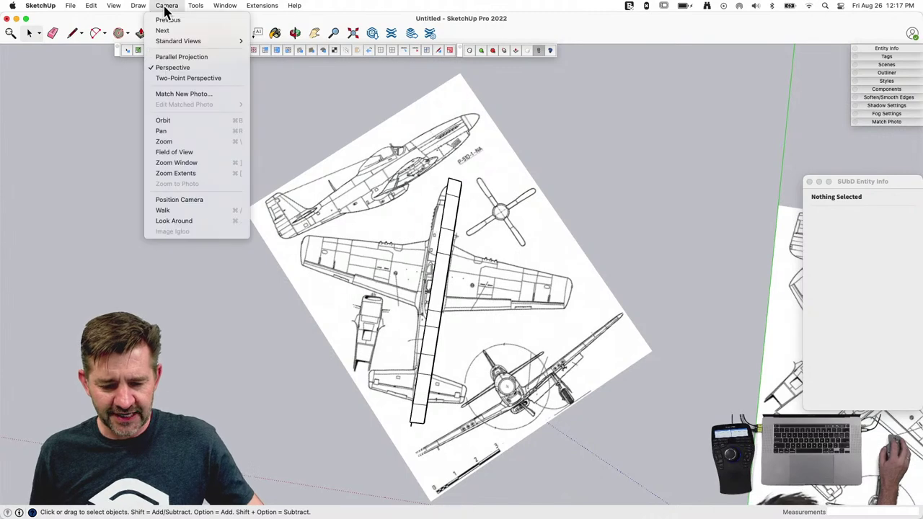
{"action": "mouse_move", "coordinate": [181, 41]}
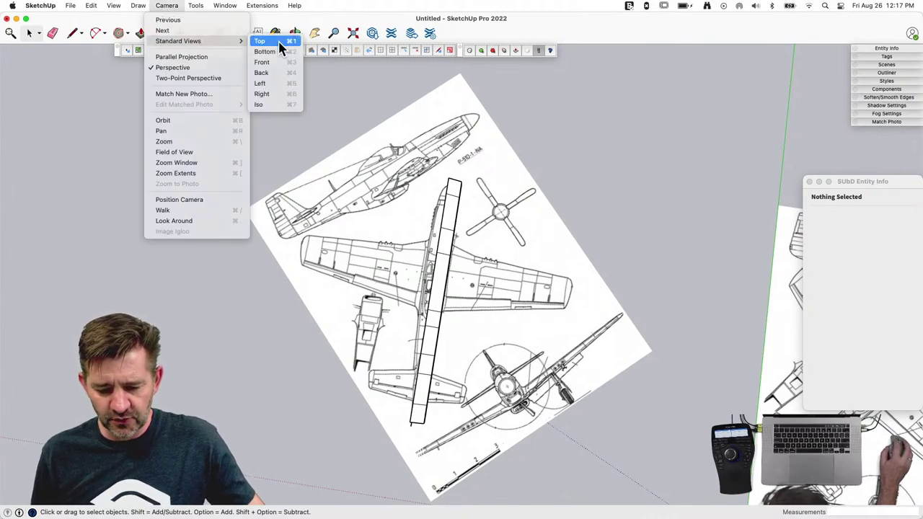
{"action": "left_click", "coordinate": [278, 41]}
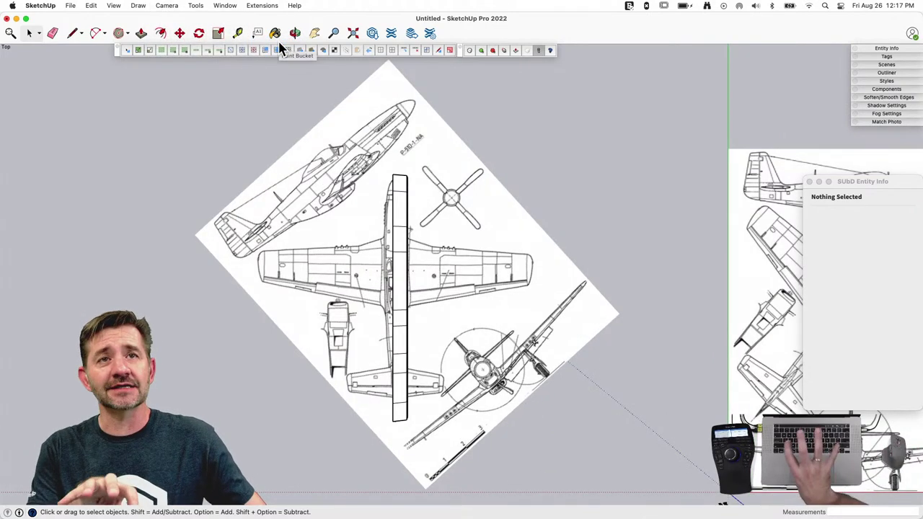
{"action": "scroll", "coordinate": [386, 204], "scroll_direction": "up", "scroll_amount": 3}
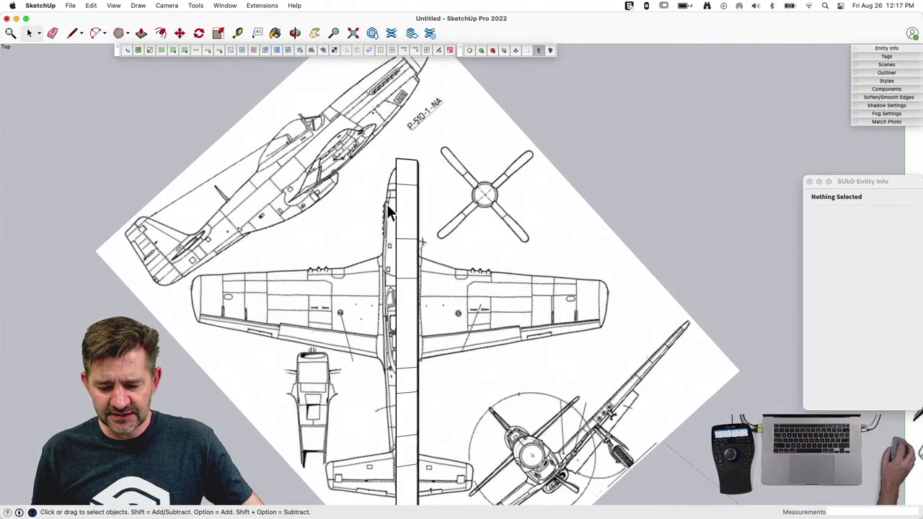
{"action": "scroll", "coordinate": [400, 494], "scroll_direction": "up", "scroll_amount": 5}
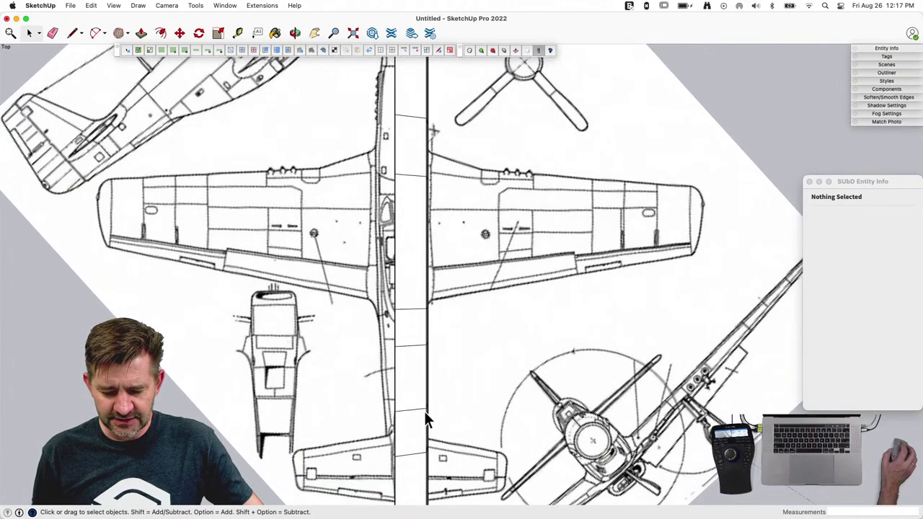
{"action": "scroll", "coordinate": [439, 88], "scroll_direction": "down", "scroll_amount": 5}
{"action": "scroll", "coordinate": [399, 395], "scroll_direction": "up", "scroll_amount": 6}
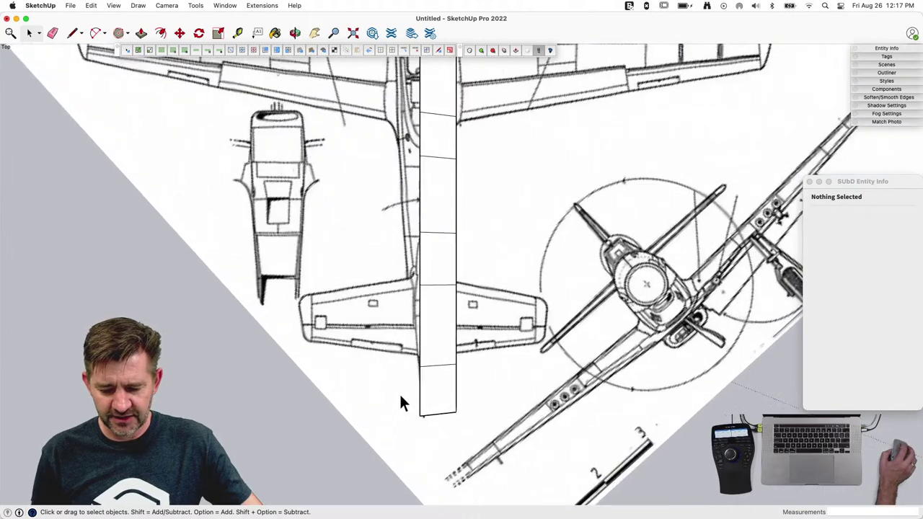
{"action": "scroll", "coordinate": [401, 394], "scroll_direction": "down", "scroll_amount": 2}
Step: Change the camera from perspective to Parallel Projection
{"action": "left_click", "coordinate": [165, 5]}
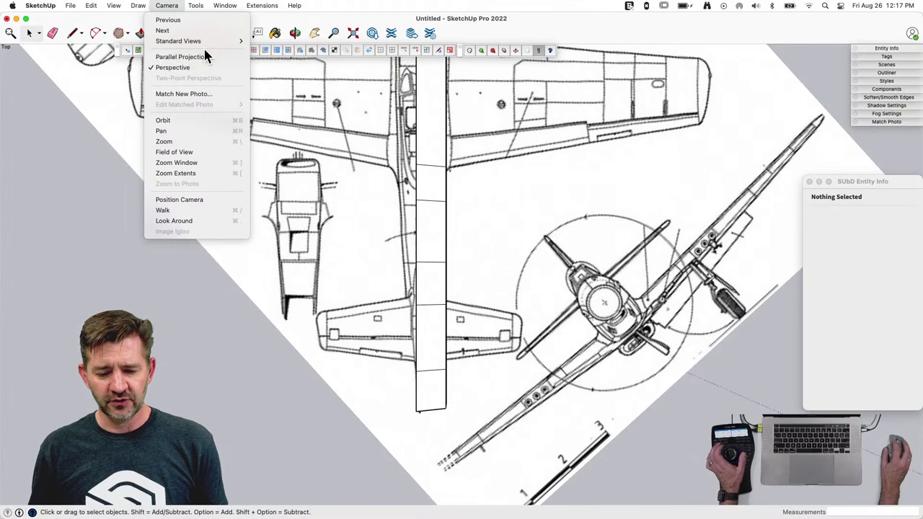
{"action": "left_click", "coordinate": [195, 57]}
{"action": "scroll", "coordinate": [472, 421], "scroll_direction": "down", "scroll_amount": 5}
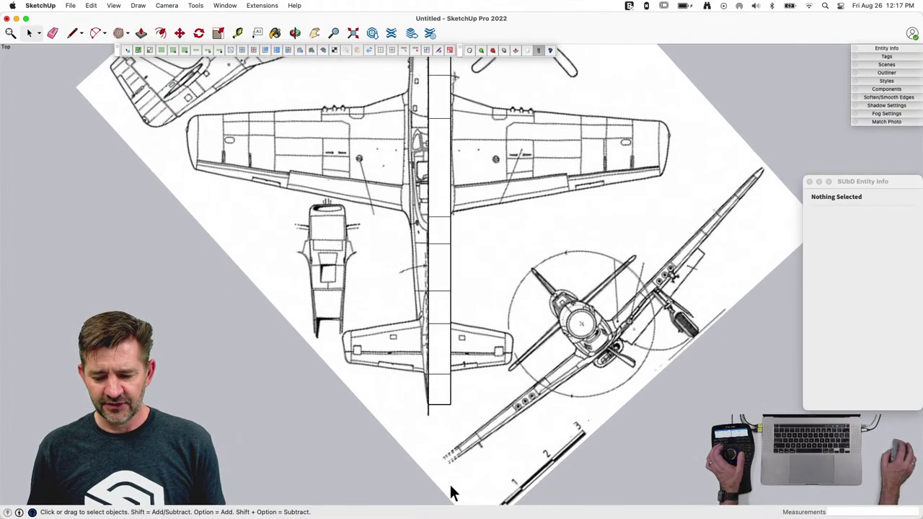
{"action": "scroll", "coordinate": [429, 338], "scroll_direction": "up", "scroll_amount": 6}
{"action": "scroll", "coordinate": [444, 177], "scroll_direction": "up", "scroll_amount": 2}
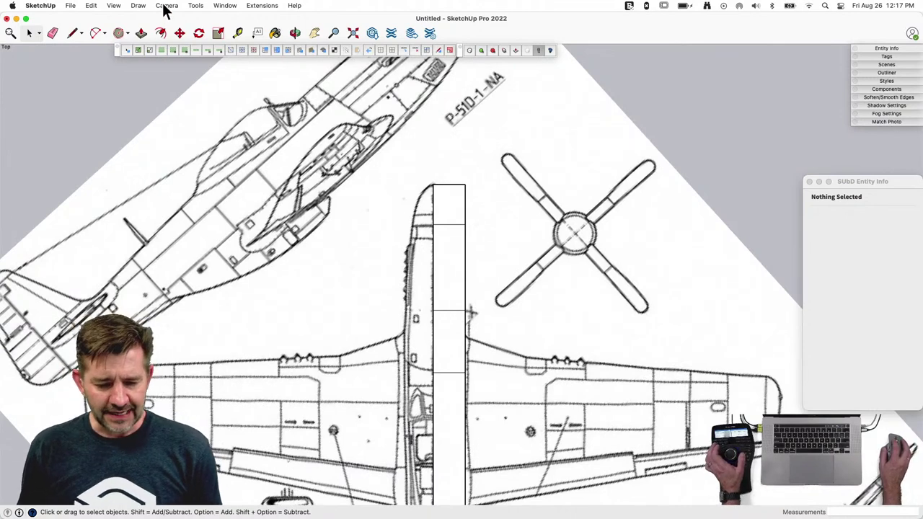
Step: Turn on the X-Ray face style so the blueprint shows through the fuselage faces around the nose
{"action": "left_click", "coordinate": [92, 6]}
{"action": "mouse_move", "coordinate": [112, 8]}
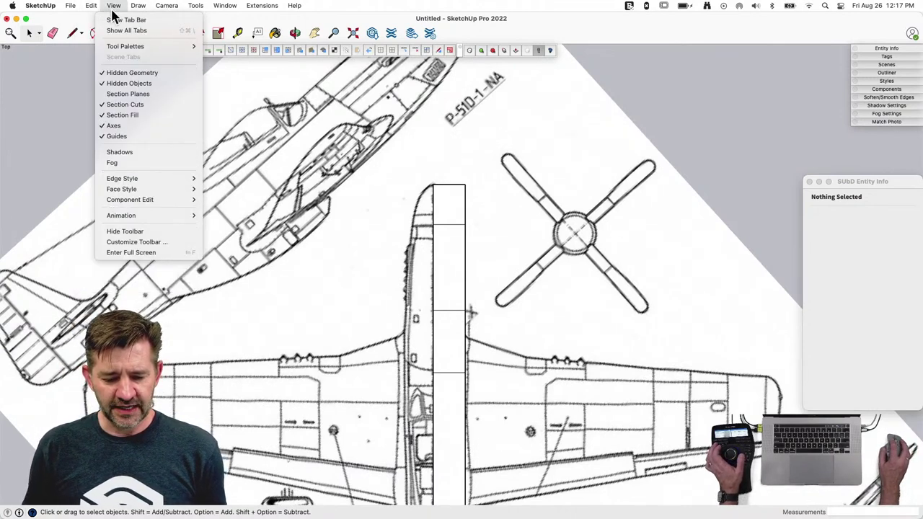
{"action": "mouse_move", "coordinate": [140, 189]}
{"action": "left_click", "coordinate": [229, 189]}
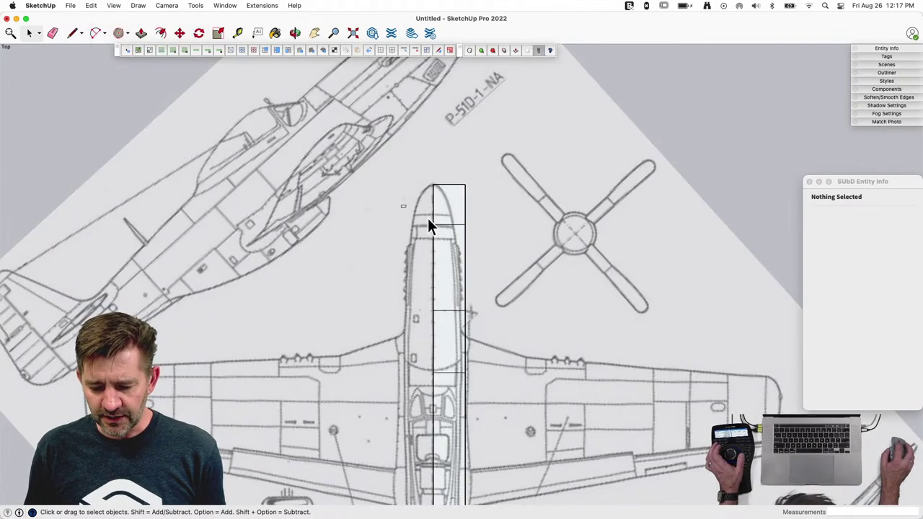
{"action": "scroll", "coordinate": [463, 227], "scroll_direction": "up", "scroll_amount": 3}
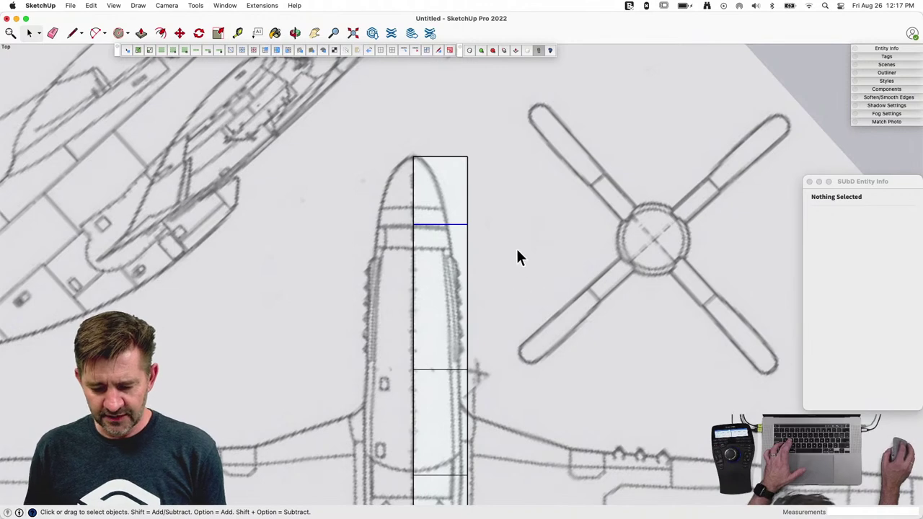
Step: Try selecting the vertices of the cross-section behind the nose cone with Vertex Tools
{"action": "key", "text": "v"}
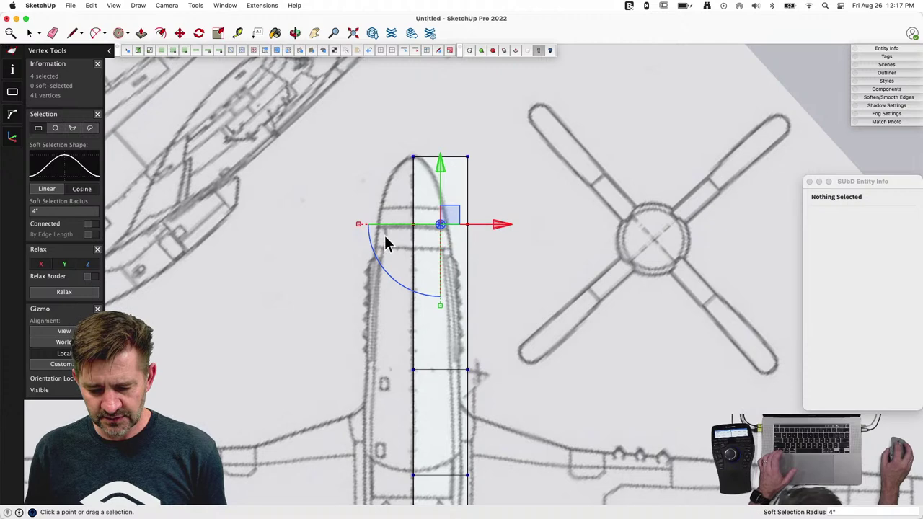
{"action": "left_click", "coordinate": [525, 252]}
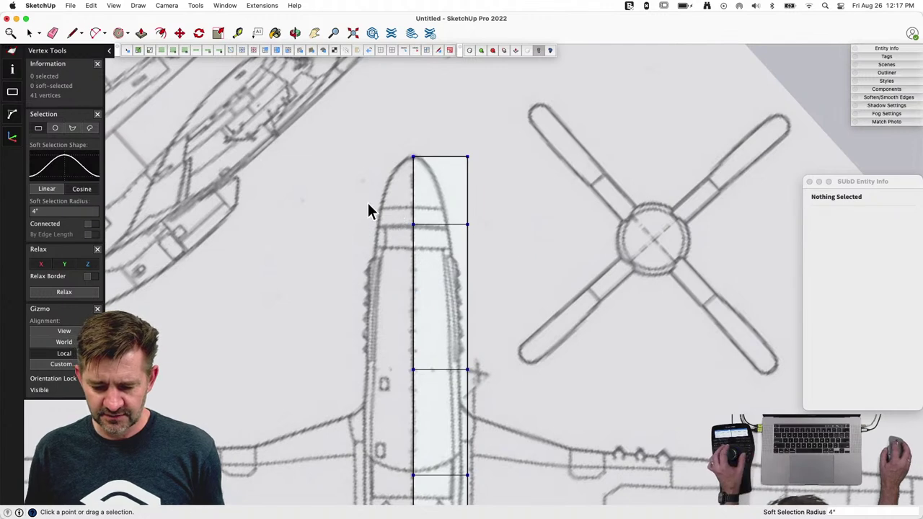
{"action": "left_click_drag", "start_coordinate": [368, 204], "coordinate": [521, 256]}
{"action": "key", "text": "space"}
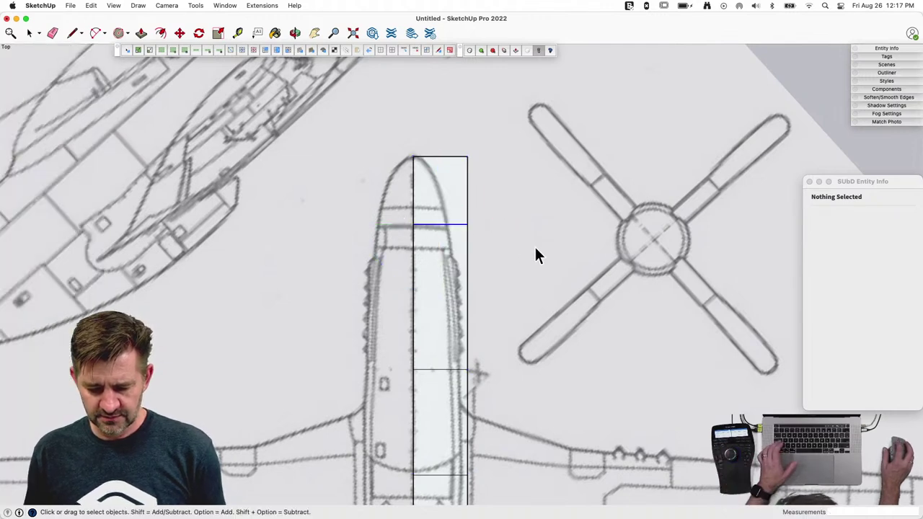
Step: Scale the selected cross-section behind the nose cone uniformly to 0.67 towards the centreline, matching the blueprint outline
{"action": "key", "text": "s"}
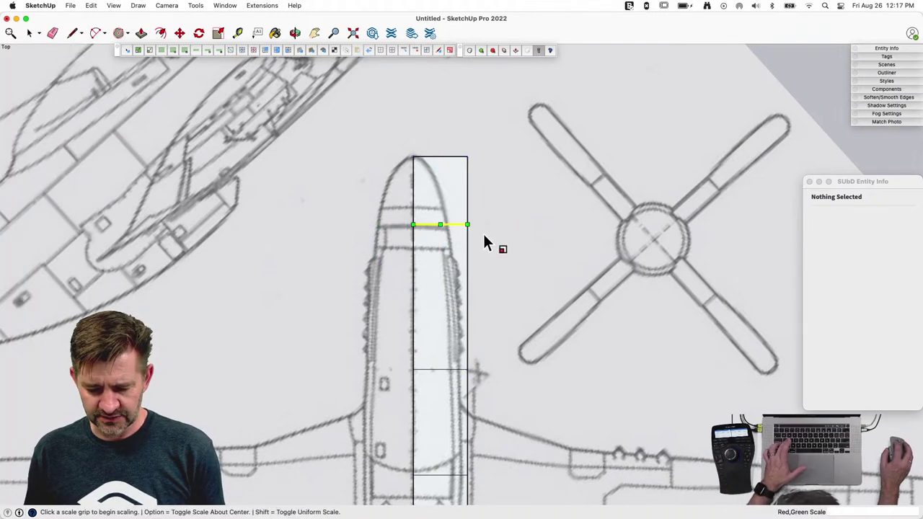
{"action": "left_click", "coordinate": [467, 224]}
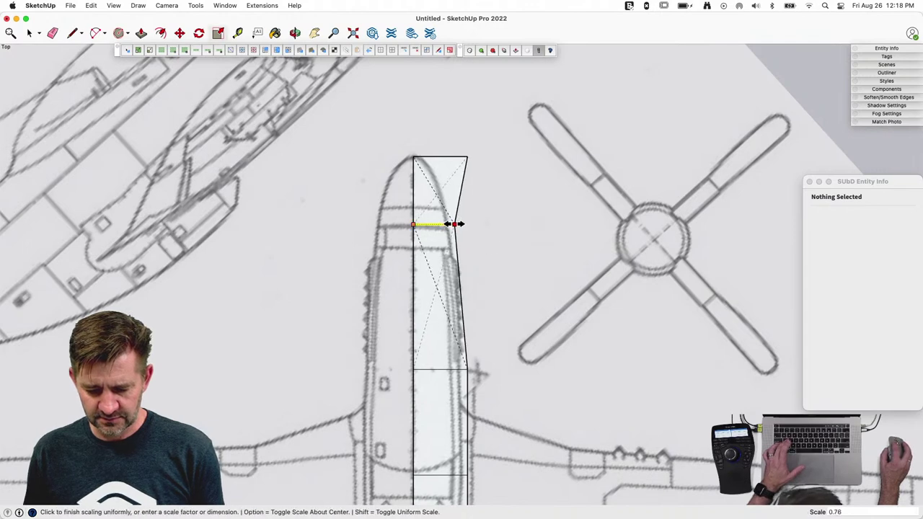
{"action": "left_click", "coordinate": [450, 224]}
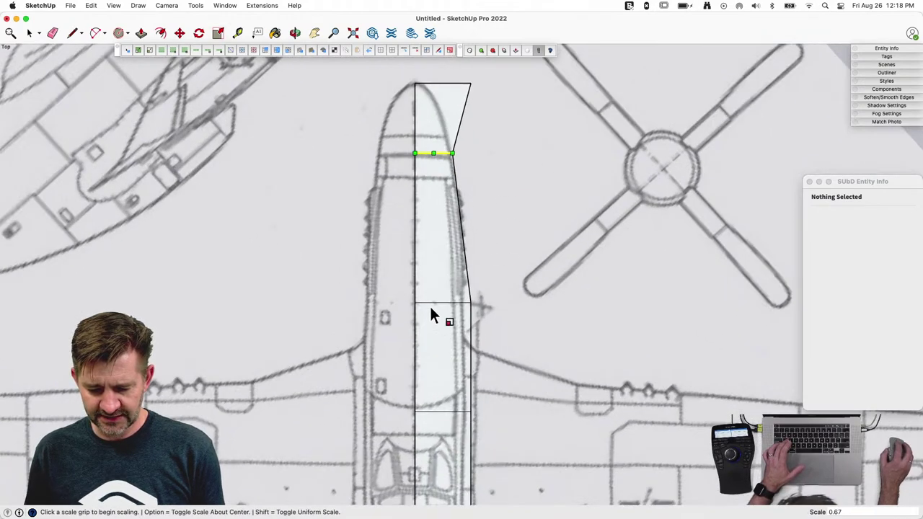
Step: Scale the next cross-section, just ahead of the wing root, to 0.87 from the centreline, and widen it back by a factor of 1.06
{"action": "key", "text": "space"}
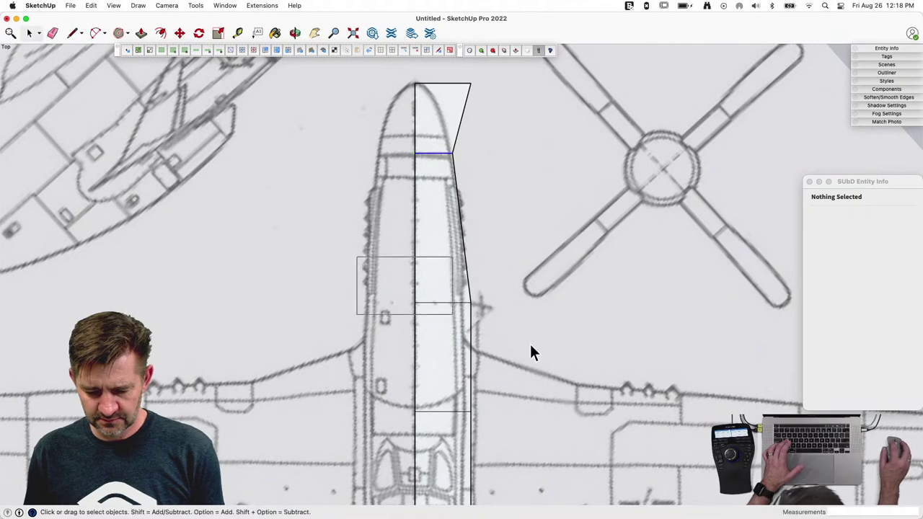
{"action": "key", "text": "s"}
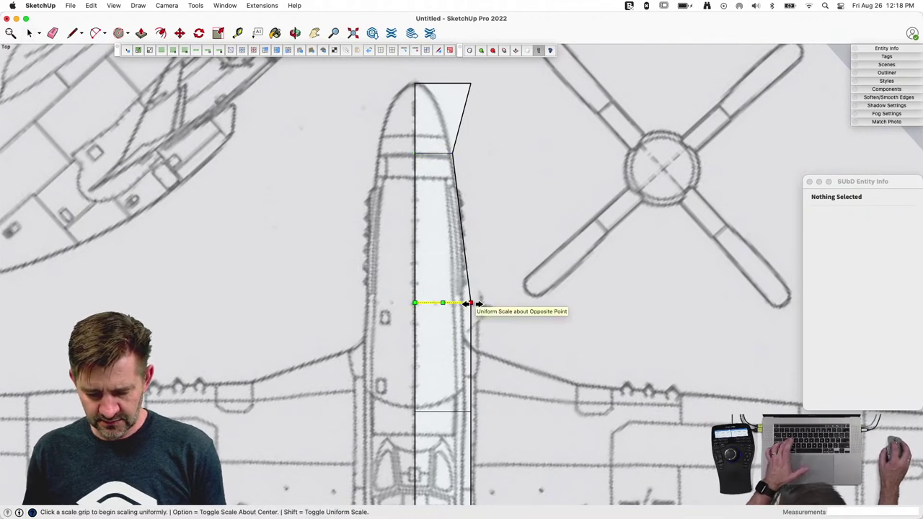
{"action": "left_click", "coordinate": [472, 303]}
{"action": "left_click", "coordinate": [464, 303]}
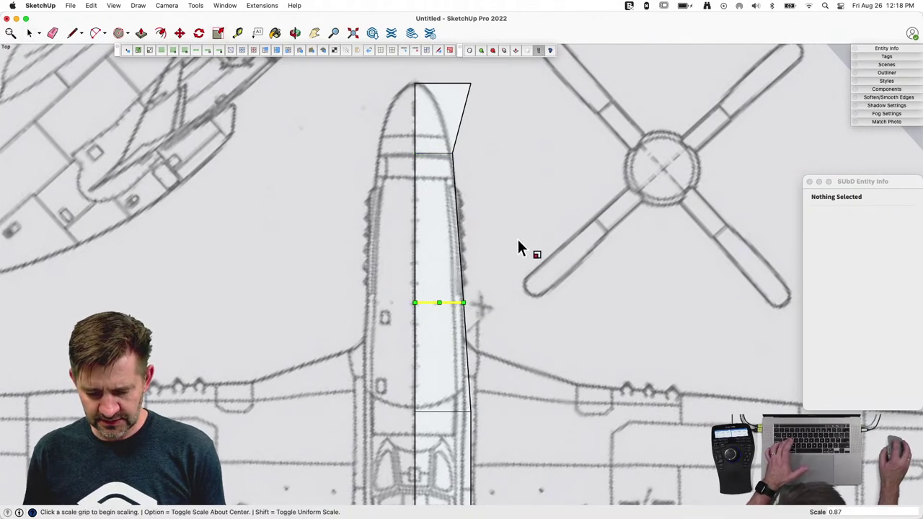
{"action": "left_click", "coordinate": [463, 303]}
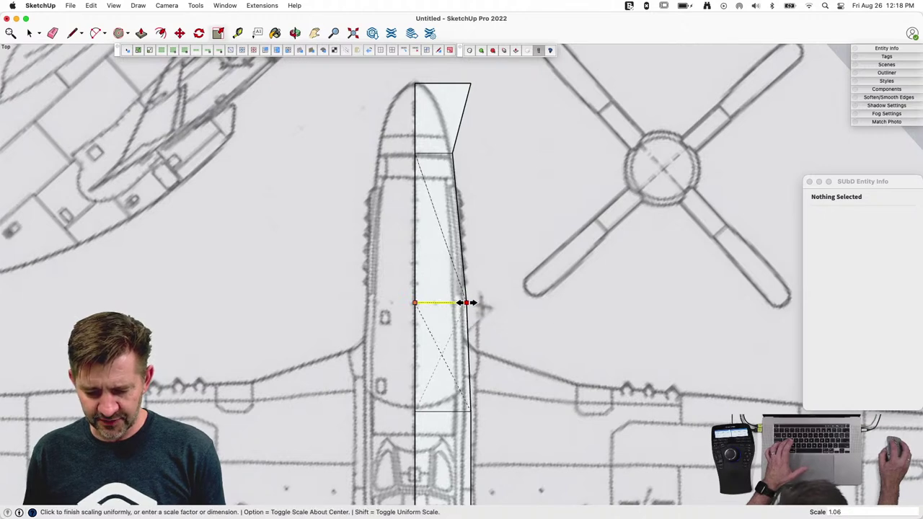
{"action": "left_click", "coordinate": [467, 302]}
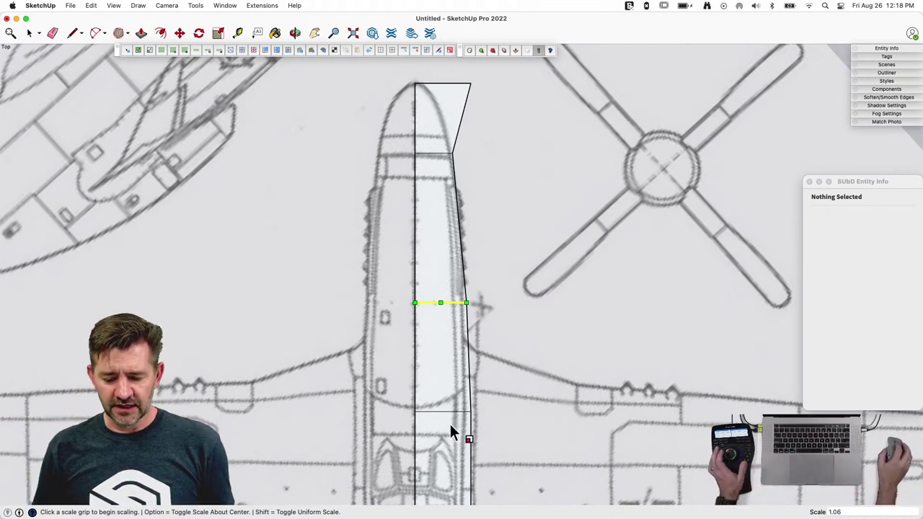
Step: Scale the cross-section just ahead of the cockpit uniformly to 0.95 from the centreline, towards the blueprint's fuselage outline
{"action": "scroll", "coordinate": [451, 431], "scroll_direction": "up", "scroll_amount": 5}
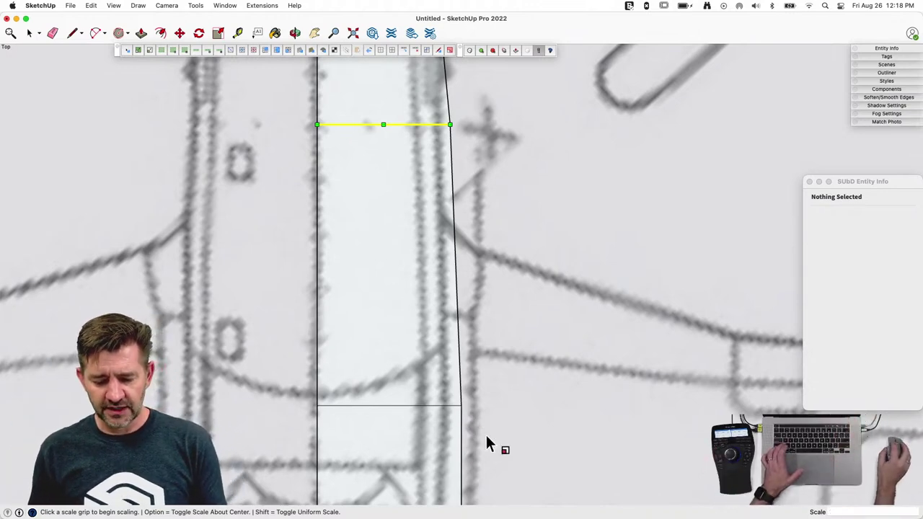
{"action": "key", "text": "space"}
{"action": "left_click_drag", "start_coordinate": [248, 365], "coordinate": [517, 455]}
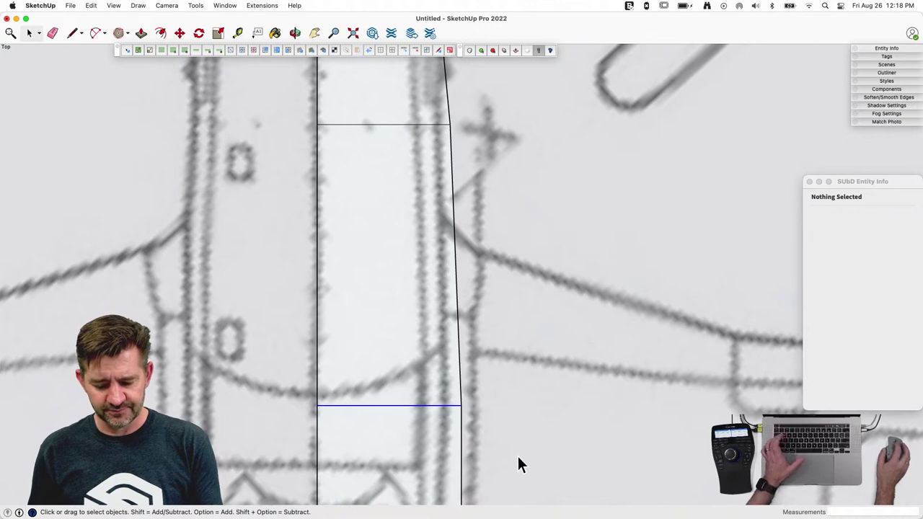
{"action": "key", "text": "s"}
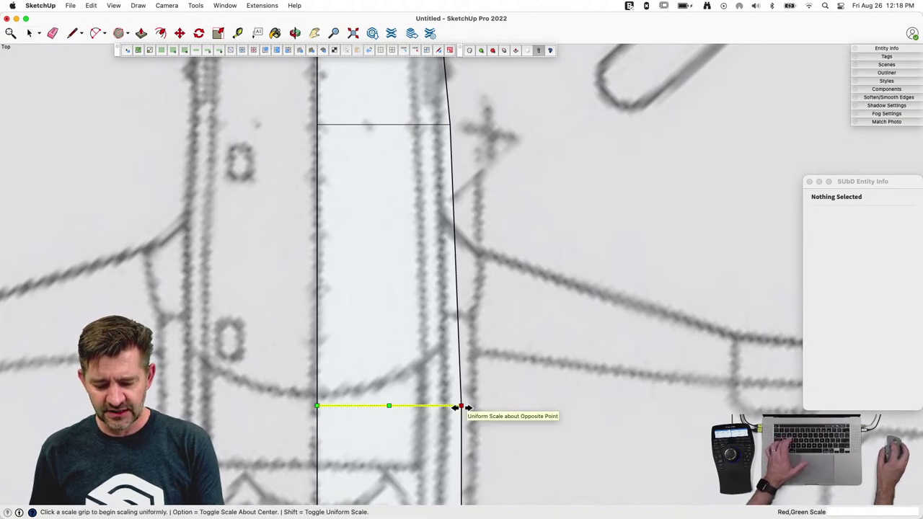
{"action": "left_click", "coordinate": [461, 406]}
{"action": "left_click", "coordinate": [453, 408]}
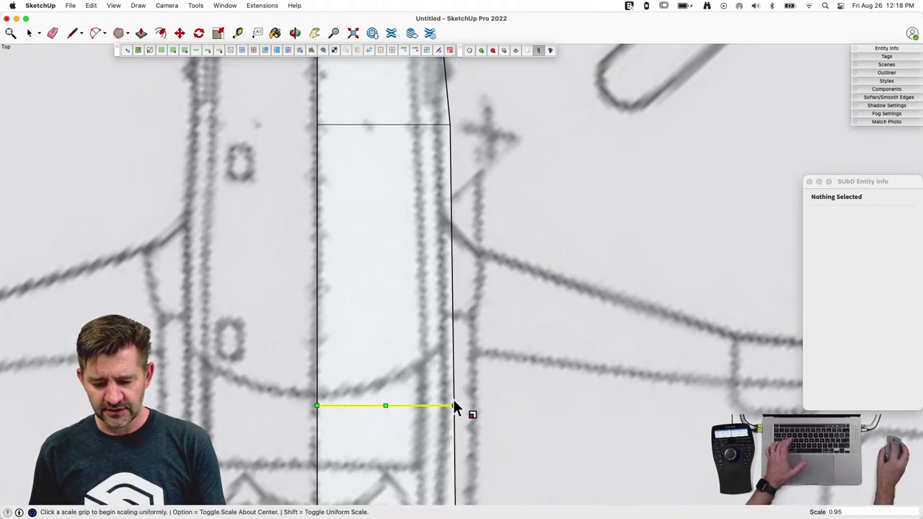
Step: Scale the cross-section at the wing's trailing edge, behind the cockpit, uniformly to 0.82 from the centreline to match the blueprint's fuselage outline
{"action": "scroll", "coordinate": [508, 286], "scroll_direction": "down", "scroll_amount": 2}
{"action": "scroll", "coordinate": [460, 130], "scroll_direction": "down", "scroll_amount": 4}
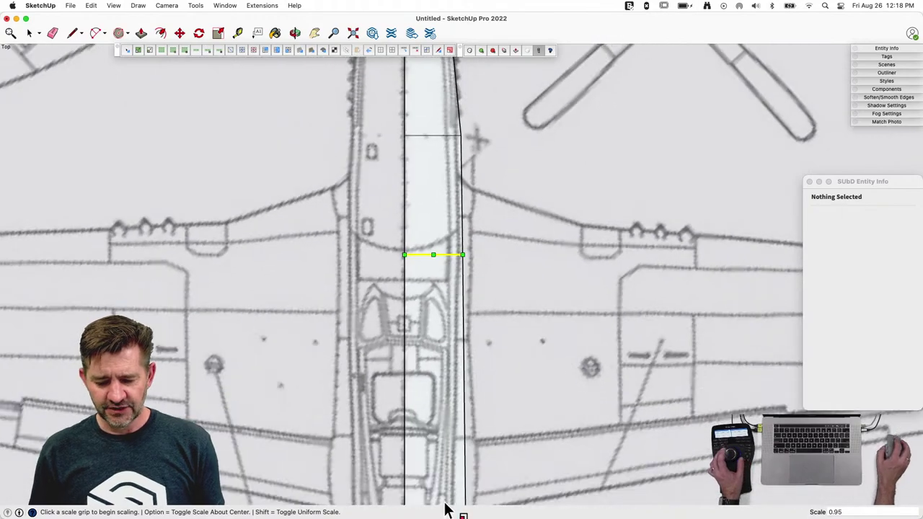
{"action": "scroll", "coordinate": [445, 455], "scroll_direction": "up", "scroll_amount": 2}
{"action": "scroll", "coordinate": [428, 236], "scroll_direction": "down", "scroll_amount": 3}
{"action": "key", "text": "space"}
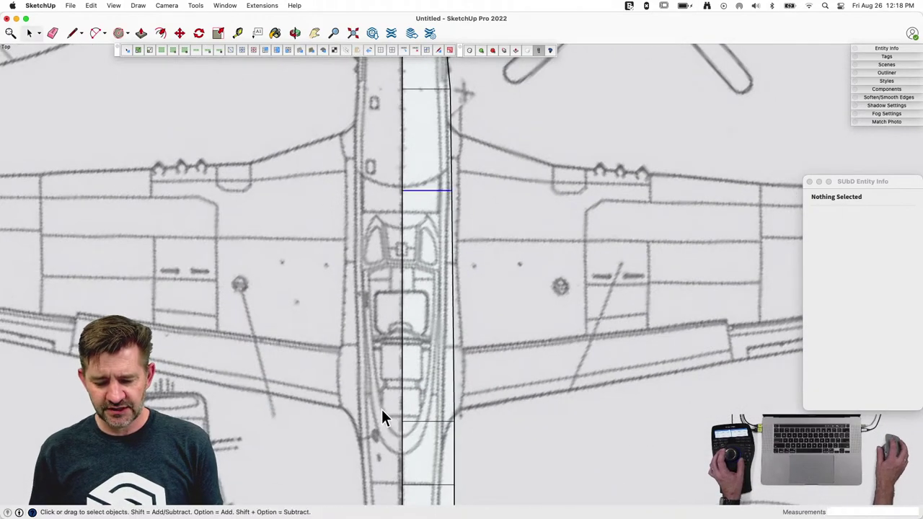
{"action": "left_click_drag", "start_coordinate": [380, 407], "coordinate": [473, 435]}
{"action": "scroll", "coordinate": [458, 426], "scroll_direction": "up", "scroll_amount": 3}
{"action": "scroll", "coordinate": [458, 429], "scroll_direction": "up", "scroll_amount": 3}
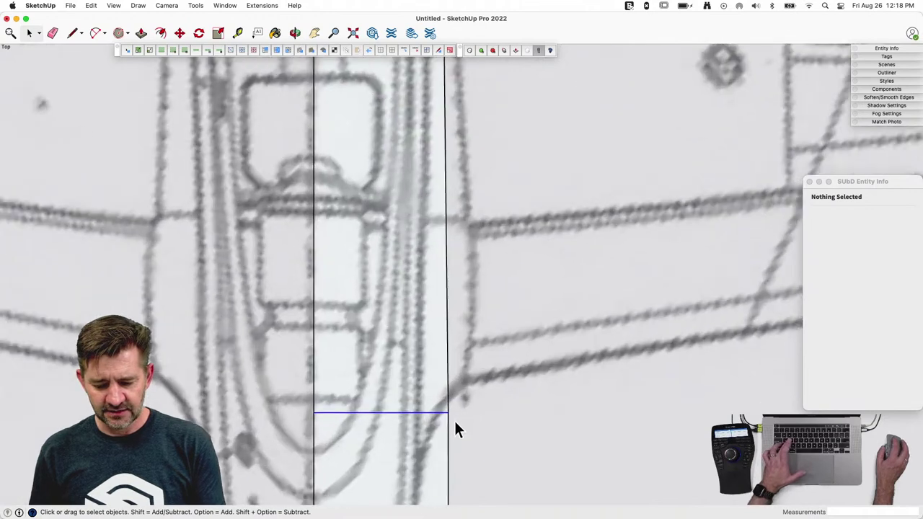
{"action": "key", "text": "s"}
{"action": "left_click", "coordinate": [447, 412]}
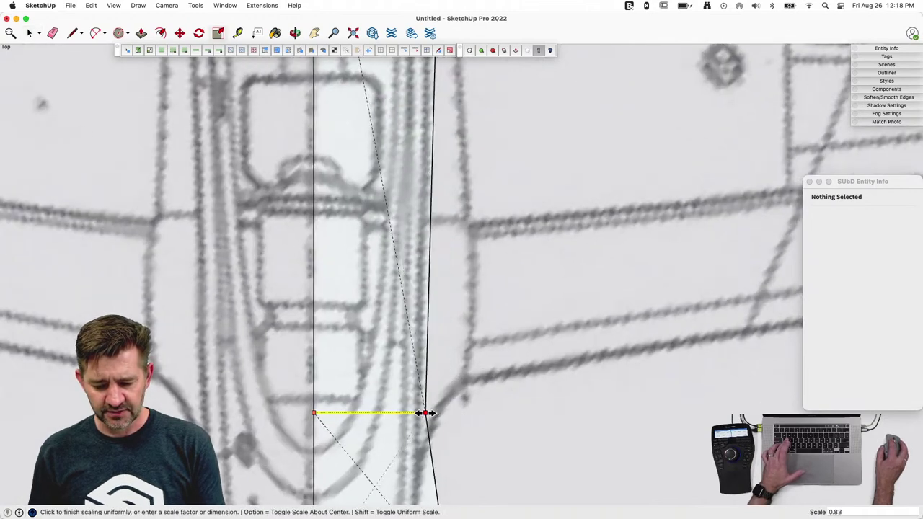
{"action": "left_click", "coordinate": [424, 412]}
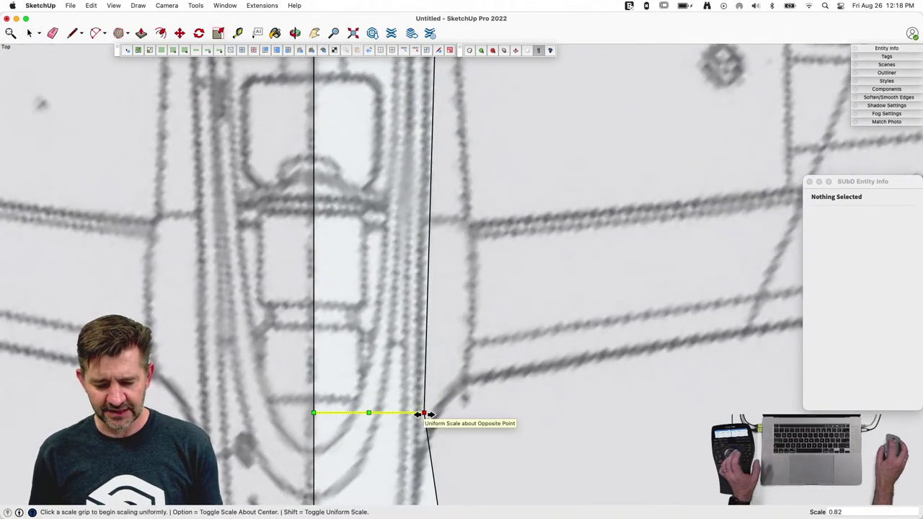
Step: Restore the standard top view and scale the first cross-section behind the cockpit canopy uniformly towards the centreline, near the blueprint outline
{"action": "scroll", "coordinate": [487, 253], "scroll_direction": "up", "scroll_amount": 3}
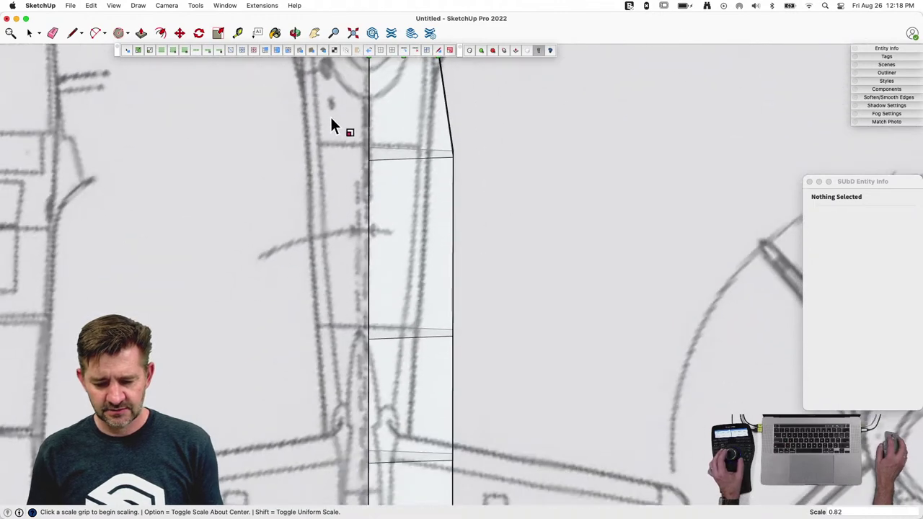
{"action": "key", "text": "space"}
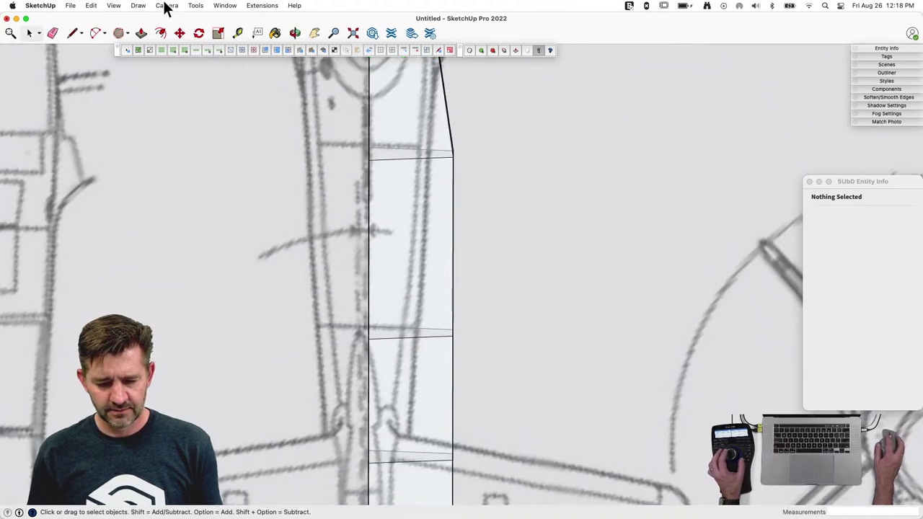
{"action": "left_click", "coordinate": [165, 5]}
{"action": "mouse_move", "coordinate": [173, 41]}
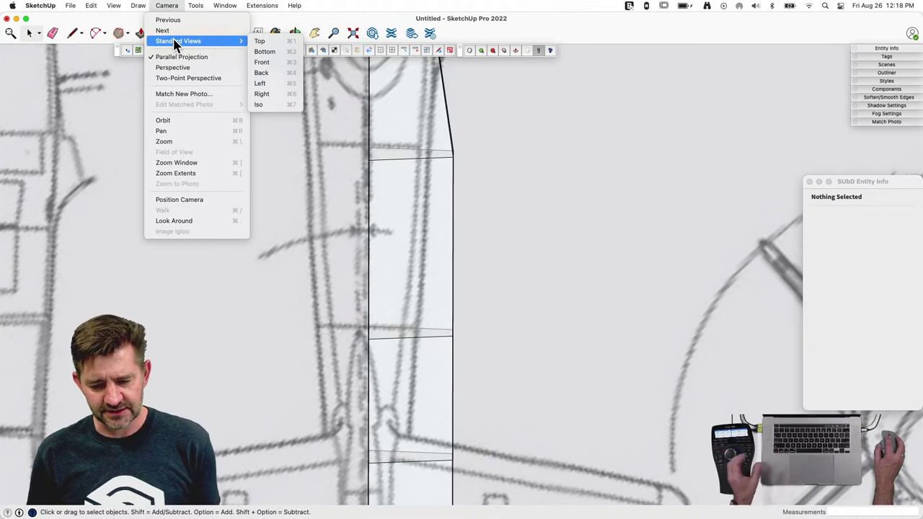
{"action": "left_click", "coordinate": [261, 41]}
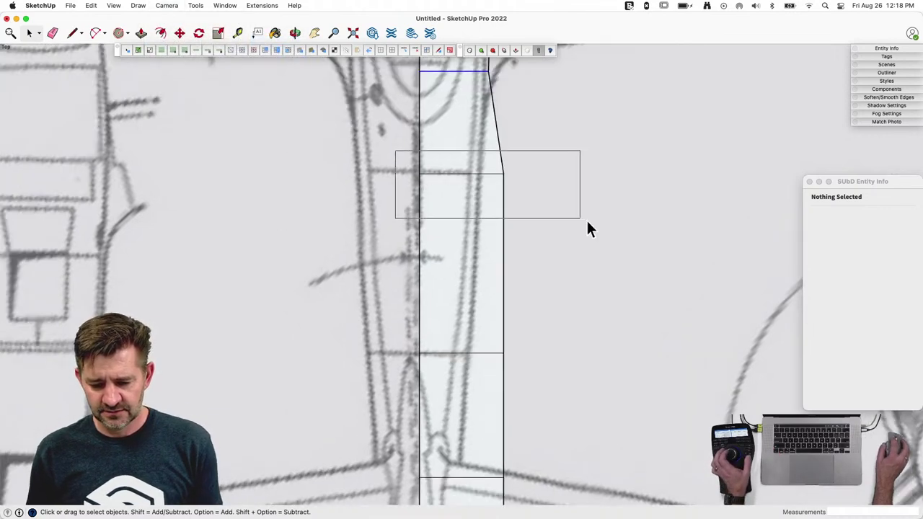
{"action": "left_click_drag", "start_coordinate": [587, 222], "coordinate": [581, 218]}
{"action": "key", "text": "s"}
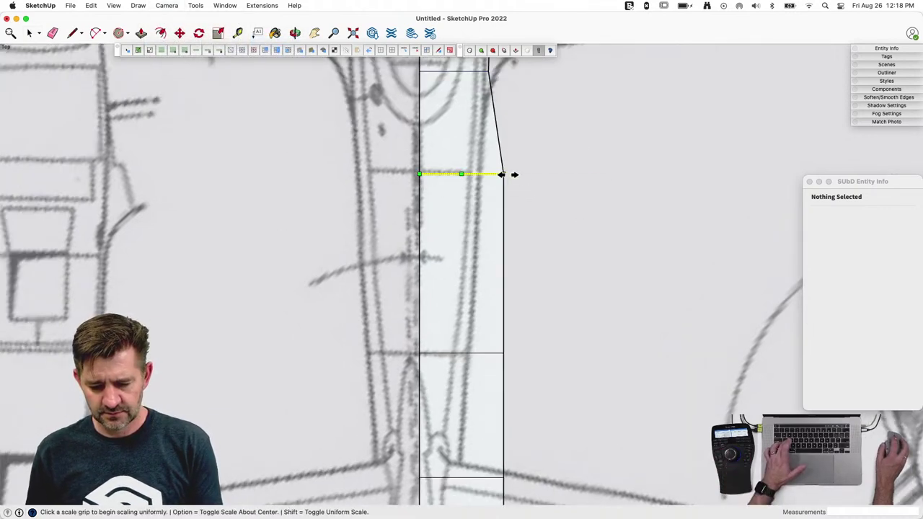
{"action": "left_click", "coordinate": [502, 174]}
{"action": "left_click", "coordinate": [485, 174]}
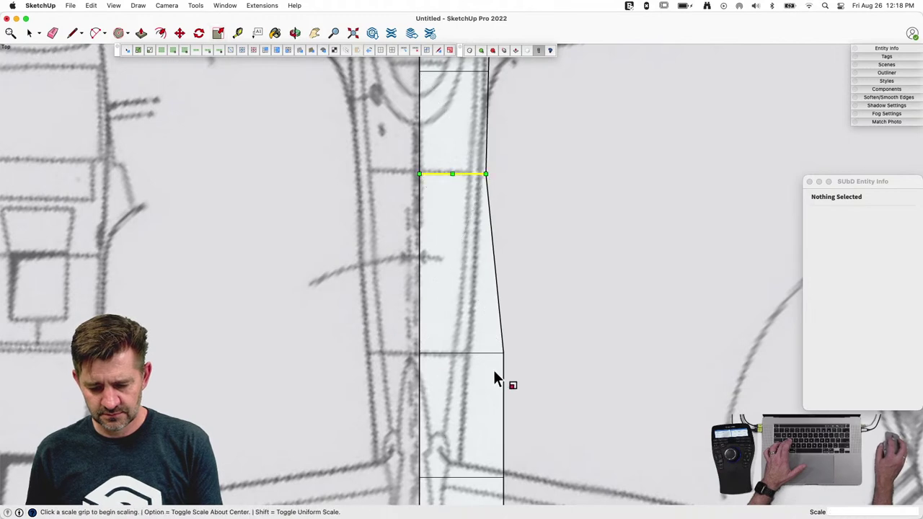
Step: Scale the cross-section just ahead of the horizontal stabilizer uniformly to 0.67 from the centreline, matching the blueprint outline
{"action": "key", "text": "space"}
{"action": "left_click_drag", "start_coordinate": [303, 303], "coordinate": [579, 355]}
{"action": "key", "text": "s"}
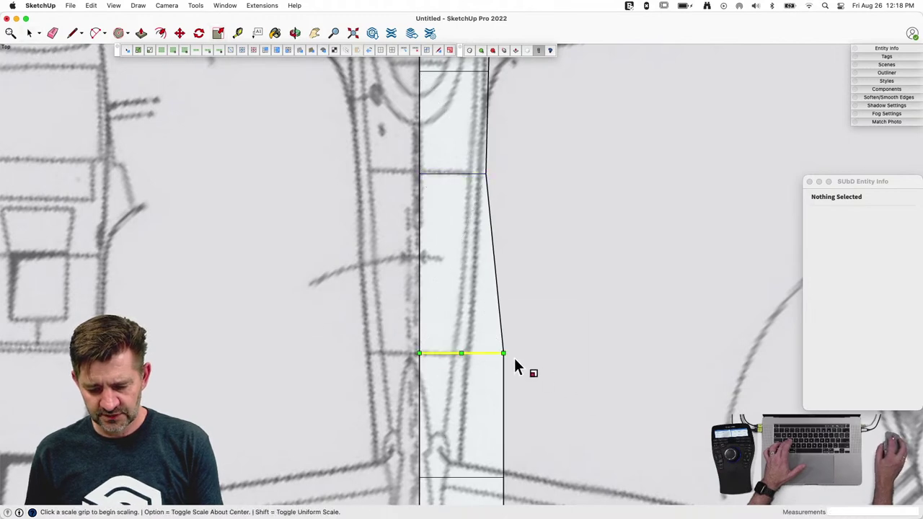
{"action": "left_click", "coordinate": [503, 353]}
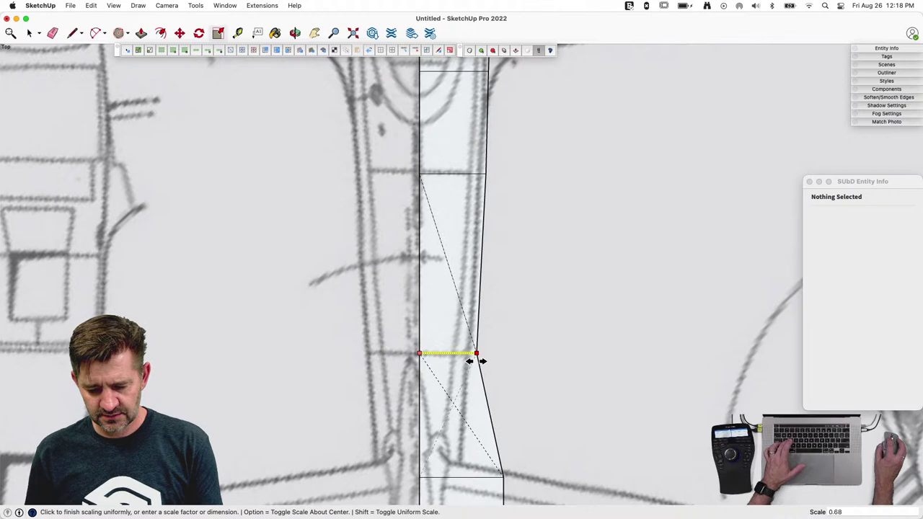
{"action": "left_click", "coordinate": [474, 356]}
Step: Scale the cross-section at the horizontal stabilizer's leading edge uniformly to 0.50 from the centreline
{"action": "scroll", "coordinate": [403, 251], "scroll_direction": "down", "scroll_amount": 5}
{"action": "scroll", "coordinate": [408, 448], "scroll_direction": "up", "scroll_amount": 5}
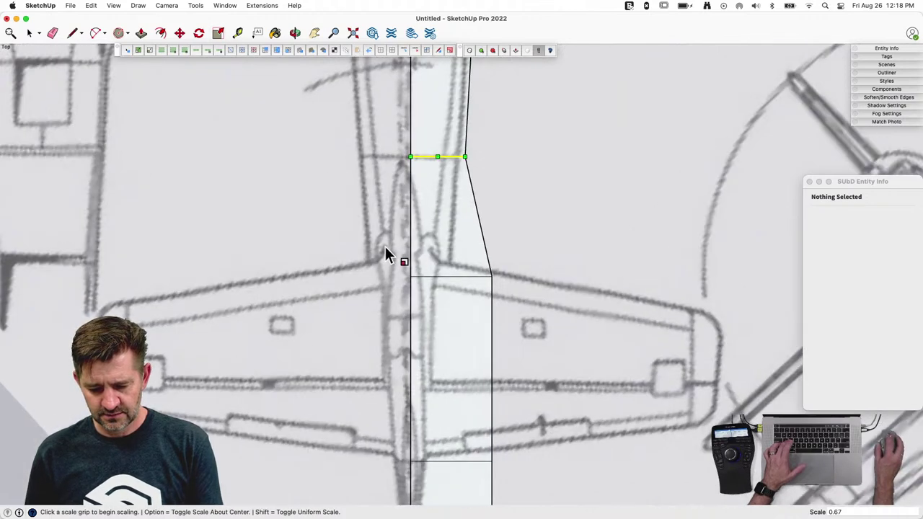
{"action": "key", "text": "space"}
{"action": "left_click_drag", "start_coordinate": [379, 244], "coordinate": [609, 290]}
{"action": "key", "text": "s"}
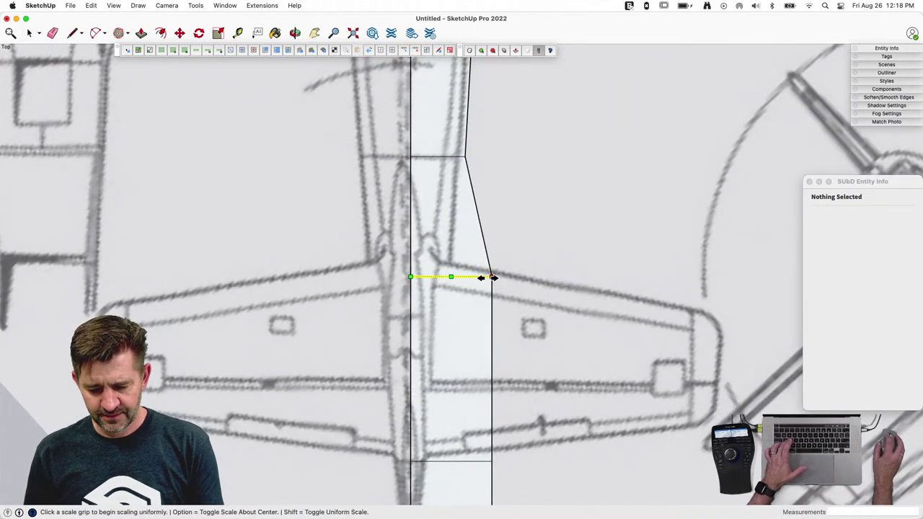
{"action": "left_click", "coordinate": [491, 277]}
{"action": "left_click", "coordinate": [450, 280]}
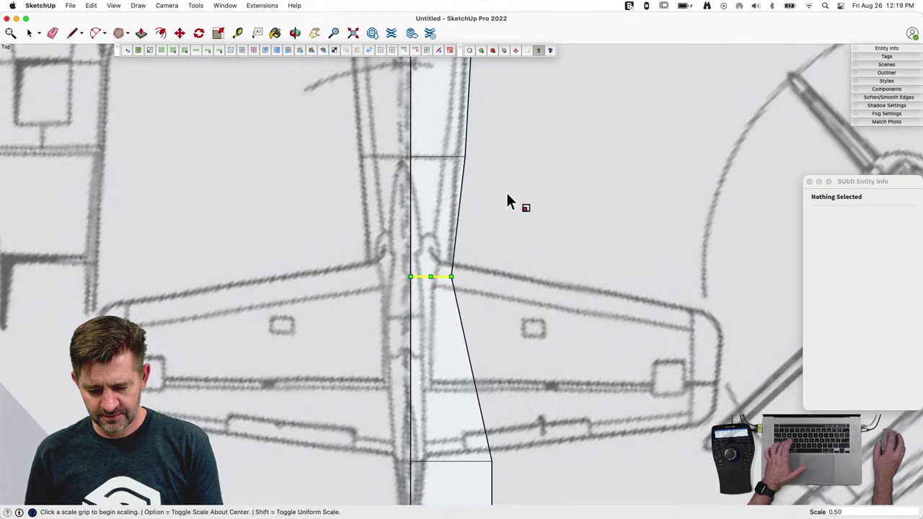
Step: Scale the cross-section at the horizontal stabilizer's trailing edge uniformly to about 0.26 from the centreline
{"action": "scroll", "coordinate": [505, 190], "scroll_direction": "down", "scroll_amount": 3}
{"action": "scroll", "coordinate": [403, 388], "scroll_direction": "up", "scroll_amount": 3}
{"action": "key", "text": "space"}
{"action": "left_click_drag", "start_coordinate": [400, 337], "coordinate": [584, 425]}
{"action": "key", "text": "s"}
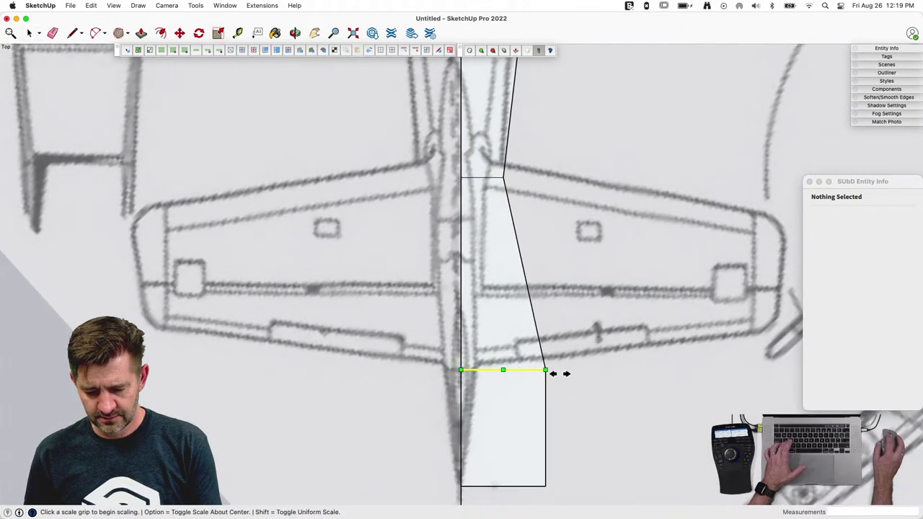
{"action": "left_click", "coordinate": [546, 370]}
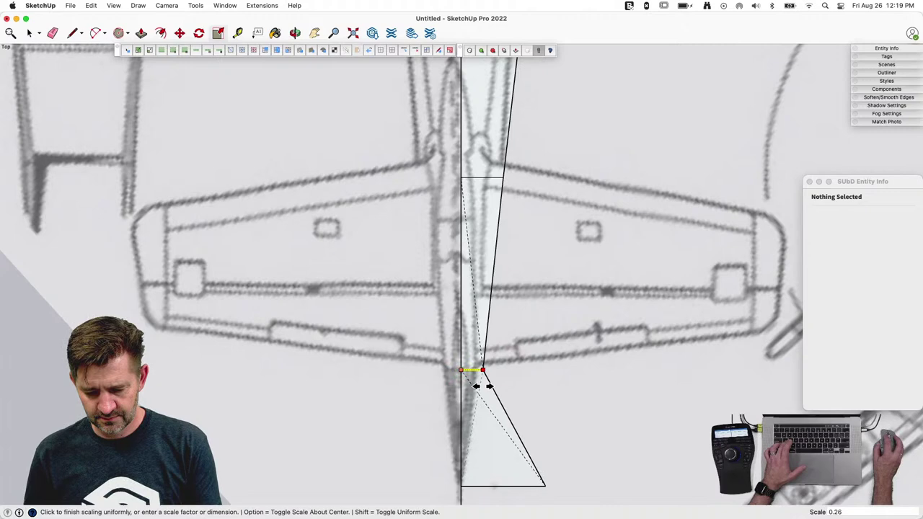
{"action": "left_click", "coordinate": [476, 383]}
Step: Scale the rearmost cross-section at the tail tip uniformly to 0.11 from the centreline, and shrink it again by a factor of 0.42
{"action": "key", "text": "space"}
{"action": "left_click_drag", "start_coordinate": [402, 451], "coordinate": [608, 509]}
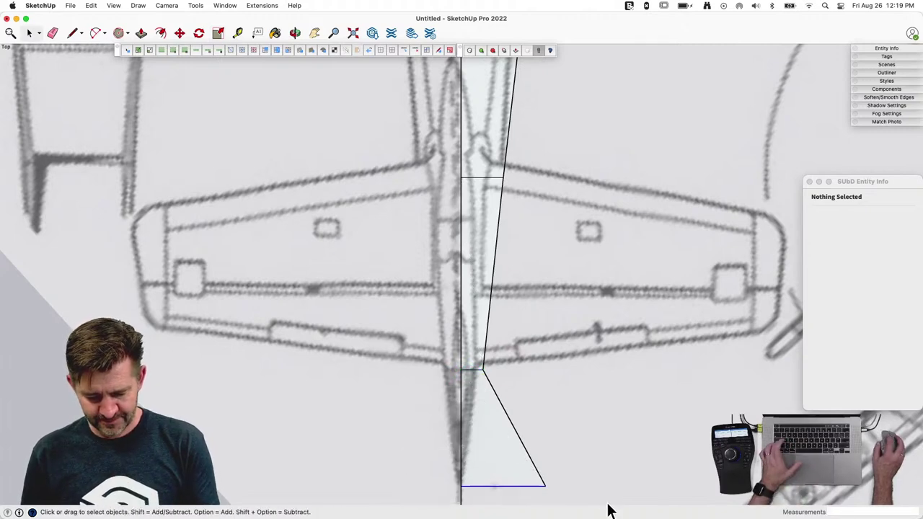
{"action": "key", "text": "s"}
{"action": "left_click", "coordinate": [546, 485]}
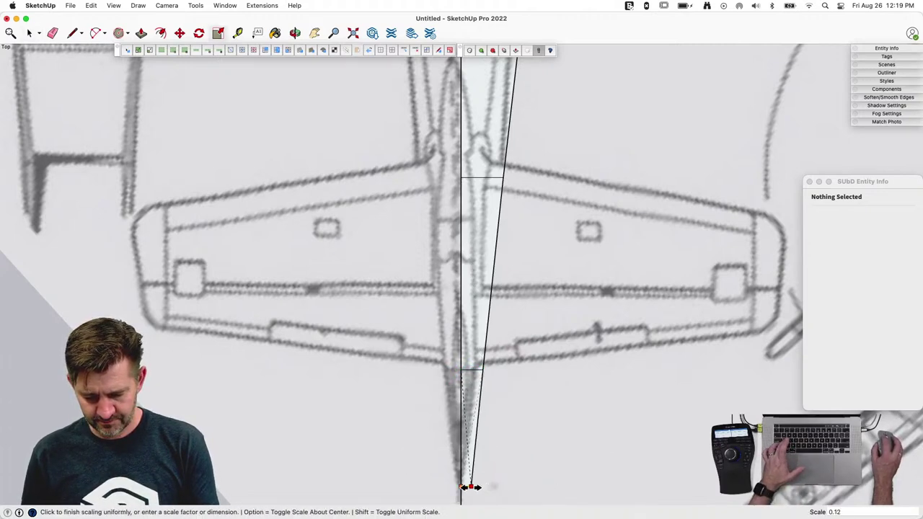
{"action": "left_click", "coordinate": [468, 486]}
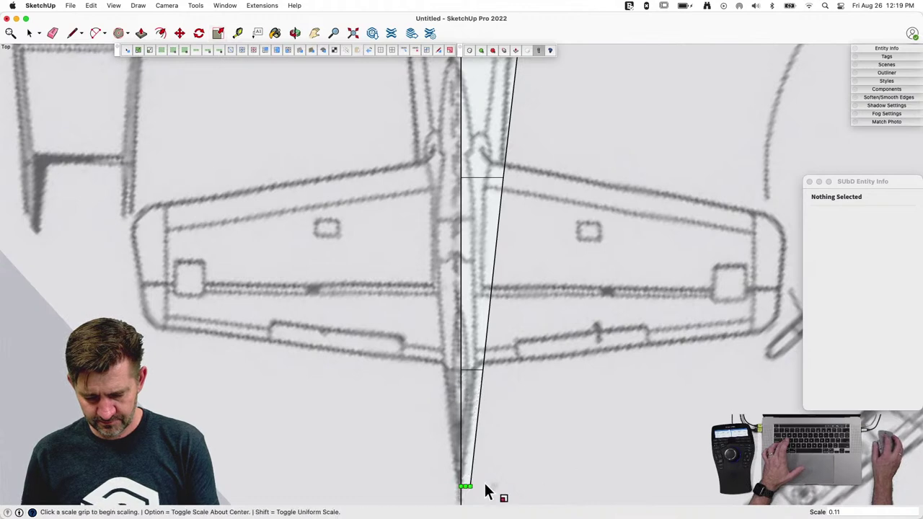
{"action": "scroll", "coordinate": [477, 498], "scroll_direction": "up", "scroll_amount": 5}
{"action": "left_click", "coordinate": [459, 480]}
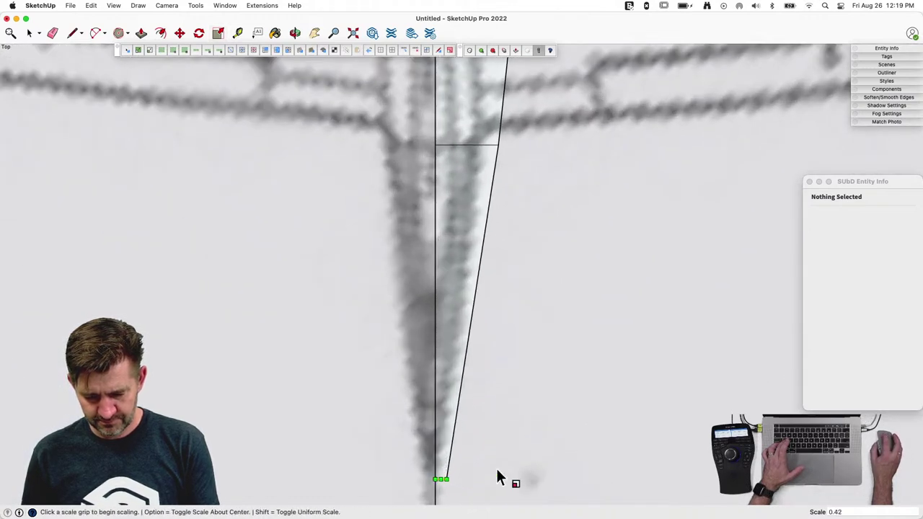
Step: Widen the cross-section behind the nose cone uniformly by a factor of 1.02 from the centreline to meet the blueprint outline
{"action": "scroll", "coordinate": [497, 477], "scroll_direction": "down", "scroll_amount": 10}
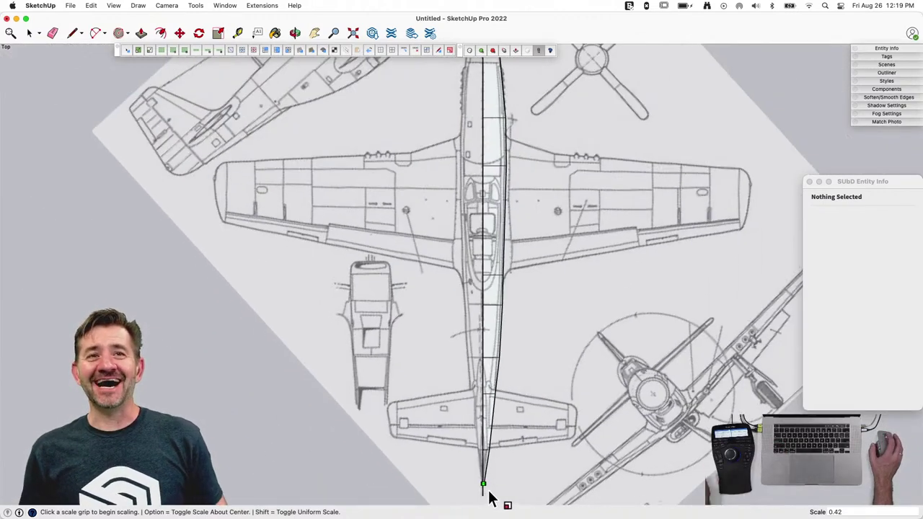
{"action": "scroll", "coordinate": [478, 496], "scroll_direction": "down", "scroll_amount": 5}
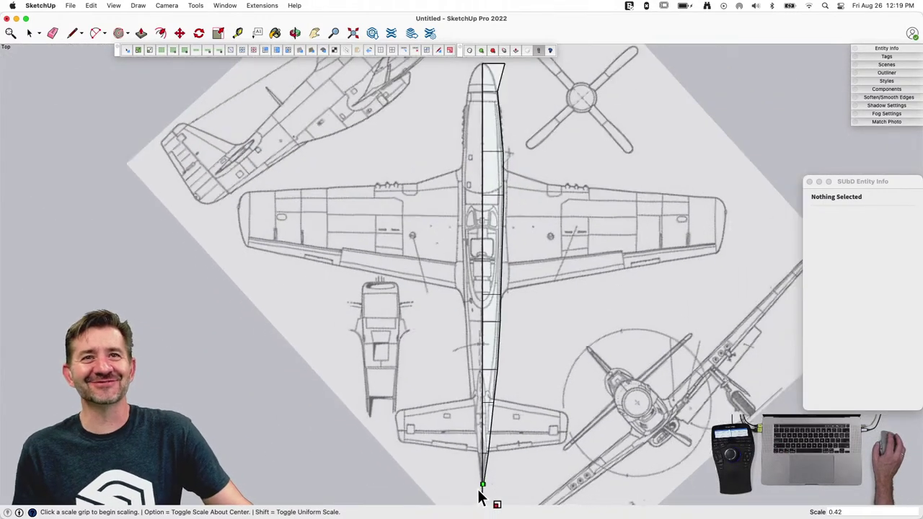
{"action": "scroll", "coordinate": [498, 148], "scroll_direction": "up", "scroll_amount": 8}
{"action": "scroll", "coordinate": [495, 144], "scroll_direction": "up", "scroll_amount": 6}
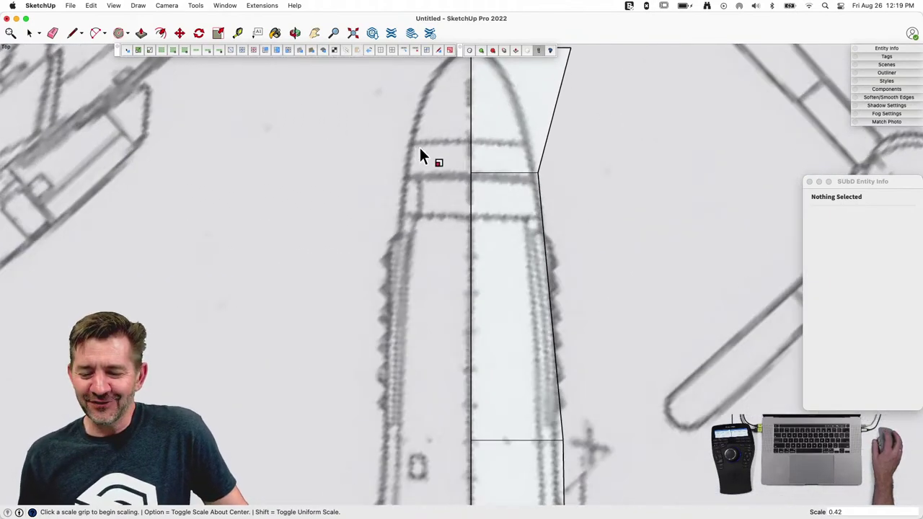
{"action": "key", "text": "space"}
{"action": "left_click_drag", "start_coordinate": [426, 164], "coordinate": [593, 192]}
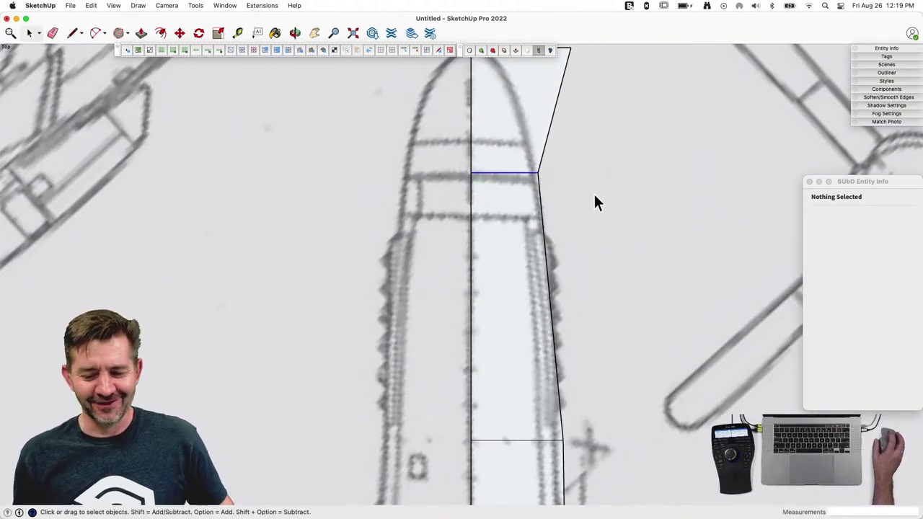
{"action": "key", "text": "s"}
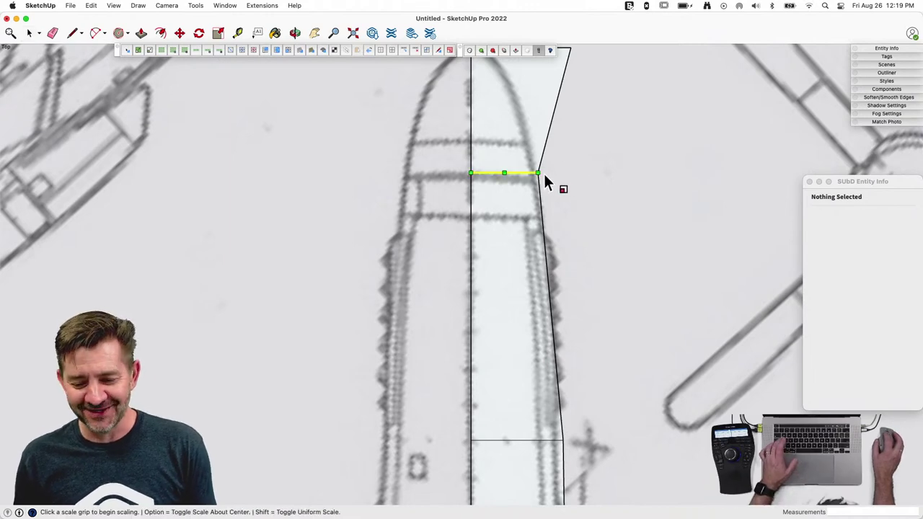
{"action": "left_click", "coordinate": [537, 172]}
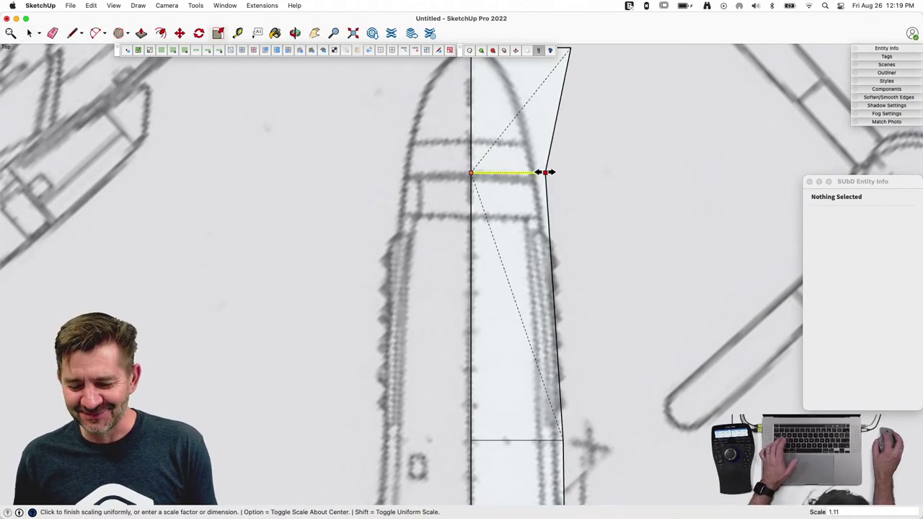
{"action": "left_click", "coordinate": [541, 173]}
{"action": "scroll", "coordinate": [543, 175], "scroll_direction": "up", "scroll_amount": 3}
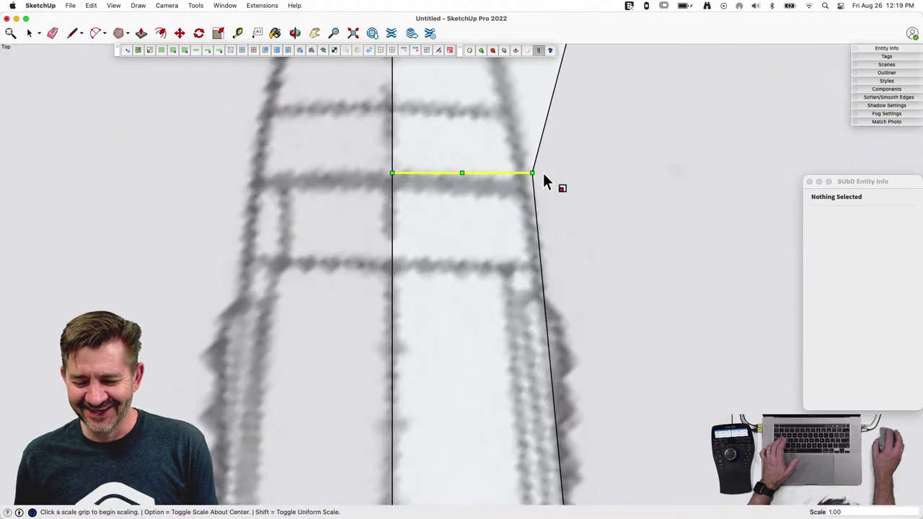
{"action": "scroll", "coordinate": [537, 171], "scroll_direction": "up", "scroll_amount": 3}
{"action": "left_click", "coordinate": [531, 173]}
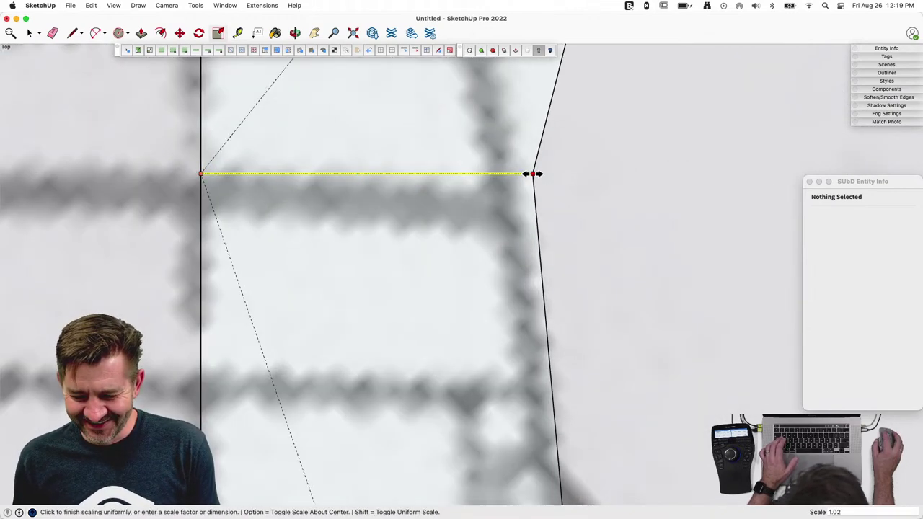
{"action": "scroll", "coordinate": [585, 303], "scroll_direction": "down", "scroll_amount": 5}
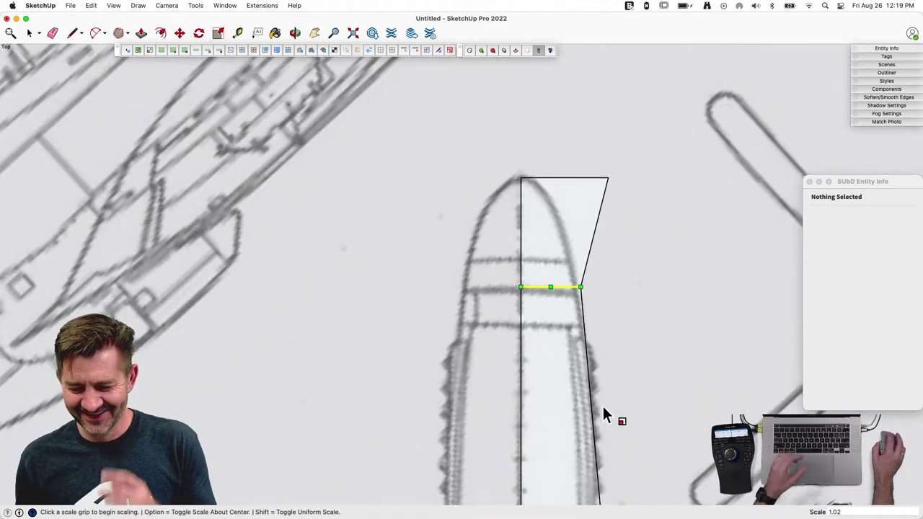
Step: Scale the frontmost cross-section at the nose tip uniformly towards the centreline so the side edge follows the nose cone outline
{"action": "key", "text": "space"}
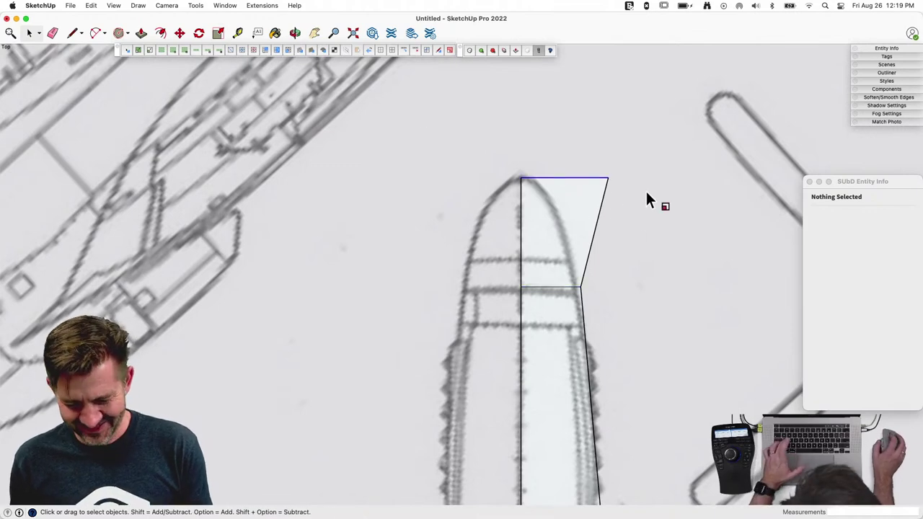
{"action": "key", "text": "s"}
{"action": "scroll", "coordinate": [611, 192], "scroll_direction": "up", "scroll_amount": 3}
{"action": "left_click", "coordinate": [604, 173]}
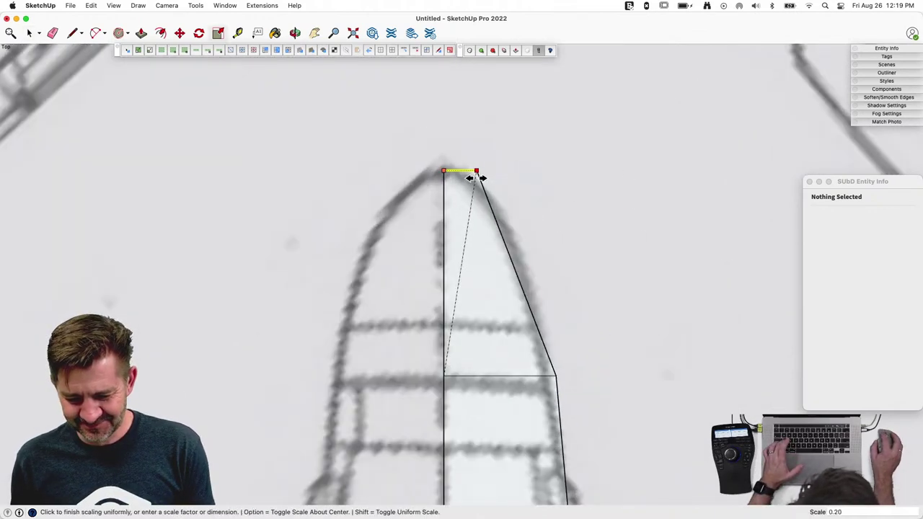
{"action": "left_click", "coordinate": [494, 180]}
Step: Move the frontmost cross-section at the nose tip back along the centreline by about 1' 1/8"
{"action": "key", "text": "space"}
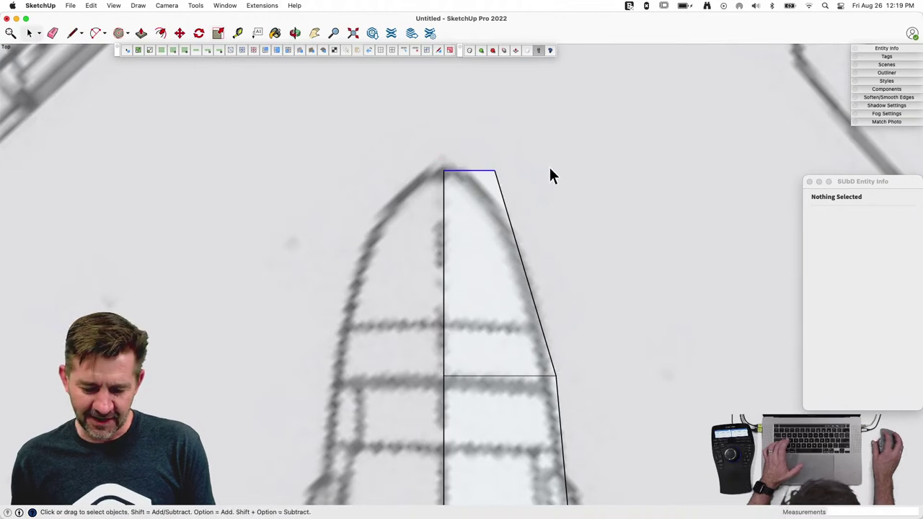
{"action": "left_click_drag", "start_coordinate": [569, 233], "coordinate": [569, 232]}
{"action": "key", "text": "m"}
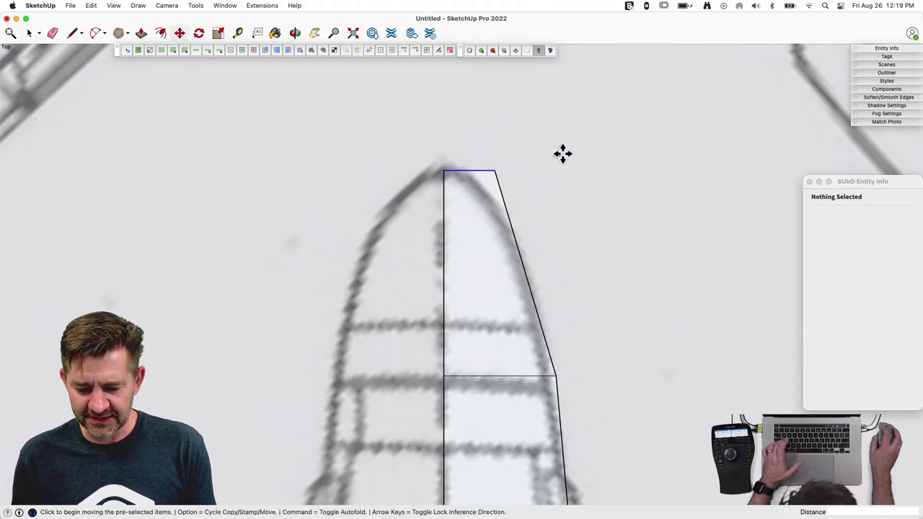
{"action": "left_click", "coordinate": [572, 136]}
{"action": "left_click", "coordinate": [579, 200]}
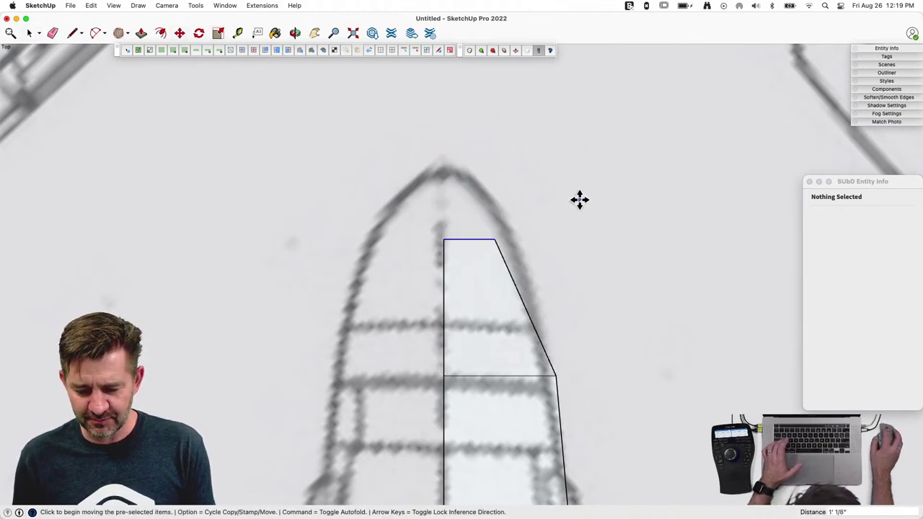
Step: Widen the frontmost cross-section uniformly from the centreline to meet the nose cone outline
{"action": "key", "text": "space"}
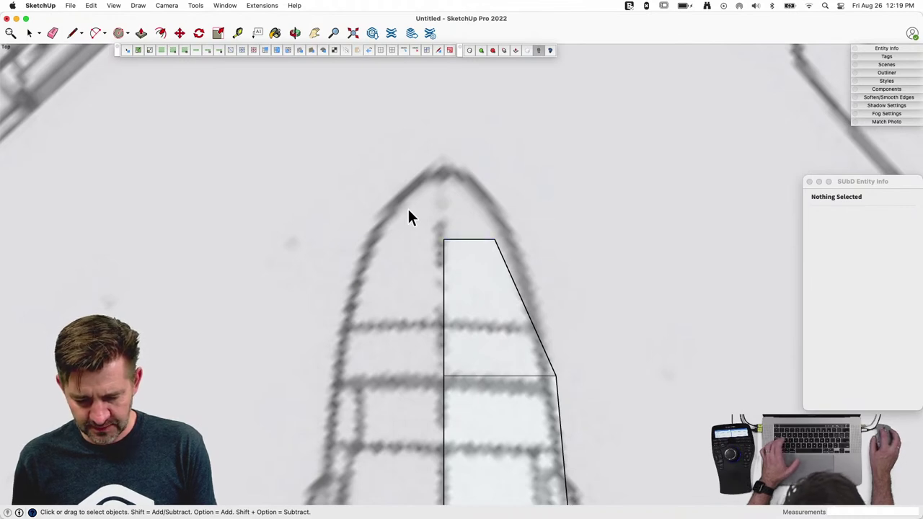
{"action": "left_click_drag", "start_coordinate": [408, 212], "coordinate": [538, 272]}
{"action": "key", "text": "s"}
{"action": "left_click", "coordinate": [494, 240]}
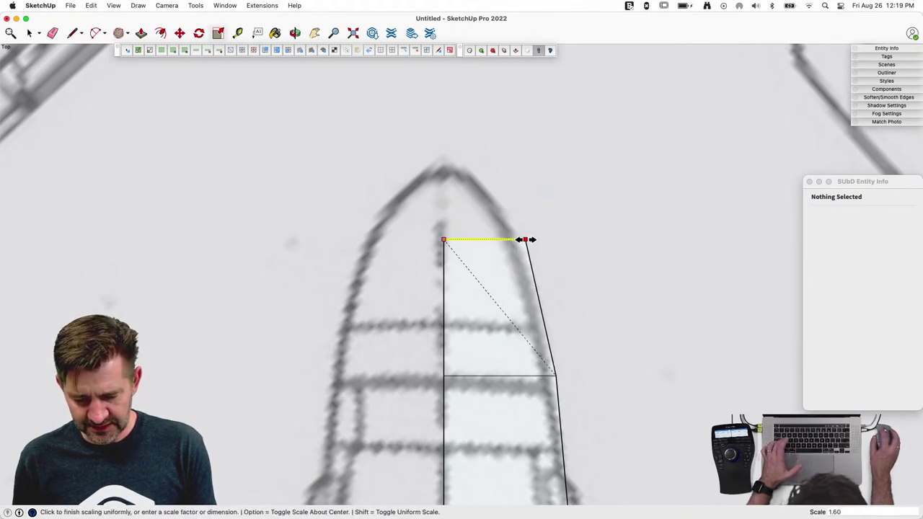
{"action": "left_click", "coordinate": [594, 277]}
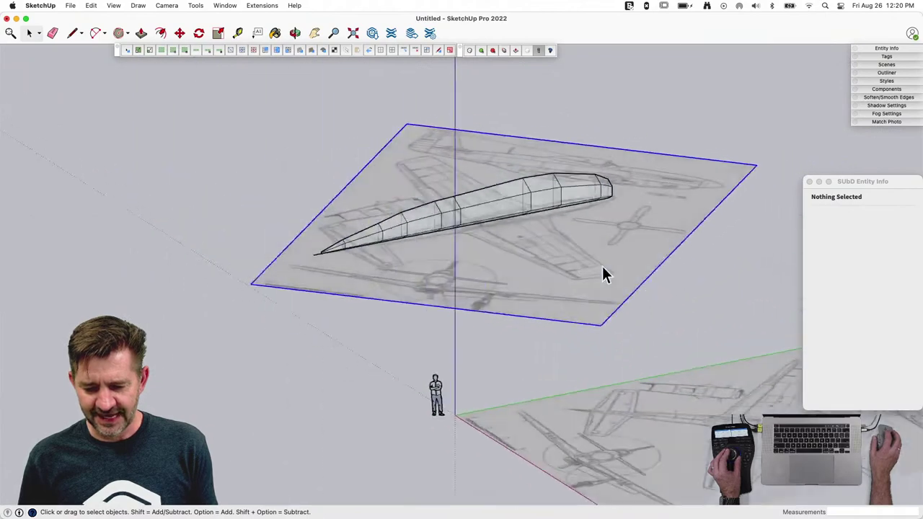
Step: Make the whole half-fuselage geometry a component with the definition name Body Plane
{"action": "left_click", "coordinate": [511, 234]}
{"action": "right_click", "coordinate": [511, 220]}
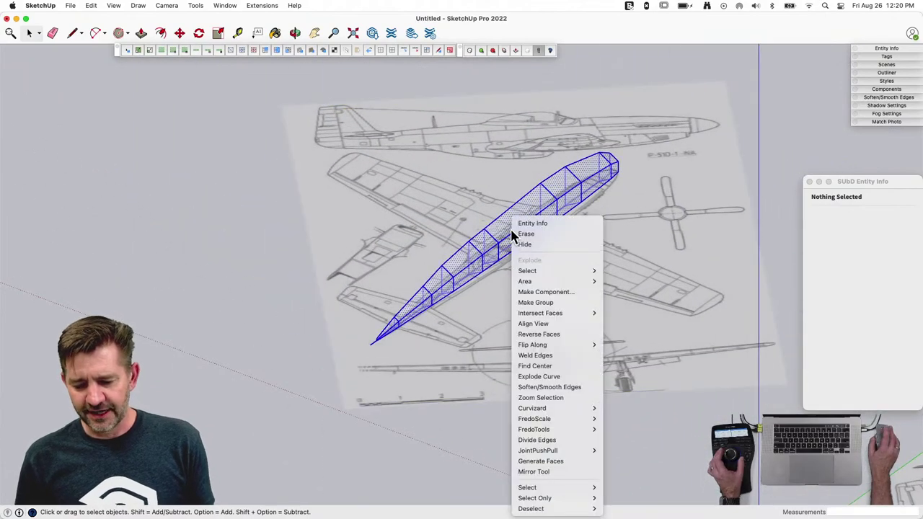
{"action": "left_click", "coordinate": [545, 293]}
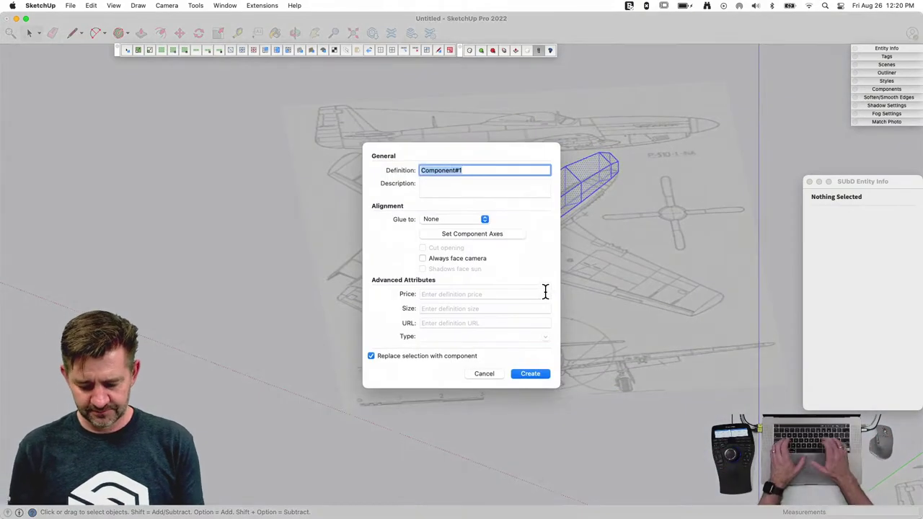
{"action": "type", "text": "Hull Plane"}
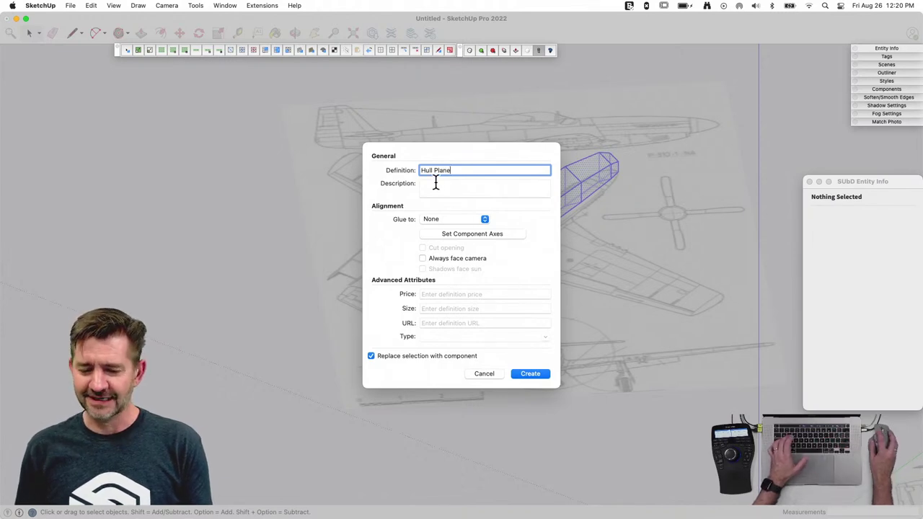
{"action": "type", "text": "Body"}
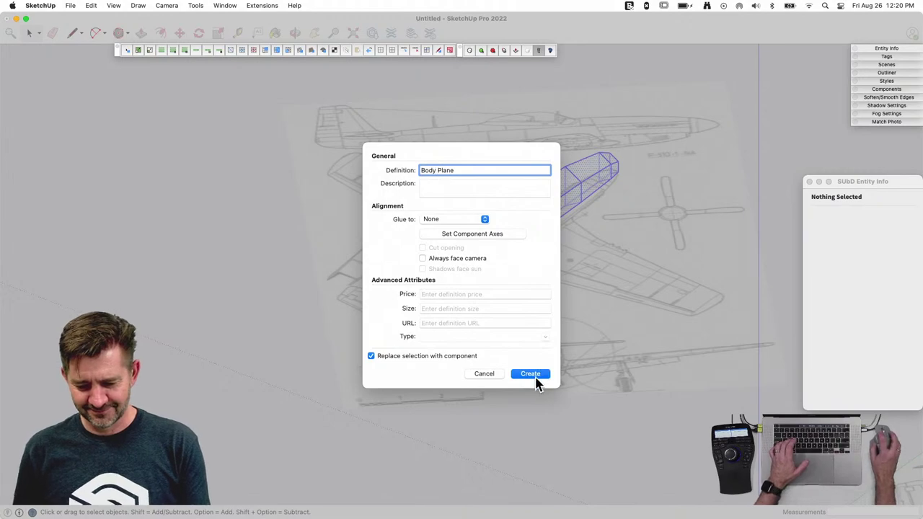
{"action": "left_click", "coordinate": [533, 377]}
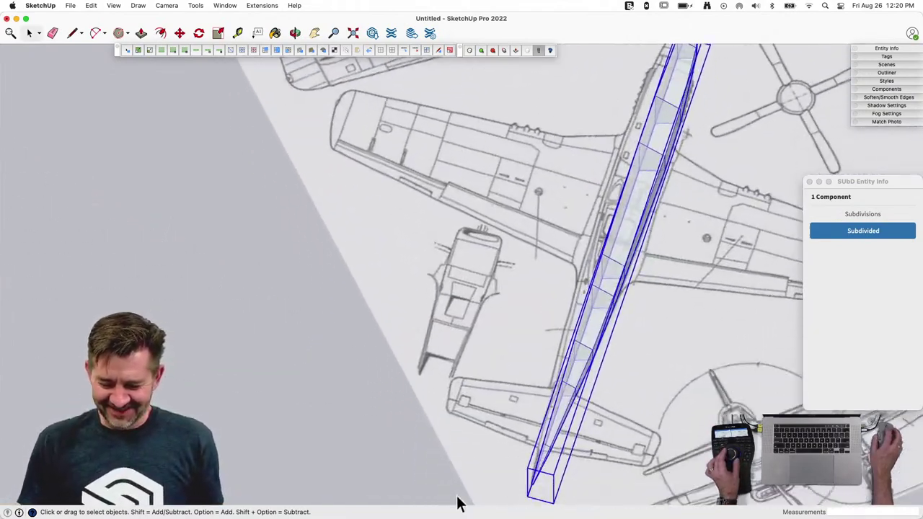
Step: Copy the fuselage component by its tail-end corner onto the blueprint lying on the ground
{"action": "middle_click_drag", "start_coordinate": [458, 502], "coordinate": [550, 441]}
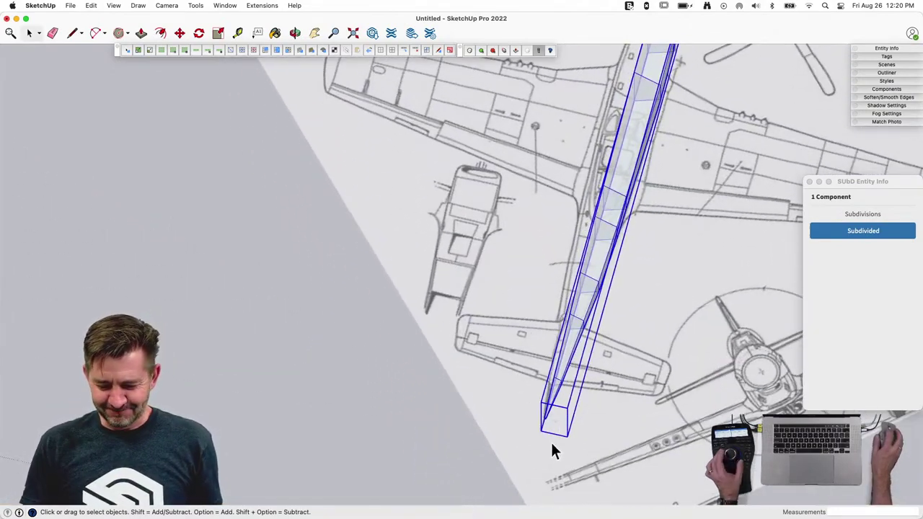
{"action": "key", "text": "m"}
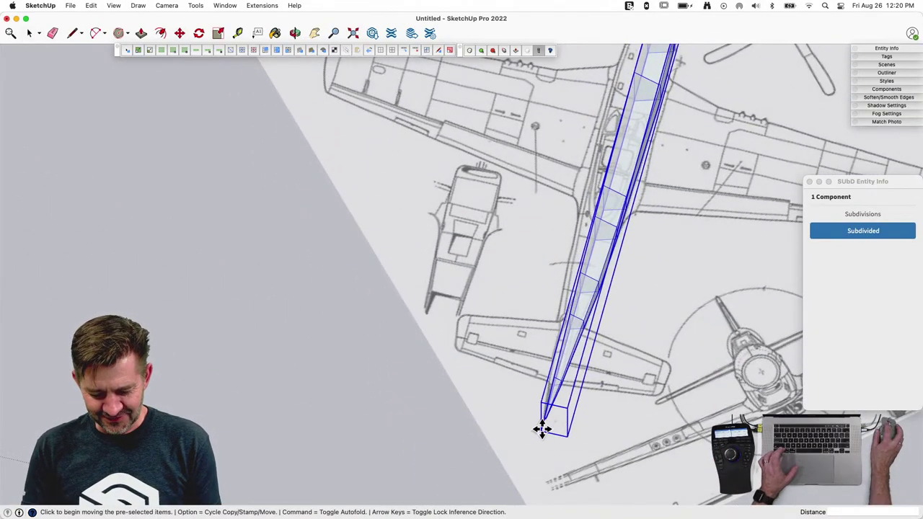
{"action": "key", "text": "alt"}
{"action": "left_click", "coordinate": [542, 429]}
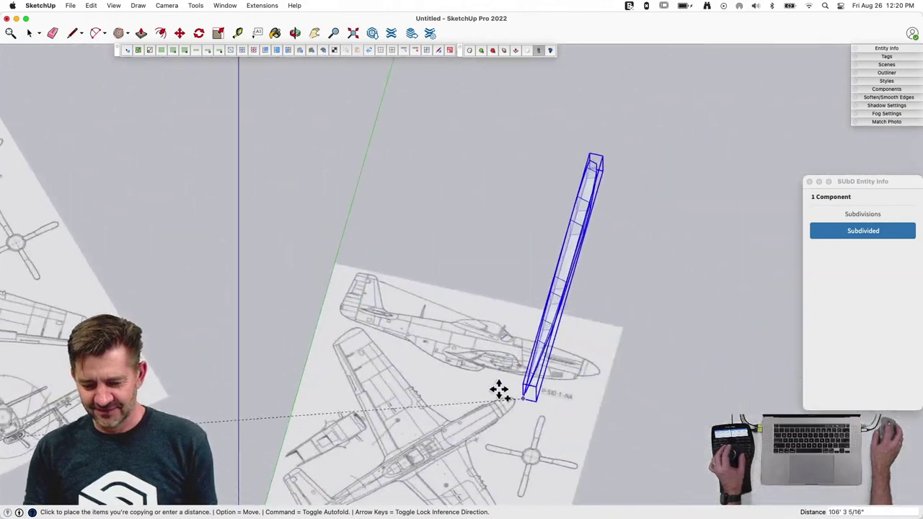
{"action": "left_click", "coordinate": [439, 387]}
Step: Rotate the copied component 90° about the vertical axis and 90° about the red axis to lie side-on along the blueprint's side view
{"action": "key", "text": "q"}
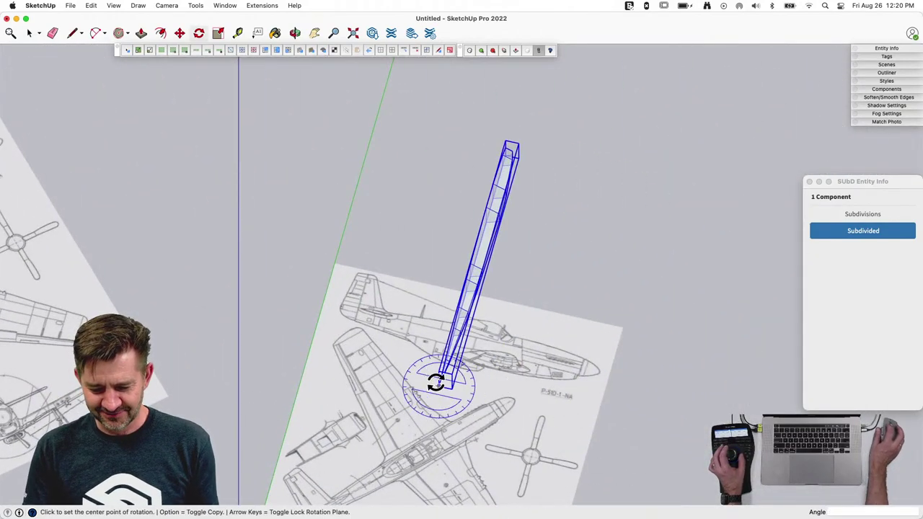
{"action": "left_click", "coordinate": [513, 403]}
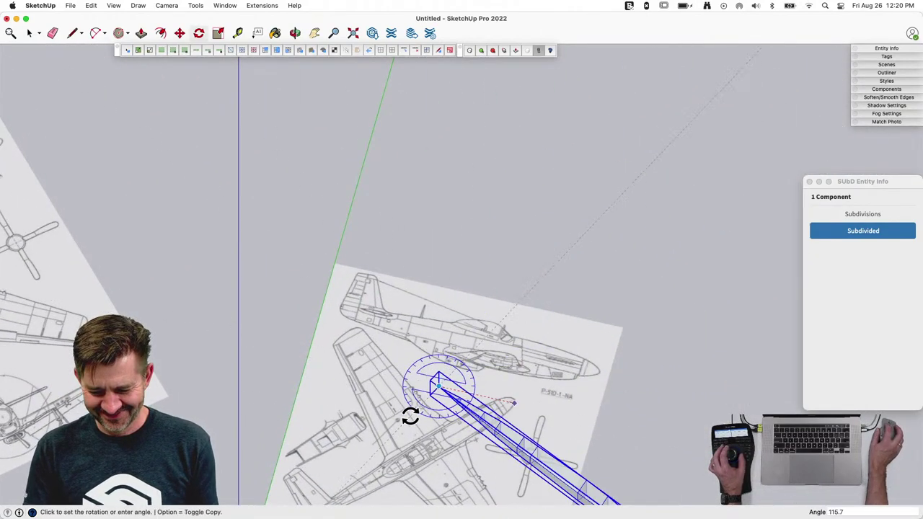
{"action": "left_click", "coordinate": [432, 416]}
{"action": "middle_click_drag", "start_coordinate": [432, 416], "coordinate": [495, 408]}
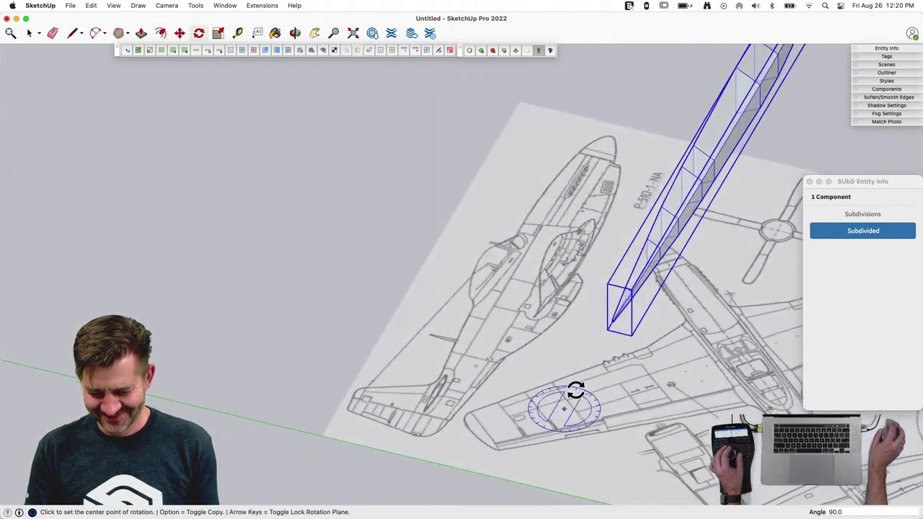
{"action": "key", "text": "Right"}
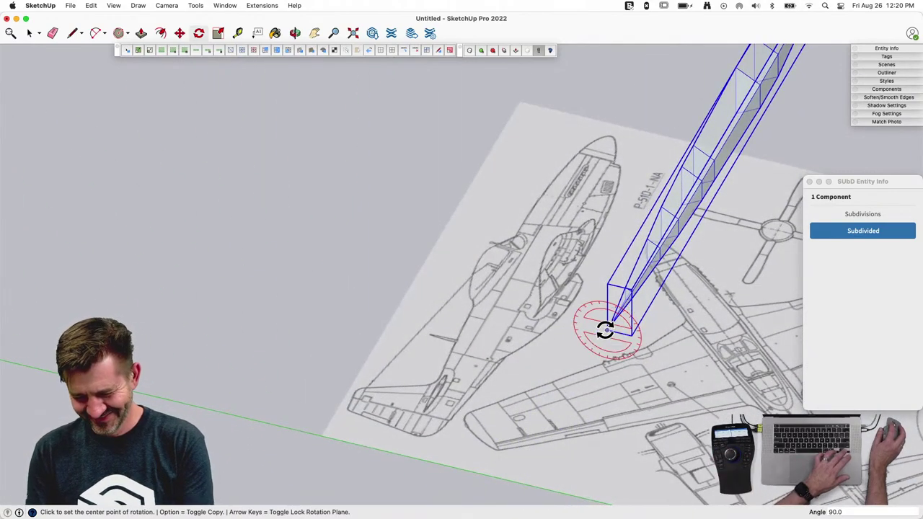
{"action": "left_click", "coordinate": [648, 338]}
{"action": "left_click", "coordinate": [603, 309]}
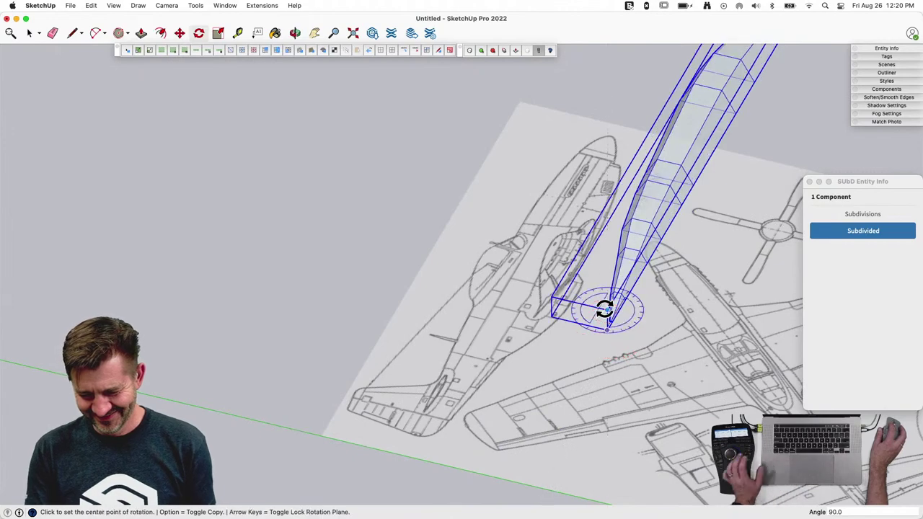
Step: Move the rotated fuselage copy about 22' 4" onto the blueprint's side view
{"action": "key", "text": "m"}
{"action": "key", "text": "t"}
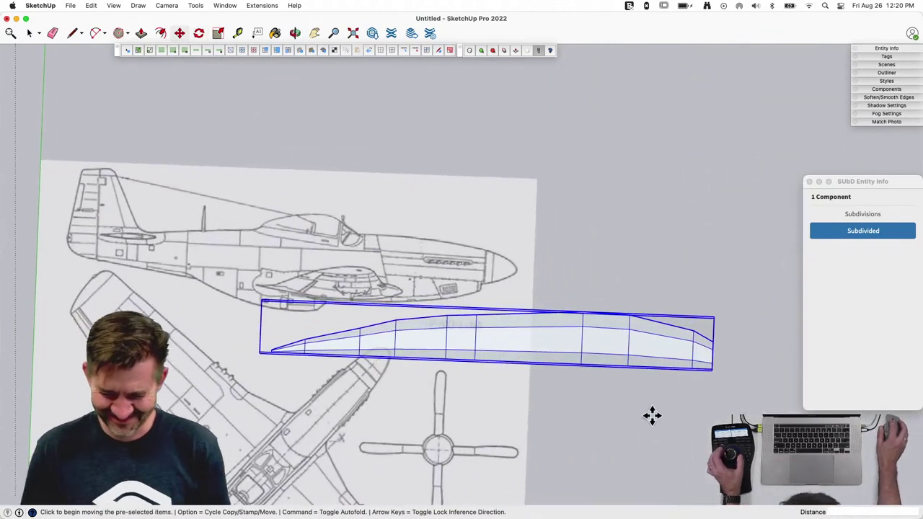
{"action": "left_click", "coordinate": [649, 396]}
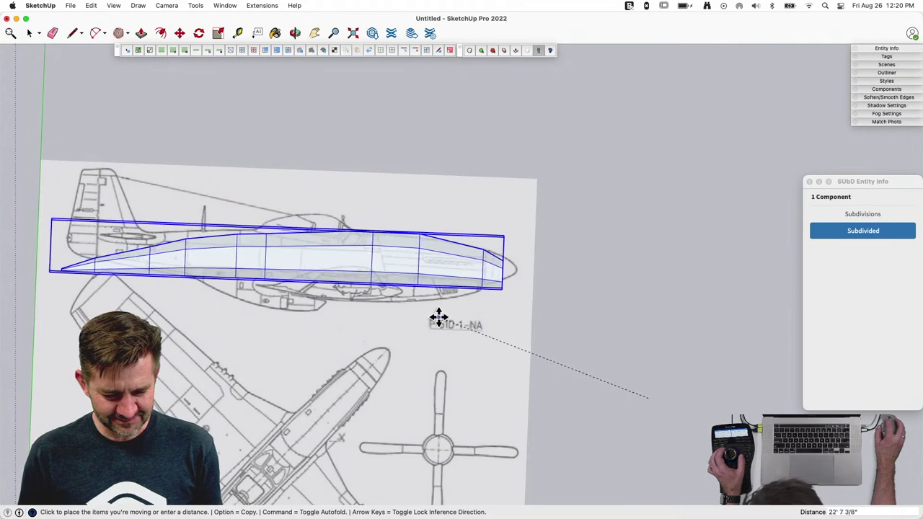
{"action": "left_click", "coordinate": [435, 316]}
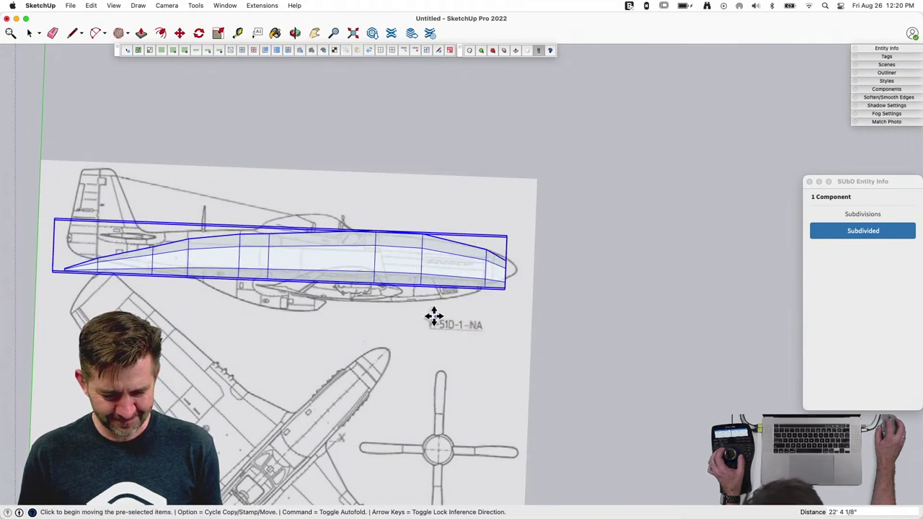
{"action": "key", "text": "space"}
Step: Switch to the standard Top view and open the fuselage copy on the side view for editing
{"action": "scroll", "coordinate": [471, 343], "scroll_direction": "up", "scroll_amount": 4}
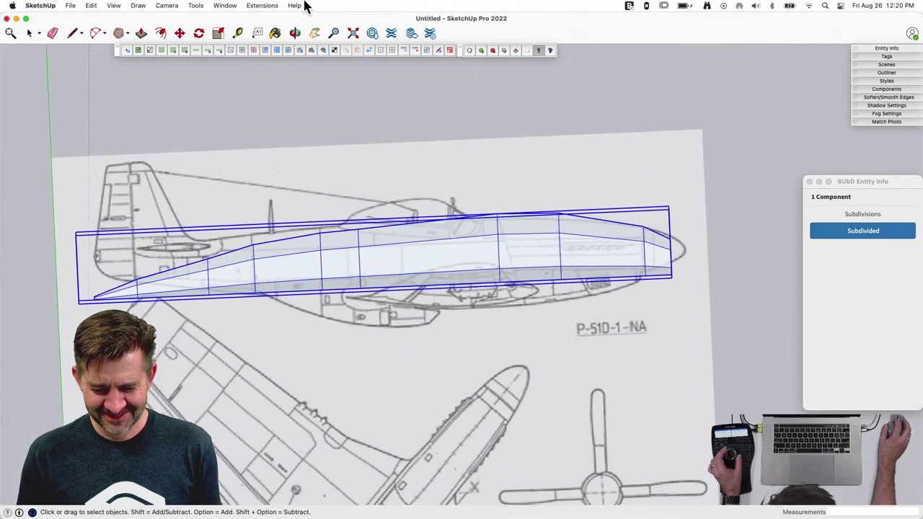
{"action": "left_click", "coordinate": [174, 7]}
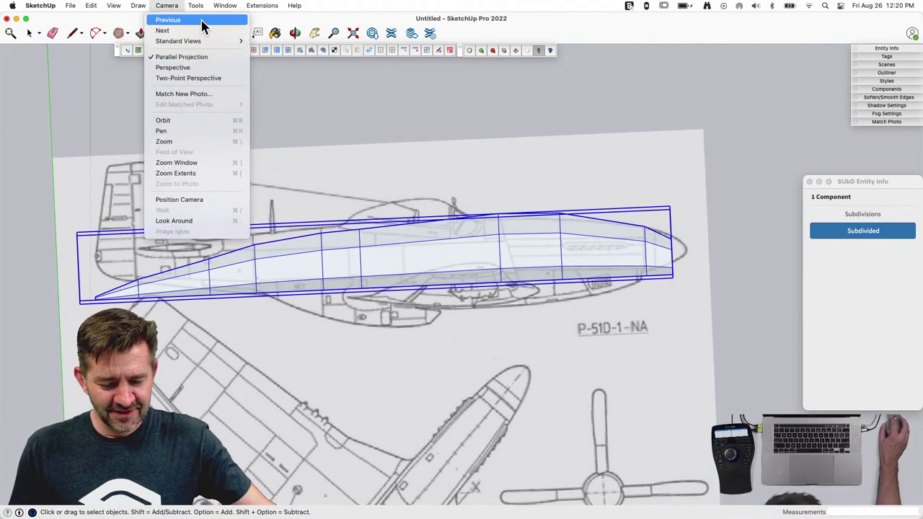
{"action": "mouse_move", "coordinate": [208, 41]}
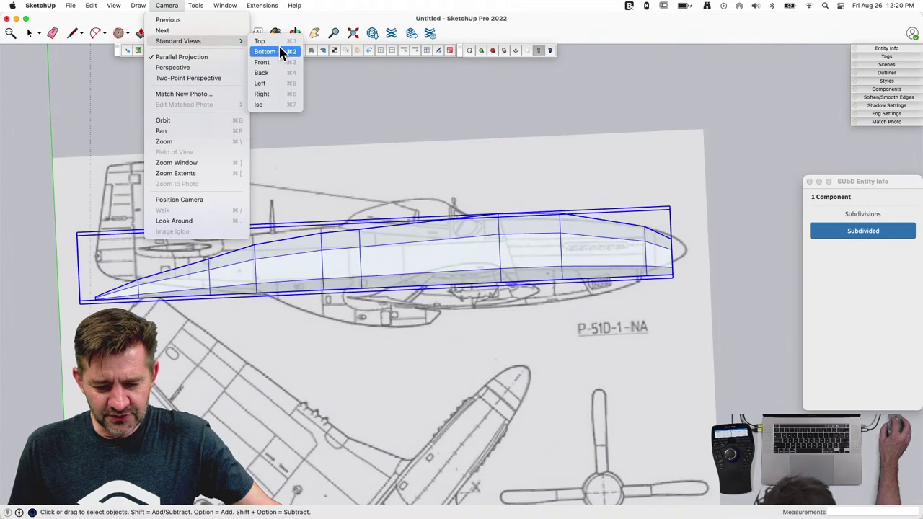
{"action": "left_click", "coordinate": [276, 37]}
{"action": "scroll", "coordinate": [522, 397], "scroll_direction": "up", "scroll_amount": 3}
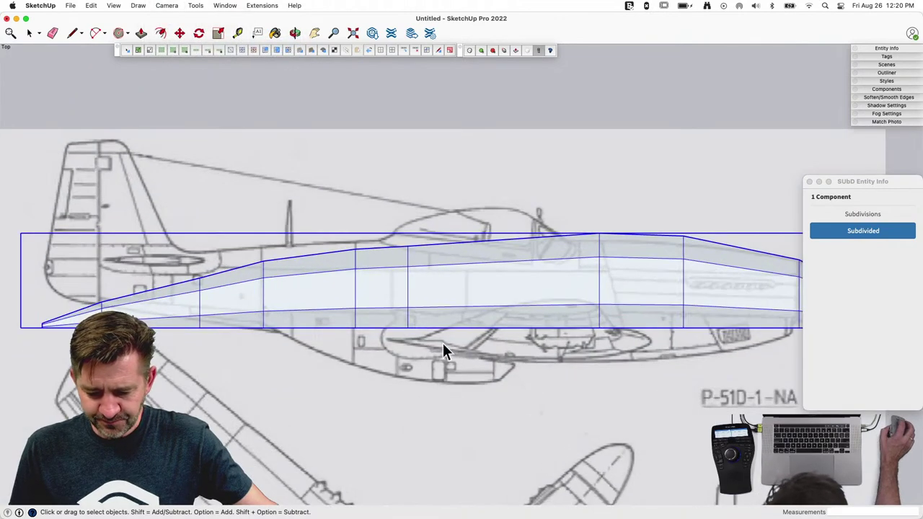
{"action": "double_click", "coordinate": [367, 308]}
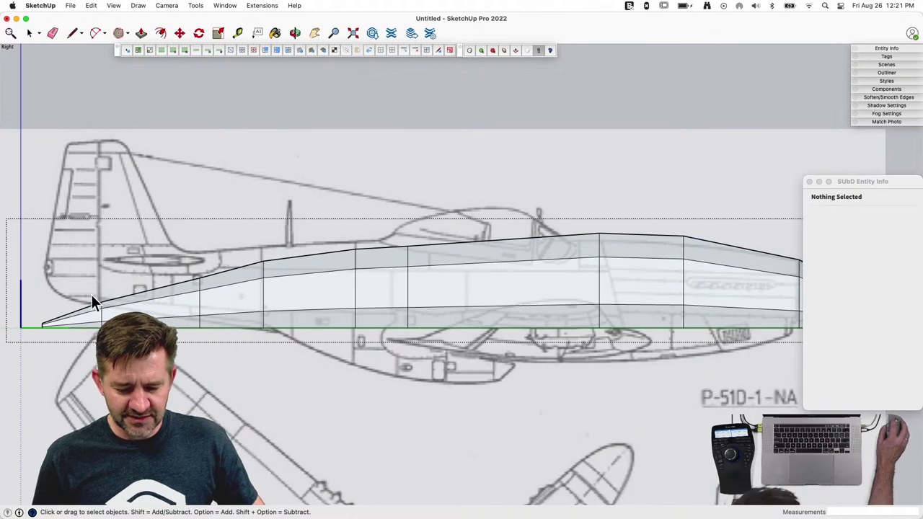
Step: Scale the cross-section just aft of the antenna mast uniformly by 1.24 from its lower end to meet the upper outline
{"action": "left_click_drag", "start_coordinate": [236, 238], "coordinate": [294, 367]}
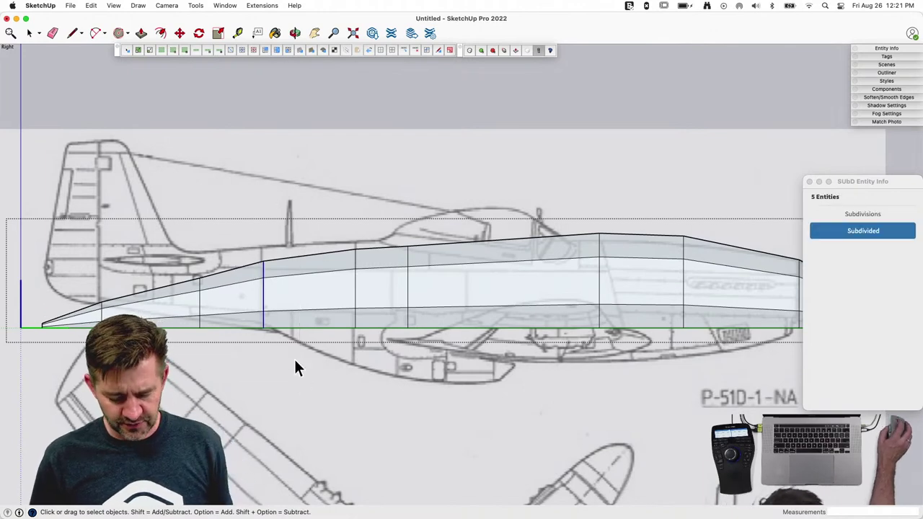
{"action": "key", "text": "s"}
{"action": "left_click", "coordinate": [263, 261]}
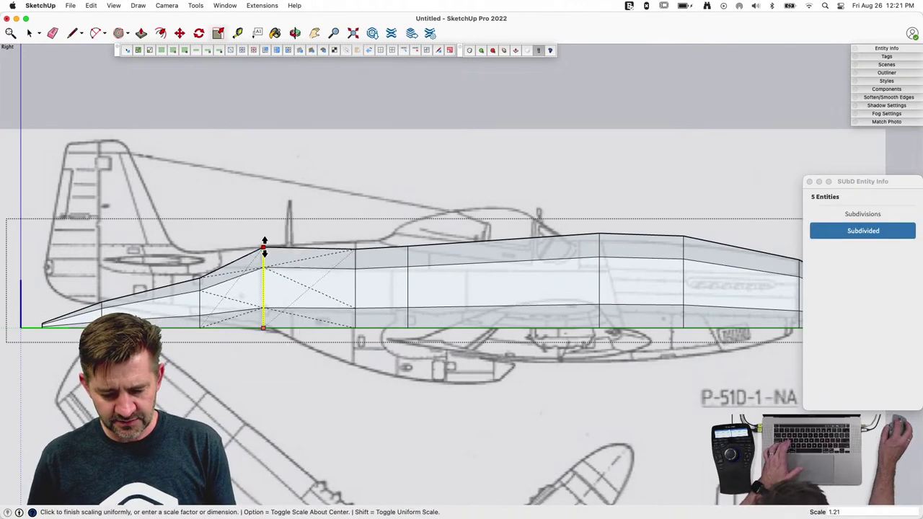
{"action": "left_click", "coordinate": [264, 245]}
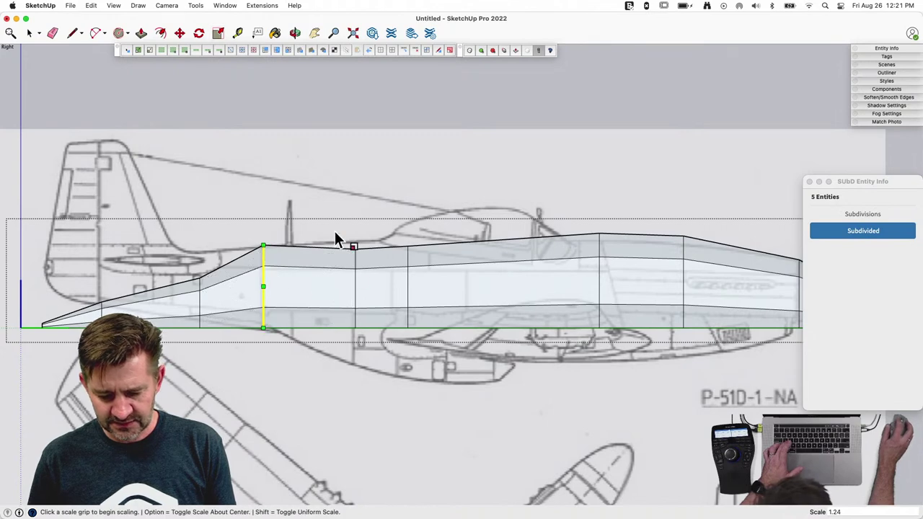
Step: Scale the cross-section between antenna mast and canopy uniformly by 1.14 upward, and stretch it downward to the belly scoop outline
{"action": "key", "text": "space"}
{"action": "left_click_drag", "start_coordinate": [331, 221], "coordinate": [383, 358]}
{"action": "key", "text": "s"}
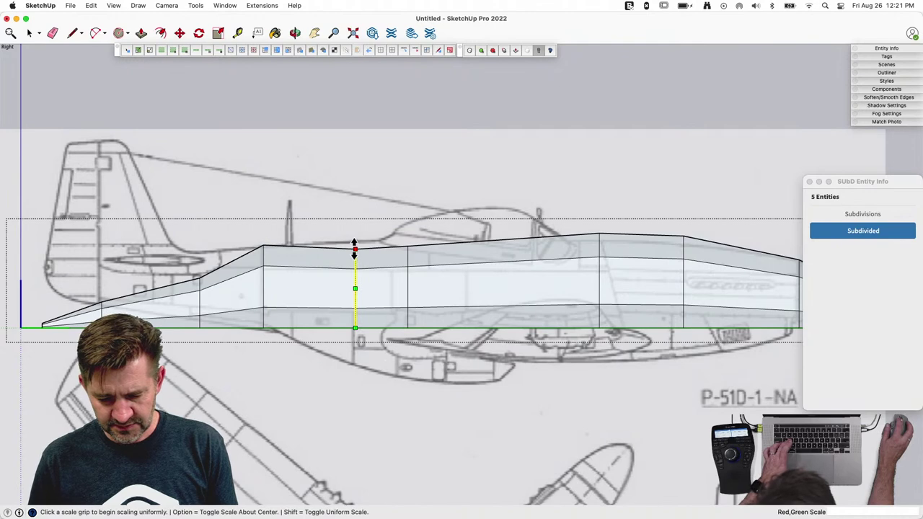
{"action": "left_click", "coordinate": [355, 250]}
{"action": "left_click", "coordinate": [354, 238]}
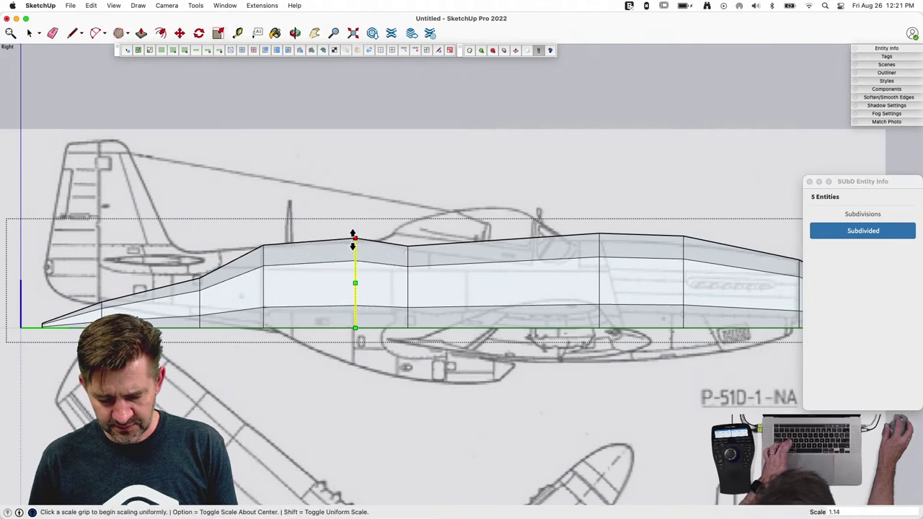
{"action": "left_click", "coordinate": [354, 328]}
{"action": "left_click", "coordinate": [348, 366]}
Step: Scale the cross-section at the rear of the canopy uniformly by 1.17 upward and 1.57 downward to meet the side-view outline
{"action": "key", "text": "space"}
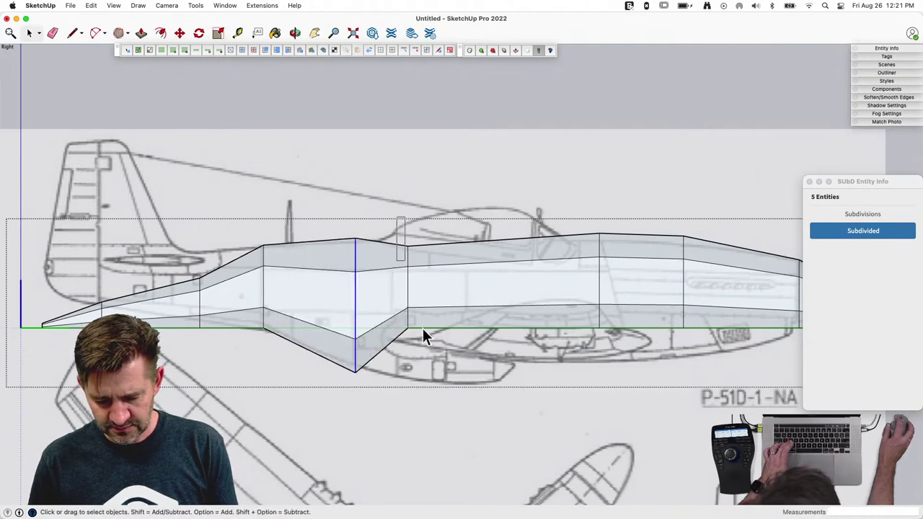
{"action": "key", "text": "s"}
{"action": "left_click", "coordinate": [406, 246]}
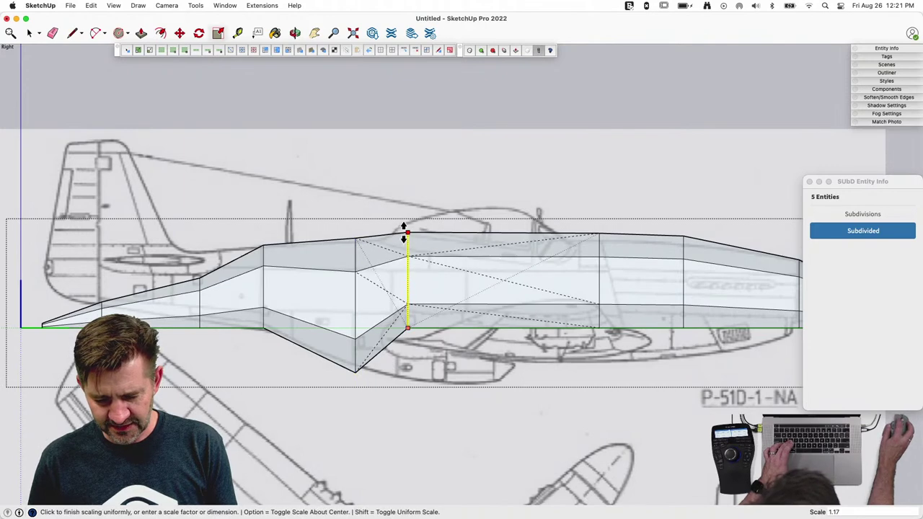
{"action": "left_click", "coordinate": [407, 233]}
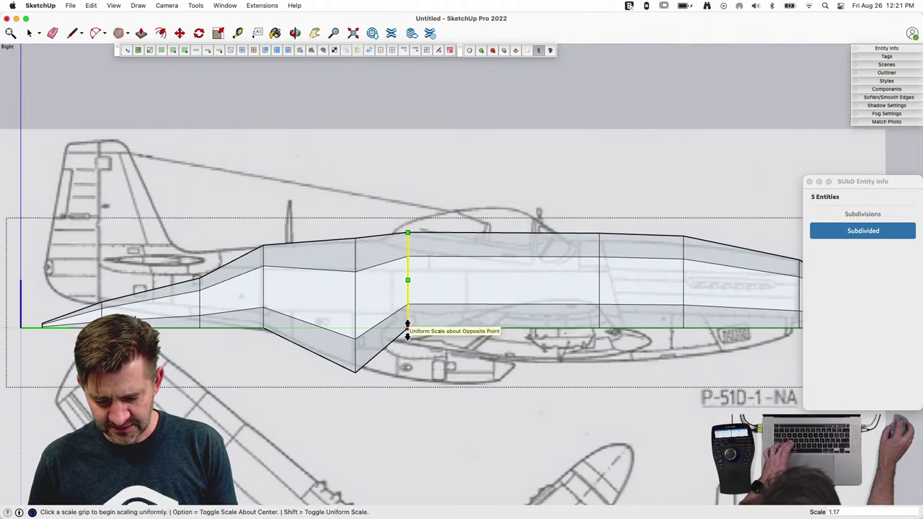
{"action": "left_click", "coordinate": [408, 329]}
{"action": "left_click", "coordinate": [416, 381]}
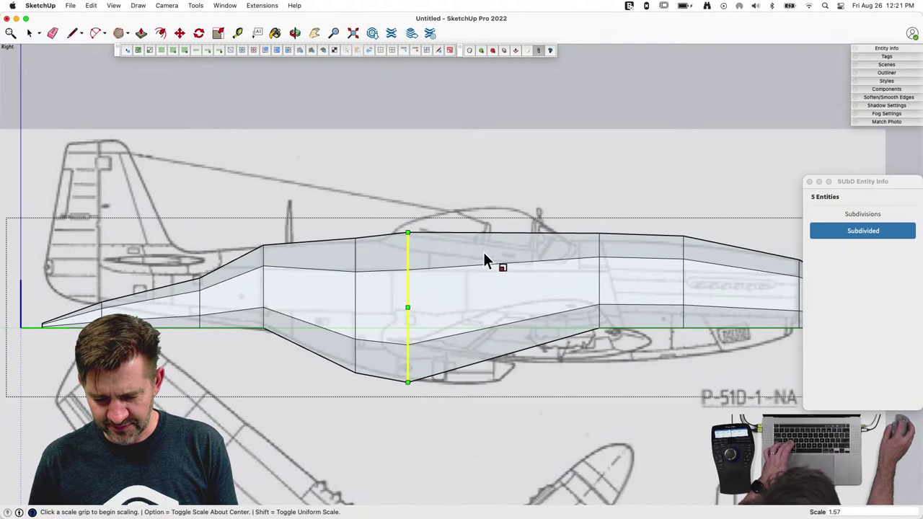
{"action": "key", "text": "space"}
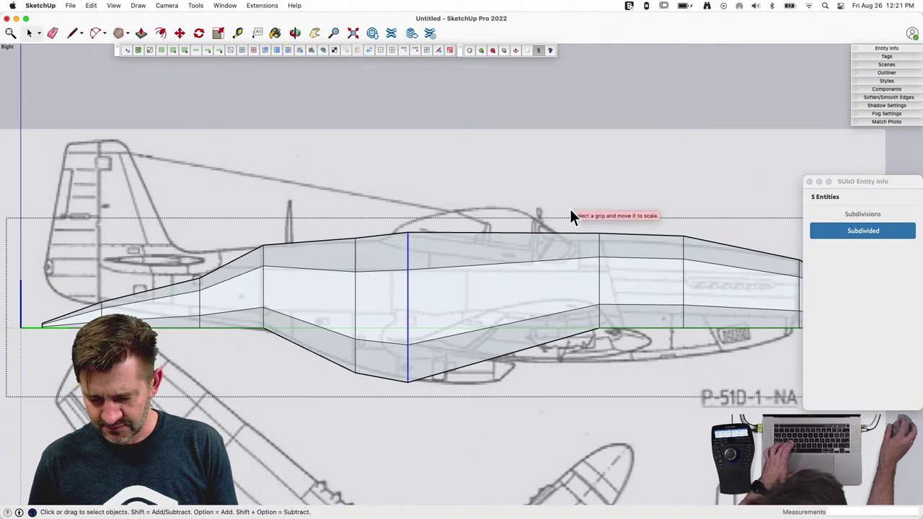
Step: Scale the cross-section just forward of the windshield uniformly by 1.39 from its upper end, down to the belly outline
{"action": "left_click_drag", "start_coordinate": [570, 211], "coordinate": [646, 382]}
{"action": "key", "text": "s"}
{"action": "left_click", "coordinate": [599, 330]}
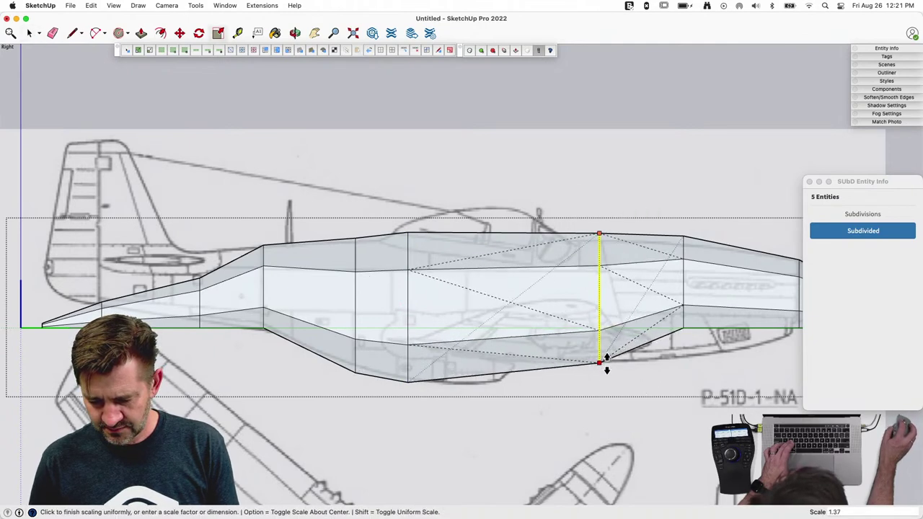
{"action": "left_click", "coordinate": [606, 364]}
{"action": "scroll", "coordinate": [276, 323], "scroll_direction": "down", "scroll_amount": 3}
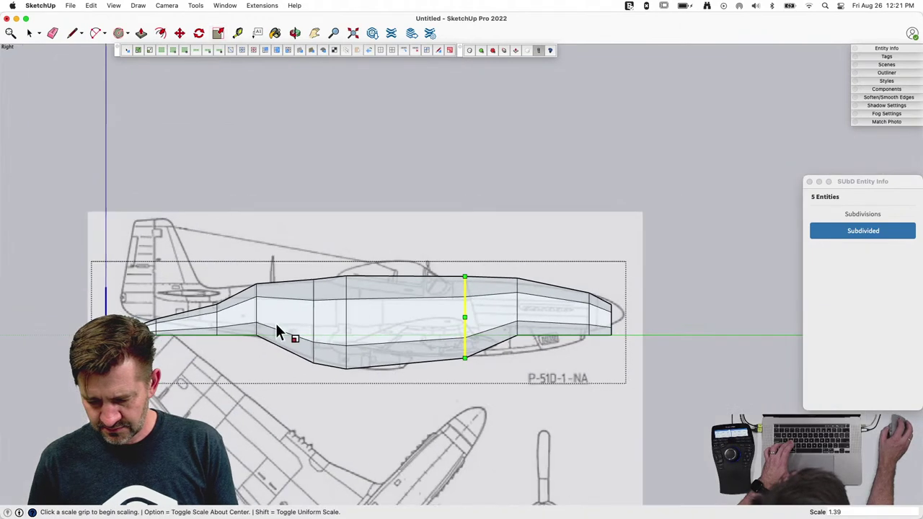
{"action": "scroll", "coordinate": [540, 256], "scroll_direction": "up", "scroll_amount": 5}
{"action": "key", "text": "space"}
Step: Scale the cross-section at the aft end of the exhaust stacks uniformly by 1.37 downward to the lower cowling outline
{"action": "left_click_drag", "start_coordinate": [488, 252], "coordinate": [579, 459]}
{"action": "key", "text": "s"}
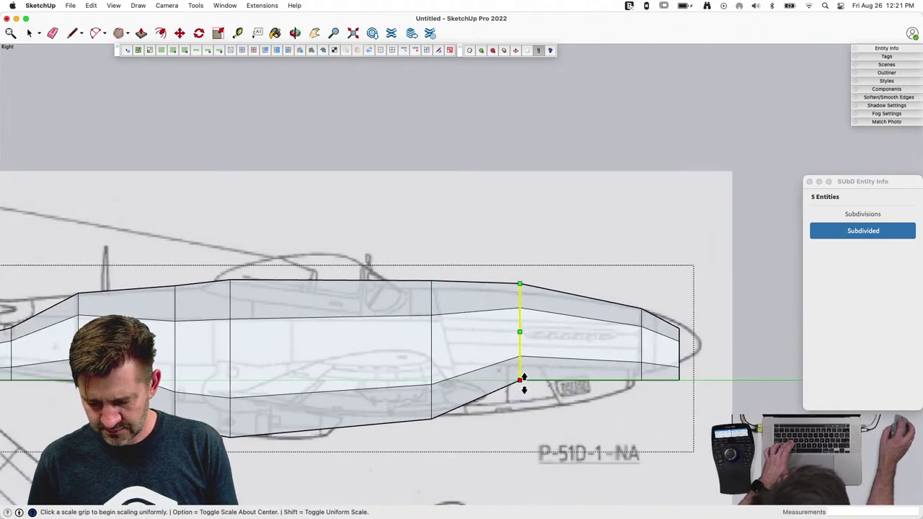
{"action": "left_click", "coordinate": [519, 416]}
{"action": "left_click", "coordinate": [526, 416]}
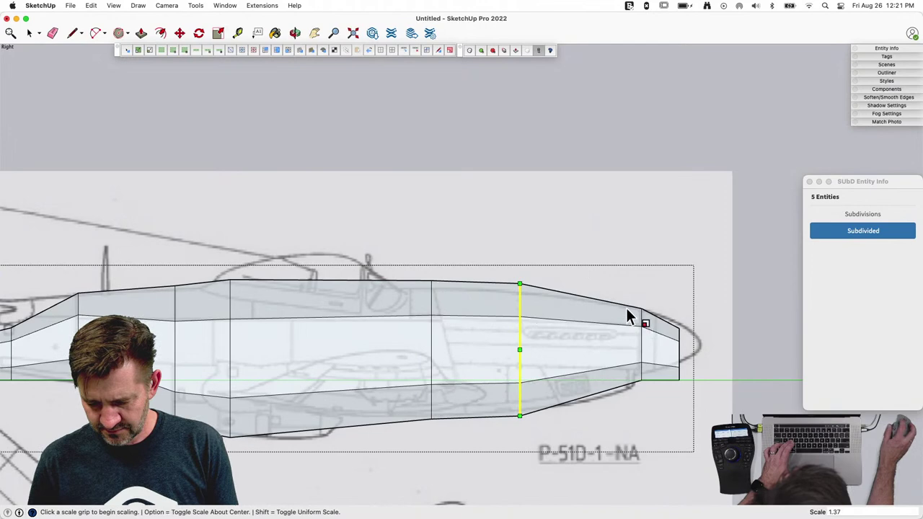
{"action": "key", "text": "space"}
Step: Move the cross-section just behind the spinner about 4 7/16" aft
{"action": "left_click_drag", "start_coordinate": [617, 268], "coordinate": [653, 395]}
{"action": "key", "text": "m"}
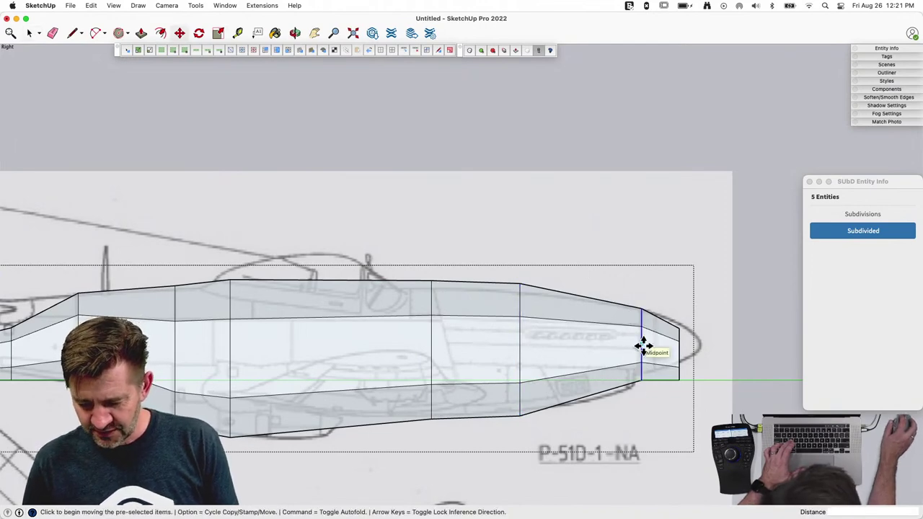
{"action": "left_click", "coordinate": [643, 347]}
{"action": "key", "text": "space"}
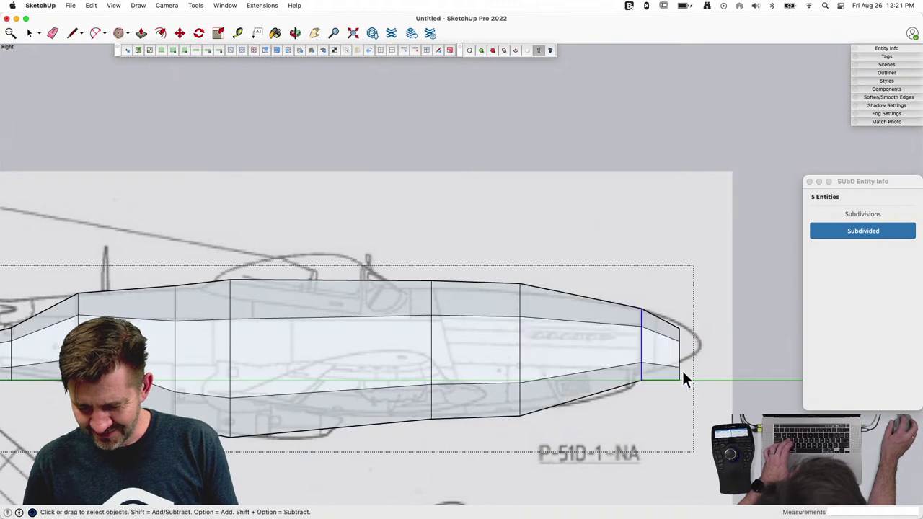
{"action": "key", "text": "m"}
{"action": "left_click", "coordinate": [653, 422]}
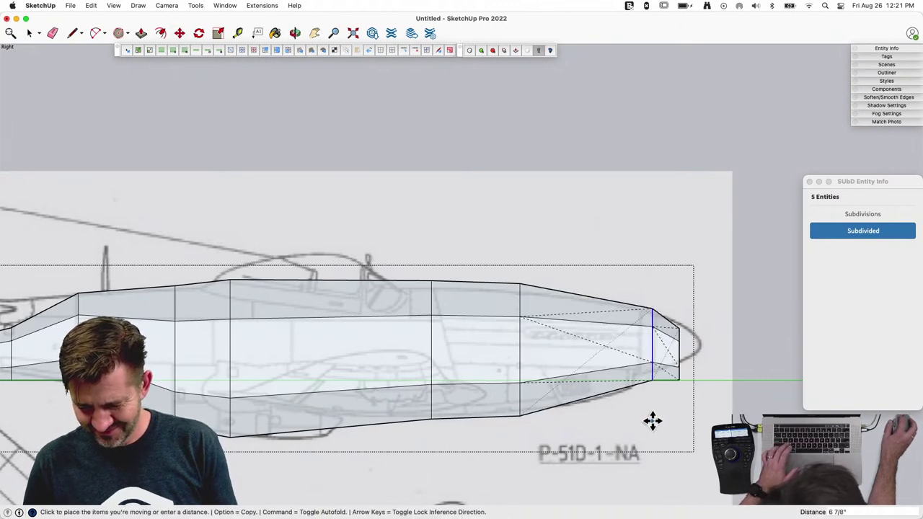
{"action": "left_click", "coordinate": [632, 421]}
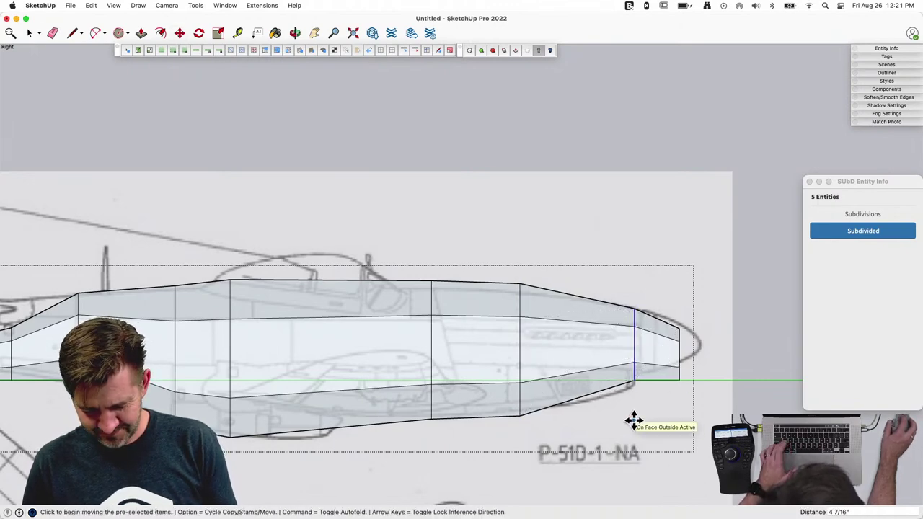
Step: Scale the cross-section behind the spinner uniformly by about 1.06 upward, and stretch it downward to the lower edge of the chin intake
{"action": "key", "text": "s"}
{"action": "left_click", "coordinate": [633, 306]}
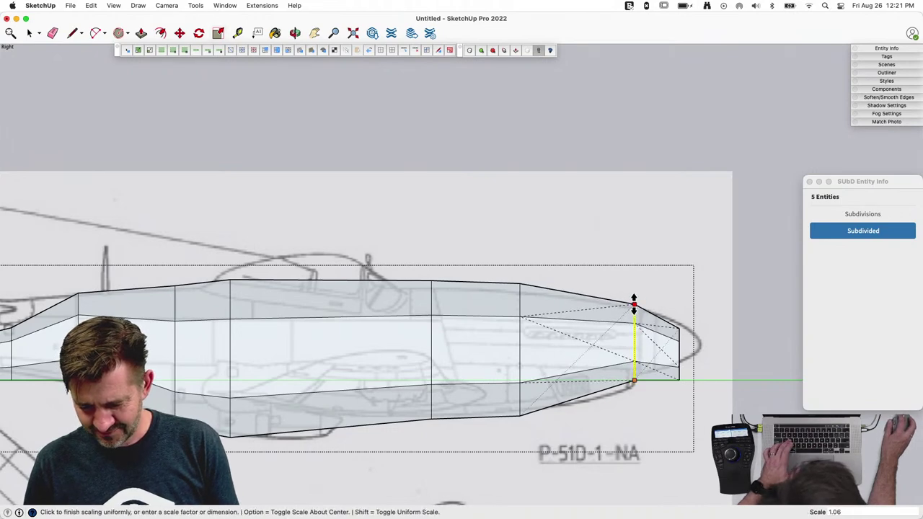
{"action": "left_click", "coordinate": [634, 304]}
{"action": "left_click", "coordinate": [633, 378]}
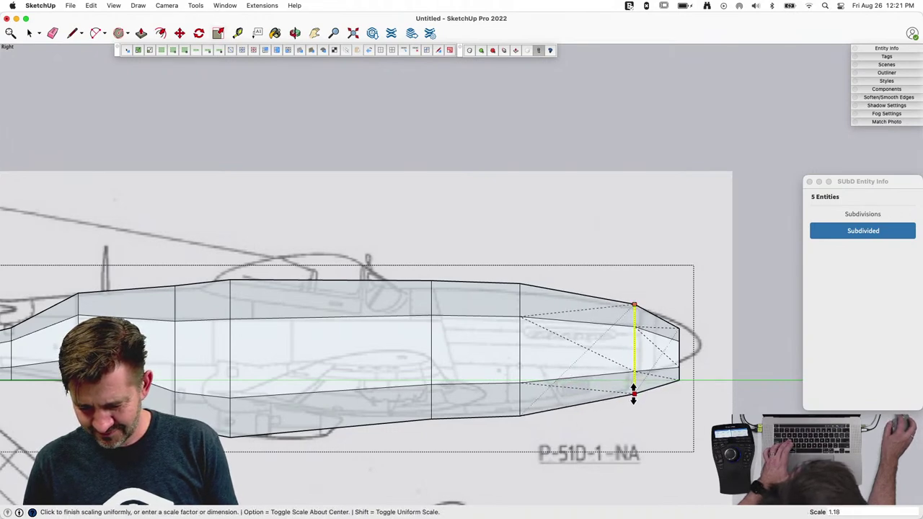
{"action": "left_click", "coordinate": [633, 392]}
{"action": "key", "text": "space"}
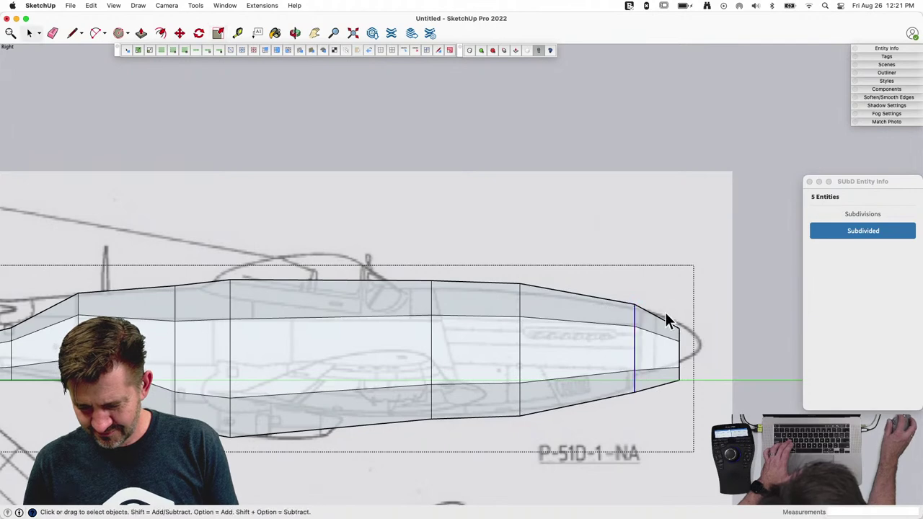
Step: Scale the foremost nose cross-section uniformly by 1.18 upward and by 0.76 from its lower end to fit the spinner outline
{"action": "left_click_drag", "start_coordinate": [664, 312], "coordinate": [688, 413]}
{"action": "key", "text": "s"}
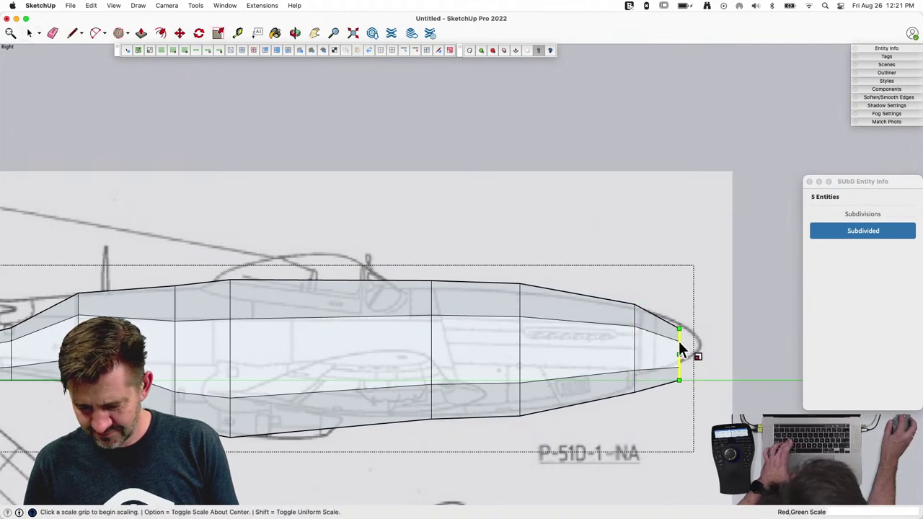
{"action": "left_click", "coordinate": [678, 355]}
{"action": "key", "text": "Escape"}
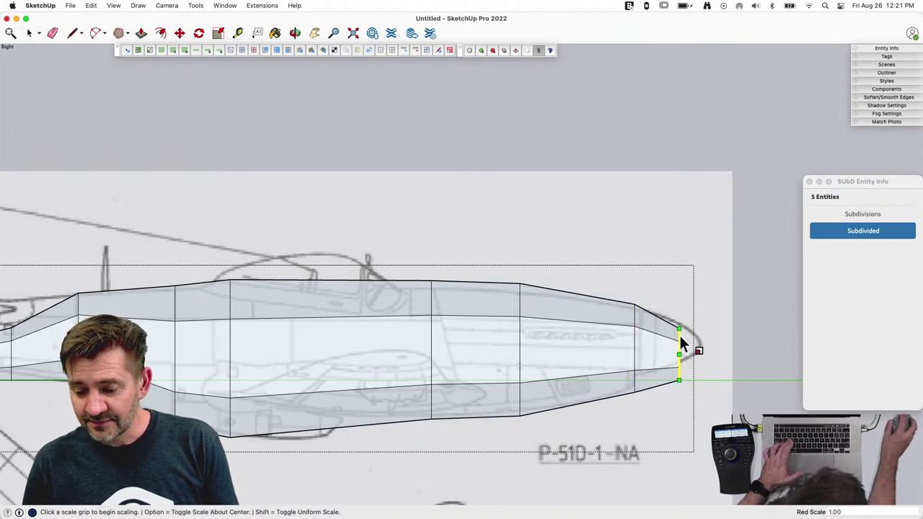
{"action": "left_click", "coordinate": [677, 328]}
{"action": "left_click", "coordinate": [678, 319]}
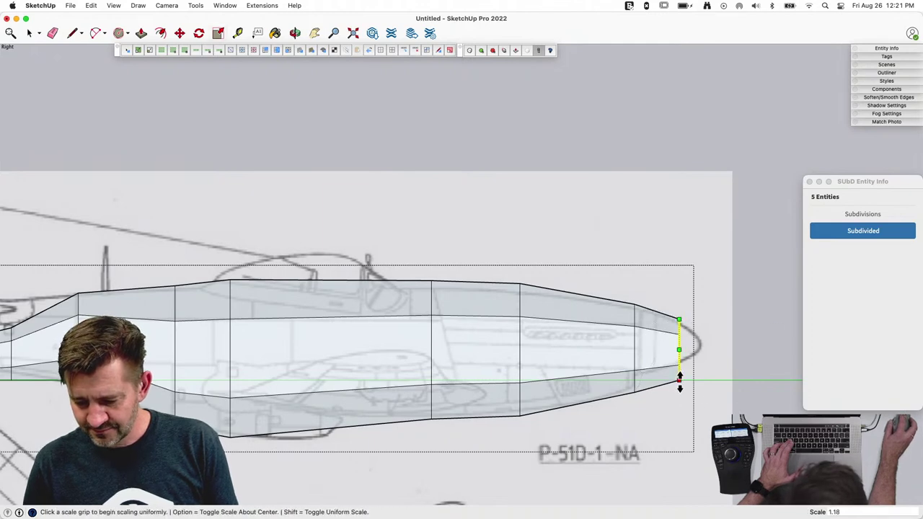
{"action": "left_click", "coordinate": [679, 379]}
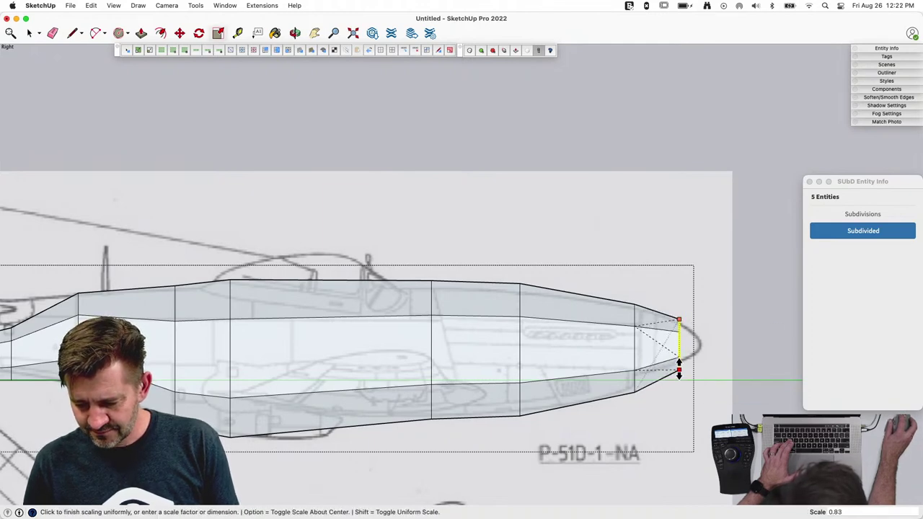
{"action": "left_click", "coordinate": [677, 361]}
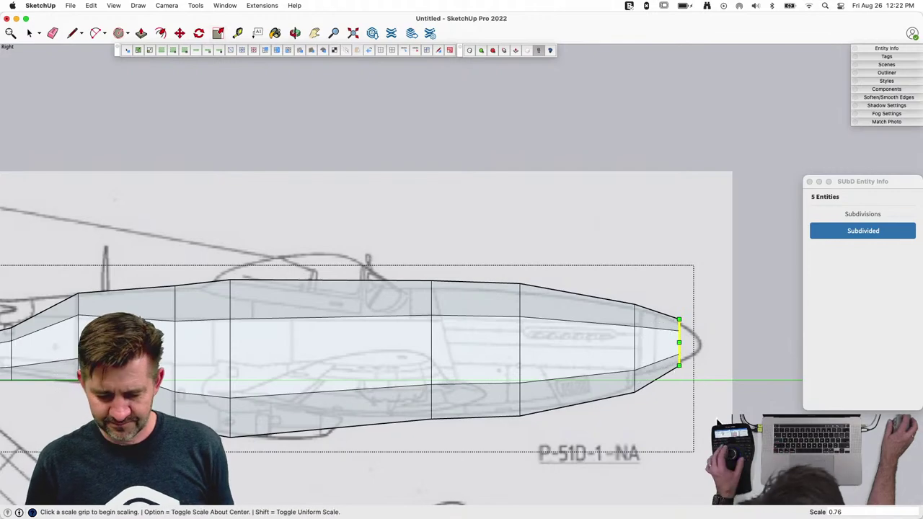
{"action": "key", "text": "space"}
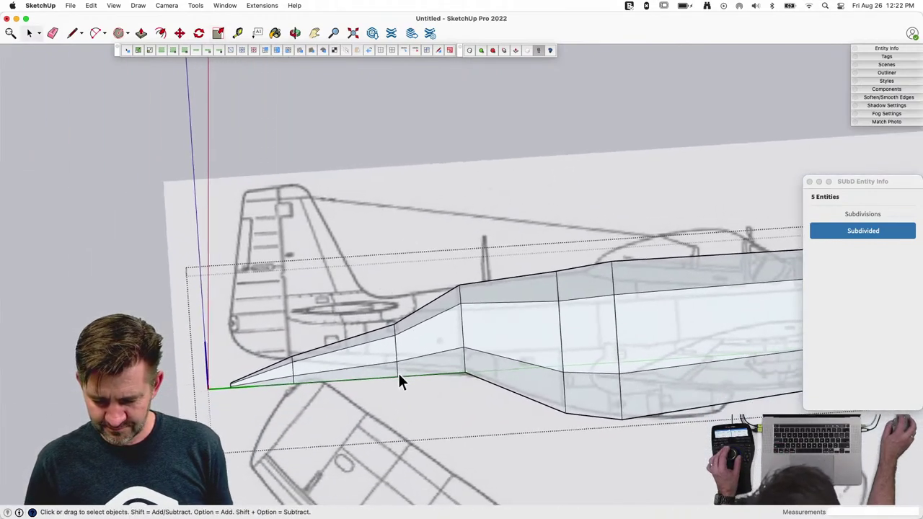
Step: Try to square the camera to the blueprint with the standard Top view
{"action": "left_click", "coordinate": [164, 6]}
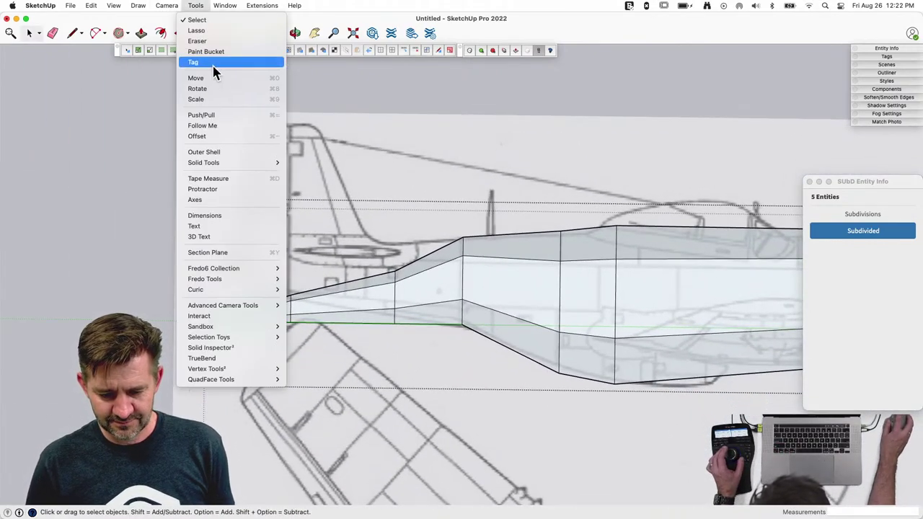
{"action": "mouse_move", "coordinate": [177, 41]}
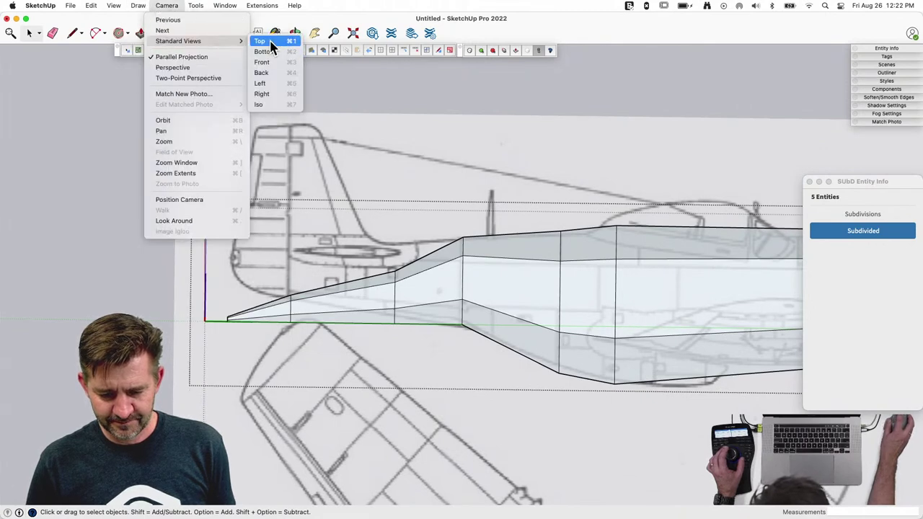
{"action": "left_click", "coordinate": [268, 41]}
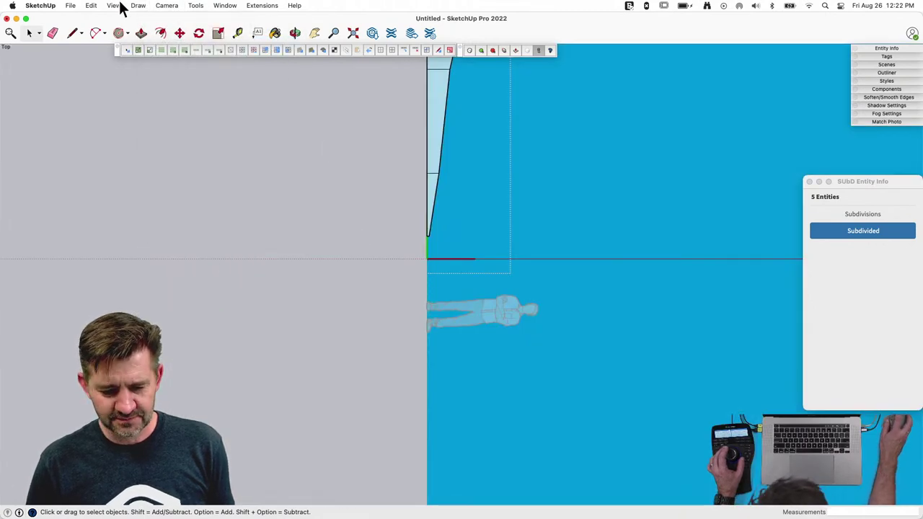
{"action": "left_click", "coordinate": [168, 6]}
{"action": "mouse_move", "coordinate": [178, 41]}
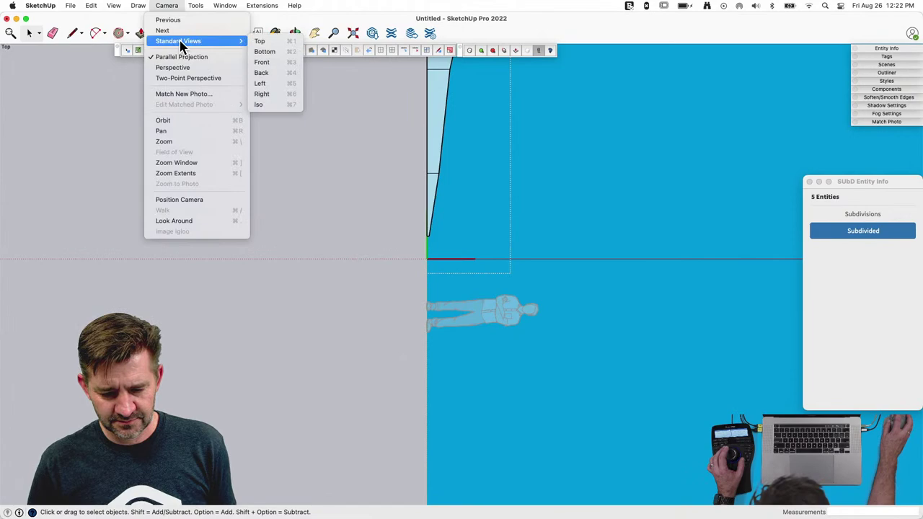
{"action": "left_click", "coordinate": [261, 41]}
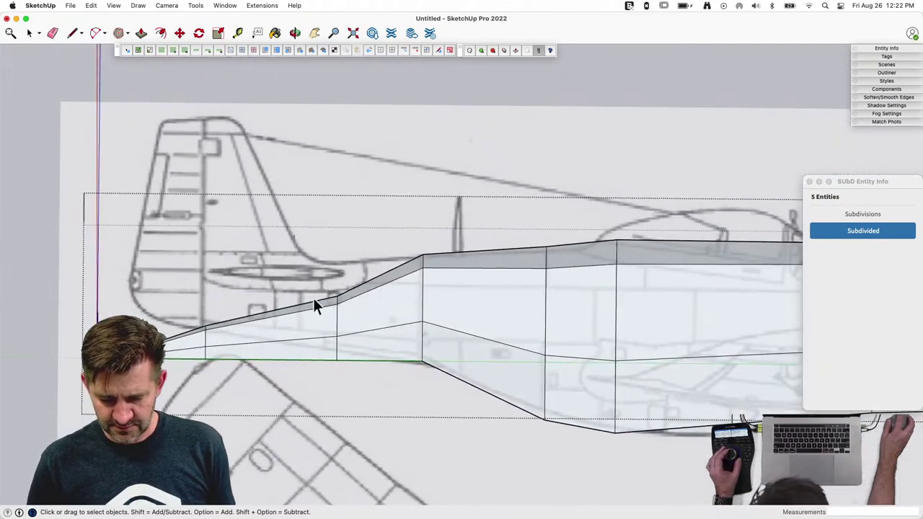
Step: Scale the cross-section at the tailplane's front end uniformly by 1.55 upward and about 0.92 from its lower end to match the outline
{"action": "left_click_drag", "start_coordinate": [302, 248], "coordinate": [377, 447]}
{"action": "middle_click_drag", "start_coordinate": [378, 440], "coordinate": [394, 513]}
{"action": "key", "text": "s"}
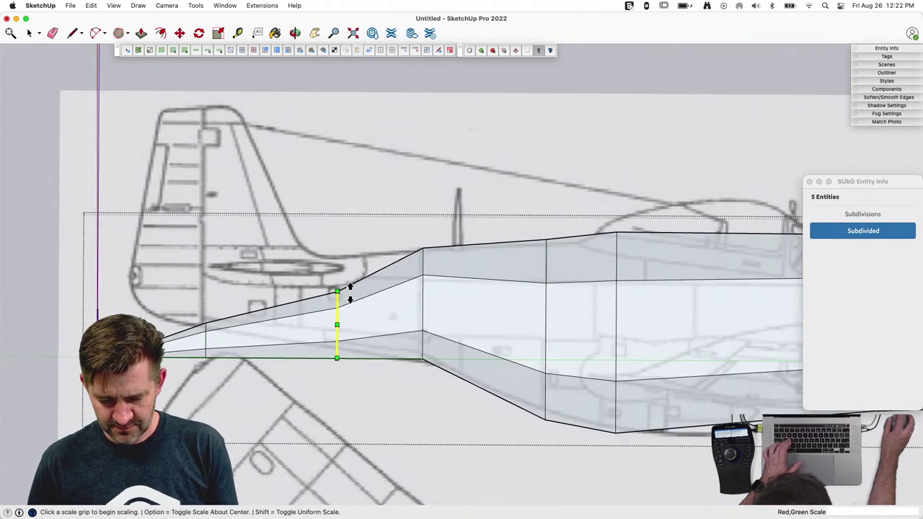
{"action": "left_click", "coordinate": [338, 291]}
{"action": "left_click", "coordinate": [339, 252]}
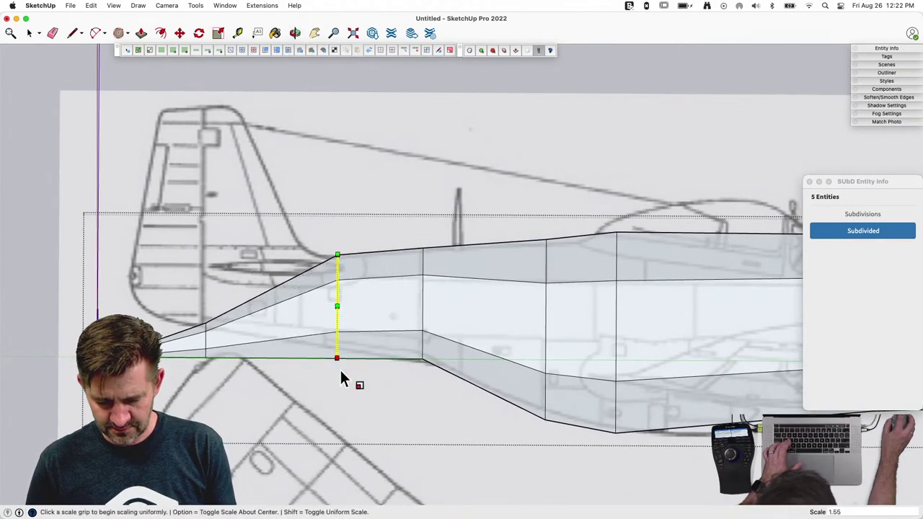
{"action": "left_click", "coordinate": [339, 357]}
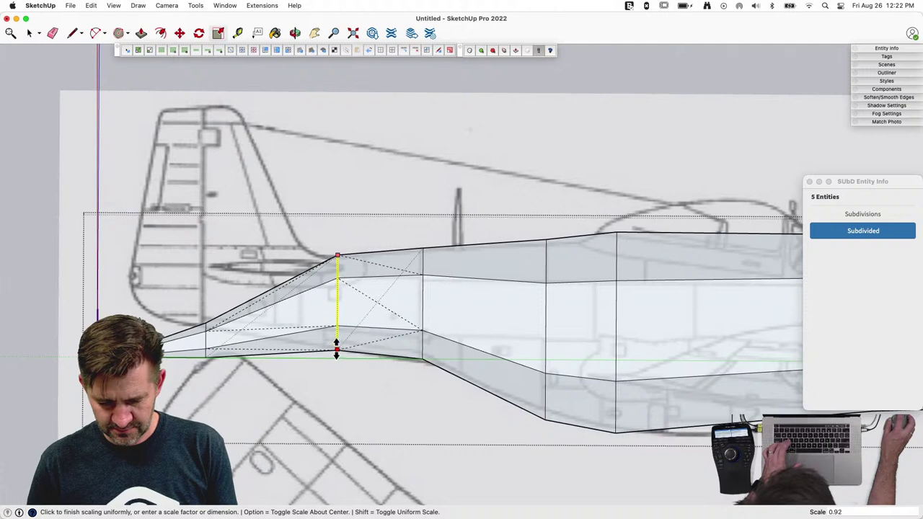
{"action": "left_click", "coordinate": [336, 352]}
{"action": "key", "text": "space"}
Step: Scale the cross-section at the rudder hinge line upward to the base of the fin and by 0.75 from its lower end
{"action": "left_click_drag", "start_coordinate": [170, 280], "coordinate": [258, 430]}
{"action": "key", "text": "s"}
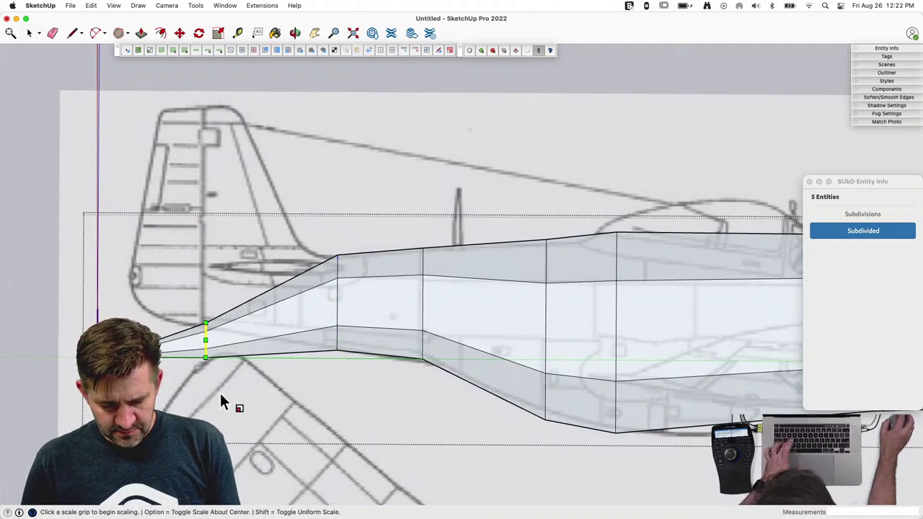
{"action": "left_click", "coordinate": [206, 323]}
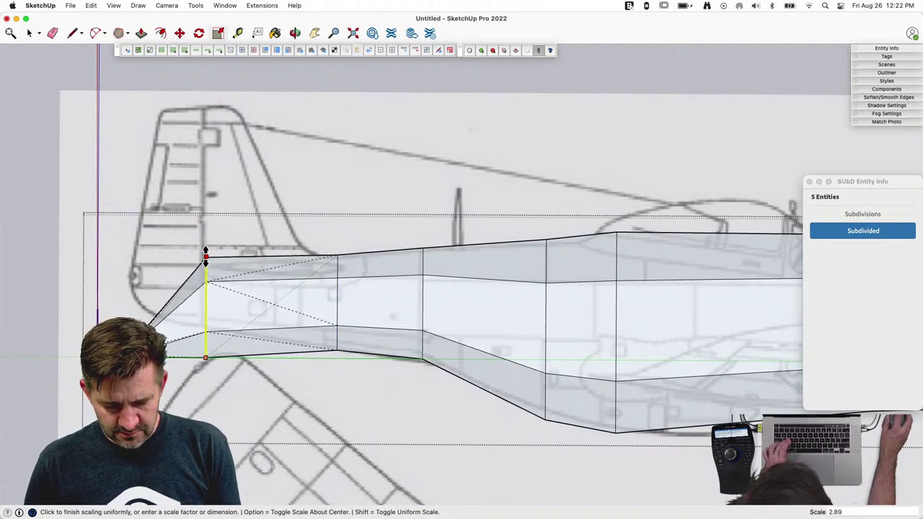
{"action": "left_click", "coordinate": [207, 354]}
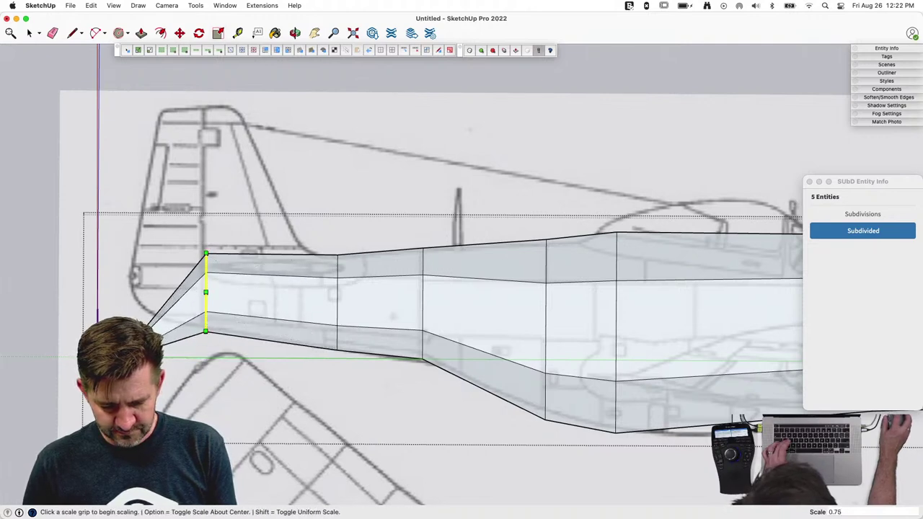
{"action": "key", "text": "space"}
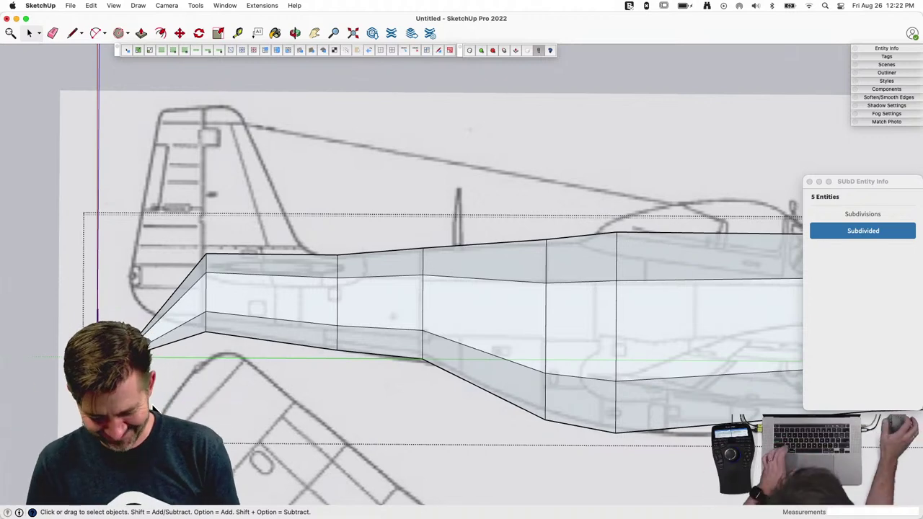
Step: Scale the aft tail cross-section uniformly by 17.35 upward to the base of the fin and shrink it from its lower end to match the outline
{"action": "key", "text": "s"}
{"action": "left_click", "coordinate": [127, 288]}
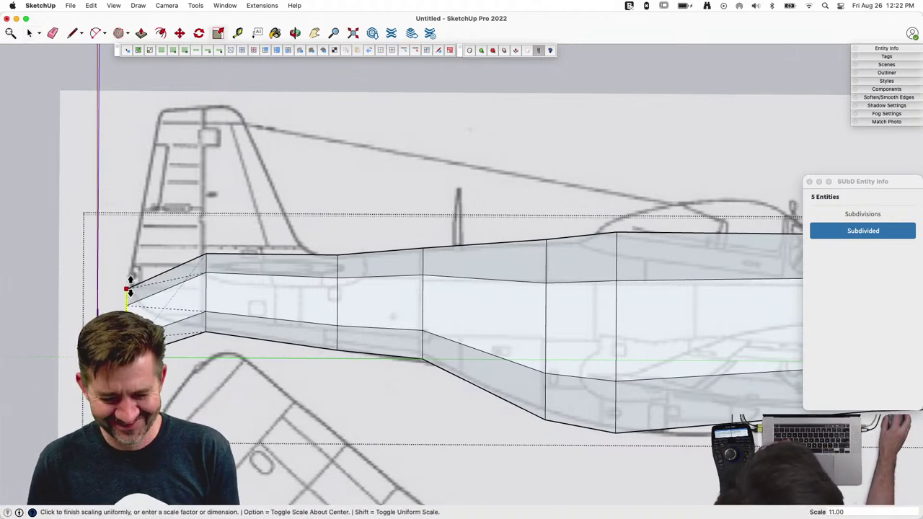
{"action": "left_click", "coordinate": [127, 250]}
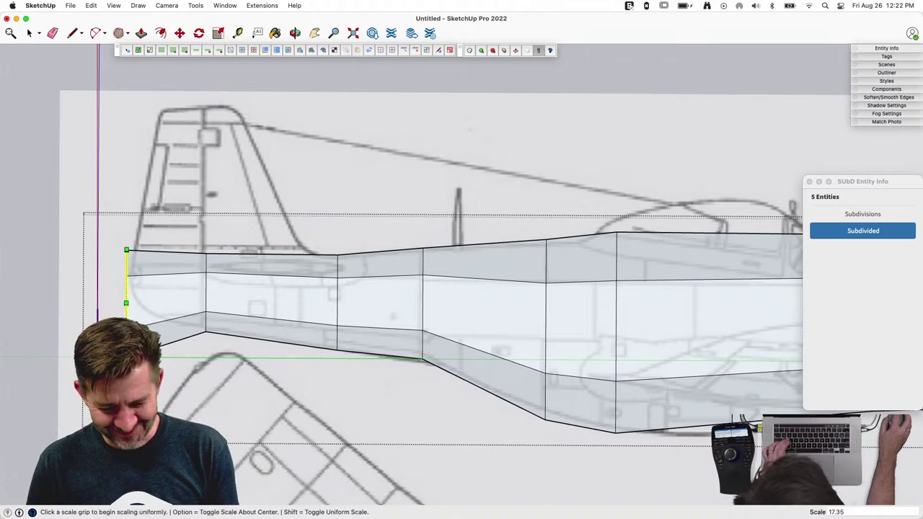
{"action": "left_click", "coordinate": [126, 302]}
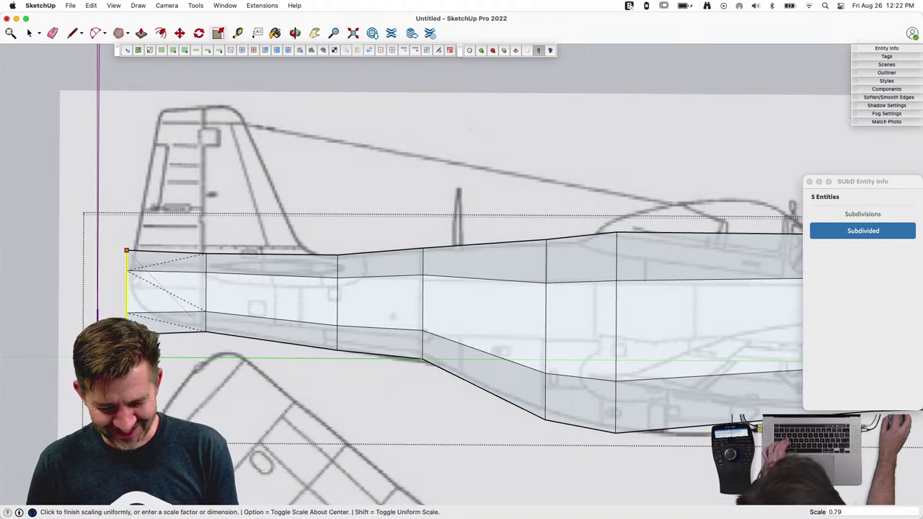
{"action": "left_click", "coordinate": [138, 308]}
{"action": "key", "text": "e"}
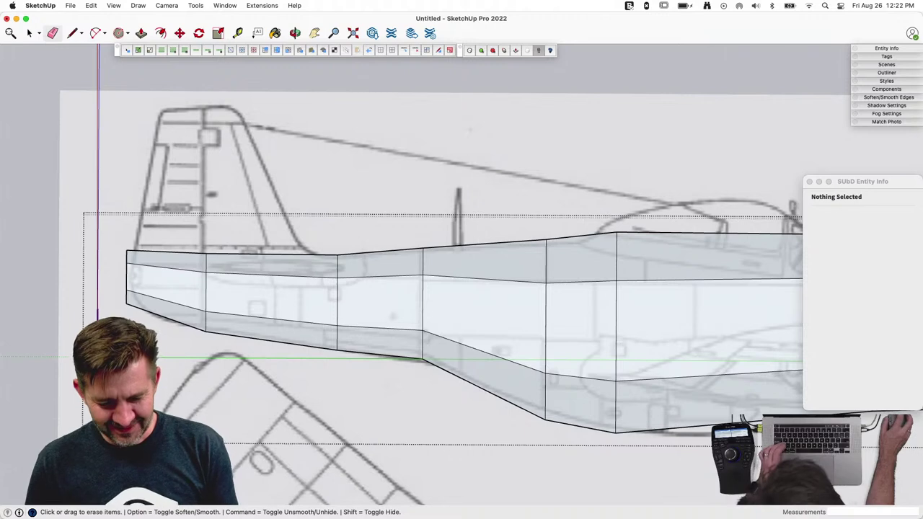
{"action": "key", "text": "space"}
{"action": "scroll", "coordinate": [120, 384], "scroll_direction": "down", "scroll_amount": 5}
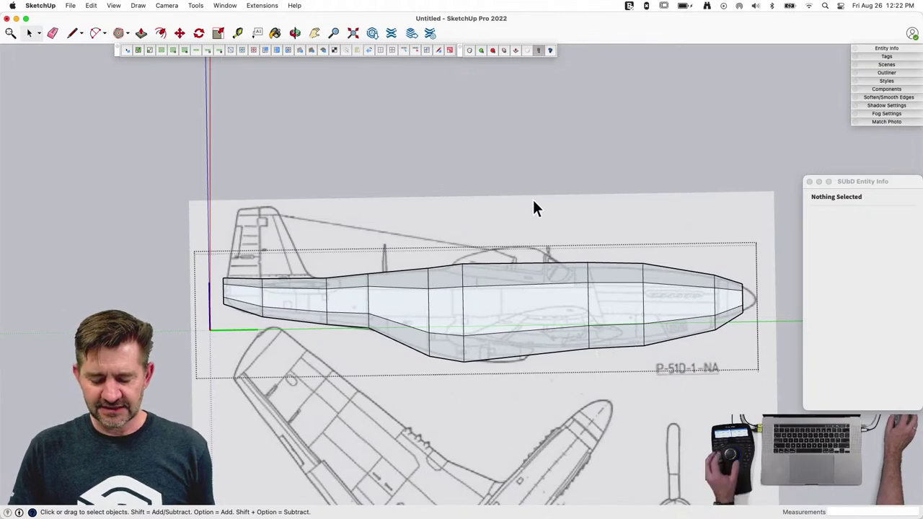
Step: Reopen the fuselage component for editing and switch the camera from parallel projection to perspective
{"action": "left_click", "coordinate": [523, 182]}
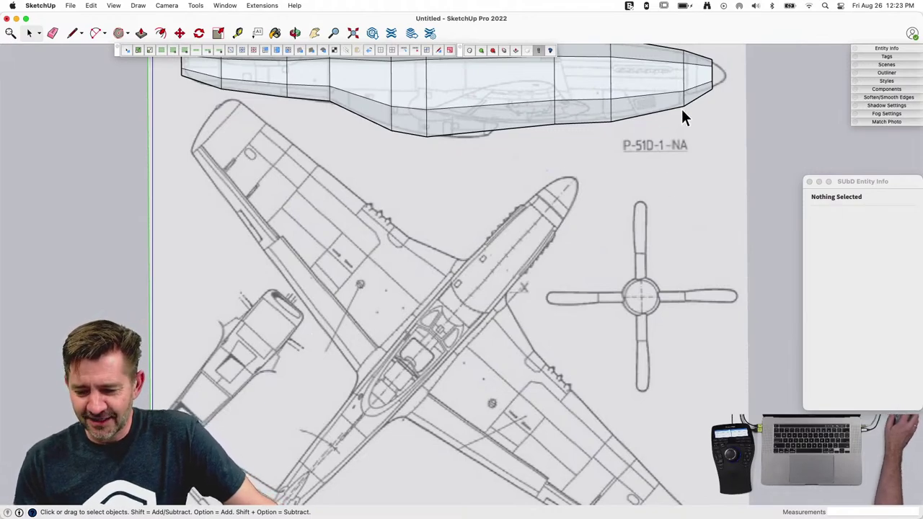
{"action": "scroll", "coordinate": [685, 96], "scroll_direction": "up", "scroll_amount": 5}
{"action": "scroll", "coordinate": [683, 98], "scroll_direction": "down", "scroll_amount": 8}
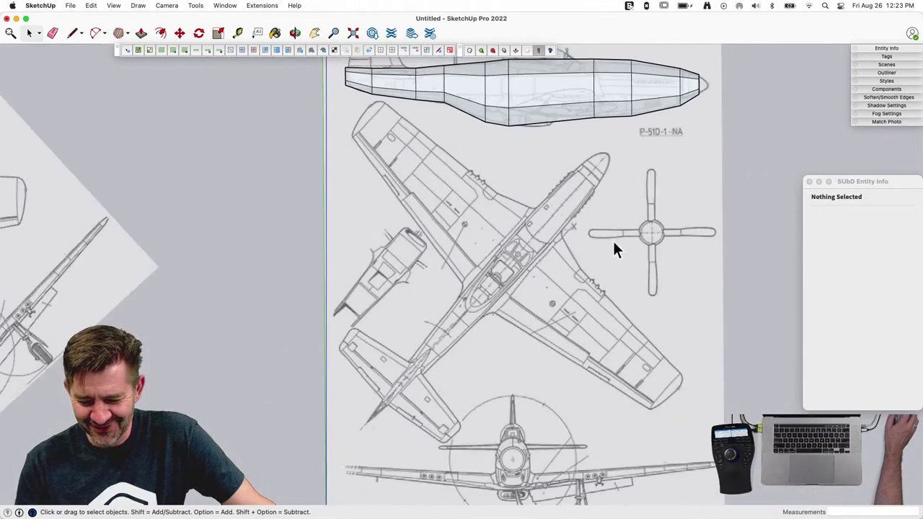
{"action": "scroll", "coordinate": [507, 487], "scroll_direction": "up", "scroll_amount": 5}
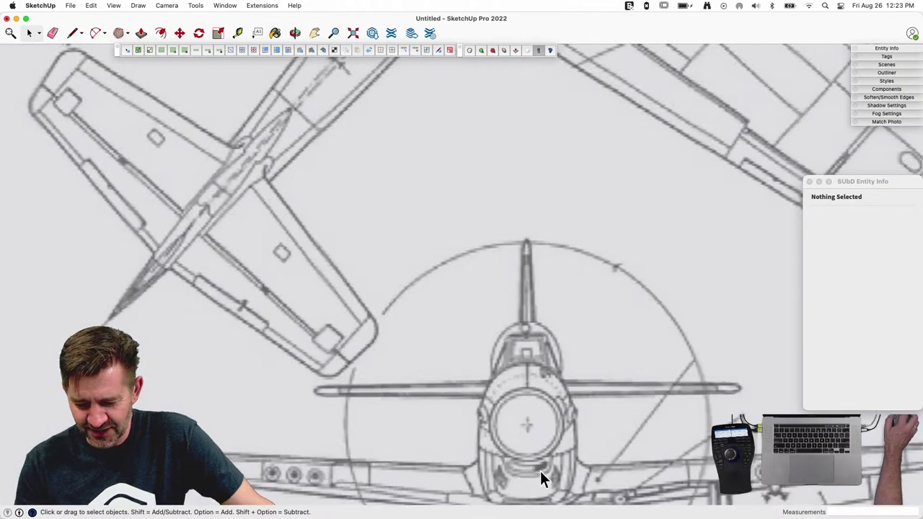
{"action": "scroll", "coordinate": [409, 399], "scroll_direction": "down", "scroll_amount": 5}
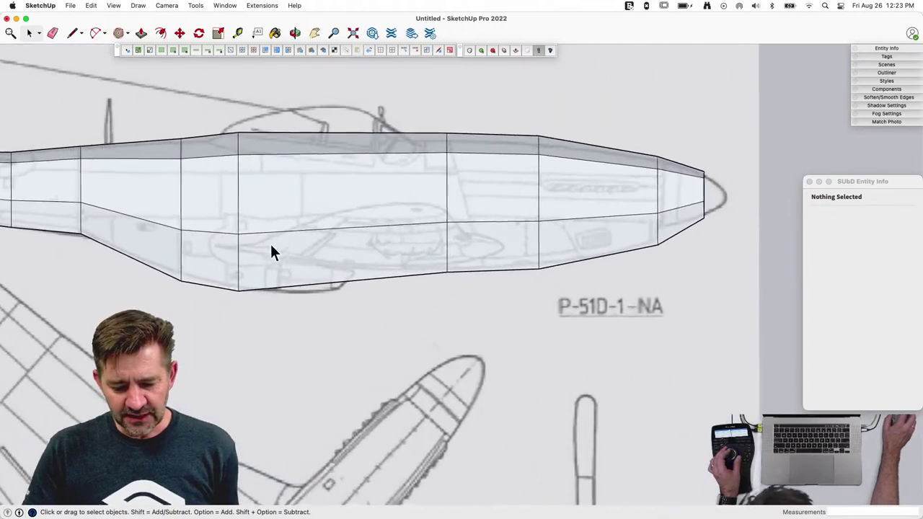
{"action": "left_click", "coordinate": [336, 249]}
{"action": "left_click", "coordinate": [349, 271]}
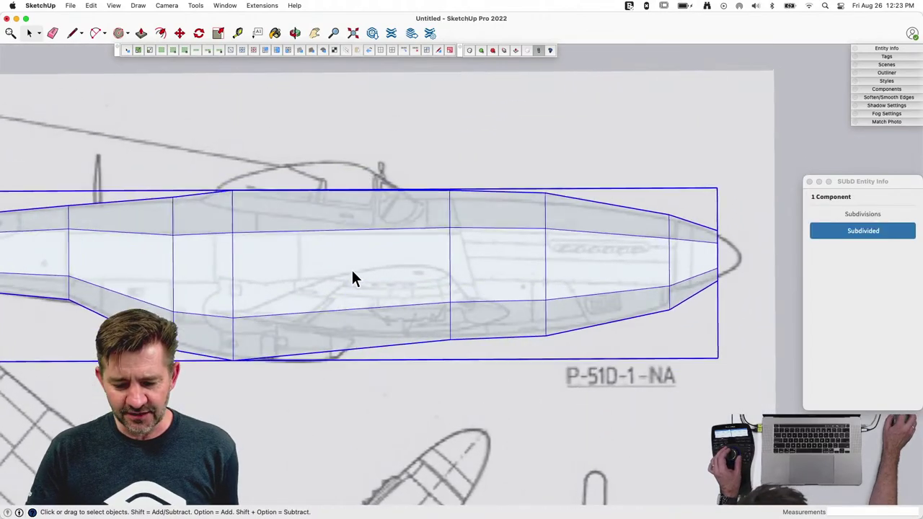
{"action": "double_click", "coordinate": [348, 274]}
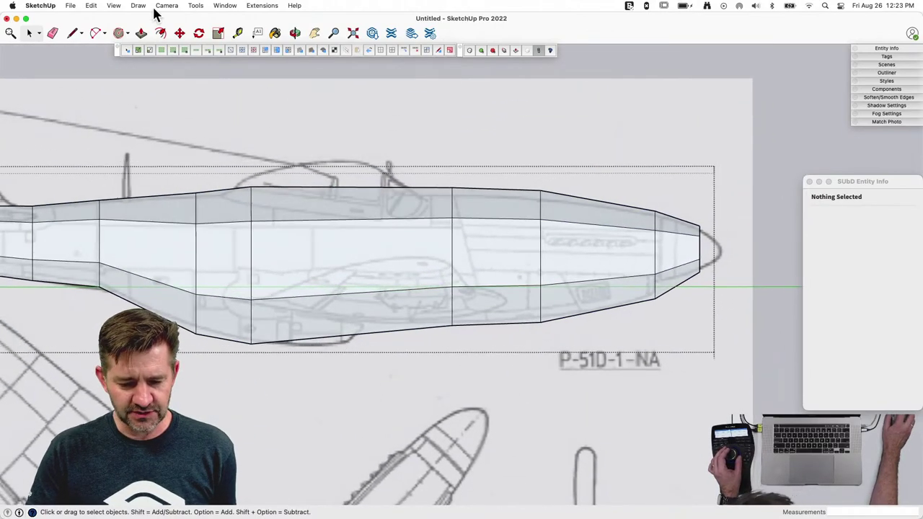
{"action": "left_click", "coordinate": [136, 6]}
{"action": "mouse_move", "coordinate": [179, 44]}
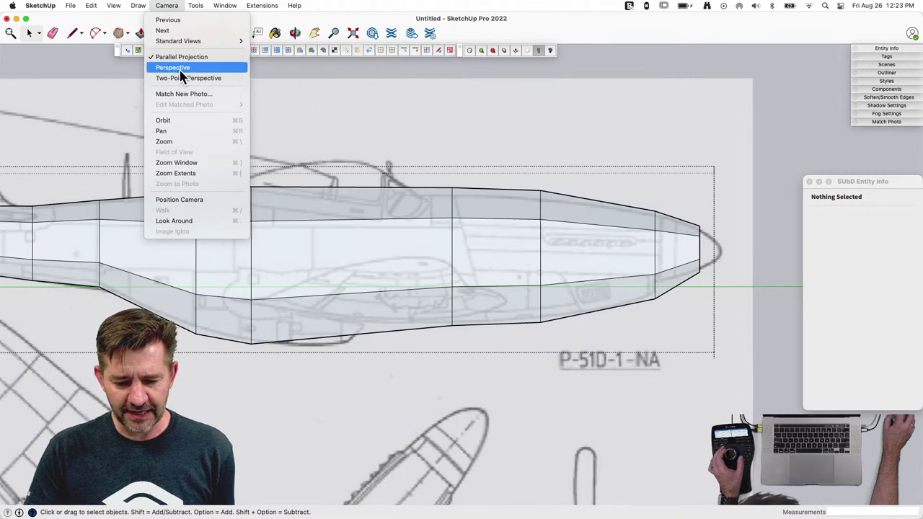
{"action": "left_click", "coordinate": [177, 68]}
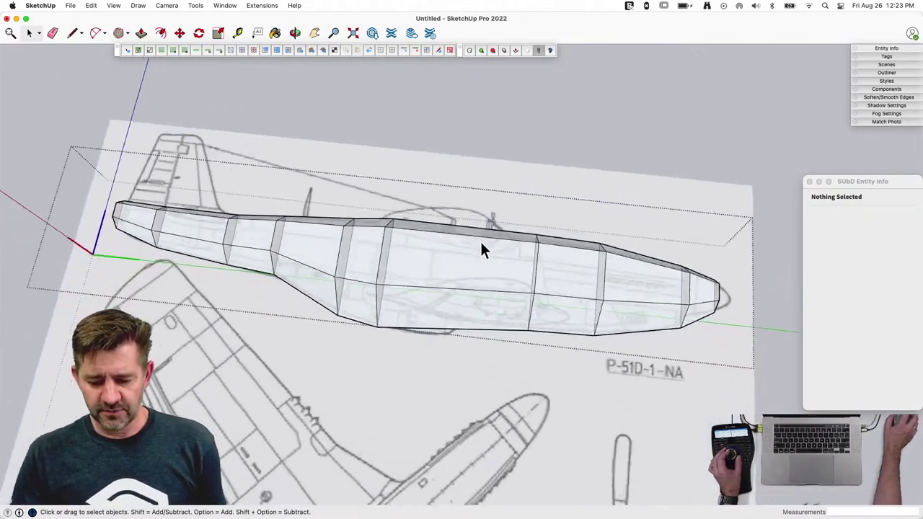
Step: Turn off the X-ray face style
{"action": "left_click", "coordinate": [138, 5]}
{"action": "mouse_move", "coordinate": [172, 7]}
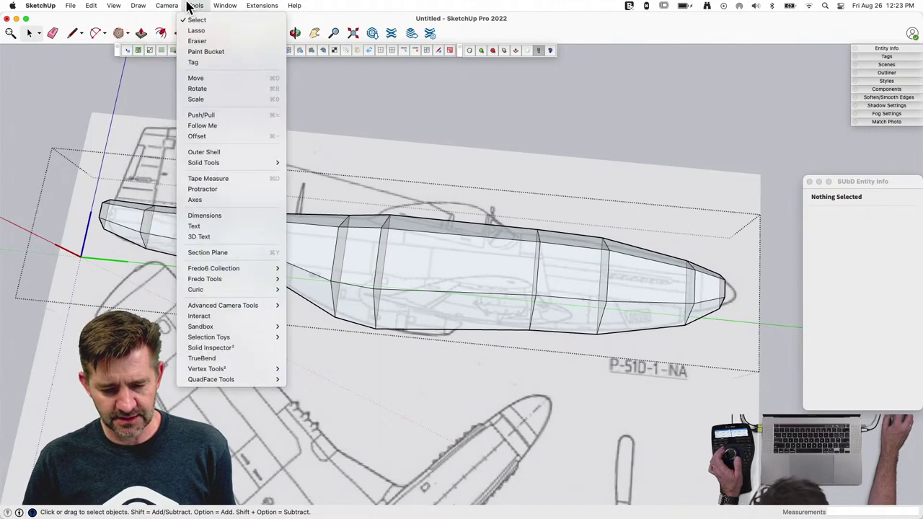
{"action": "mouse_move", "coordinate": [110, 8]}
{"action": "mouse_move", "coordinate": [173, 189]}
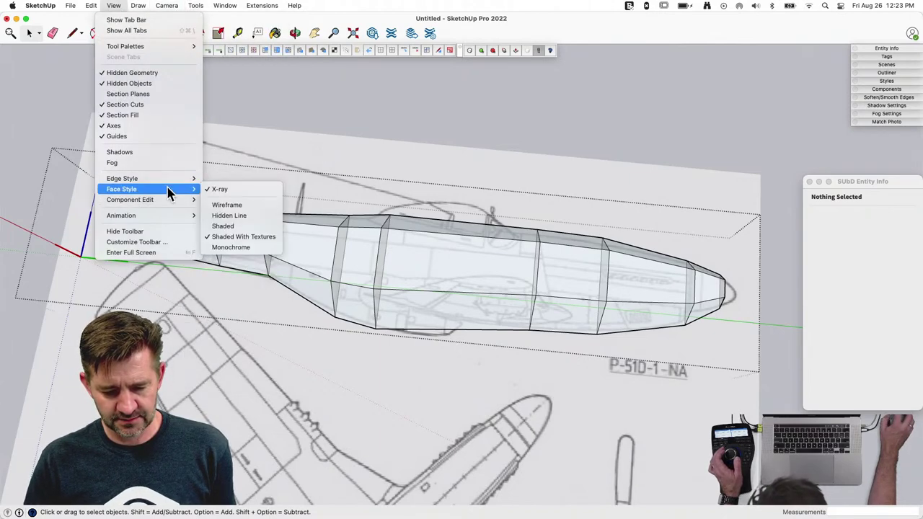
{"action": "left_click", "coordinate": [222, 191]}
Step: Close the fuselage component and turn on its SUbD subdivision
{"action": "middle_click_drag", "start_coordinate": [404, 281], "coordinate": [473, 240]}
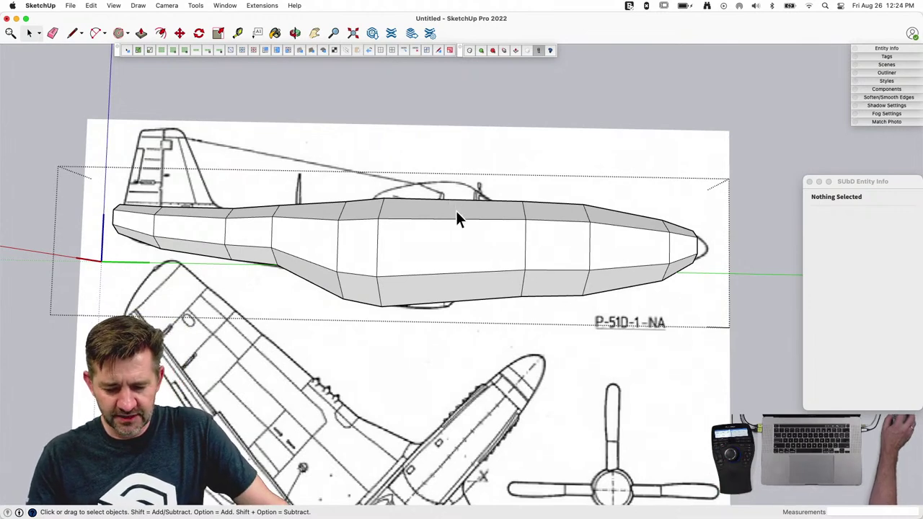
{"action": "left_click", "coordinate": [455, 245]}
{"action": "left_click", "coordinate": [447, 292]}
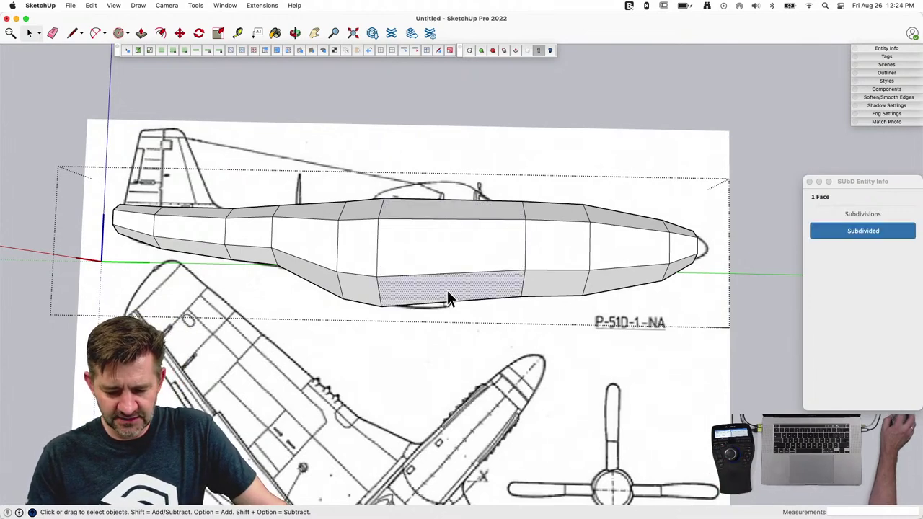
{"action": "left_click", "coordinate": [430, 118]}
{"action": "left_click", "coordinate": [442, 238]}
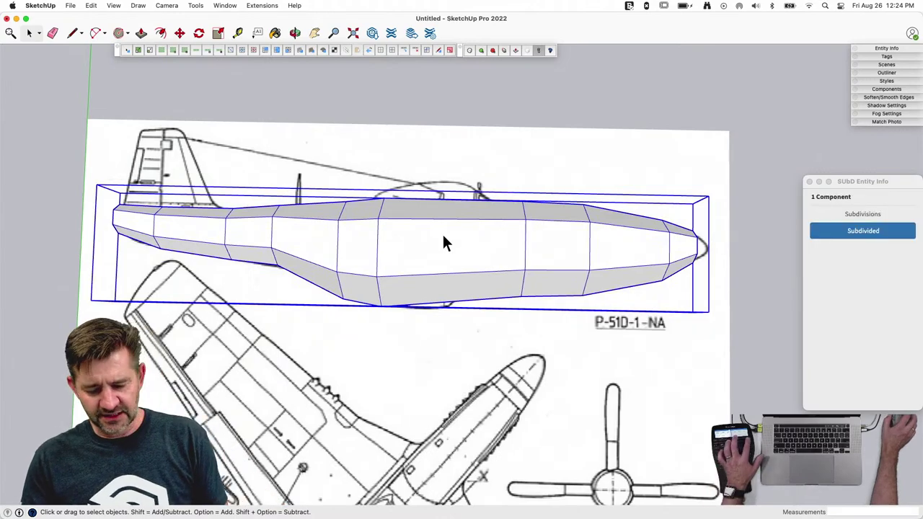
{"action": "key", "text": "s"}
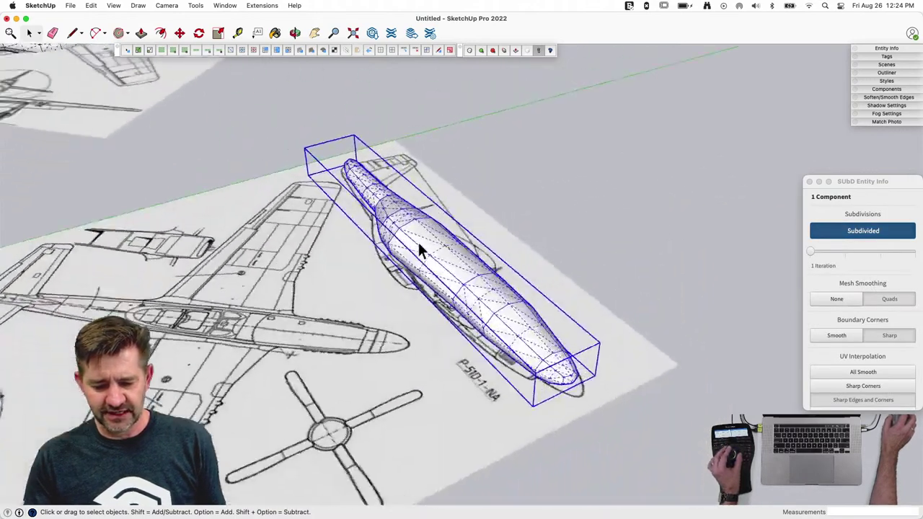
Step: Inspect the smoothed fuselage from several angles against the blueprint and turn its subdivision off
{"action": "mouse_move", "coordinate": [418, 243]}
{"action": "middle_mouse_down"}
{"action": "mouse_move", "coordinate": [372, 239]}
{"action": "mouse_move", "coordinate": [434, 207]}
{"action": "mouse_move", "coordinate": [410, 312]}
{"action": "mouse_move", "coordinate": [438, 252]}
{"action": "mouse_move", "coordinate": [420, 315]}
{"action": "mouse_move", "coordinate": [406, 324]}
{"action": "mouse_move", "coordinate": [216, 299]}
{"action": "mouse_move", "coordinate": [240, 233]}
{"action": "middle_mouse_up"}
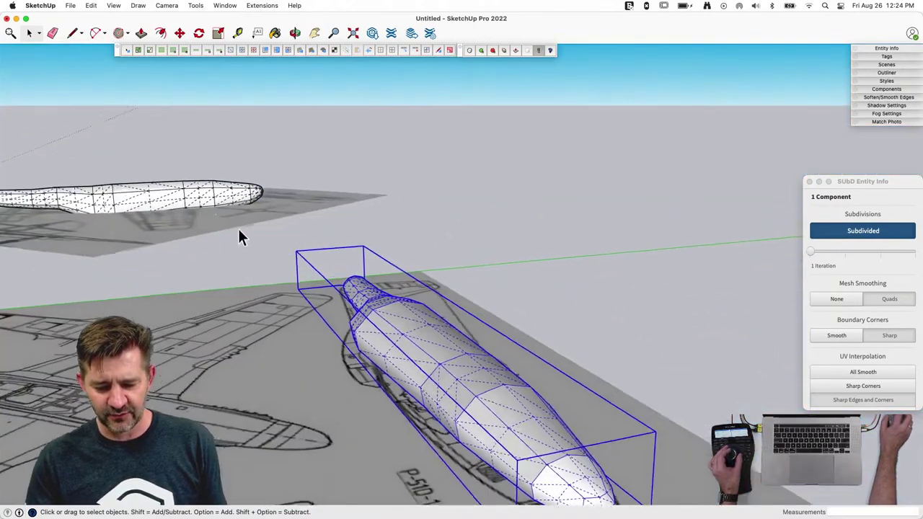
{"action": "left_click", "coordinate": [595, 239]}
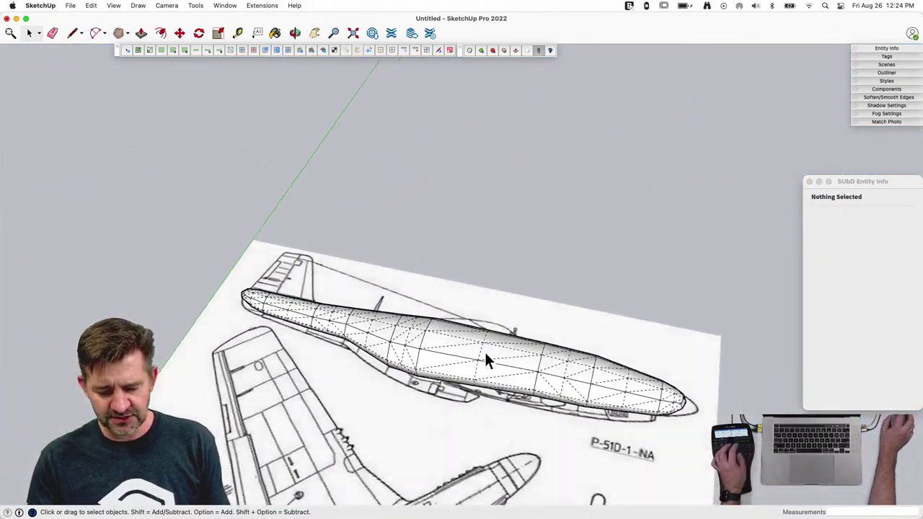
{"action": "mouse_move", "coordinate": [486, 355]}
{"action": "middle_mouse_down"}
{"action": "mouse_move", "coordinate": [440, 387]}
{"action": "mouse_move", "coordinate": [448, 395]}
{"action": "mouse_move", "coordinate": [382, 364]}
{"action": "mouse_move", "coordinate": [342, 402]}
{"action": "mouse_move", "coordinate": [390, 409]}
{"action": "mouse_move", "coordinate": [375, 388]}
{"action": "mouse_move", "coordinate": [346, 422]}
{"action": "mouse_move", "coordinate": [405, 370]}
{"action": "mouse_move", "coordinate": [449, 416]}
{"action": "mouse_move", "coordinate": [497, 396]}
{"action": "mouse_move", "coordinate": [503, 433]}
{"action": "mouse_move", "coordinate": [513, 408]}
{"action": "mouse_move", "coordinate": [505, 437]}
{"action": "mouse_move", "coordinate": [459, 389]}
{"action": "middle_mouse_up"}
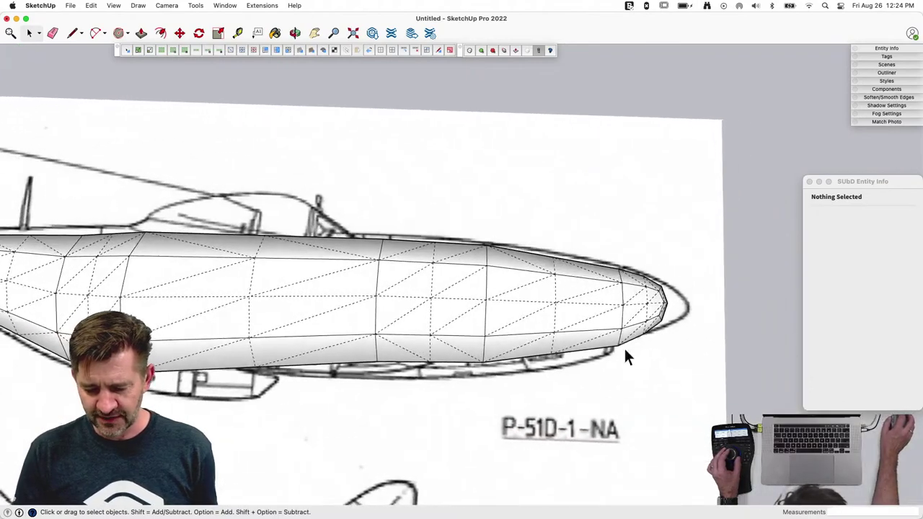
{"action": "middle_click_drag", "start_coordinate": [598, 350], "coordinate": [430, 341]}
{"action": "left_click", "coordinate": [366, 305]}
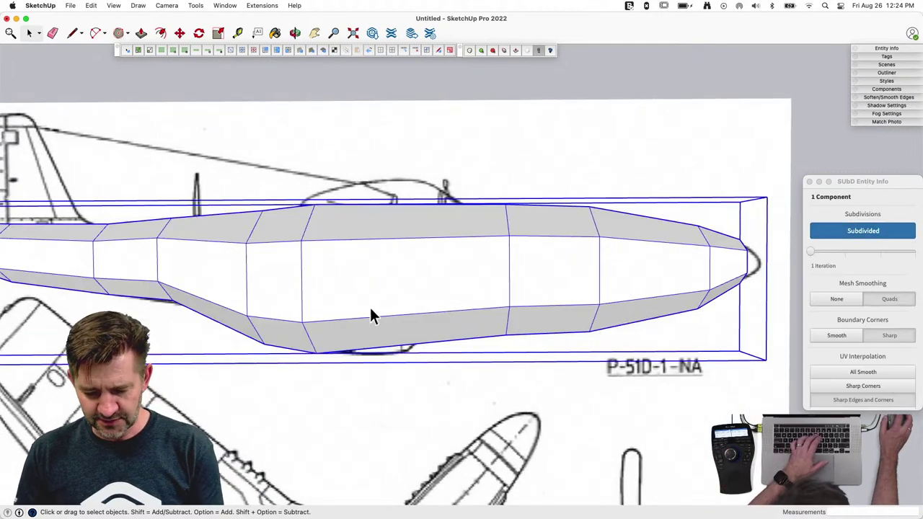
{"action": "left_click", "coordinate": [428, 412]}
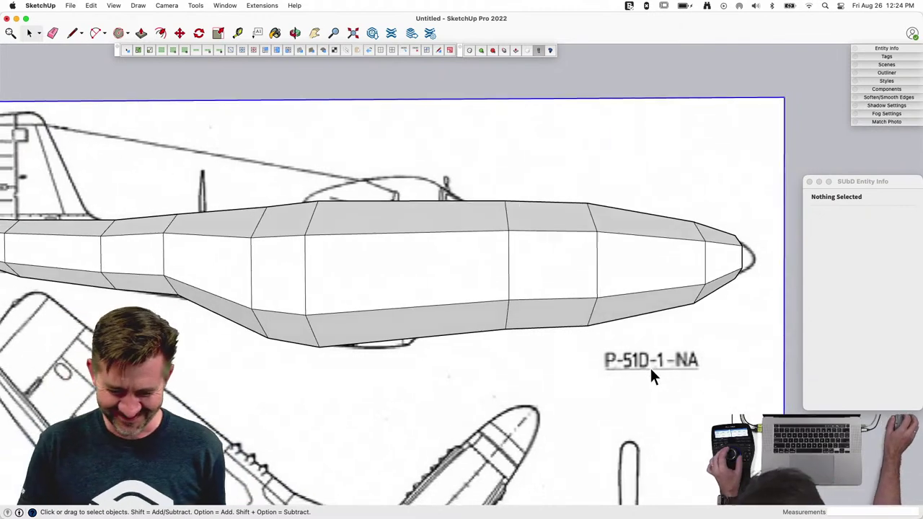
Step: Open the fuselage component and insert an edge loop across the long middle section, at the front of the belly scoop
{"action": "left_click", "coordinate": [422, 227]}
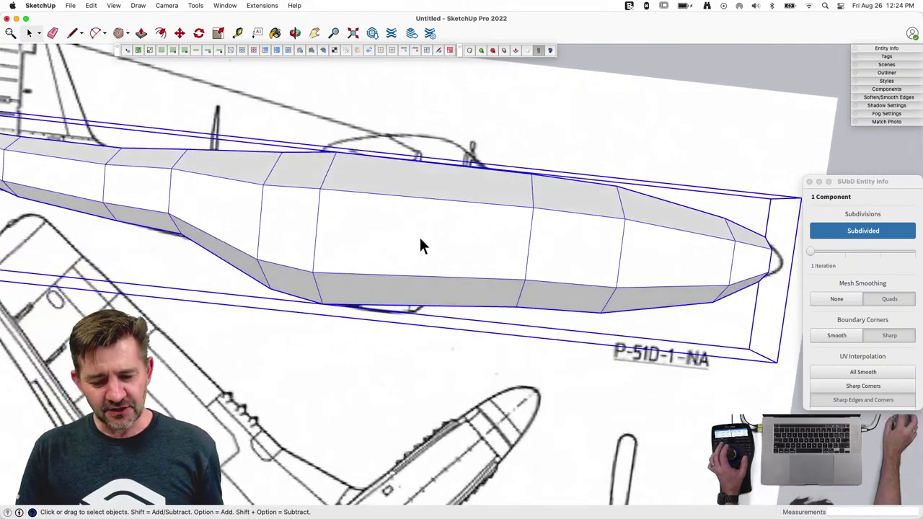
{"action": "triple_click", "coordinate": [421, 237]}
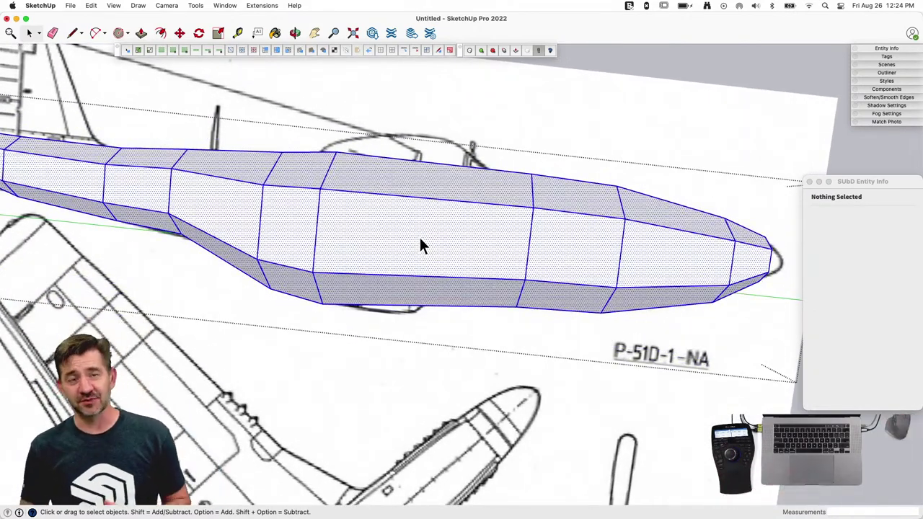
{"action": "left_click", "coordinate": [416, 231]}
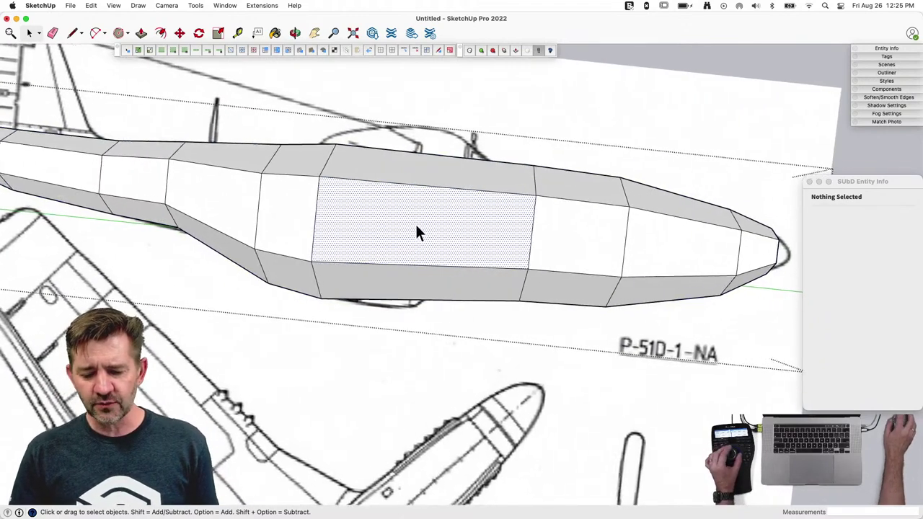
{"action": "left_click", "coordinate": [433, 197]}
{"action": "scroll", "coordinate": [435, 200], "scroll_direction": "up", "scroll_amount": 3}
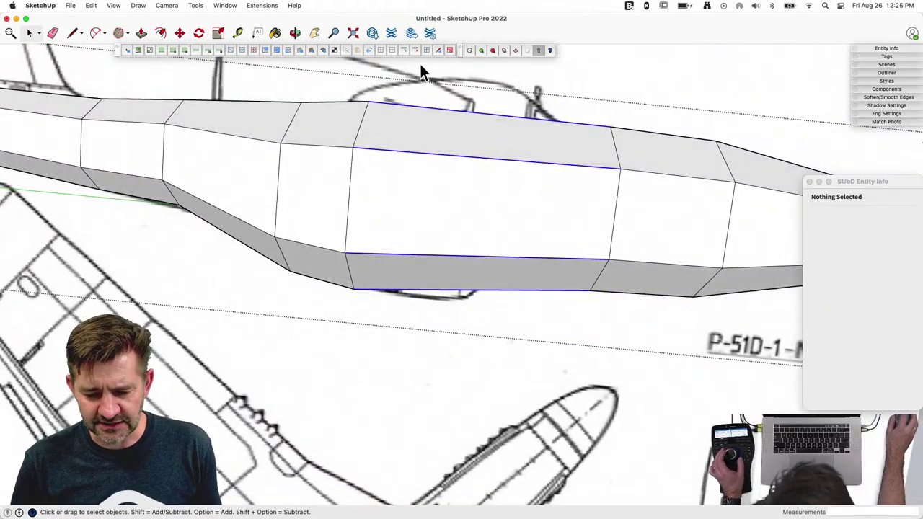
{"action": "left_click", "coordinate": [403, 51]}
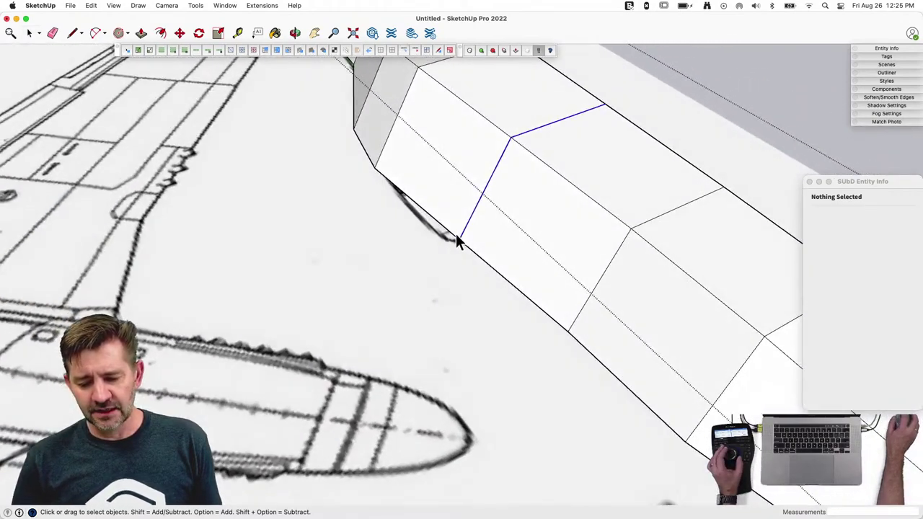
Step: Copy the lower belly face just behind the new edge loop outward beneath the fuselage as the base of the scoop
{"action": "key", "text": "l"}
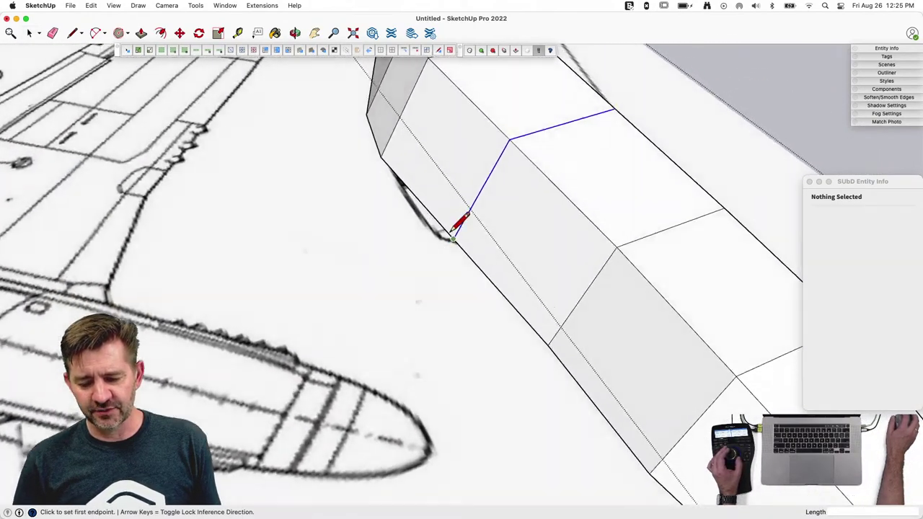
{"action": "key", "text": "space"}
{"action": "left_click", "coordinate": [448, 235]}
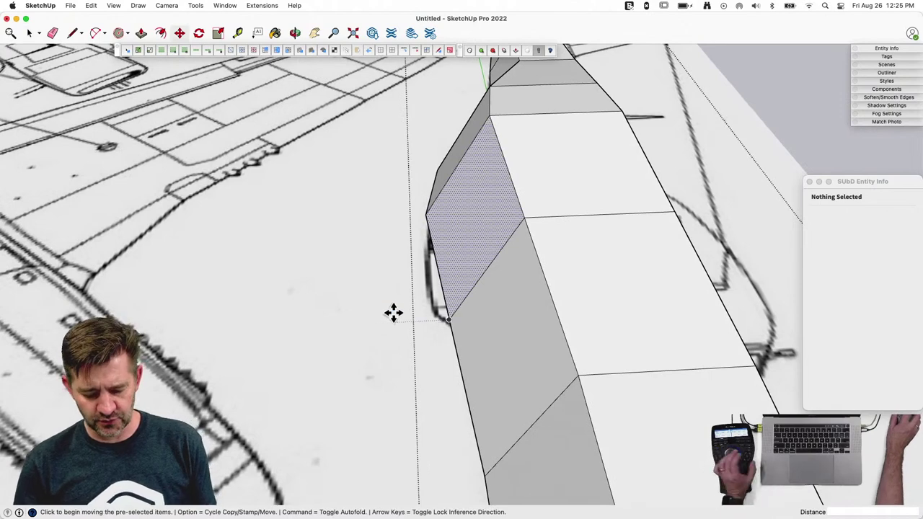
{"action": "left_click", "coordinate": [392, 312]}
{"action": "key", "text": "alt"}
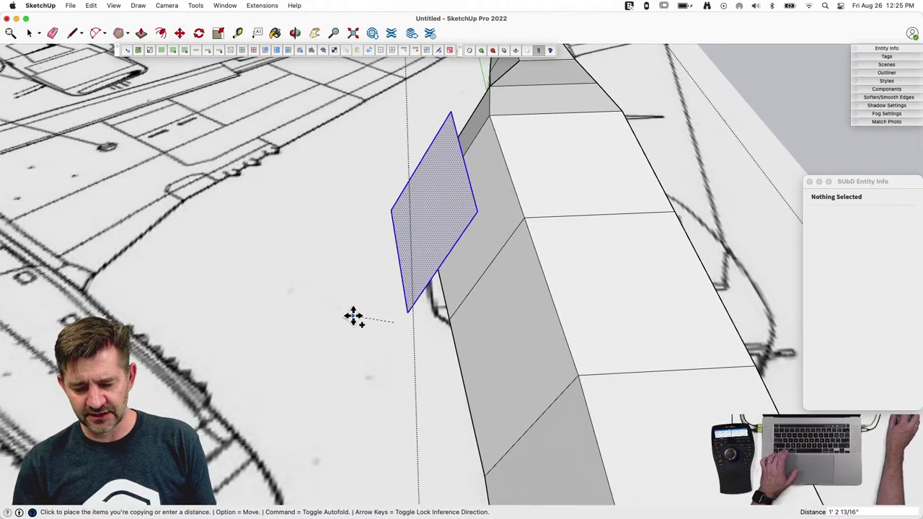
Step: Draw connecting edges from the copied face's corners to the fuselage's lower edges to close the sides of the belly scoop
{"action": "key", "text": "l"}
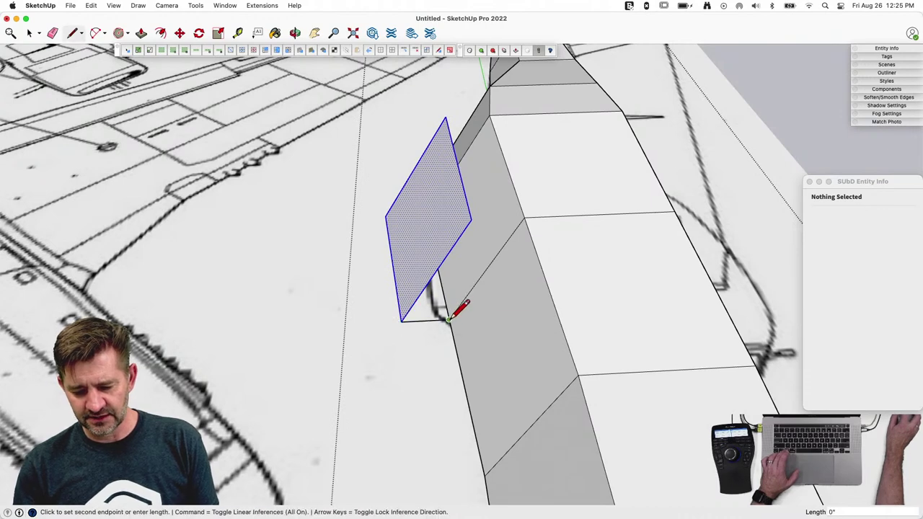
{"action": "left_click", "coordinate": [524, 217]}
{"action": "key", "text": "space"}
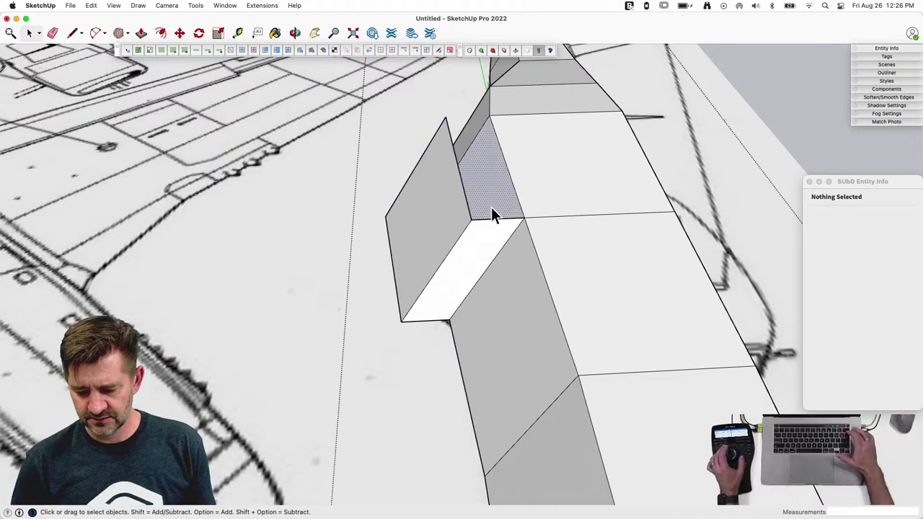
{"action": "middle_click_drag", "start_coordinate": [491, 207], "coordinate": [491, 207]}
{"action": "key", "text": "l"}
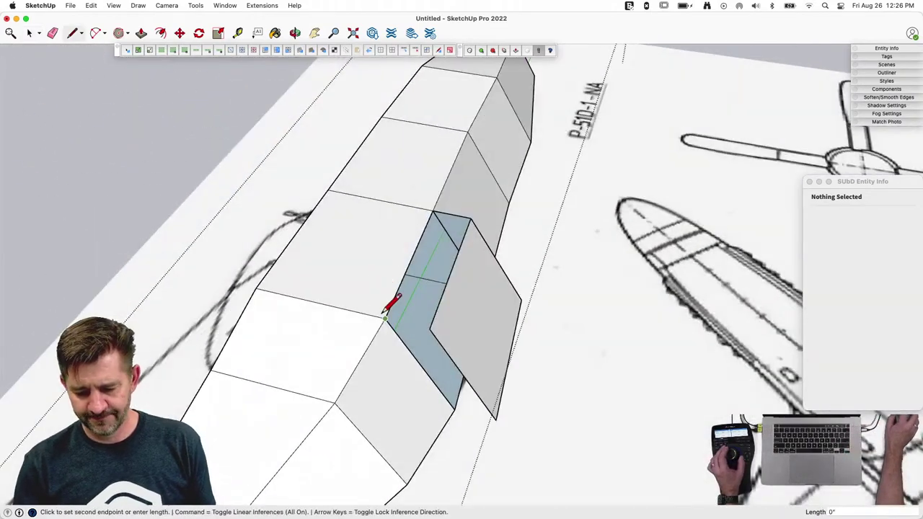
{"action": "left_click", "coordinate": [431, 326]}
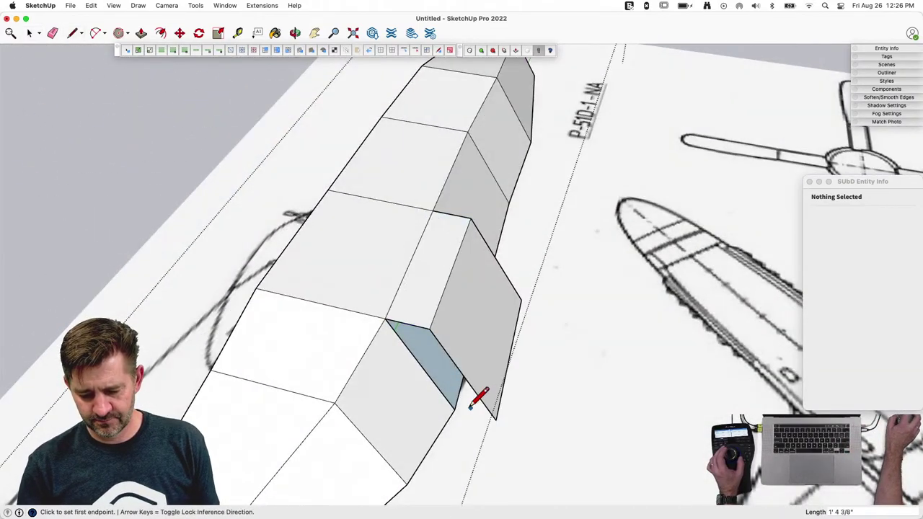
{"action": "left_click", "coordinate": [496, 417]}
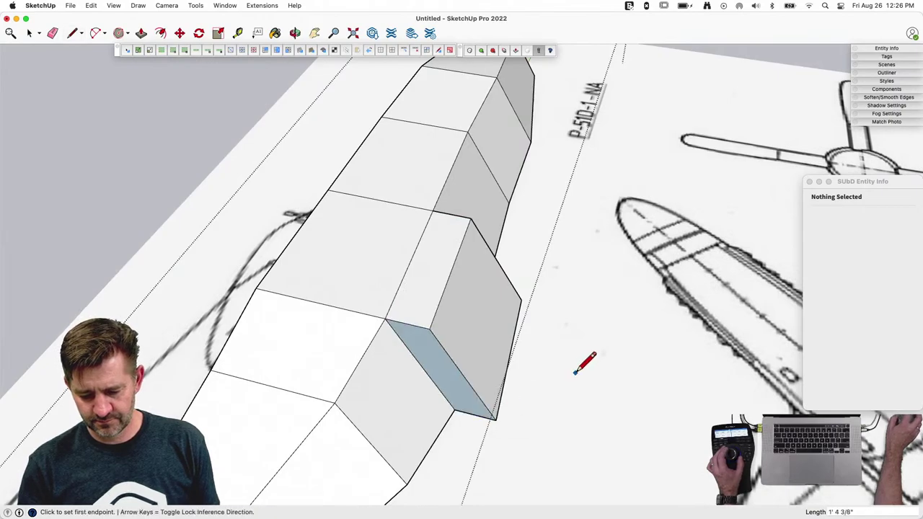
{"action": "key", "text": "space"}
Step: Orient all fuselage faces consistently, using a lower side face just behind the belly scoop as the reference
{"action": "middle_click_drag", "start_coordinate": [577, 370], "coordinate": [469, 384]}
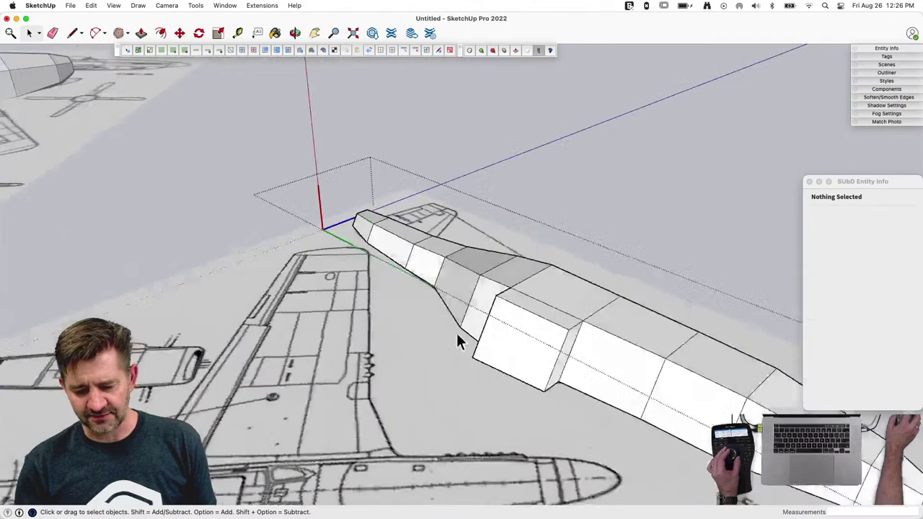
{"action": "middle_click_drag", "start_coordinate": [459, 341], "coordinate": [545, 329]}
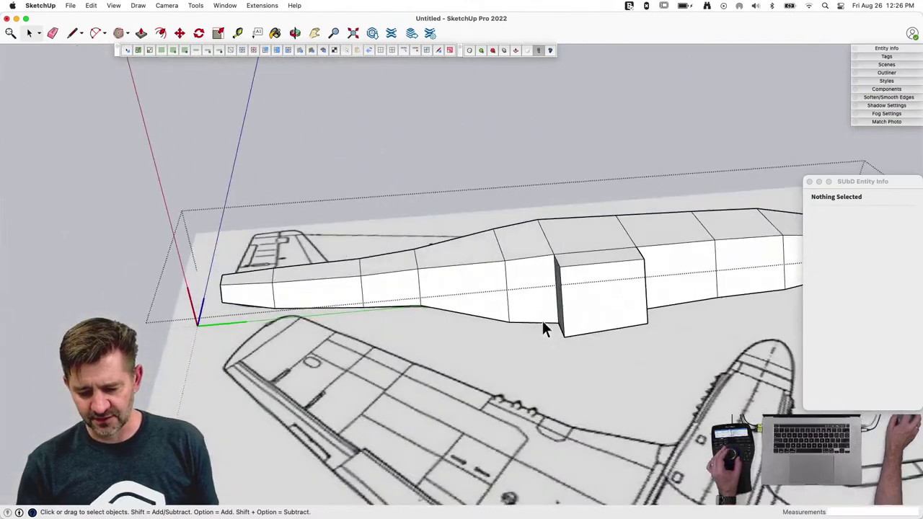
{"action": "middle_click_drag", "start_coordinate": [530, 291], "coordinate": [540, 269]}
{"action": "right_click", "coordinate": [540, 267]}
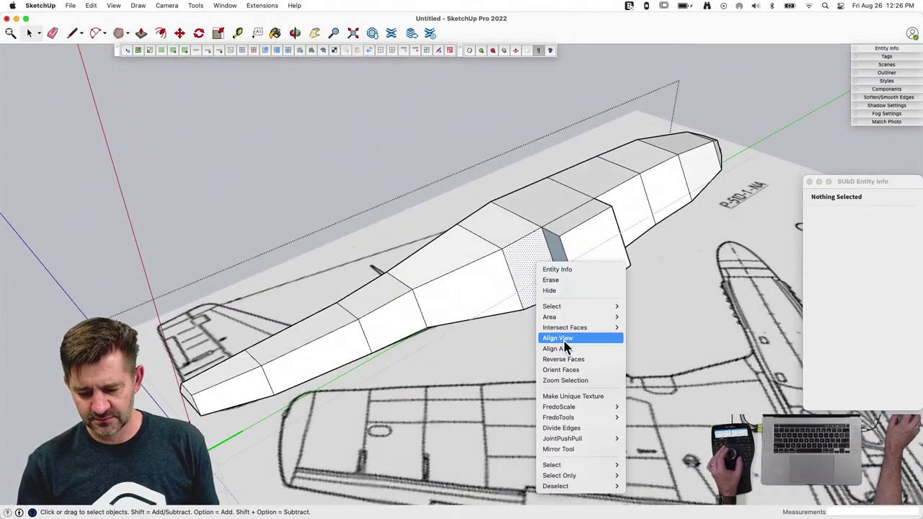
{"action": "left_click", "coordinate": [571, 372]}
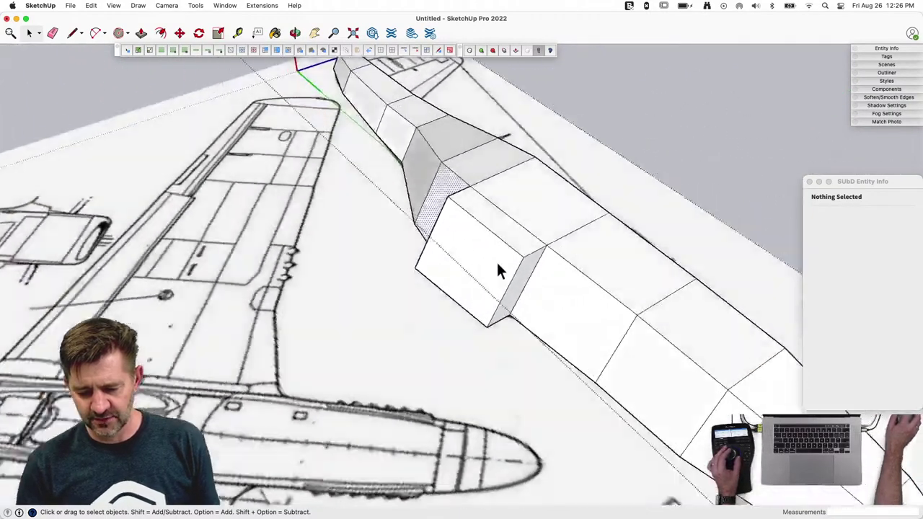
Step: Copy the long lower face behind the nose outward about 9 5/16" as the base of the chin intake
{"action": "middle_click_drag", "start_coordinate": [496, 262], "coordinate": [613, 346]}
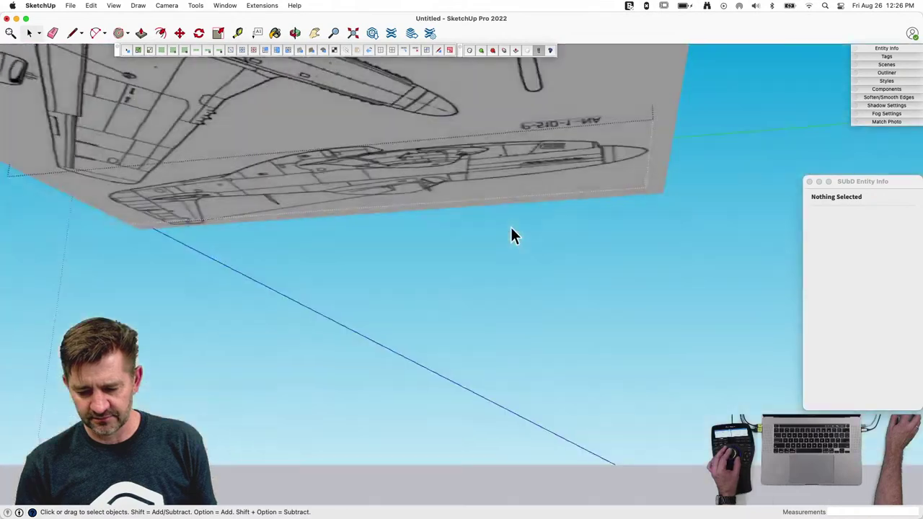
{"action": "mouse_move", "coordinate": [530, 155]}
{"action": "middle_mouse_down"}
{"action": "mouse_move", "coordinate": [610, 140]}
{"action": "mouse_move", "coordinate": [572, 206]}
{"action": "mouse_move", "coordinate": [542, 144]}
{"action": "mouse_move", "coordinate": [500, 324]}
{"action": "mouse_move", "coordinate": [514, 330]}
{"action": "mouse_move", "coordinate": [485, 308]}
{"action": "mouse_move", "coordinate": [514, 261]}
{"action": "middle_mouse_up"}
{"action": "key", "text": "m"}
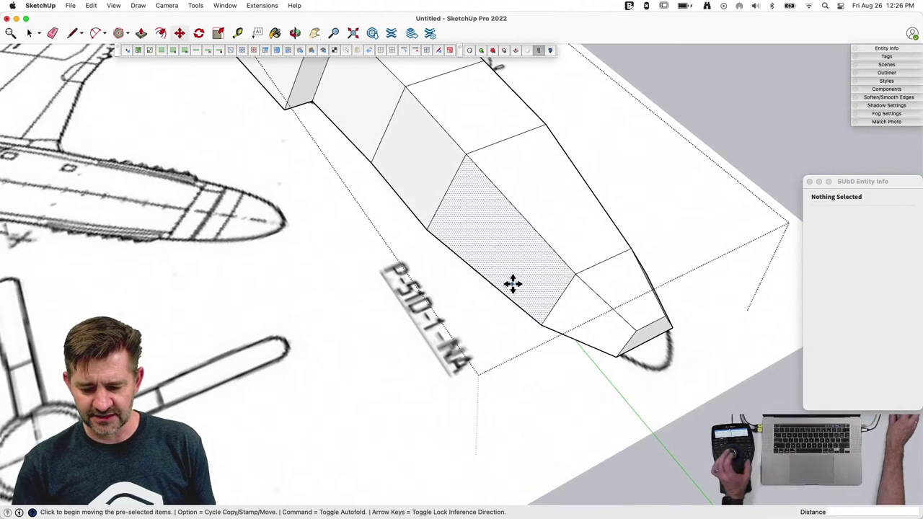
{"action": "left_click", "coordinate": [507, 292]}
{"action": "left_click", "coordinate": [486, 301]}
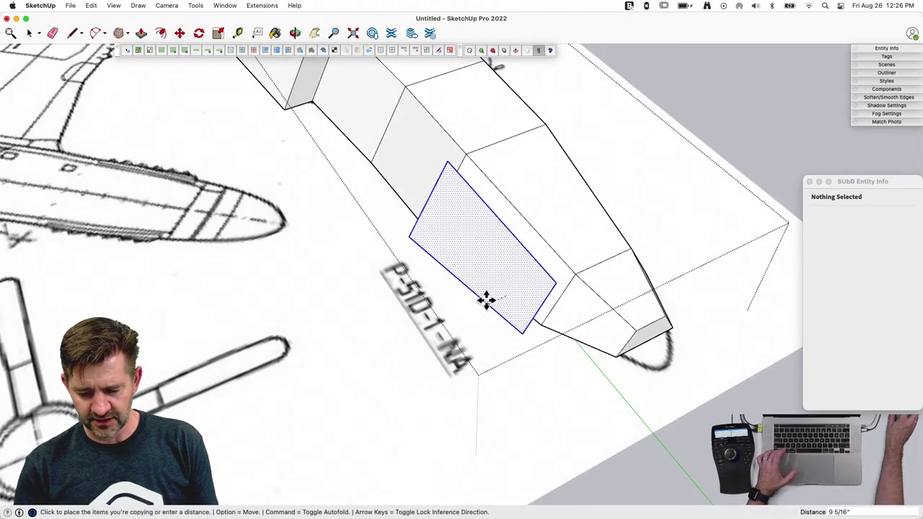
Step: Draw connecting edges between the copied chin face and the fuselage to close the intake's front, side and rear
{"action": "key", "text": "l"}
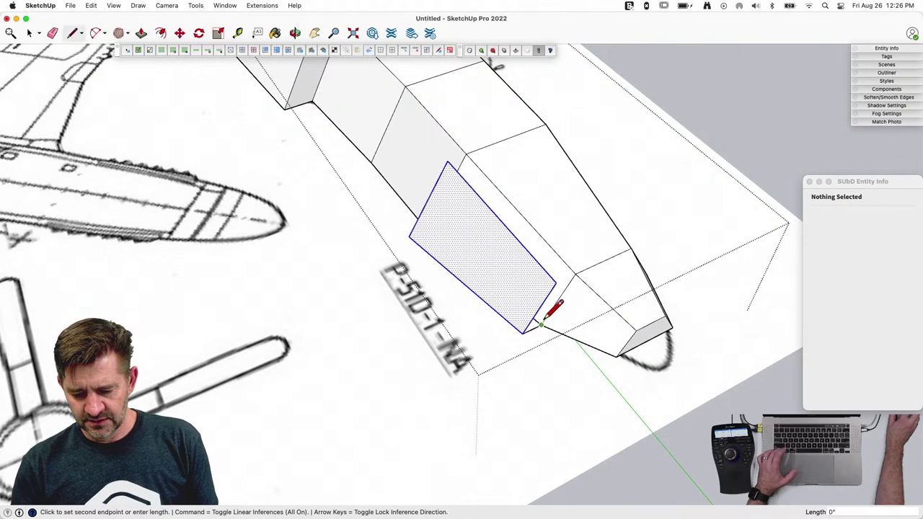
{"action": "left_click", "coordinate": [575, 274]}
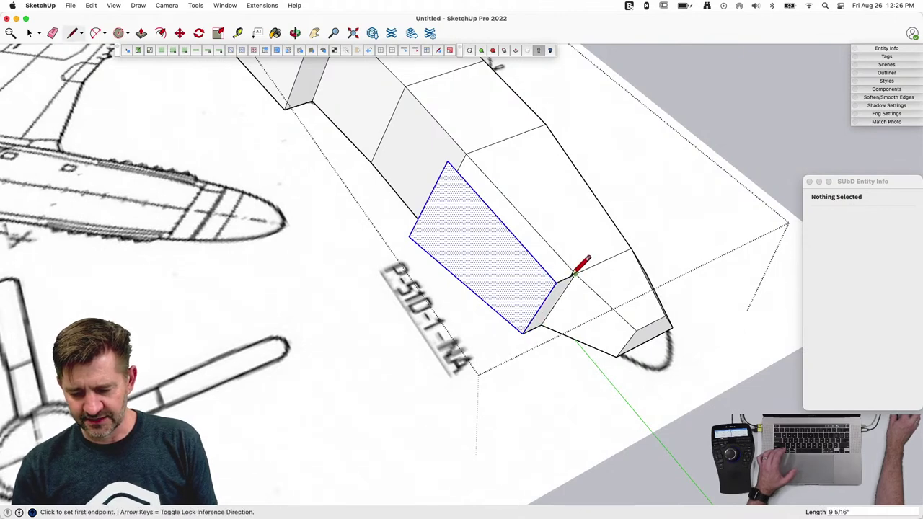
{"action": "key", "text": "space"}
{"action": "key", "text": "Escape"}
{"action": "key", "text": "l"}
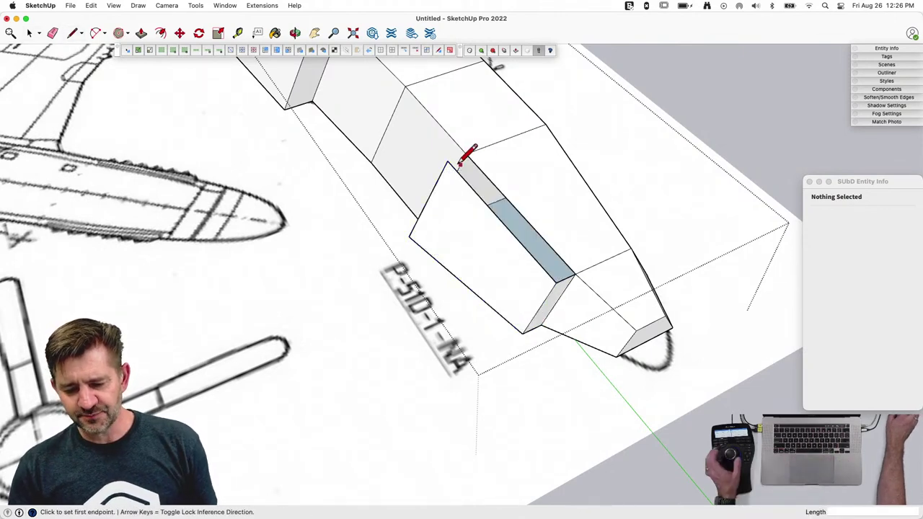
{"action": "left_click", "coordinate": [466, 154]}
{"action": "key", "text": "space"}
{"action": "key", "text": "l"}
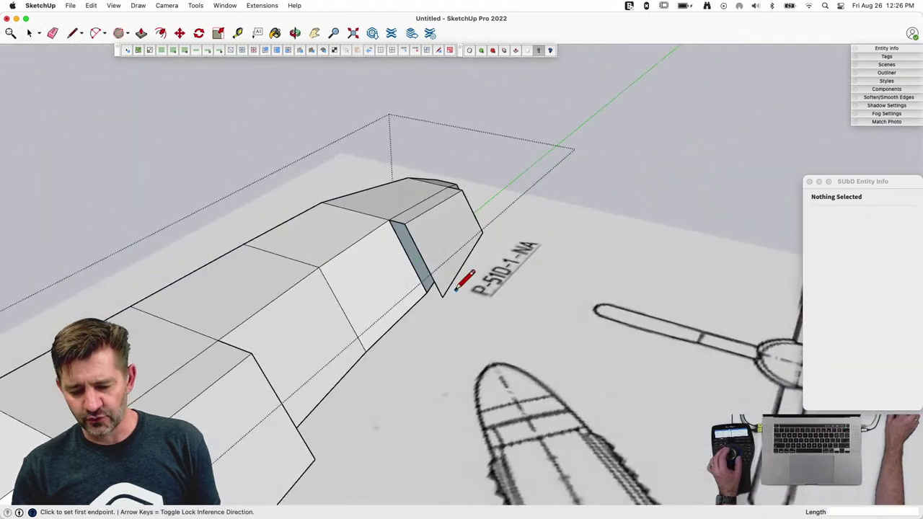
{"action": "left_click", "coordinate": [431, 281]}
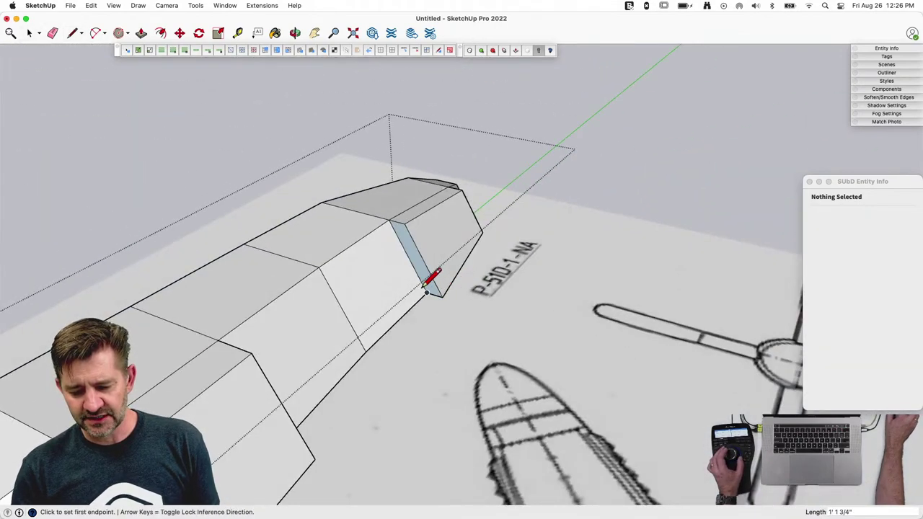
Step: Orient the fuselage faces to match the lower face behind the chin intake and close the component
{"action": "key", "text": "space"}
{"action": "right_click", "coordinate": [414, 271]}
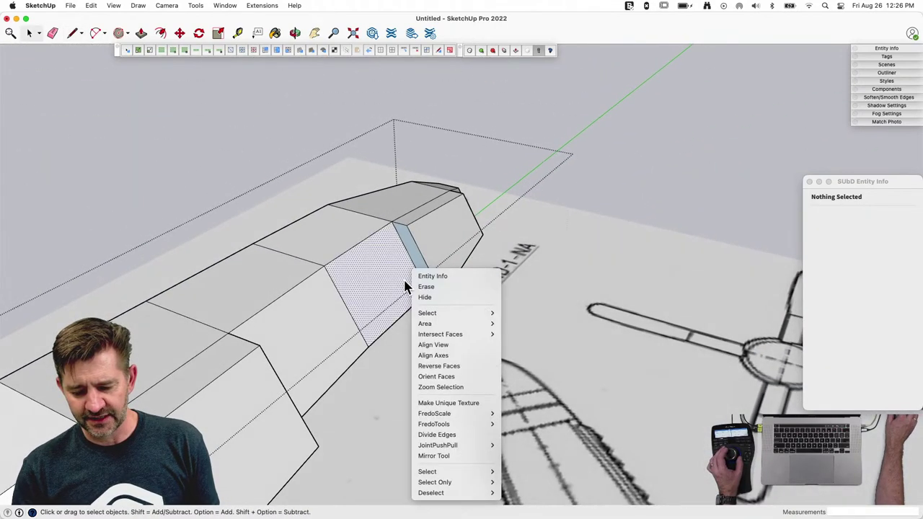
{"action": "left_click", "coordinate": [464, 376]}
{"action": "left_click", "coordinate": [617, 229]}
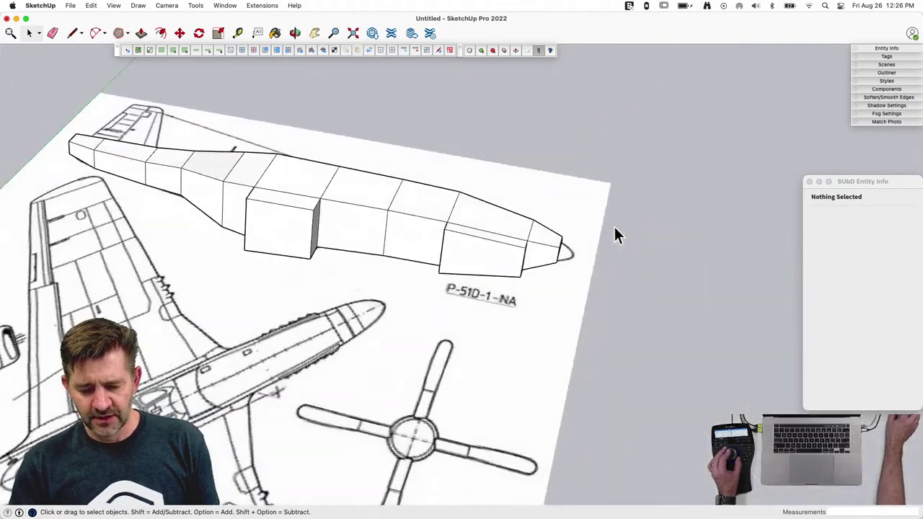
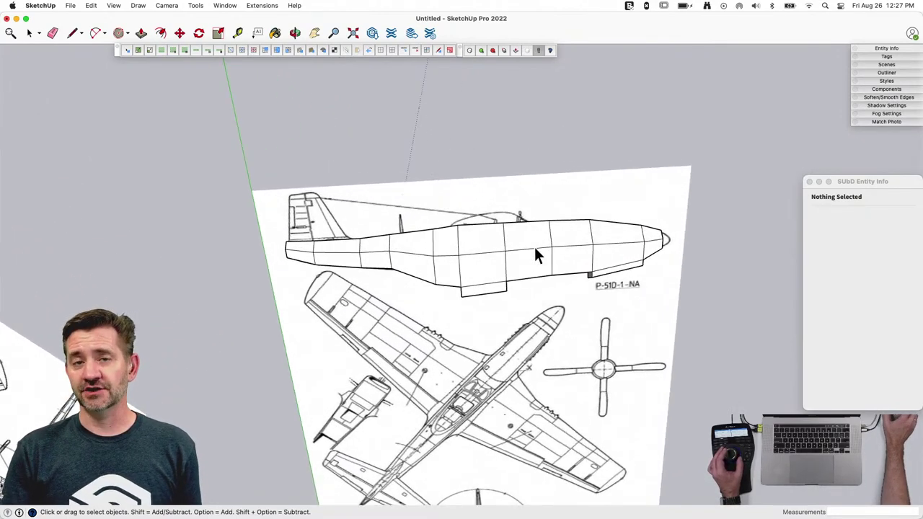
Step: Preview SUbD subdivision on the fuselage over the blueprint's top view and undo it
{"action": "middle_click_drag", "start_coordinate": [507, 234], "coordinate": [365, 211]}
{"action": "left_click", "coordinate": [366, 210]}
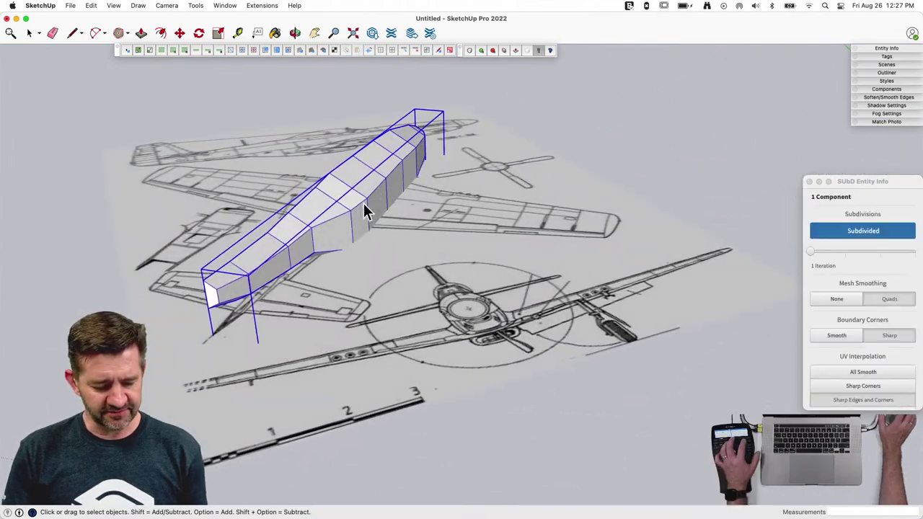
{"action": "scroll", "coordinate": [363, 204], "scroll_direction": "up", "scroll_amount": 3}
{"action": "middle_click_drag", "start_coordinate": [315, 180], "coordinate": [130, 204]}
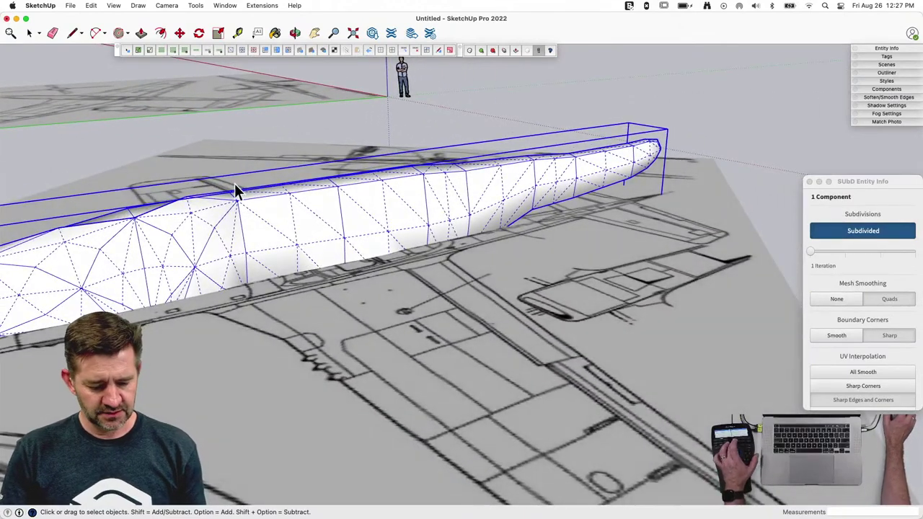
{"action": "key", "text": "super+z"}
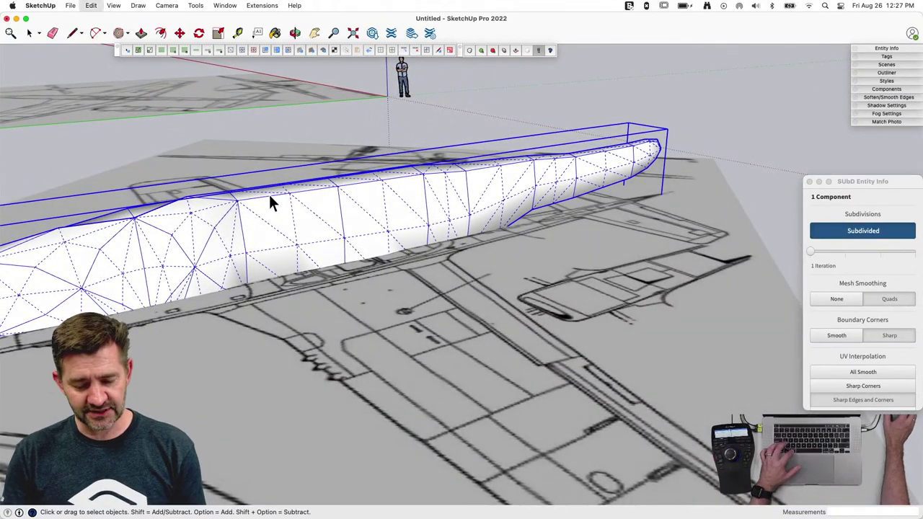
Step: Open the fuselage component, erase the dividing edges on its flat centerline side and delete the remaining centerline face
{"action": "mouse_move", "coordinate": [503, 190]}
{"action": "middle_mouse_down"}
{"action": "mouse_move", "coordinate": [436, 223]}
{"action": "mouse_move", "coordinate": [282, 228]}
{"action": "mouse_move", "coordinate": [204, 277]}
{"action": "mouse_move", "coordinate": [169, 268]}
{"action": "middle_mouse_up"}
{"action": "double_click", "coordinate": [392, 218]}
{"action": "key", "text": "h"}
{"action": "key", "text": "e"}
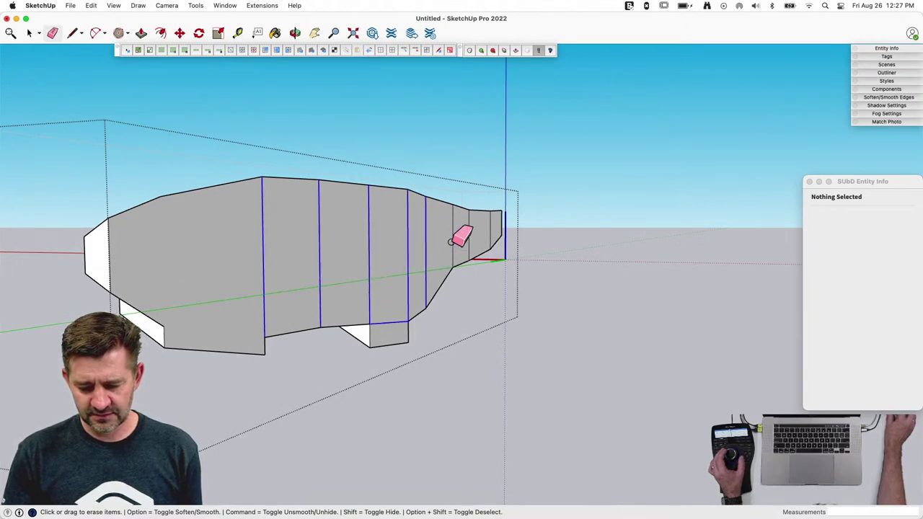
{"action": "left_click_drag", "start_coordinate": [491, 226], "coordinate": [492, 224]}
{"action": "key", "text": "space"}
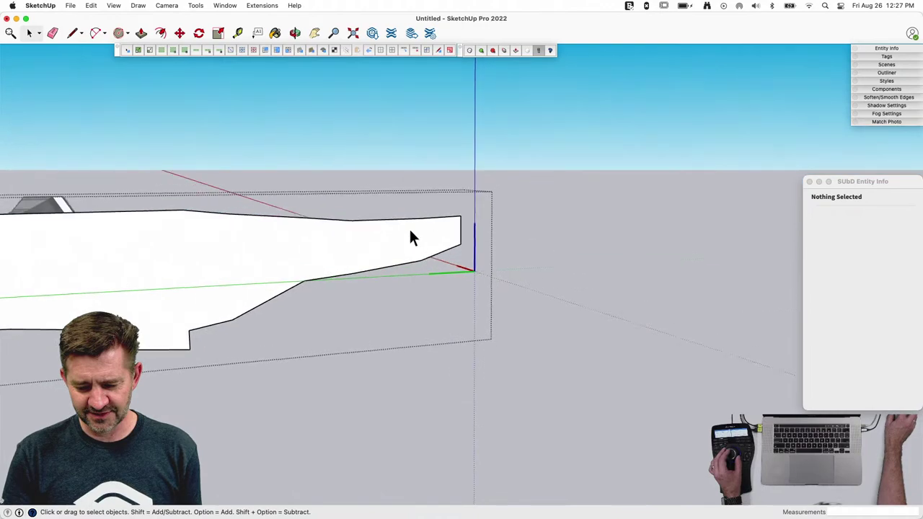
{"action": "left_click", "coordinate": [387, 271]}
{"action": "key", "text": "Delete"}
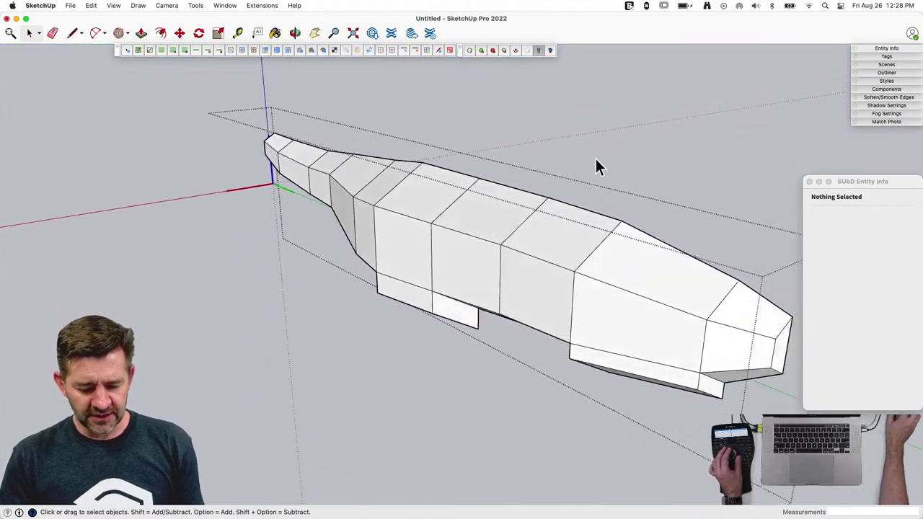
Step: Turn on SUbD subdivision to check the smoothed open half fuselage, and turn it off again
{"action": "key", "text": "Tab"}
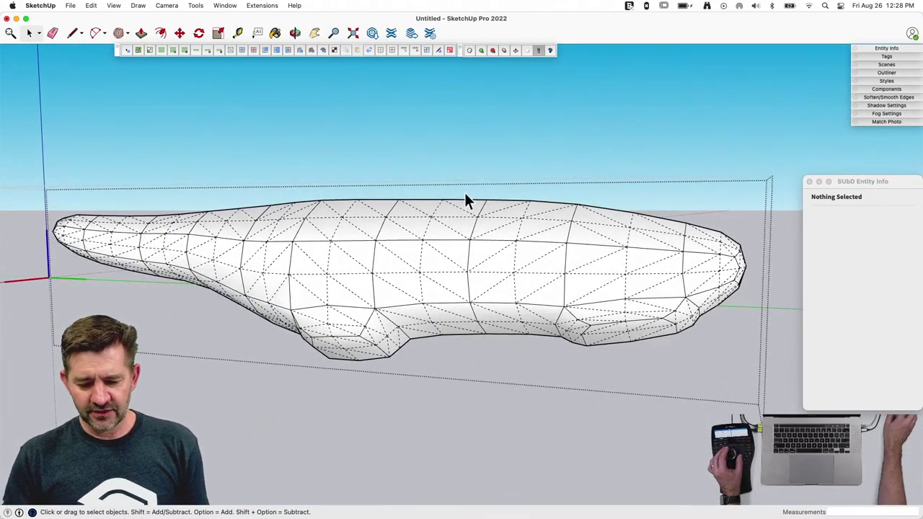
{"action": "middle_click_drag", "start_coordinate": [464, 192], "coordinate": [579, 211]}
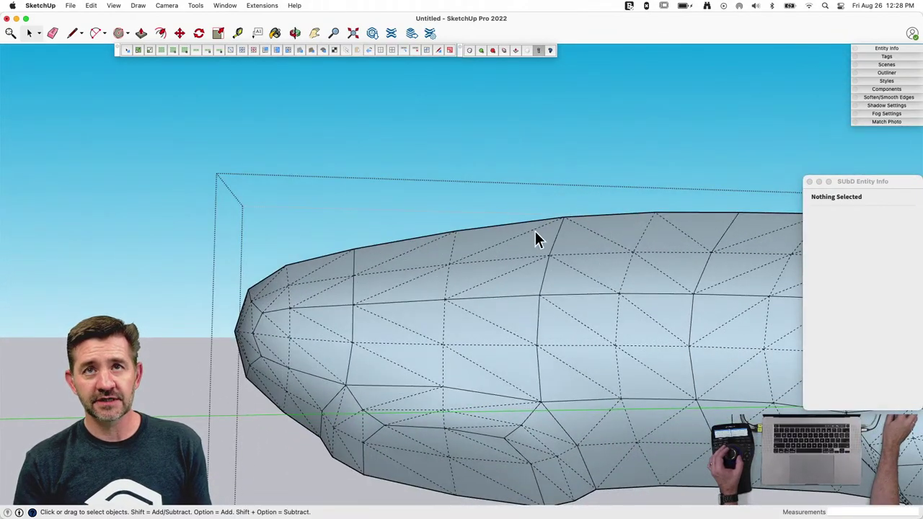
{"action": "key", "text": "s"}
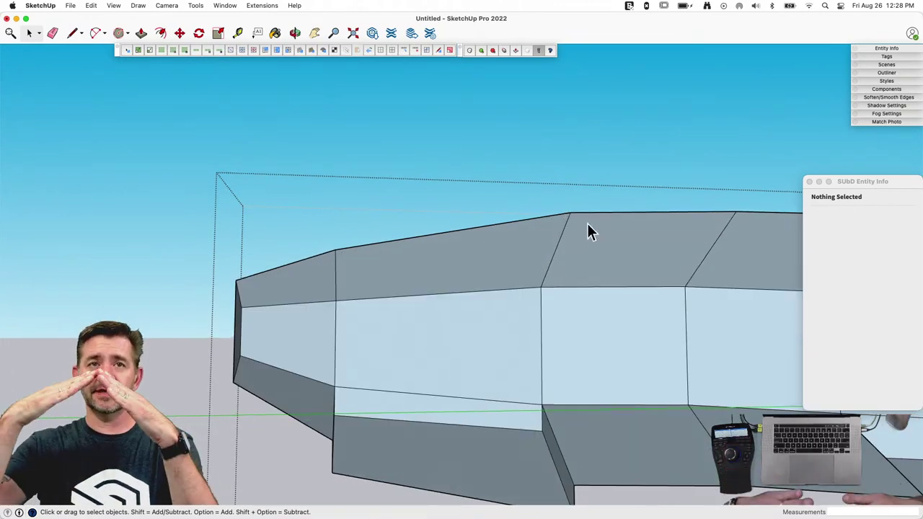
Step: Close the component and raise the fuselage over the blueprint's top view about 3' 4 1/16" to examine its open inner side
{"action": "middle_click_drag", "start_coordinate": [587, 223], "coordinate": [567, 252]}
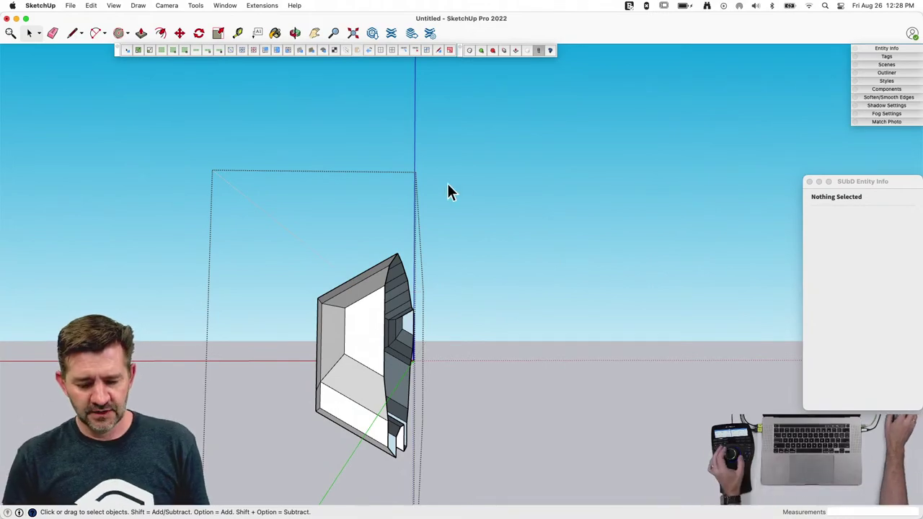
{"action": "middle_click_drag", "start_coordinate": [447, 183], "coordinate": [367, 312]}
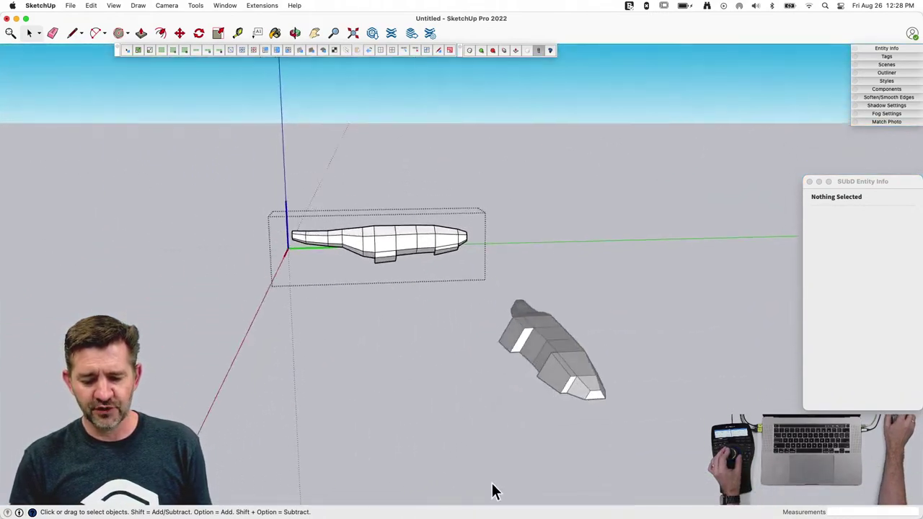
{"action": "left_click", "coordinate": [453, 420]}
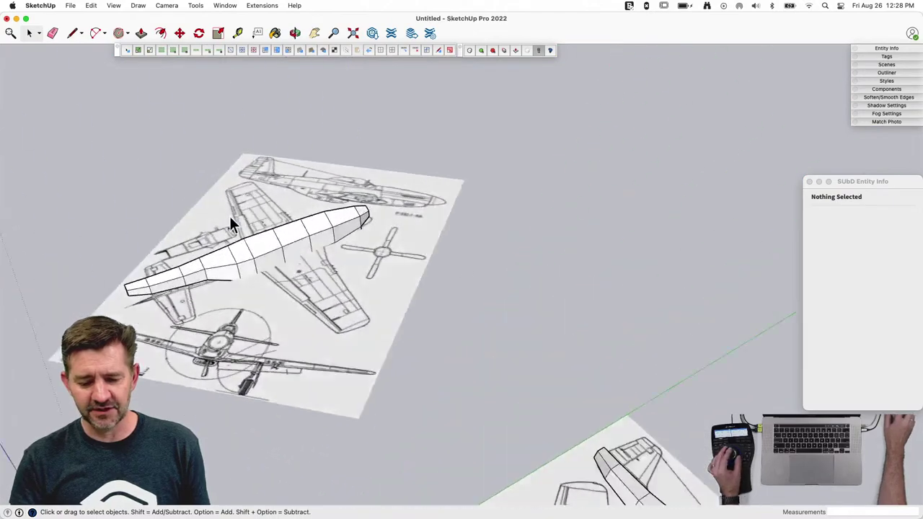
{"action": "left_click", "coordinate": [279, 255]}
{"action": "scroll", "coordinate": [279, 278], "scroll_direction": "up", "scroll_amount": 2}
{"action": "key", "text": "m"}
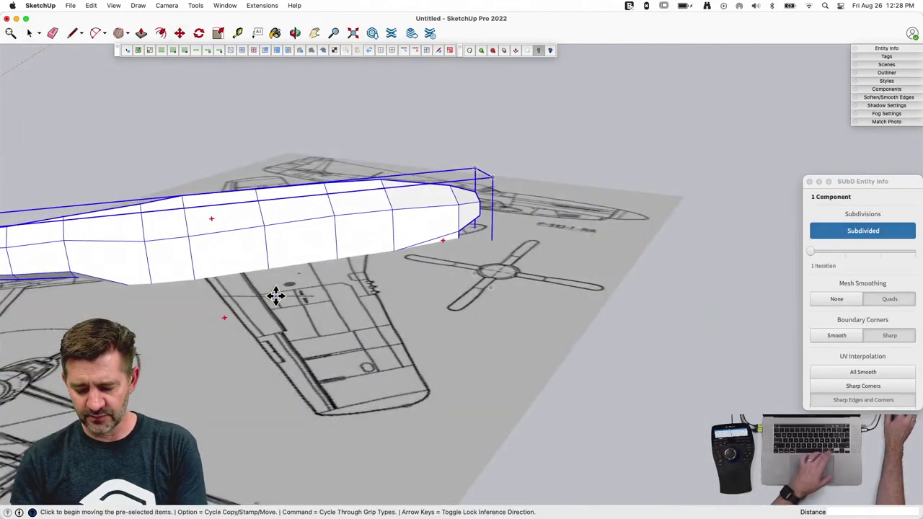
{"action": "left_click", "coordinate": [274, 294]}
{"action": "left_click", "coordinate": [270, 250]}
{"action": "middle_click_drag", "start_coordinate": [262, 227], "coordinate": [178, 210]}
{"action": "key", "text": "space"}
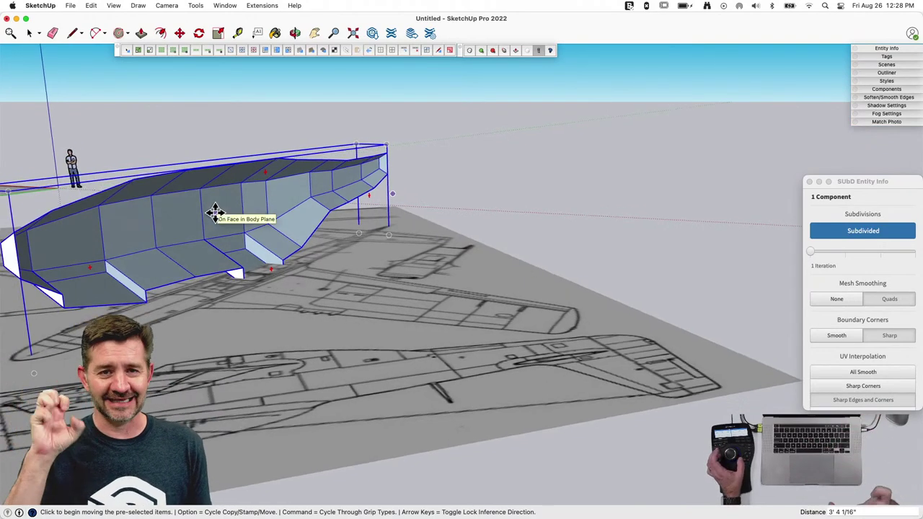
{"action": "middle_click_drag", "start_coordinate": [215, 211], "coordinate": [214, 211]}
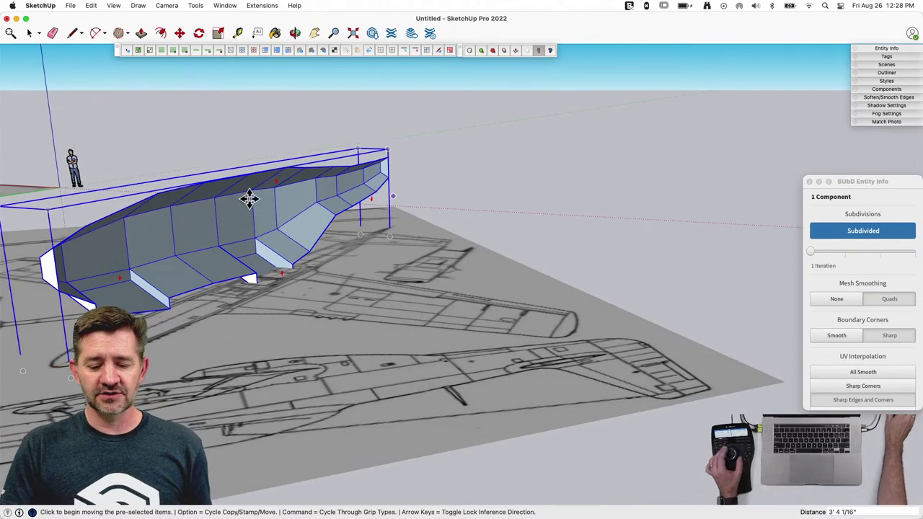
Step: Turn off hidden geometry and examine the smoothed half fuselage against the blueprint's side view
{"action": "middle_click_drag", "start_coordinate": [249, 198], "coordinate": [253, 242]}
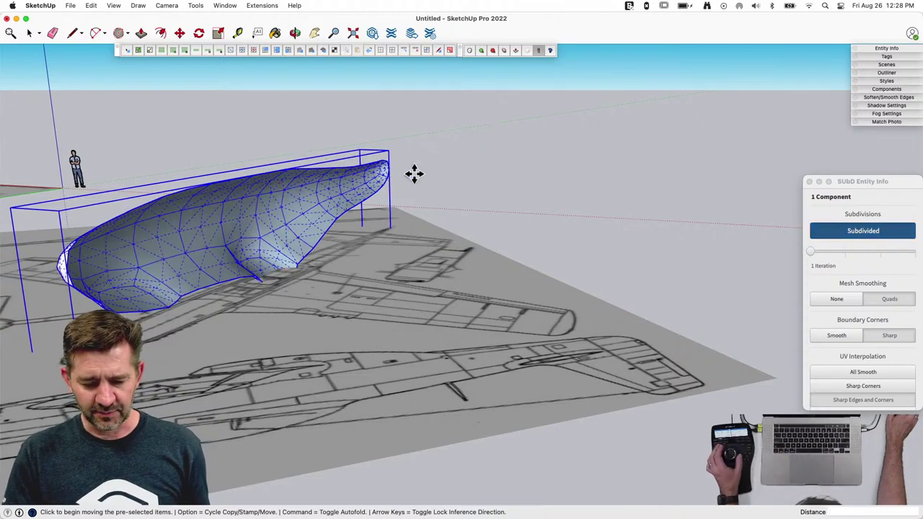
{"action": "key", "text": "space"}
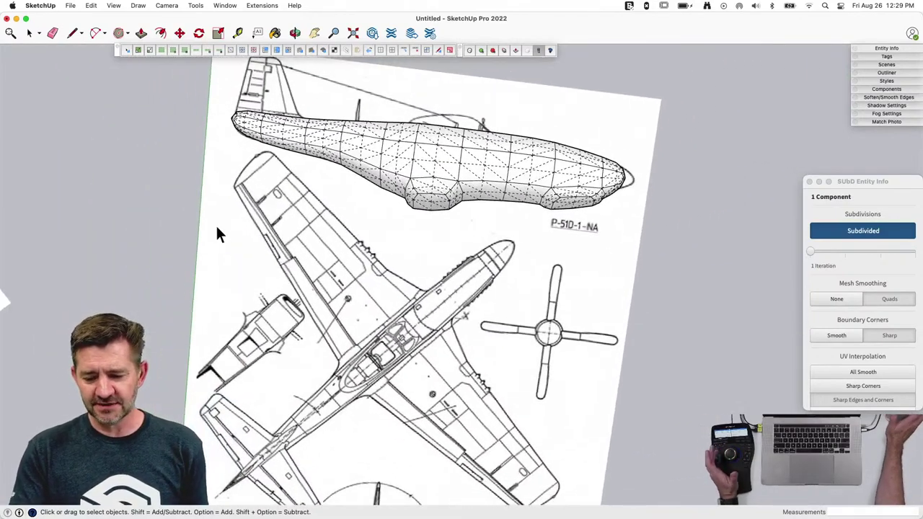
{"action": "key", "text": "alt+h"}
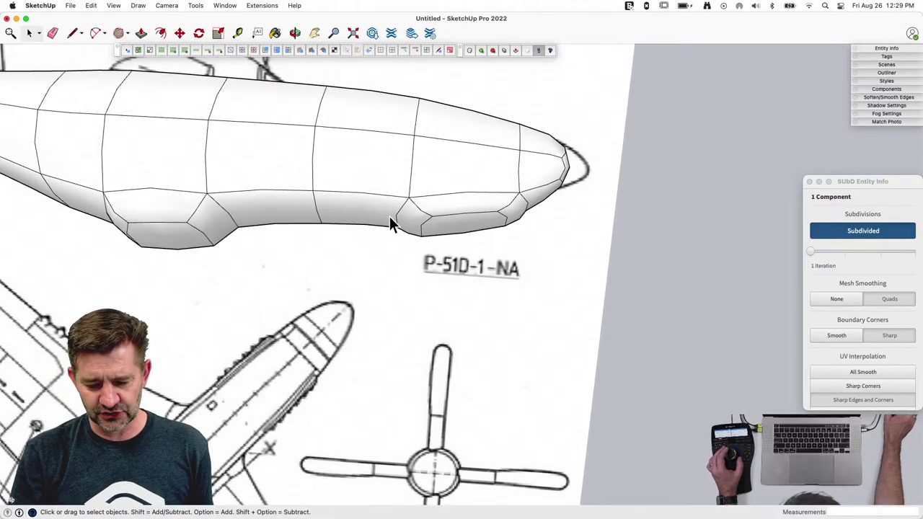
{"action": "scroll", "coordinate": [372, 219], "scroll_direction": "up", "scroll_amount": 5}
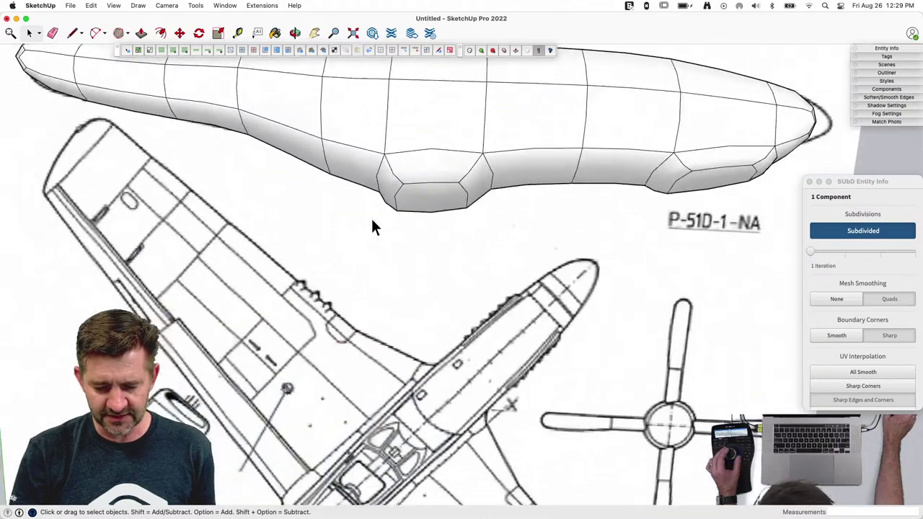
{"action": "scroll", "coordinate": [435, 214], "scroll_direction": "down", "scroll_amount": 5}
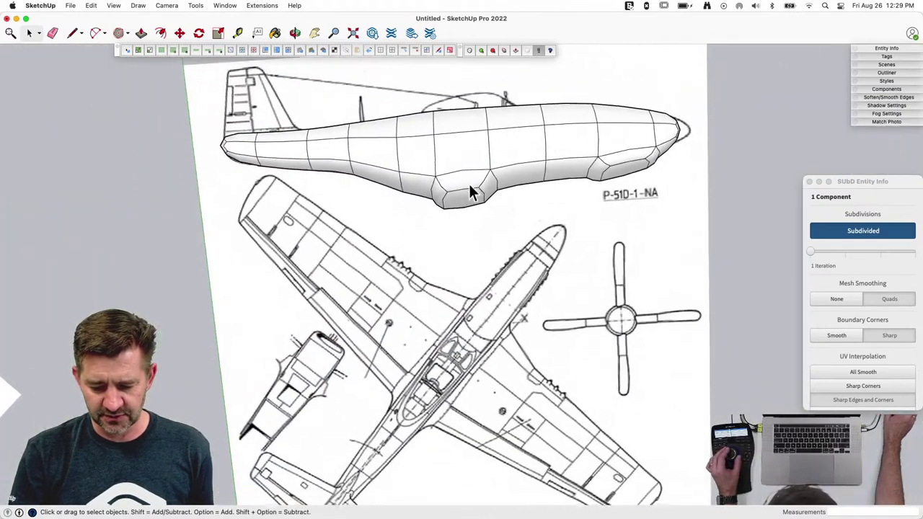
{"action": "scroll", "coordinate": [548, 180], "scroll_direction": "up", "scroll_amount": 4}
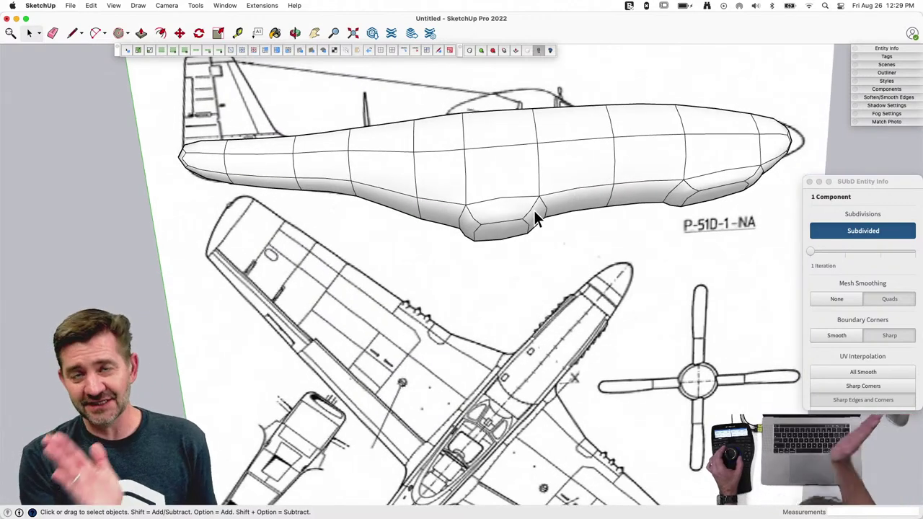
{"action": "scroll", "coordinate": [533, 210], "scroll_direction": "down", "scroll_amount": 6}
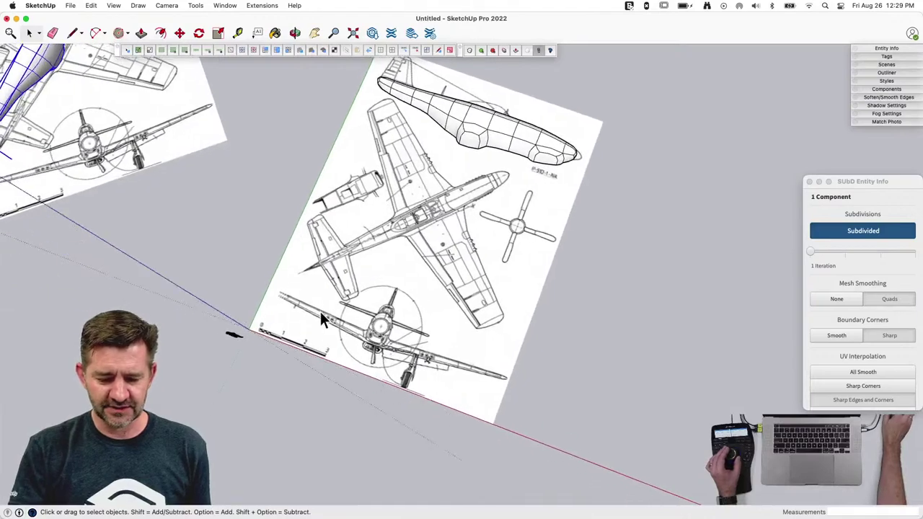
{"action": "scroll", "coordinate": [302, 305], "scroll_direction": "down", "scroll_amount": 2}
{"action": "scroll", "coordinate": [244, 180], "scroll_direction": "up", "scroll_amount": 5}
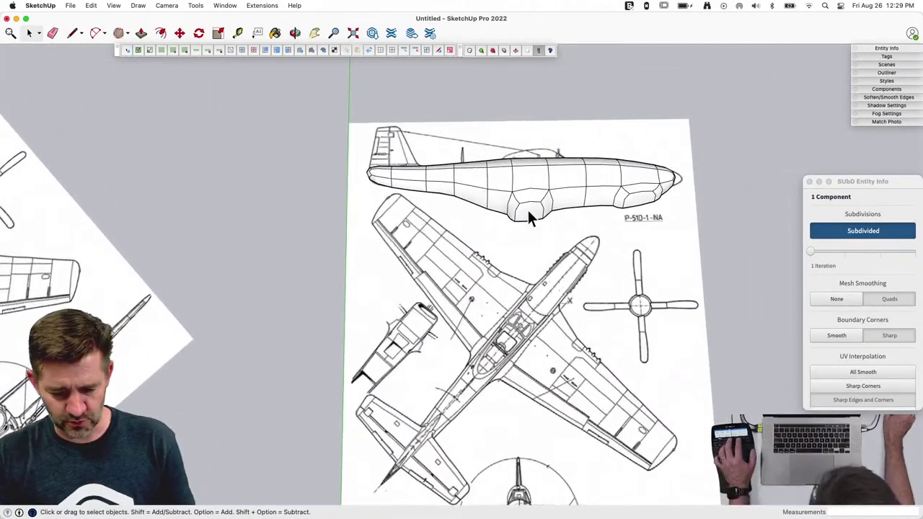
Step: Show the unsmoothed fuselage at its nose and open the component for editing
{"action": "left_click", "coordinate": [527, 210]}
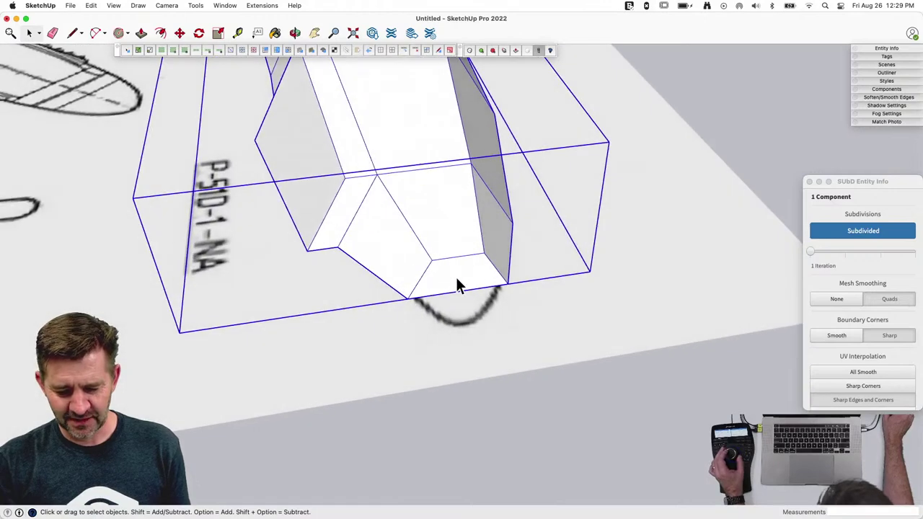
{"action": "double_click", "coordinate": [455, 280]}
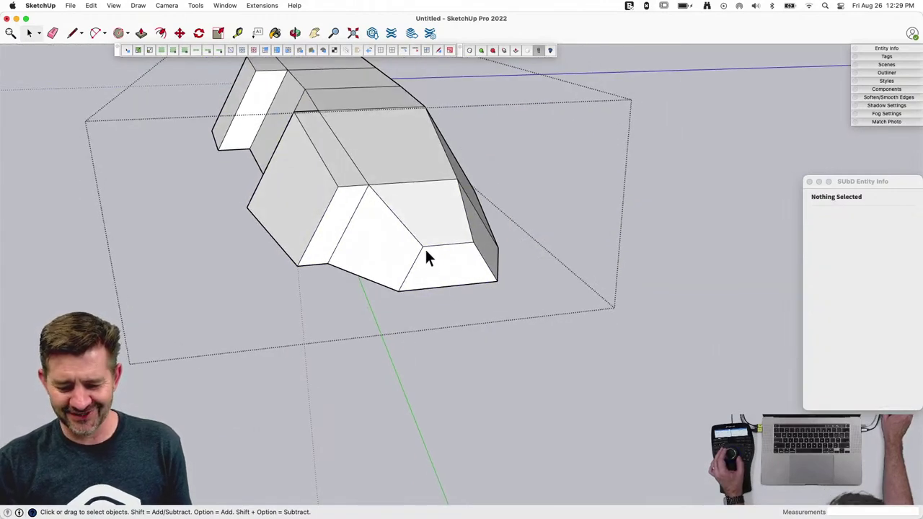
{"action": "key", "text": "l"}
{"action": "key", "text": "space"}
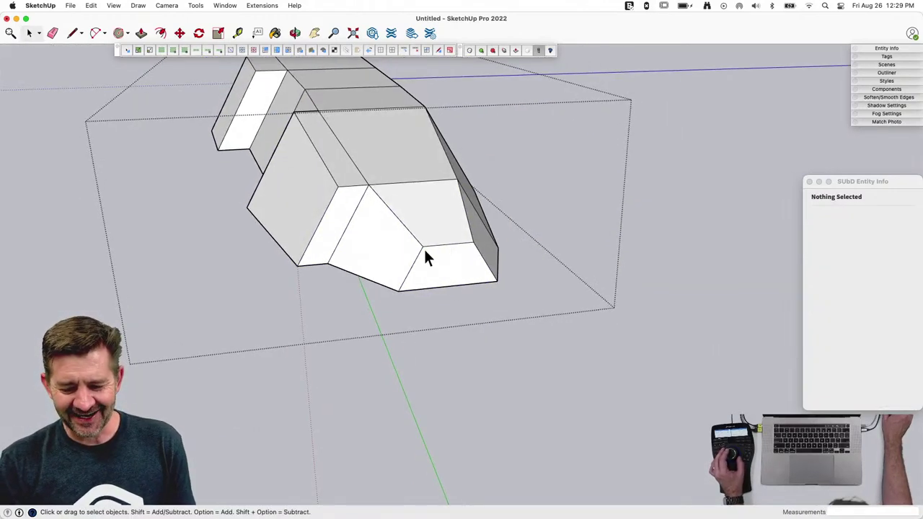
{"action": "key", "text": "l"}
{"action": "left_click", "coordinate": [424, 247]}
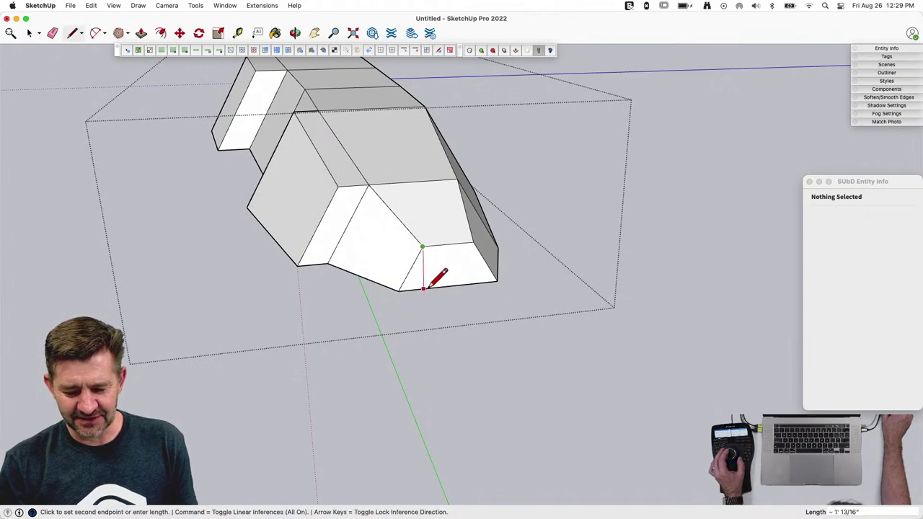
{"action": "key", "text": "space"}
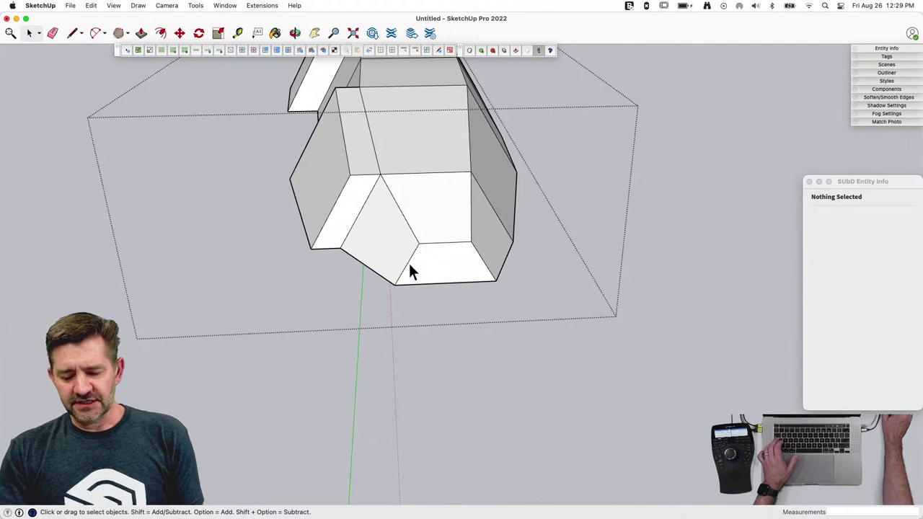
Step: Offset the three inner edges of the front nose face about 10 5/16" inward to outline a small tip face
{"action": "left_click", "coordinate": [458, 244], "text": "shift"}
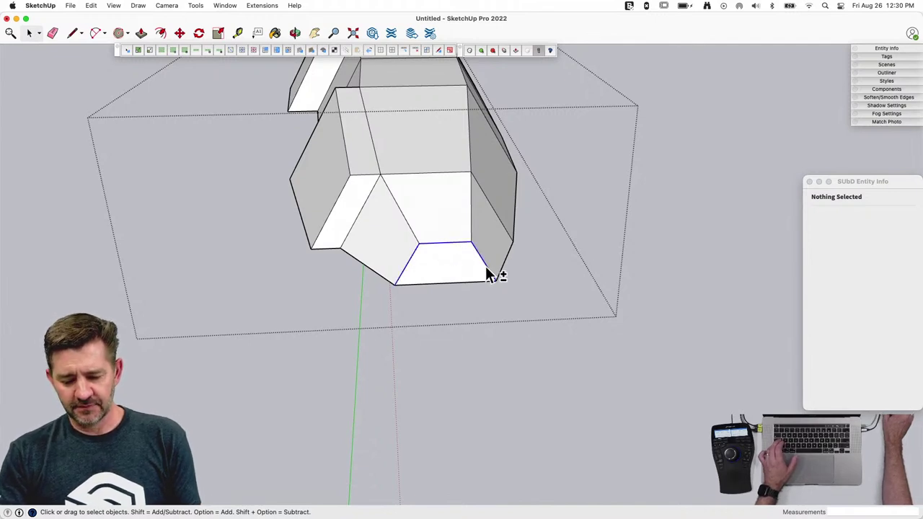
{"action": "left_click", "coordinate": [486, 266], "text": "shift"}
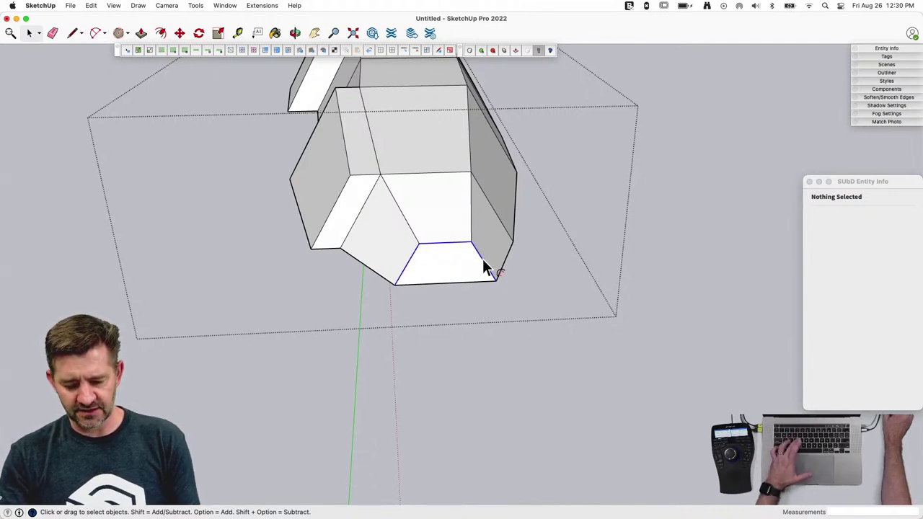
{"action": "key", "text": "f"}
{"action": "left_click", "coordinate": [481, 260]}
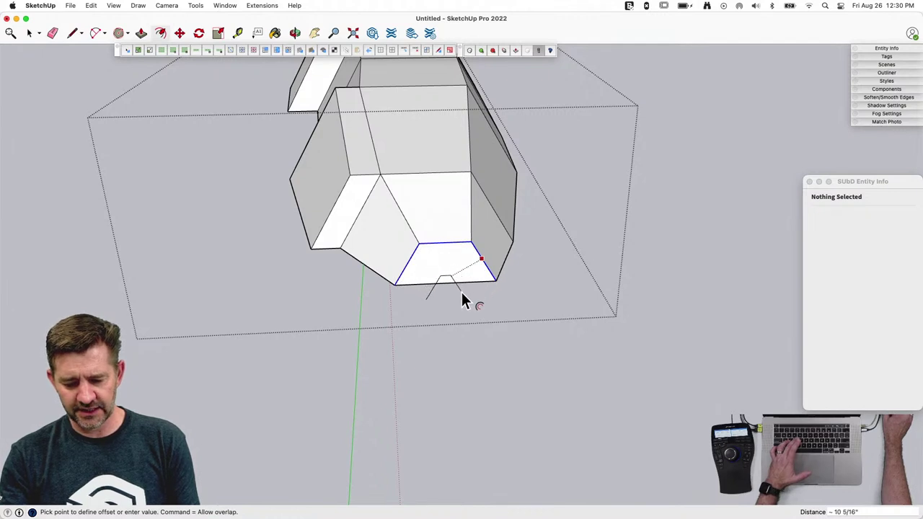
{"action": "key", "text": "e"}
Step: Draw lines joining the front nose face's two inner corners to the matching corners of the small offset outline
{"action": "key", "text": "l"}
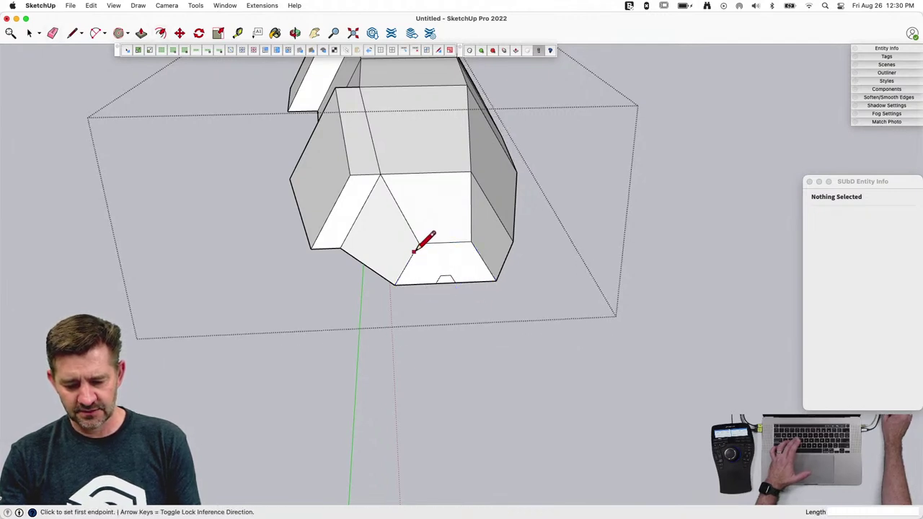
{"action": "left_click", "coordinate": [419, 244]}
{"action": "left_click", "coordinate": [440, 276]}
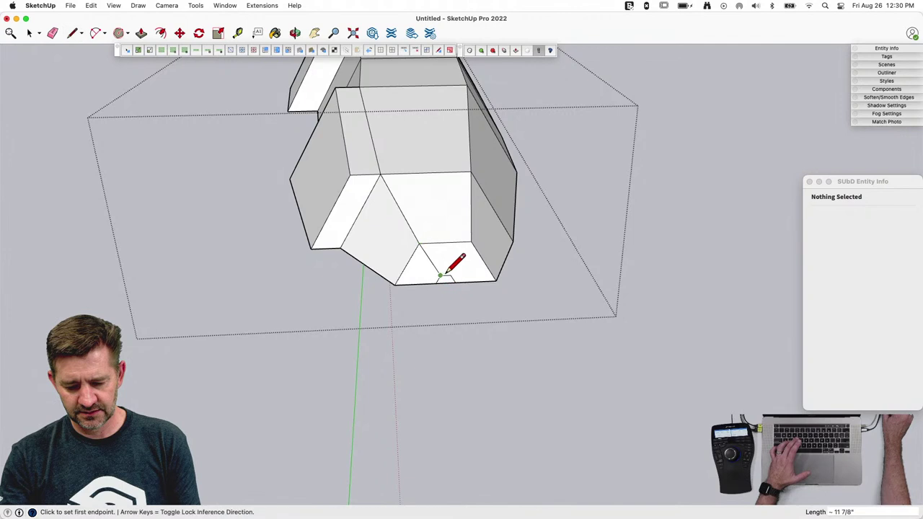
{"action": "left_click", "coordinate": [450, 275]}
{"action": "left_click", "coordinate": [470, 244]}
{"action": "key", "text": "space"}
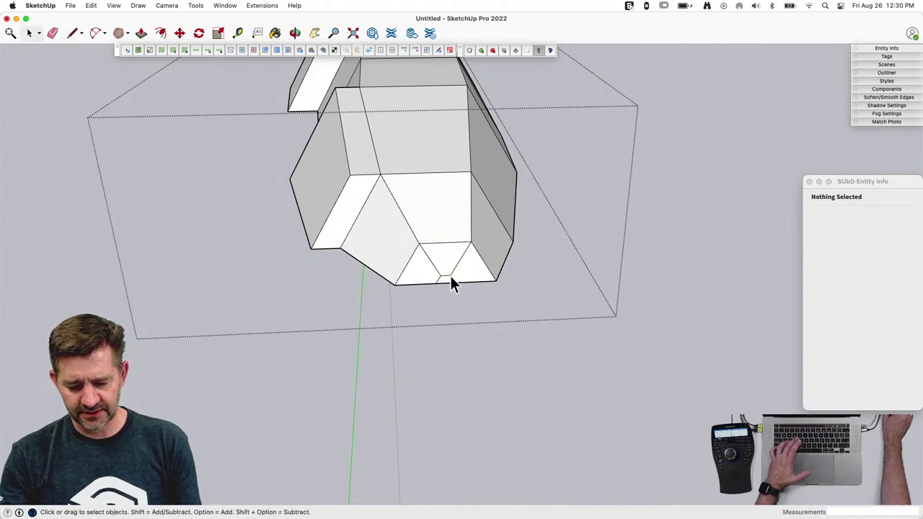
Step: Move the small tip face forward along the green axis about 1' 6 1/2" to form the spinner, and preview its subdivision
{"action": "left_click", "coordinate": [445, 279]}
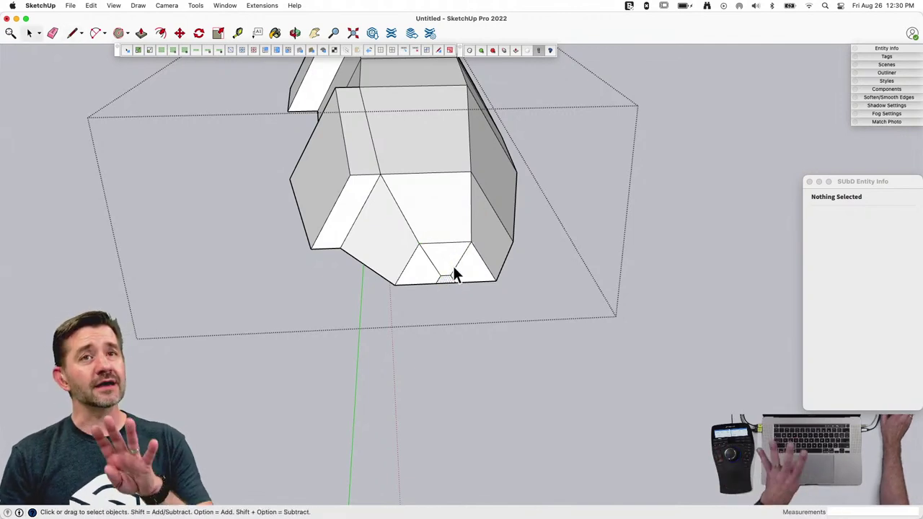
{"action": "key", "text": "m"}
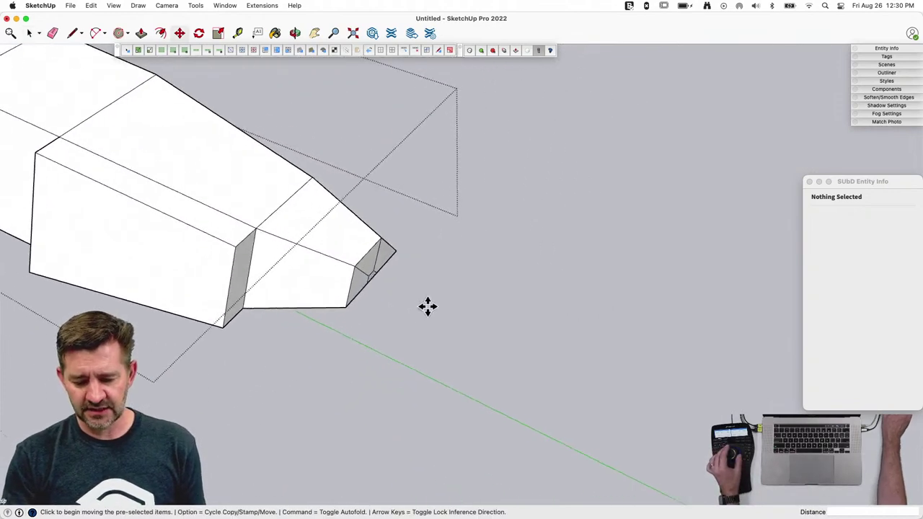
{"action": "left_click", "coordinate": [395, 300]}
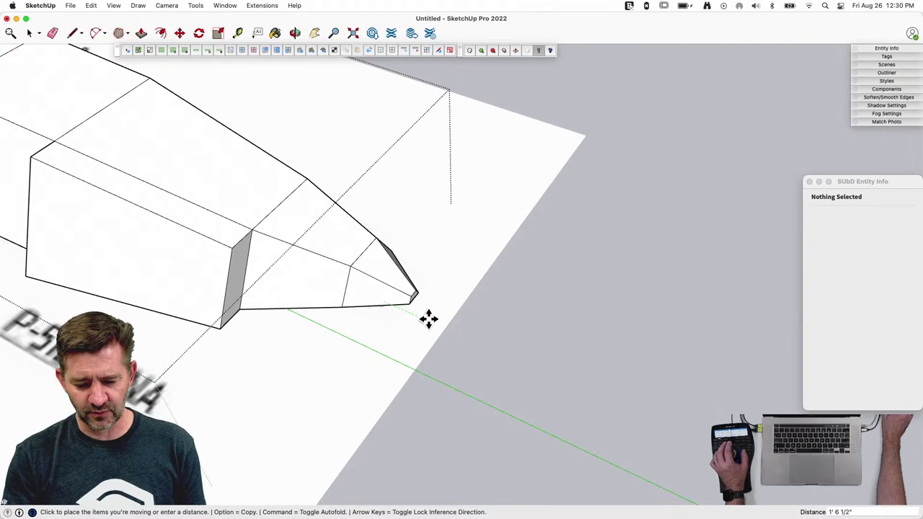
{"action": "left_click", "coordinate": [429, 320]}
{"action": "key", "text": "space"}
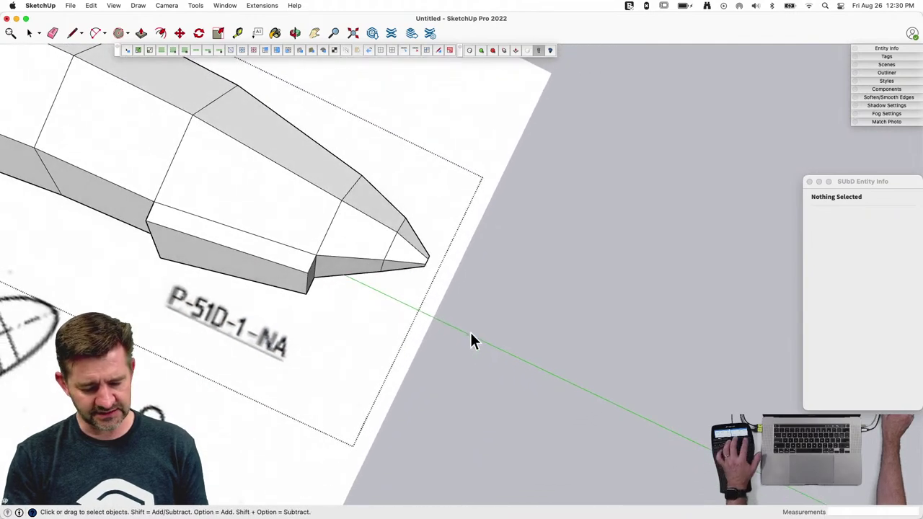
{"action": "key", "text": "Tab"}
{"action": "key", "text": "Tab"}
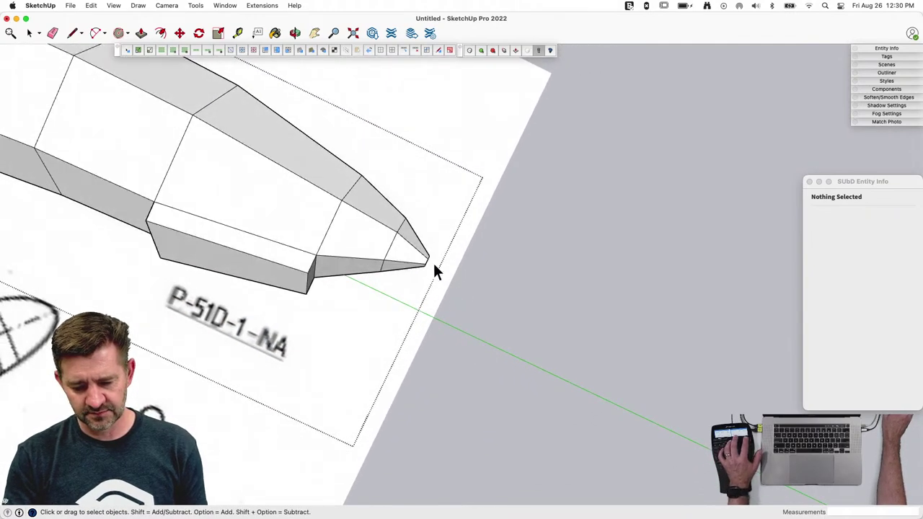
Step: Select the spinner's small tip face and shift it slightly, checking the smoothed nose against the blueprint outline
{"action": "left_click_drag", "start_coordinate": [423, 245], "coordinate": [433, 280]}
{"action": "key", "text": "m"}
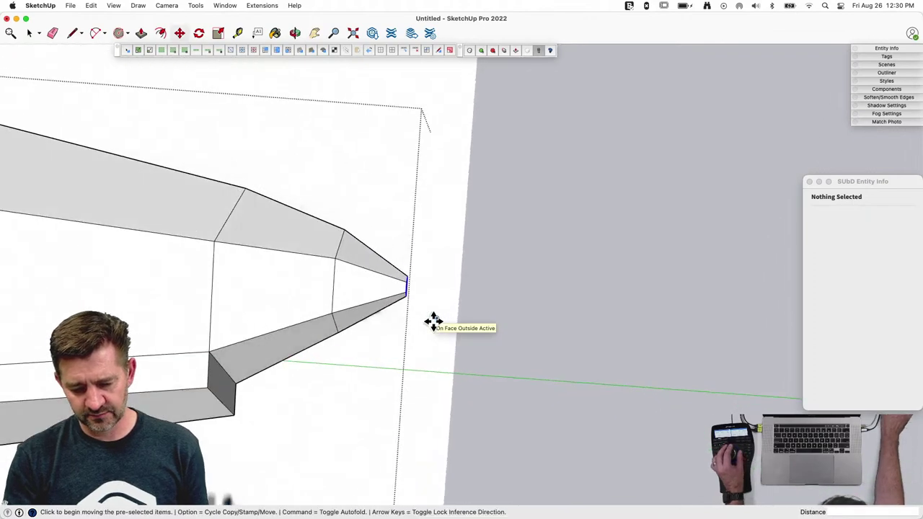
{"action": "left_click", "coordinate": [432, 321]}
{"action": "left_click", "coordinate": [423, 321]}
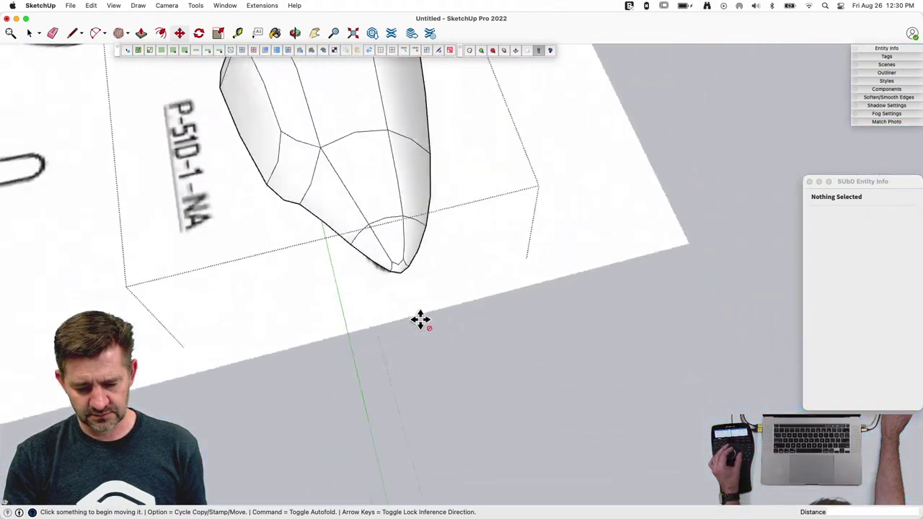
Step: Reselect the spinner's tip face, fine-tune its position against the blueprint's nose, and turn subdivision on to check the whole fuselage
{"action": "key", "text": "space"}
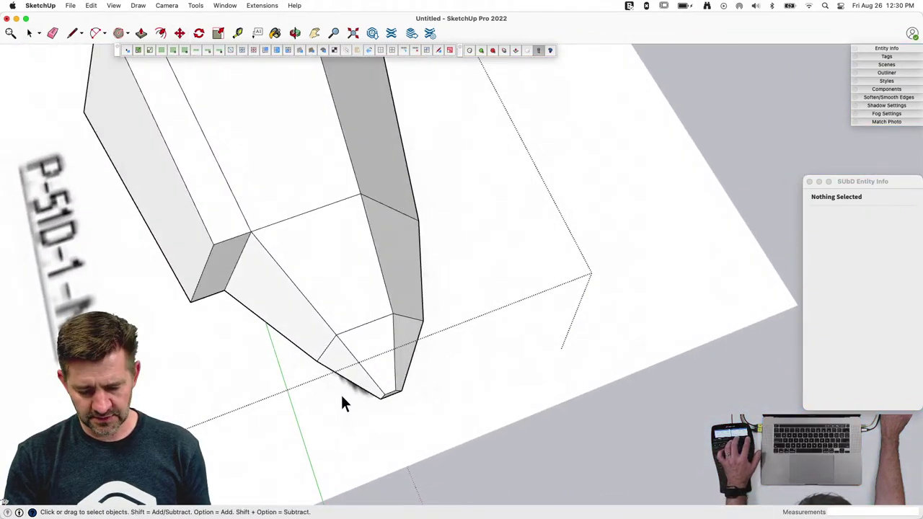
{"action": "left_click_drag", "start_coordinate": [340, 372], "coordinate": [412, 414]}
{"action": "key", "text": "m"}
{"action": "left_click", "coordinate": [447, 436]}
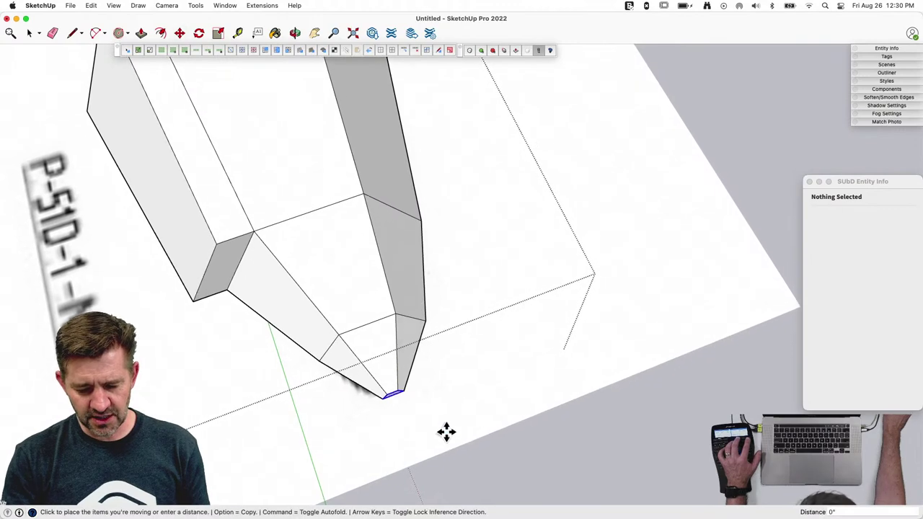
{"action": "left_click", "coordinate": [445, 431]}
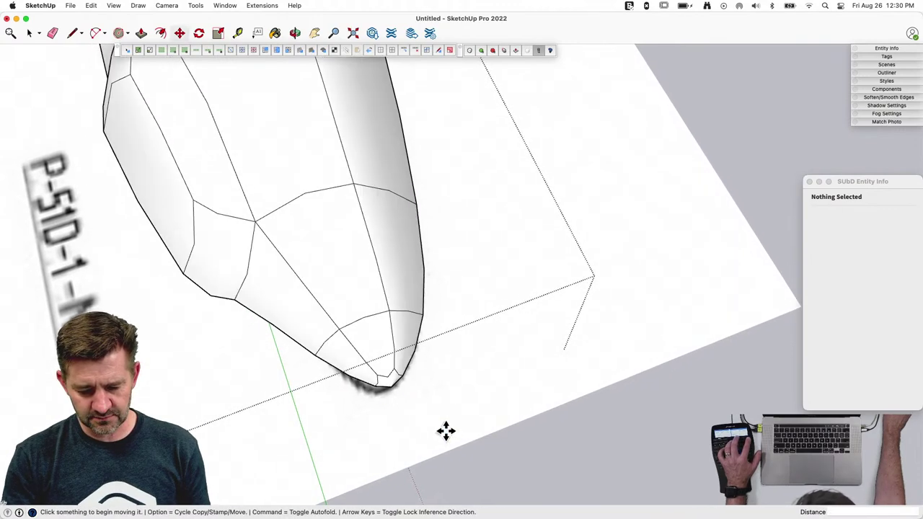
{"action": "key", "text": "space"}
{"action": "scroll", "coordinate": [445, 432], "scroll_direction": "down", "scroll_amount": 15}
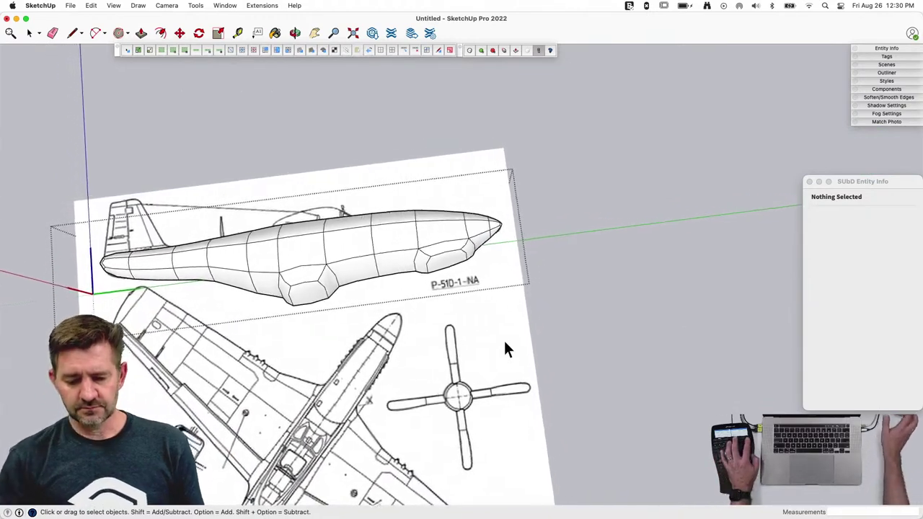
Step: Switch to Visualize, review its mouse and keystroke display settings, close the window and return to SketchUp
{"action": "mouse_move", "coordinate": [5, 275]}
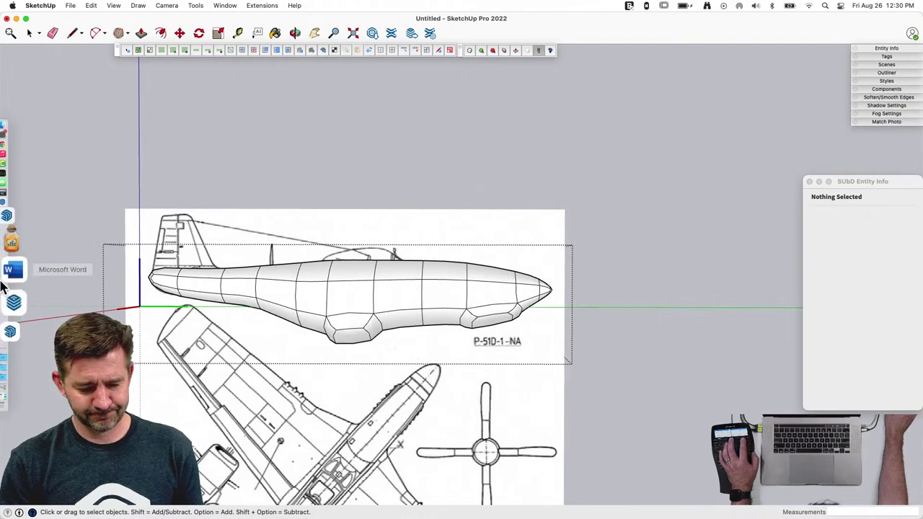
{"action": "left_click", "coordinate": [27, 229]}
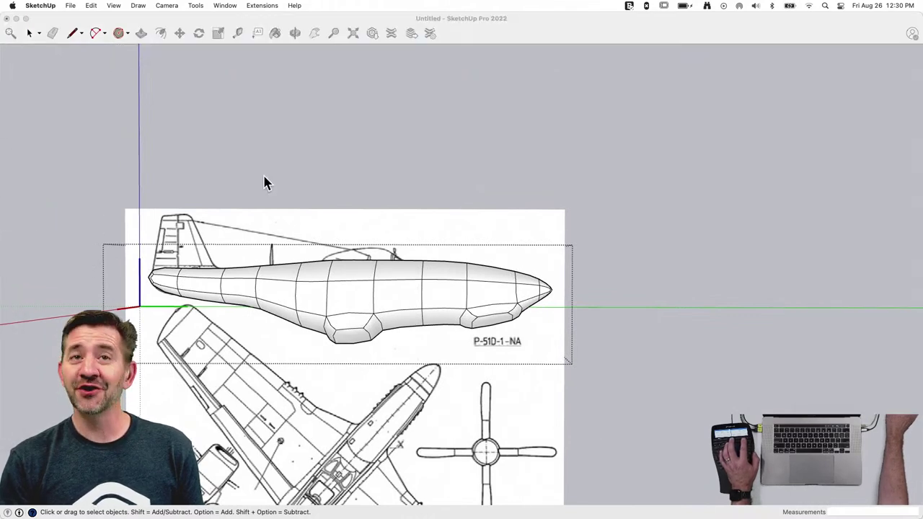
{"action": "left_click", "coordinate": [482, 97]}
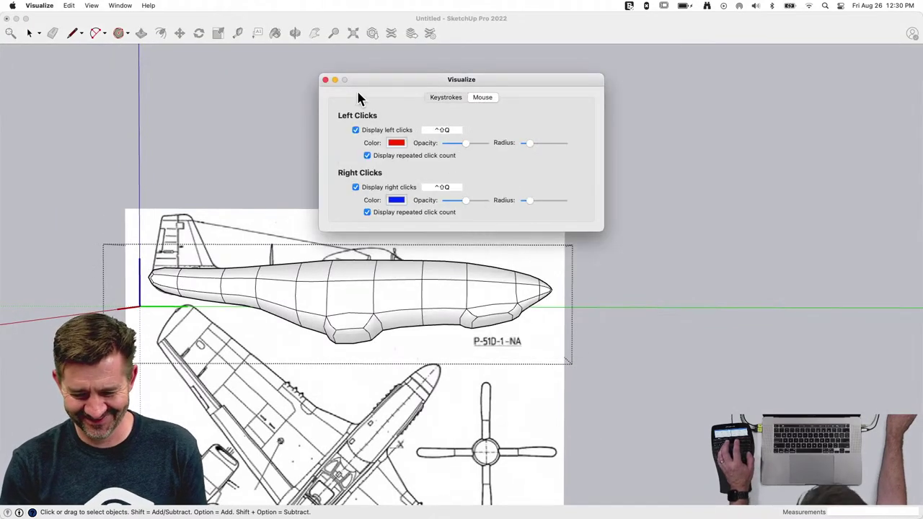
{"action": "left_click", "coordinate": [447, 98]}
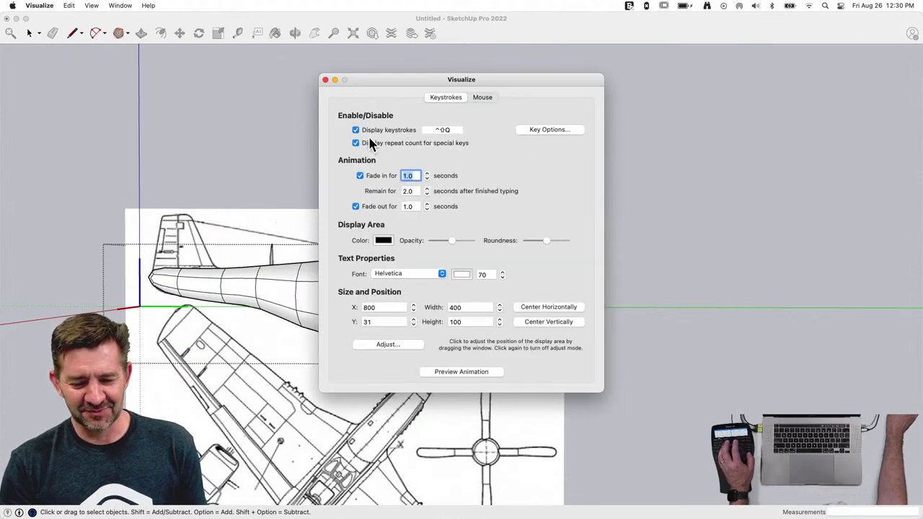
{"action": "left_click", "coordinate": [325, 80]}
{"action": "left_click", "coordinate": [630, 262]}
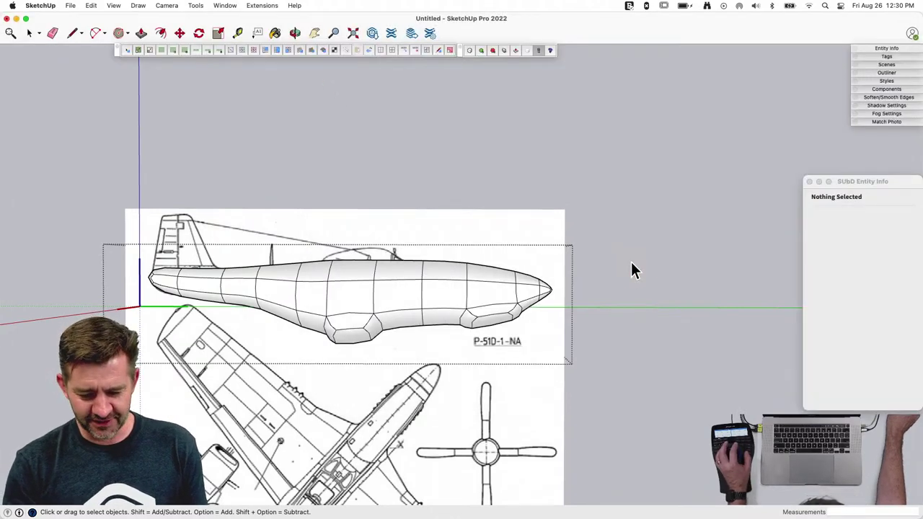
Step: Toggle subdivision off and on repeatedly to compare the control mesh and smoothed fuselage against the blueprint's side view
{"action": "key", "text": "u"}
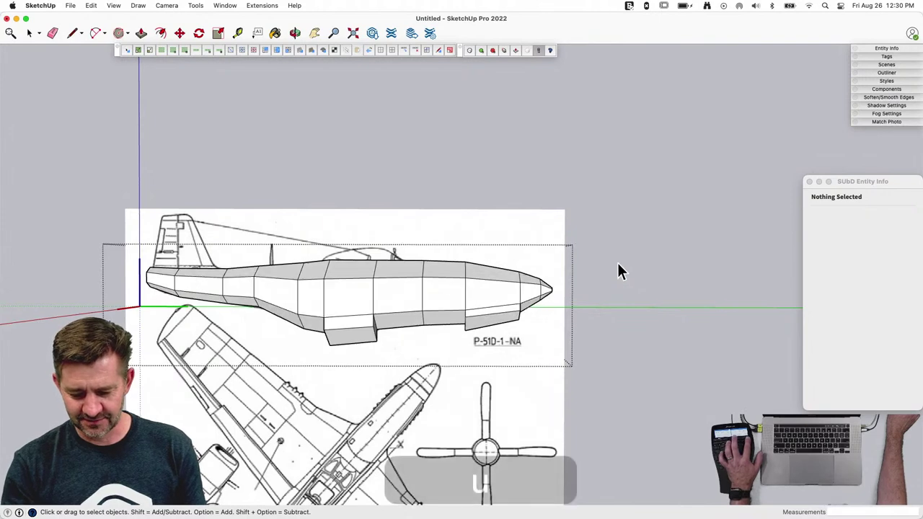
{"action": "key", "text": "u"}
{"action": "key", "text": "u"}
{"action": "key", "text": "u"}
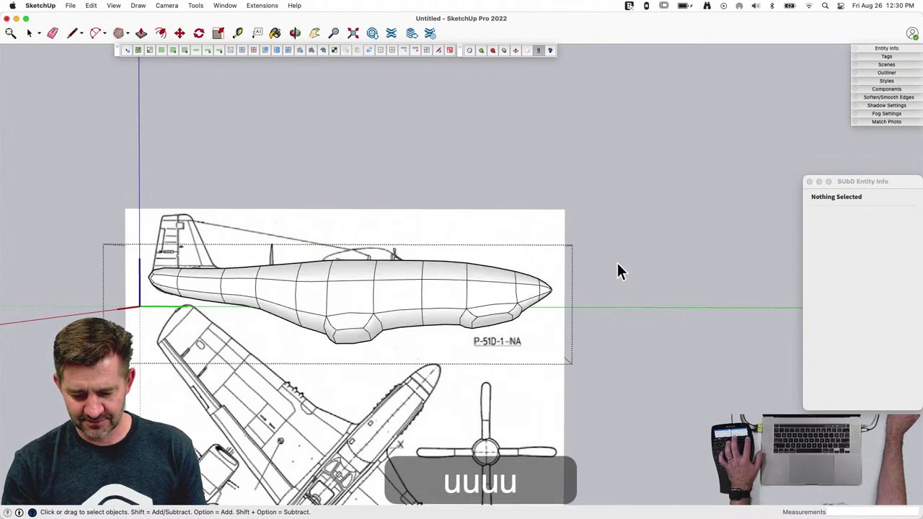
{"action": "key", "text": "u"}
{"action": "key", "text": "u"}
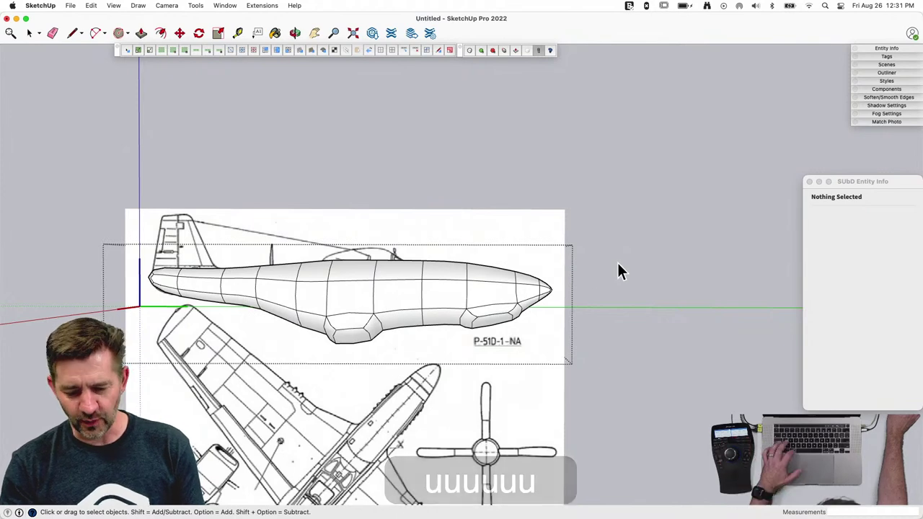
Step: Save the model to the Desktop as Mustang.skp
{"action": "key", "text": "super+s"}
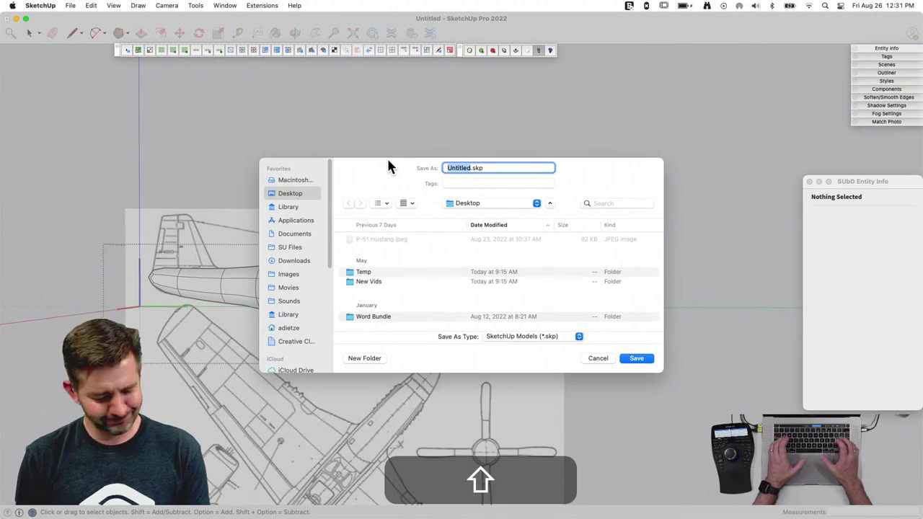
{"action": "type", "text": "Mustang"}
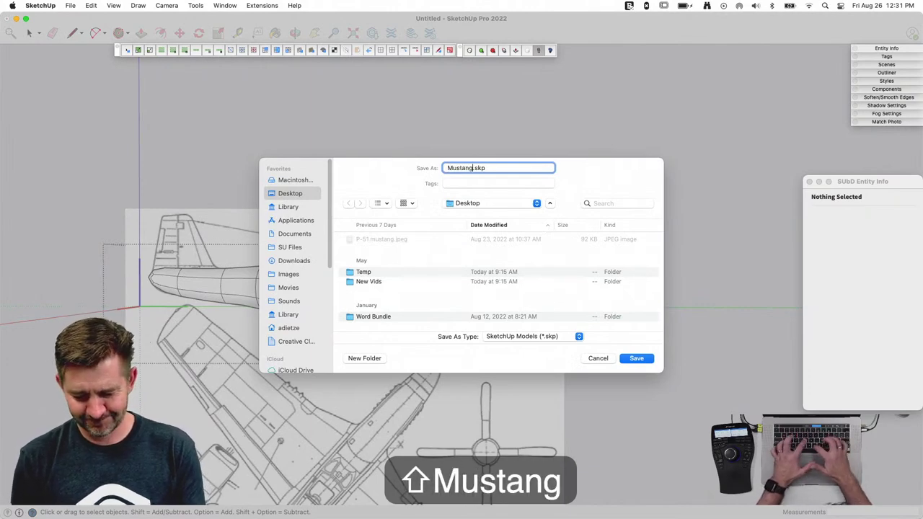
{"action": "left_click", "coordinate": [641, 363]}
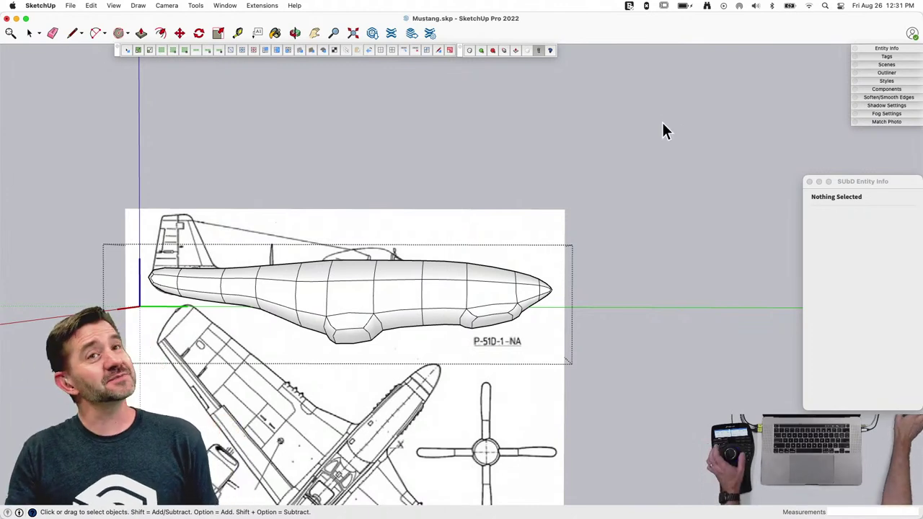
Step: Turn subdivision off and use Vertex Tools to move the chin intake's lower rear edge about 7 1/2" up toward the fuselage underside
{"action": "middle_click_drag", "start_coordinate": [754, 384], "coordinate": [654, 304]}
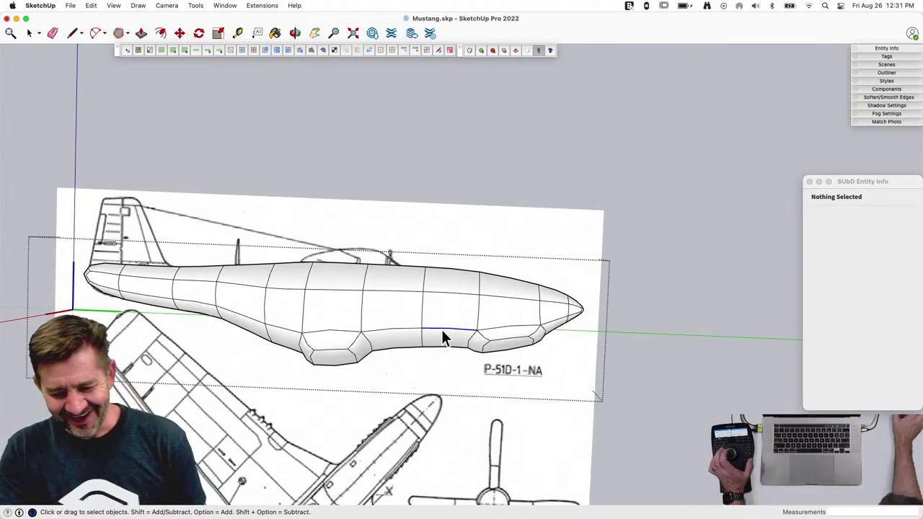
{"action": "key", "text": "u"}
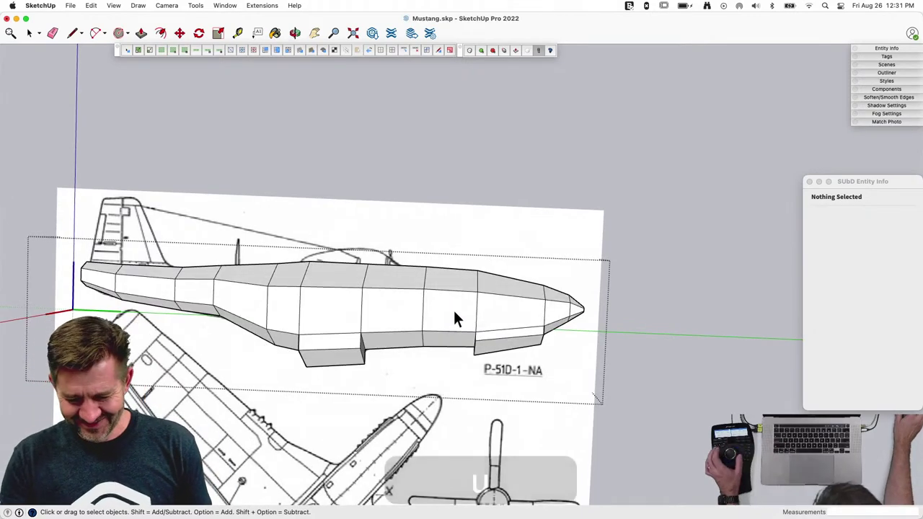
{"action": "key", "text": "space"}
{"action": "scroll", "coordinate": [473, 359], "scroll_direction": "up", "scroll_amount": 6}
{"action": "scroll", "coordinate": [485, 350], "scroll_direction": "up", "scroll_amount": 4}
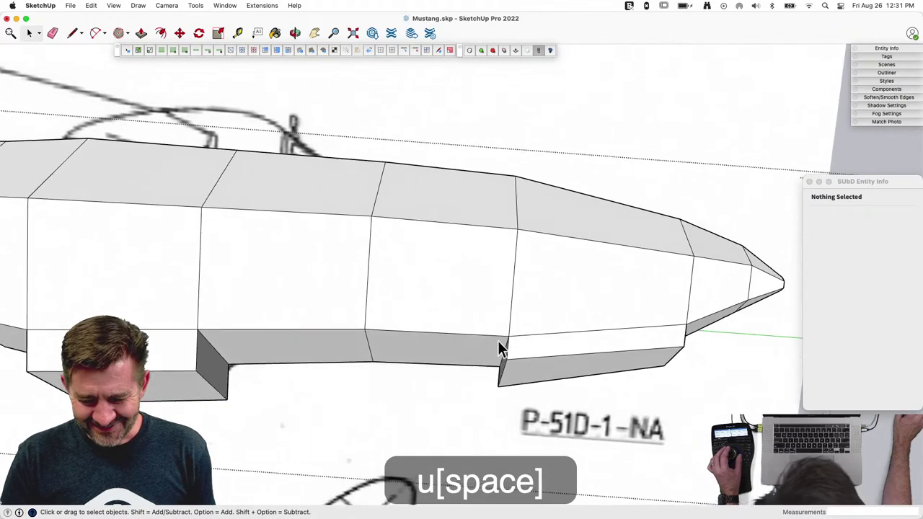
{"action": "left_click", "coordinate": [500, 388]}
{"action": "middle_click_drag", "start_coordinate": [501, 389], "coordinate": [523, 382]}
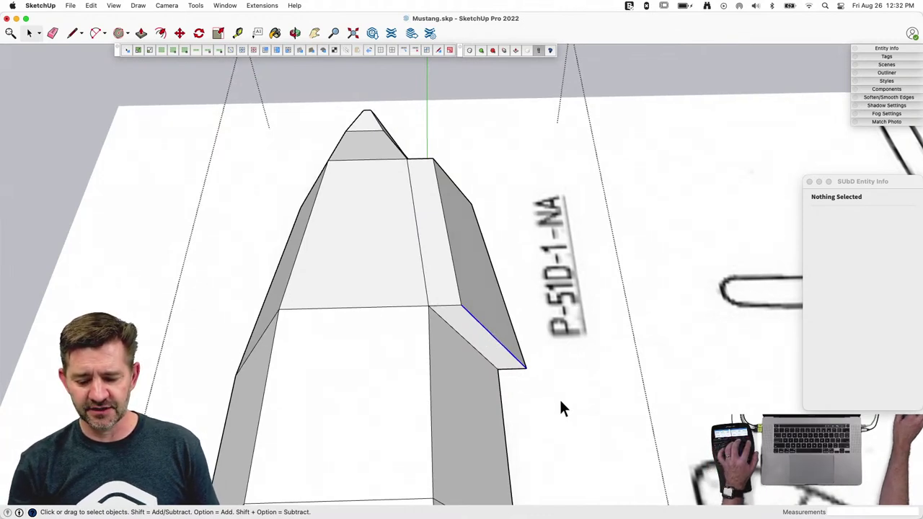
{"action": "key", "text": "v"}
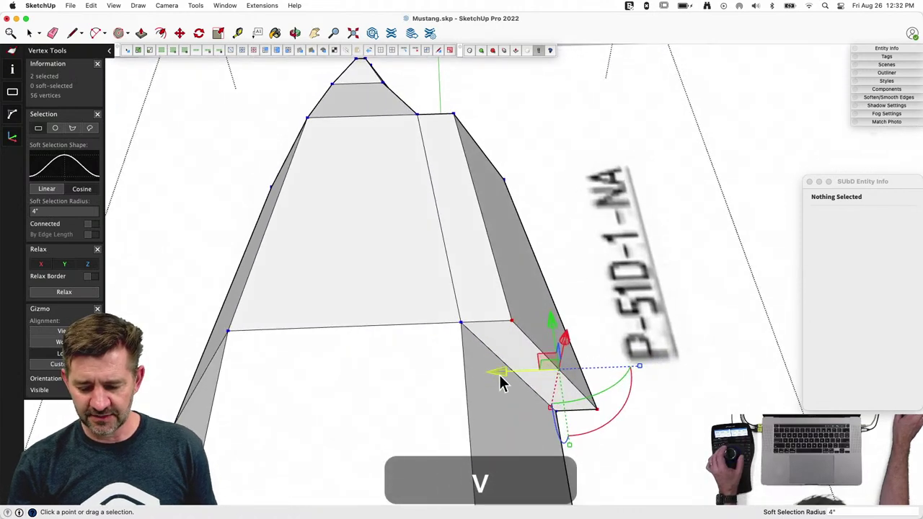
{"action": "left_click_drag", "start_coordinate": [499, 375], "coordinate": [465, 382]}
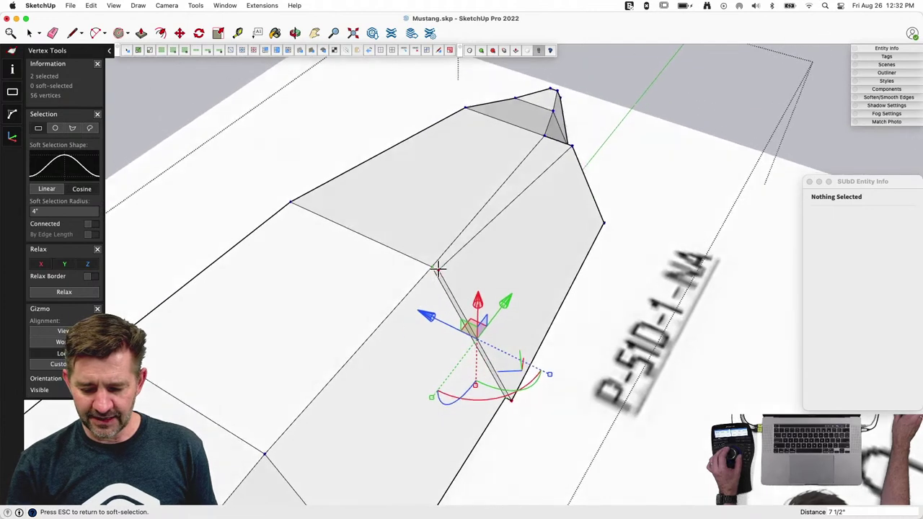
Step: Shift the fuselage edge adjoining the chin intake's rear about 5 7/8" toward the tail with Vertex Tools, and clear the selection
{"action": "key", "text": "space"}
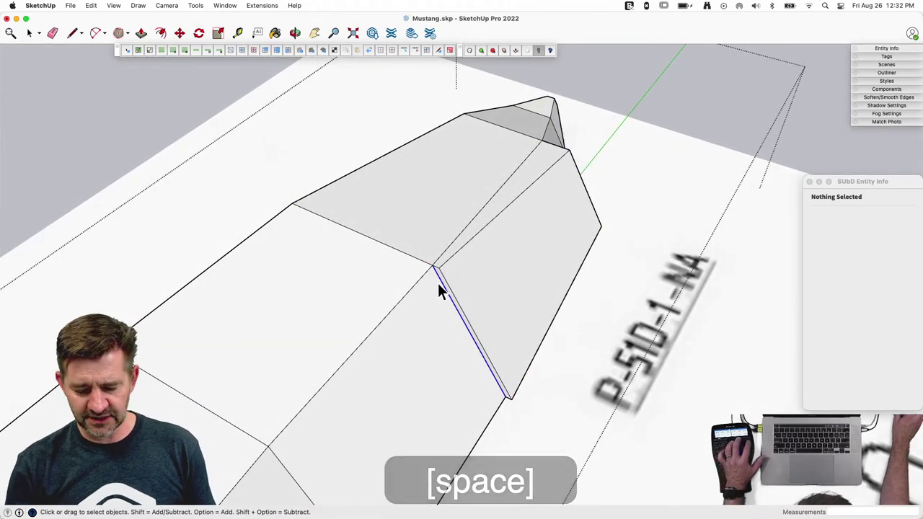
{"action": "key", "text": "v"}
{"action": "left_click_drag", "start_coordinate": [502, 303], "coordinate": [484, 319]}
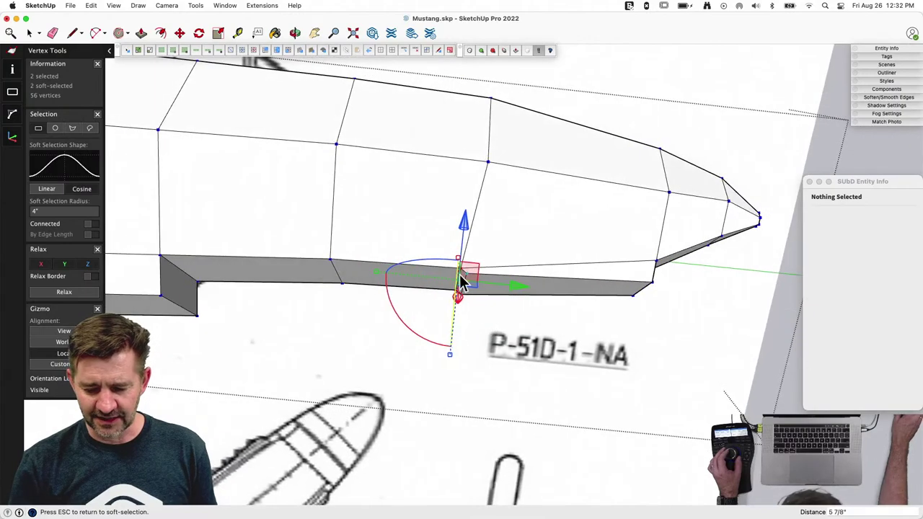
{"action": "middle_click_drag", "start_coordinate": [514, 279], "coordinate": [431, 205]}
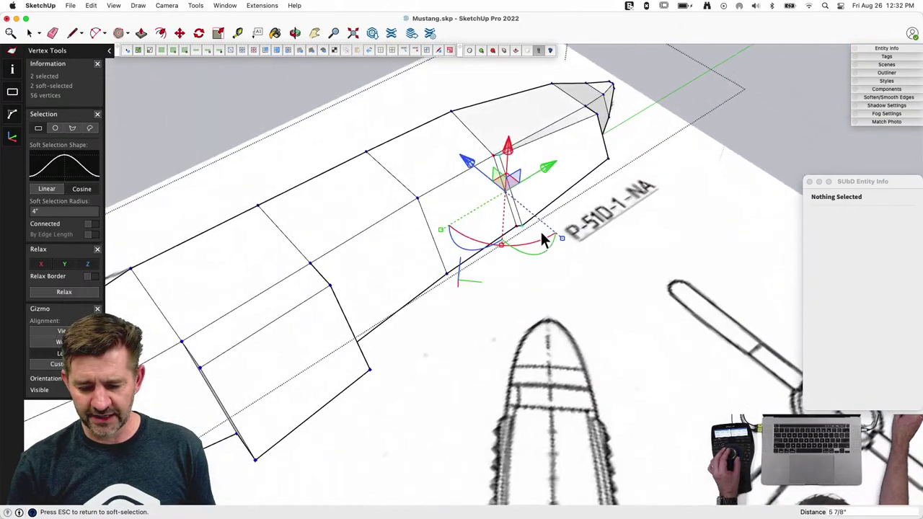
{"action": "left_click", "coordinate": [652, 241]}
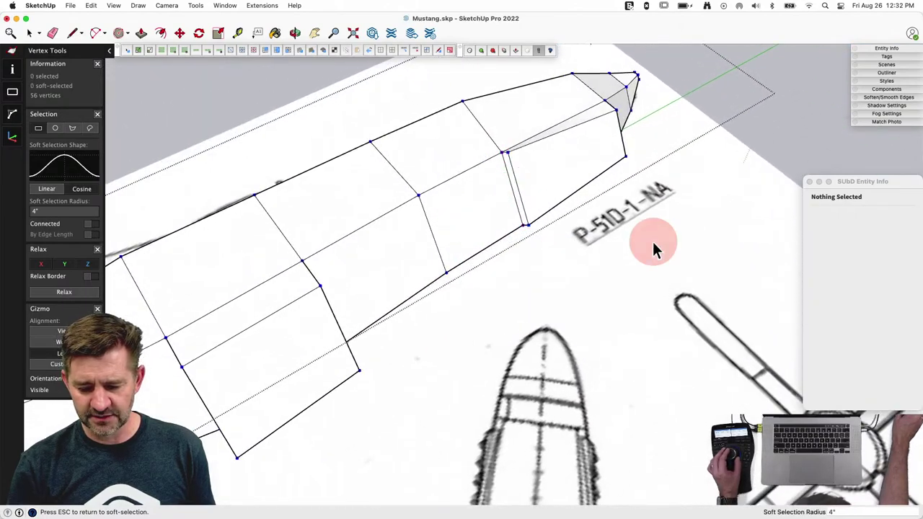
Step: Turn subdivision on, leave vertex editing and close the component to check the smoothed chin intake against the blueprint
{"action": "key", "text": "t"}
{"action": "key", "text": "u"}
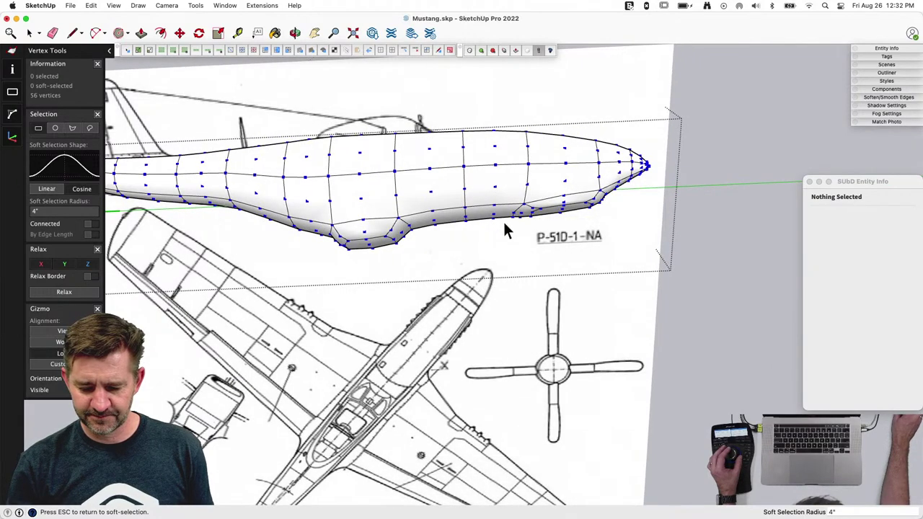
{"action": "scroll", "coordinate": [606, 245], "scroll_direction": "down", "scroll_amount": 5}
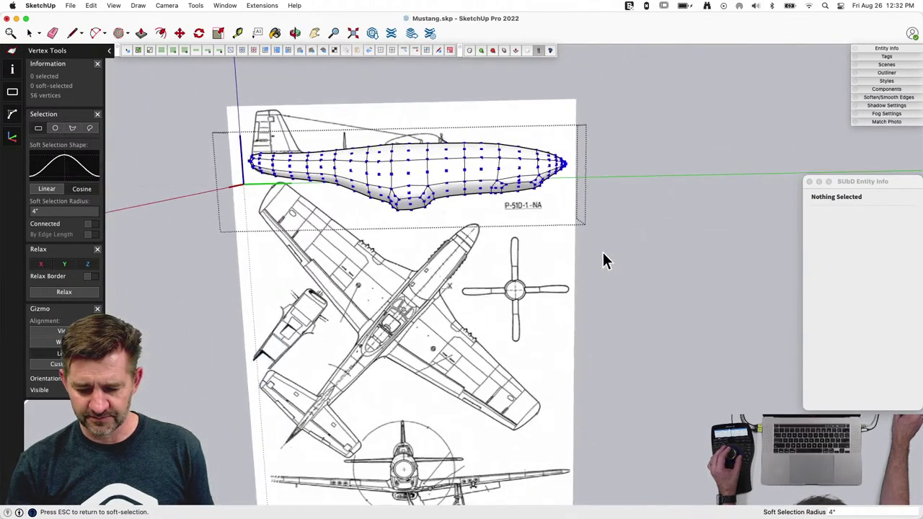
{"action": "key", "text": "space"}
{"action": "scroll", "coordinate": [604, 261], "scroll_direction": "up", "scroll_amount": 5}
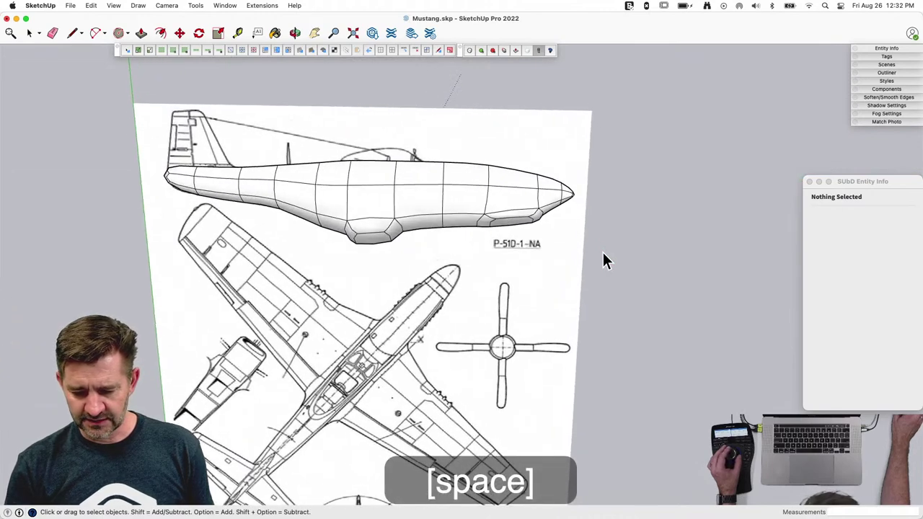
{"action": "scroll", "coordinate": [581, 253], "scroll_direction": "up", "scroll_amount": 3}
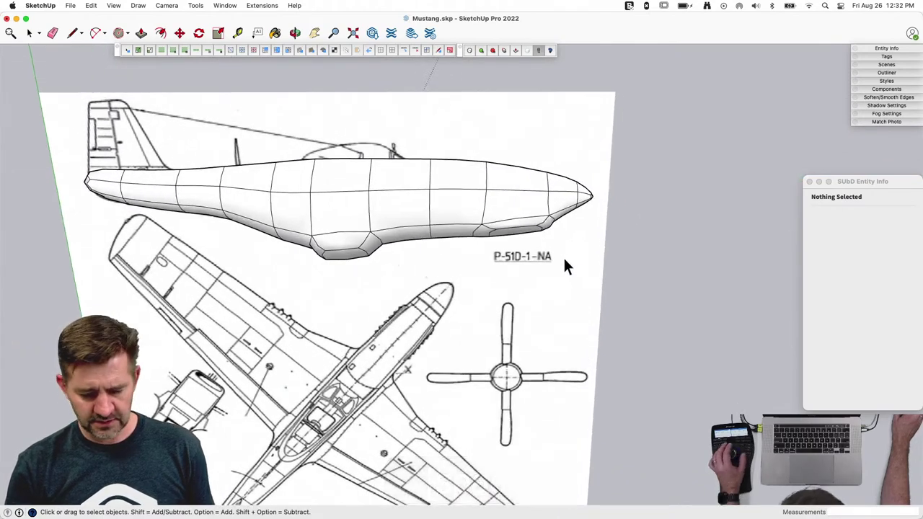
{"action": "scroll", "coordinate": [567, 264], "scroll_direction": "down", "scroll_amount": 3}
{"action": "scroll", "coordinate": [583, 281], "scroll_direction": "down", "scroll_amount": 2}
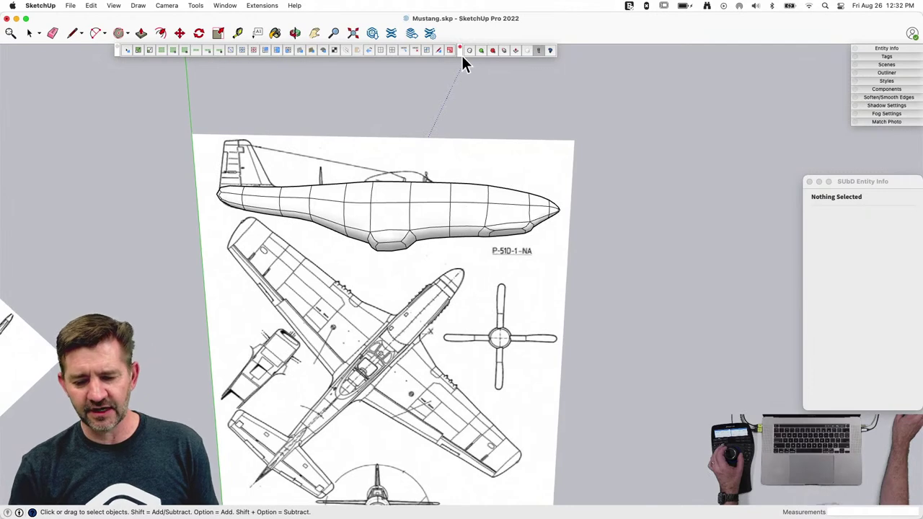
Step: Toggle the edge lines of the subdivided mesh off and inspect the smooth fuselage surface from the nose
{"action": "left_click", "coordinate": [527, 51]}
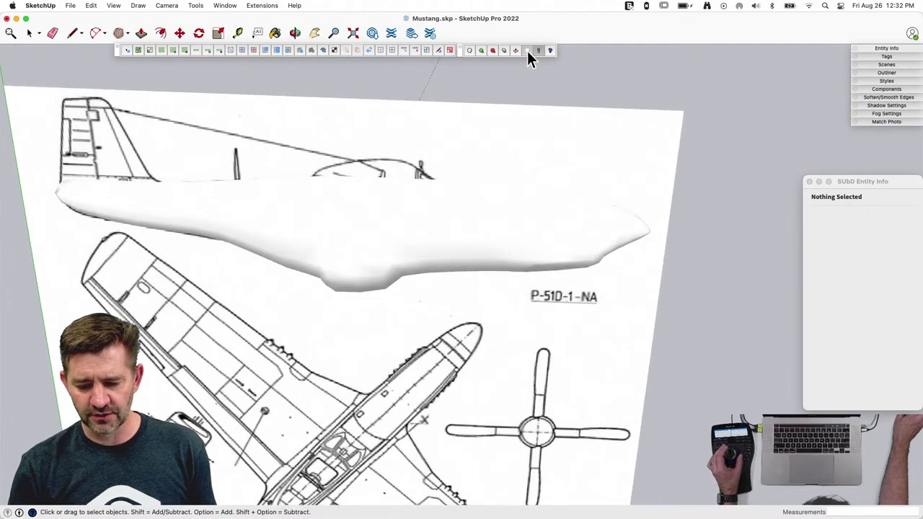
{"action": "left_click", "coordinate": [527, 50]}
{"action": "left_click", "coordinate": [526, 50]}
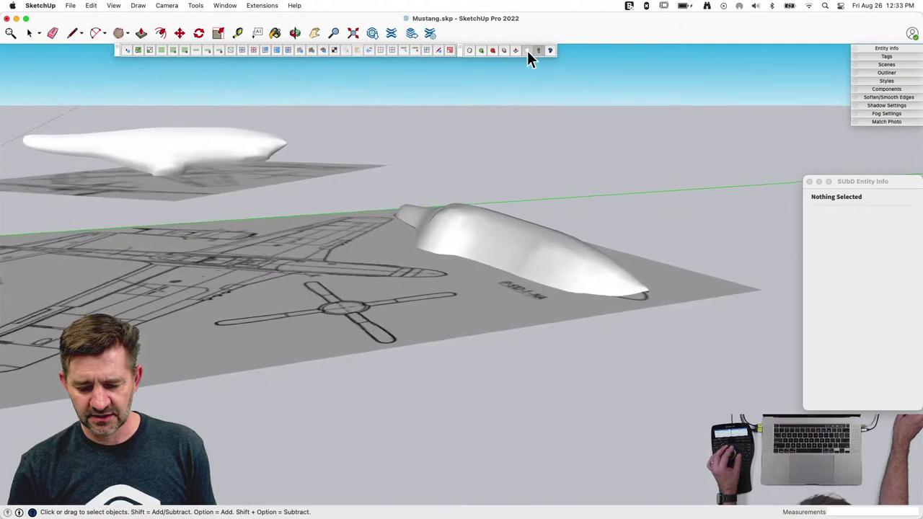
{"action": "key", "text": "super+3"}
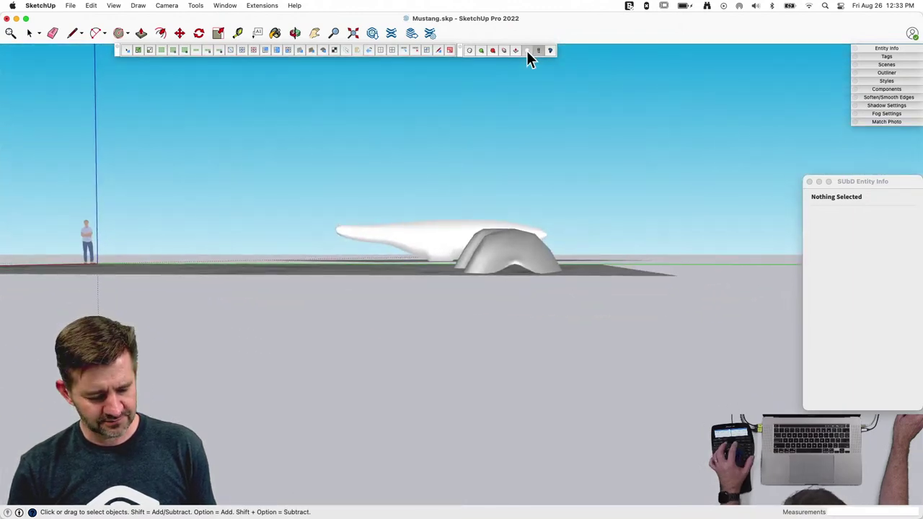
Step: Turn off the fuselage component's subdivision, open it for editing and select the geometry at the spinner's tip
{"action": "left_click", "coordinate": [512, 249]}
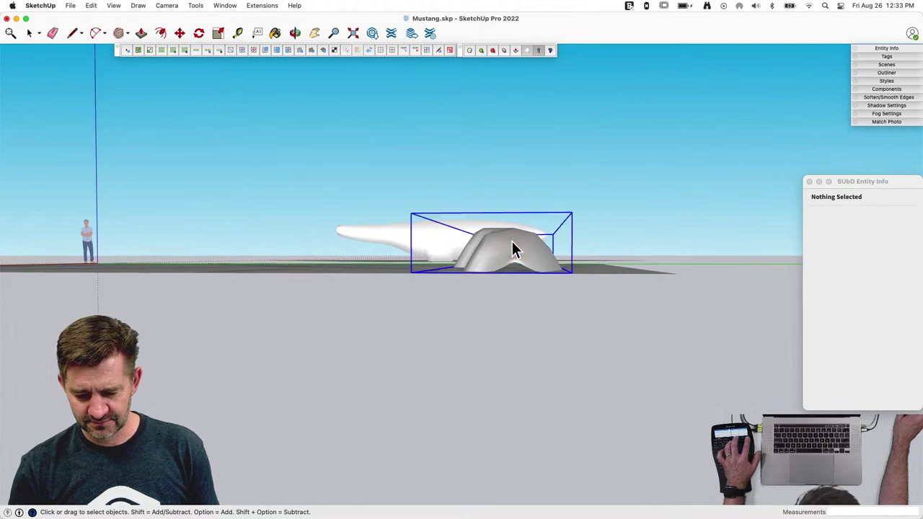
{"action": "key", "text": "u"}
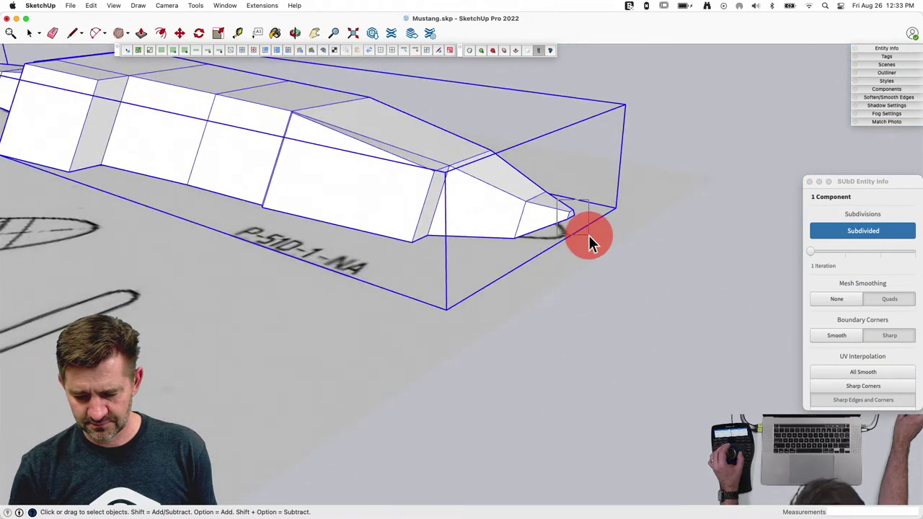
{"action": "left_click_drag", "start_coordinate": [588, 235], "coordinate": [589, 236]}
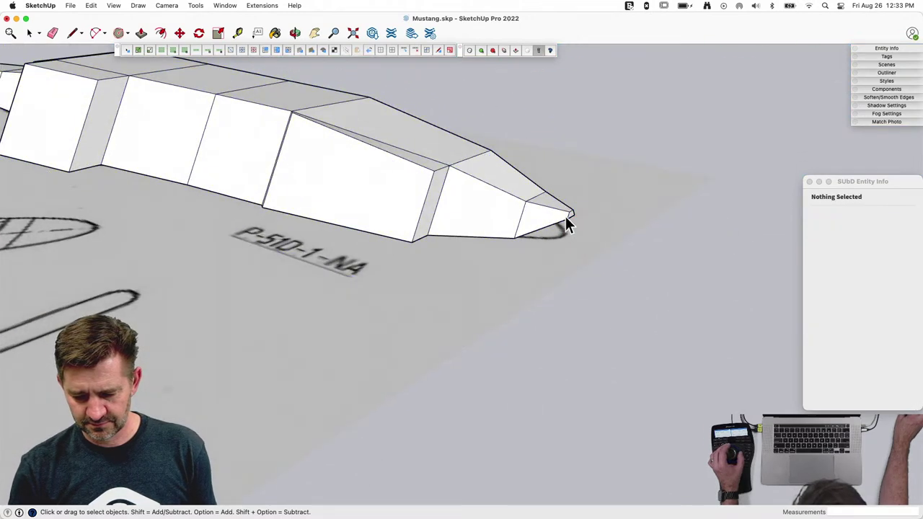
{"action": "double_click", "coordinate": [561, 214]}
{"action": "left_click_drag", "start_coordinate": [552, 198], "coordinate": [596, 242]}
{"action": "key", "text": "m"}
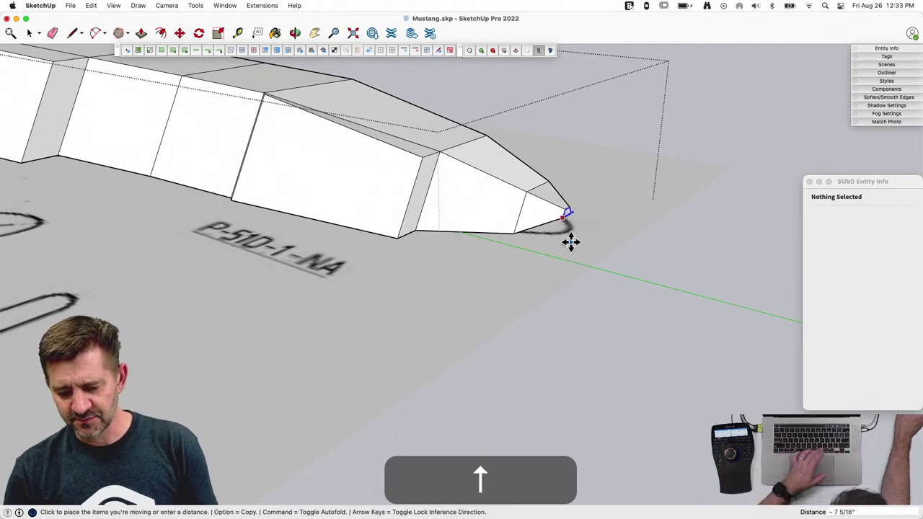
{"action": "key", "text": "space"}
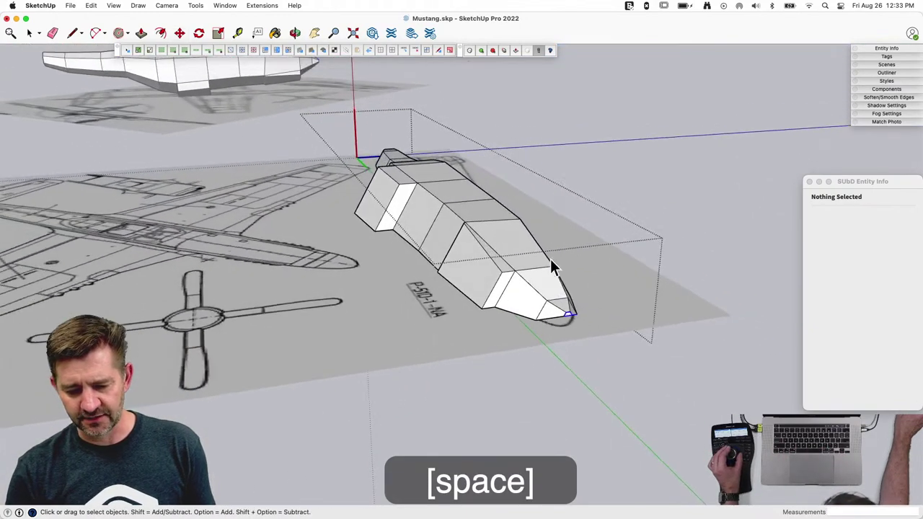
{"action": "key", "text": "m"}
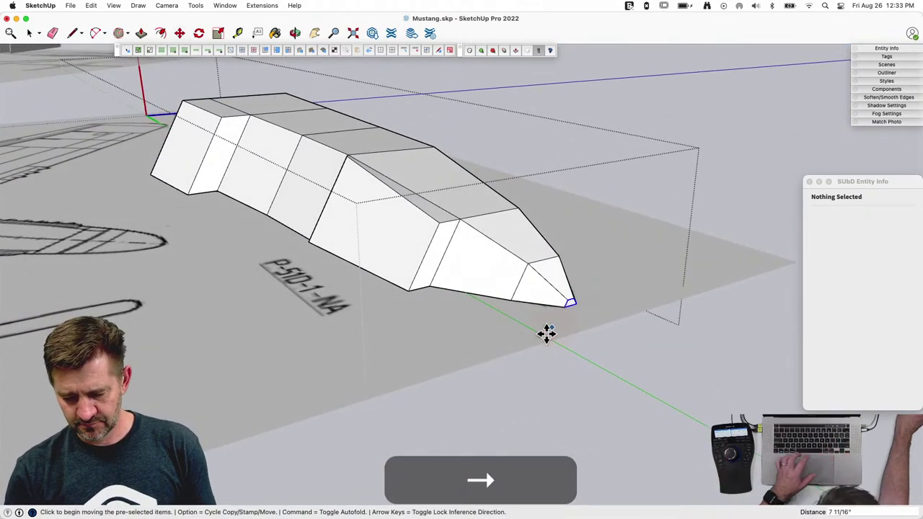
{"action": "key", "text": "space"}
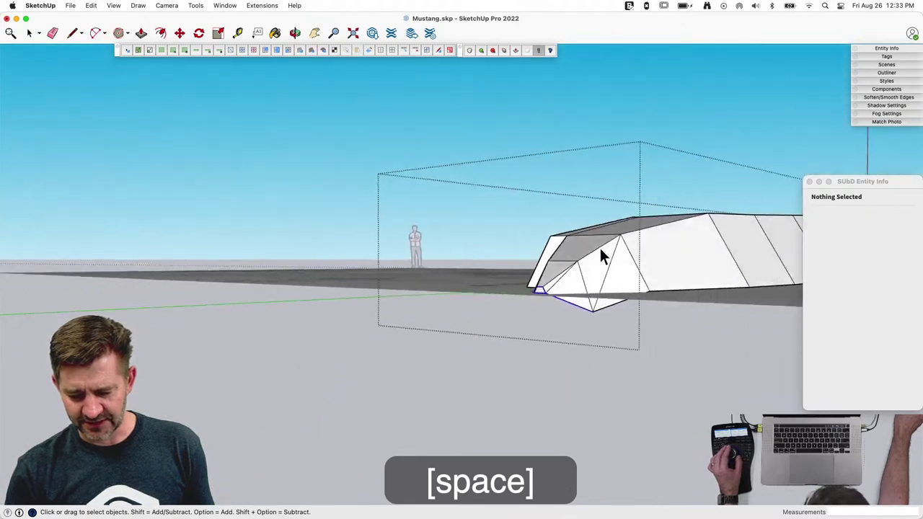
{"action": "key", "text": "super+z"}
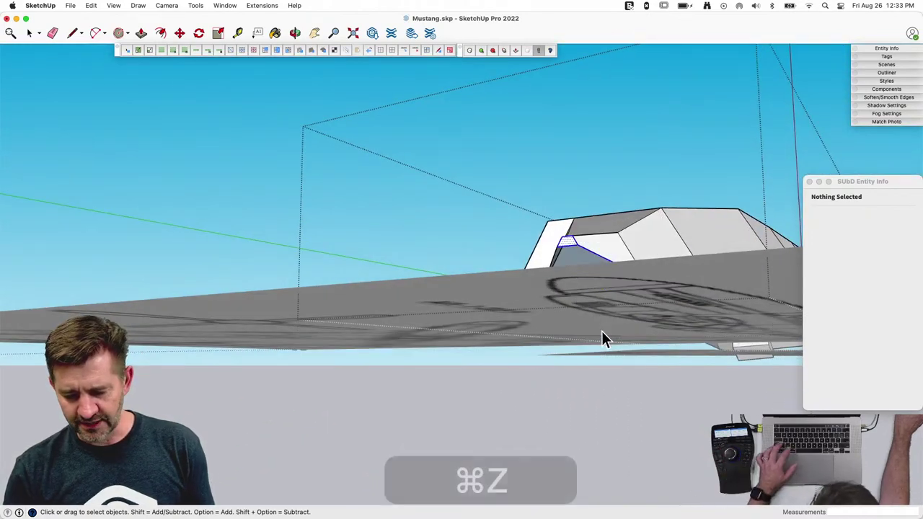
Step: Move only the spinner's small tip face about 6 15/16" down toward the blueprint plane and turn subdivision on
{"action": "key", "text": "space"}
{"action": "key", "text": "m"}
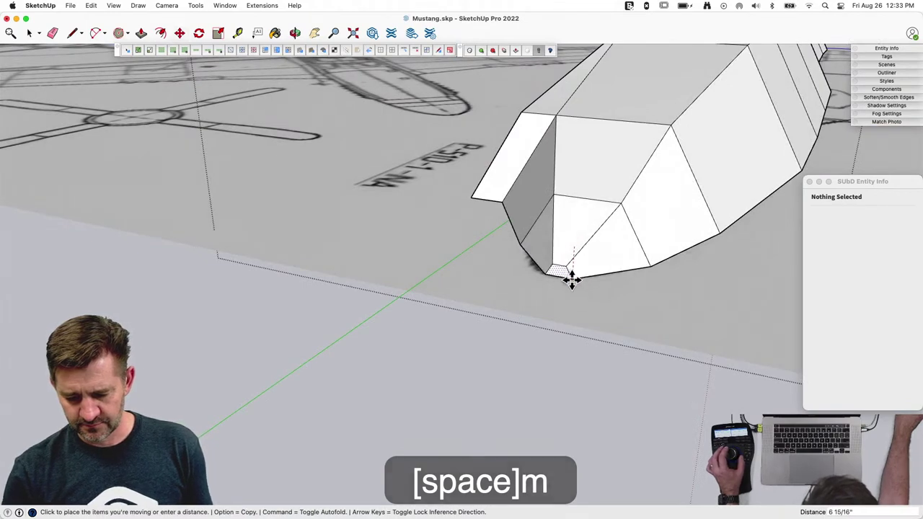
{"action": "left_click", "coordinate": [570, 281]}
{"action": "key", "text": "space"}
{"action": "key", "text": "u"}
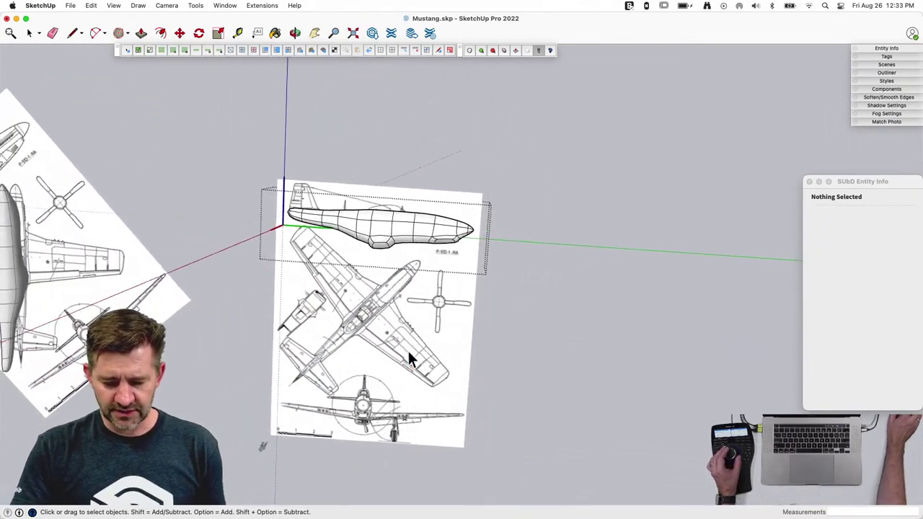
Step: Copy the blueprint image about 55' 5" sideways along the red axis, placing the duplicate beside the original
{"action": "key", "text": "m"}
{"action": "left_click", "coordinate": [407, 349]}
{"action": "key", "text": "alt"}
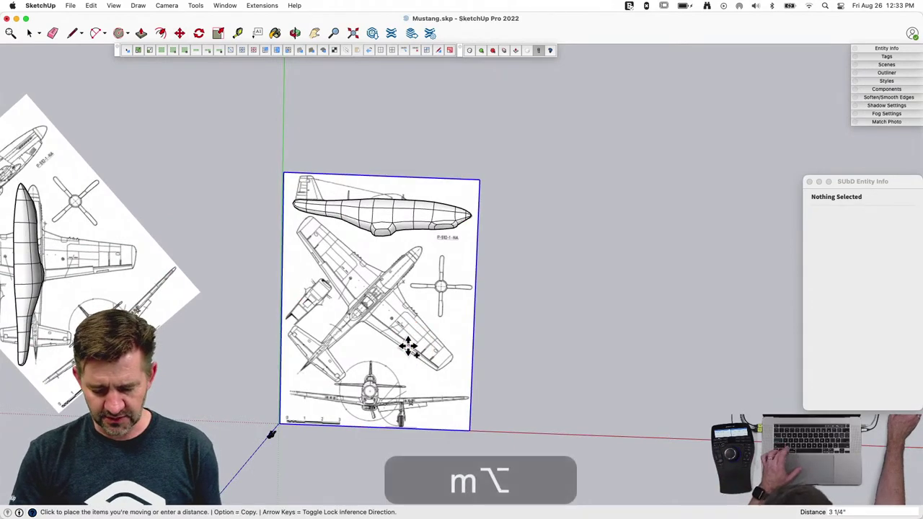
{"action": "left_click", "coordinate": [620, 351]}
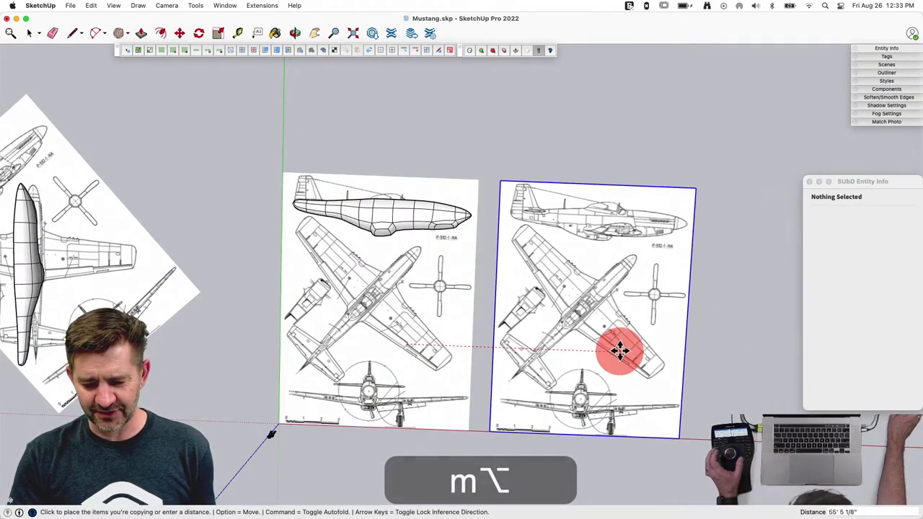
{"action": "key", "text": "space"}
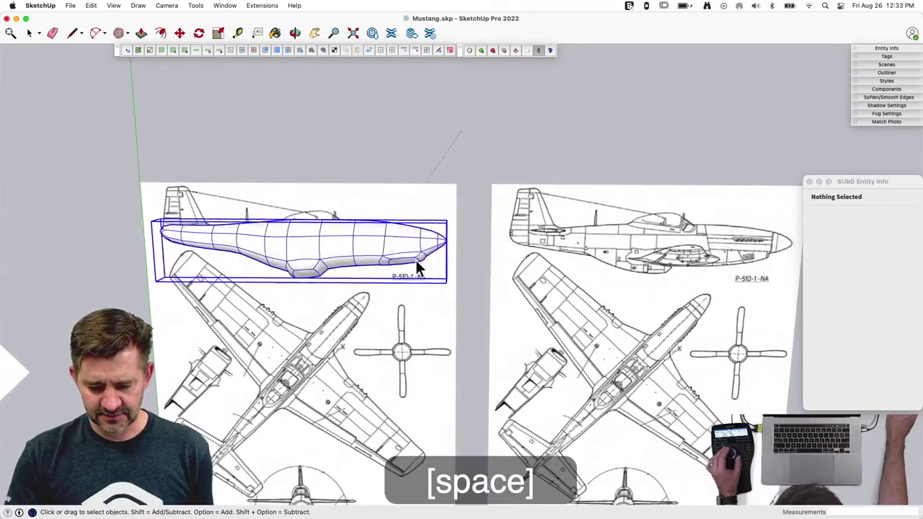
Step: Select the fuselage component, make it see-through with X-ray and turn its subdivision off to expose the base mesh over the blueprint
{"action": "left_click", "coordinate": [416, 269]}
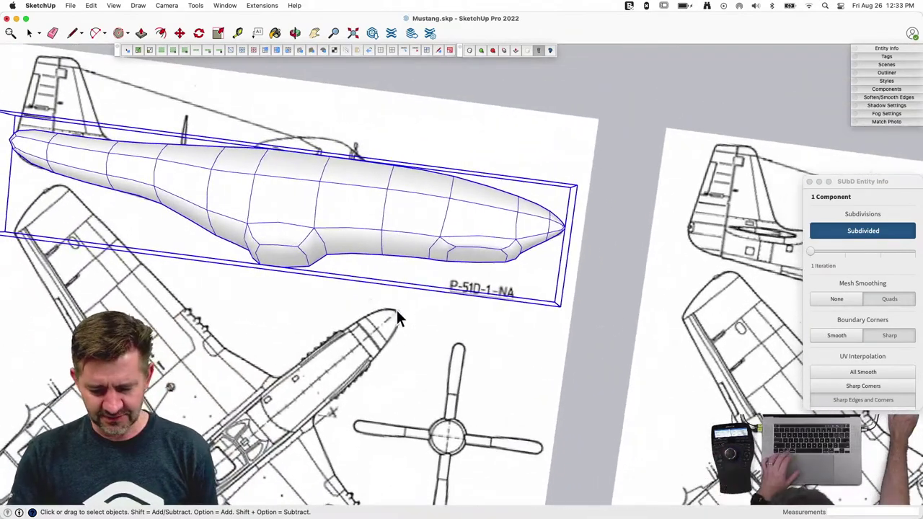
{"action": "key", "text": "x"}
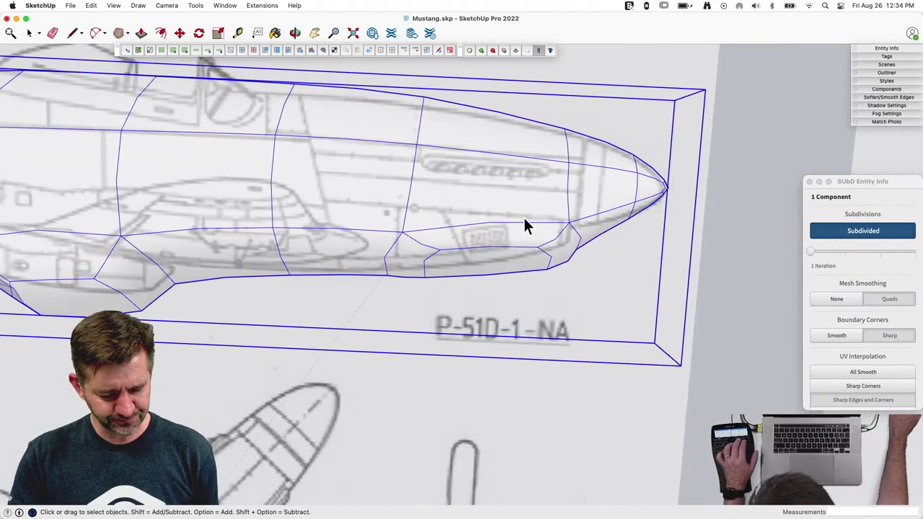
{"action": "key", "text": "u"}
{"action": "key", "text": "space"}
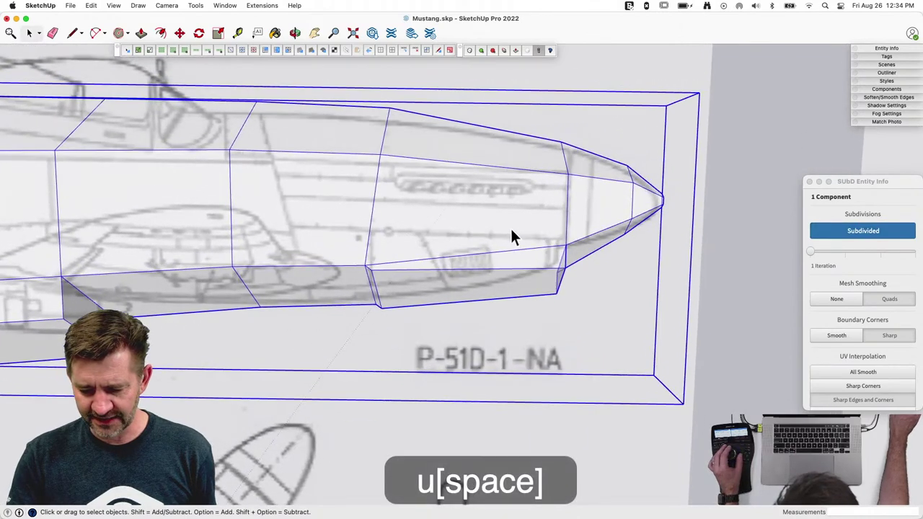
Step: Open the fuselage component and move the chin intake's front face about 8" upward toward the intake outline on the blueprint's side view
{"action": "left_click_drag", "start_coordinate": [507, 226], "coordinate": [608, 356]}
{"action": "left_click", "coordinate": [528, 237]}
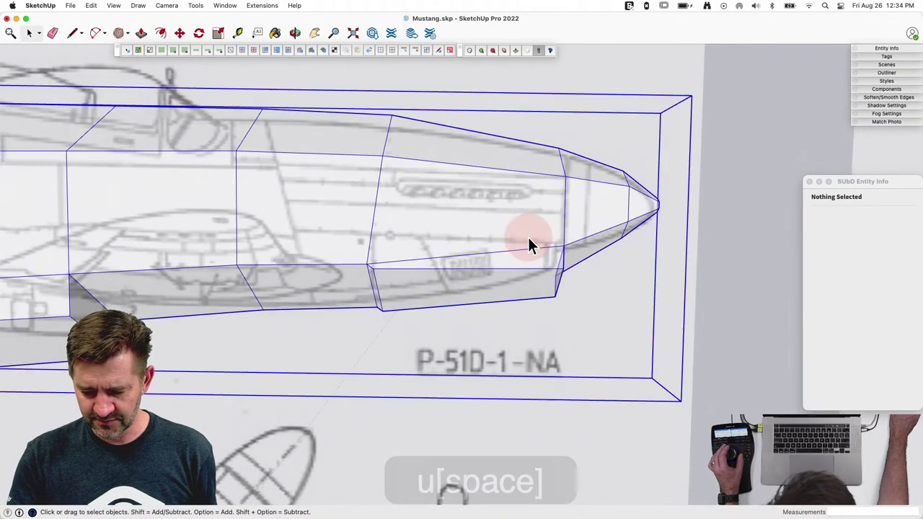
{"action": "left_click_drag", "start_coordinate": [492, 232], "coordinate": [598, 350]}
{"action": "key", "text": "m"}
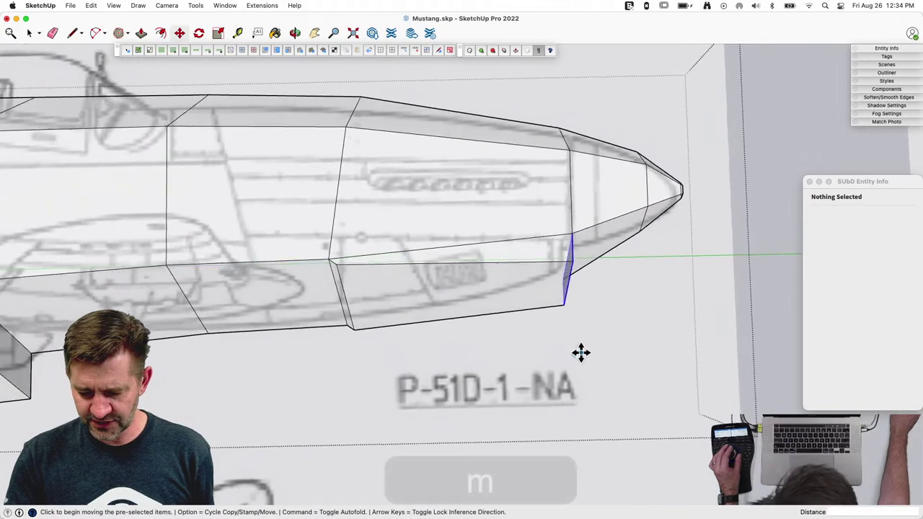
{"action": "left_click", "coordinate": [591, 344]}
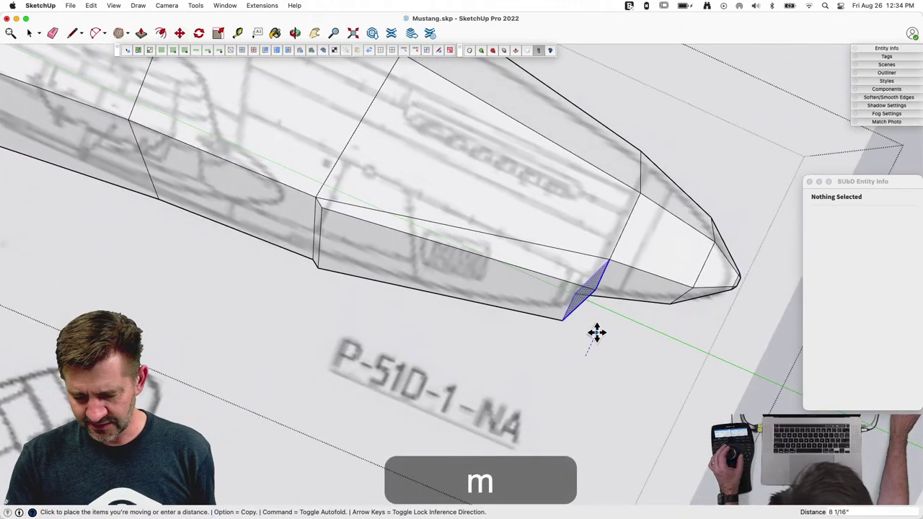
{"action": "left_click", "coordinate": [597, 327]}
{"action": "key", "text": "space"}
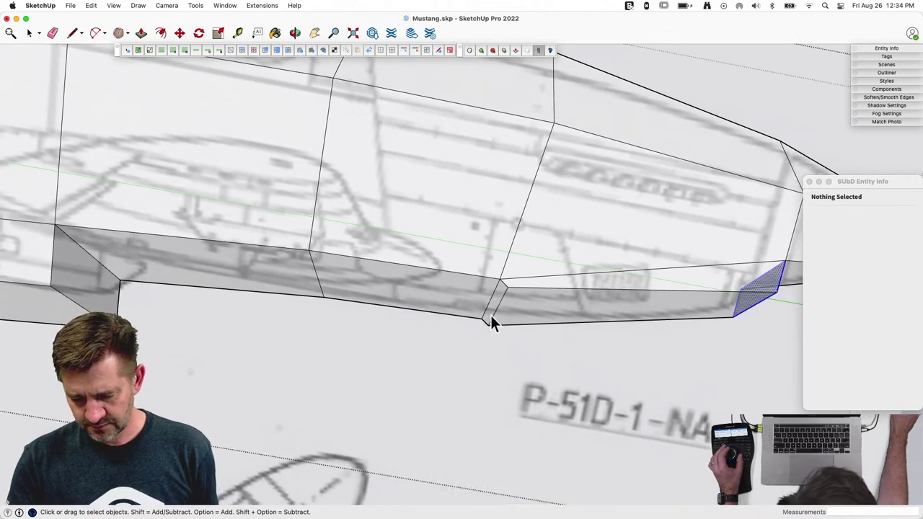
Step: Move the rear edge of the chin intake about 1' 3" toward the tail to lengthen the intake's rear transition
{"action": "key", "text": "m"}
{"action": "left_click", "coordinate": [463, 353]}
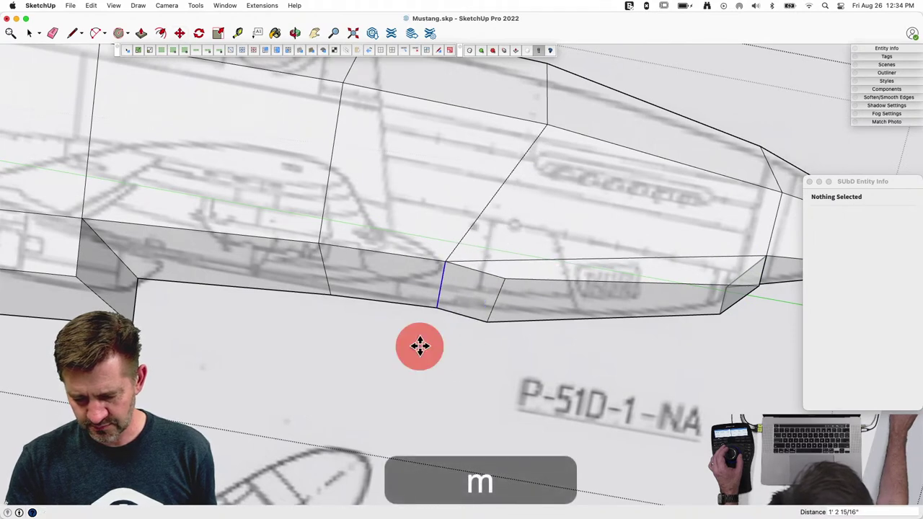
Step: Raise the selected belly edge below the engine section about 3" along the blue axis
{"action": "key", "text": "m"}
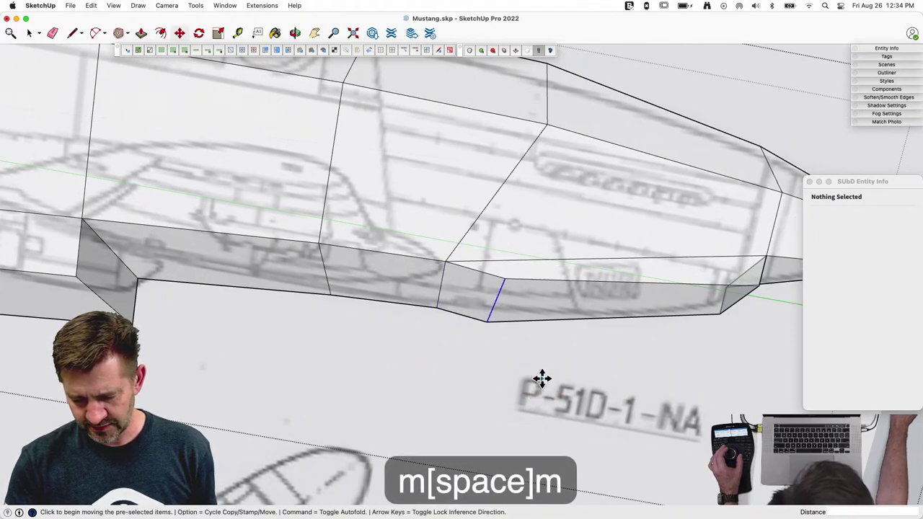
{"action": "left_click", "coordinate": [540, 377]}
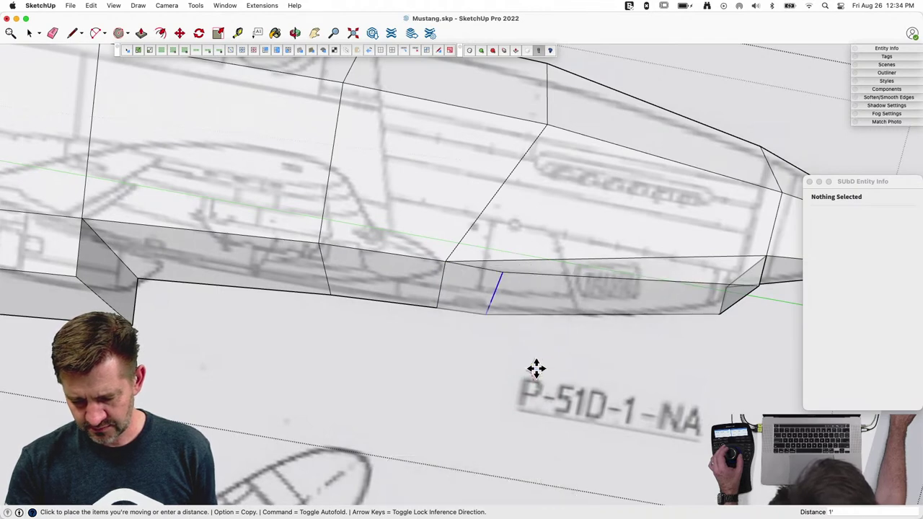
{"action": "key", "text": "Up"}
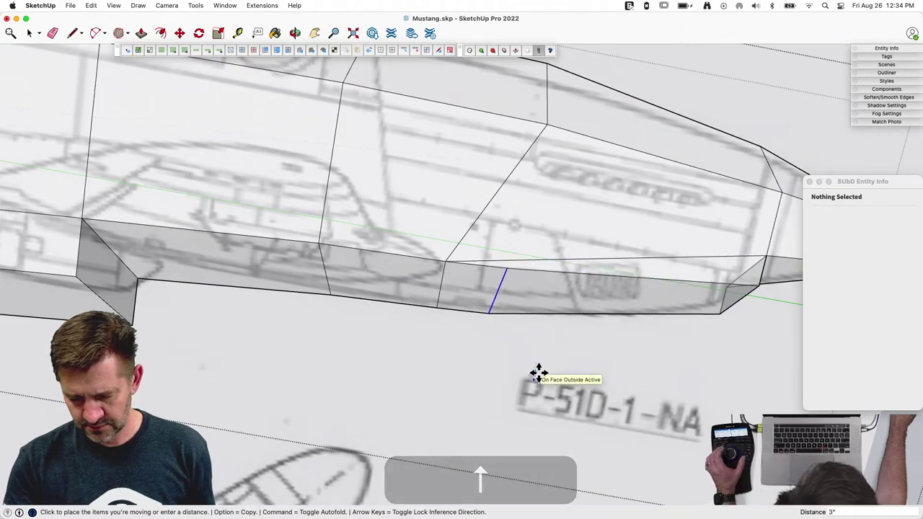
{"action": "left_click", "coordinate": [539, 372]}
{"action": "key", "text": "space"}
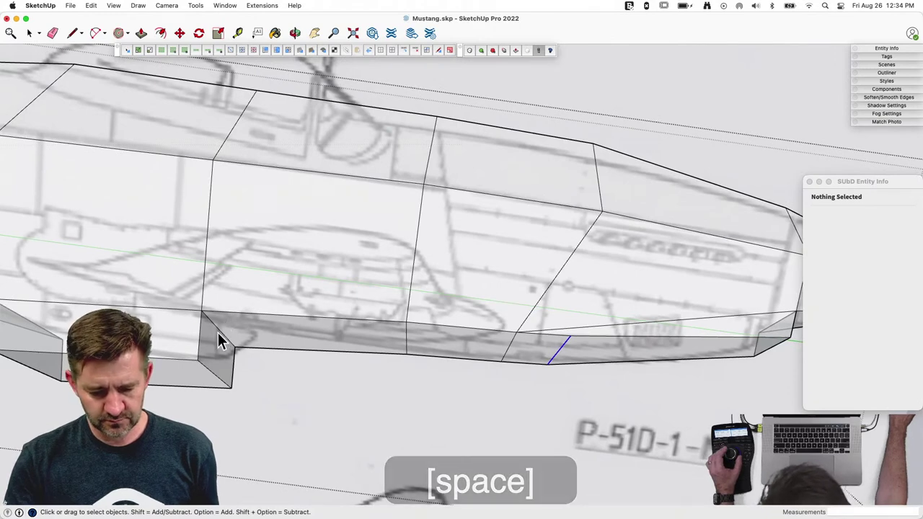
Step: Try to move the edge where the scoop's front face meets the belly toward the nose, and undo it
{"action": "key", "text": "m"}
{"action": "key", "text": "space"}
{"action": "left_click", "coordinate": [230, 343]}
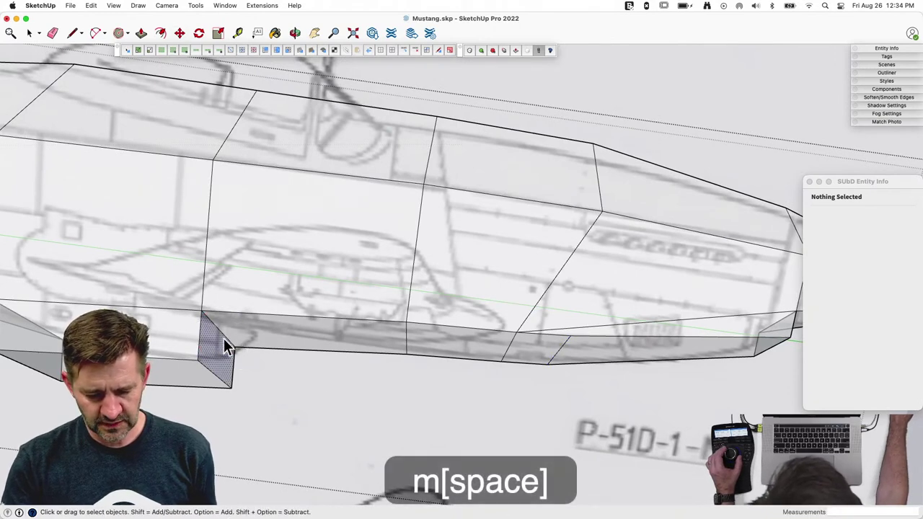
{"action": "left_click", "coordinate": [225, 337]}
{"action": "key", "text": "m"}
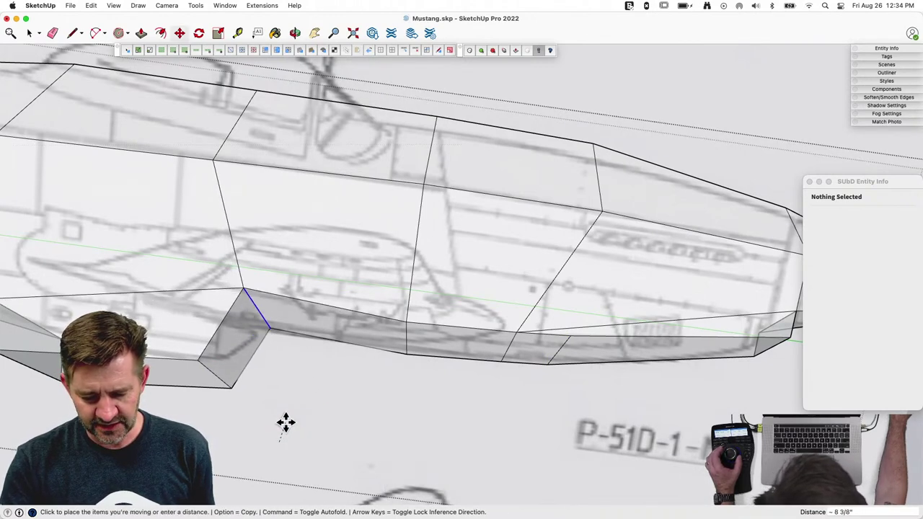
{"action": "key", "text": "space"}
{"action": "key", "text": "super+z"}
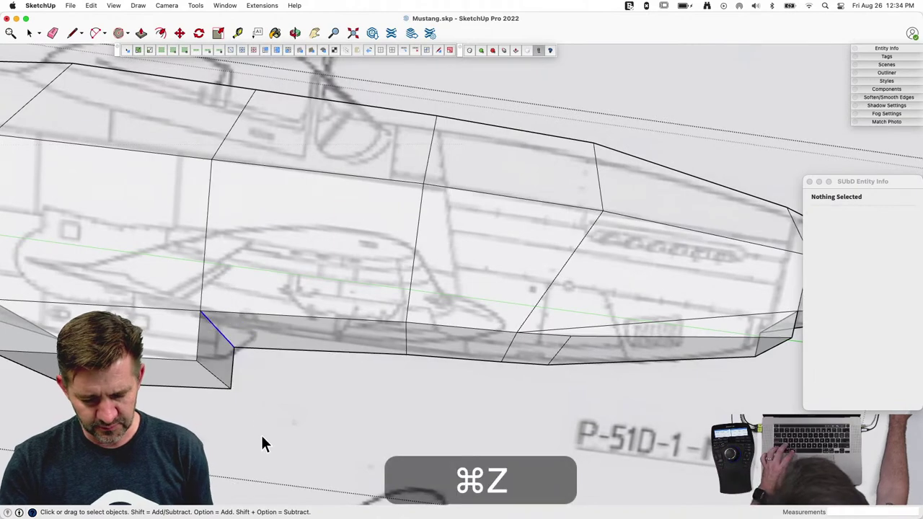
Step: Try to move the belly edge at the scoop's front about 4" forward, locked to the green axis
{"action": "key", "text": "m"}
{"action": "scroll", "coordinate": [234, 378], "scroll_direction": "up", "scroll_amount": 3}
{"action": "left_click", "coordinate": [224, 433]}
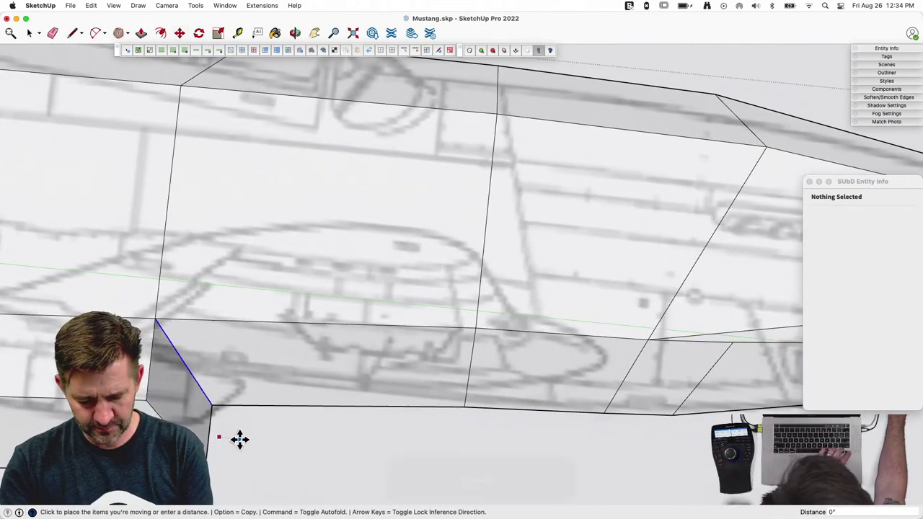
{"action": "key", "text": "Left"}
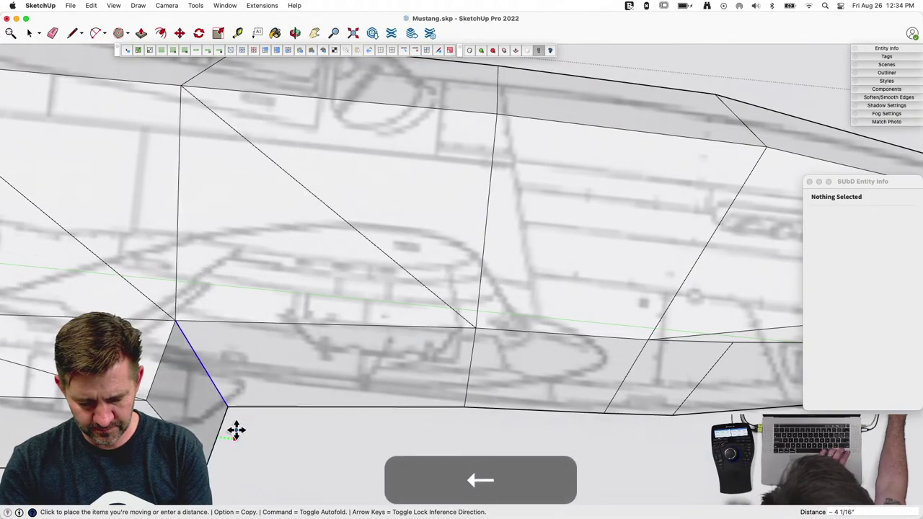
{"action": "key", "text": "space"}
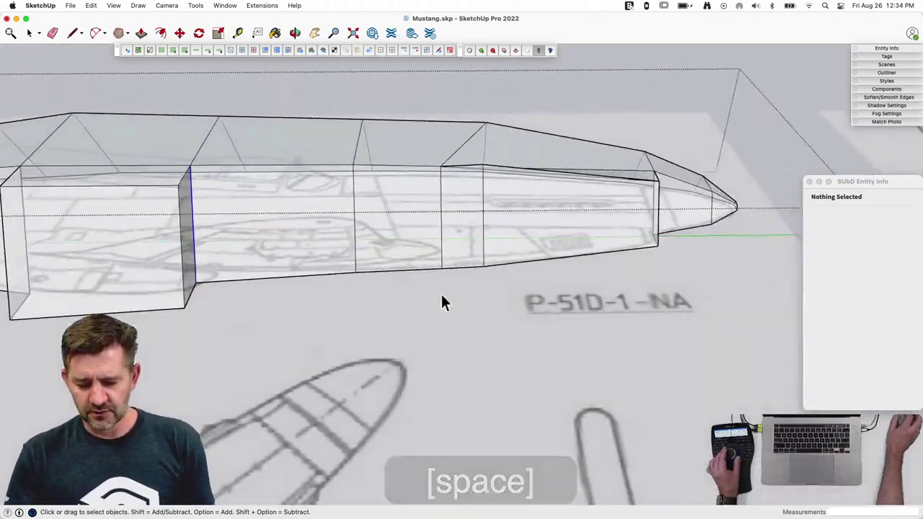
Step: Try to move the scoop's front belly edge about 1' 1 1/8" forward along the green axis, and undo it
{"action": "middle_click_drag", "start_coordinate": [442, 303], "coordinate": [474, 308]}
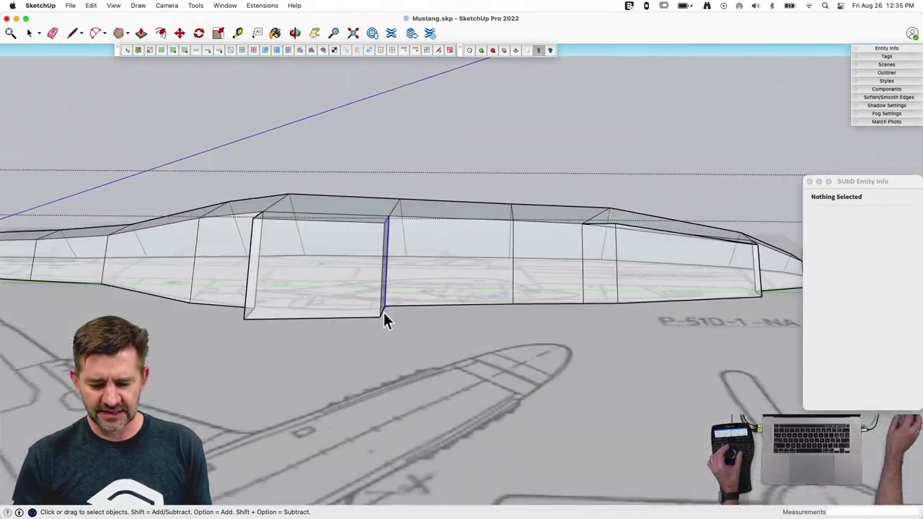
{"action": "scroll", "coordinate": [382, 328], "scroll_direction": "up", "scroll_amount": 10}
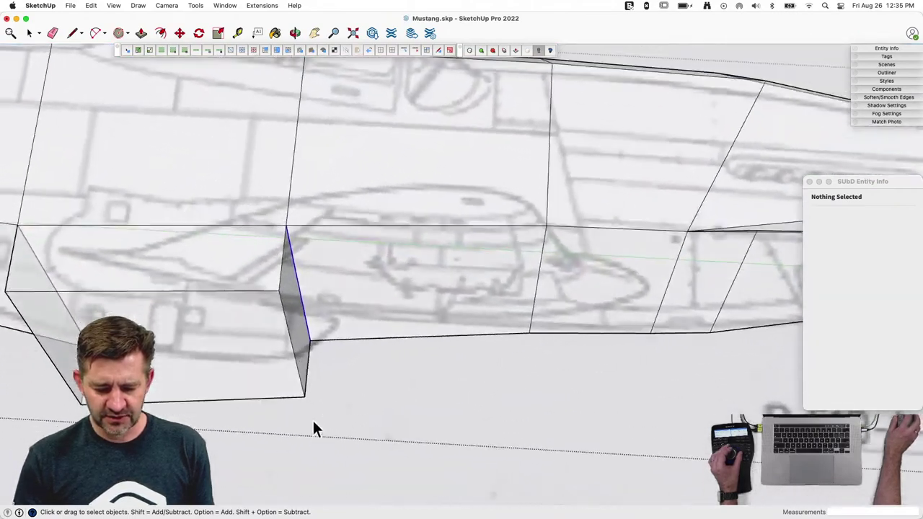
{"action": "key", "text": "m"}
{"action": "middle_click_drag", "start_coordinate": [315, 405], "coordinate": [327, 376]}
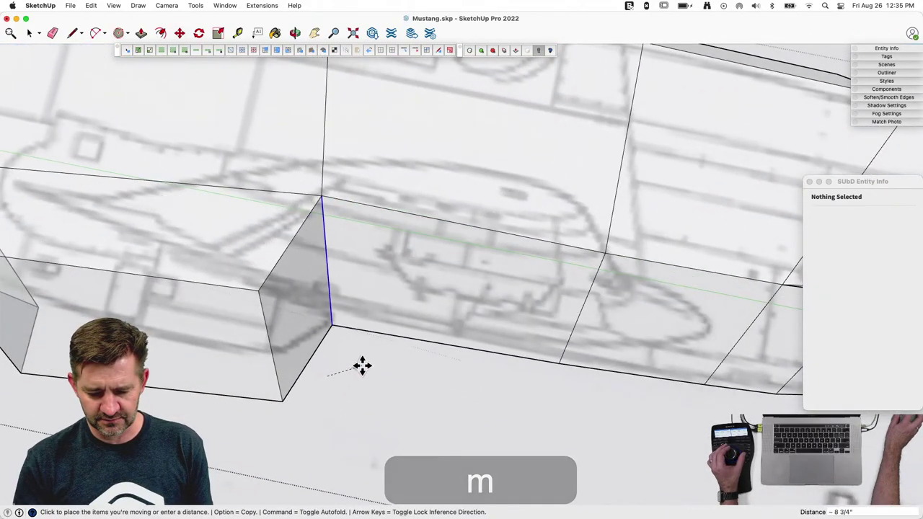
{"action": "key", "text": "Right"}
{"action": "key", "text": "Left"}
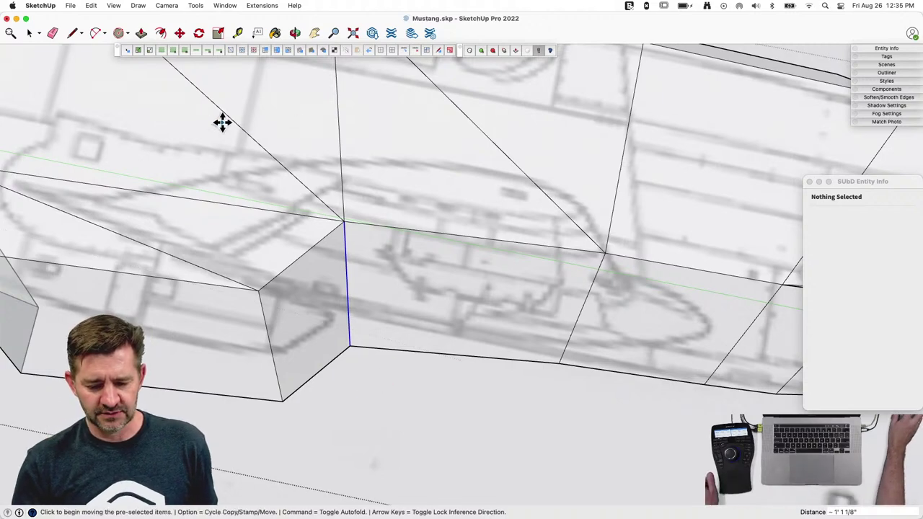
{"action": "key", "text": "super+z"}
{"action": "key", "text": "space"}
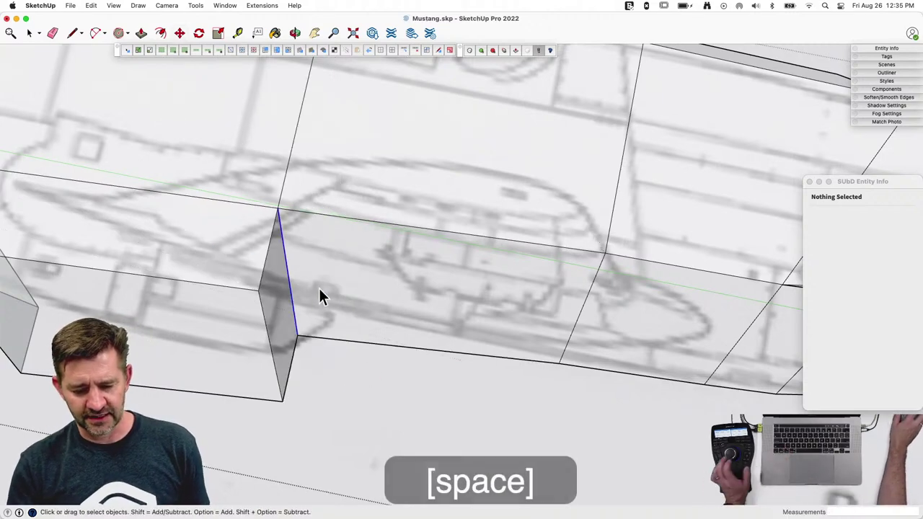
Step: With Vertex Tools, move the scoop's front belly edge forward along the green axis and raise it along the blue axis
{"action": "key", "text": "v"}
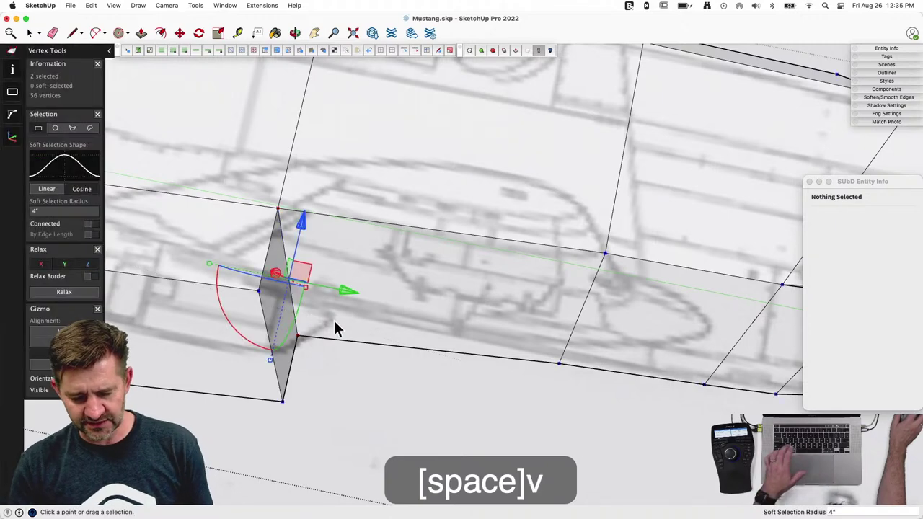
{"action": "left_click", "coordinate": [352, 293]}
{"action": "left_click_drag", "start_coordinate": [352, 296], "coordinate": [413, 304]}
{"action": "key", "text": "super+z"}
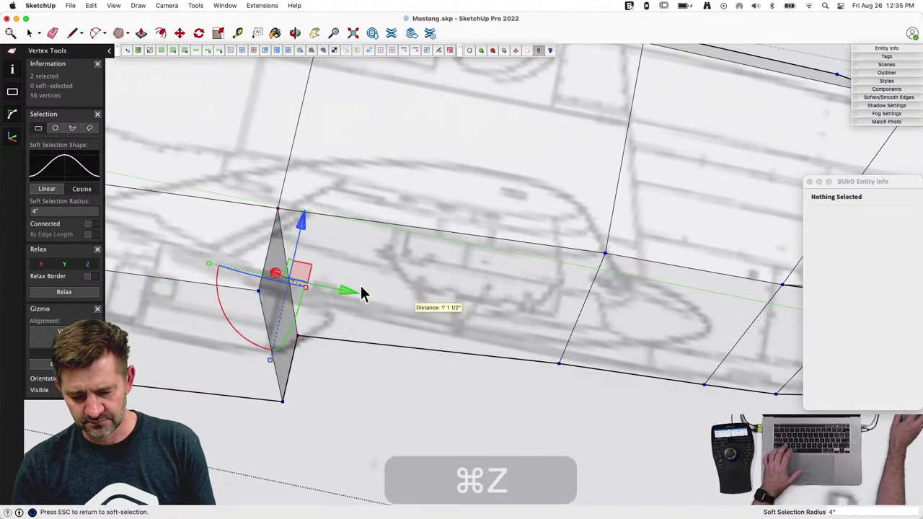
{"action": "left_click_drag", "start_coordinate": [352, 297], "coordinate": [383, 297]}
{"action": "left_click_drag", "start_coordinate": [334, 233], "coordinate": [335, 235]}
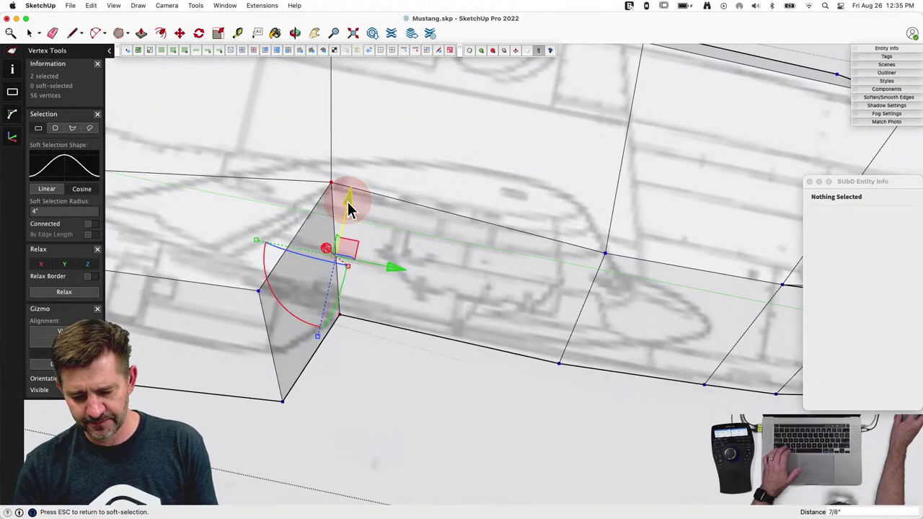
{"action": "key", "text": "space"}
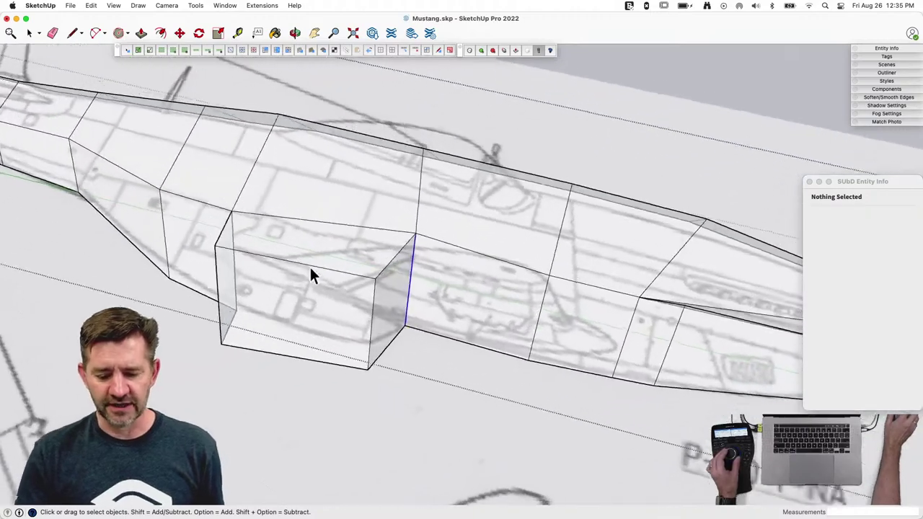
Step: Select the scoop's bottom face and raise its vertices along the blue axis with Vertex Tools to make the scoop shallower
{"action": "left_click", "coordinate": [296, 317]}
{"action": "middle_click_drag", "start_coordinate": [296, 317], "coordinate": [270, 251]}
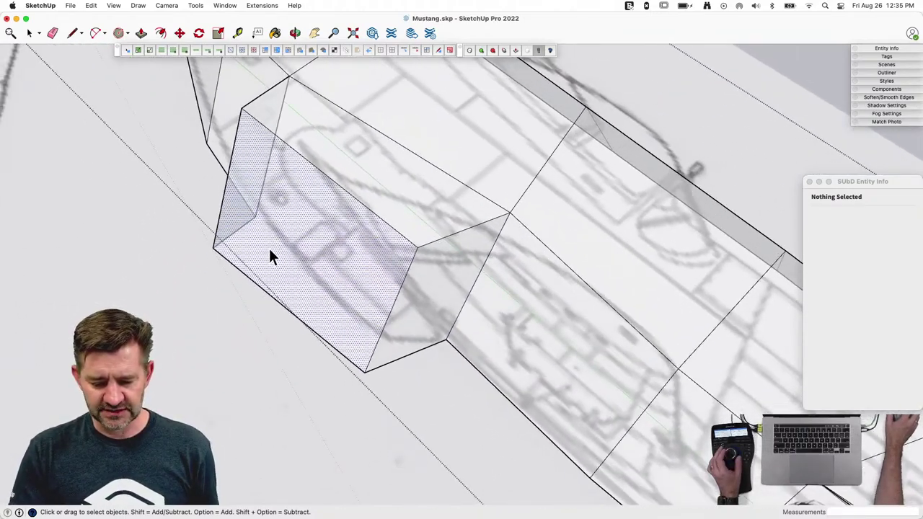
{"action": "key", "text": "v"}
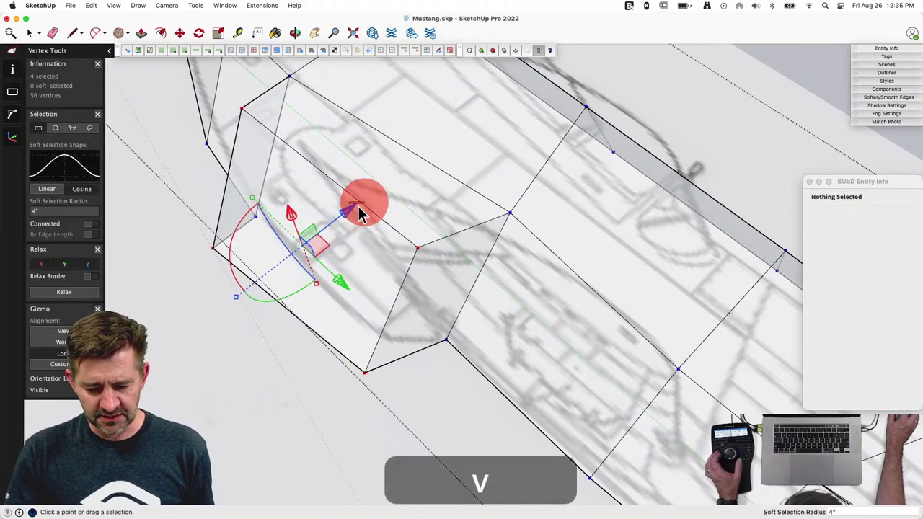
{"action": "key", "text": "space"}
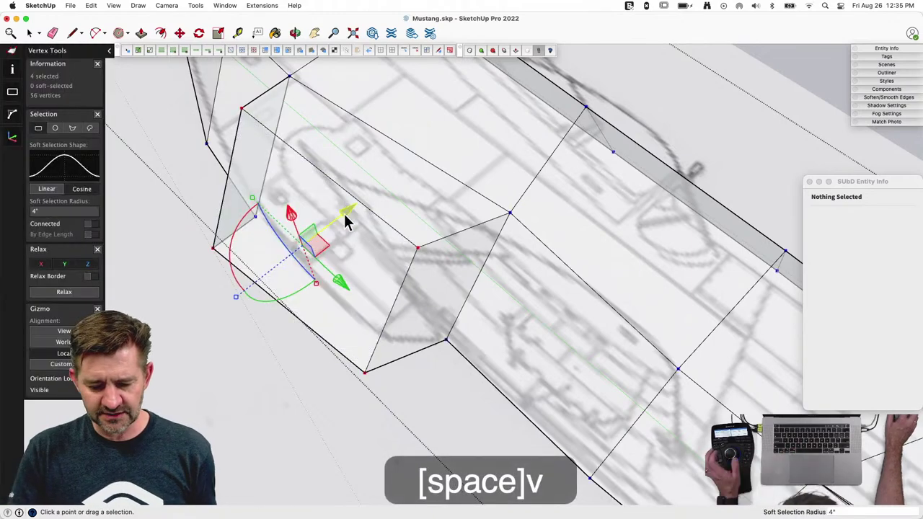
{"action": "left_click_drag", "start_coordinate": [346, 220], "coordinate": [384, 195]}
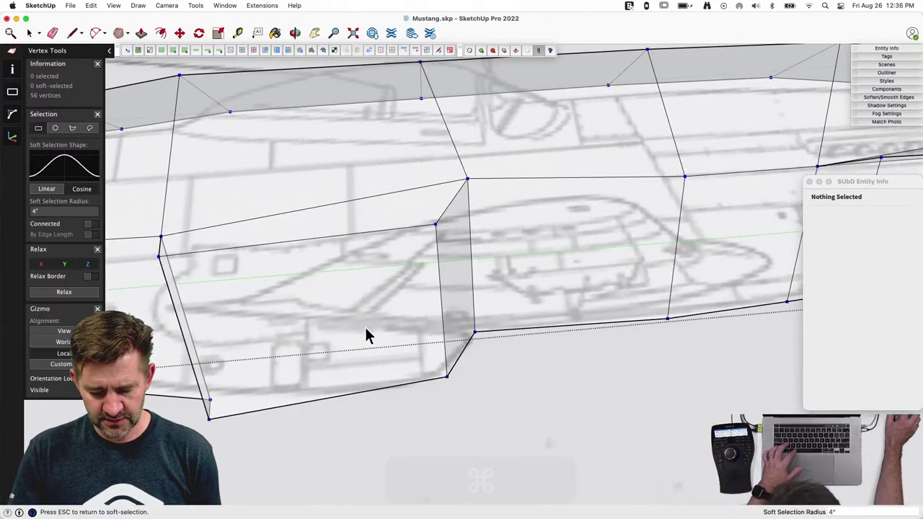
{"action": "key", "text": "super+space"}
{"action": "left_click", "coordinate": [366, 331]}
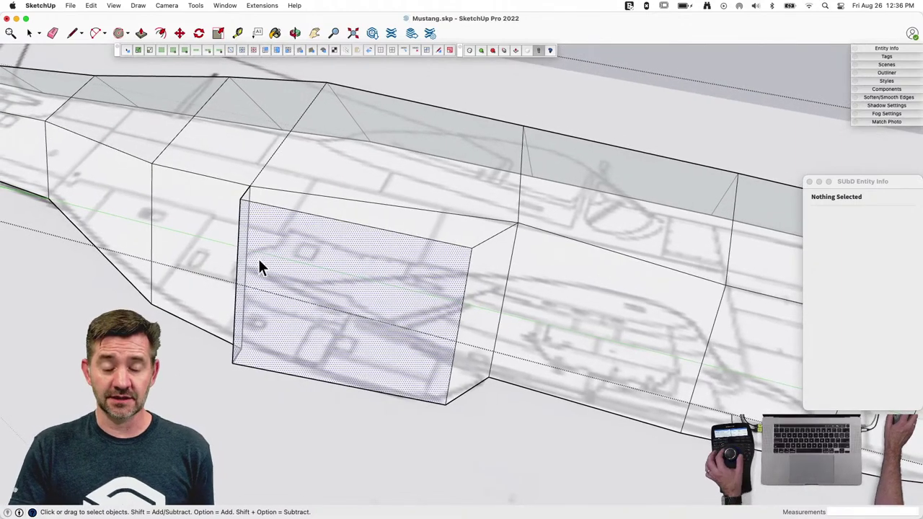
{"action": "middle_click_drag", "start_coordinate": [258, 258], "coordinate": [240, 180]}
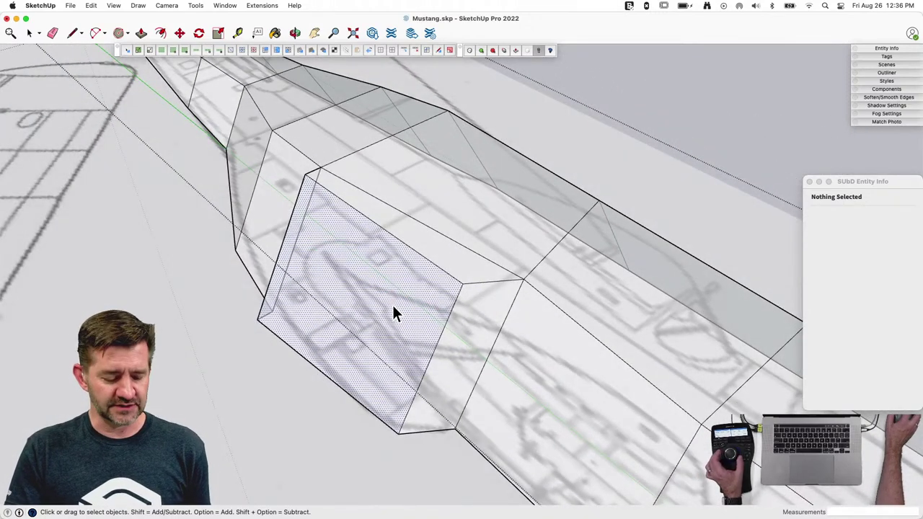
{"action": "left_click", "coordinate": [284, 429]}
{"action": "key", "text": "v"}
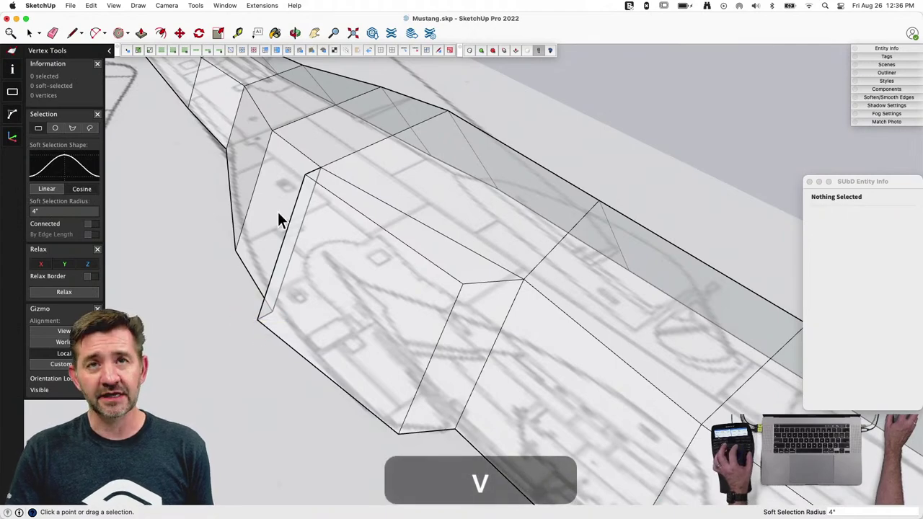
{"action": "middle_click_drag", "start_coordinate": [277, 212], "coordinate": [358, 273]}
{"action": "key", "text": "space"}
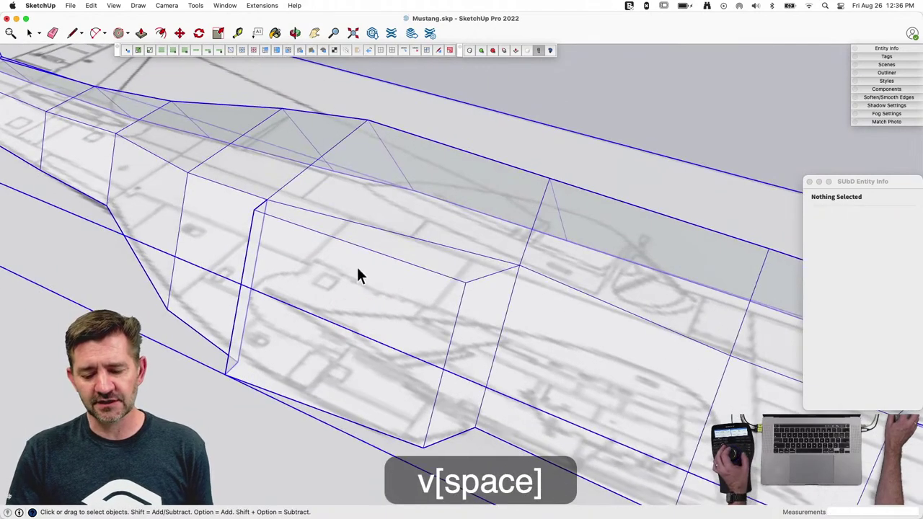
Step: Reopen the fuselage for editing and shift the scoop's bottom face about 2 7/16" toward the tail with Vertex Tools
{"action": "double_click", "coordinate": [359, 285]}
{"action": "left_click", "coordinate": [349, 282]}
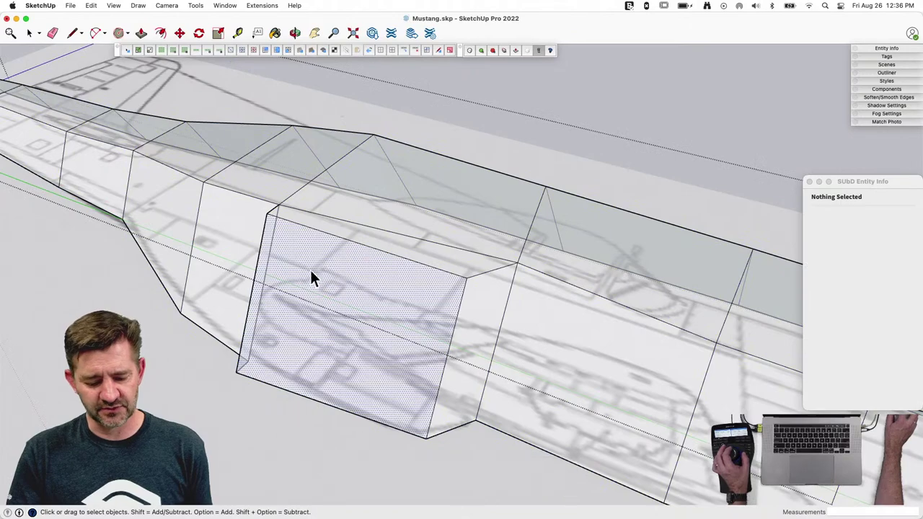
{"action": "key", "text": "v"}
{"action": "middle_click_drag", "start_coordinate": [341, 279], "coordinate": [369, 276]}
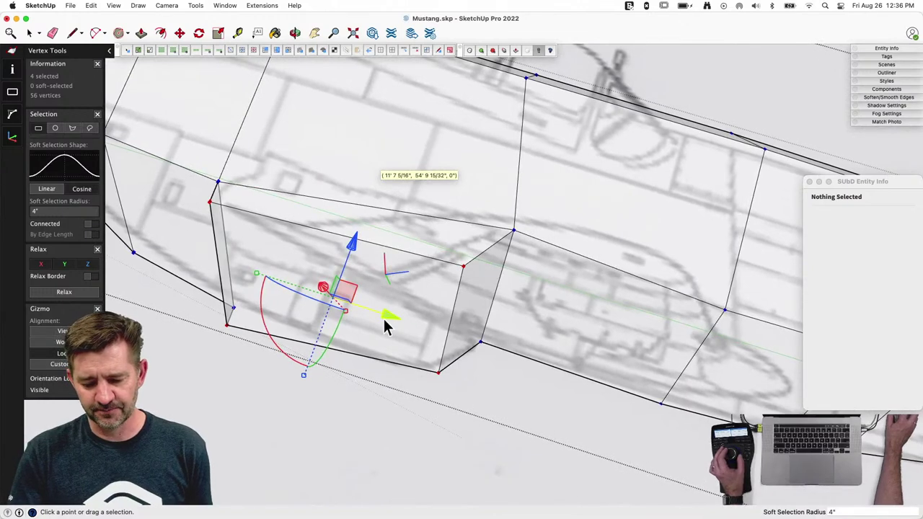
{"action": "left_click_drag", "start_coordinate": [385, 324], "coordinate": [448, 324]}
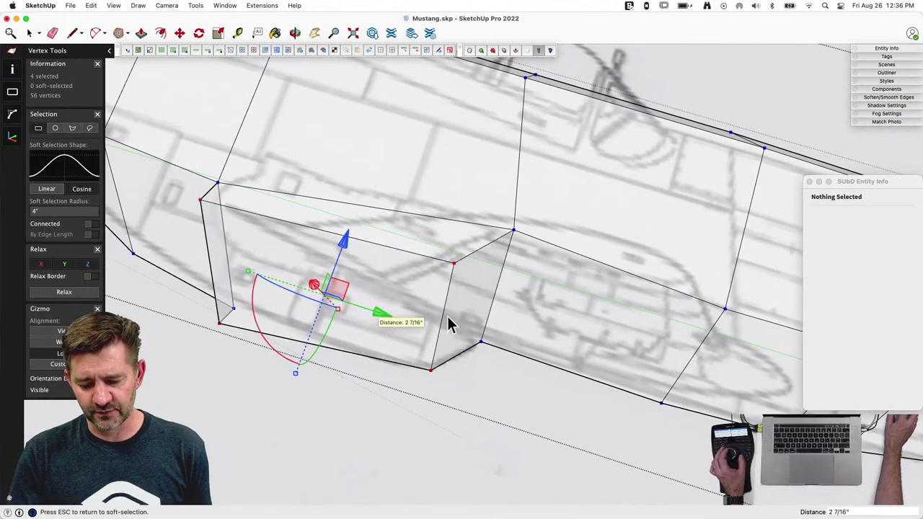
{"action": "key", "text": "space"}
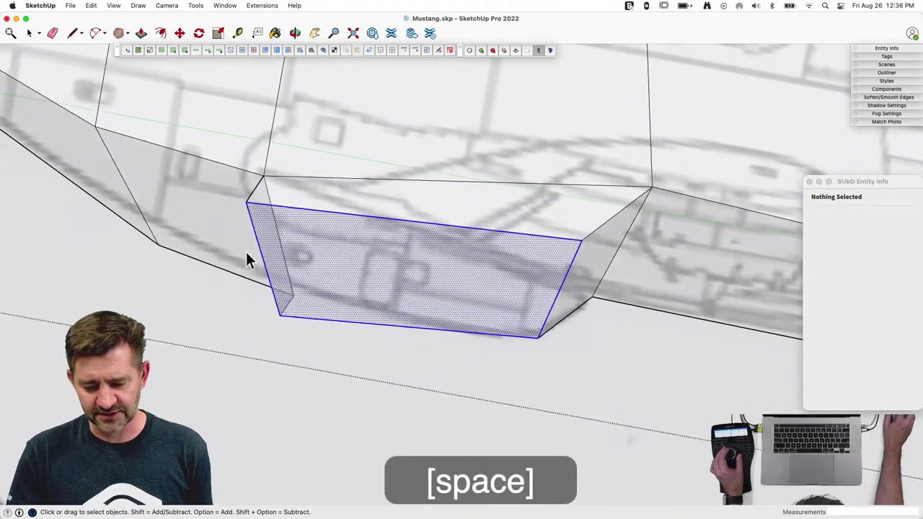
Step: With Vertex Tools, move the rear edge of the scoop's bottom face about 1' 3 1/16" forward and raise it about 4 3/4"
{"action": "left_click", "coordinate": [262, 251]}
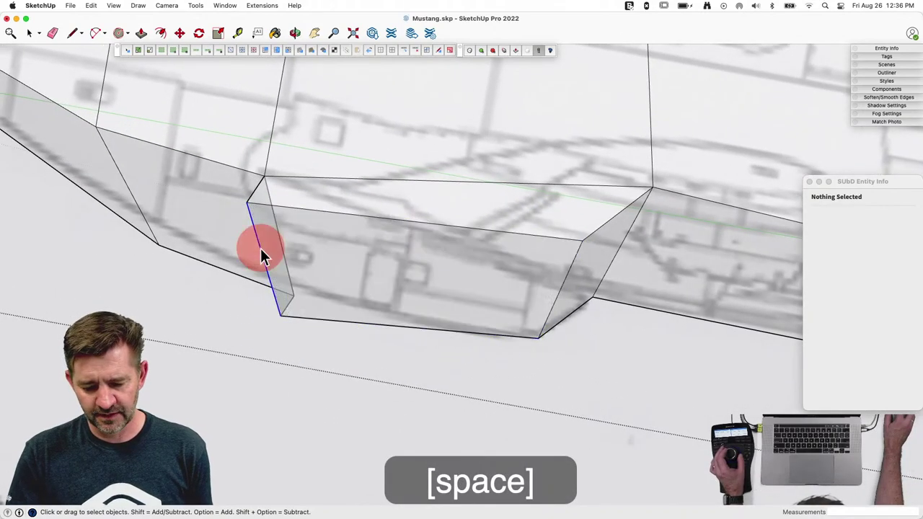
{"action": "key", "text": "v"}
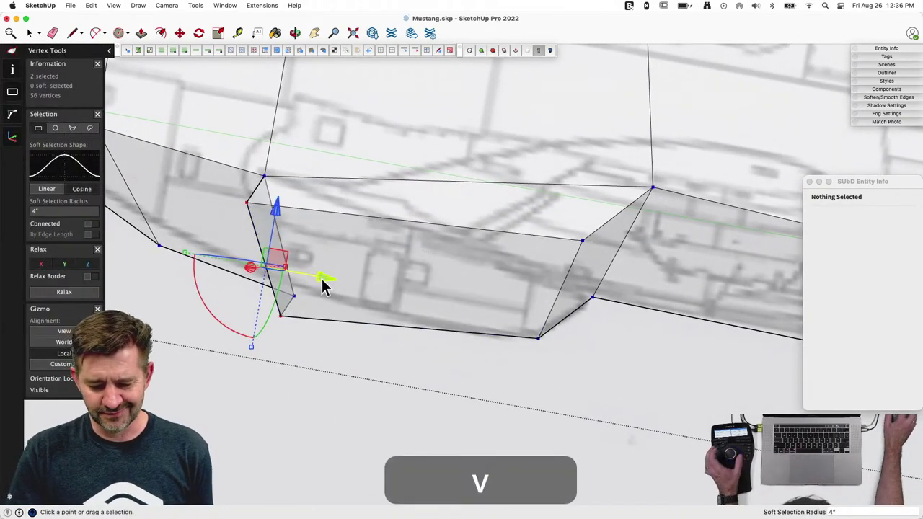
{"action": "left_click_drag", "start_coordinate": [324, 281], "coordinate": [389, 296]}
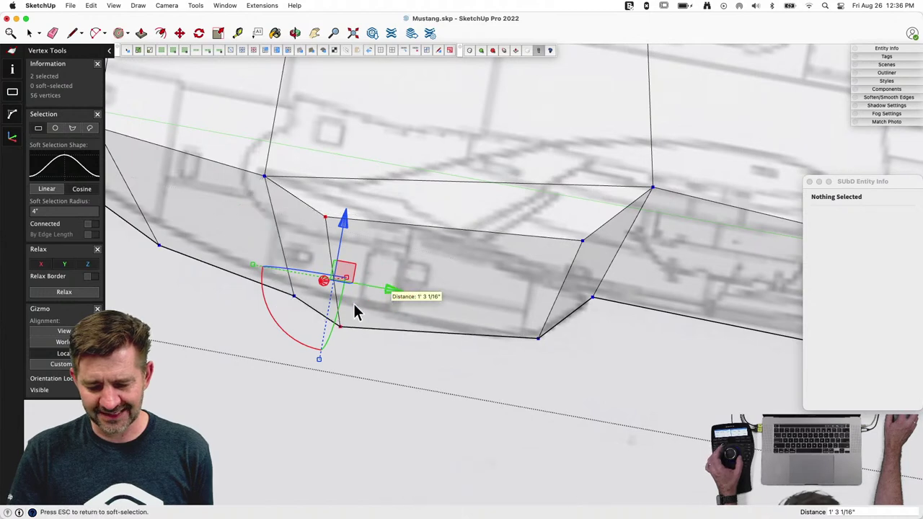
{"action": "left_click_drag", "start_coordinate": [344, 229], "coordinate": [346, 208]}
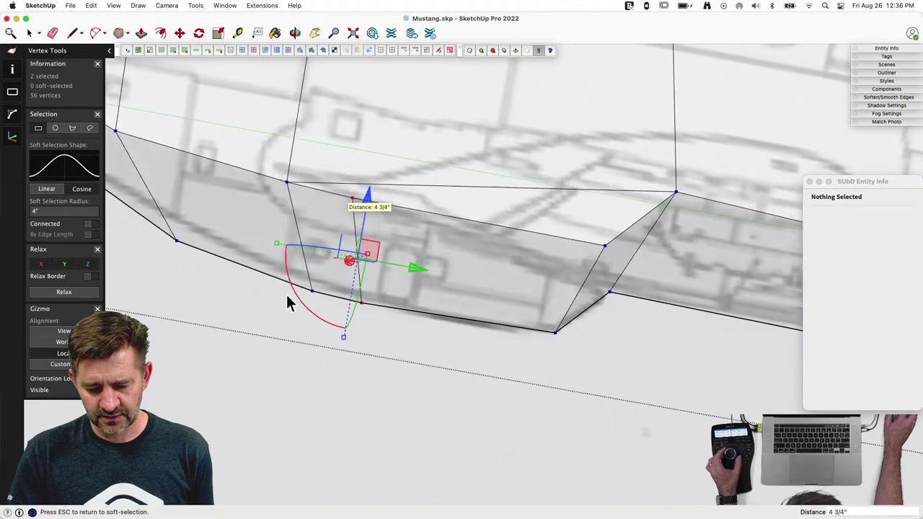
Step: With Vertex Tools, move the chin intake's upper rear vertex down along the red axis and about 2 13/16" along the blue axis
{"action": "key", "text": "space"}
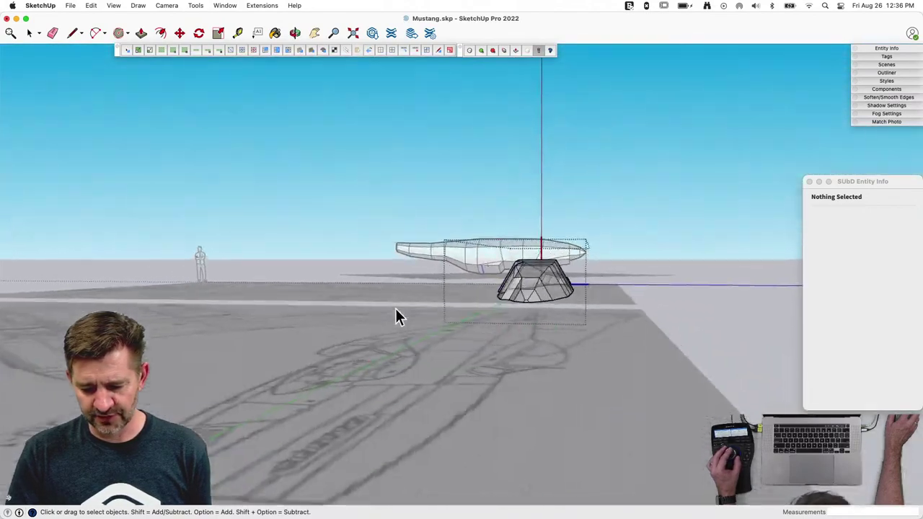
{"action": "key", "text": "space"}
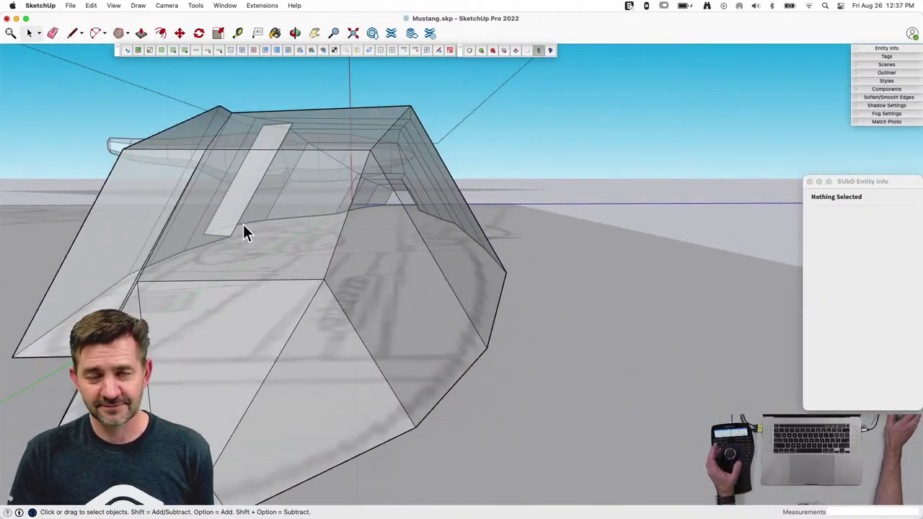
{"action": "left_click", "coordinate": [239, 219]}
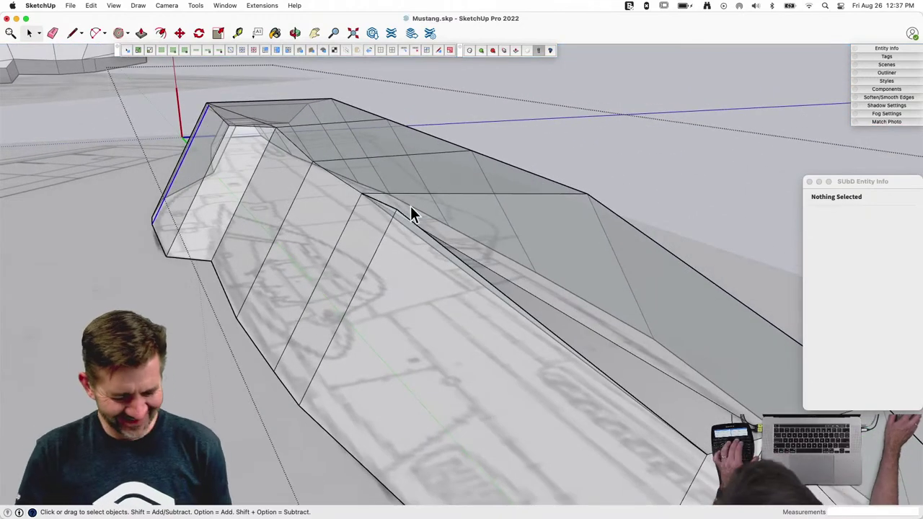
{"action": "key", "text": "v"}
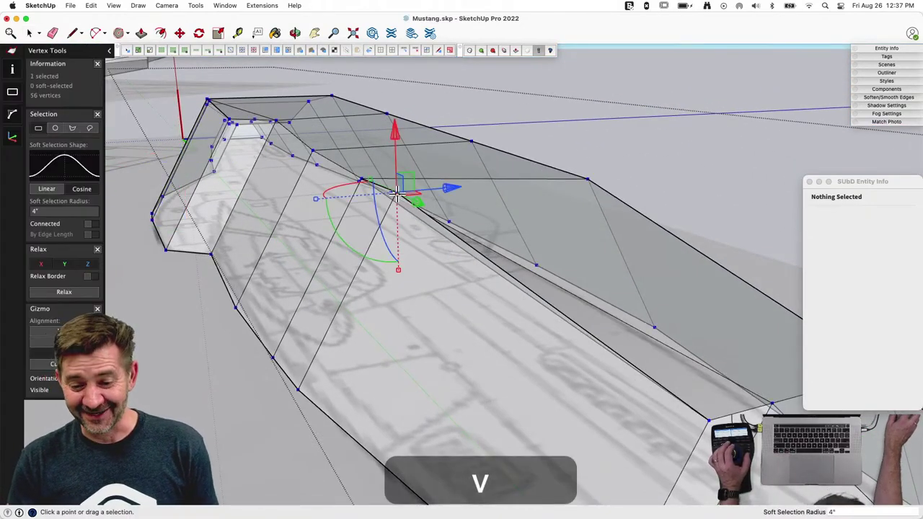
{"action": "left_click_drag", "start_coordinate": [398, 145], "coordinate": [440, 227]}
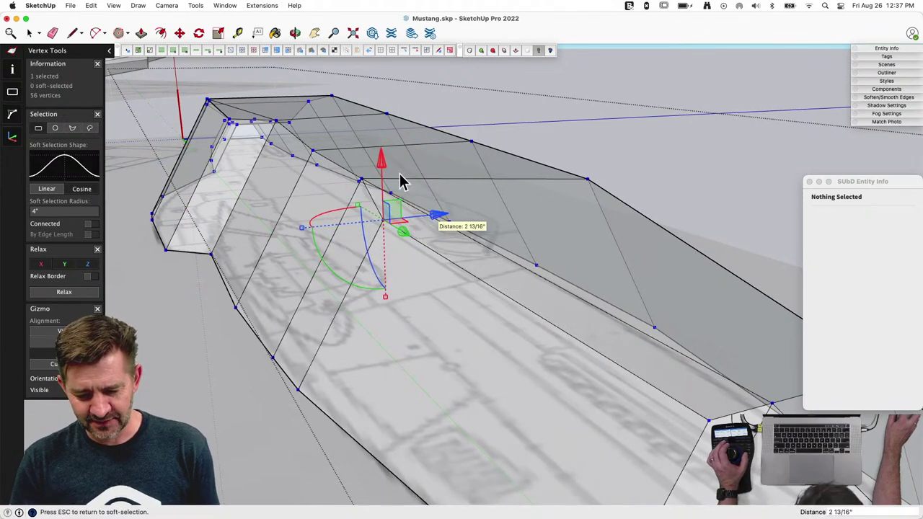
{"action": "left_click_drag", "start_coordinate": [384, 170], "coordinate": [383, 173]}
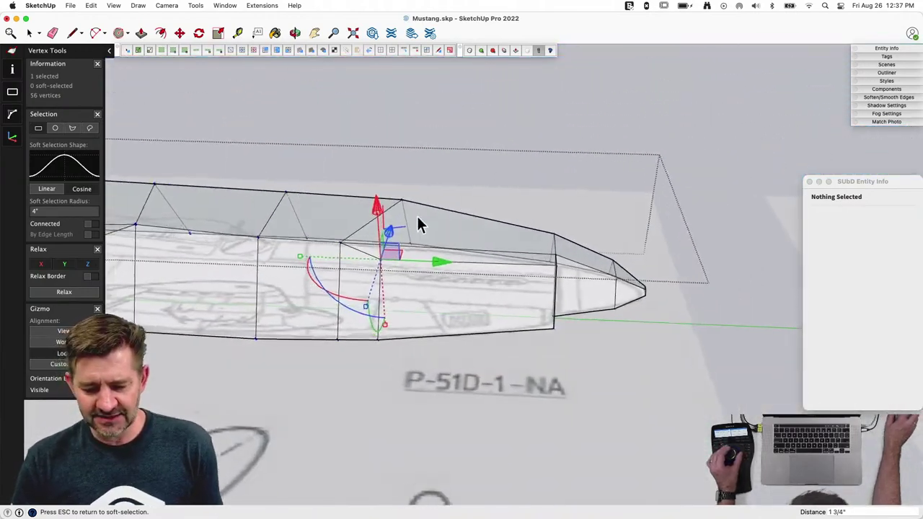
{"action": "key", "text": "space"}
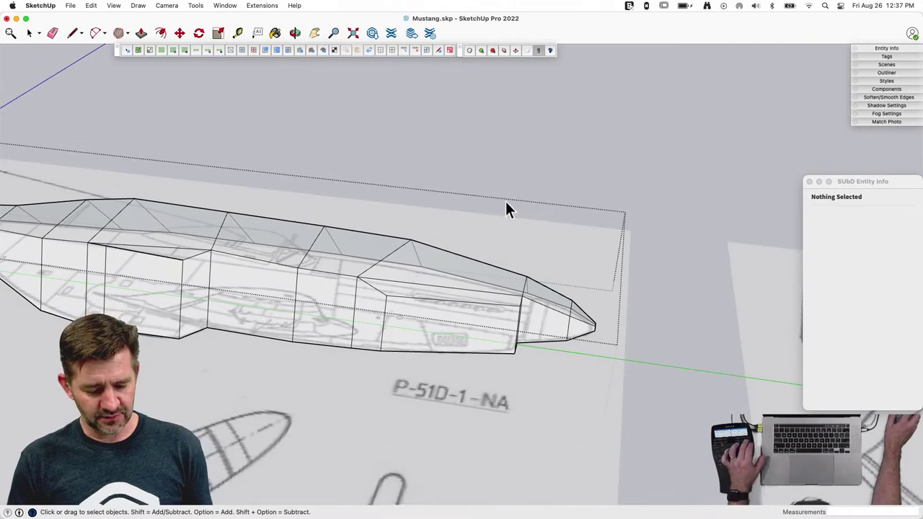
Step: Compare the smoothed fuselage preview with the blueprint, return to the low-poly mesh, and select the edge ring just ahead of the tail end
{"action": "key", "text": "u"}
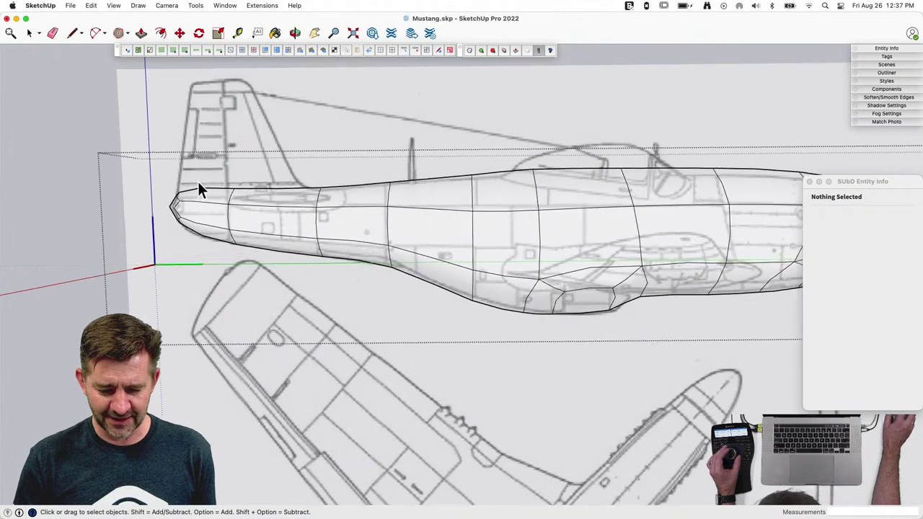
{"action": "key", "text": "u"}
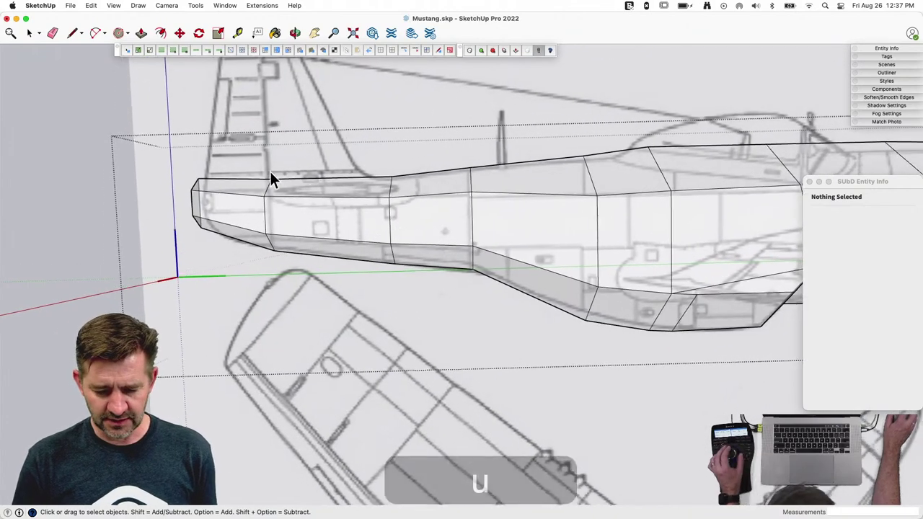
{"action": "left_click_drag", "start_coordinate": [249, 155], "coordinate": [356, 282]}
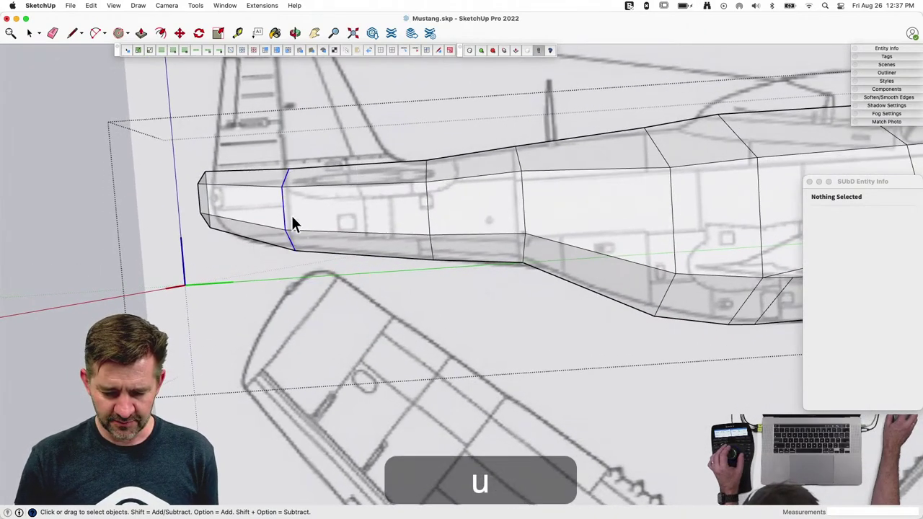
Step: Try to scale the selected edge ring to 0.97 along the green scale direction, and undo it
{"action": "key", "text": "s"}
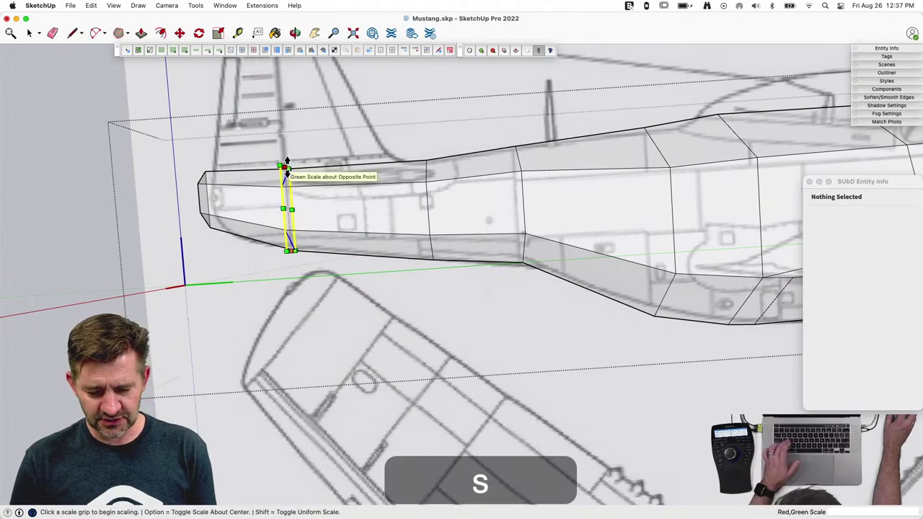
{"action": "left_click_drag", "start_coordinate": [287, 170], "coordinate": [289, 176]}
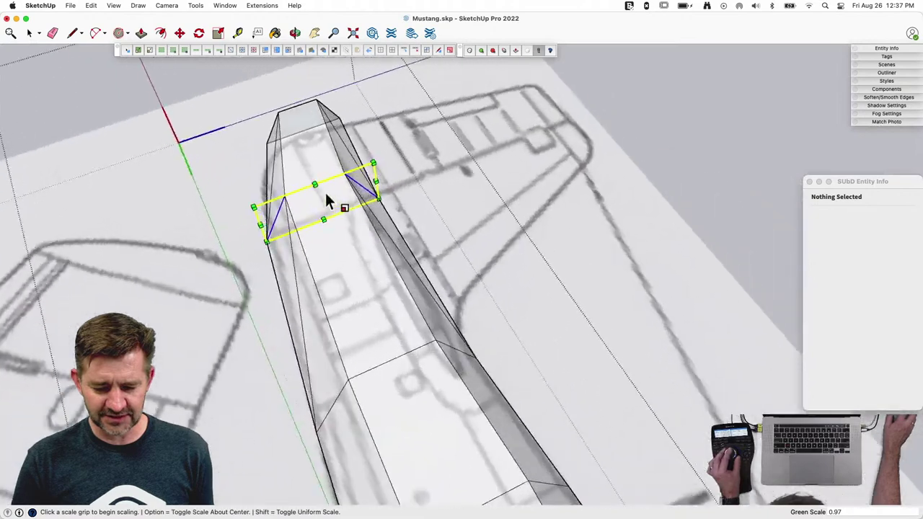
{"action": "key", "text": "super+z"}
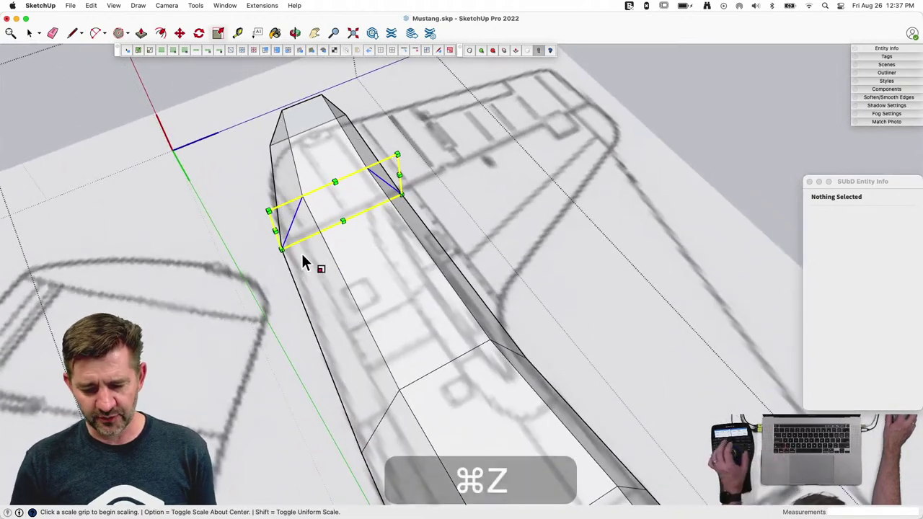
{"action": "key", "text": "space"}
Step: With Vertex Tools, scale the selected ring slightly along the blue axis and lower it about 5/8" to fit the blueprint
{"action": "middle_click_drag", "start_coordinate": [300, 252], "coordinate": [395, 186]}
{"action": "key", "text": "v"}
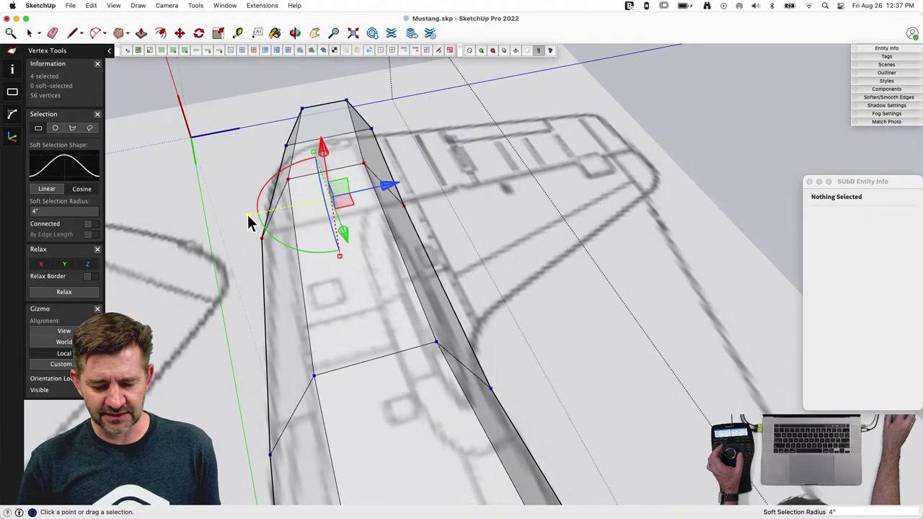
{"action": "left_click_drag", "start_coordinate": [248, 214], "coordinate": [253, 215]}
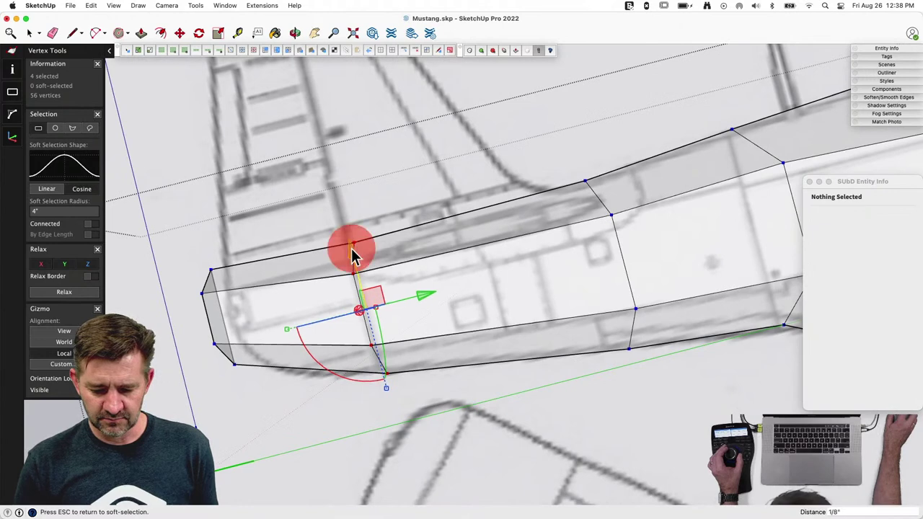
{"action": "left_click", "coordinate": [353, 256]}
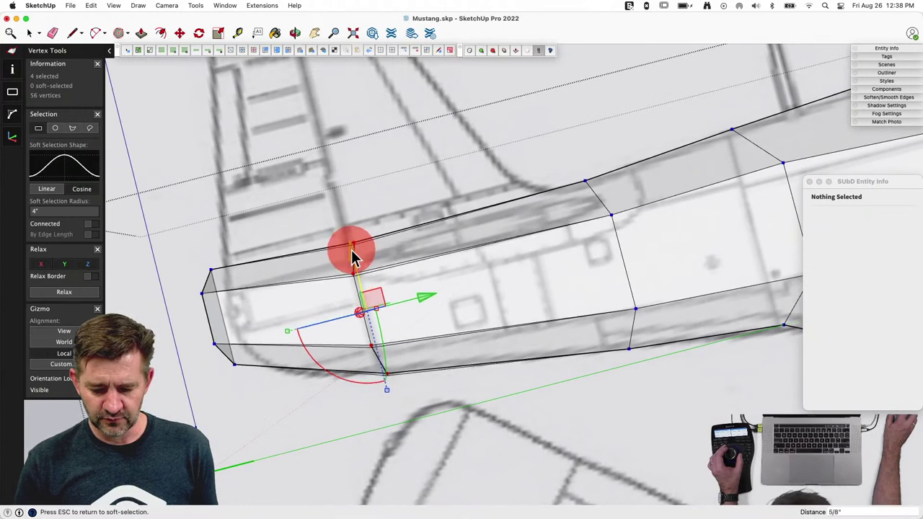
{"action": "key", "text": "space"}
Step: Select the tail end face, shorten its height with Vertex Tools, and lower it about 2 3/16" along the blue axis
{"action": "left_click_drag", "start_coordinate": [178, 248], "coordinate": [251, 390]}
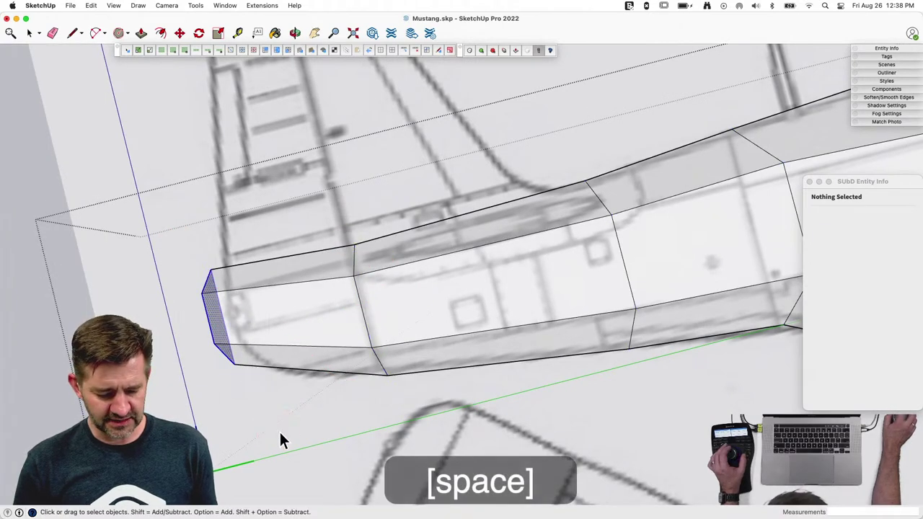
{"action": "key", "text": "v"}
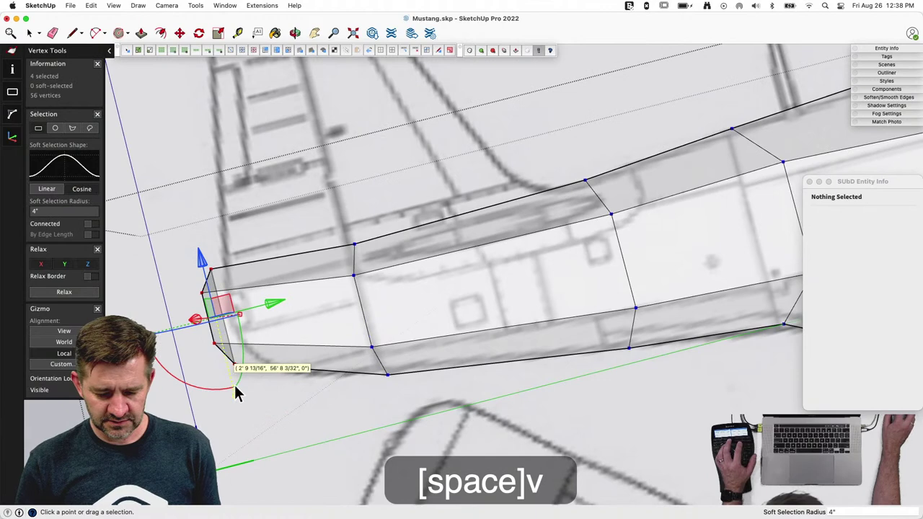
{"action": "left_click_drag", "start_coordinate": [237, 397], "coordinate": [205, 271]}
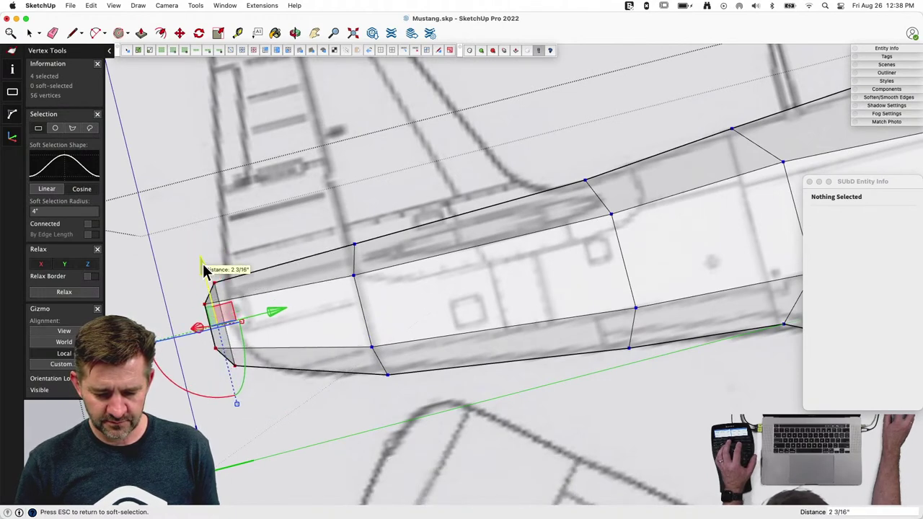
{"action": "middle_click_drag", "start_coordinate": [204, 274], "coordinate": [356, 315]}
{"action": "key", "text": "space"}
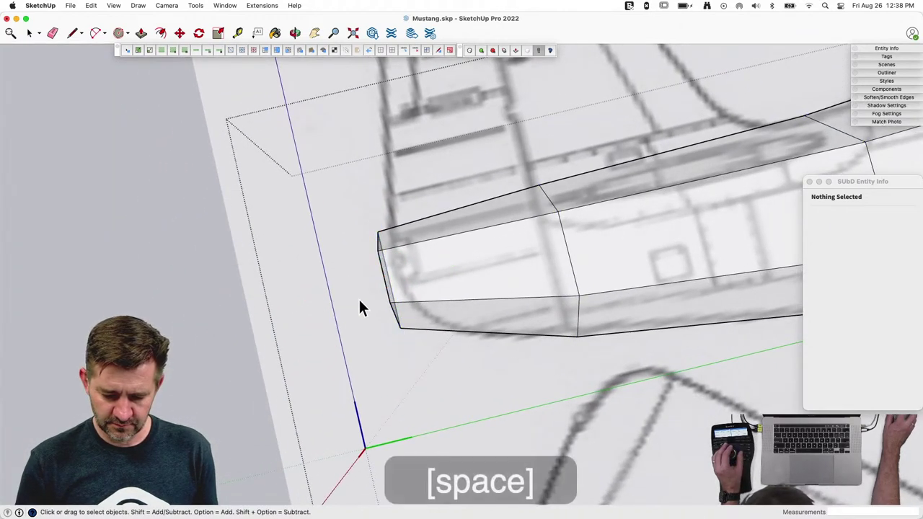
Step: Select the bottom edge of the tail end and move it forward along the green axis with Vertex Tools to follow the blueprint curve
{"action": "left_click", "coordinate": [443, 359]}
{"action": "key", "text": "v"}
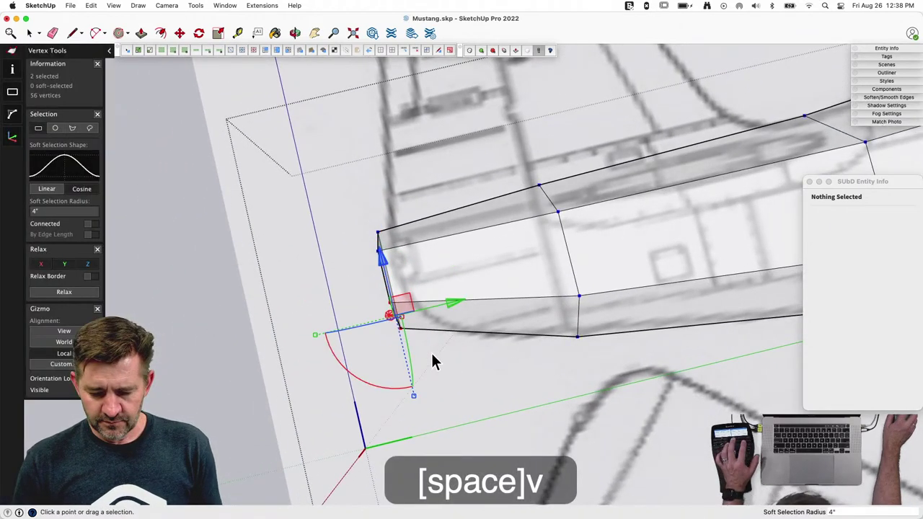
{"action": "left_click_drag", "start_coordinate": [448, 306], "coordinate": [494, 328]}
{"action": "middle_click_drag", "start_coordinate": [494, 328], "coordinate": [469, 305]}
{"action": "key", "text": "space"}
Step: Move the tail end face's outer edge about 6 7/16" along the red axis toward the blueprint with Vertex Tools
{"action": "left_click", "coordinate": [435, 280]}
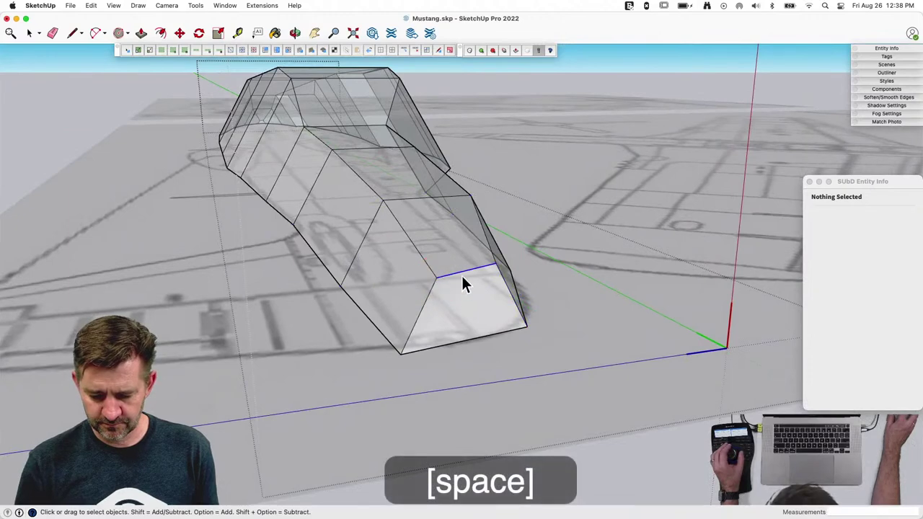
{"action": "key", "text": "v"}
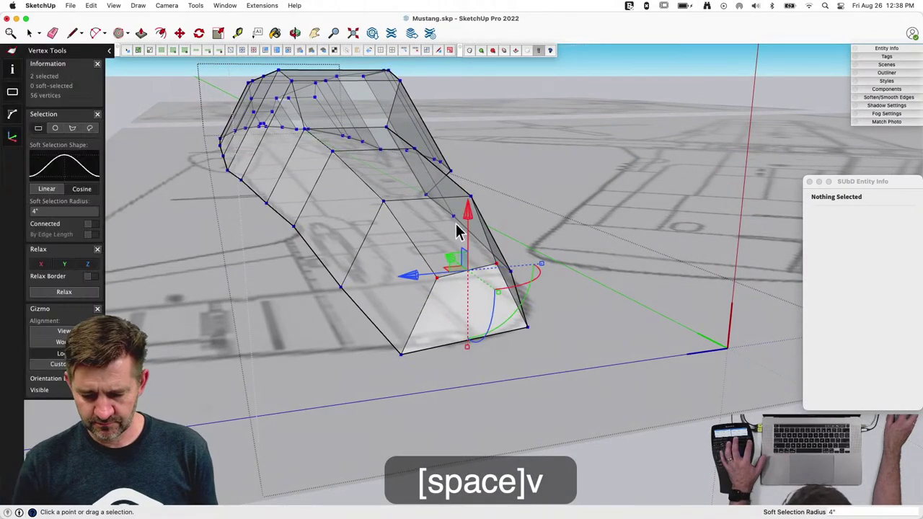
{"action": "left_click_drag", "start_coordinate": [467, 220], "coordinate": [466, 254]}
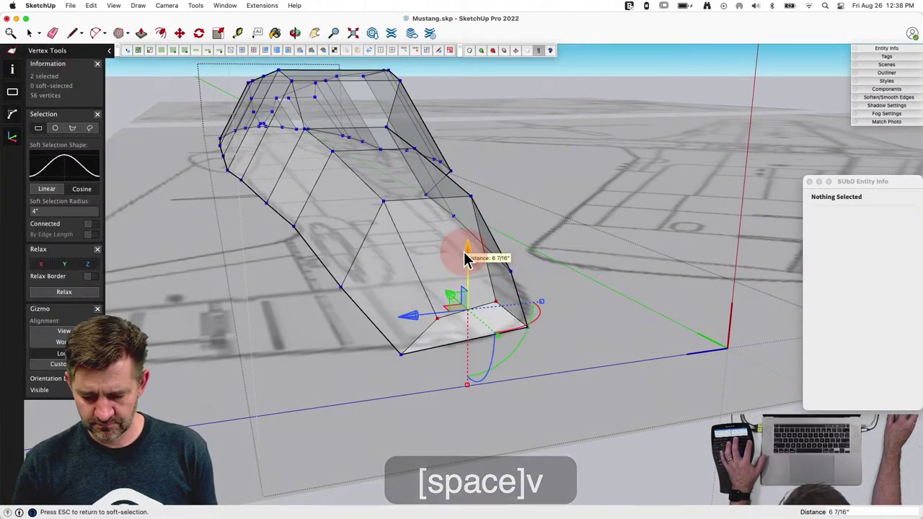
{"action": "mouse_move", "coordinate": [527, 291]}
{"action": "middle_mouse_down"}
{"action": "mouse_move", "coordinate": [538, 296]}
{"action": "mouse_move", "coordinate": [552, 350]}
{"action": "mouse_move", "coordinate": [535, 296]}
{"action": "middle_mouse_up"}
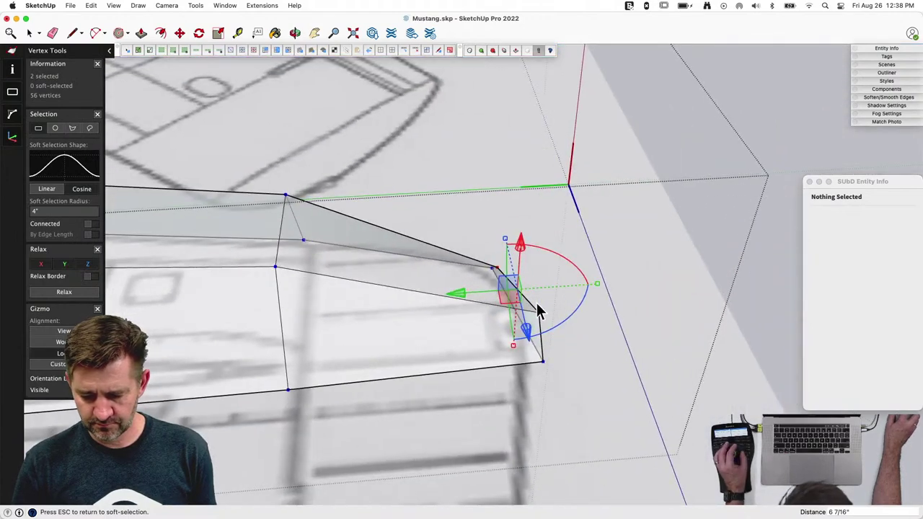
Step: Select the tail end's upper outer vertex, shift it slightly forward along the green axis, and clear the selection
{"action": "left_click", "coordinate": [533, 303]}
{"action": "left_click", "coordinate": [483, 315]}
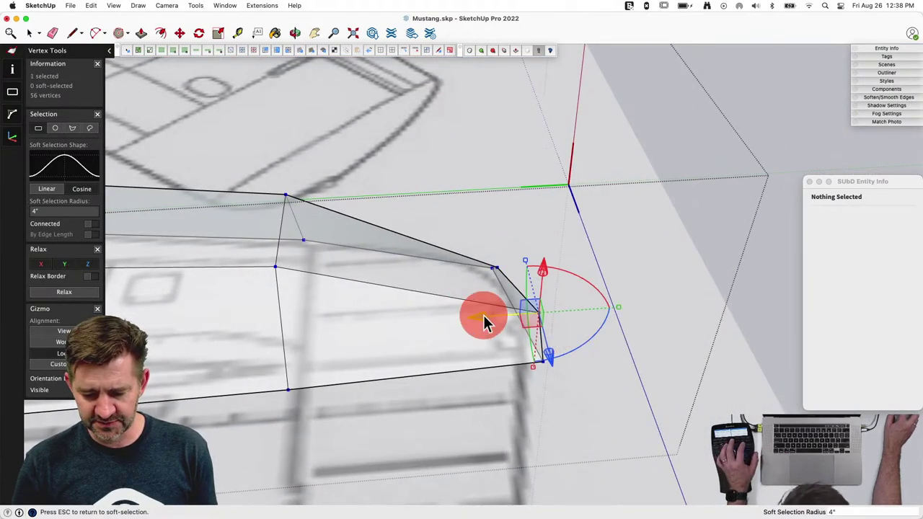
{"action": "left_click_drag", "start_coordinate": [459, 320], "coordinate": [461, 320]}
{"action": "left_click", "coordinate": [639, 298]}
{"action": "left_click", "coordinate": [623, 338]}
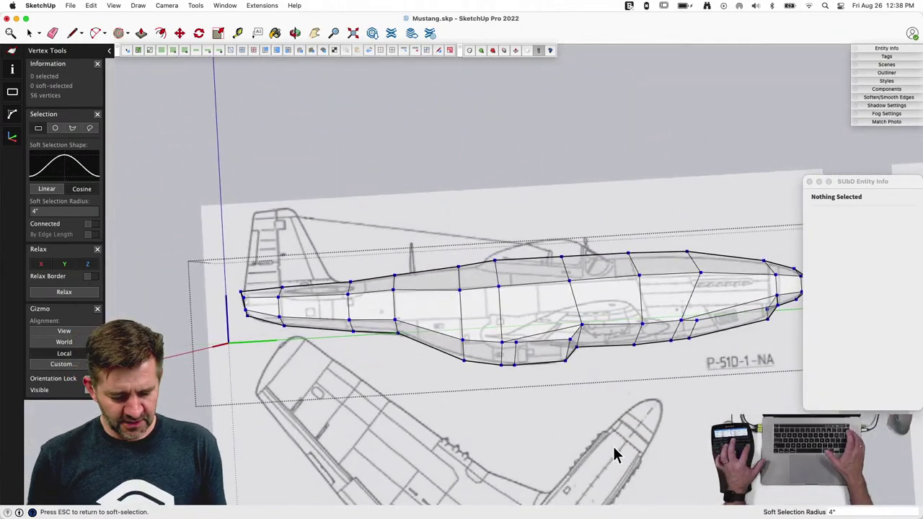
Step: Inspect the smoothed fuselage against the low-poly mesh and turn off X-ray display
{"action": "key", "text": "u"}
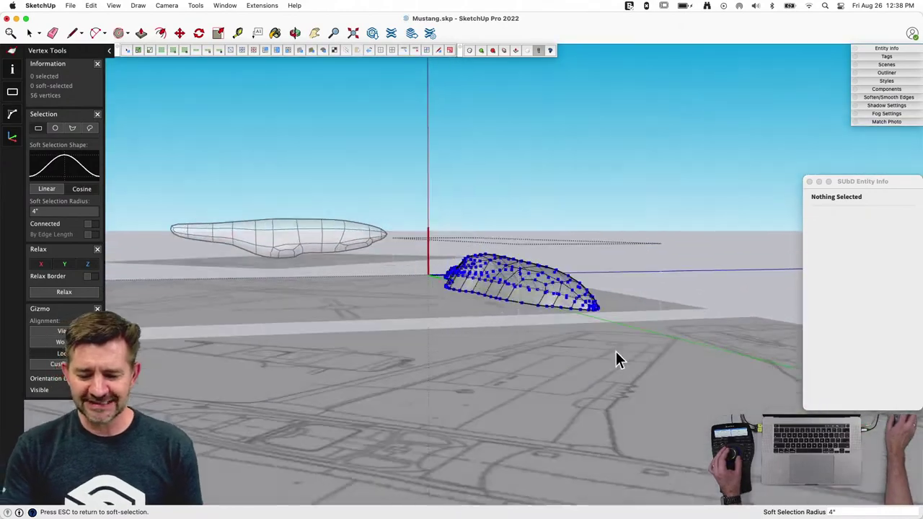
{"action": "left_click", "coordinate": [612, 160]}
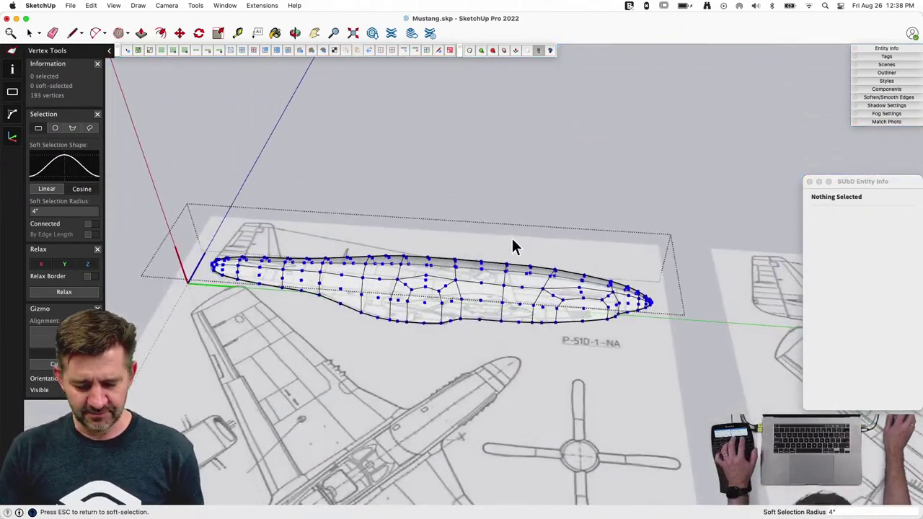
{"action": "key", "text": "u"}
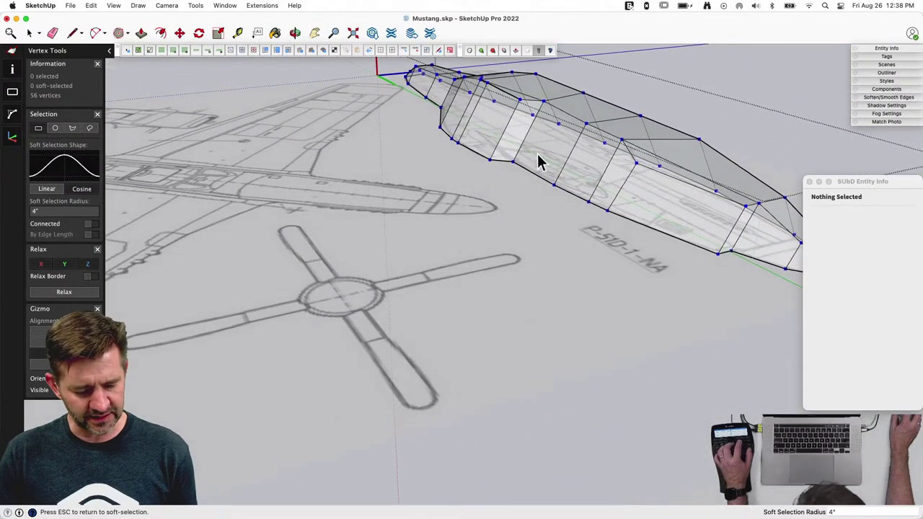
{"action": "key", "text": "x"}
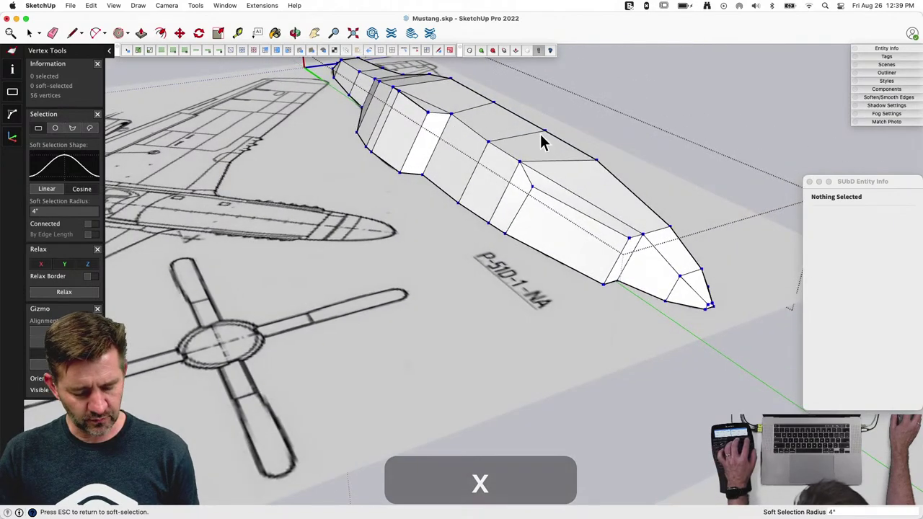
{"action": "key", "text": "u"}
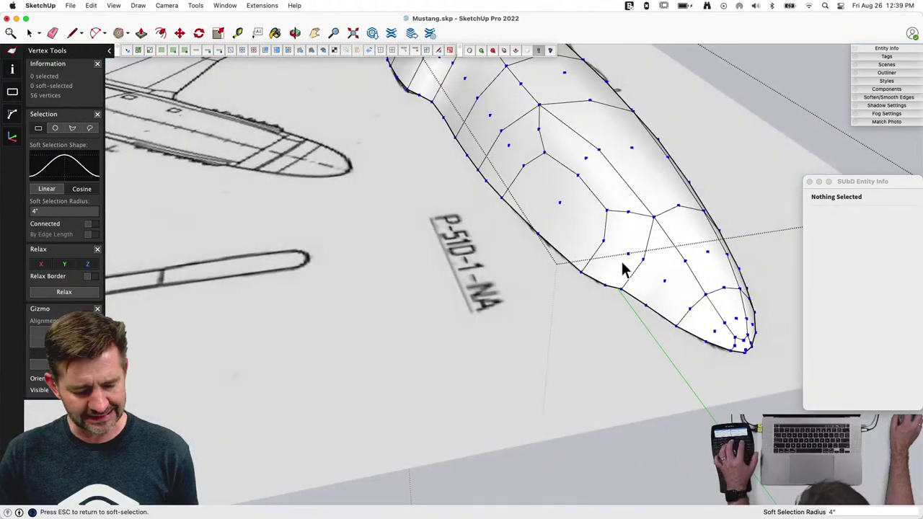
{"action": "key", "text": "u"}
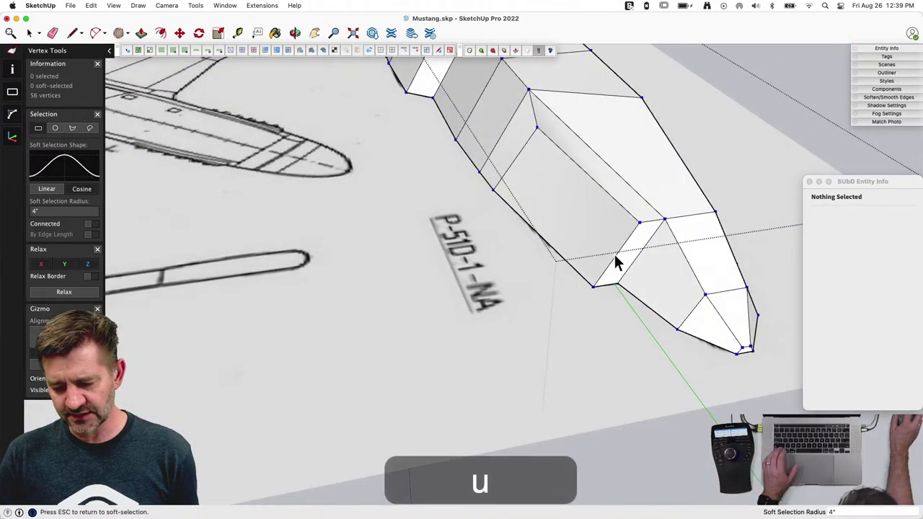
Step: Select the edges around the belly scoop's front face and crease them to a sharpness of about 0.75
{"action": "key", "text": "space"}
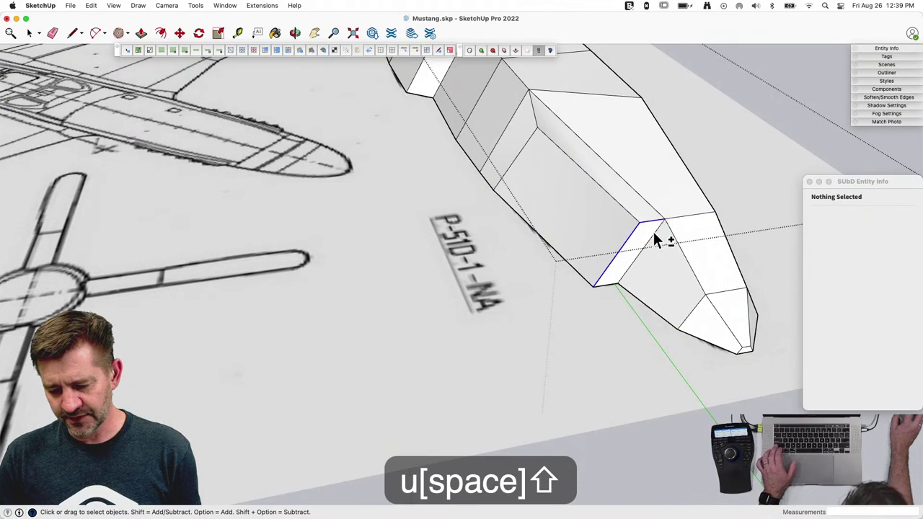
{"action": "left_click", "coordinate": [652, 231], "text": "shift"}
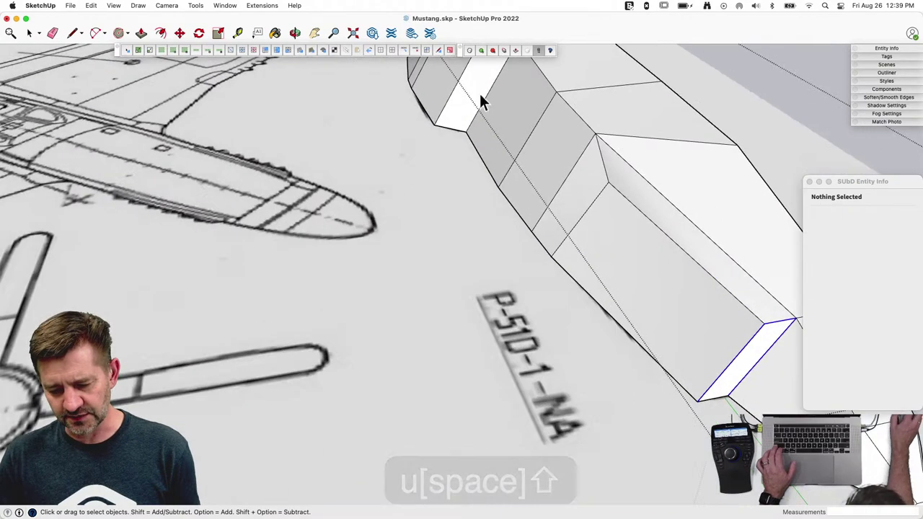
{"action": "scroll", "coordinate": [480, 94], "scroll_direction": "down", "scroll_amount": 3}
{"action": "middle_click_drag", "start_coordinate": [479, 94], "coordinate": [437, 148]}
{"action": "scroll", "coordinate": [454, 148], "scroll_direction": "up", "scroll_amount": 5}
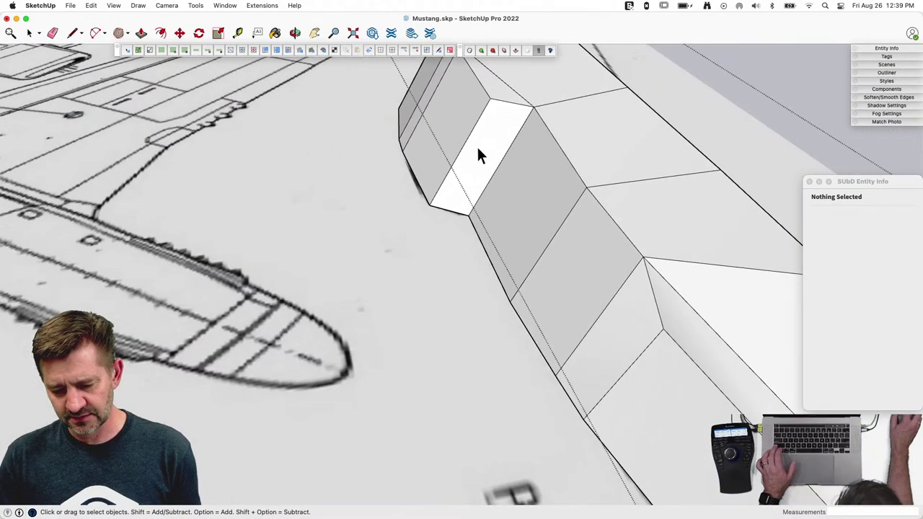
{"action": "left_click", "coordinate": [502, 101], "text": "shift"}
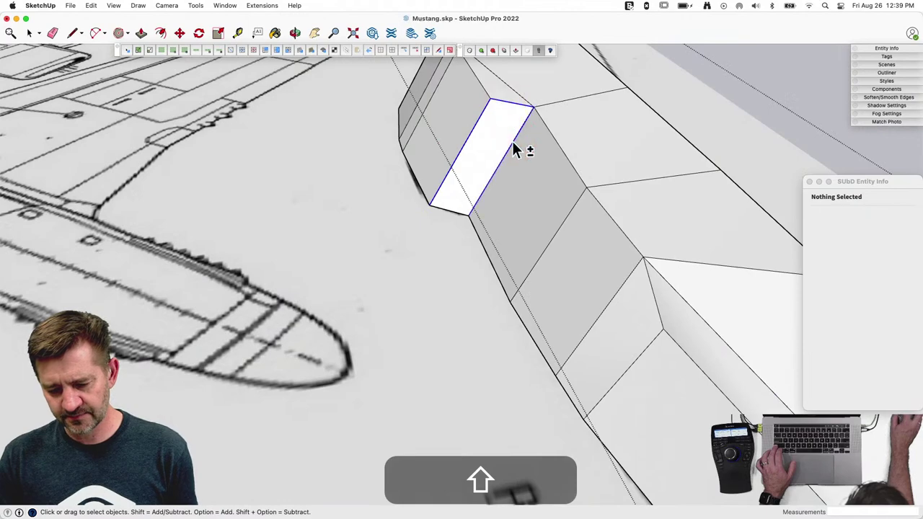
{"action": "scroll", "coordinate": [502, 94], "scroll_direction": "down", "scroll_amount": 5}
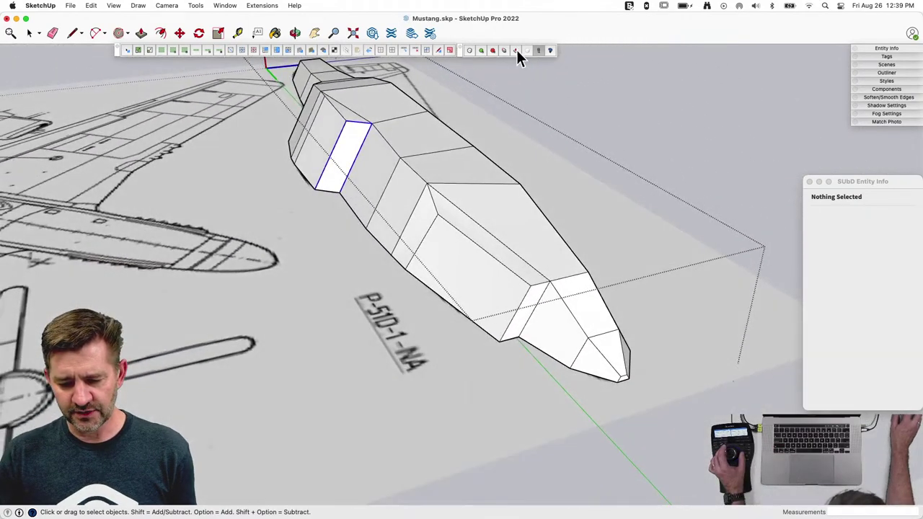
{"action": "left_click", "coordinate": [504, 51]}
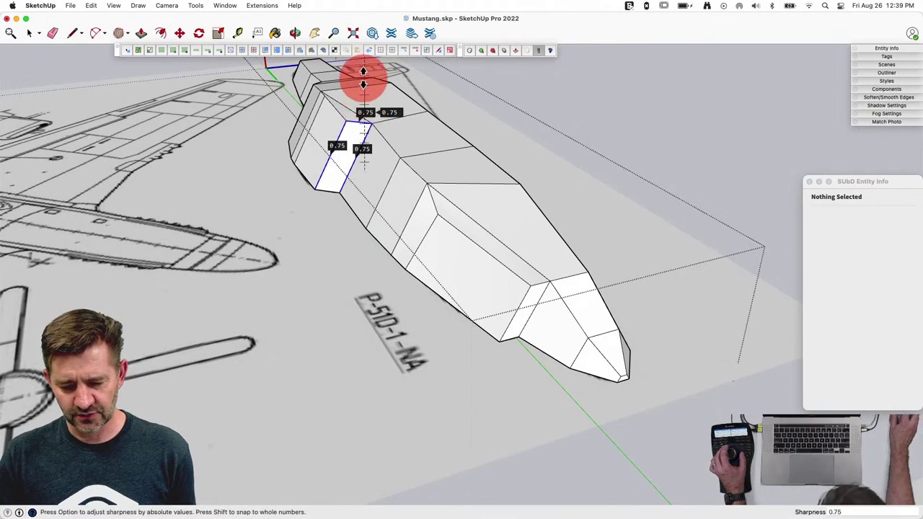
{"action": "key", "text": "space"}
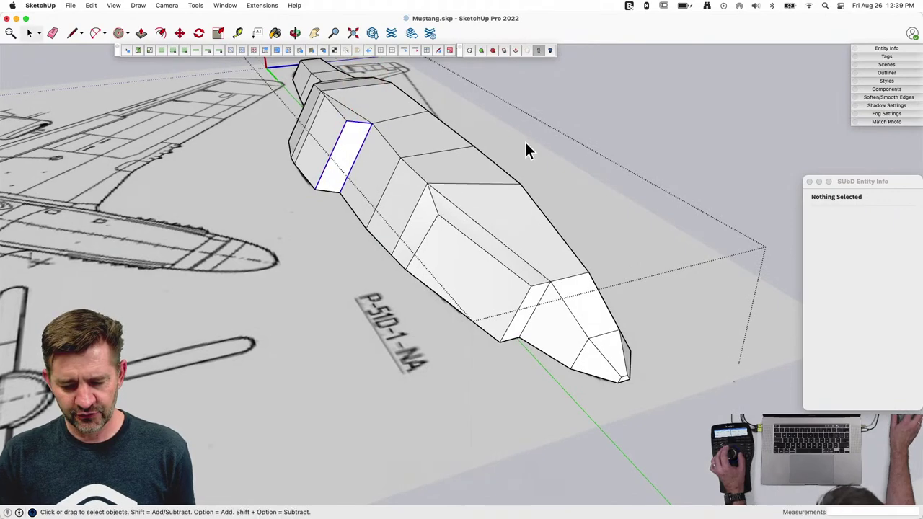
{"action": "scroll", "coordinate": [454, 171], "scroll_direction": "up", "scroll_amount": 5}
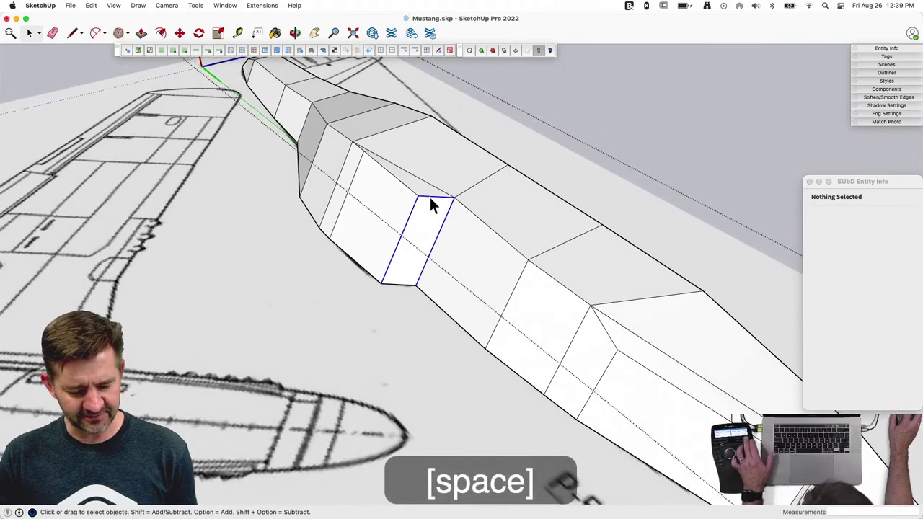
Step: Turn on subdivision, crease the edges around the chin intake's front face, and clear the selection
{"action": "key", "text": "u"}
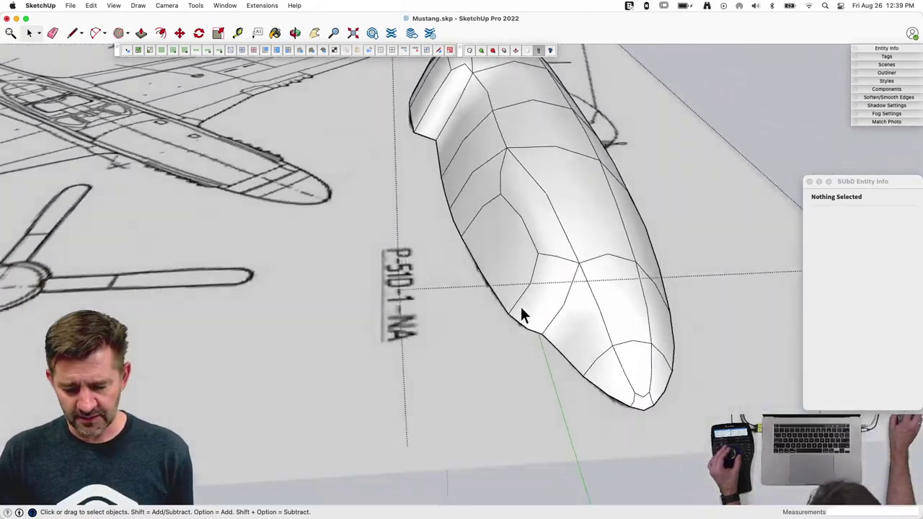
{"action": "key", "text": "space"}
{"action": "left_click", "coordinate": [521, 292]}
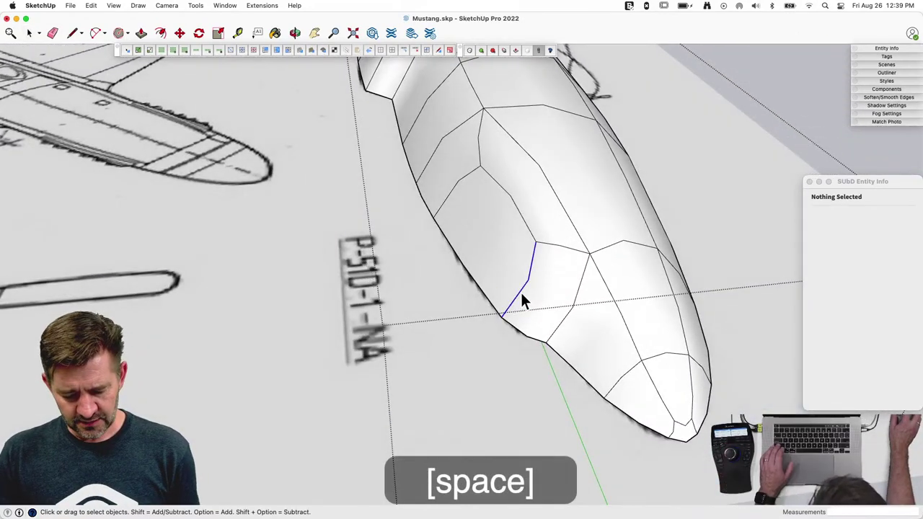
{"action": "left_click", "coordinate": [545, 245], "text": "shift"}
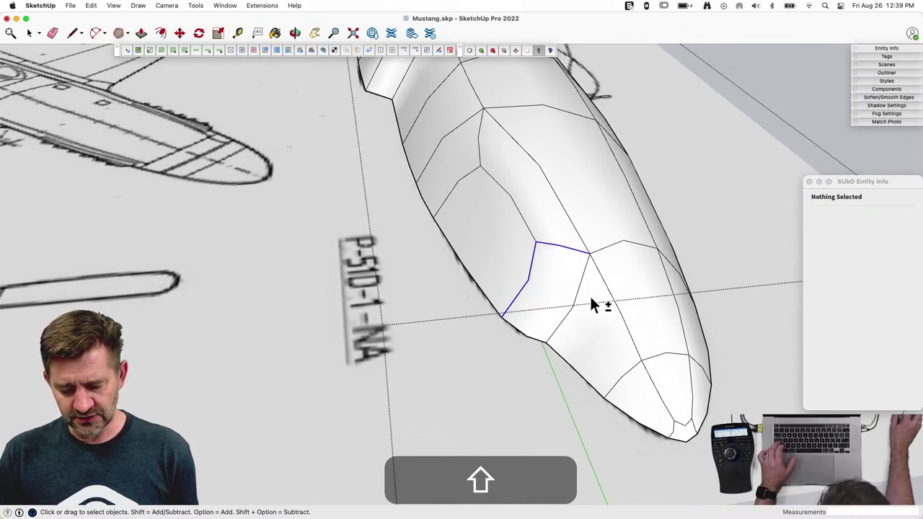
{"action": "left_click", "coordinate": [575, 302], "text": "shift"}
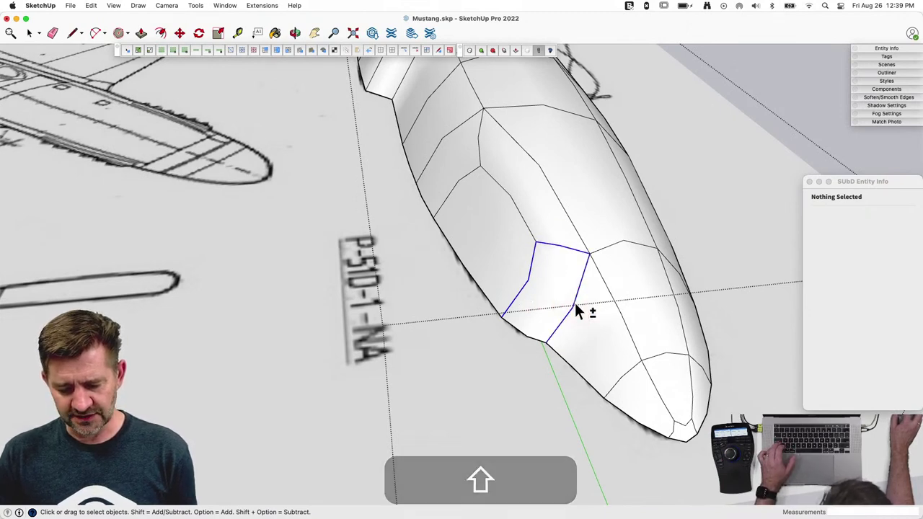
{"action": "left_click", "coordinate": [503, 50]}
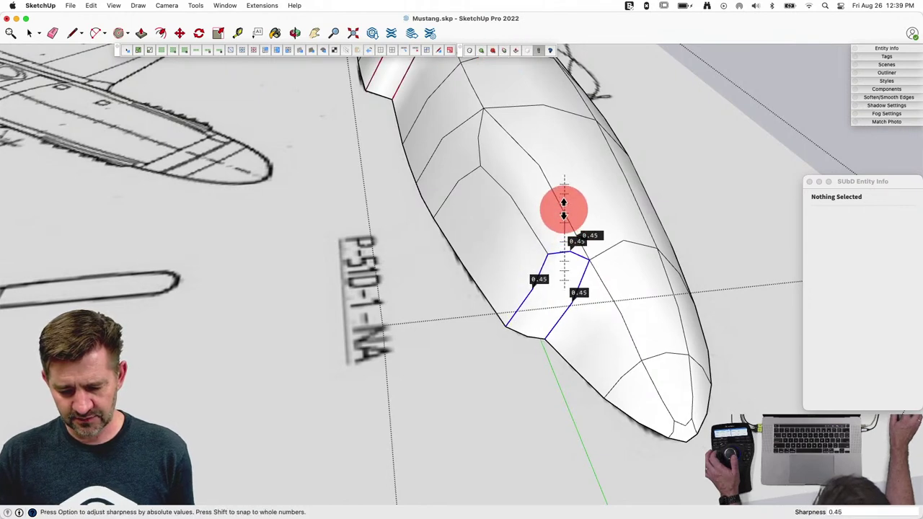
{"action": "key", "text": "space"}
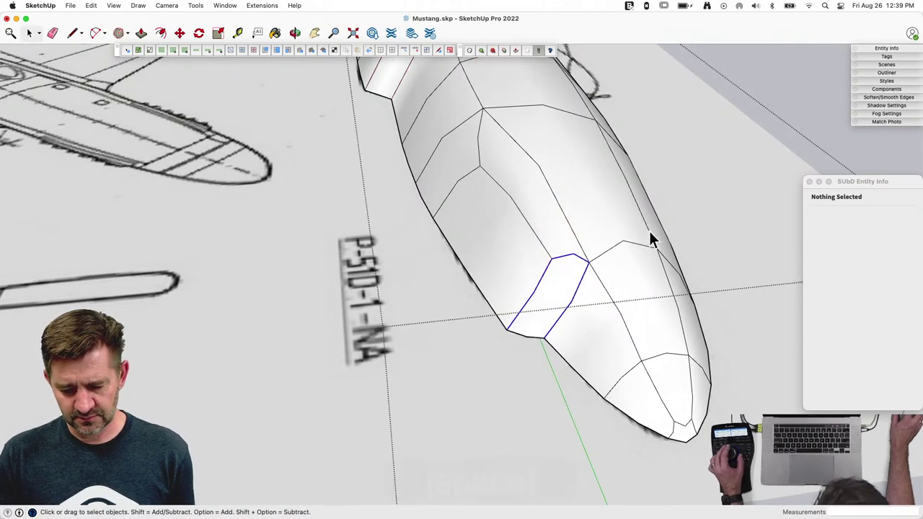
{"action": "left_click", "coordinate": [691, 202]}
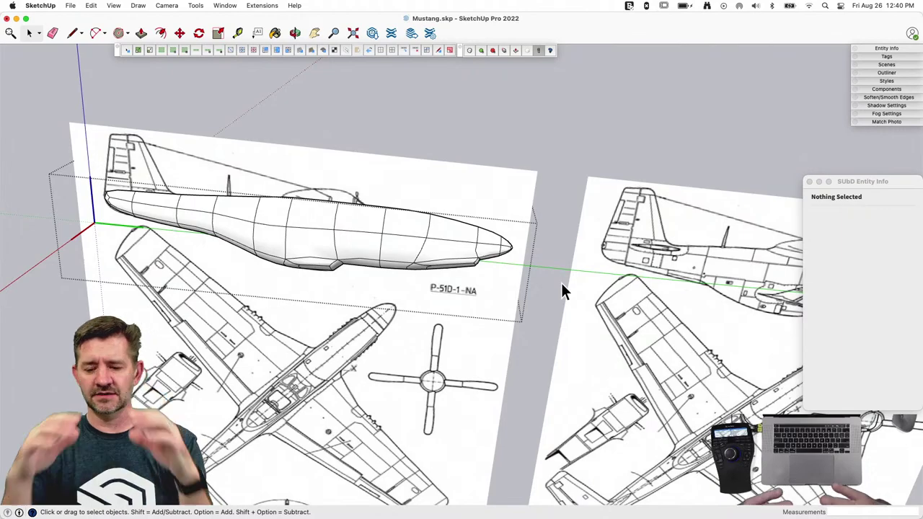
Step: Raise the crease to 1.00 on the edges where the chin intake's and belly scoop's front faces meet the fuselage
{"action": "key", "text": "space"}
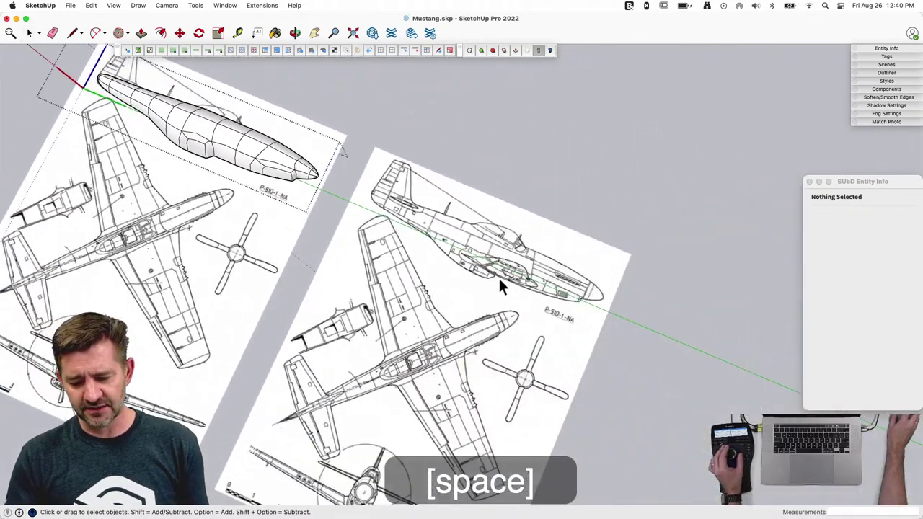
{"action": "scroll", "coordinate": [211, 164], "scroll_direction": "up", "scroll_amount": 6}
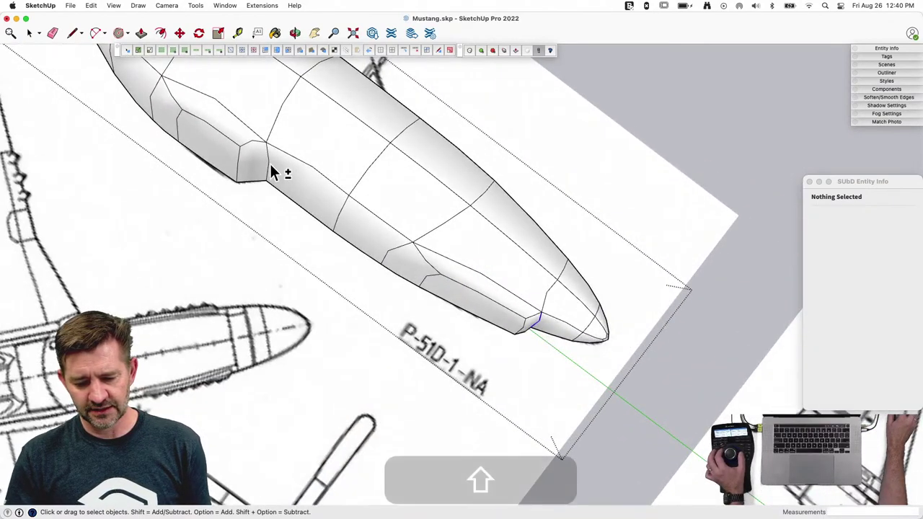
{"action": "left_click", "coordinate": [270, 166], "text": "shift"}
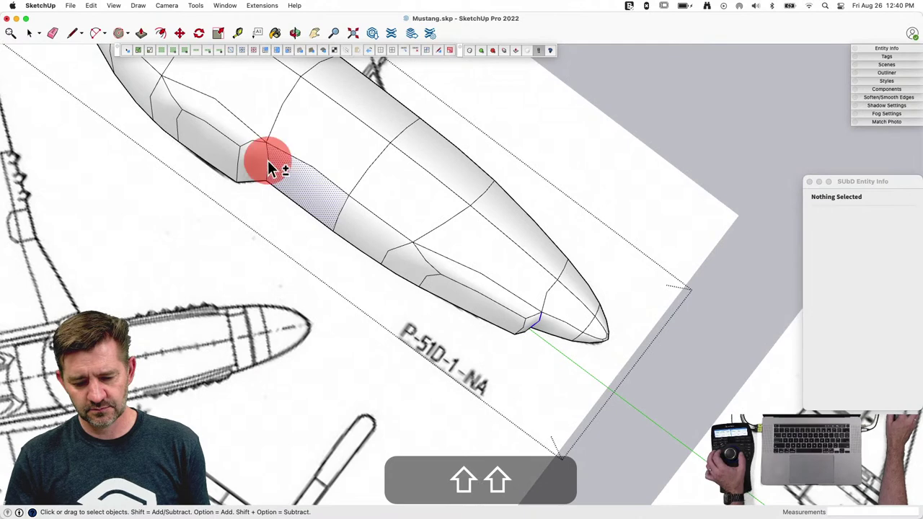
{"action": "left_click", "coordinate": [504, 51]}
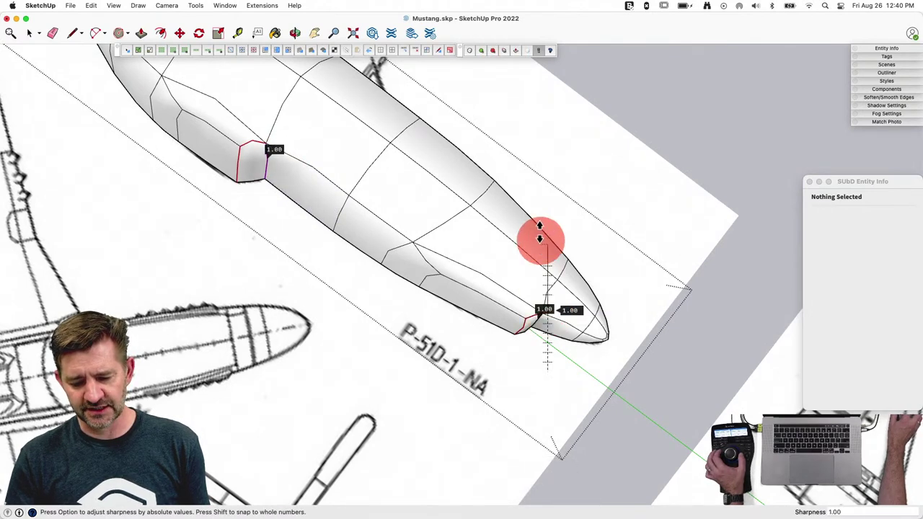
{"action": "key", "text": "space"}
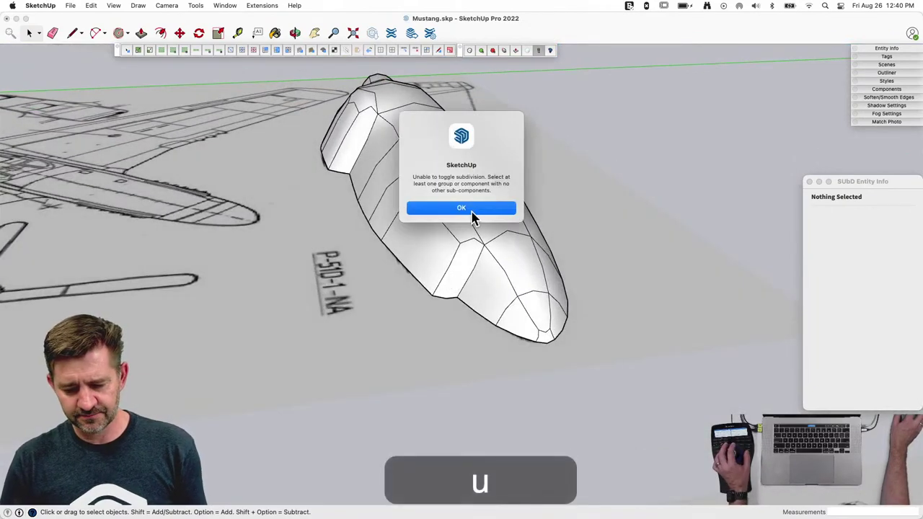
Step: Switch the fuselage component back to its low-poly mesh and open it for editing
{"action": "left_click", "coordinate": [473, 212]}
{"action": "key", "text": "u"}
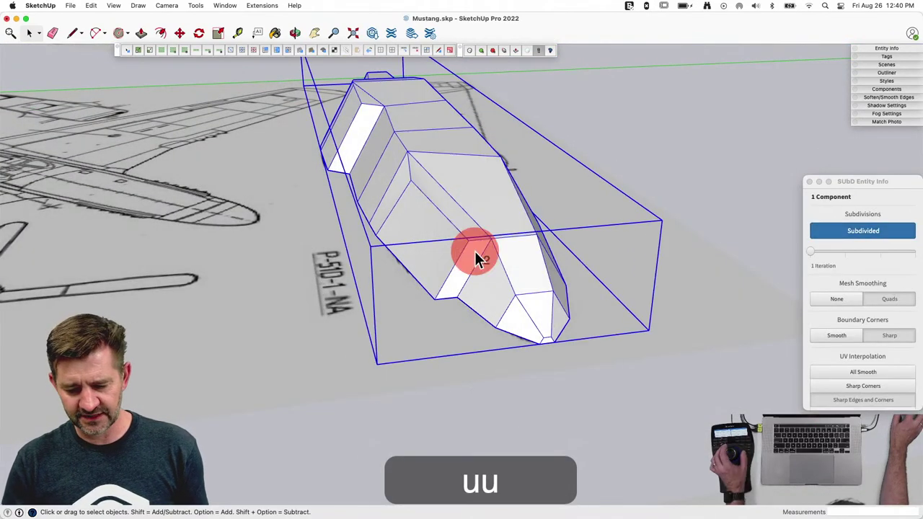
{"action": "double_click", "coordinate": [474, 251]}
{"action": "left_click", "coordinate": [428, 296]}
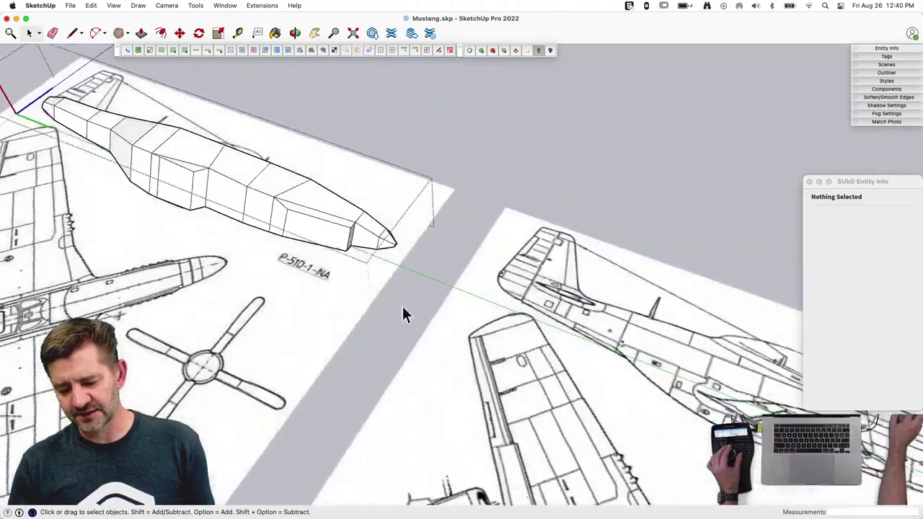
{"action": "scroll", "coordinate": [389, 447], "scroll_direction": "up", "scroll_amount": 3}
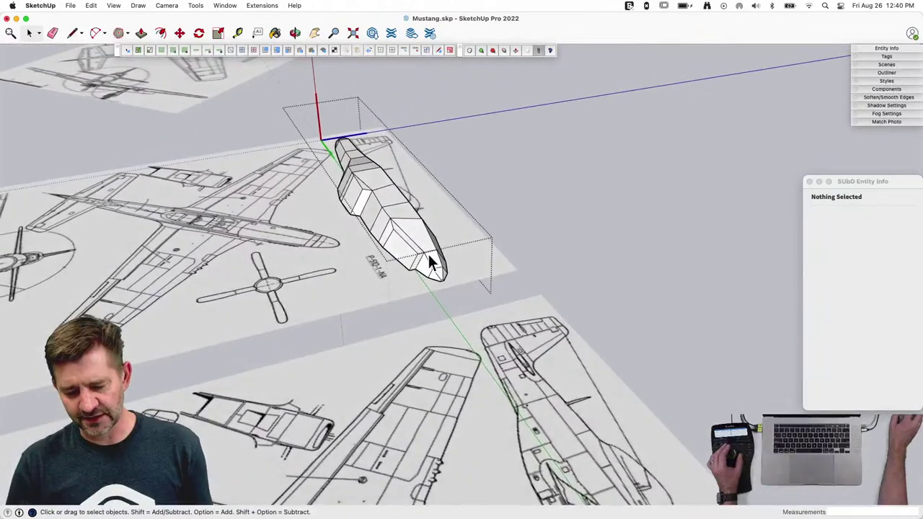
Step: Compare the chin intake's shape on the smoothed fuselage and on the low-poly mesh
{"action": "key", "text": "u"}
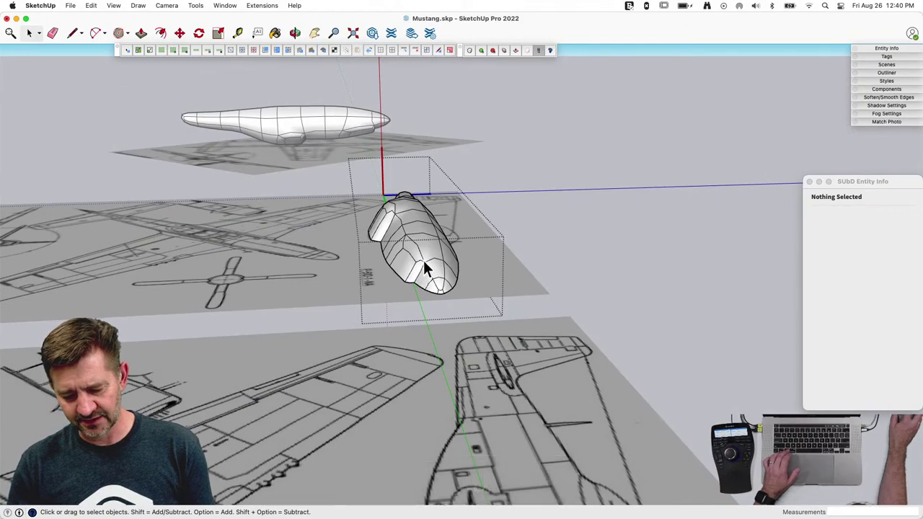
{"action": "key", "text": "u"}
{"action": "key", "text": "space"}
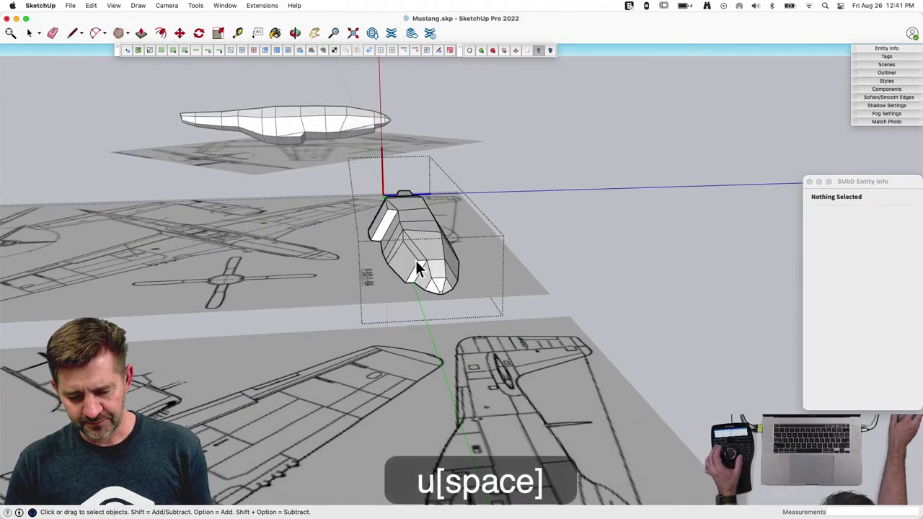
{"action": "scroll", "coordinate": [415, 260], "scroll_direction": "up", "scroll_amount": 3}
{"action": "left_click", "coordinate": [479, 274]}
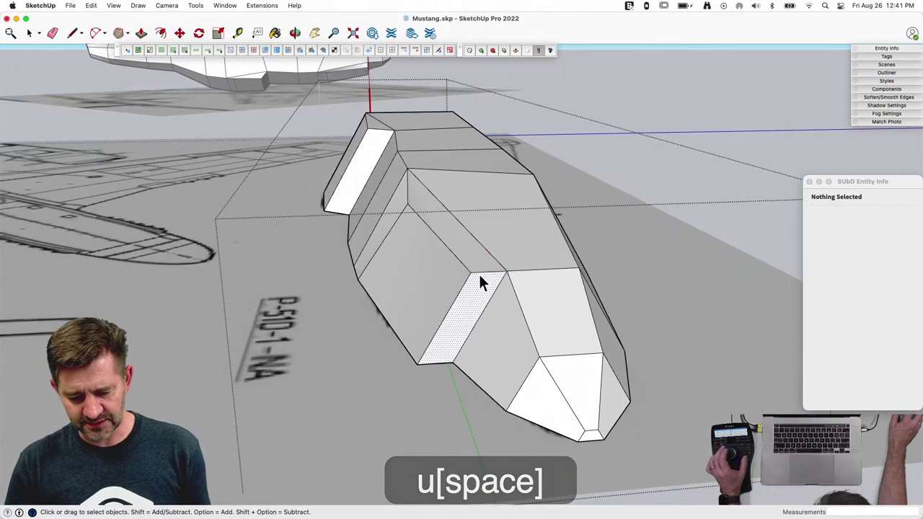
{"action": "left_click", "coordinate": [479, 274]}
{"action": "key", "text": "u"}
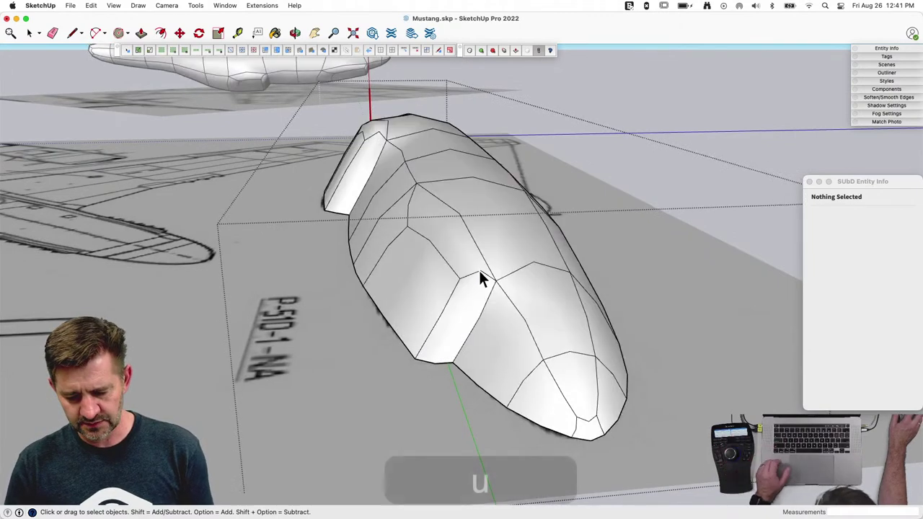
{"action": "key", "text": "u"}
Step: Try moving the chin intake face's upper edge toward the blueprint and about 4 7/16" along the blue axis with Vertex Tools, and undo both moves
{"action": "left_click", "coordinate": [480, 272]}
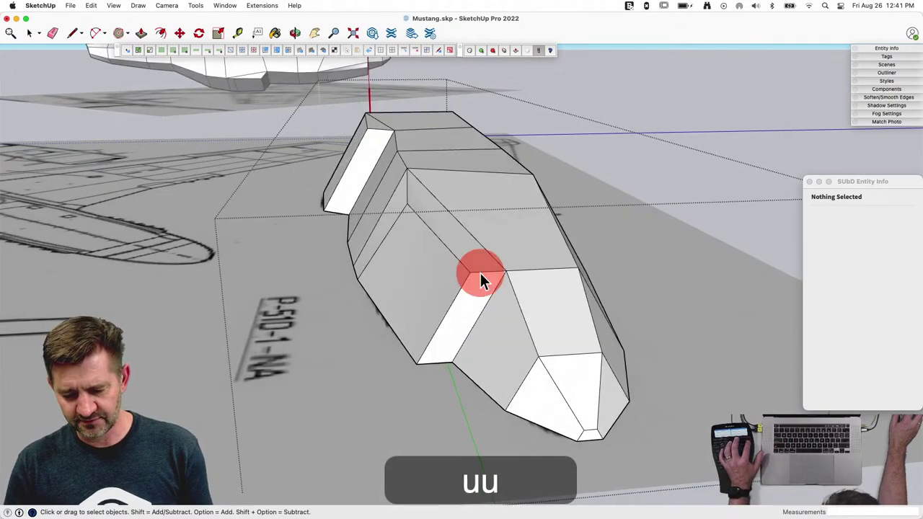
{"action": "key", "text": "v"}
{"action": "left_click_drag", "start_coordinate": [488, 215], "coordinate": [499, 259]}
{"action": "left_click_drag", "start_coordinate": [541, 297], "coordinate": [524, 299]}
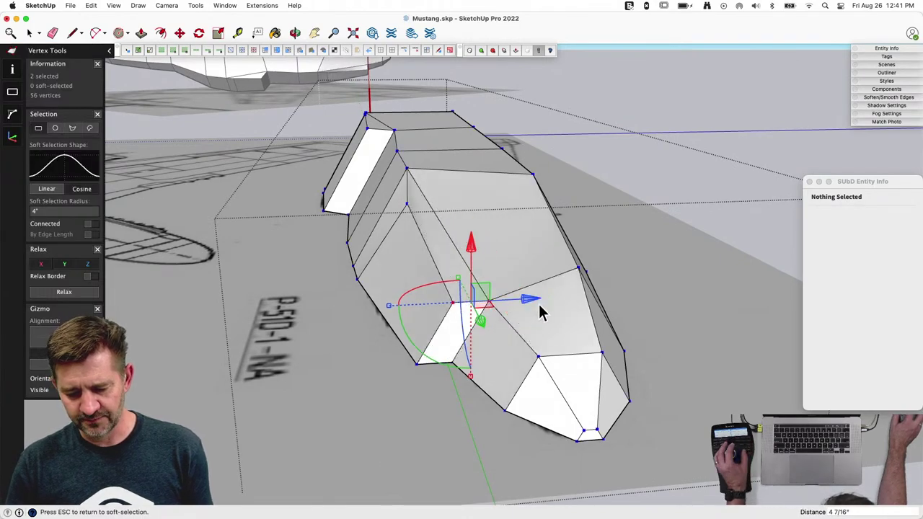
{"action": "middle_click_drag", "start_coordinate": [514, 254], "coordinate": [520, 363]}
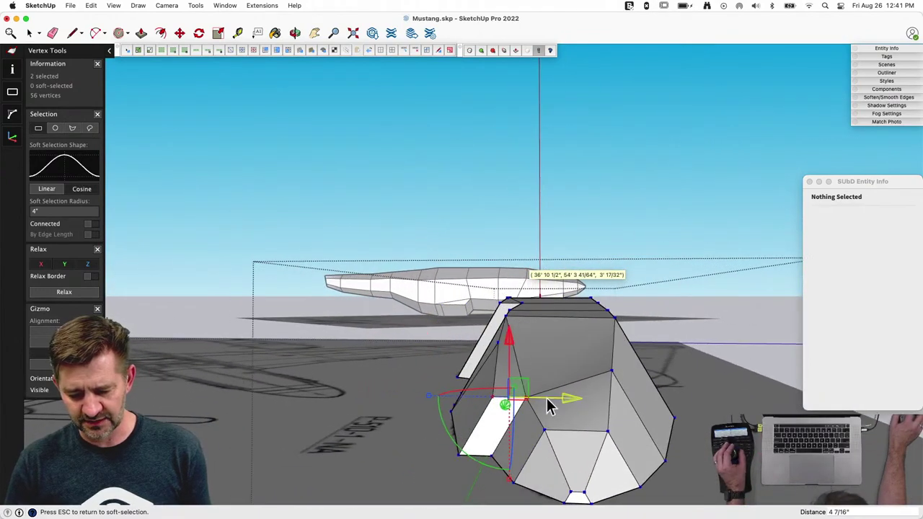
{"action": "key", "text": "super+z"}
{"action": "key", "text": "super+z"}
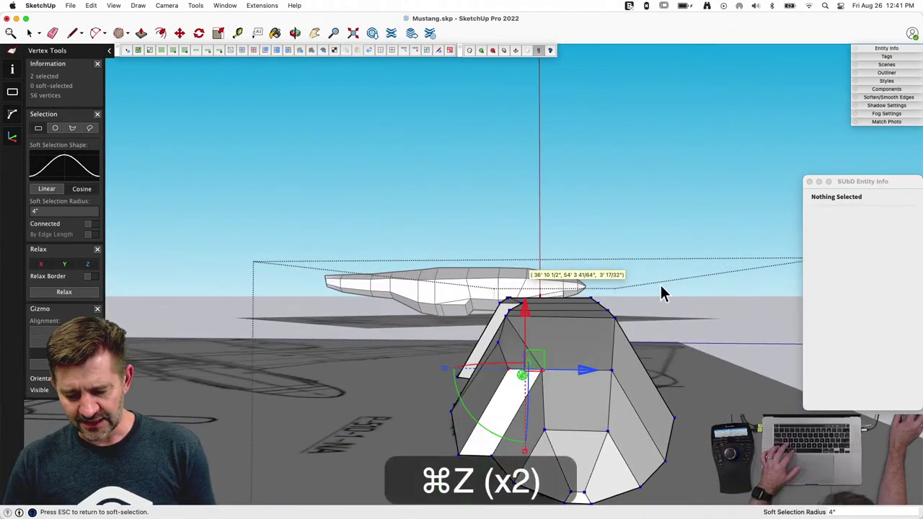
{"action": "key", "text": "space"}
{"action": "middle_click_drag", "start_coordinate": [691, 270], "coordinate": [548, 221]}
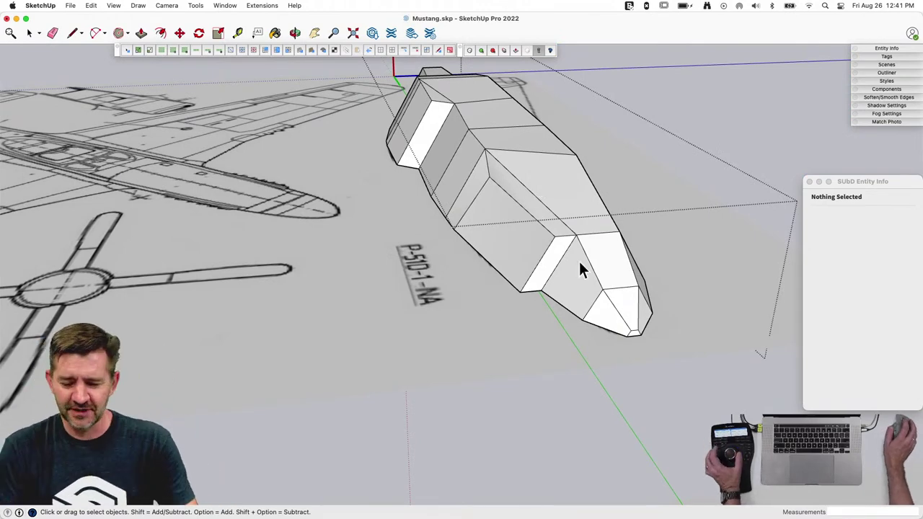
Step: Draw a line across the chin intake's front face between the midpoints of its two side edges
{"action": "key", "text": "l"}
{"action": "scroll", "coordinate": [606, 242], "scroll_direction": "up", "scroll_amount": 5}
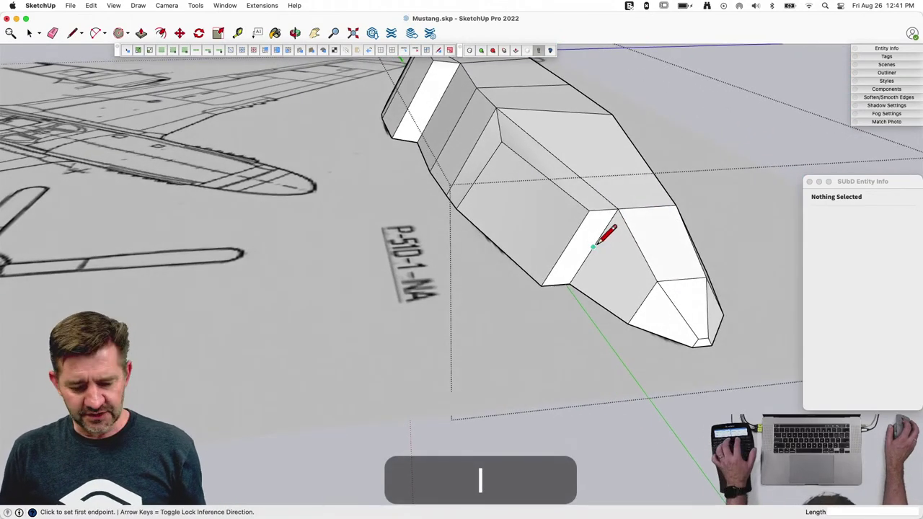
{"action": "middle_click_drag", "start_coordinate": [593, 246], "coordinate": [515, 185]}
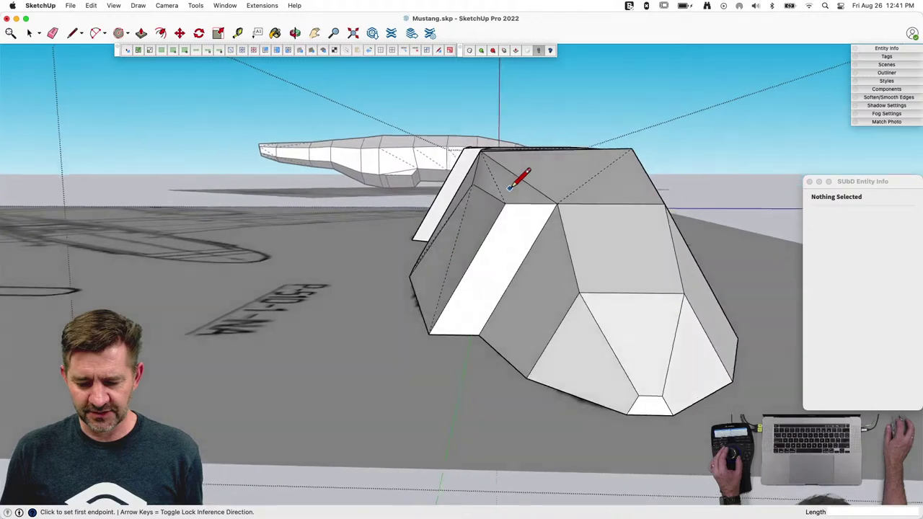
{"action": "scroll", "coordinate": [460, 159], "scroll_direction": "up", "scroll_amount": 4}
{"action": "mouse_move", "coordinate": [461, 159]}
{"action": "middle_mouse_down"}
{"action": "mouse_move", "coordinate": [426, 148]}
{"action": "mouse_move", "coordinate": [465, 165]}
{"action": "mouse_move", "coordinate": [456, 173]}
{"action": "mouse_move", "coordinate": [552, 210]}
{"action": "mouse_move", "coordinate": [545, 231]}
{"action": "middle_mouse_up"}
{"action": "key", "text": "e"}
{"action": "key", "text": "l"}
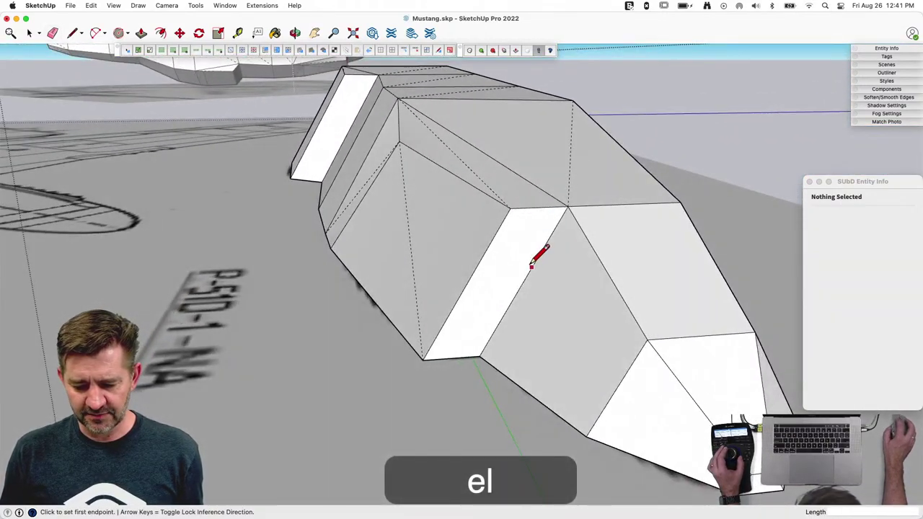
{"action": "left_click", "coordinate": [477, 266]}
Step: Erase the edges meeting at the chin intake's upper front outer corner, opening the faces above the new line
{"action": "key", "text": "e"}
{"action": "left_click", "coordinate": [533, 208]}
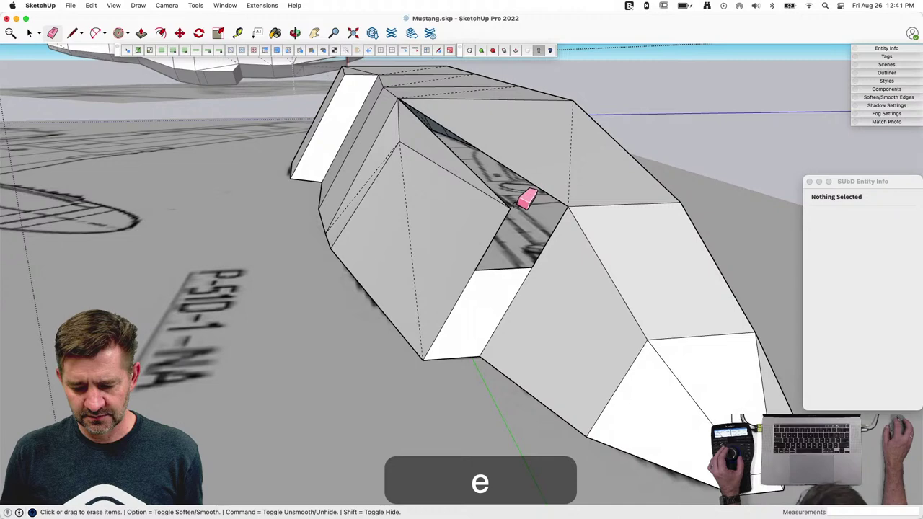
{"action": "left_click_drag", "start_coordinate": [507, 210], "coordinate": [512, 212]}
Step: Close the chin intake's opening with lines from the cut's ends to the intake's rear corners, plus a diagonal between them
{"action": "key", "text": "l"}
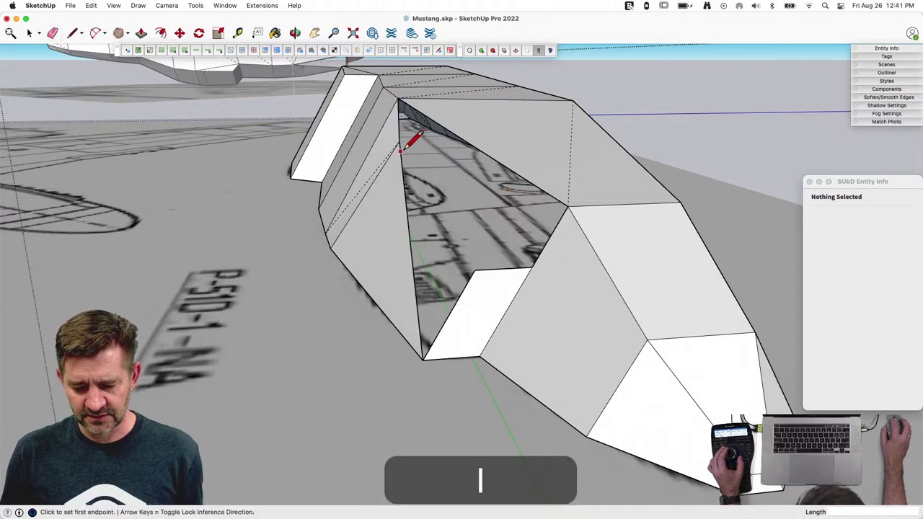
{"action": "left_click", "coordinate": [474, 269]}
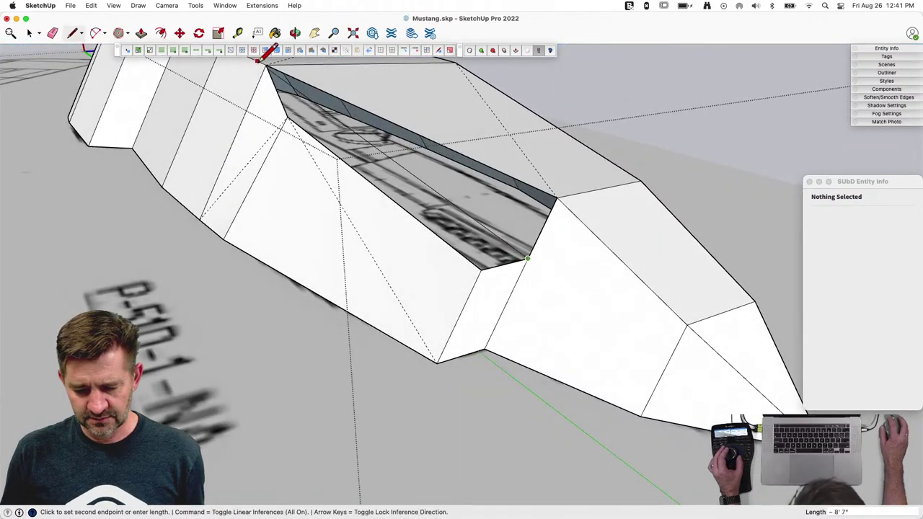
{"action": "left_click", "coordinate": [267, 65]}
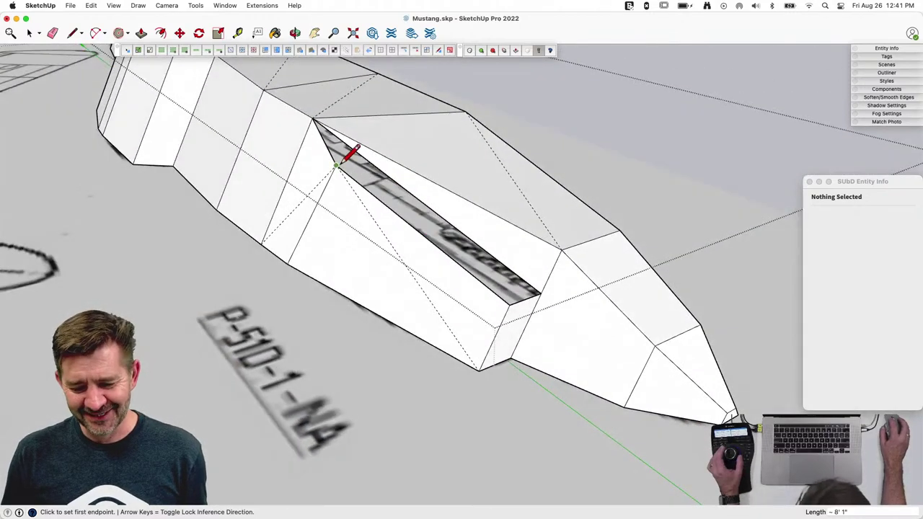
{"action": "left_click", "coordinate": [540, 291]}
{"action": "key", "text": "space"}
Step: Make the diagonal edge across the chin intake's new upper surface soft and smooth
{"action": "middle_click_drag", "start_coordinate": [540, 289], "coordinate": [420, 217]}
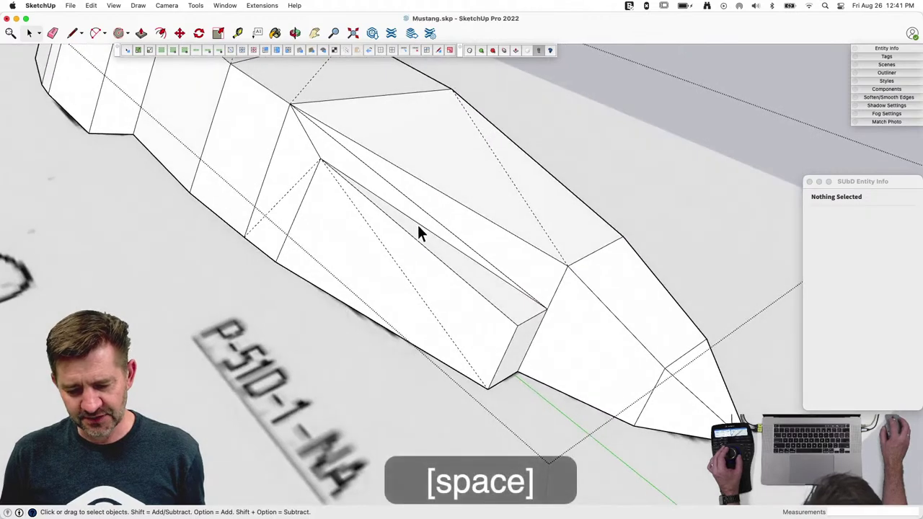
{"action": "left_click", "coordinate": [417, 224]}
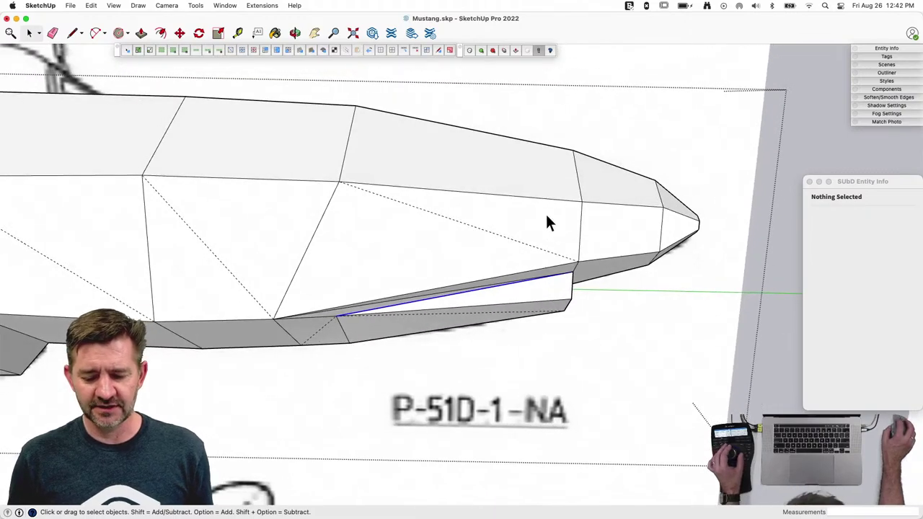
{"action": "middle_click_drag", "start_coordinate": [546, 215], "coordinate": [416, 179]}
{"action": "middle_click_drag", "start_coordinate": [389, 263], "coordinate": [494, 158]}
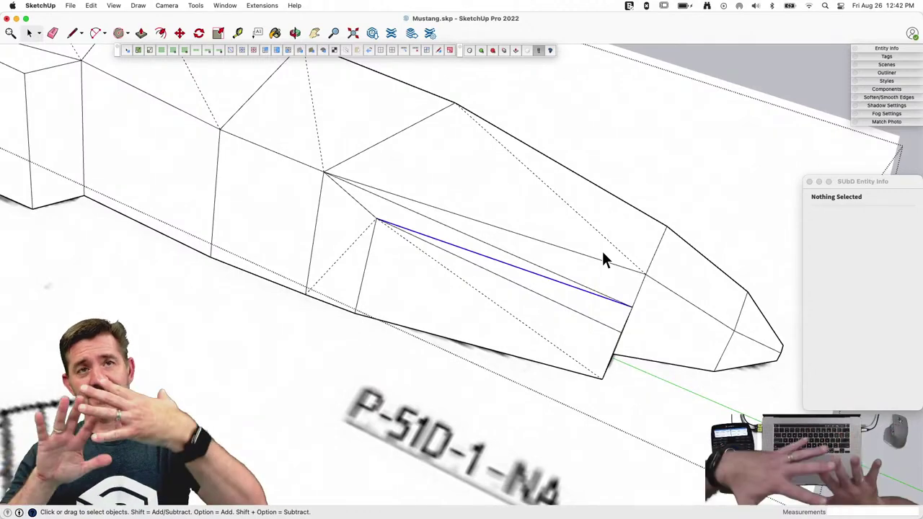
{"action": "middle_click_drag", "start_coordinate": [591, 237], "coordinate": [401, 137]}
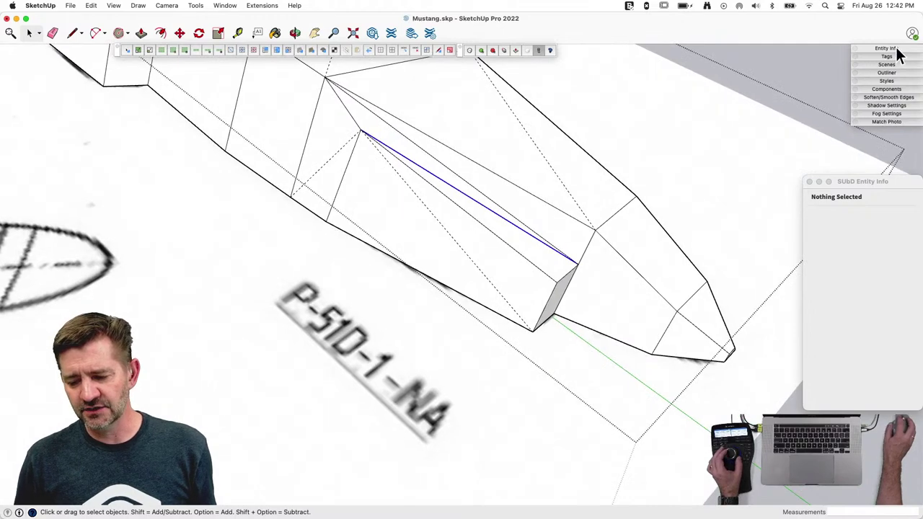
{"action": "left_click", "coordinate": [886, 49]}
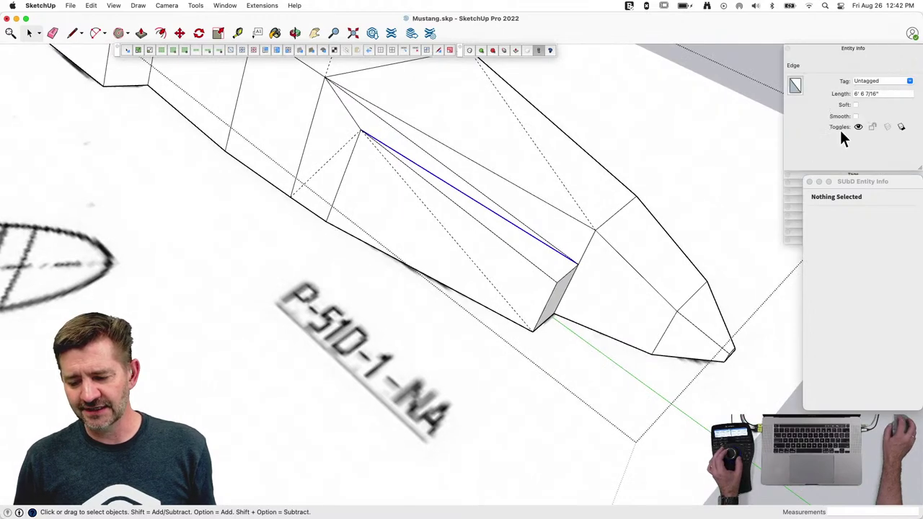
{"action": "left_click", "coordinate": [855, 104]}
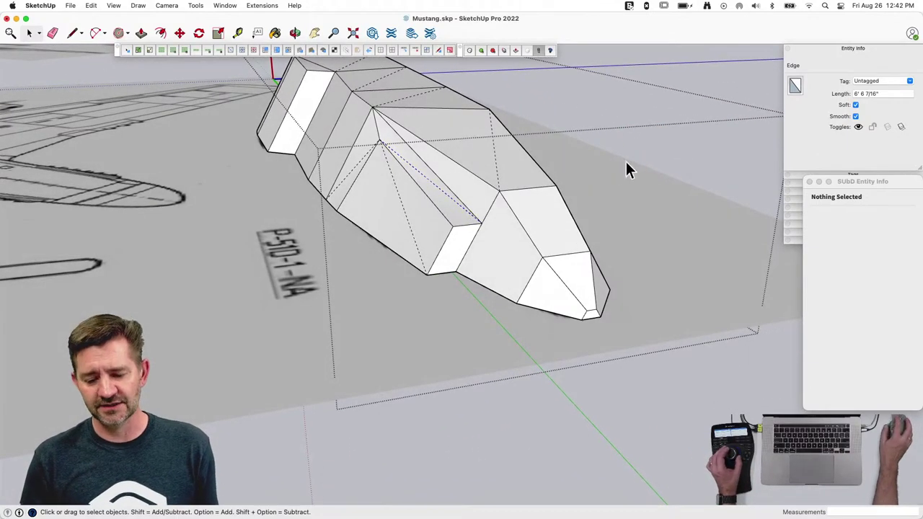
{"action": "left_click", "coordinate": [591, 193]}
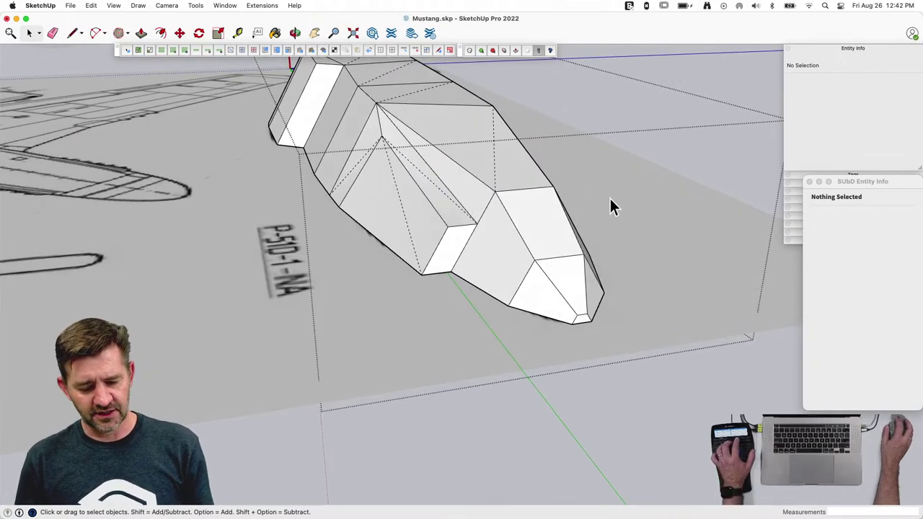
Step: Save the model and check the reshaped chin intake on the smoothed fuselage, returning to the low-poly mesh
{"action": "middle_click_drag", "start_coordinate": [610, 198], "coordinate": [443, 205]}
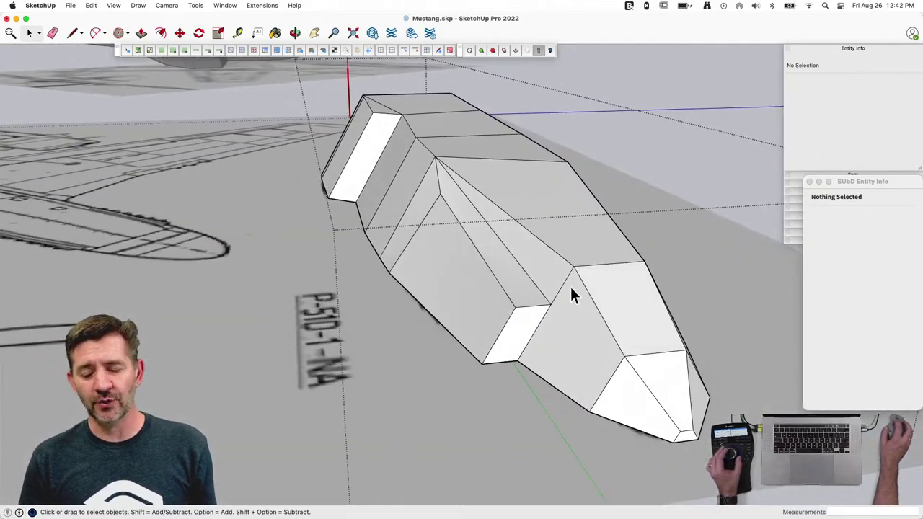
{"action": "middle_click_drag", "start_coordinate": [541, 256], "coordinate": [585, 276]}
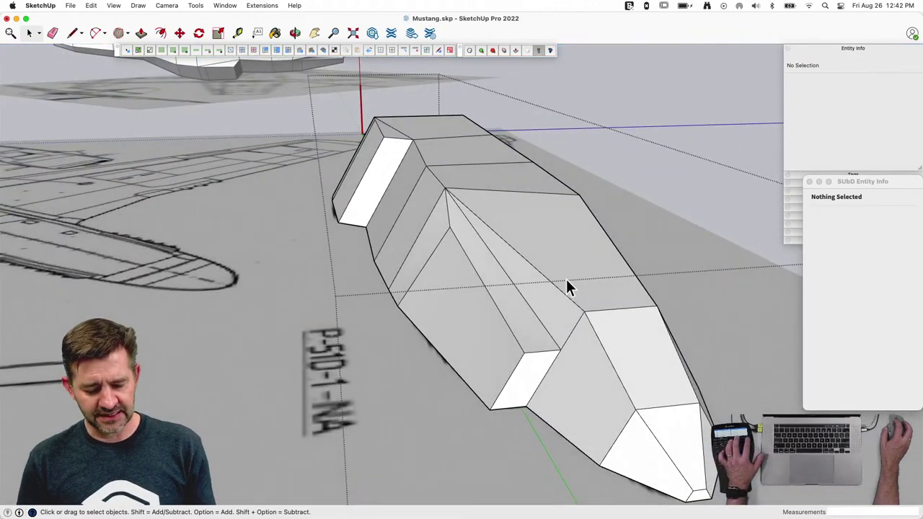
{"action": "key", "text": "super+s"}
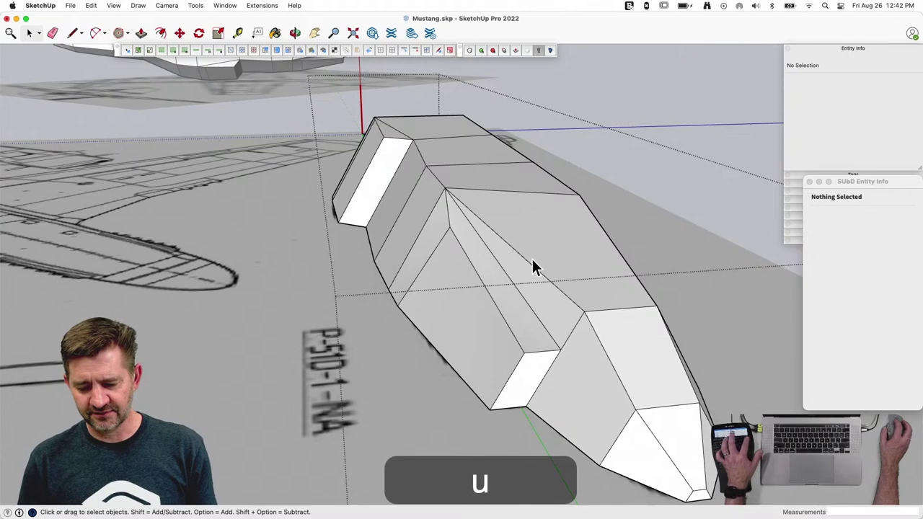
{"action": "middle_click_drag", "start_coordinate": [674, 276], "coordinate": [584, 310]}
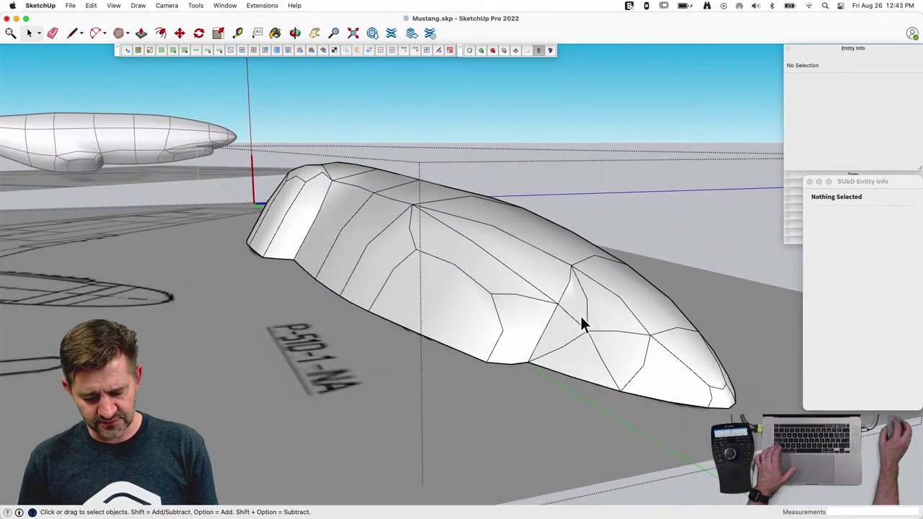
{"action": "key", "text": "super+z"}
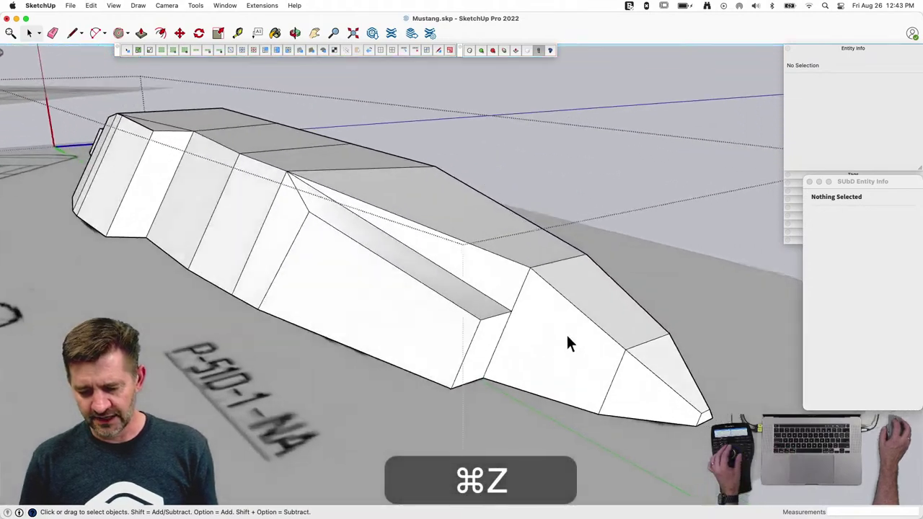
Step: Split the nose side face ahead of the chin intake with a line from its upper front corner to the face's upper forward corner
{"action": "middle_click_drag", "start_coordinate": [565, 333], "coordinate": [438, 306]}
{"action": "mouse_move", "coordinate": [422, 274]}
{"action": "middle_mouse_down"}
{"action": "mouse_move", "coordinate": [503, 248]}
{"action": "mouse_move", "coordinate": [488, 289]}
{"action": "middle_mouse_up"}
{"action": "left_click", "coordinate": [477, 276]}
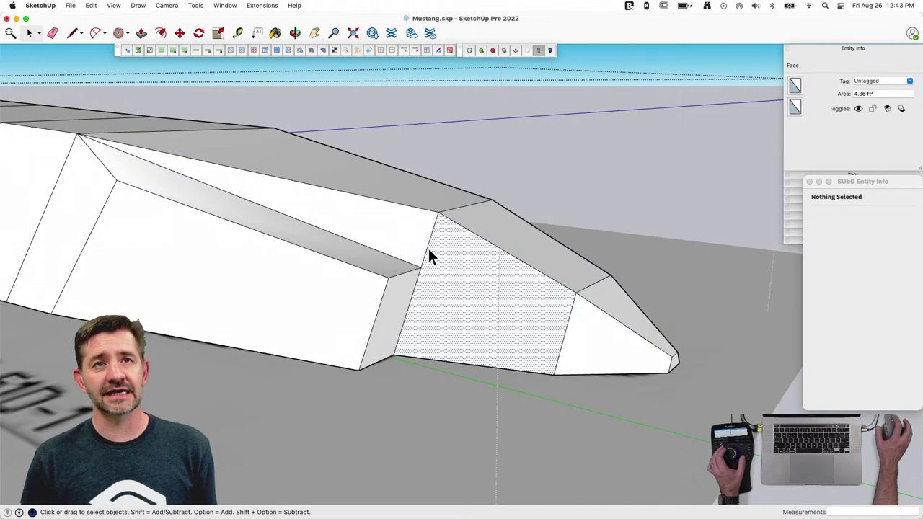
{"action": "key", "text": "l"}
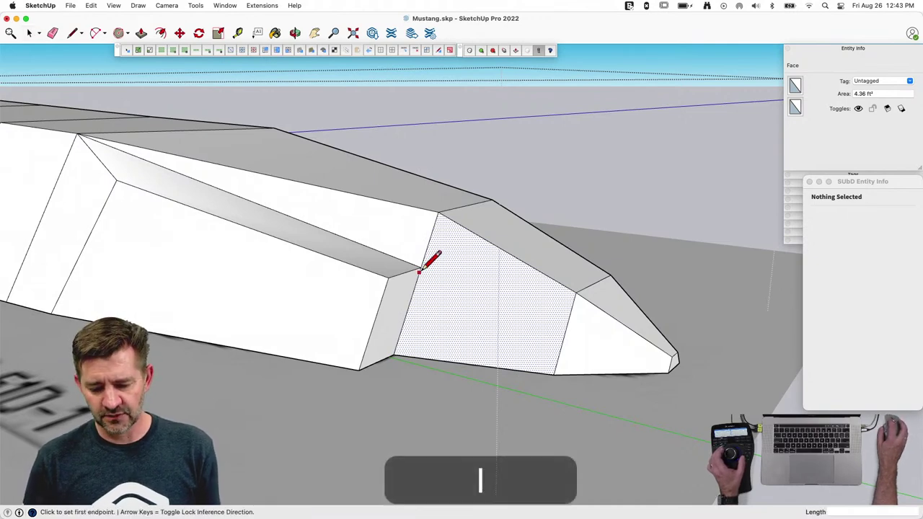
{"action": "left_click", "coordinate": [576, 293]}
{"action": "left_click", "coordinate": [420, 268]}
{"action": "key", "text": "space"}
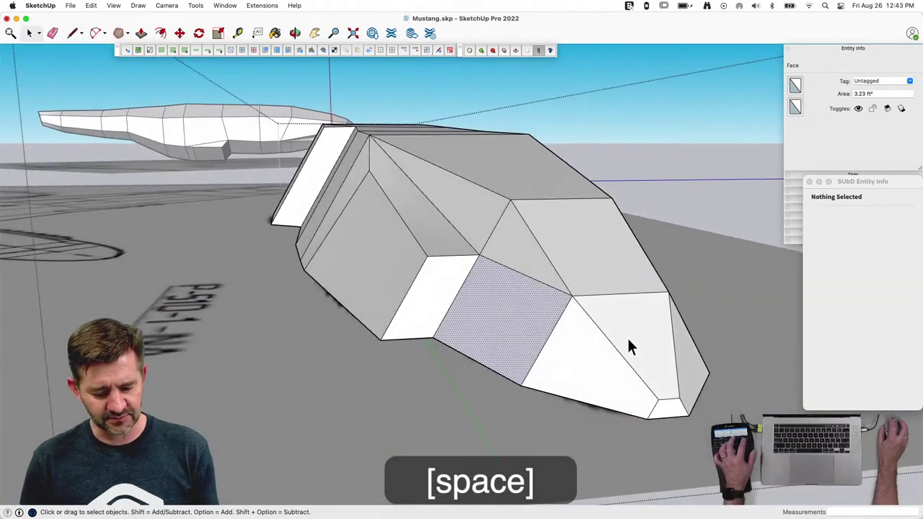
Step: Examine the split nose face and chin intake on the smoothed fuselage and switch back to the low-poly mesh
{"action": "key", "text": "u"}
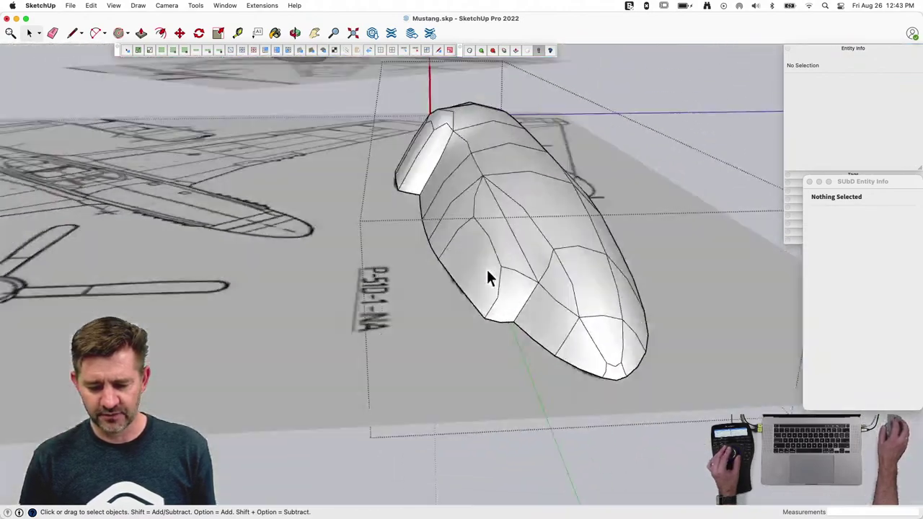
{"action": "middle_click_drag", "start_coordinate": [488, 279], "coordinate": [542, 241]}
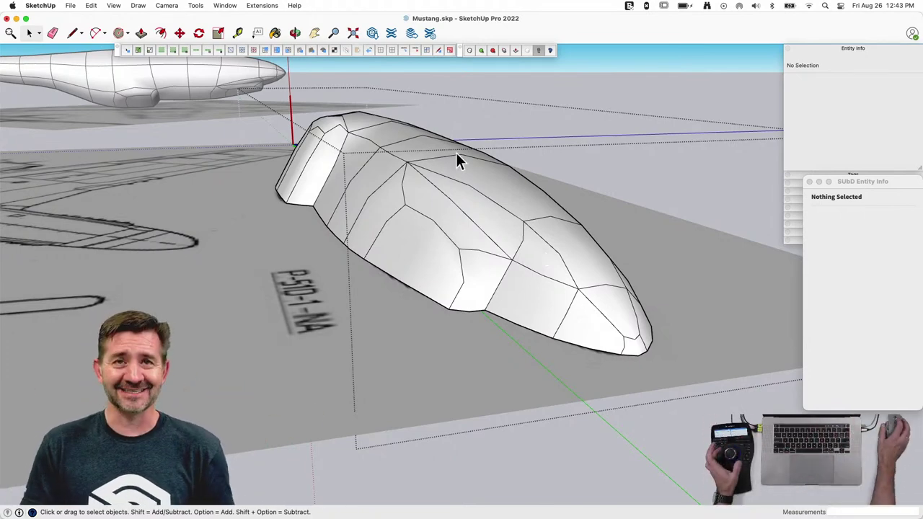
{"action": "key", "text": "u"}
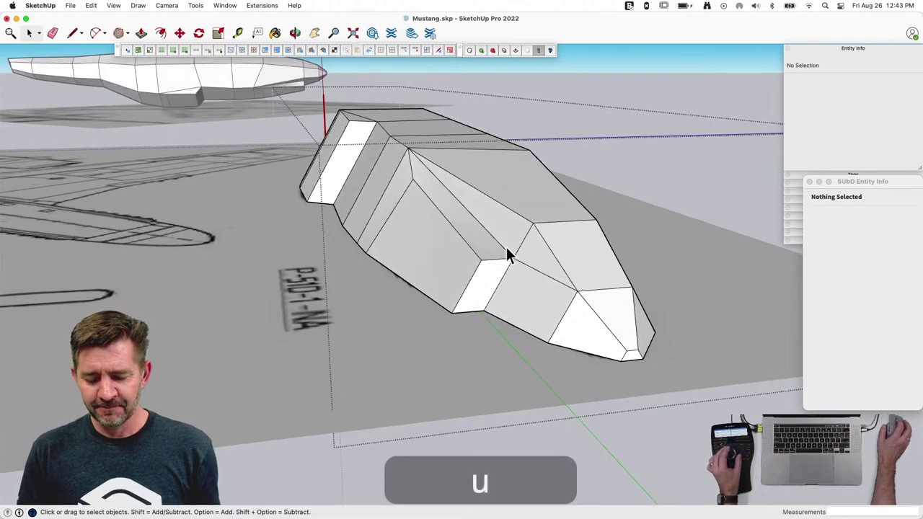
Step: Remove the crease from the edge segment above the chin intake and crease the intake's upper front edge to 0.60
{"action": "left_click", "coordinate": [504, 51]}
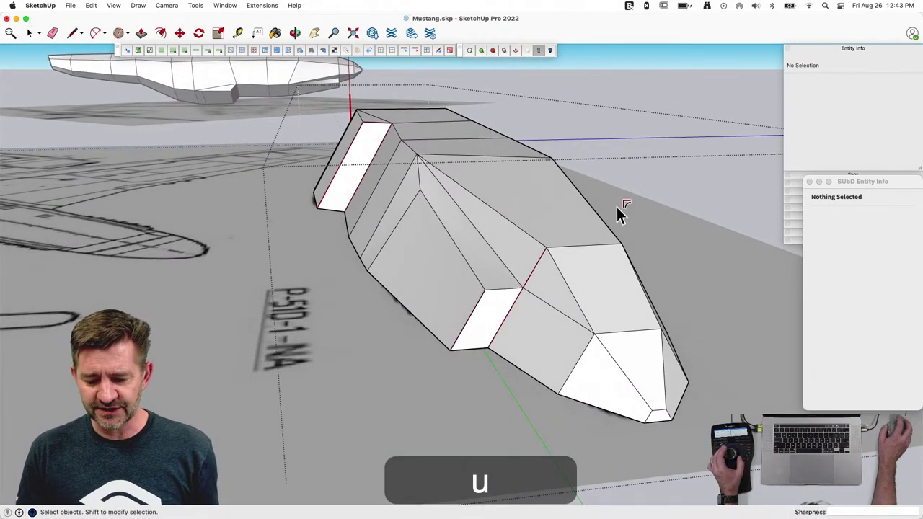
{"action": "middle_click_drag", "start_coordinate": [565, 327], "coordinate": [493, 294]}
{"action": "key", "text": "space"}
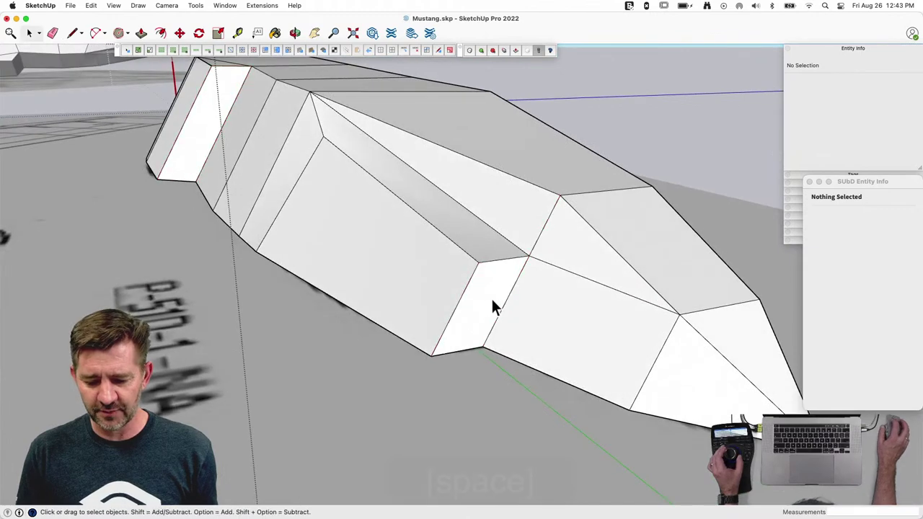
{"action": "left_click", "coordinate": [447, 326]}
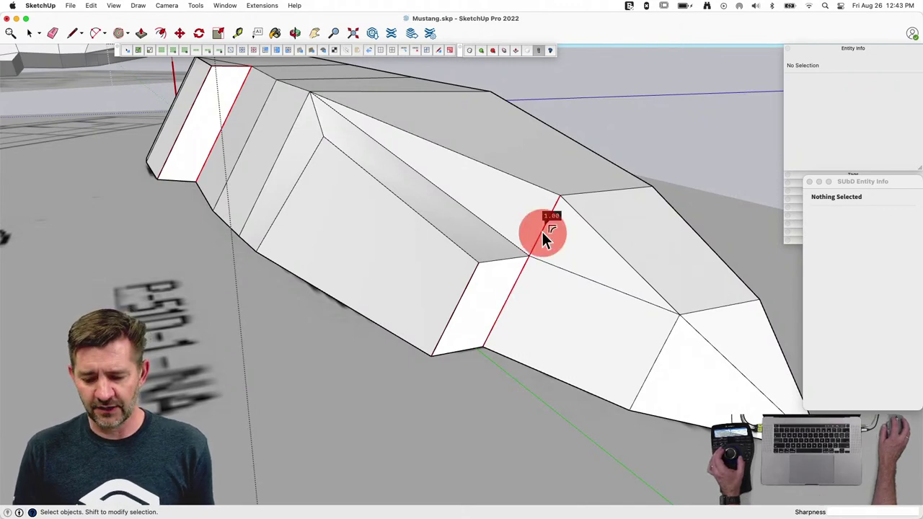
{"action": "left_click_drag", "start_coordinate": [551, 216], "coordinate": [549, 357]}
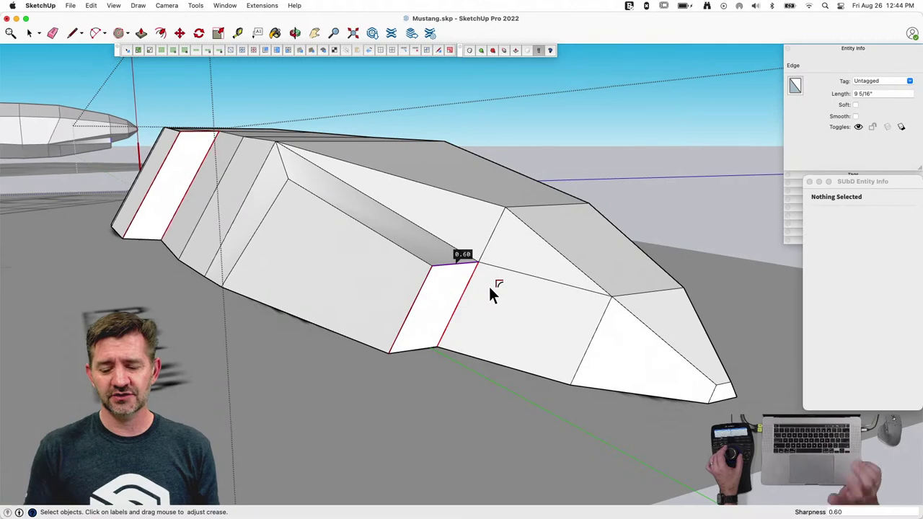
{"action": "key", "text": "space"}
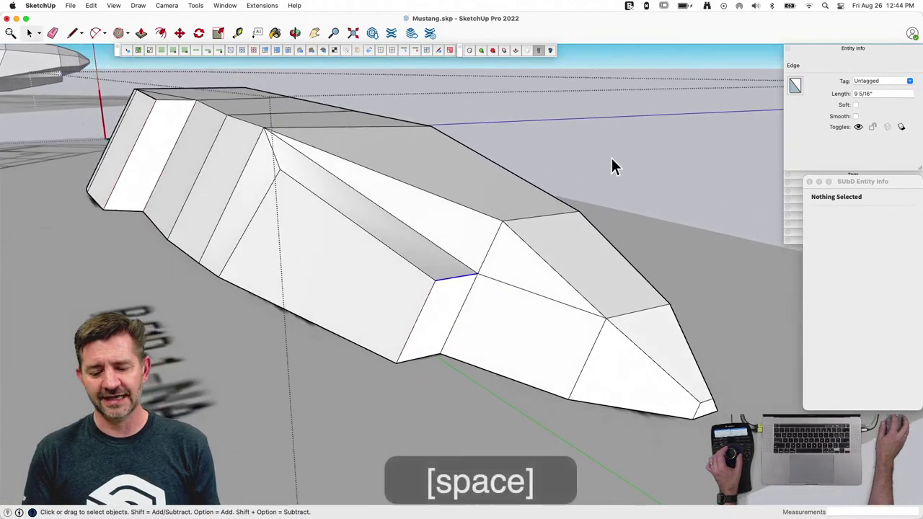
Step: Check the creased chin intake on the smoothed fuselage against the blueprint, and switch the component back to its low-poly mesh
{"action": "key", "text": "u"}
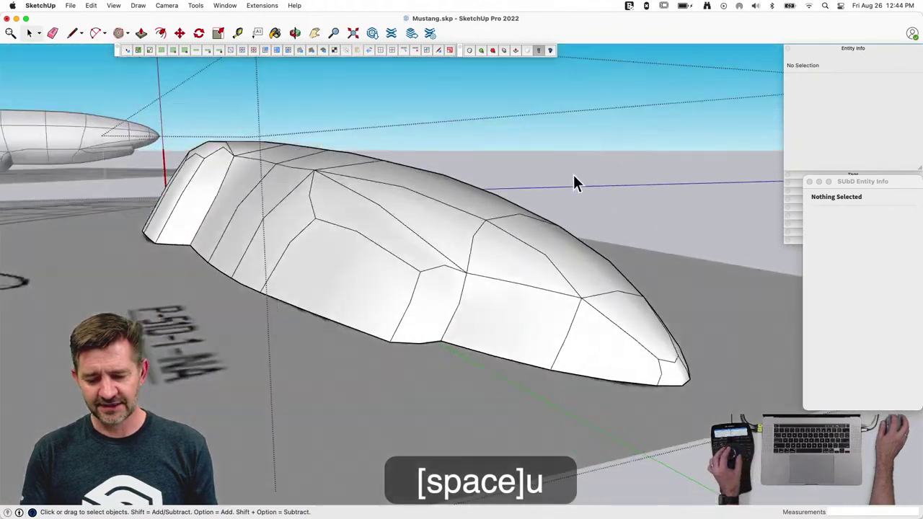
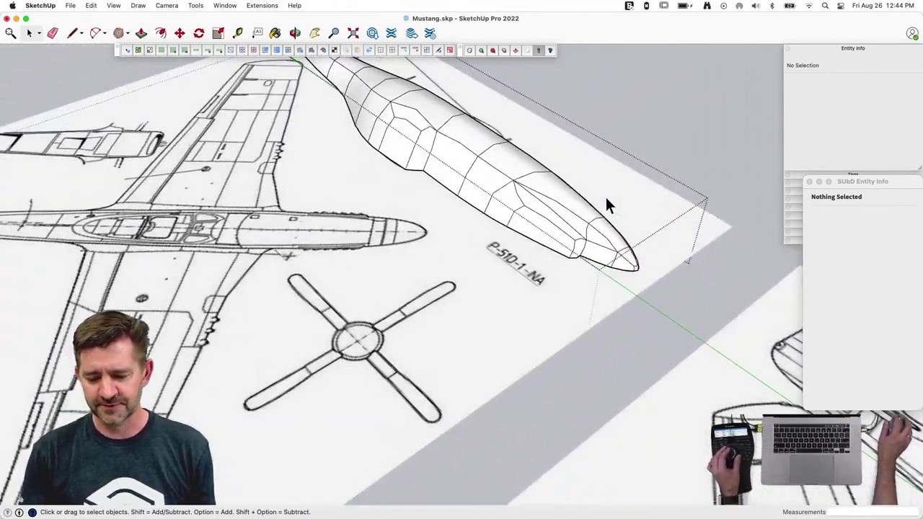
{"action": "key", "text": "space"}
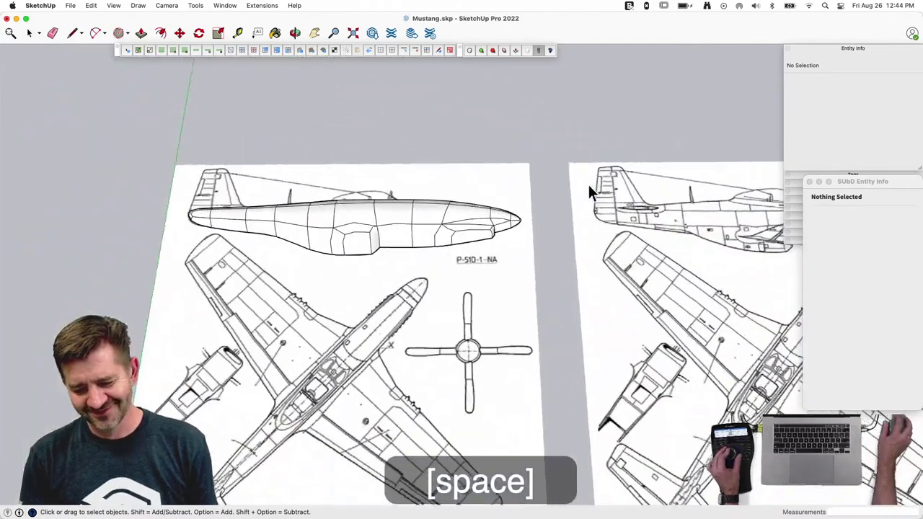
{"action": "left_click", "coordinate": [408, 248]}
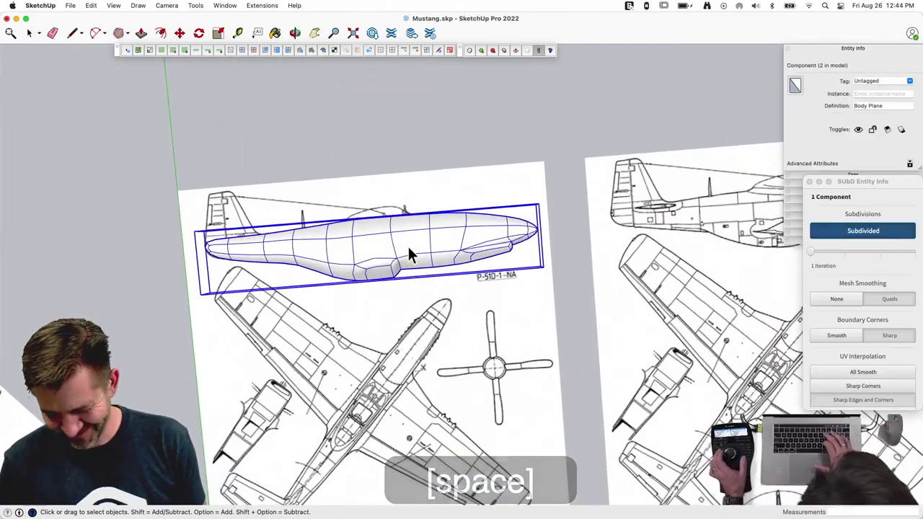
{"action": "key", "text": "u"}
{"action": "left_click", "coordinate": [470, 179]}
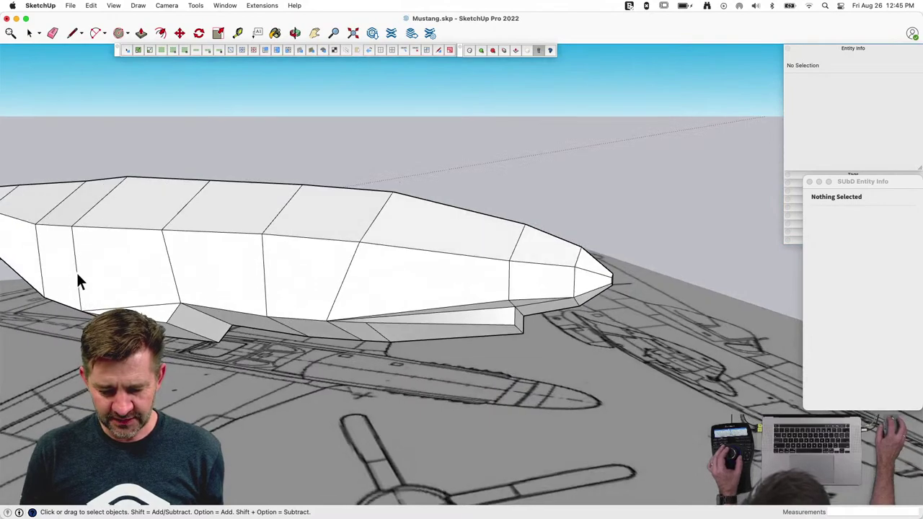
Step: Open the low-poly fuselage component for editing
{"action": "left_click", "coordinate": [77, 276]}
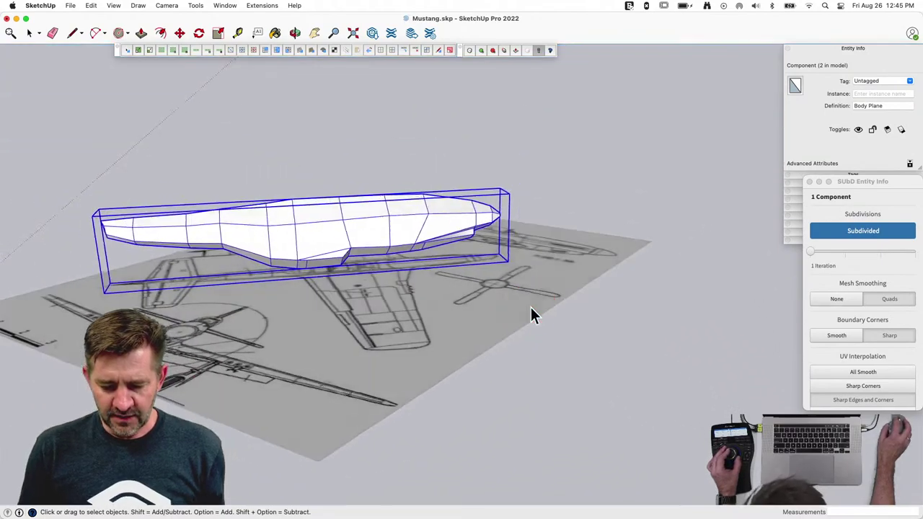
{"action": "left_click", "coordinate": [553, 312]}
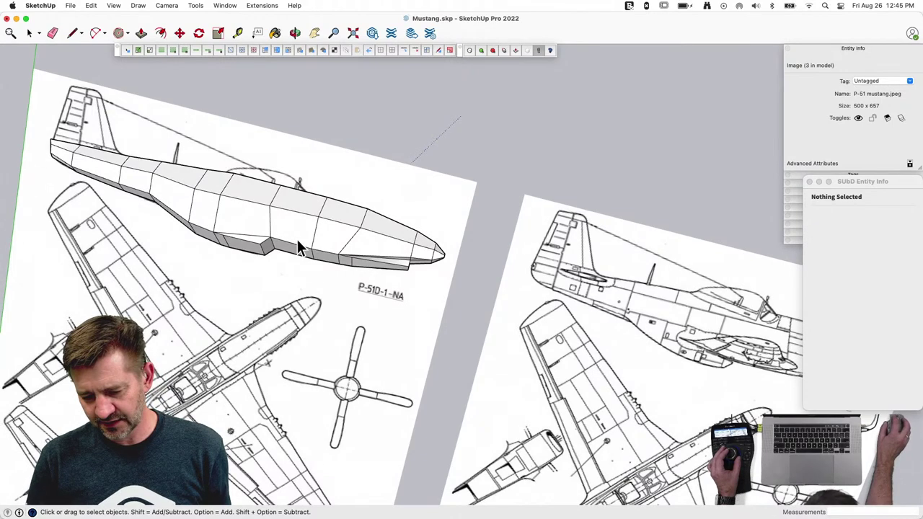
{"action": "scroll", "coordinate": [263, 235], "scroll_direction": "up", "scroll_amount": 3}
{"action": "key", "text": "l"}
{"action": "key", "text": "space"}
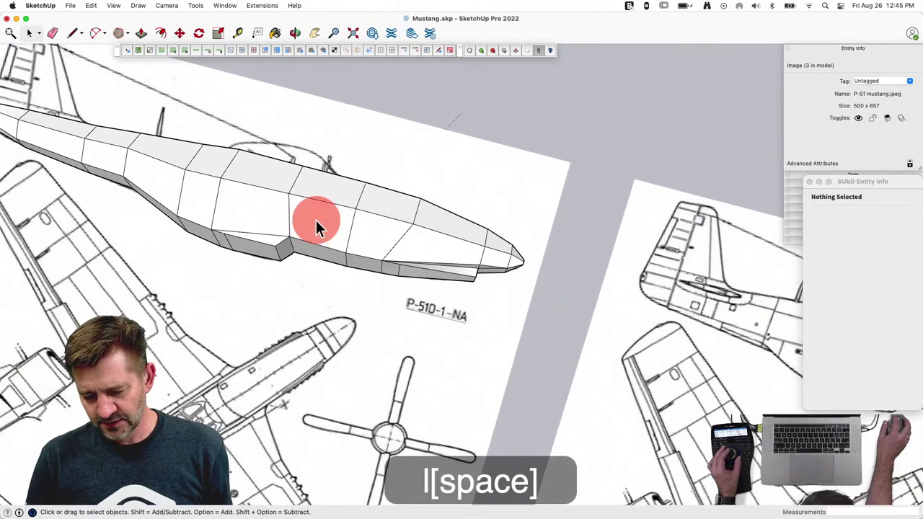
{"action": "double_click", "coordinate": [316, 220]}
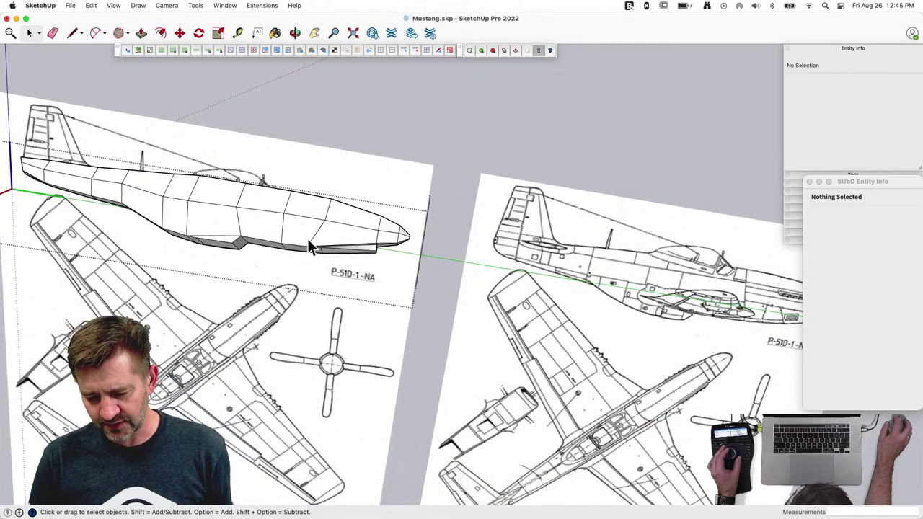
Step: Erase the three hidden diagonals on the fuselage side from above the belly scoop to the chin intake, removing those side faces
{"action": "key", "text": "l"}
{"action": "key", "text": "space"}
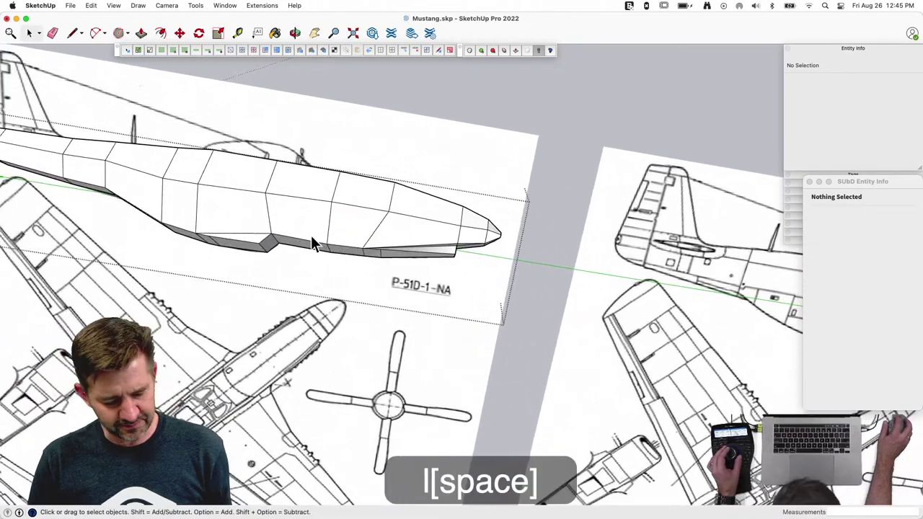
{"action": "scroll", "coordinate": [354, 219], "scroll_direction": "up", "scroll_amount": 4}
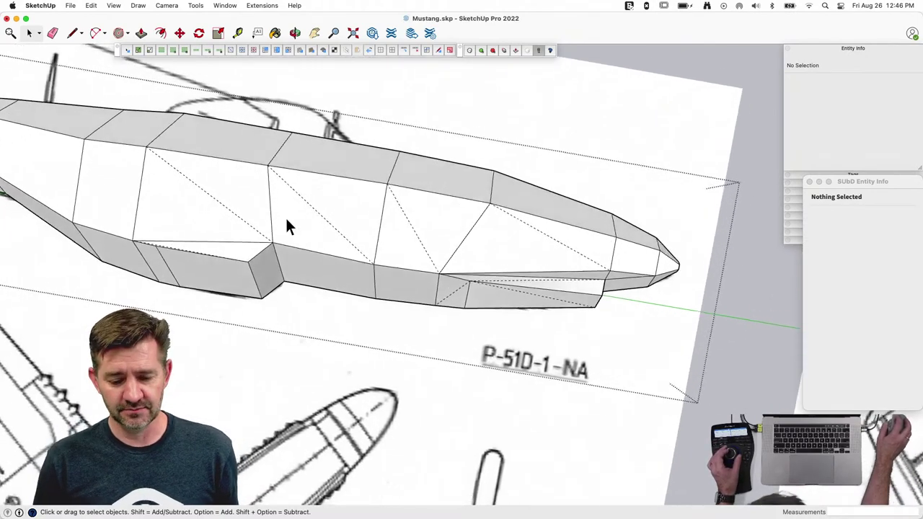
{"action": "key", "text": "l"}
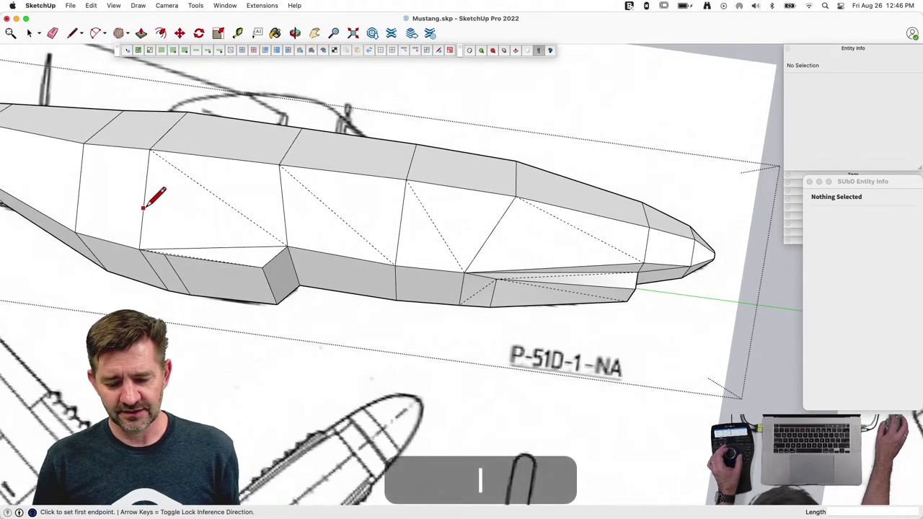
{"action": "key", "text": "e"}
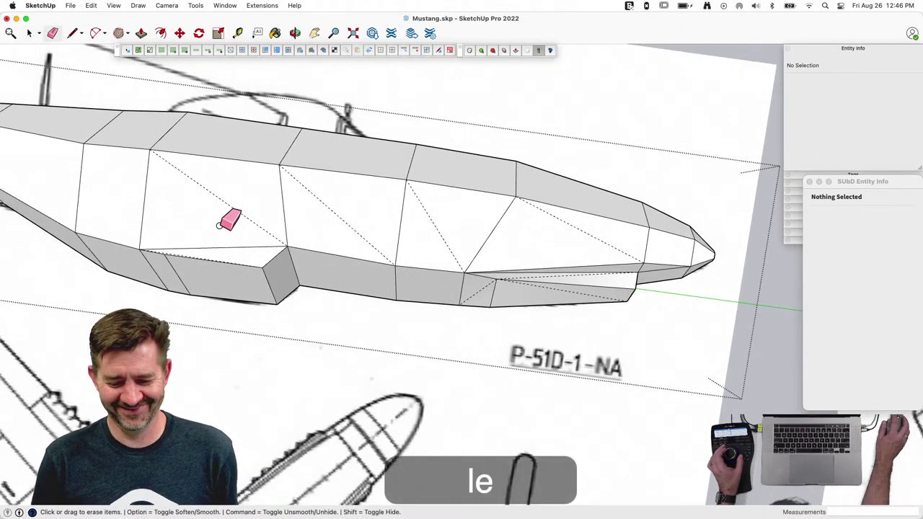
{"action": "left_click", "coordinate": [229, 204]}
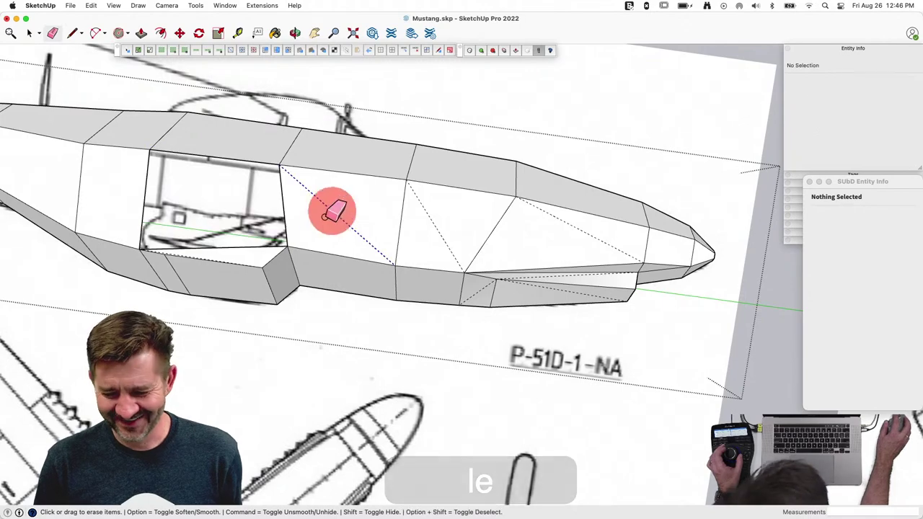
{"action": "left_click", "coordinate": [335, 211]}
{"action": "left_click", "coordinate": [431, 238]}
Step: Draw a lengthwise line across the three side openings parallel to the green axis, and connect its rear end to the belly scoop's upper front corner
{"action": "key", "text": "l"}
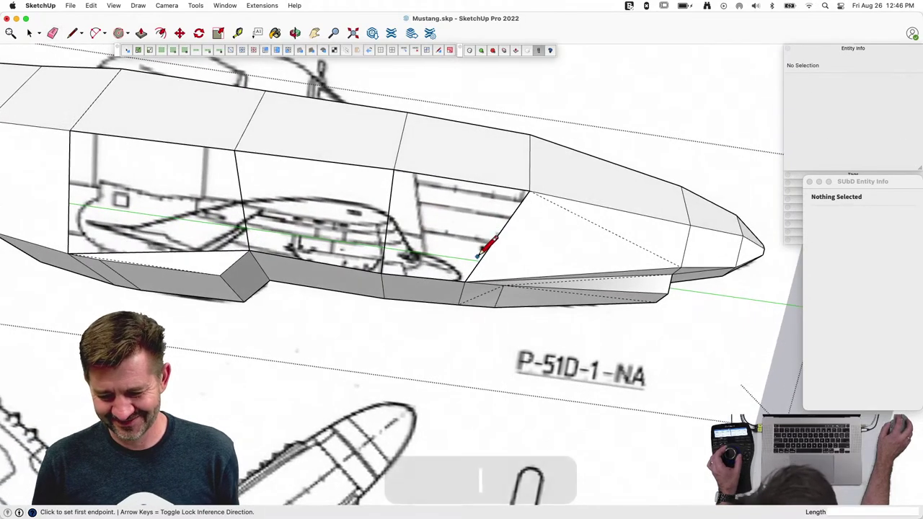
{"action": "left_click", "coordinate": [481, 257]}
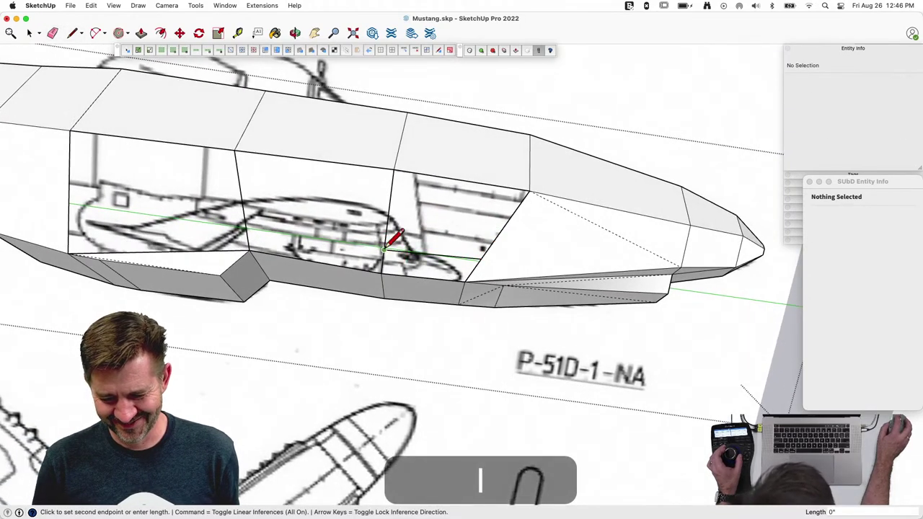
{"action": "left_click", "coordinate": [246, 230]}
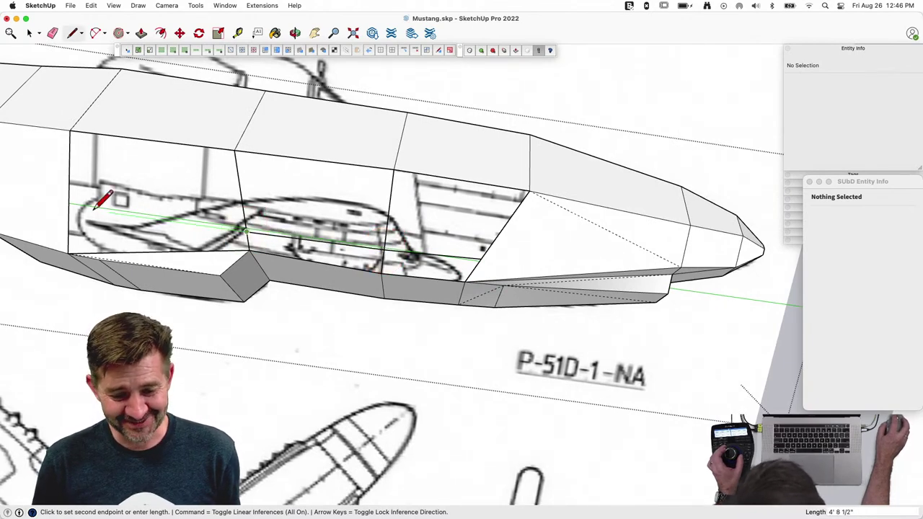
{"action": "left_click", "coordinate": [68, 207]}
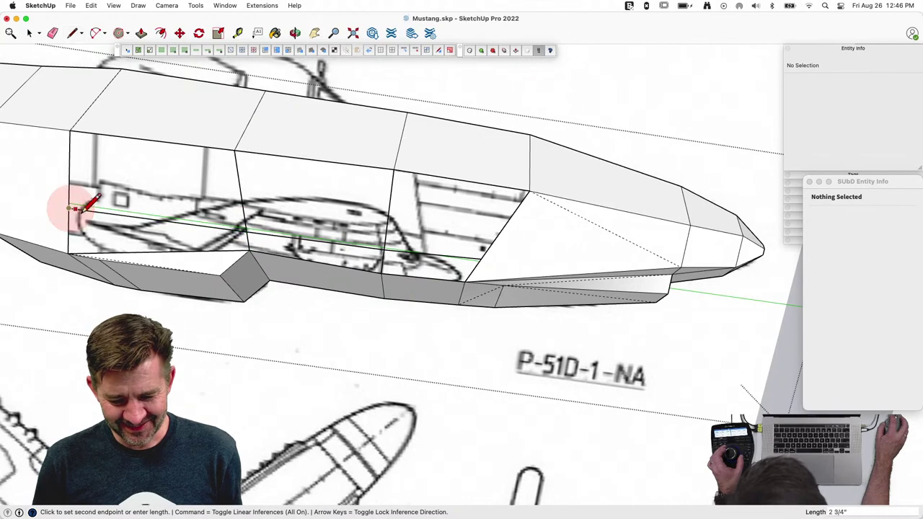
{"action": "left_click", "coordinate": [249, 252]}
{"action": "key", "text": "space"}
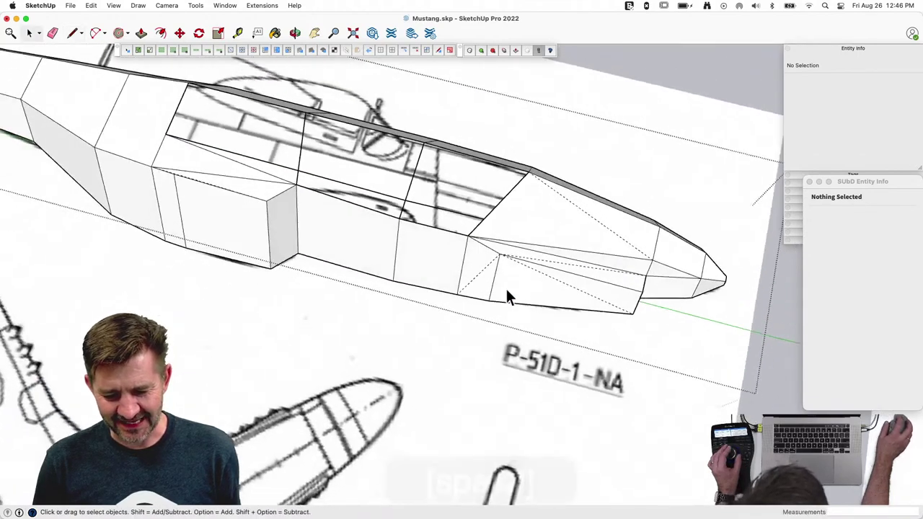
Step: Fill the two forward openings below the lengthwise line with diagonal edges, starting at the belly scoop's upper front corner
{"action": "left_click", "coordinate": [288, 261]}
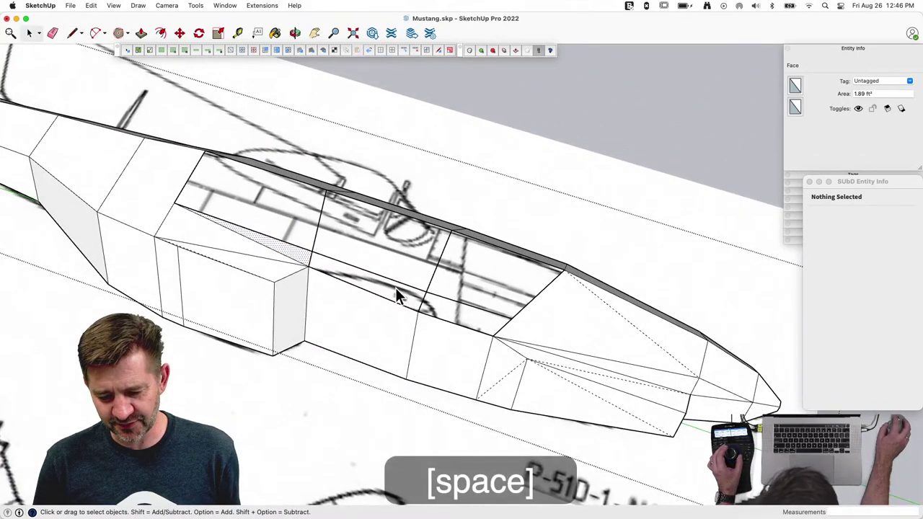
{"action": "key", "text": "l"}
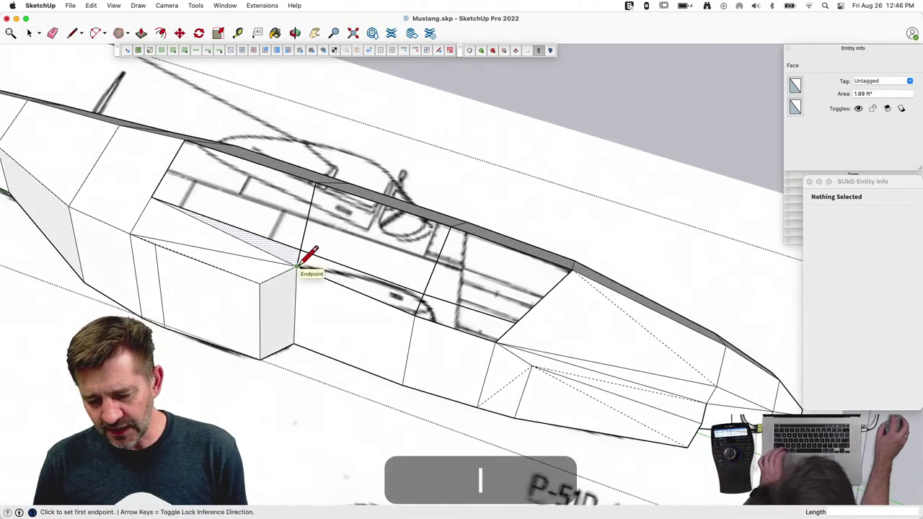
{"action": "left_click", "coordinate": [296, 266]}
{"action": "left_click", "coordinate": [415, 315]}
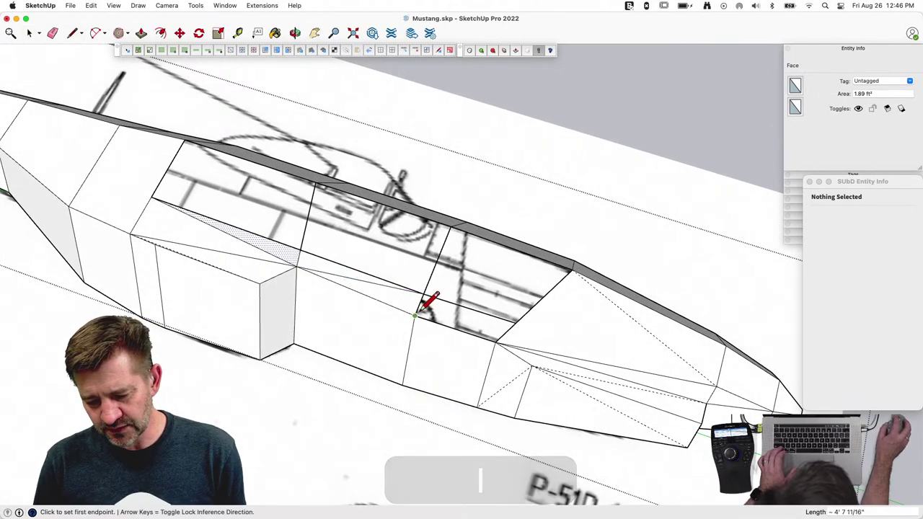
{"action": "left_click", "coordinate": [415, 315]}
{"action": "left_click", "coordinate": [513, 317]}
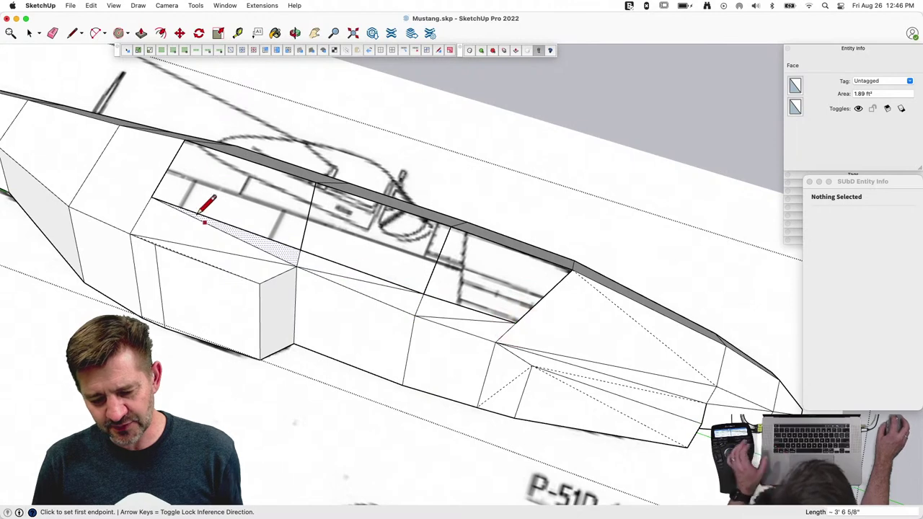
Step: Fill the three openings above the lengthwise line by drawing a diagonal across each, from its lower rear to its upper forward corner
{"action": "left_click", "coordinate": [152, 197]}
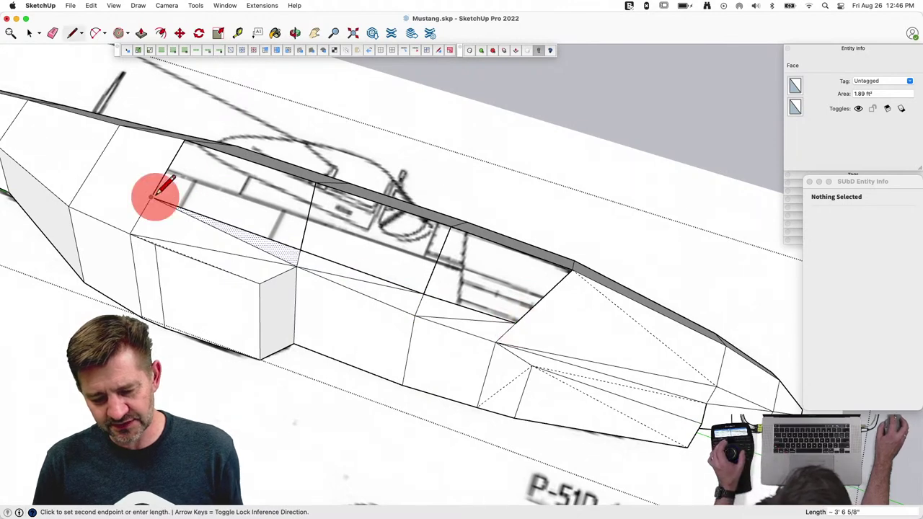
{"action": "left_click", "coordinate": [316, 182]}
{"action": "left_click", "coordinate": [301, 249]}
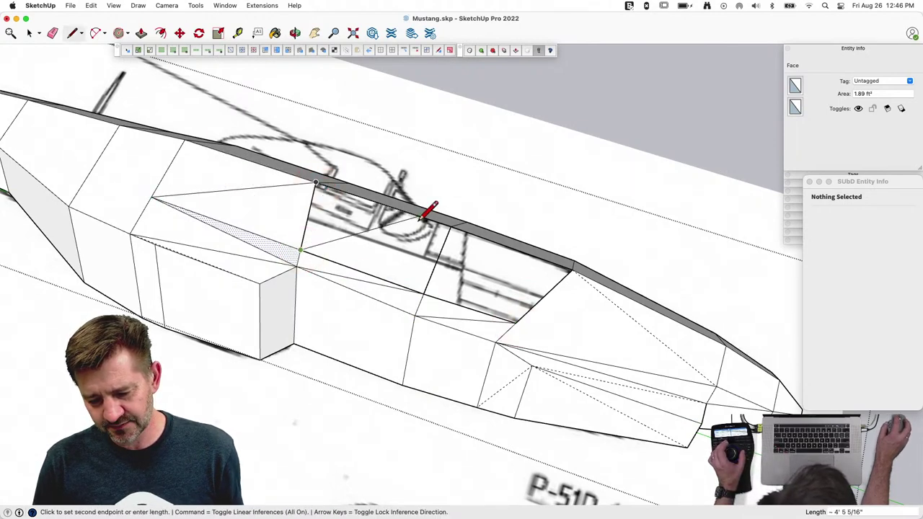
{"action": "left_click", "coordinate": [450, 224]}
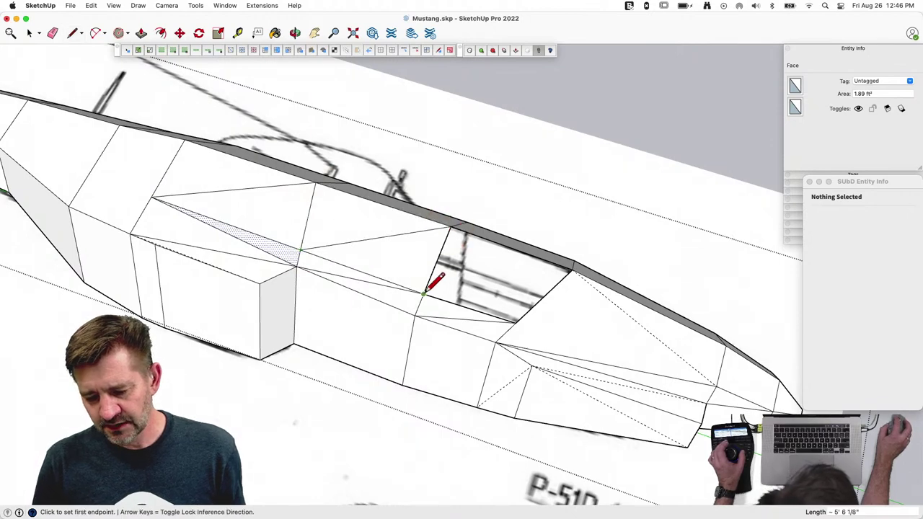
{"action": "left_click", "coordinate": [424, 293]}
{"action": "left_click", "coordinate": [571, 269]}
{"action": "key", "text": "space"}
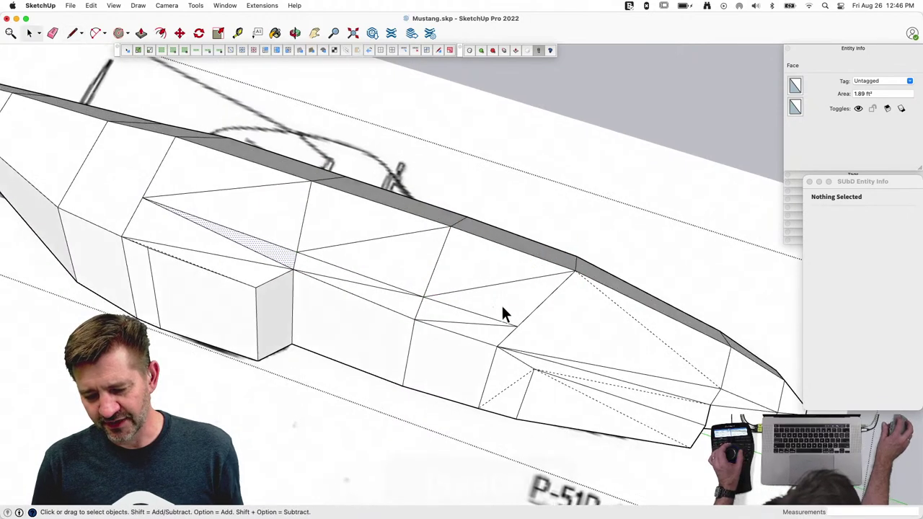
{"action": "left_click", "coordinate": [486, 323]}
{"action": "left_click", "coordinate": [441, 305], "text": "shift"}
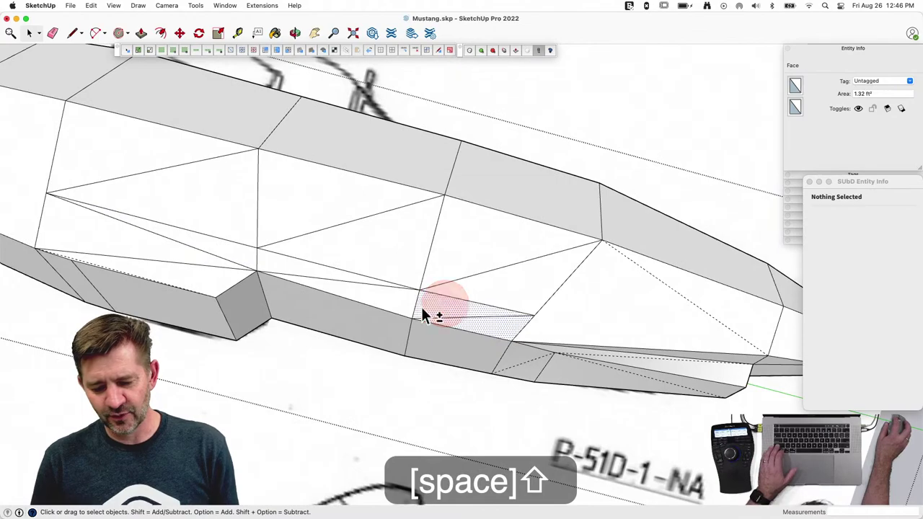
{"action": "left_click", "coordinate": [371, 305], "text": "shift"}
{"action": "left_click", "coordinate": [235, 253], "text": "shift"}
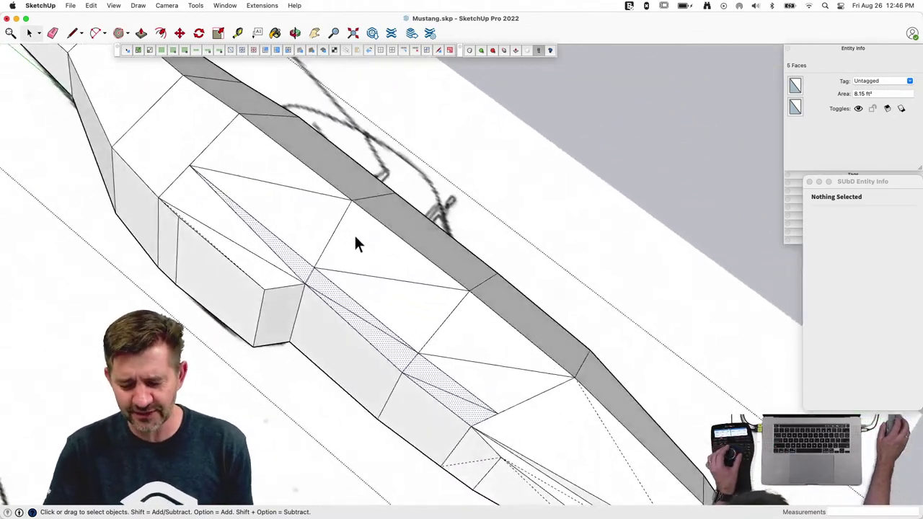
{"action": "key", "text": "space"}
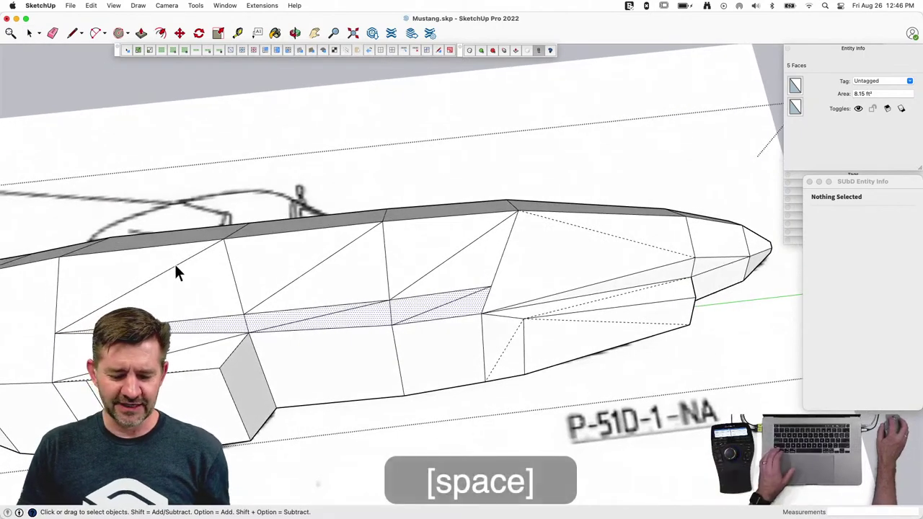
Step: Soften and smooth the six diagonal edges above and below the lengthwise line on the fuselage side
{"action": "left_click", "coordinate": [174, 264]}
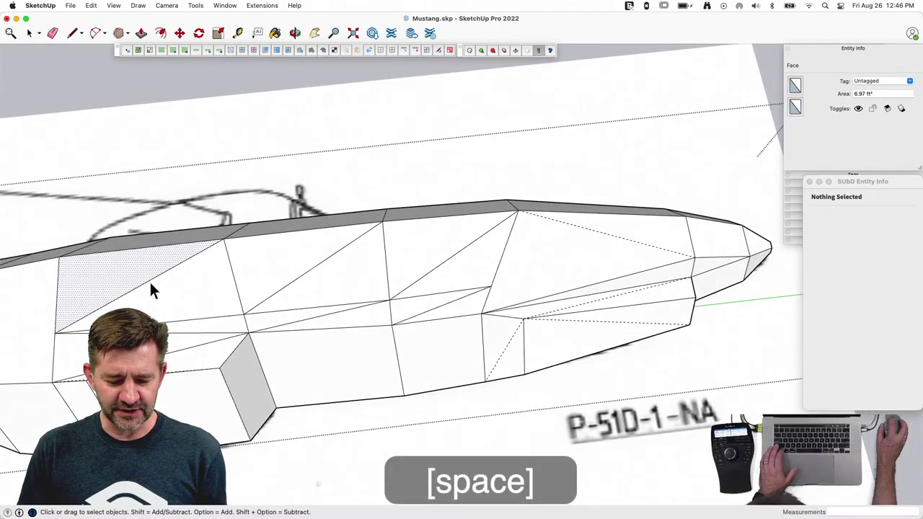
{"action": "left_click", "coordinate": [152, 279]}
{"action": "left_click", "coordinate": [192, 349], "text": "shift"}
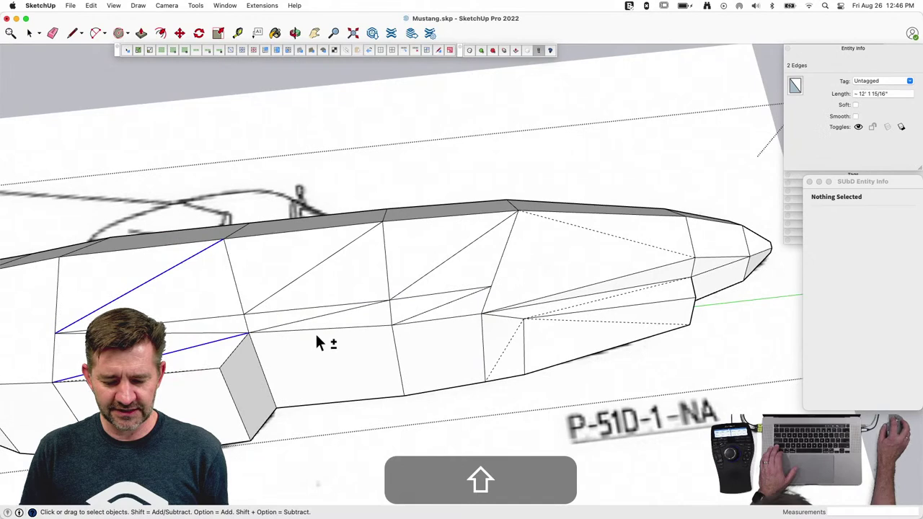
{"action": "left_click", "coordinate": [310, 270], "text": "shift"}
{"action": "left_click", "coordinate": [425, 296], "text": "shift"}
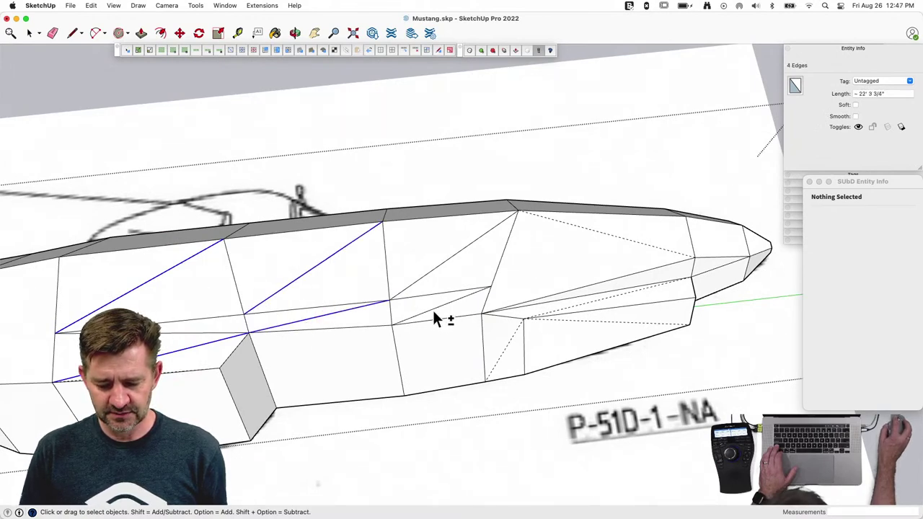
{"action": "left_click", "coordinate": [434, 311], "text": "shift"}
{"action": "left_click", "coordinate": [439, 265], "text": "shift"}
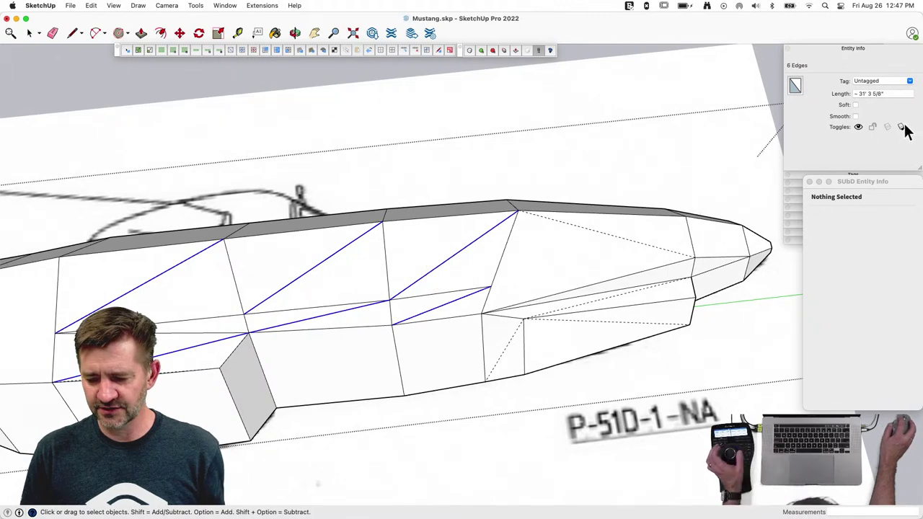
{"action": "left_click", "coordinate": [856, 116]}
{"action": "left_click", "coordinate": [855, 105]}
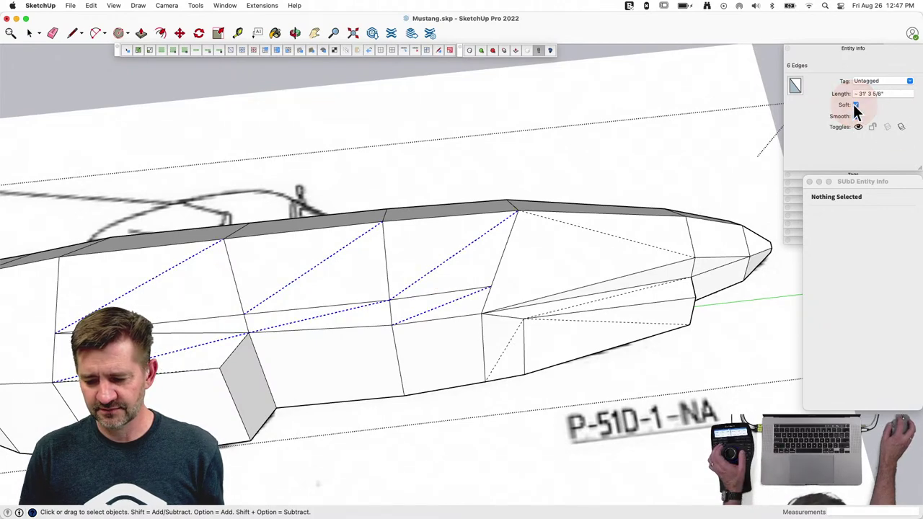
{"action": "left_click", "coordinate": [708, 106]}
Step: Copy the five narrow wing-root strip faces on the fuselage side about 12' 4" outward along the red axis
{"action": "left_click", "coordinate": [243, 298]}
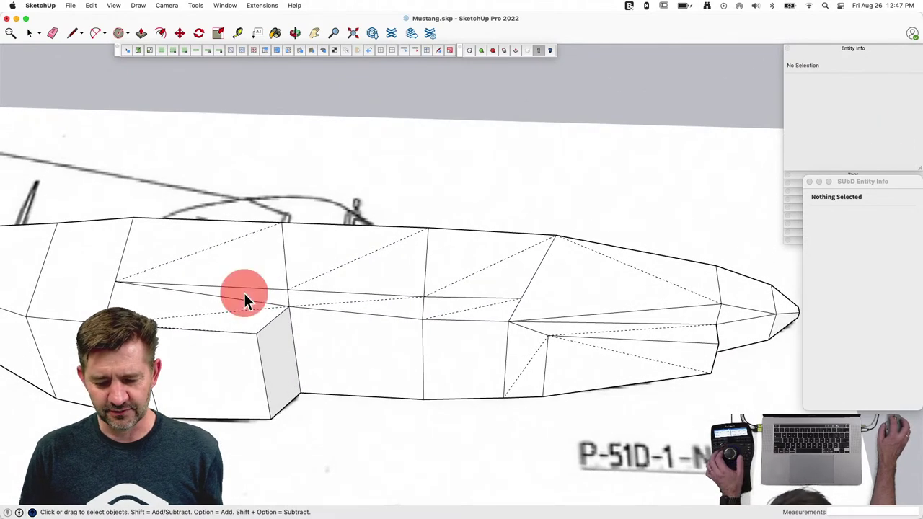
{"action": "left_click", "coordinate": [312, 297], "text": "shift"}
{"action": "left_click", "coordinate": [258, 293]}
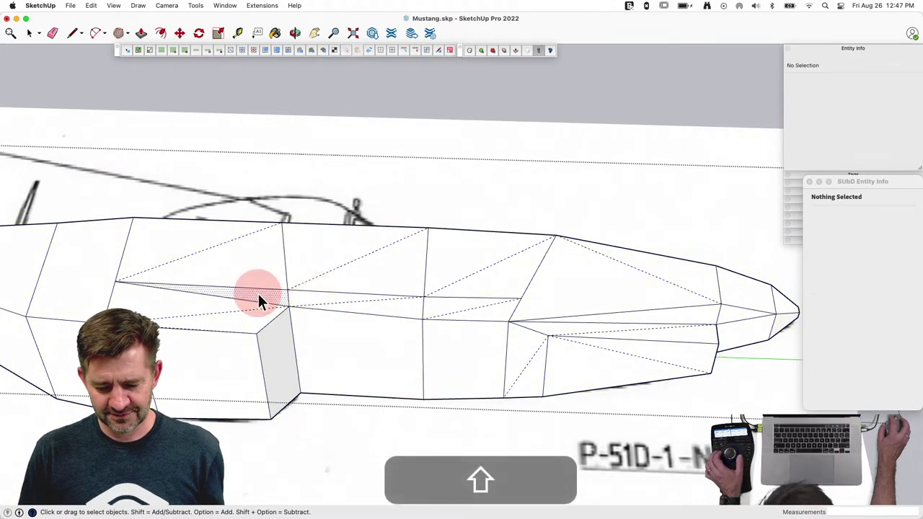
{"action": "left_click", "coordinate": [331, 300], "text": "shift"}
{"action": "left_click", "coordinate": [375, 310], "text": "shift"}
{"action": "left_click", "coordinate": [441, 309], "text": "shift"}
{"action": "left_click", "coordinate": [488, 315], "text": "shift"}
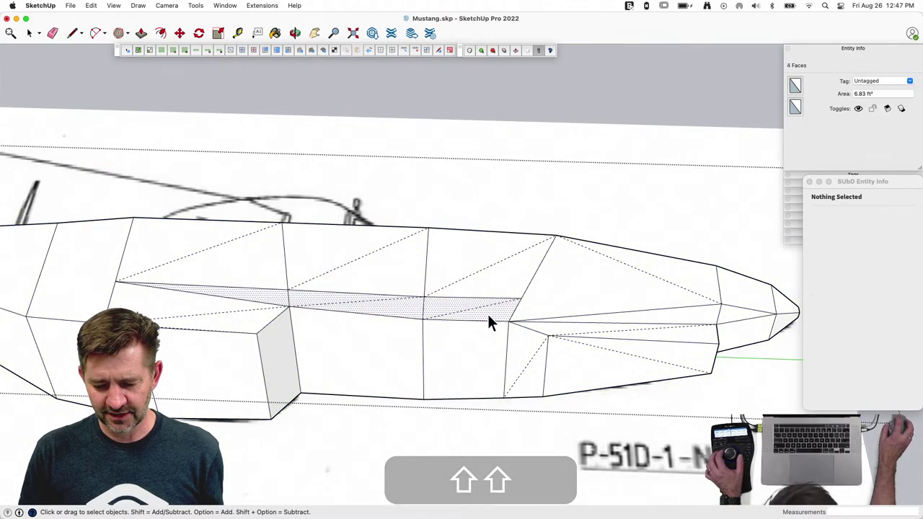
{"action": "key", "text": "m"}
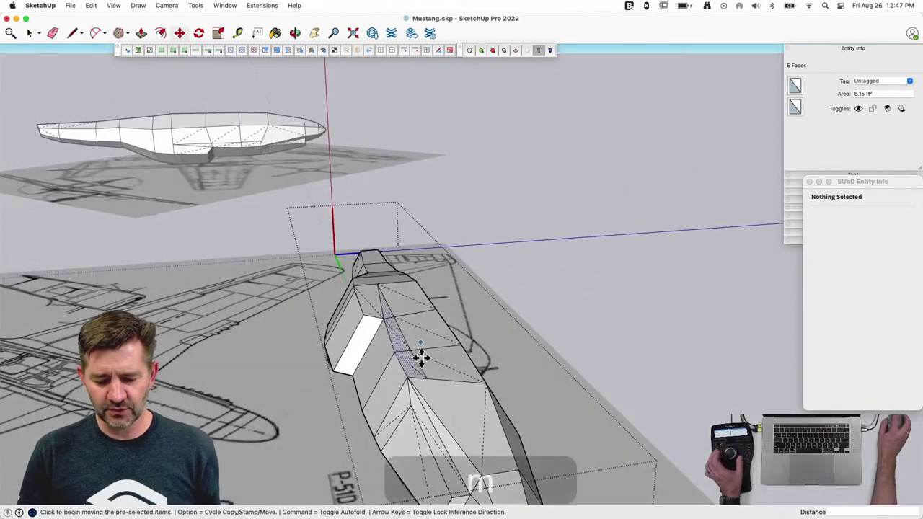
{"action": "left_click", "coordinate": [407, 378]}
{"action": "left_click", "coordinate": [407, 379]}
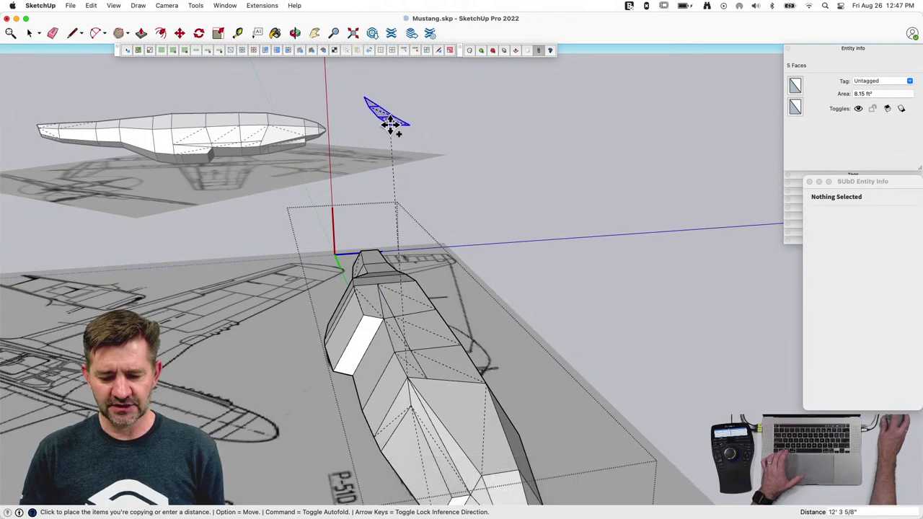
{"action": "left_click", "coordinate": [399, 120]}
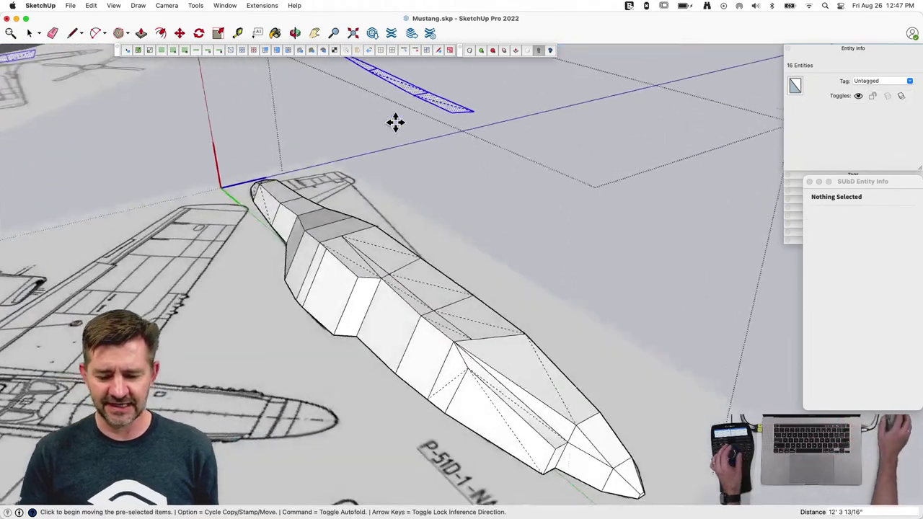
Step: Draw two edges joining the front corners of the copied strip to the fuselage, closing the wing's leading-edge face
{"action": "key", "text": "l"}
{"action": "left_click", "coordinate": [442, 162]}
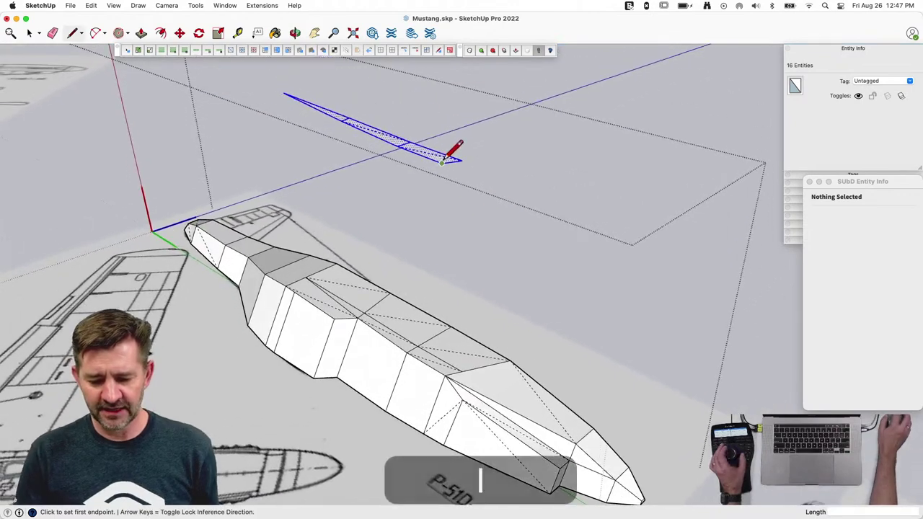
{"action": "double_click", "coordinate": [445, 373]}
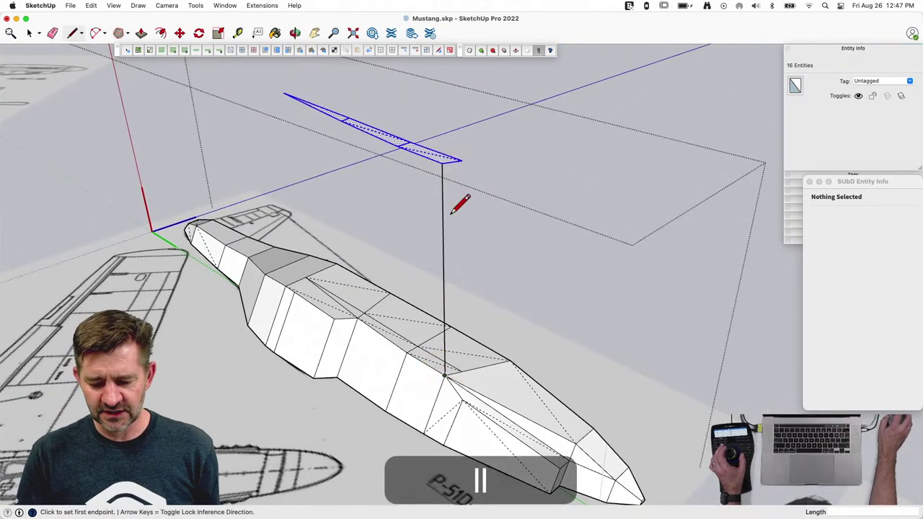
{"action": "left_click", "coordinate": [460, 159]}
{"action": "left_click", "coordinate": [456, 370]}
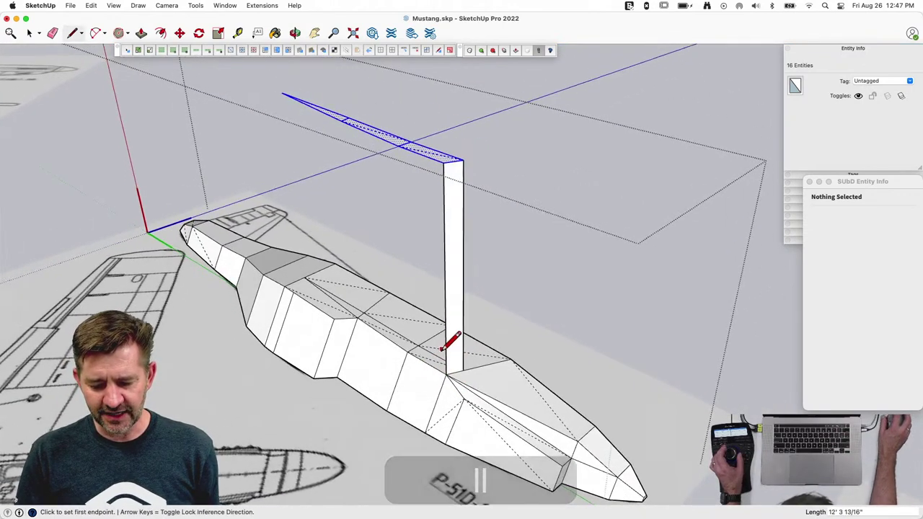
Step: Erase the dividing and diagonal edges of the original strip on the fuselage side to open the wing root
{"action": "key", "text": "space"}
{"action": "key", "text": "e"}
{"action": "left_click", "coordinate": [449, 273]}
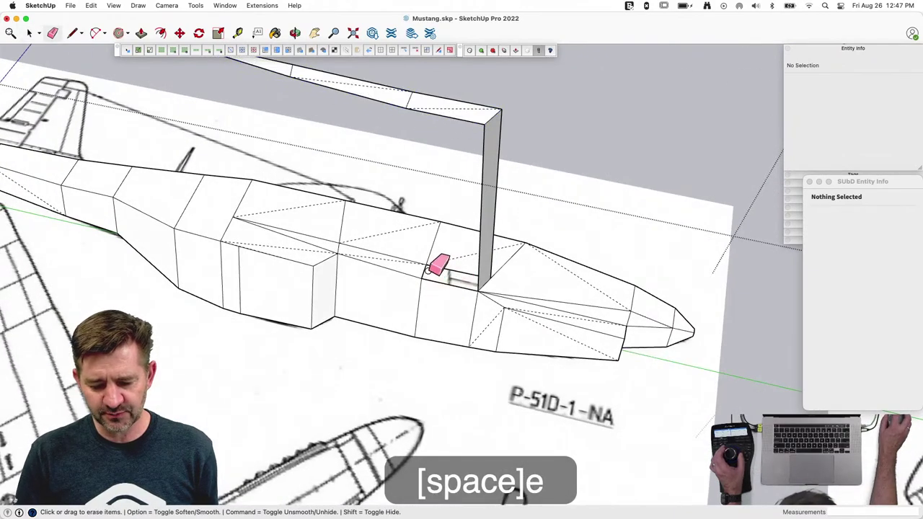
{"action": "left_click", "coordinate": [372, 256]}
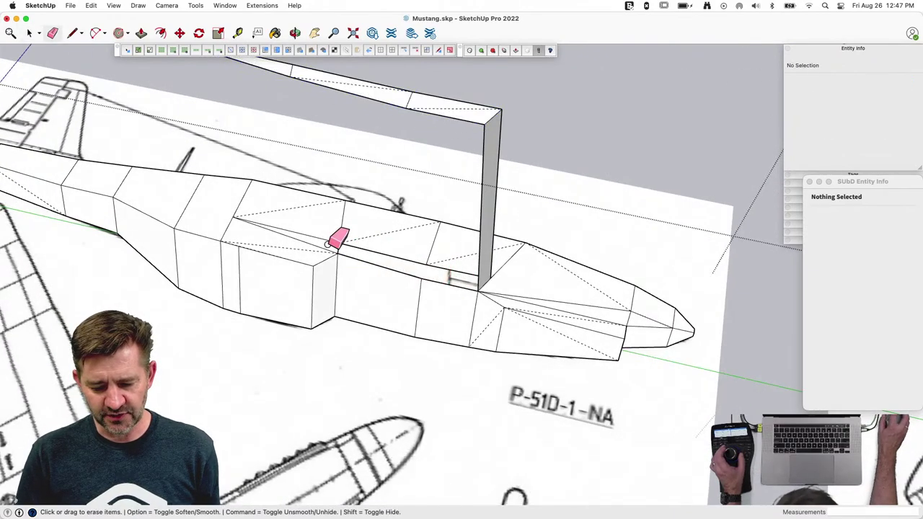
Step: Connect the remaining lower corners and rear tip of the copied strip to the fuselage to form the wing's underside faces
{"action": "key", "text": "l"}
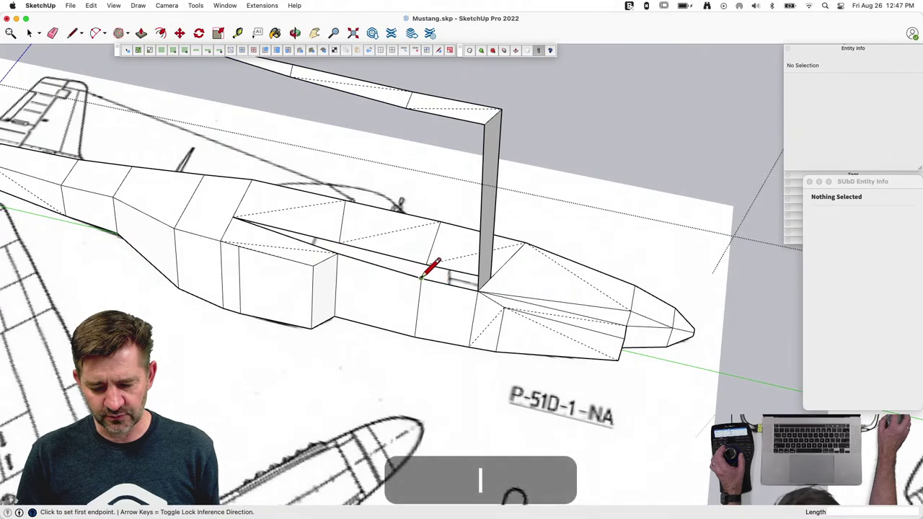
{"action": "left_click", "coordinate": [420, 278]}
{"action": "left_click", "coordinate": [407, 106]}
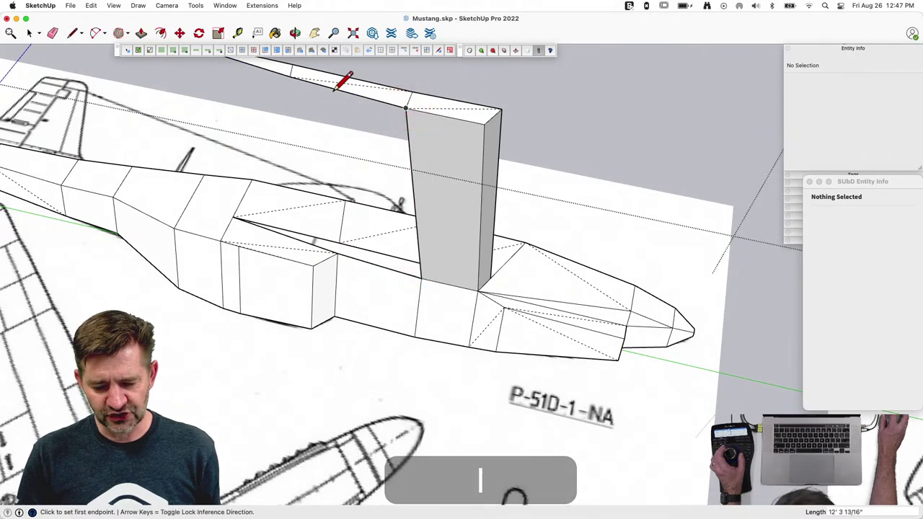
{"action": "left_click", "coordinate": [290, 76]}
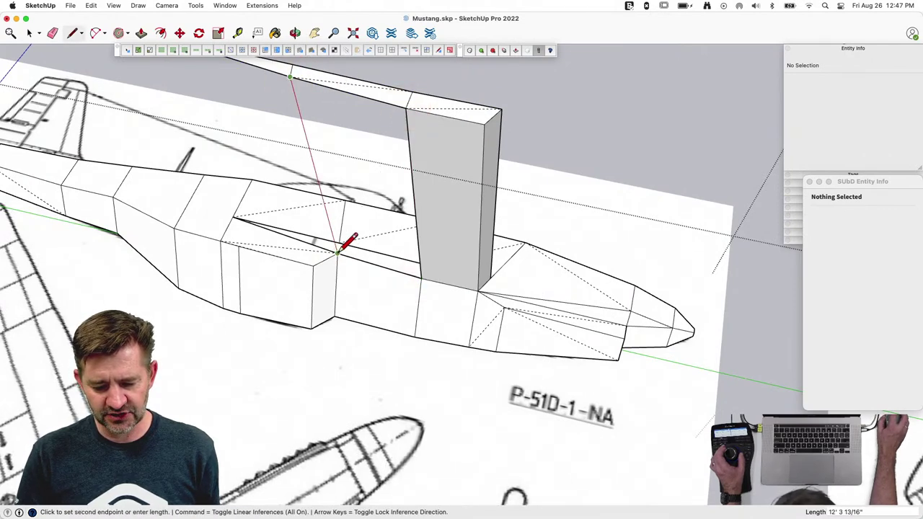
{"action": "left_click", "coordinate": [337, 251]}
{"action": "left_click", "coordinate": [351, 305]}
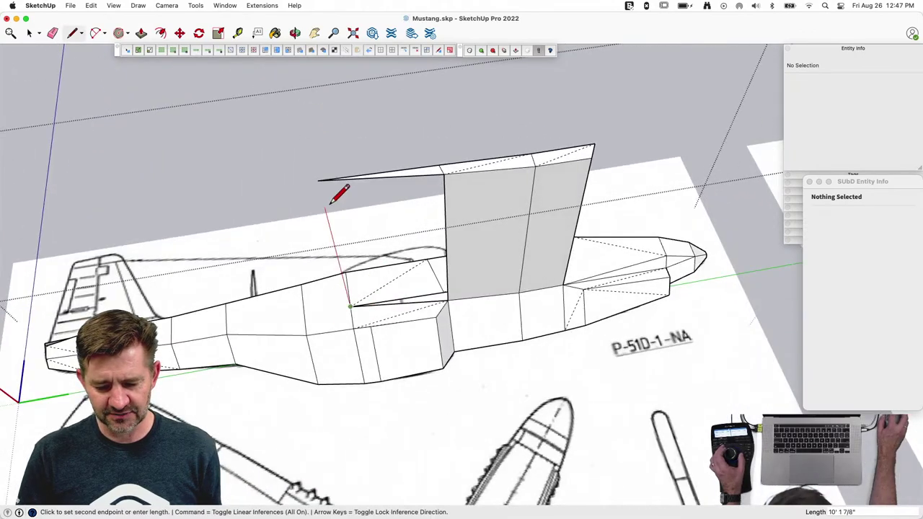
{"action": "left_click", "coordinate": [320, 180]}
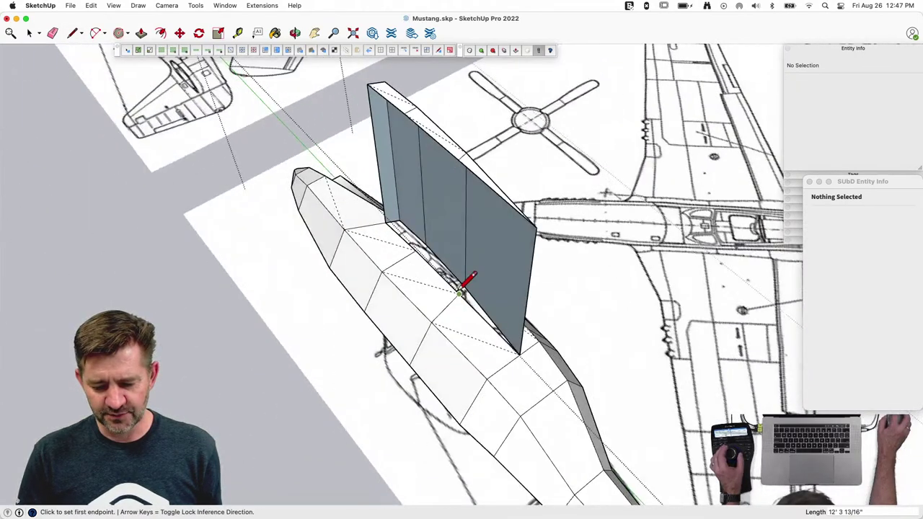
Step: Draw the two upper edges between the wing-root opening and the copied strip to form the wing's top faces
{"action": "left_click", "coordinate": [460, 288]}
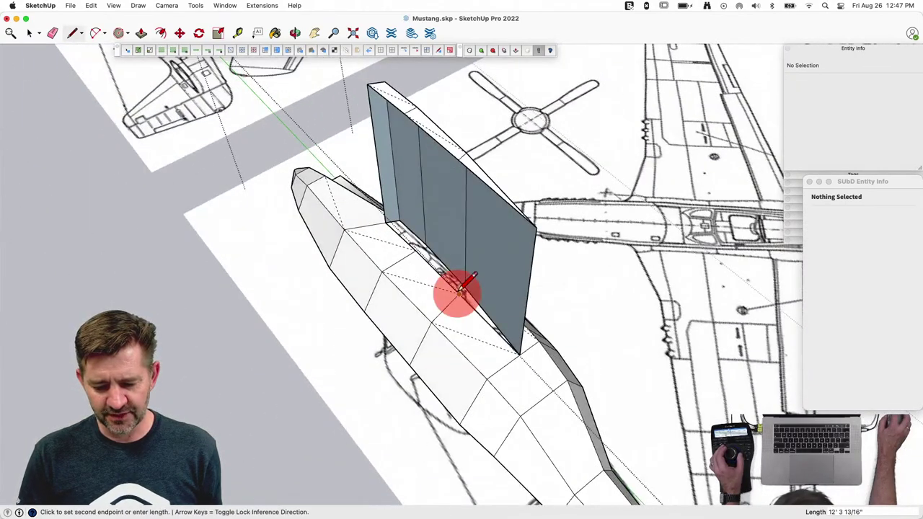
{"action": "left_click", "coordinate": [459, 157]}
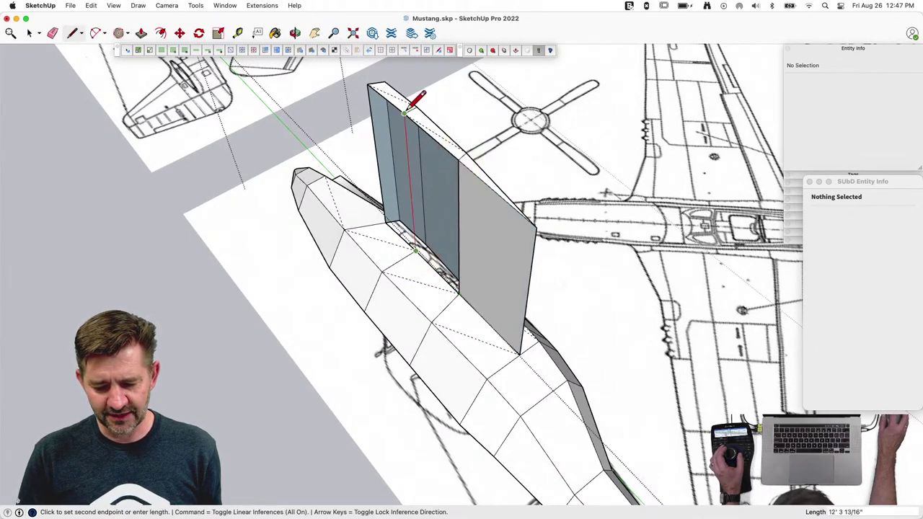
{"action": "left_click", "coordinate": [407, 108]}
{"action": "key", "text": "space"}
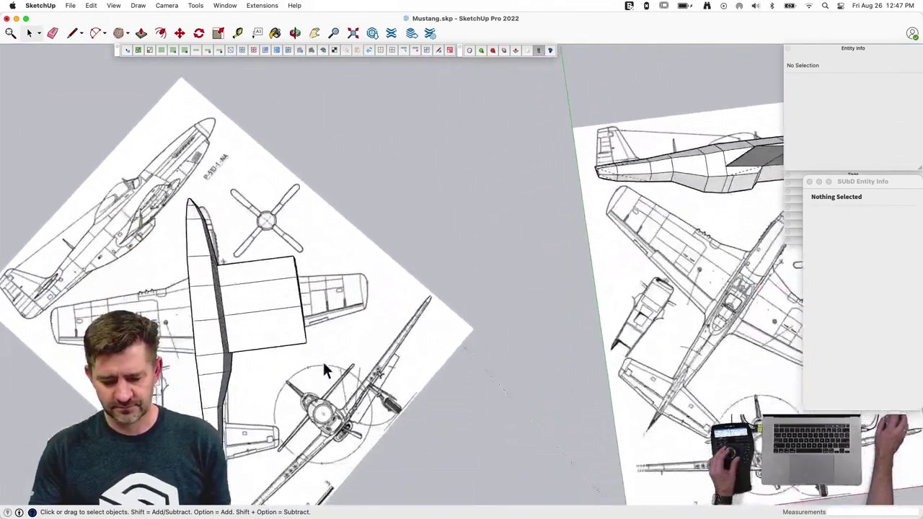
Step: Select the wing's outer end profile and move it about 7' 8 1/2" inward toward the fuselage along the red axis
{"action": "left_click_drag", "start_coordinate": [286, 258], "coordinate": [336, 391]}
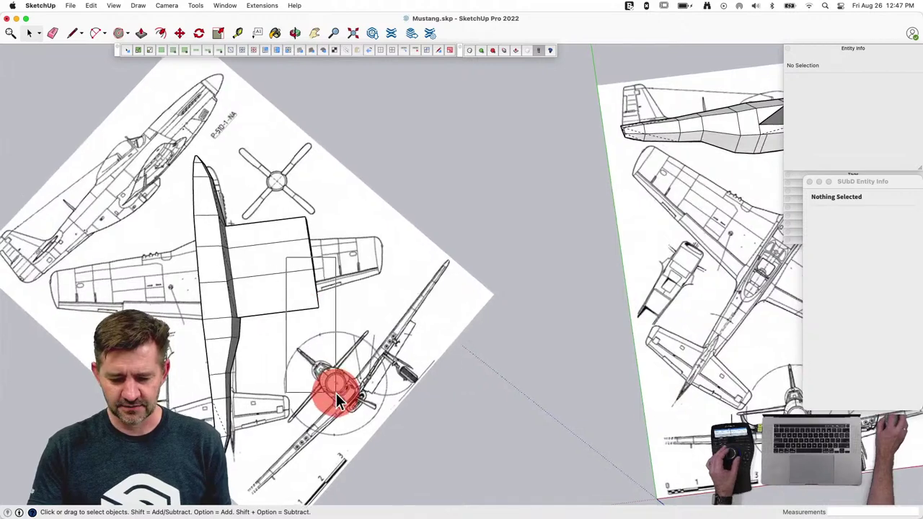
{"action": "left_click_drag", "start_coordinate": [418, 383], "coordinate": [419, 383]}
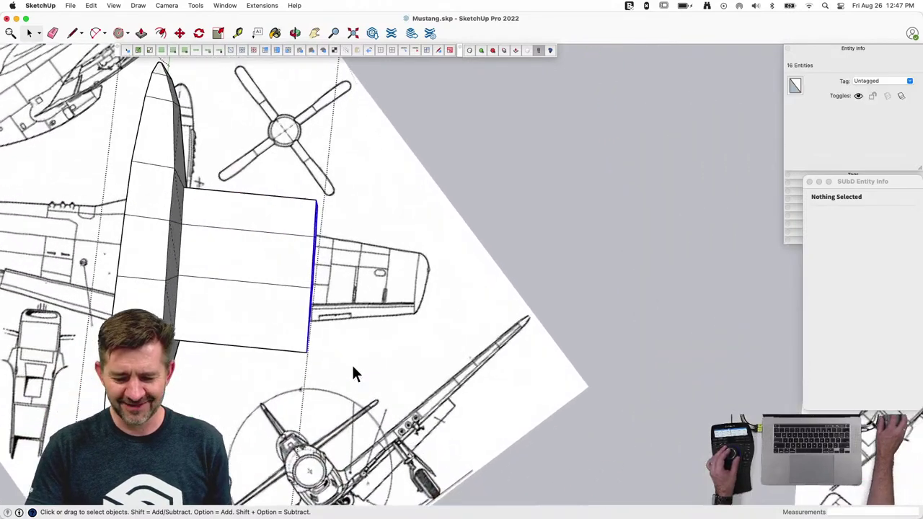
{"action": "key", "text": "m"}
{"action": "left_click", "coordinate": [349, 364]}
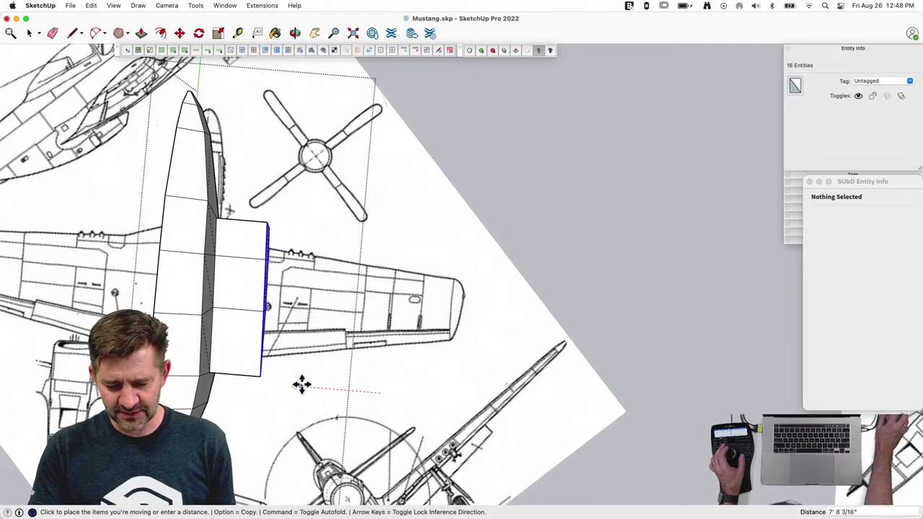
{"action": "left_click", "coordinate": [301, 384]}
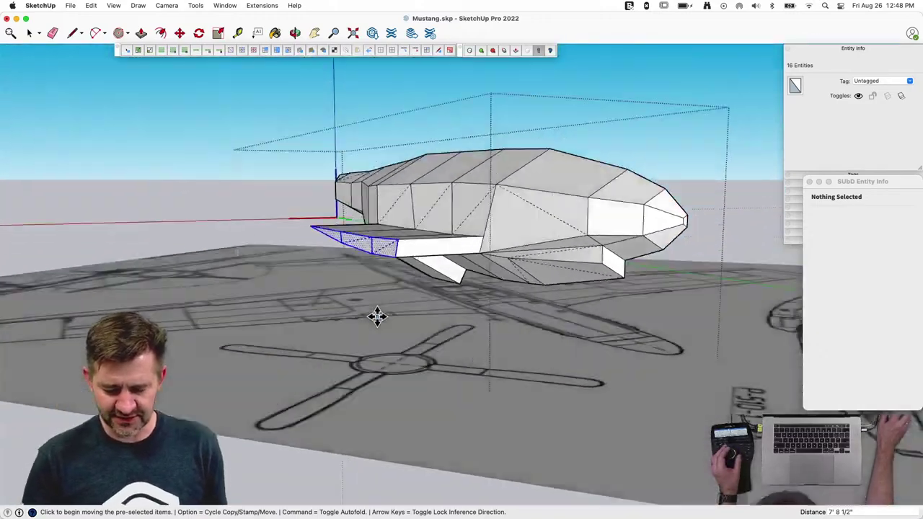
Step: Select the five end faces of the wing stub and make their vertices planar with Vertex Tools
{"action": "key", "text": "space"}
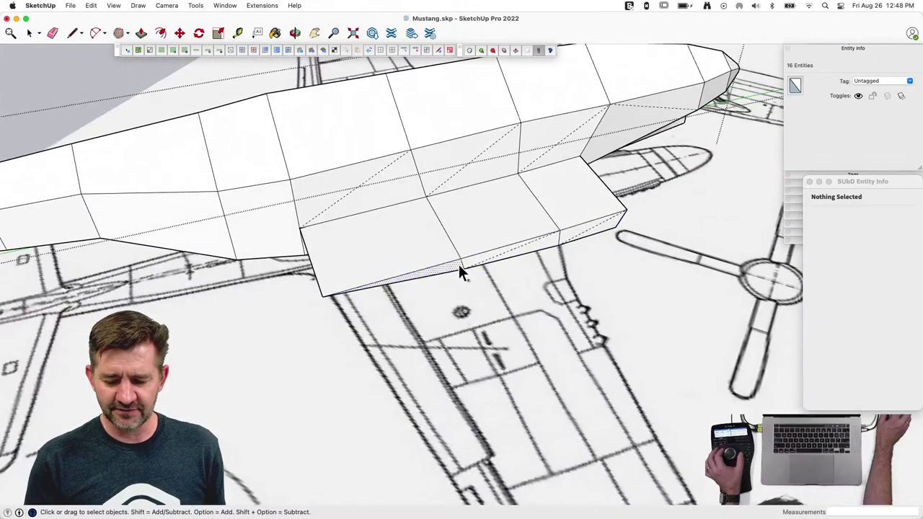
{"action": "left_click", "coordinate": [482, 249], "text": "shift"}
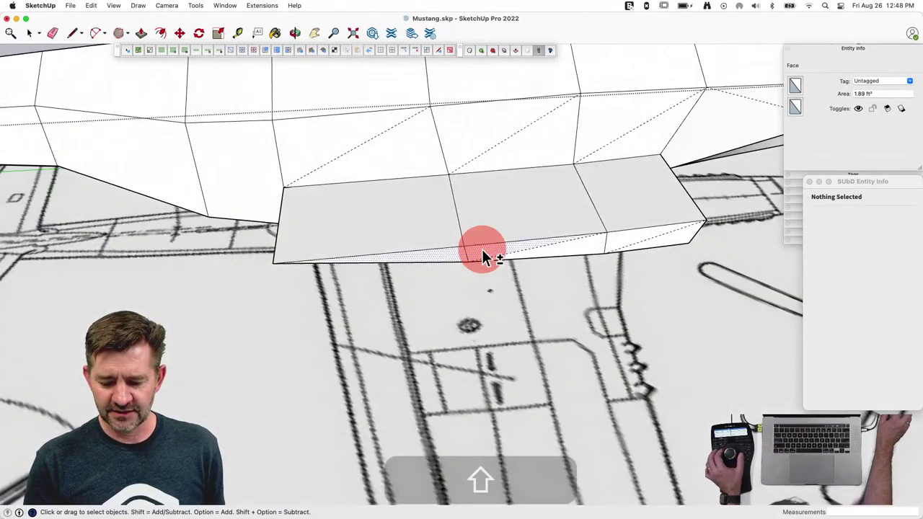
{"action": "left_click", "coordinate": [535, 252], "text": "shift"}
{"action": "left_click", "coordinate": [605, 241], "text": "shift"}
{"action": "left_click", "coordinate": [659, 240], "text": "shift"}
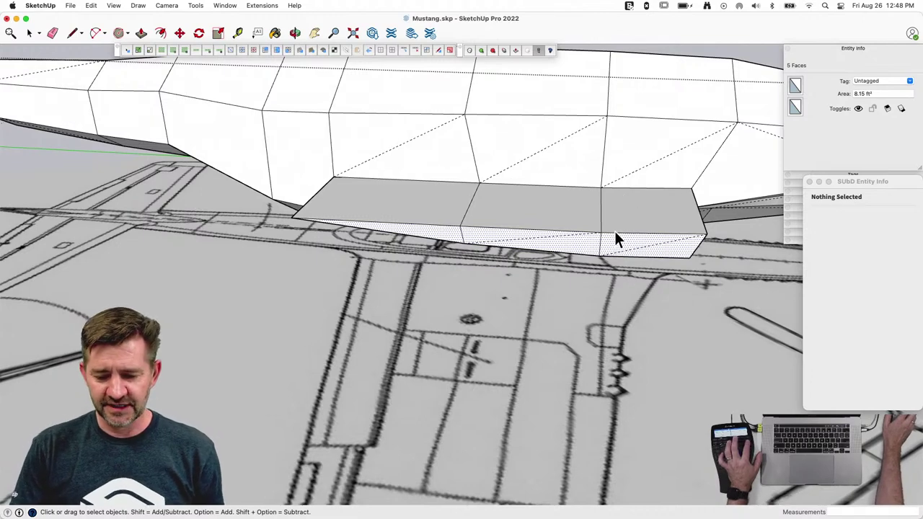
{"action": "key", "text": "v"}
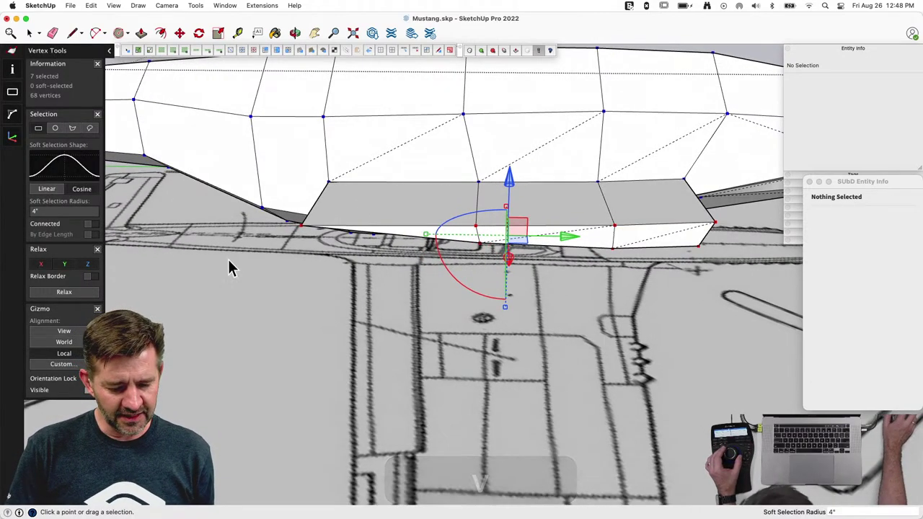
{"action": "left_click", "coordinate": [262, 6]}
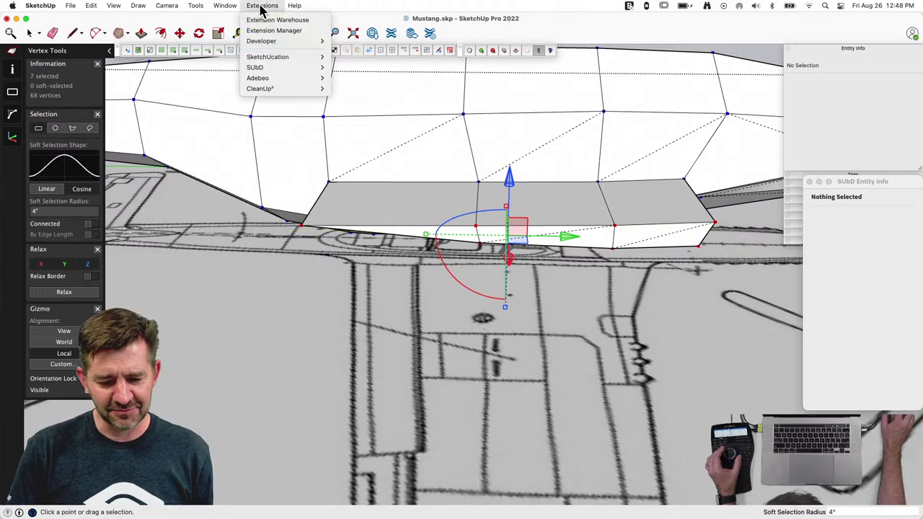
{"action": "mouse_move", "coordinate": [200, 6]}
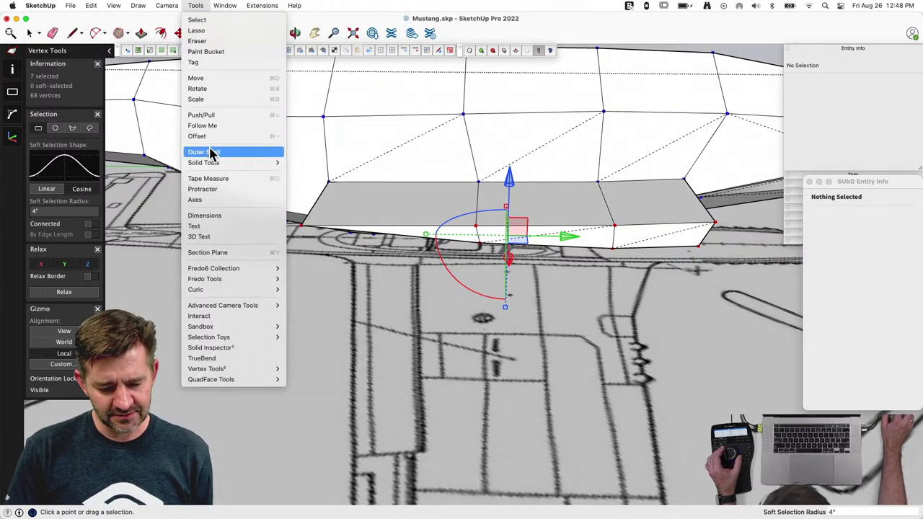
{"action": "mouse_move", "coordinate": [227, 371]}
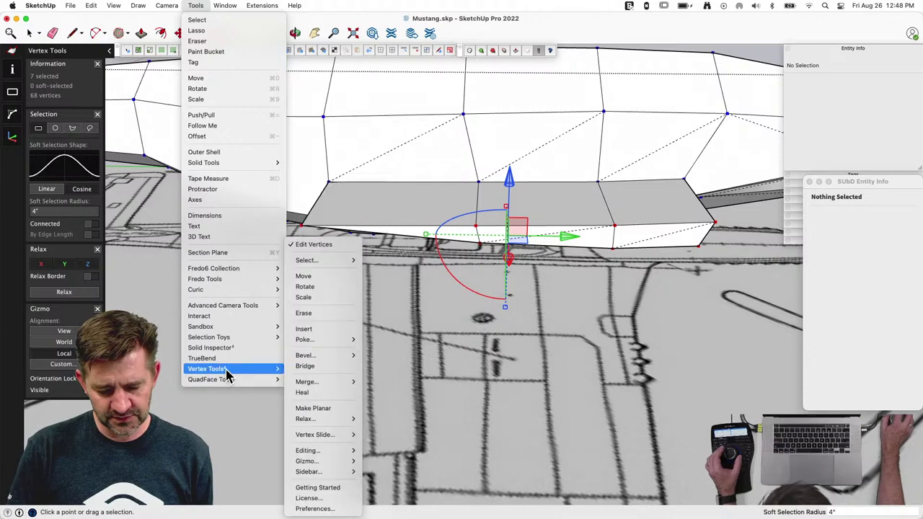
{"action": "left_click", "coordinate": [313, 408]}
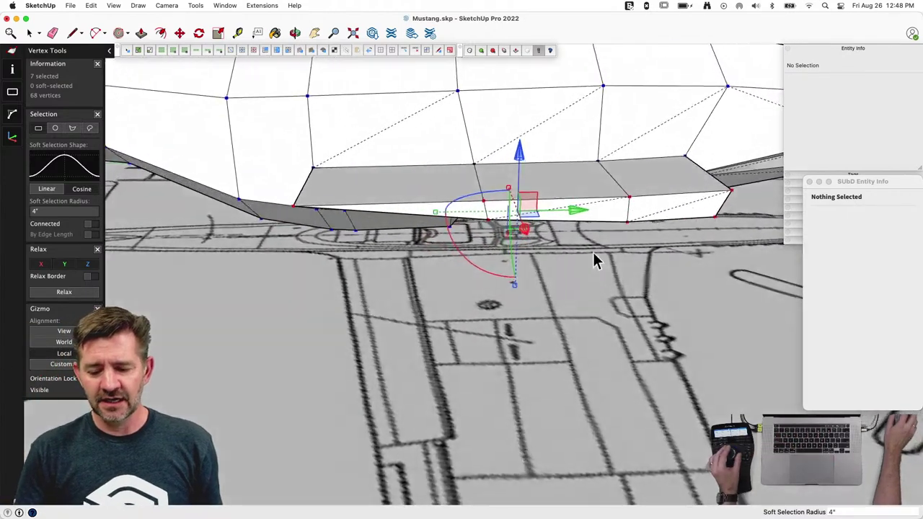
Step: Erase the two diagonal edges across the wing stub's flattened end
{"action": "key", "text": "e"}
{"action": "left_click", "coordinate": [516, 238]}
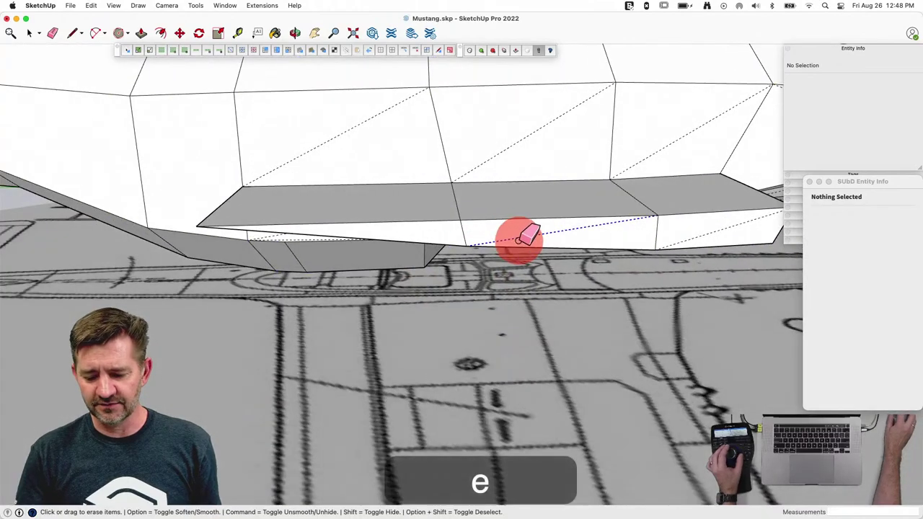
{"action": "left_click", "coordinate": [712, 233]}
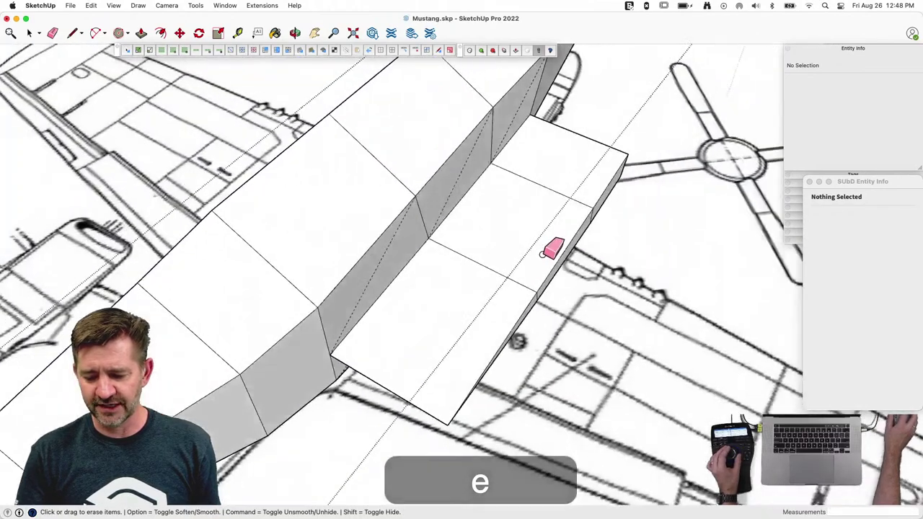
Step: Erase the remaining edges that divide the wing stub's outer end so it becomes a single face
{"action": "key", "text": "space"}
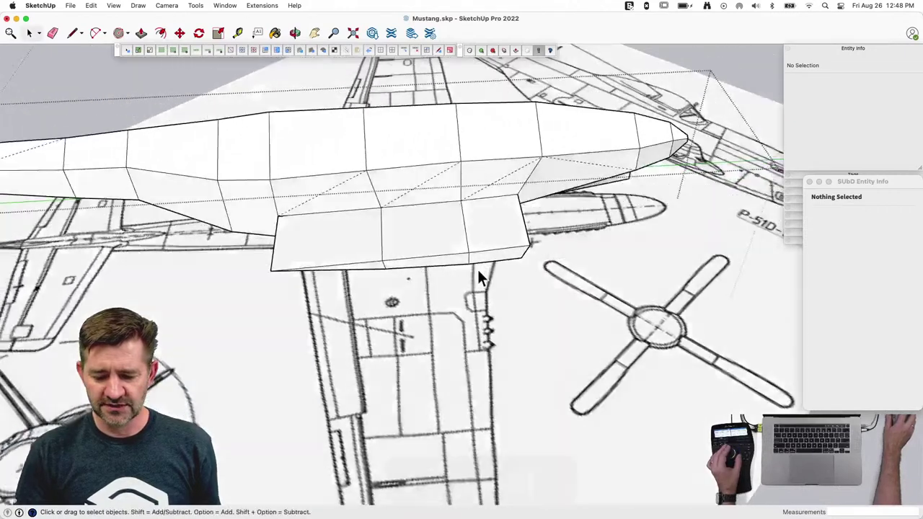
{"action": "left_click", "coordinate": [401, 273], "text": "shift"}
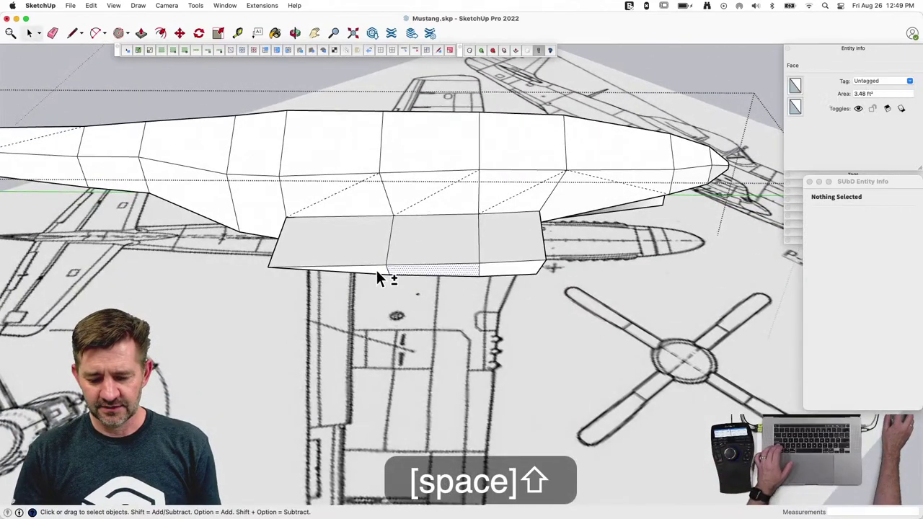
{"action": "left_click", "coordinate": [488, 274]}
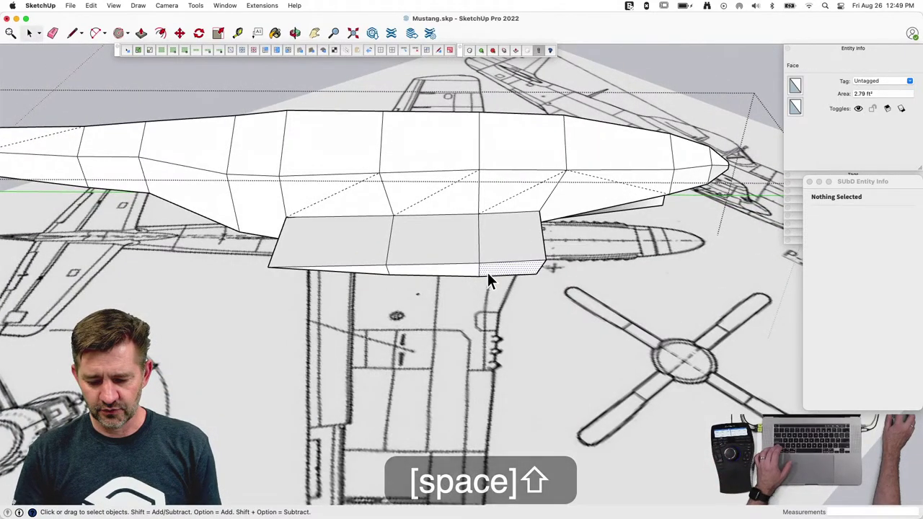
{"action": "key", "text": "e"}
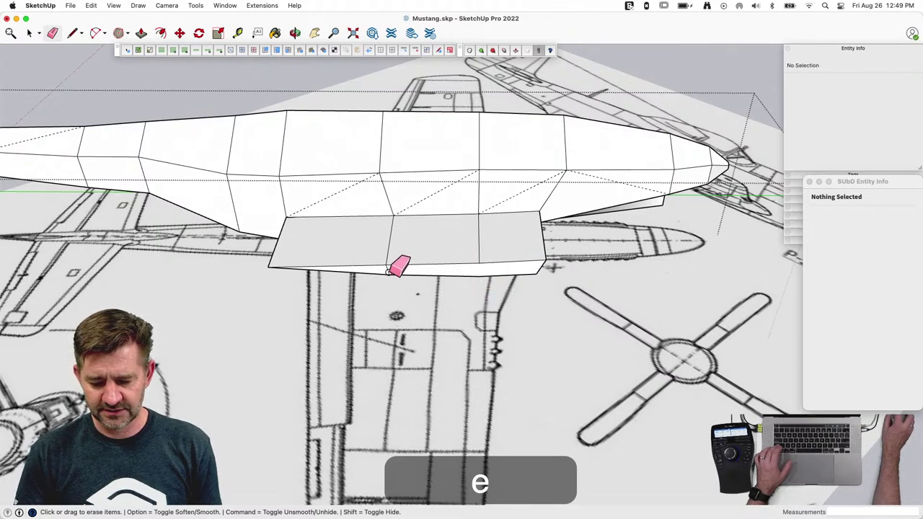
{"action": "left_click", "coordinate": [390, 270]}
Step: Push/Pull the stub's end face outward as two new wing sections, about 17' 7 5/16" and 2' 2" long
{"action": "key", "text": "p"}
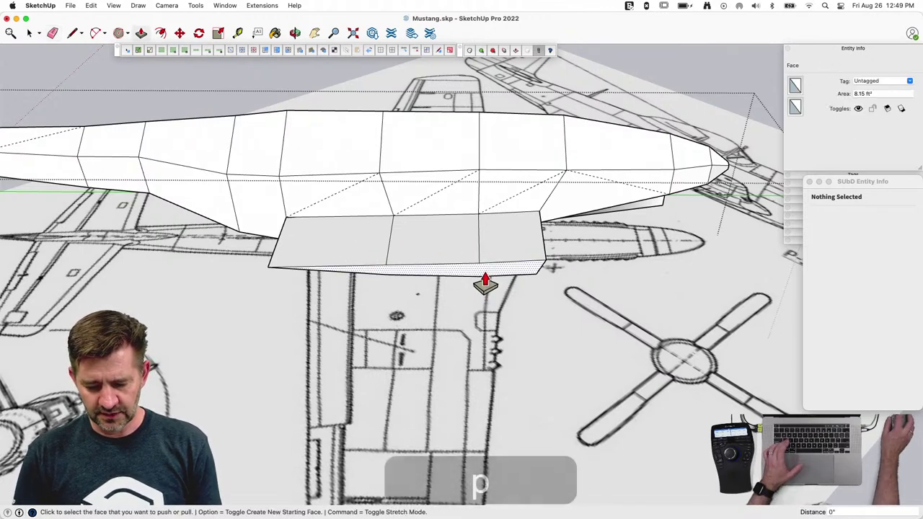
{"action": "left_click", "coordinate": [484, 281]}
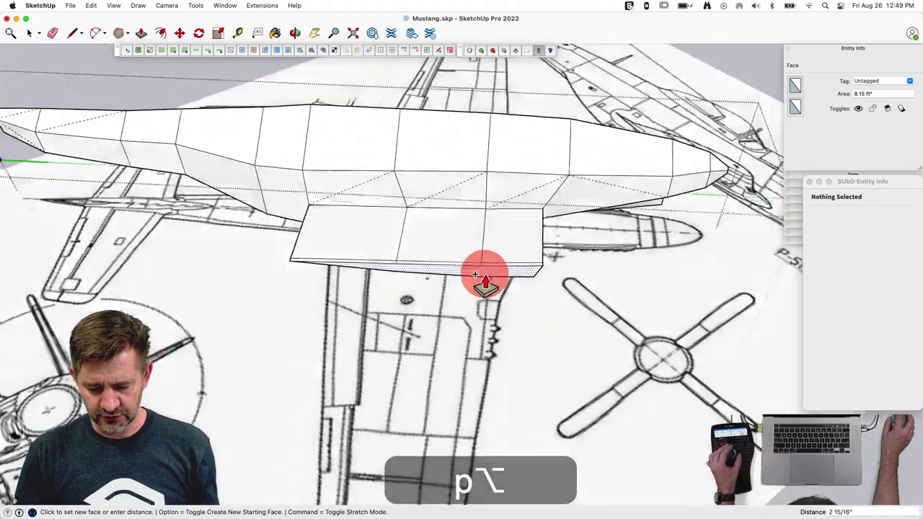
{"action": "left_click_drag", "start_coordinate": [469, 286], "coordinate": [465, 439]}
{"action": "left_click", "coordinate": [461, 411]}
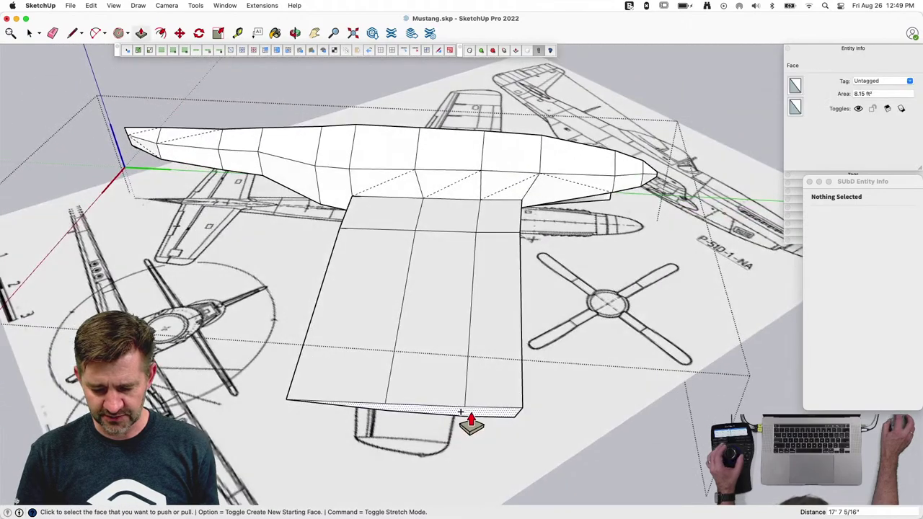
{"action": "left_click_drag", "start_coordinate": [459, 418], "coordinate": [450, 439]}
{"action": "left_click", "coordinate": [451, 440]}
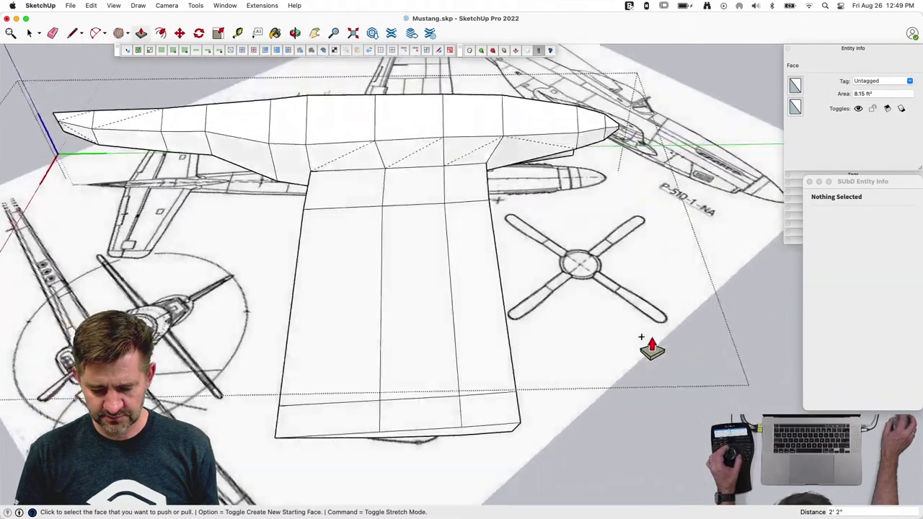
Step: Select the edge loop where the original wing stub meets the long extruded wing section
{"action": "key", "text": "space"}
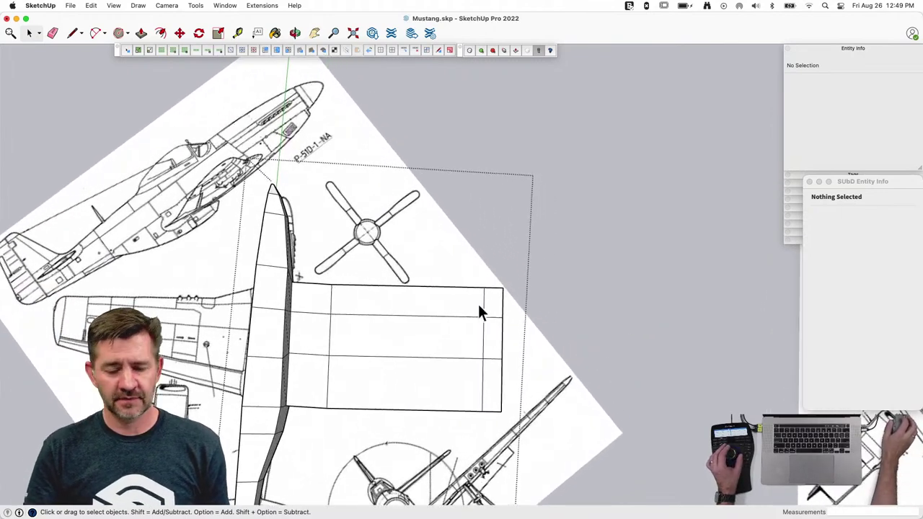
{"action": "key", "text": "space"}
{"action": "left_click_drag", "start_coordinate": [330, 216], "coordinate": [395, 449]}
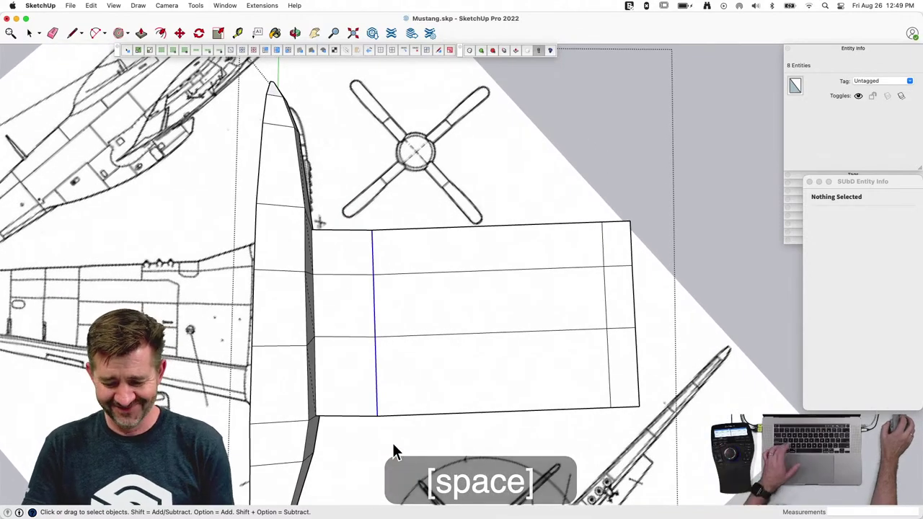
Step: Try to scale the selected edge loop to about 0.87 along the green axis with the Scale tool, and undo the scaling
{"action": "key", "text": "s"}
{"action": "scroll", "coordinate": [380, 431], "scroll_direction": "up", "scroll_amount": 2}
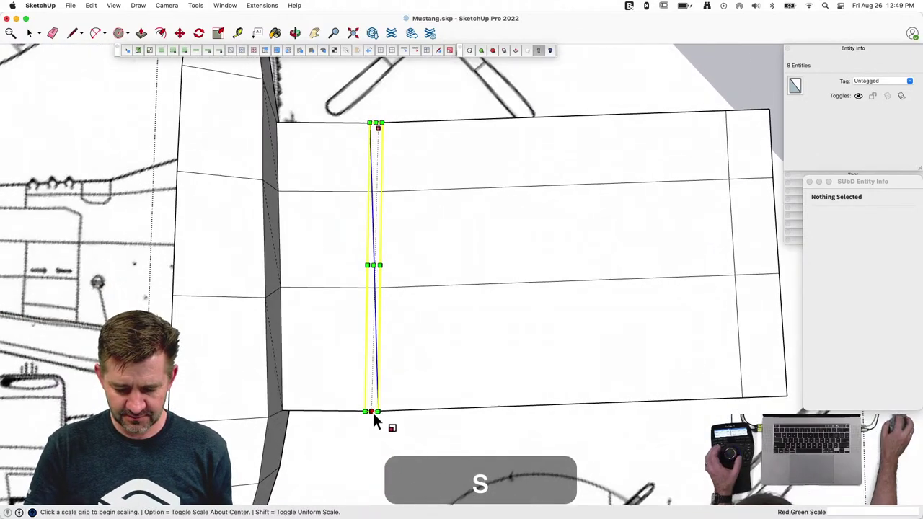
{"action": "mouse_move", "coordinate": [373, 412]}
{"action": "middle_mouse_down"}
{"action": "mouse_move", "coordinate": [373, 447]}
{"action": "mouse_move", "coordinate": [363, 415]}
{"action": "middle_mouse_up"}
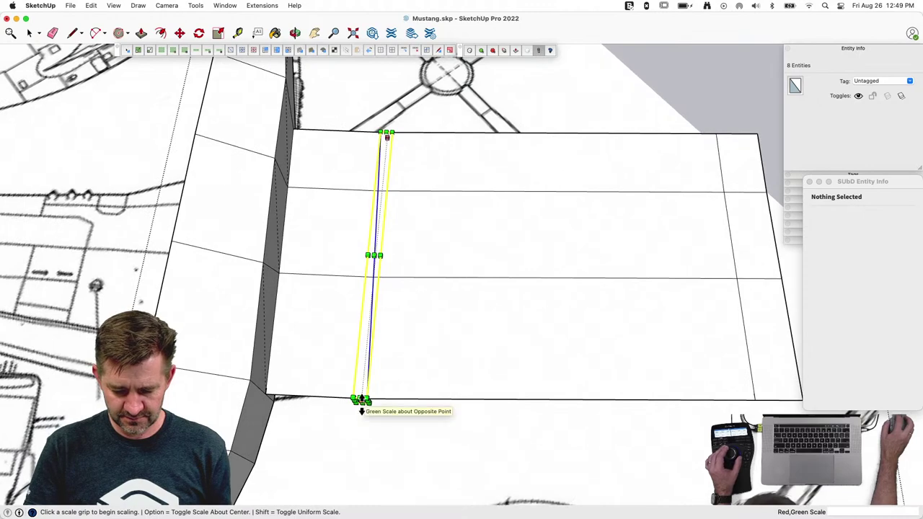
{"action": "left_click_drag", "start_coordinate": [361, 401], "coordinate": [381, 396]}
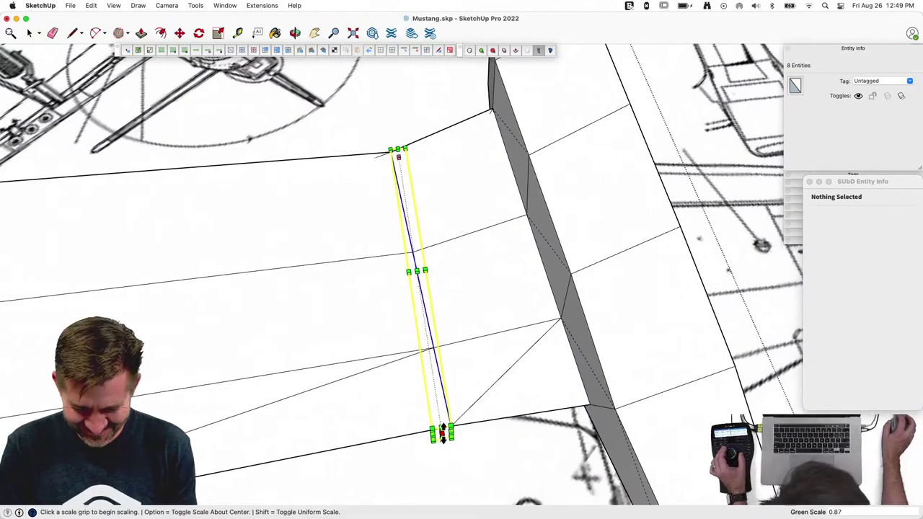
{"action": "left_click_drag", "start_coordinate": [443, 432], "coordinate": [440, 314]}
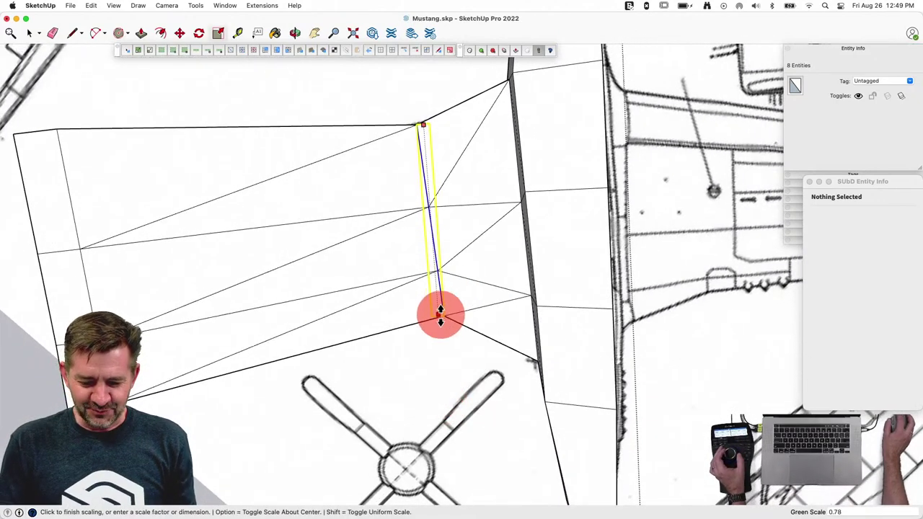
{"action": "key", "text": "Escape"}
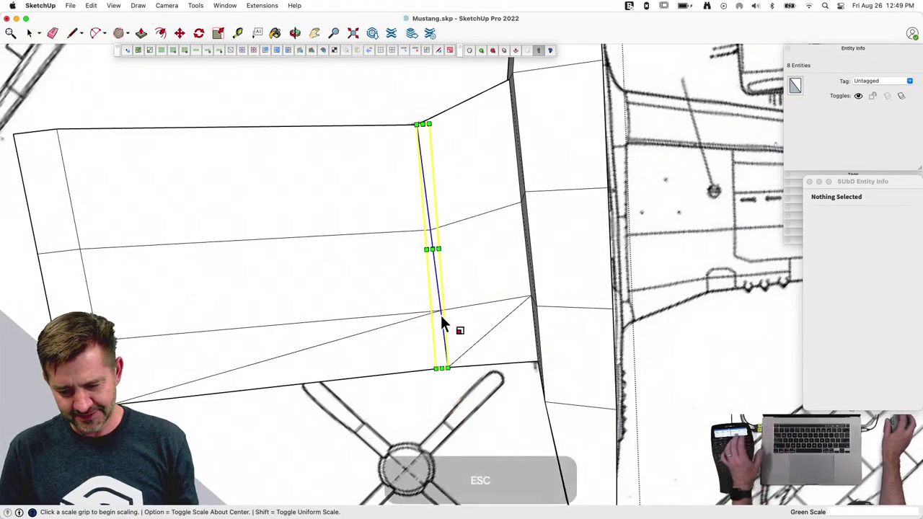
{"action": "key", "text": "space"}
{"action": "key", "text": "super+z"}
{"action": "key", "text": "super+z"}
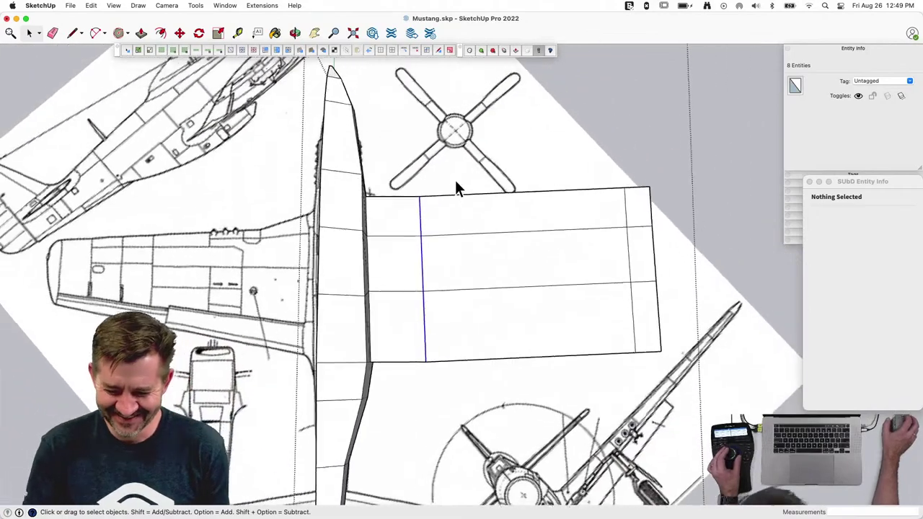
Step: Scale the selected edge loop's vertices by about 0.79 along the green axis with Vertex Tools
{"action": "key", "text": "v"}
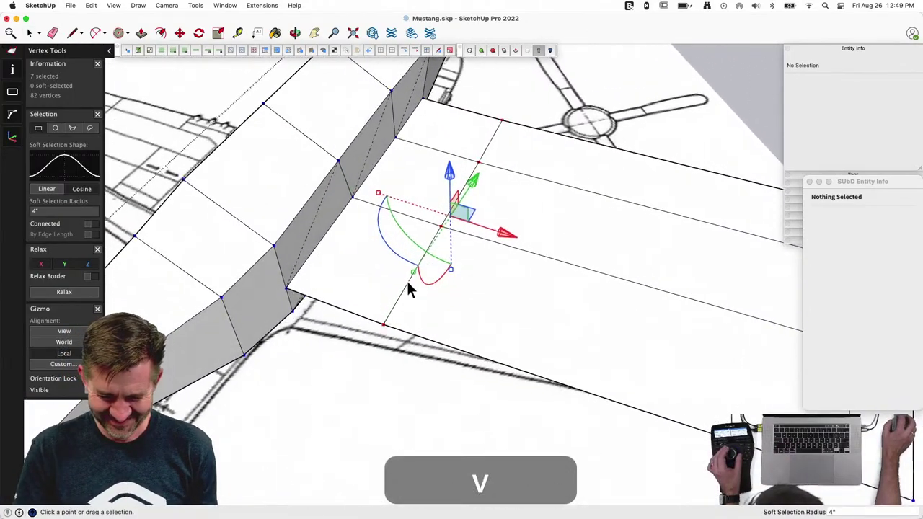
{"action": "left_click_drag", "start_coordinate": [410, 274], "coordinate": [431, 260]}
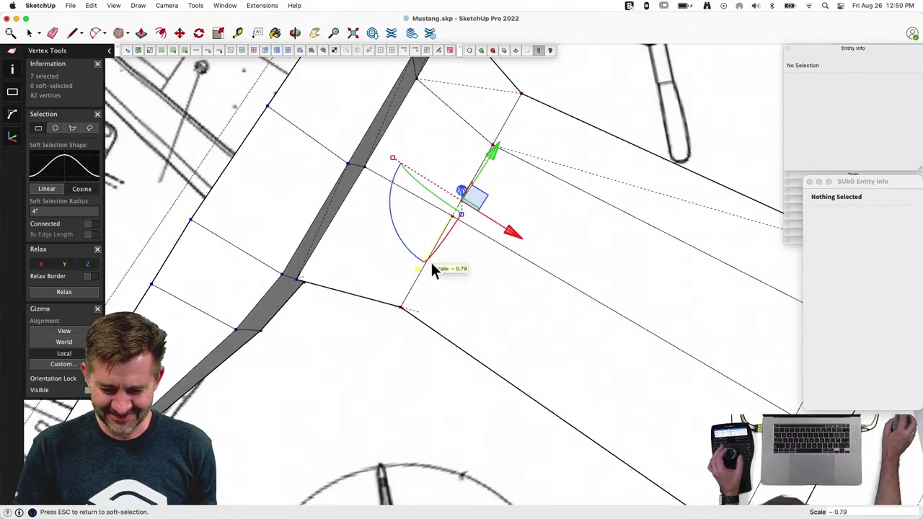
{"action": "key", "text": "space"}
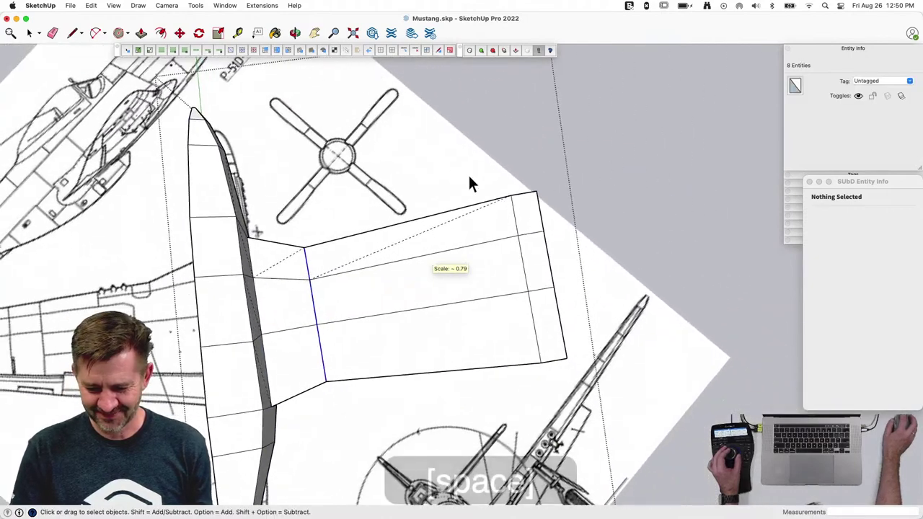
Step: Select the short wing tip section and narrow its vertices along the green axis by about 0.65, 0.84 and 0.77 in succession with Vertex Tools
{"action": "left_click_drag", "start_coordinate": [451, 171], "coordinate": [546, 361]}
{"action": "left_click_drag", "start_coordinate": [585, 421], "coordinate": [591, 413]}
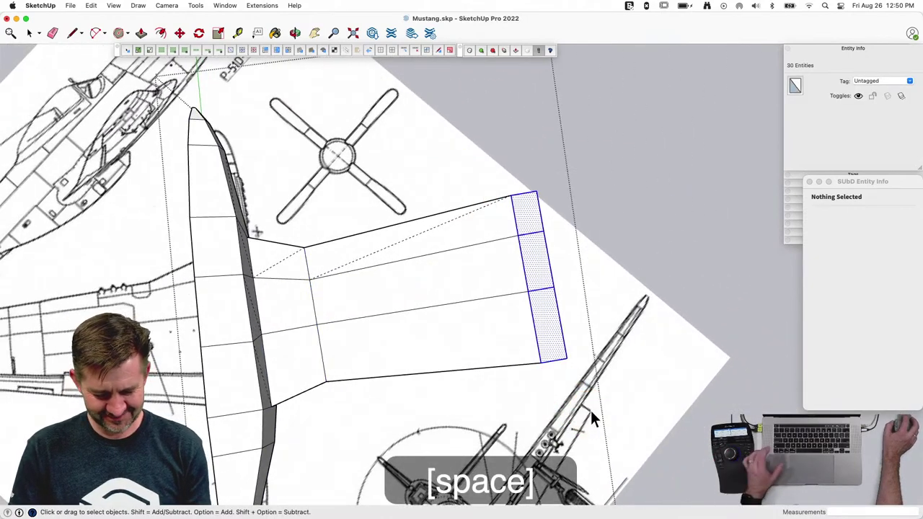
{"action": "key", "text": "v"}
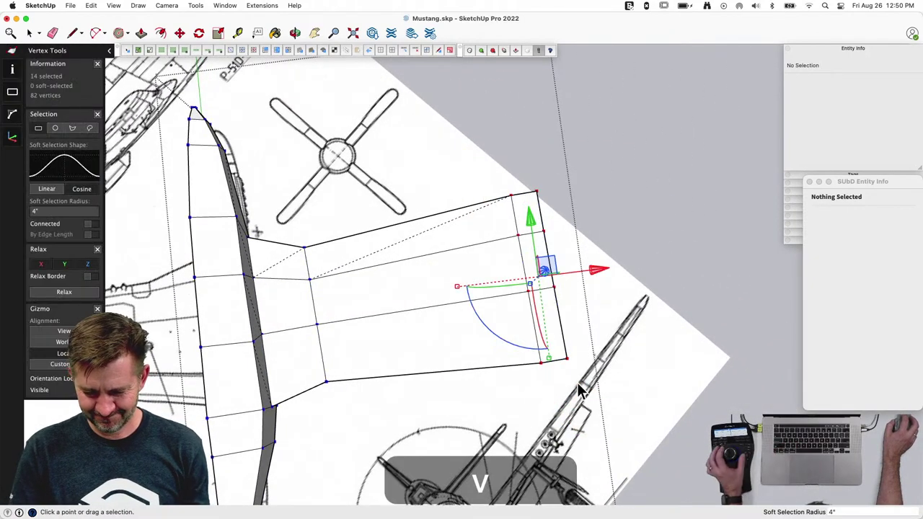
{"action": "left_click_drag", "start_coordinate": [548, 357], "coordinate": [541, 329]}
{"action": "scroll", "coordinate": [577, 403], "scroll_direction": "up", "scroll_amount": 3}
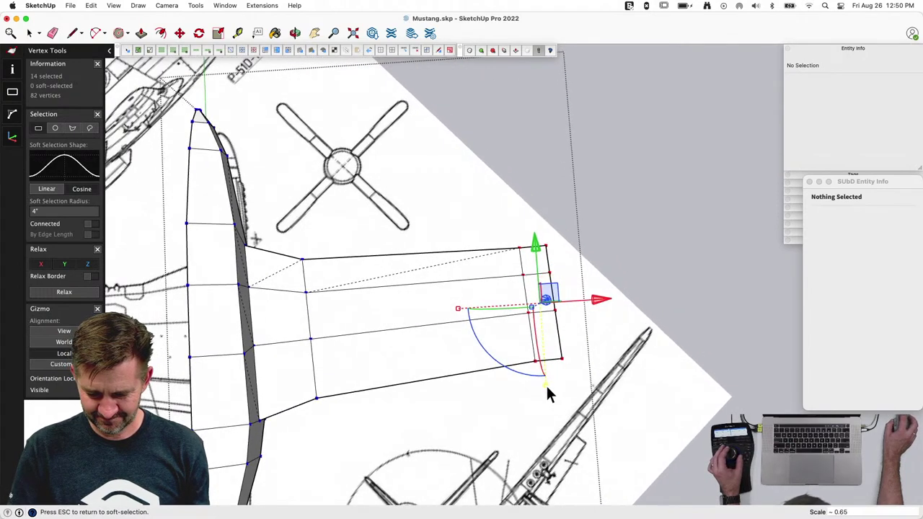
{"action": "left_click_drag", "start_coordinate": [545, 385], "coordinate": [544, 375]}
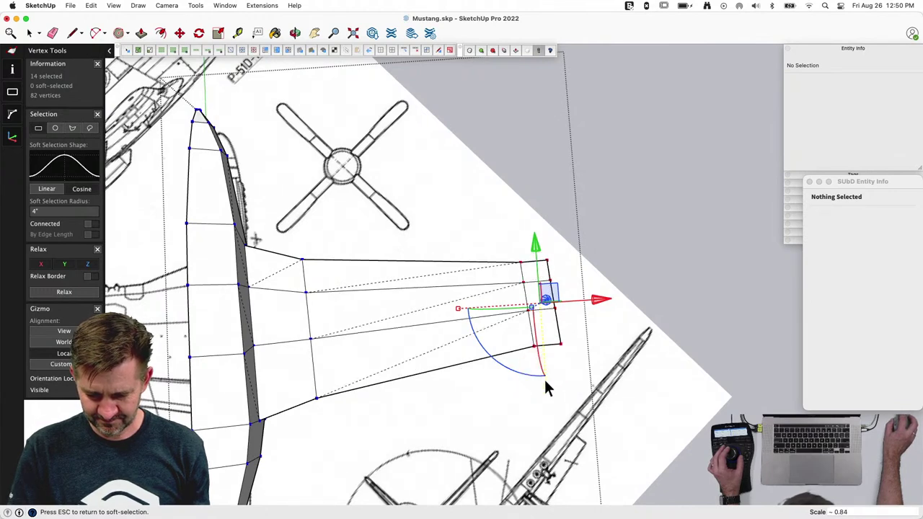
{"action": "left_click_drag", "start_coordinate": [546, 387], "coordinate": [543, 369]}
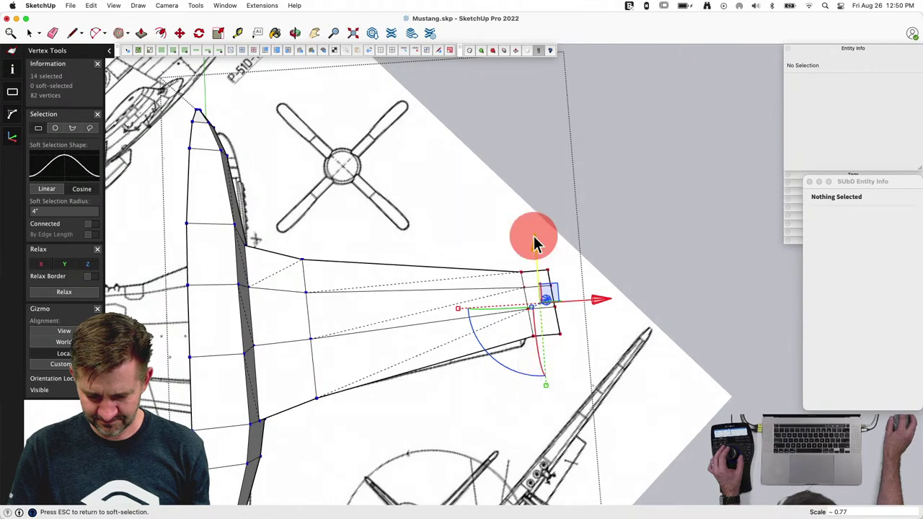
Step: Move the wing tip section's vertices about 7" rearward along the green axis to follow the blueprint
{"action": "left_click_drag", "start_coordinate": [534, 236], "coordinate": [534, 246]}
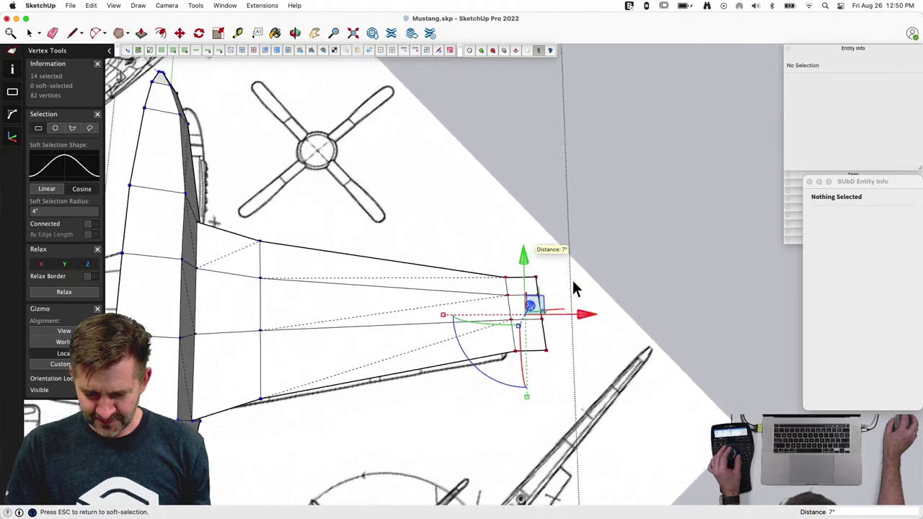
{"action": "scroll", "coordinate": [571, 278], "scroll_direction": "up", "scroll_amount": 2}
{"action": "key", "text": "space"}
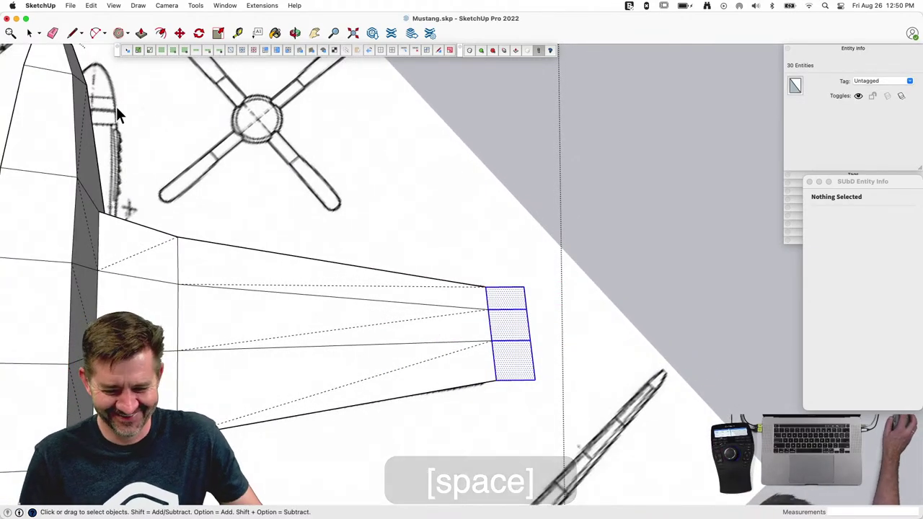
Step: Set the camera to the top view in parallel projection and check the wing against the blueprint with X-ray
{"action": "left_click", "coordinate": [145, 9]}
{"action": "left_click", "coordinate": [166, 7]}
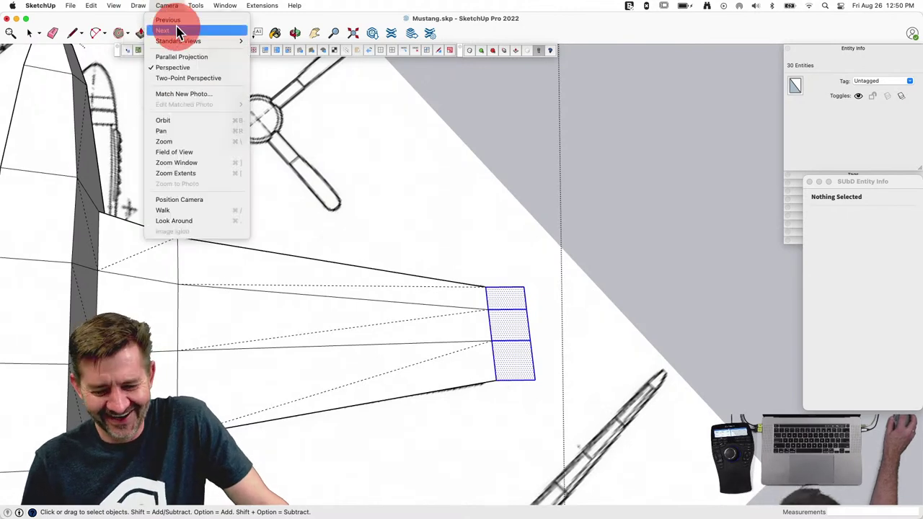
{"action": "mouse_move", "coordinate": [180, 42]}
{"action": "left_click", "coordinate": [273, 43]}
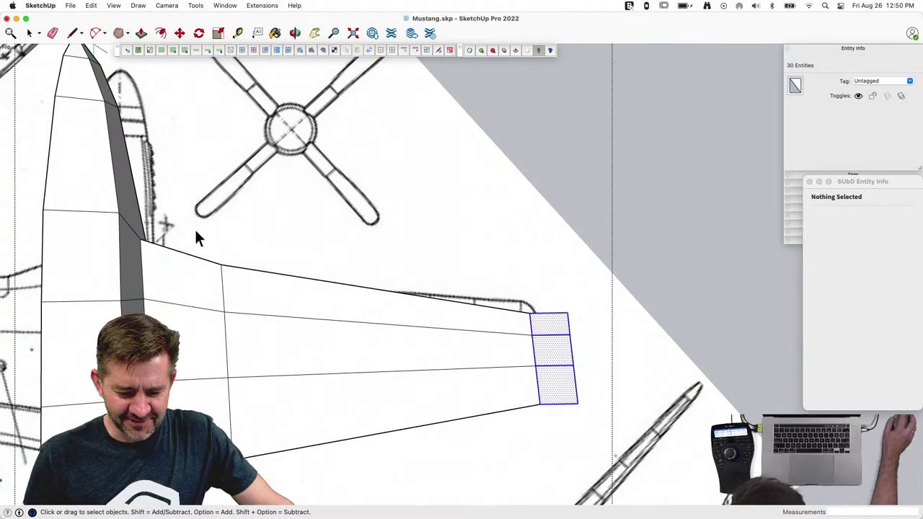
{"action": "left_click", "coordinate": [166, 6]}
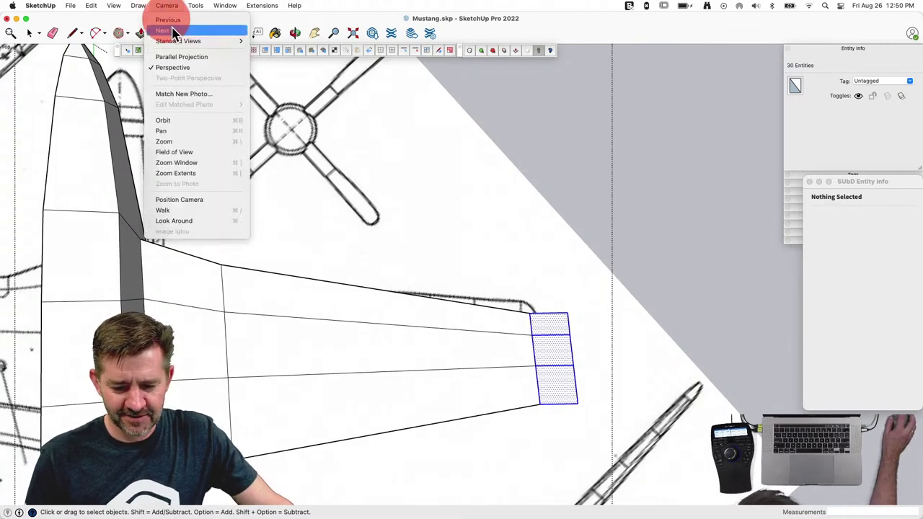
{"action": "left_click", "coordinate": [193, 57]}
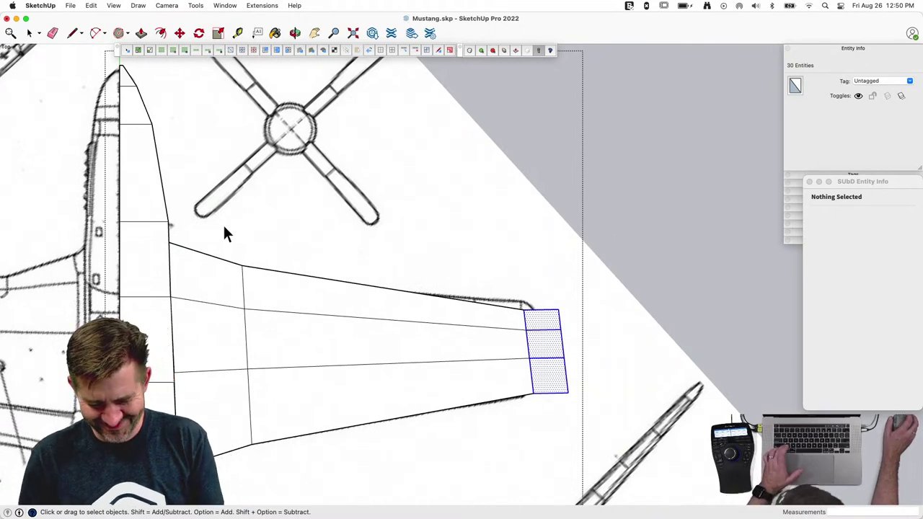
{"action": "key", "text": "x"}
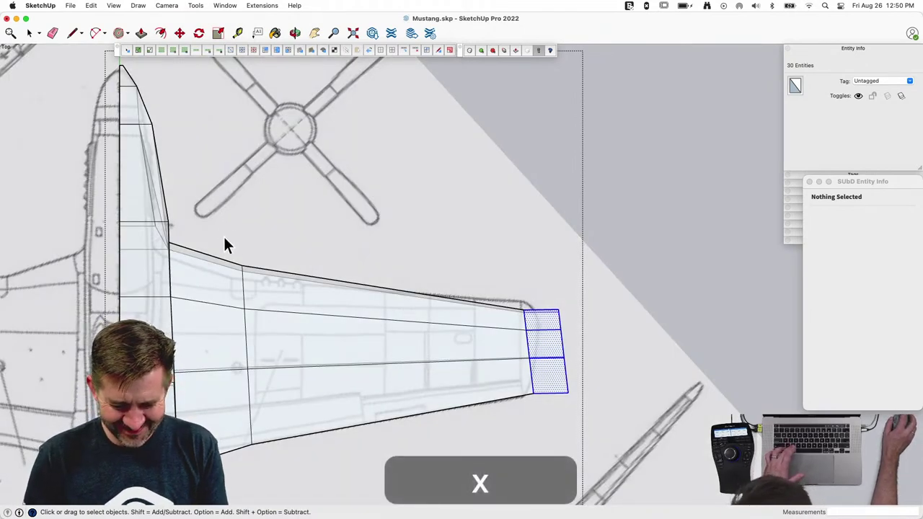
{"action": "key", "text": "x"}
Step: Select the tip section's inner edge loop, move it about 5 3/4" forward along the green axis, and widen it to match the blueprint
{"action": "left_click_drag", "start_coordinate": [478, 271], "coordinate": [541, 423]}
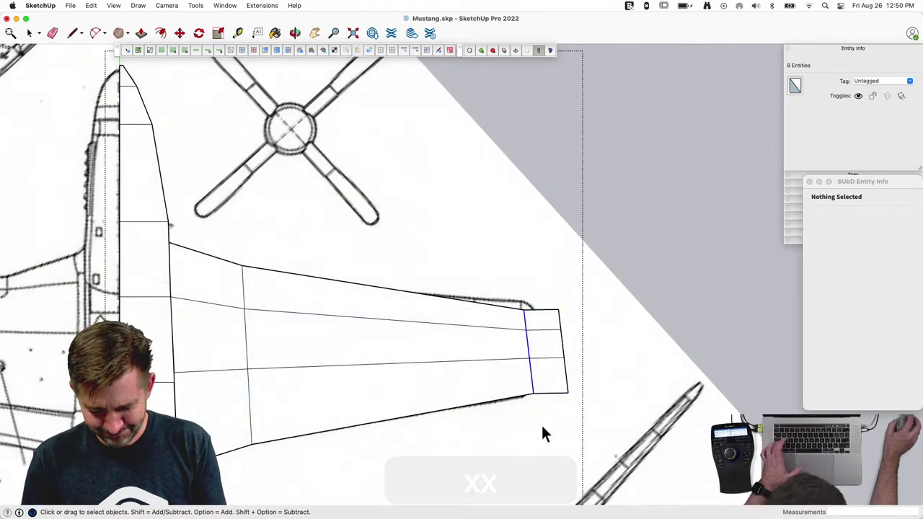
{"action": "key", "text": "v"}
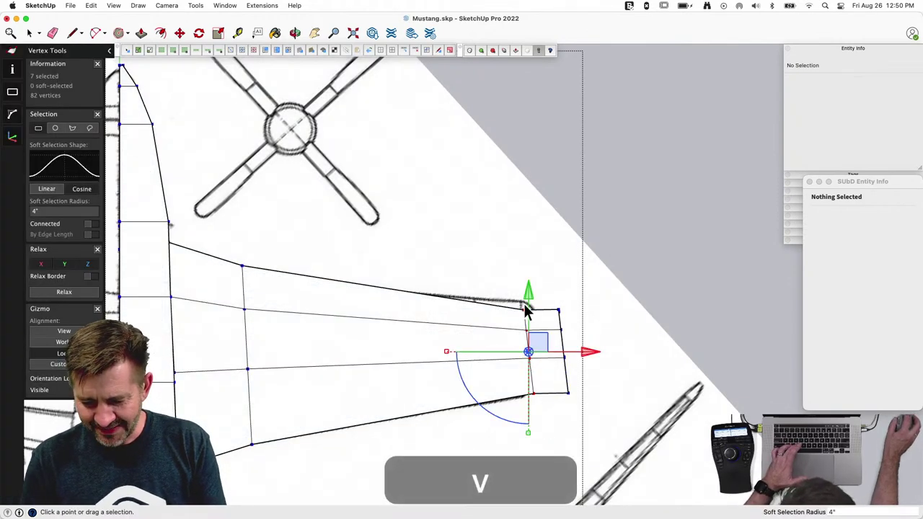
{"action": "left_click_drag", "start_coordinate": [527, 294], "coordinate": [527, 305]}
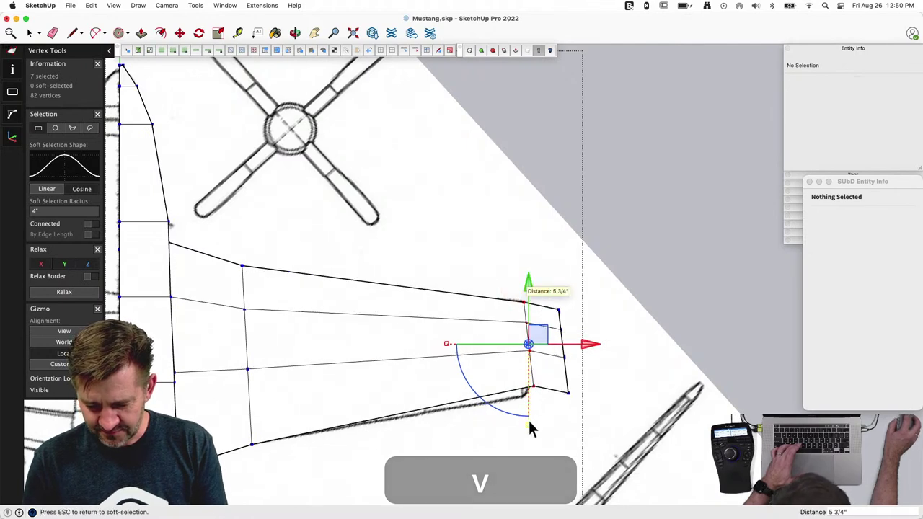
{"action": "left_click_drag", "start_coordinate": [528, 424], "coordinate": [527, 433]}
Step: Move the wing tip's outer section inward along the red axis, and shift its rear corner about 8 5/8" forward and 4 5/16" inward
{"action": "left_click_drag", "start_coordinate": [529, 283], "coordinate": [610, 470]}
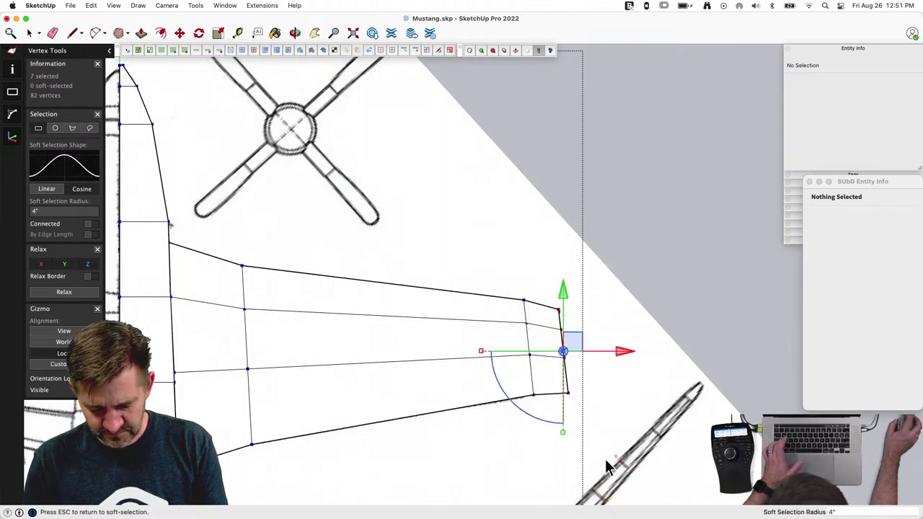
{"action": "left_click_drag", "start_coordinate": [624, 356], "coordinate": [609, 353]}
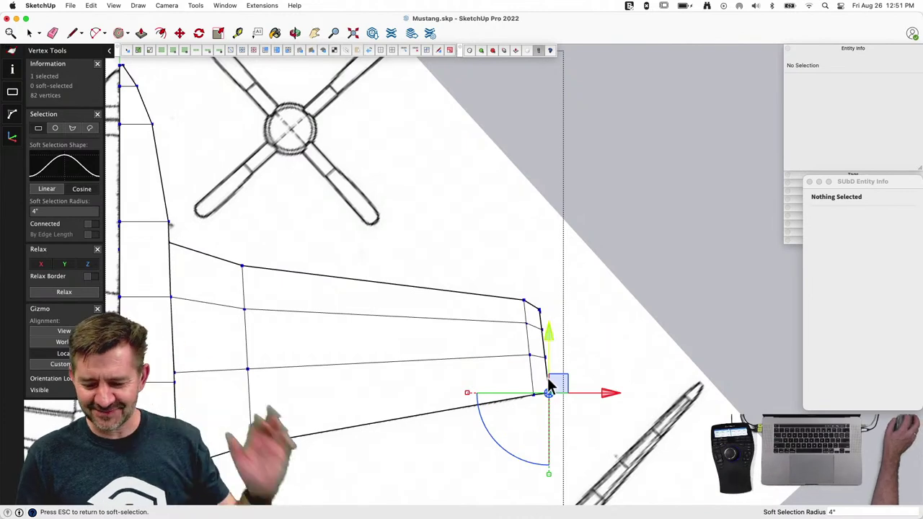
{"action": "left_click_drag", "start_coordinate": [551, 339], "coordinate": [550, 325]}
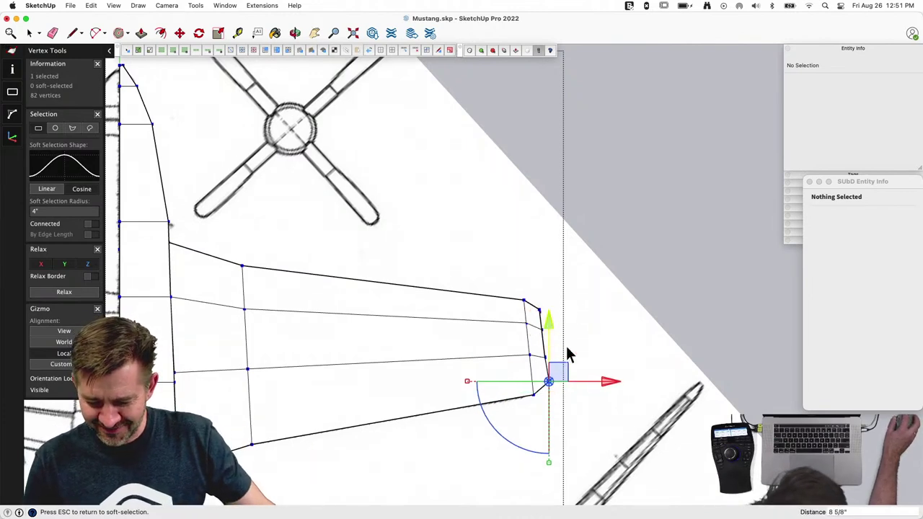
{"action": "left_click_drag", "start_coordinate": [618, 381], "coordinate": [611, 382]}
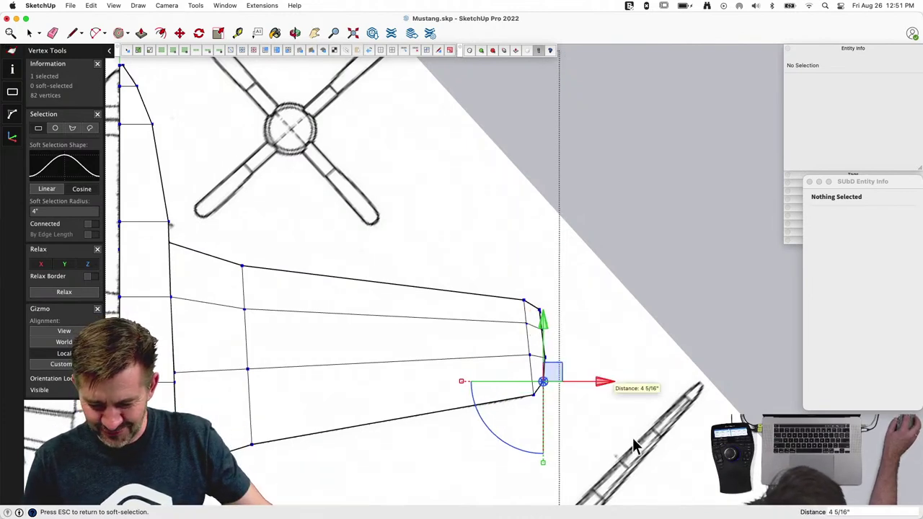
{"action": "left_click", "coordinate": [704, 451]}
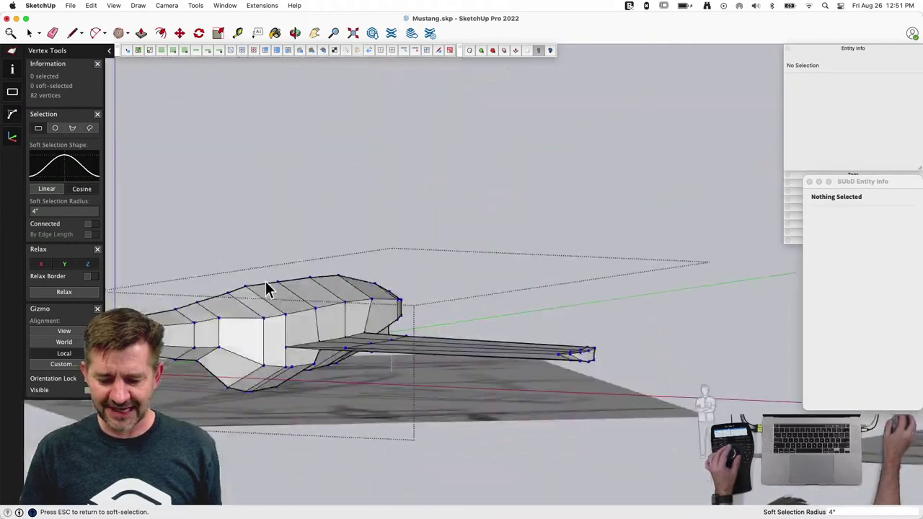
Step: Leave vertex editing, return the camera to perspective, and inspect the fuselage face ahead of the wing root with hidden geometry shown
{"action": "key", "text": "space"}
{"action": "key", "text": "space"}
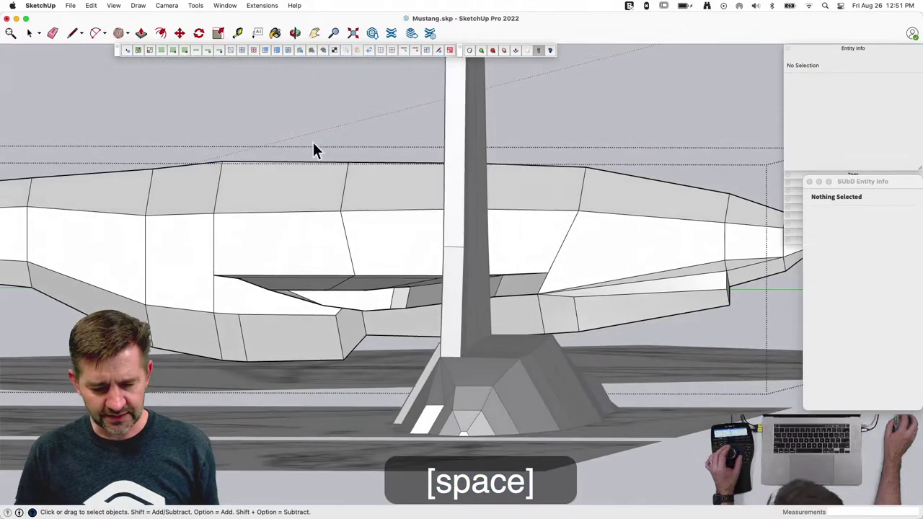
{"action": "left_click_drag", "start_coordinate": [172, 6], "coordinate": [181, 68]}
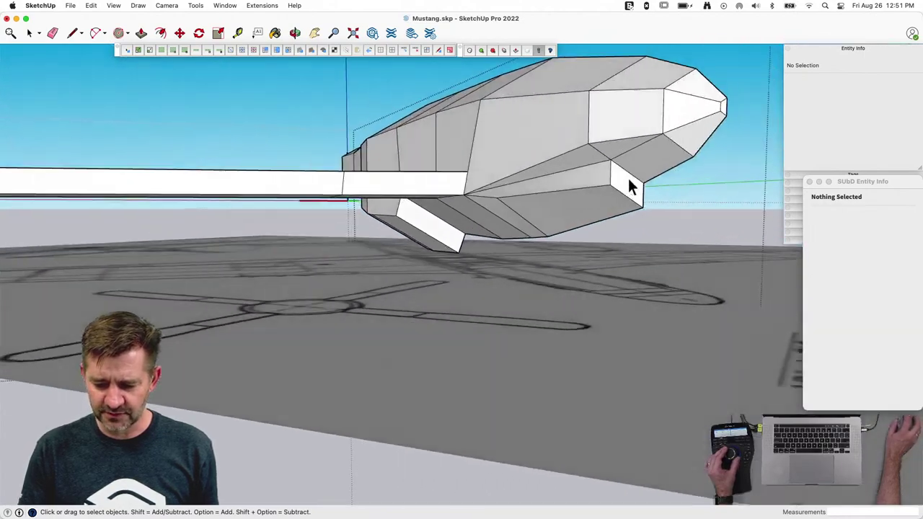
{"action": "left_click", "coordinate": [482, 176]}
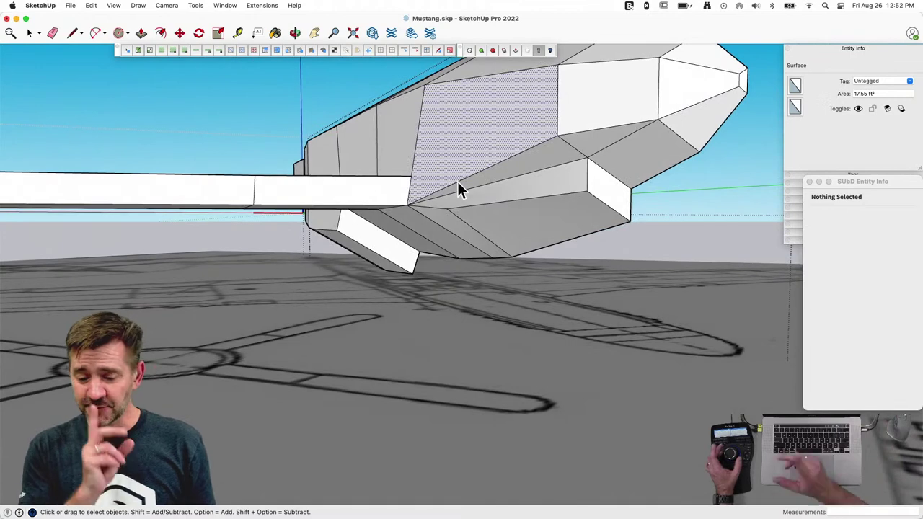
{"action": "key", "text": "alt+h"}
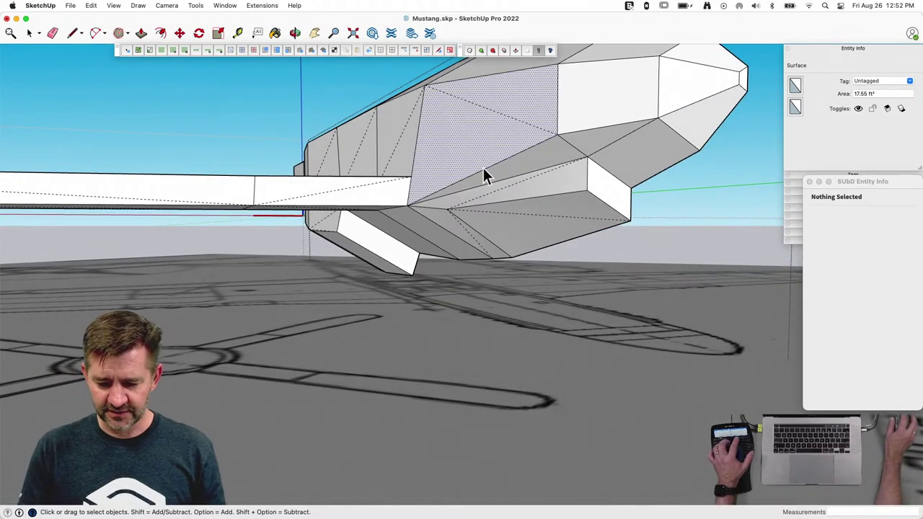
Step: Erase the edge ahead of the wing root and draw one from the root's upper front corner to the fuselage side vertex
{"action": "key", "text": "e"}
{"action": "key", "text": "l"}
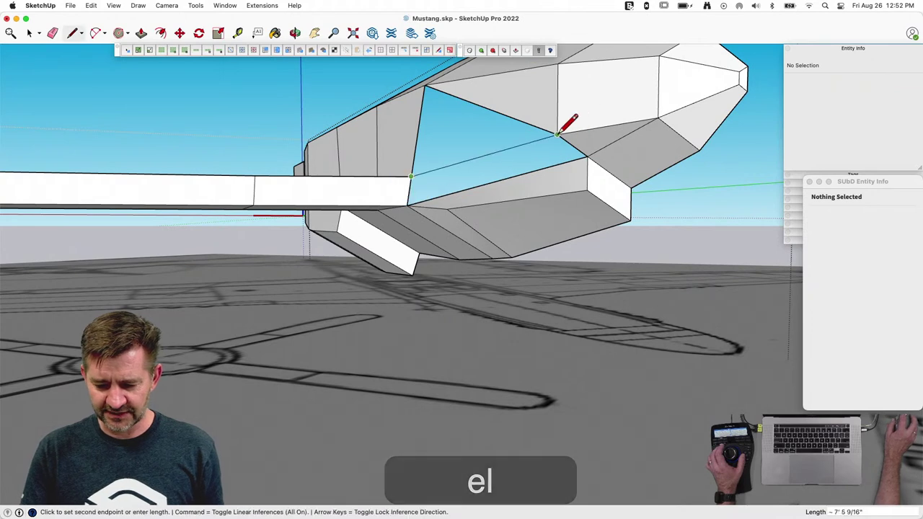
{"action": "left_click", "coordinate": [580, 130]}
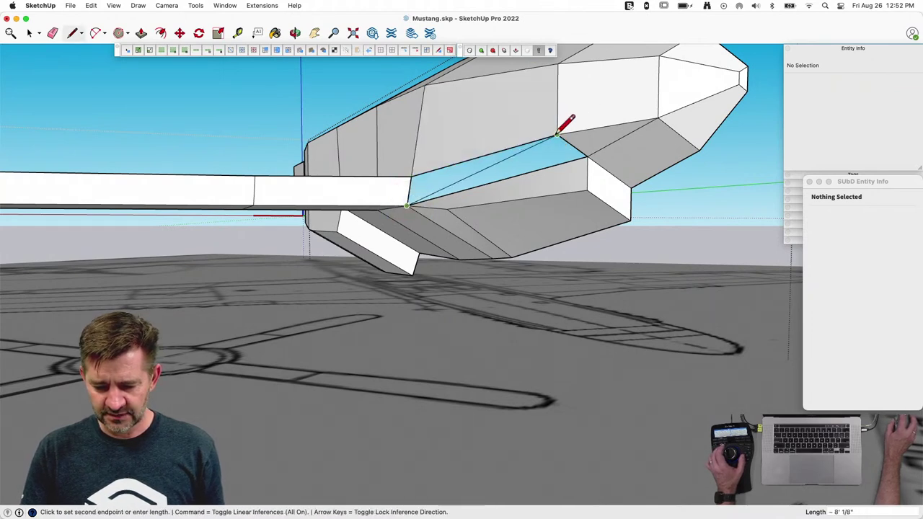
Step: Try closing the remaining gap with a diagonal from the wing root's lower front corner to the fuselage side vertex, and erase it
{"action": "left_click", "coordinate": [557, 135]}
{"action": "key", "text": "space"}
{"action": "key", "text": "e"}
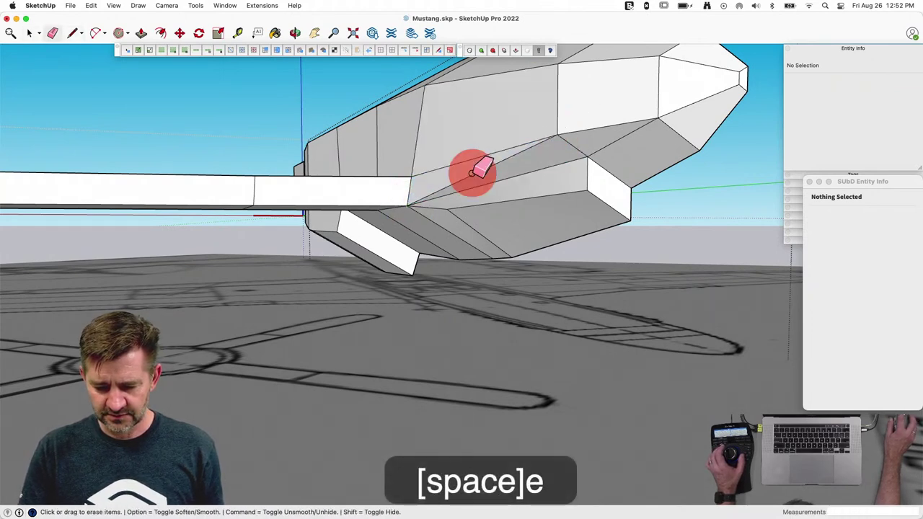
{"action": "left_click", "coordinate": [472, 171]}
Step: Draw a diagonal from the wing root's upper front corner to the lower intake's upper corner, and make that edge soft and smooth
{"action": "key", "text": "l"}
{"action": "left_click", "coordinate": [586, 156]}
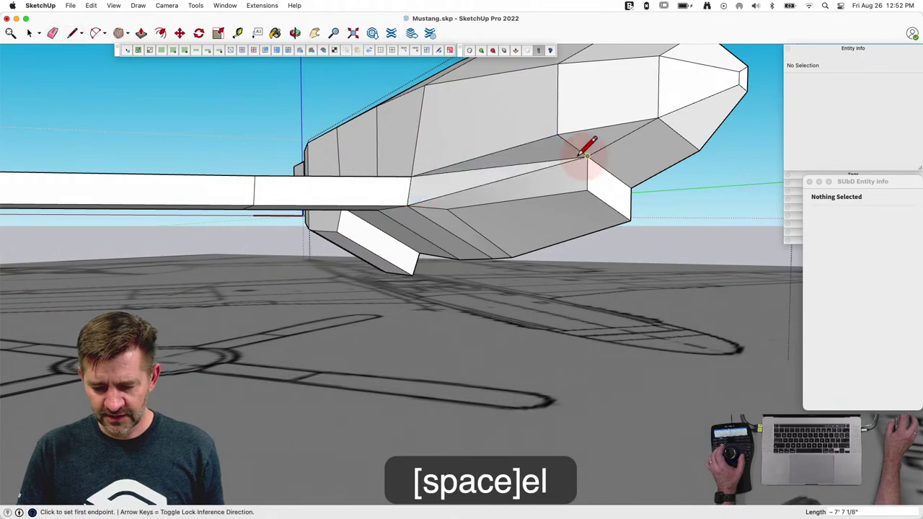
{"action": "key", "text": "space"}
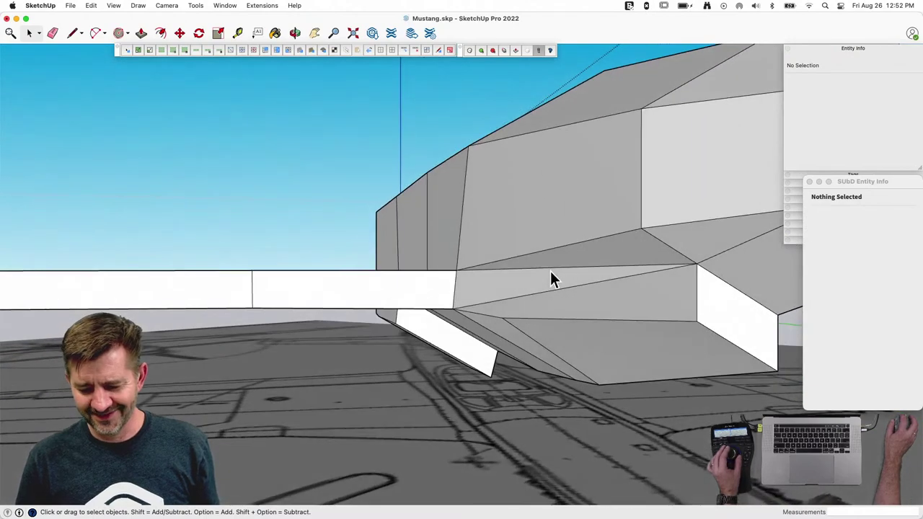
{"action": "left_click", "coordinate": [550, 270]}
{"action": "left_click", "coordinate": [549, 268]}
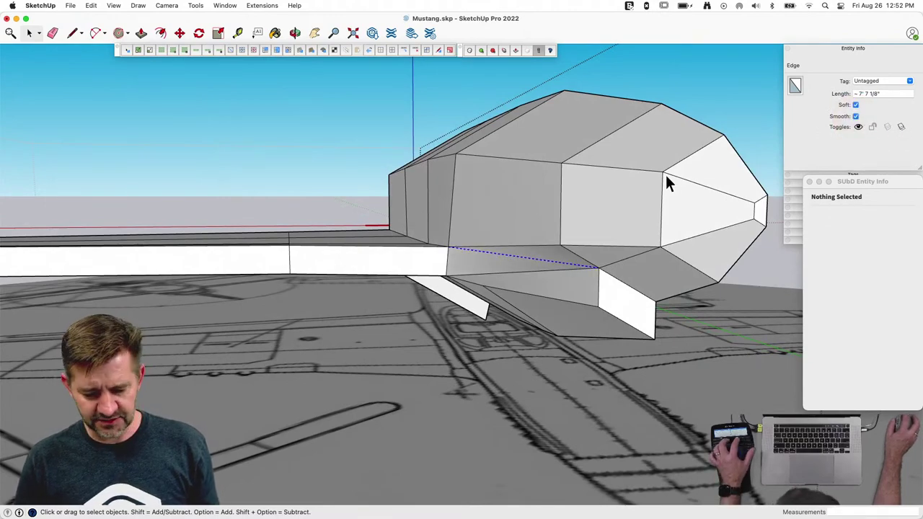
Step: Show hidden geometry and try flipping the internal edge of the quad ahead of the wing root with QuadFace Tools
{"action": "left_click", "coordinate": [648, 243]}
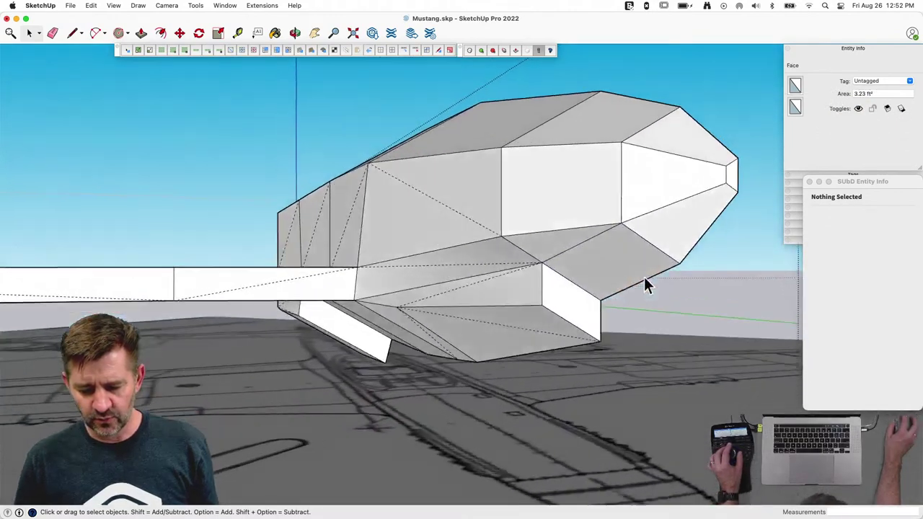
{"action": "left_click", "coordinate": [643, 278]}
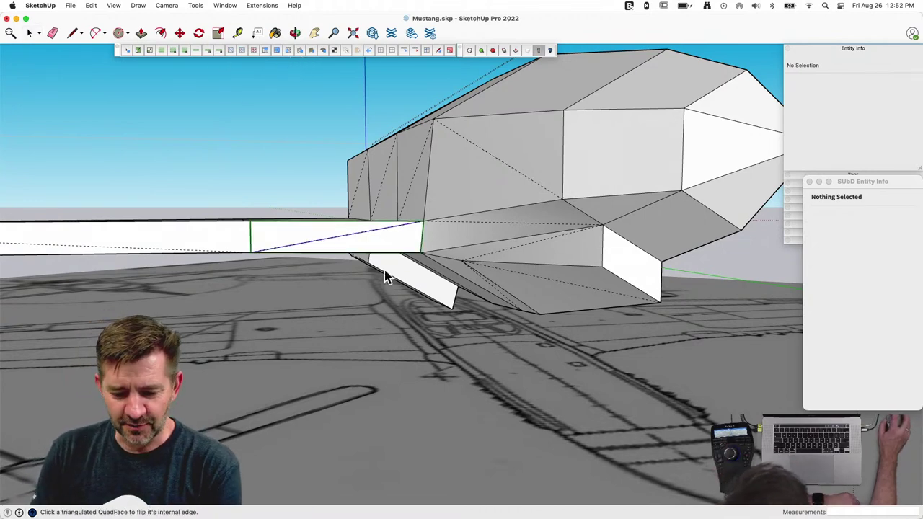
{"action": "left_click", "coordinate": [504, 233]}
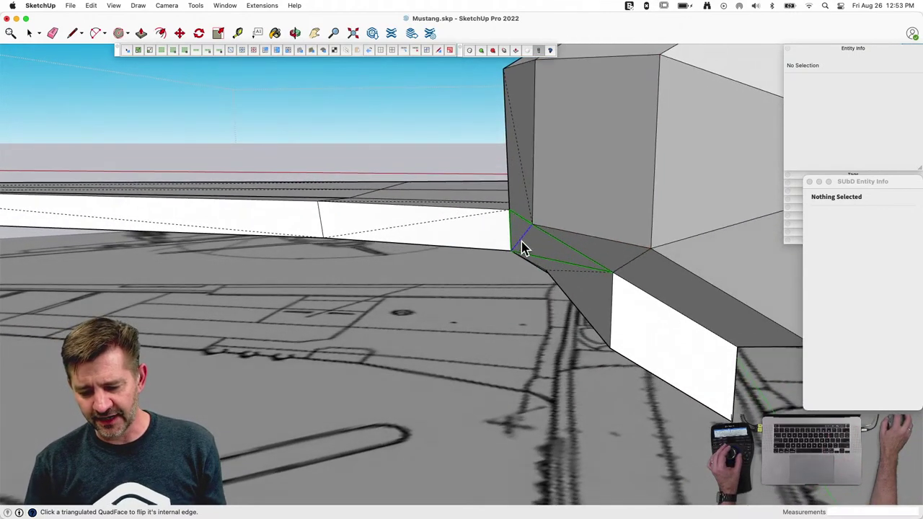
{"action": "middle_click_drag", "start_coordinate": [522, 248], "coordinate": [523, 248]}
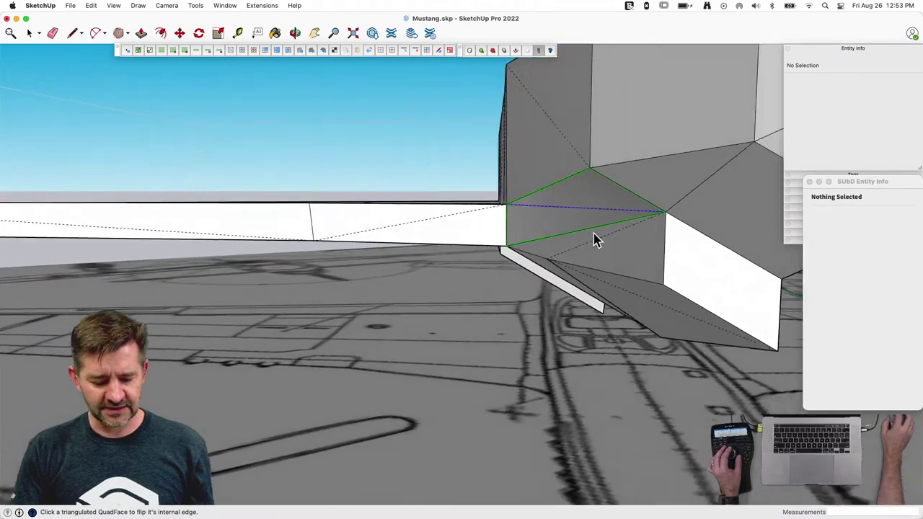
Step: Preview the subdivided body, return to the low-poly mesh, and flip the internal edge of the quad ahead of the wing root
{"action": "key", "text": "u"}
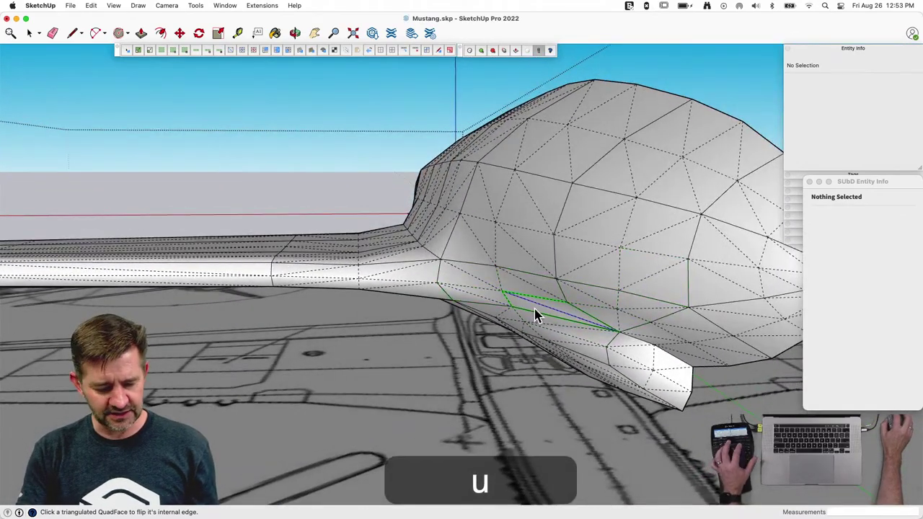
{"action": "left_click", "coordinate": [504, 303]}
{"action": "left_click", "coordinate": [485, 291]}
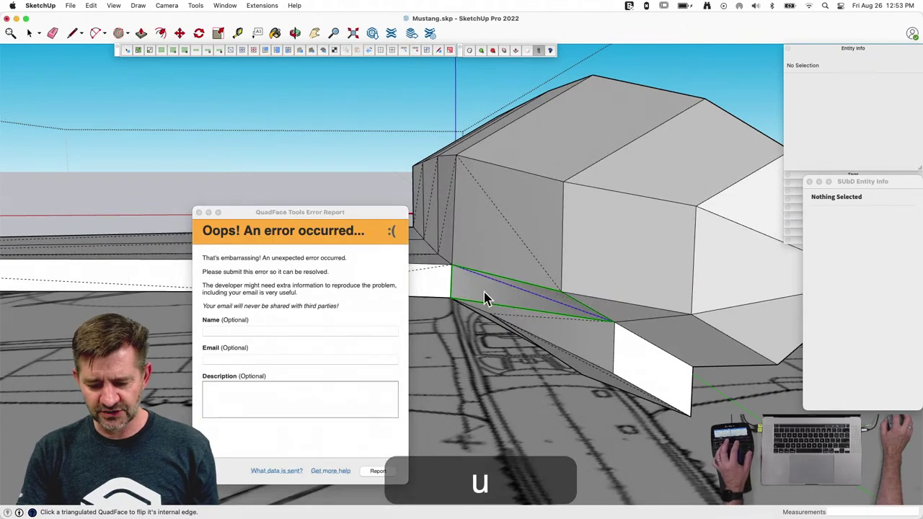
{"action": "left_click", "coordinate": [200, 213]}
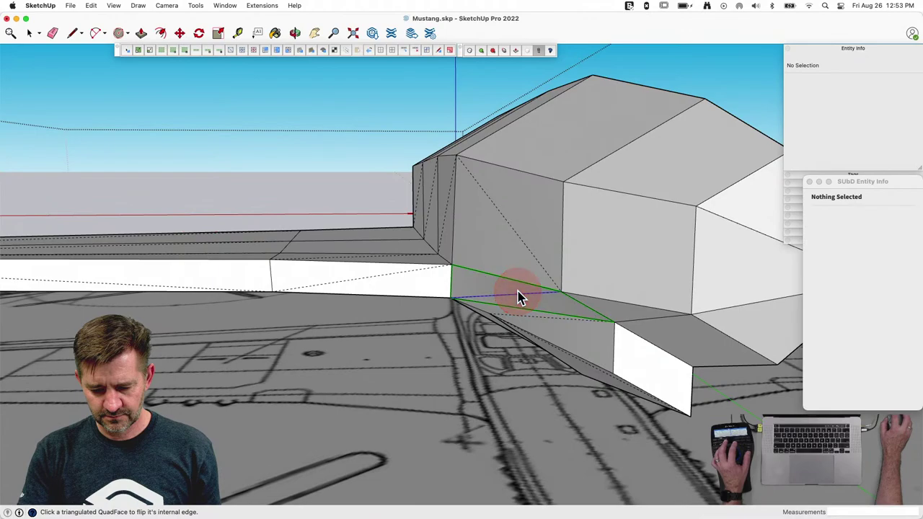
{"action": "left_click", "coordinate": [641, 354]}
Step: Turn on subdivision, dismiss the error report, and examine how the wing blends into the fuselage
{"action": "key", "text": "u"}
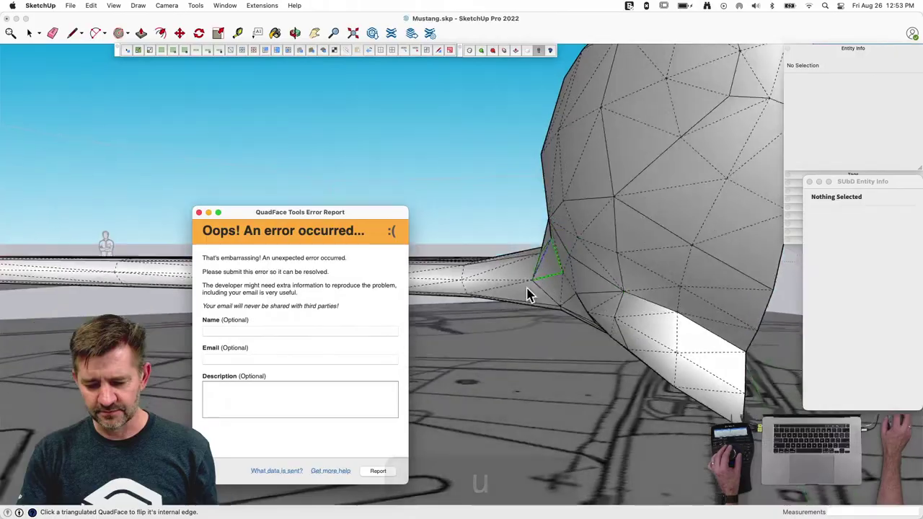
{"action": "middle_click_drag", "start_coordinate": [528, 294], "coordinate": [208, 172]}
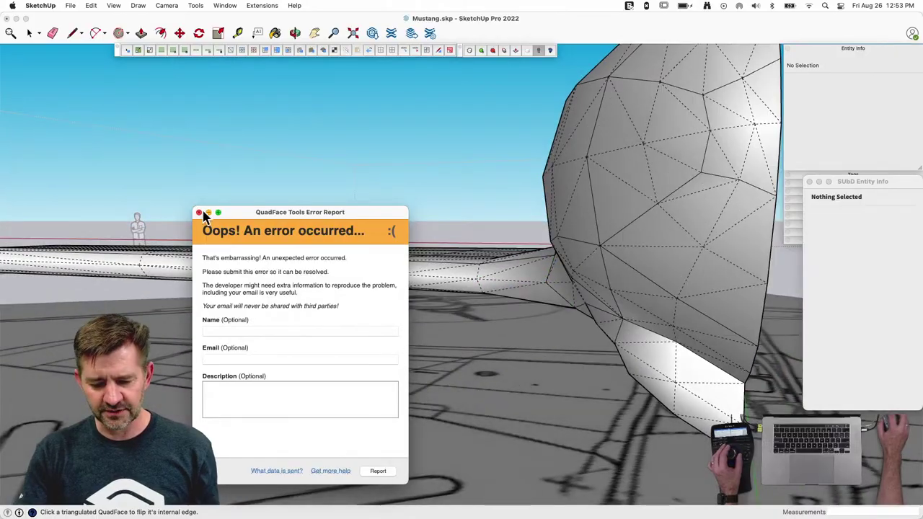
{"action": "middle_click_drag", "start_coordinate": [204, 217], "coordinate": [670, 301]}
{"action": "left_click", "coordinate": [198, 213]}
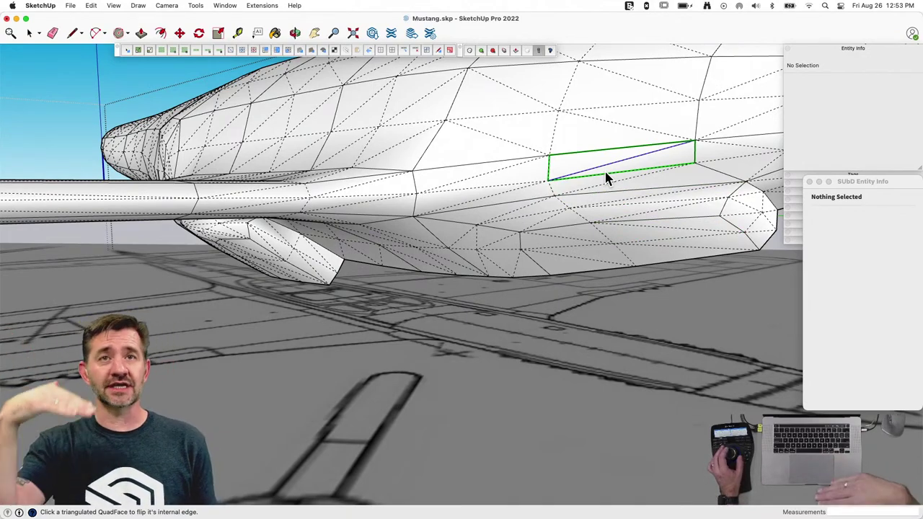
{"action": "middle_click_drag", "start_coordinate": [606, 179], "coordinate": [584, 242]}
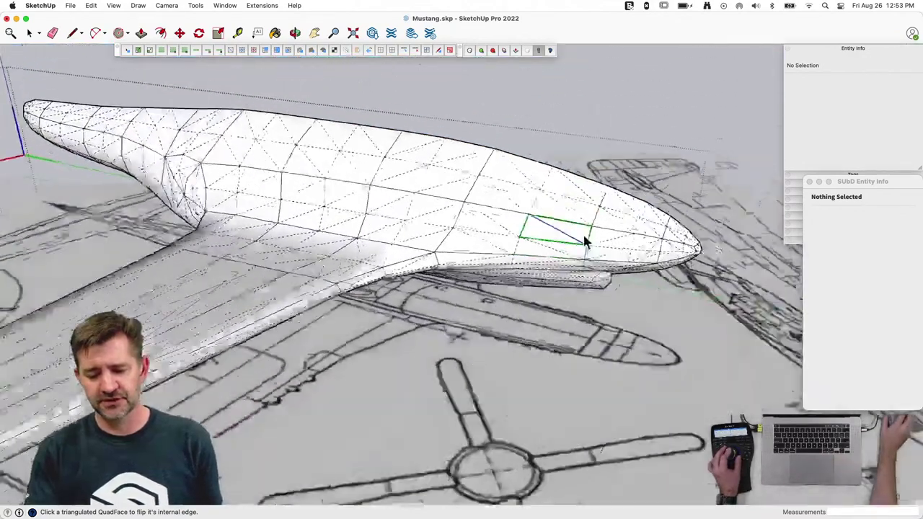
Step: Set the camera to the top view in parallel projection and turn on X-ray to see the blueprint through the subdivided wing
{"action": "key", "text": "super+2"}
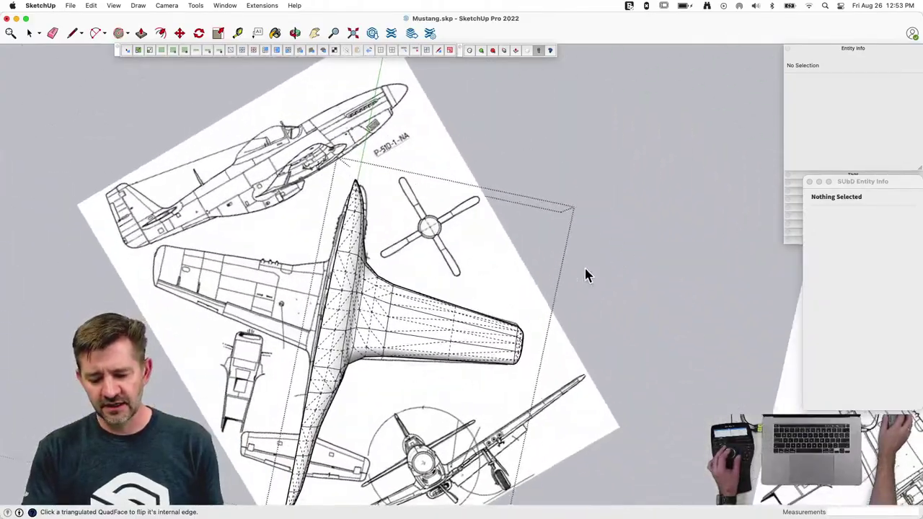
{"action": "key", "text": "space"}
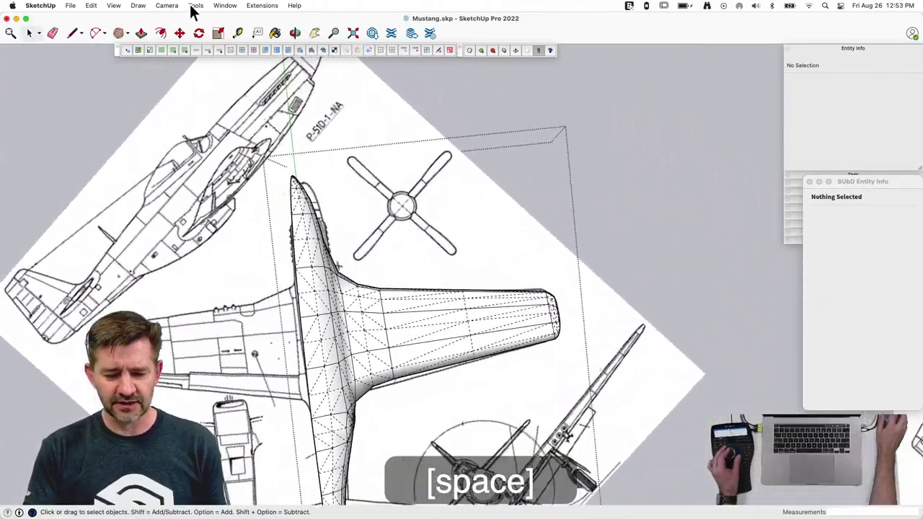
{"action": "left_click_drag", "start_coordinate": [192, 6], "coordinate": [174, 57]}
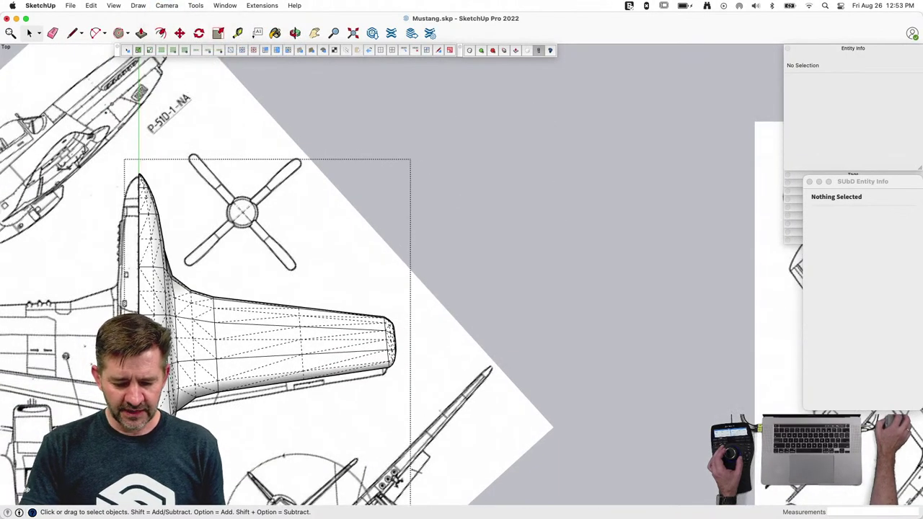
{"action": "scroll", "coordinate": [194, 439], "scroll_direction": "up", "scroll_amount": 3}
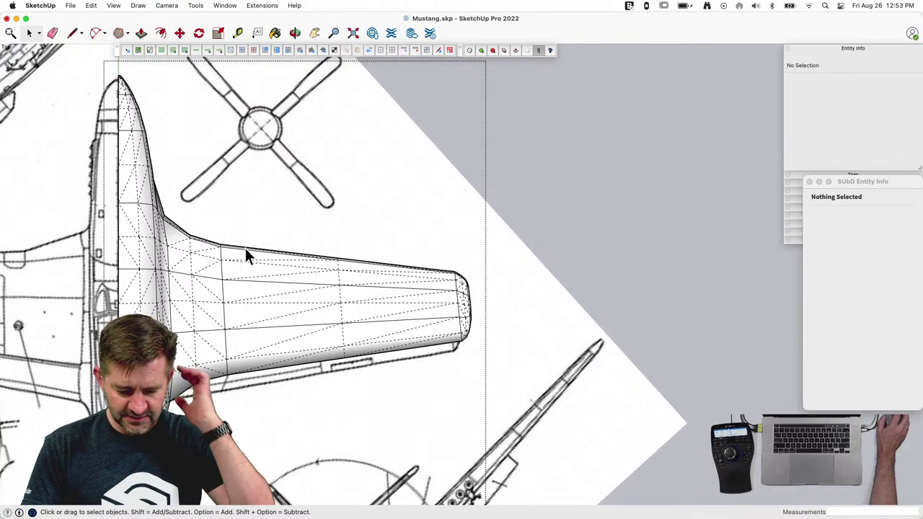
{"action": "key", "text": "x"}
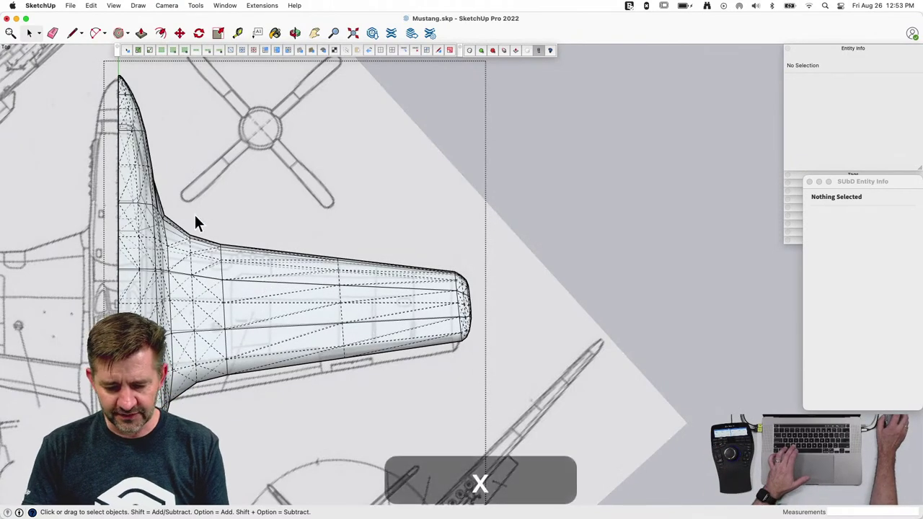
Step: Compare the wing's trailing edge with the blueprint by switching between the subdivided and low-poly shapes
{"action": "scroll", "coordinate": [221, 225], "scroll_direction": "up", "scroll_amount": 1}
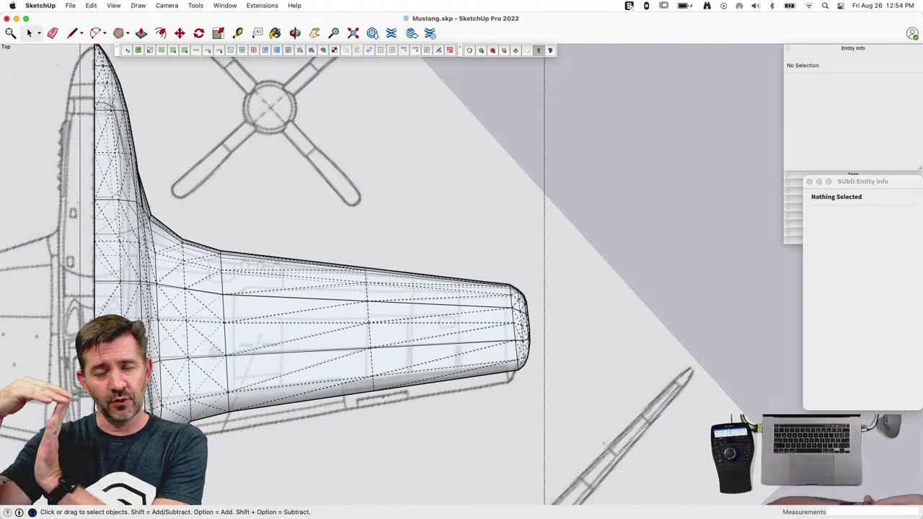
{"action": "left_click", "coordinate": [273, 393]}
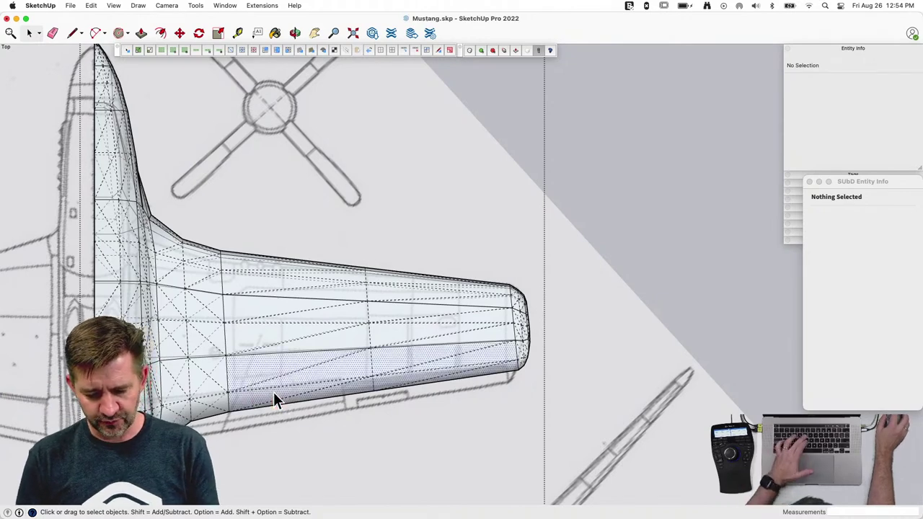
{"action": "key", "text": "u"}
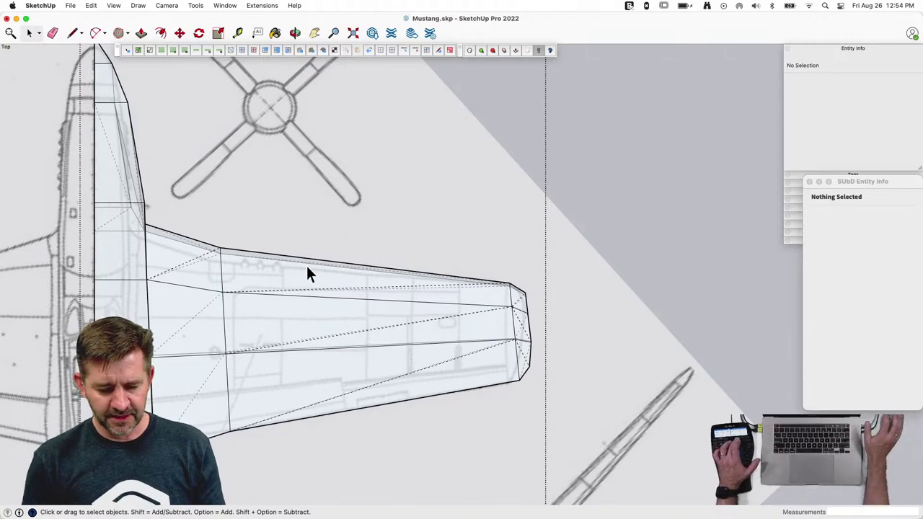
{"action": "key", "text": "u"}
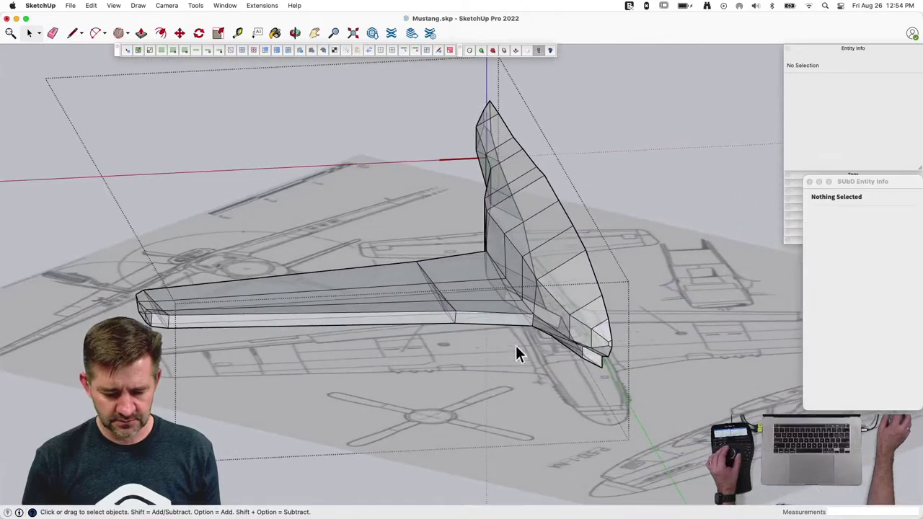
Step: Turn off X-ray and shift the wing's leading-edge faces along the chord by their vertices to fit the blueprint outline
{"action": "key", "text": "x"}
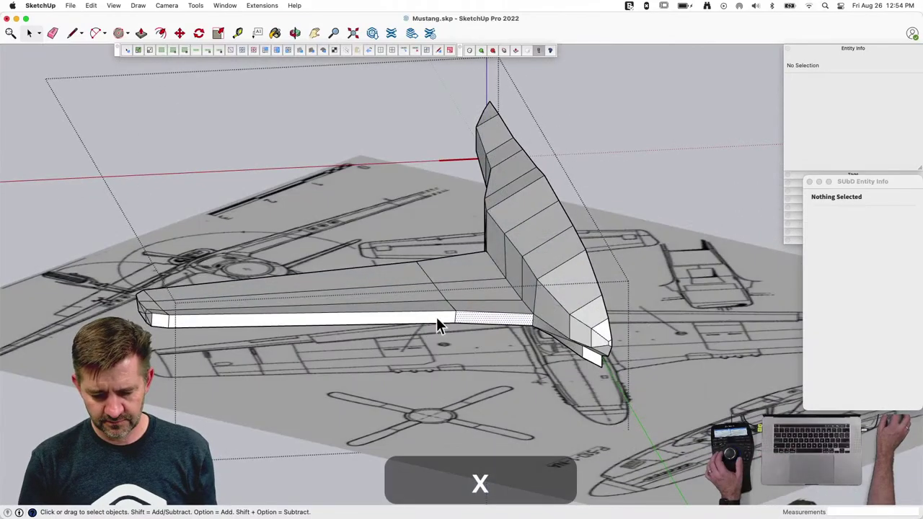
{"action": "left_click", "coordinate": [436, 318], "text": "shift"}
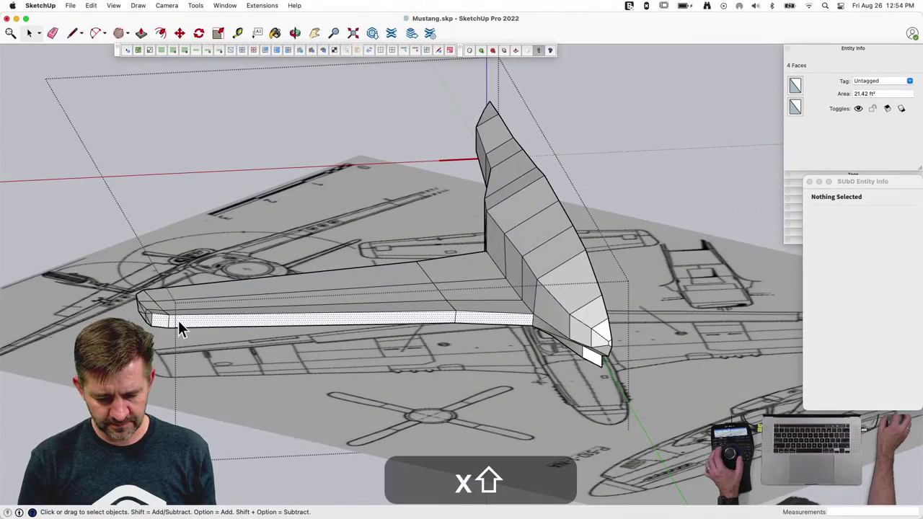
{"action": "key", "text": "m"}
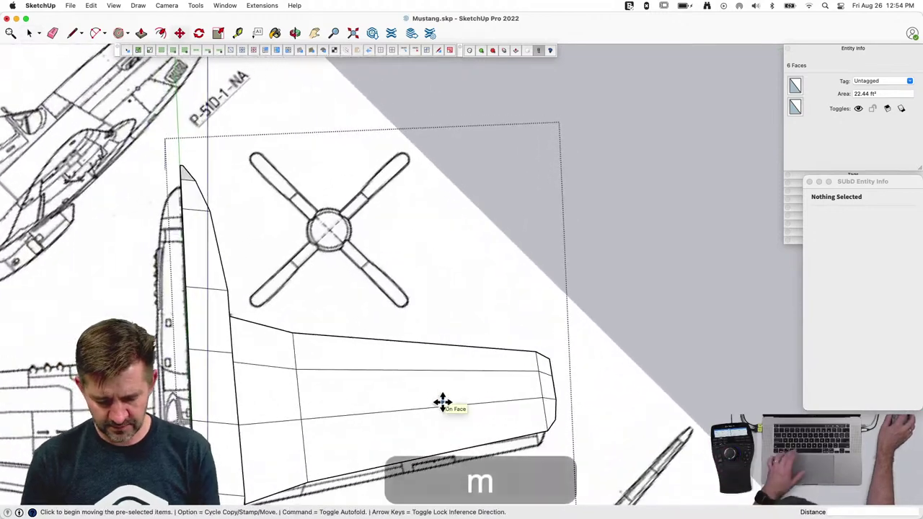
{"action": "key", "text": "v"}
{"action": "left_click", "coordinate": [381, 331]}
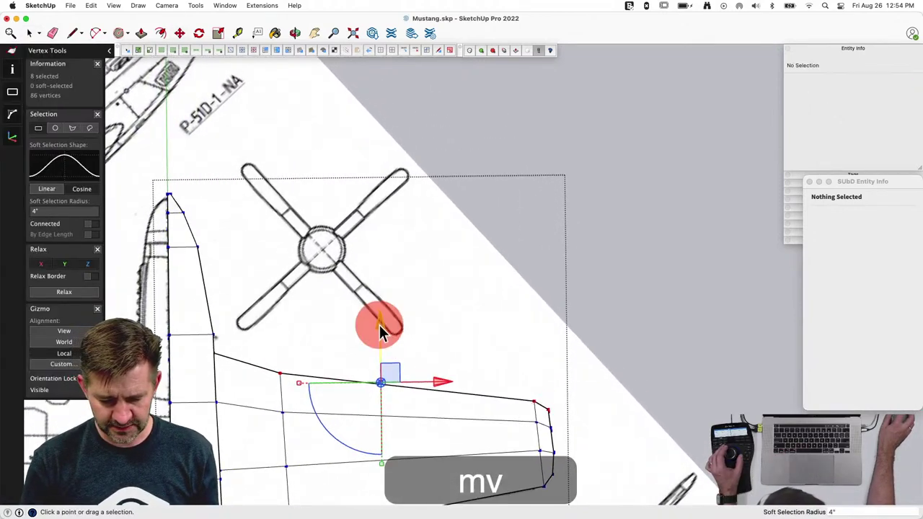
{"action": "key", "text": "space"}
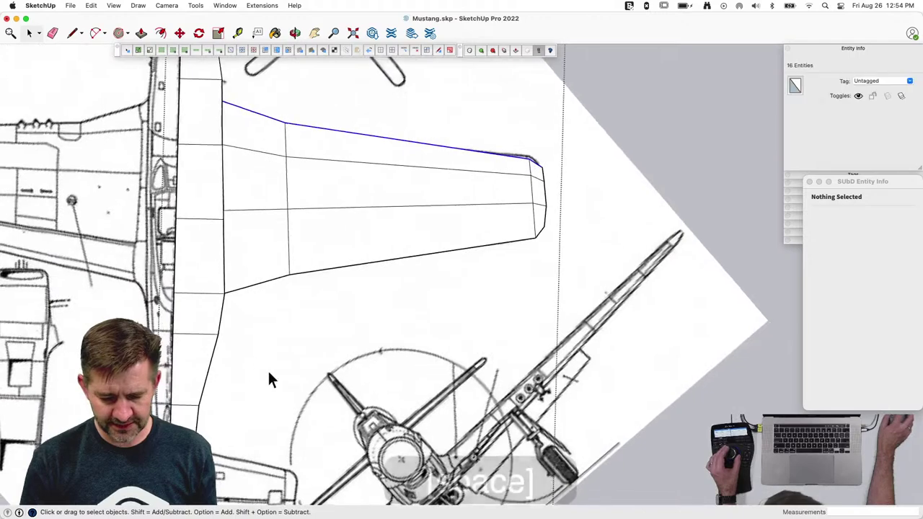
Step: Move the wing's upper trailing-edge vertices 7 1/4" aft, from the root to the tip
{"action": "left_click", "coordinate": [301, 321]}
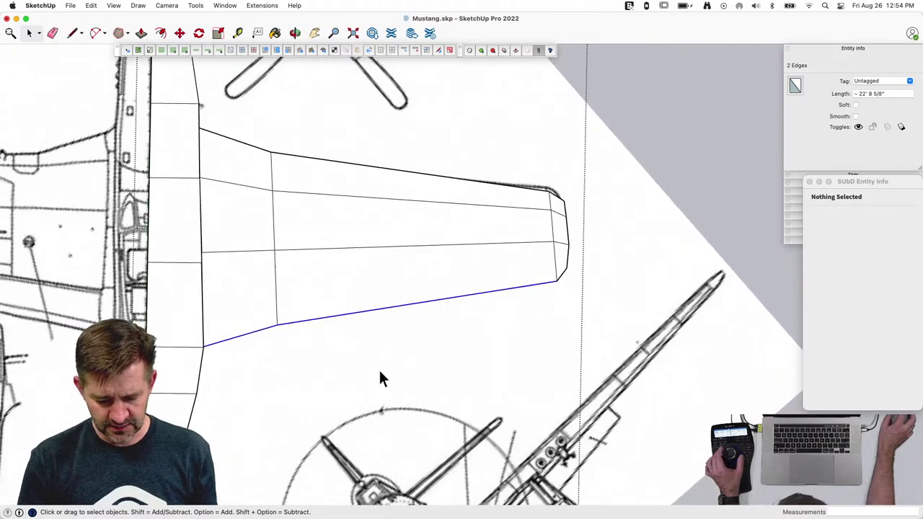
{"action": "key", "text": "v"}
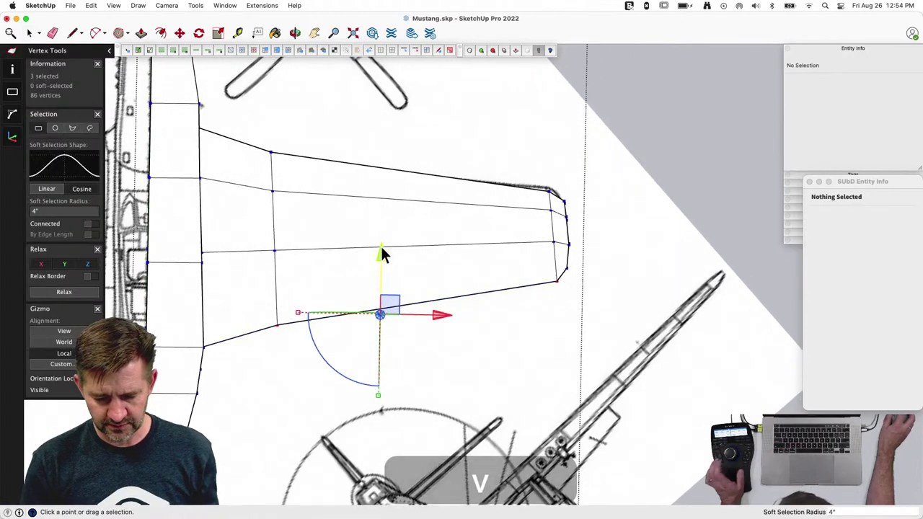
{"action": "left_click_drag", "start_coordinate": [381, 246], "coordinate": [382, 258]}
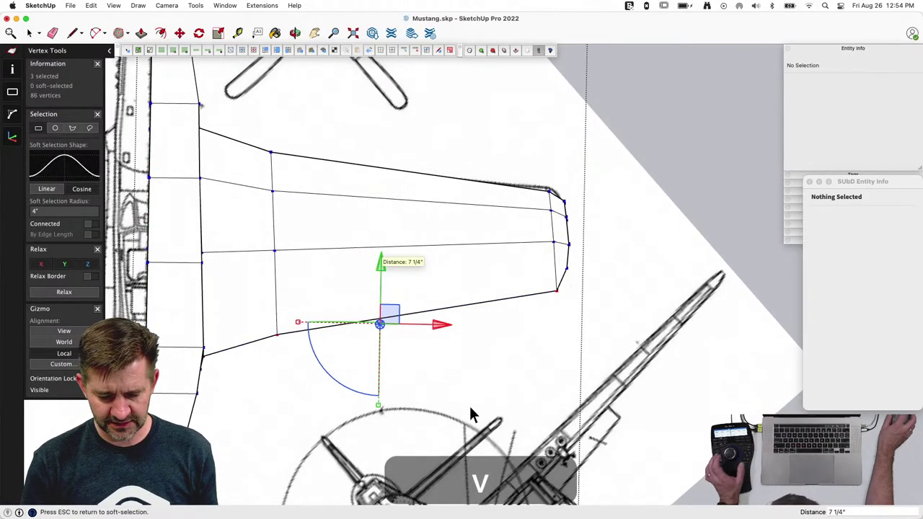
{"action": "key", "text": "space"}
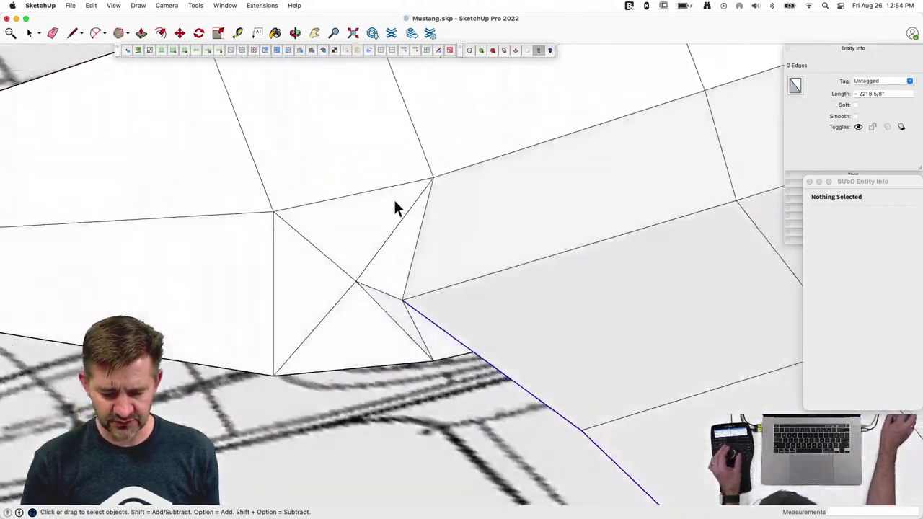
Step: Replace the radiating edges behind the wing root with two edges from the trailing-edge root vertex to the adjacent upper and lower fuselage corners
{"action": "key", "text": "e"}
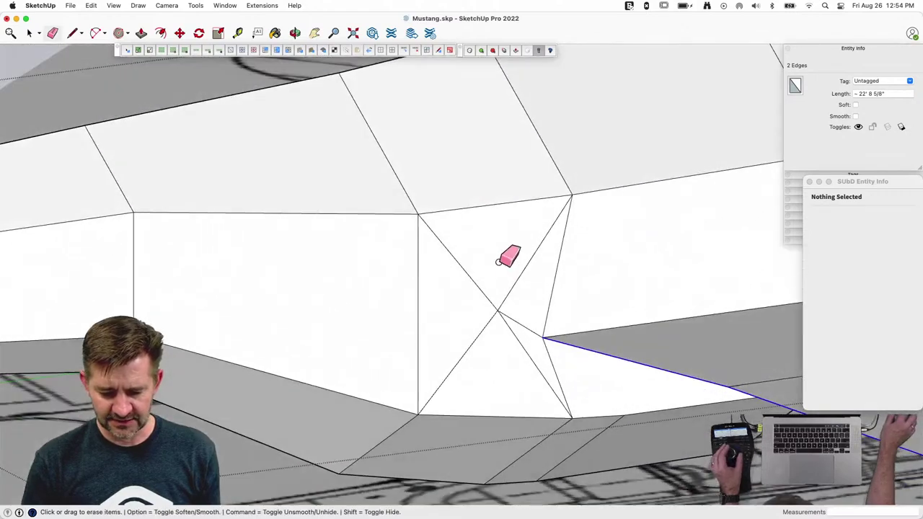
{"action": "left_click_drag", "start_coordinate": [500, 309], "coordinate": [499, 310]}
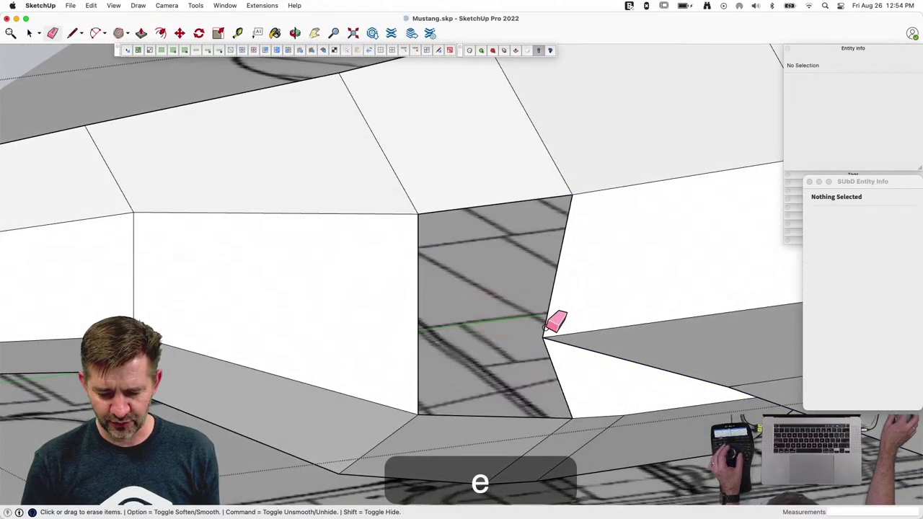
{"action": "key", "text": "l"}
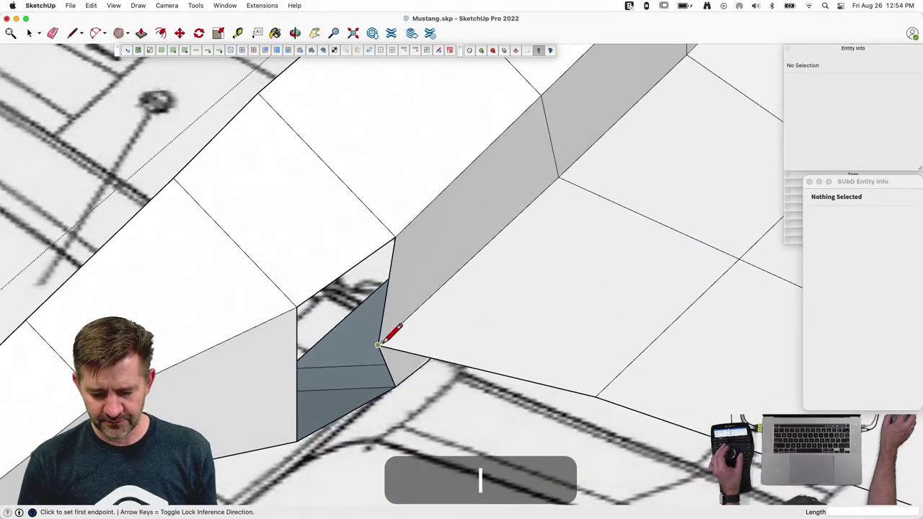
{"action": "left_click", "coordinate": [378, 345]}
{"action": "left_click", "coordinate": [294, 273]}
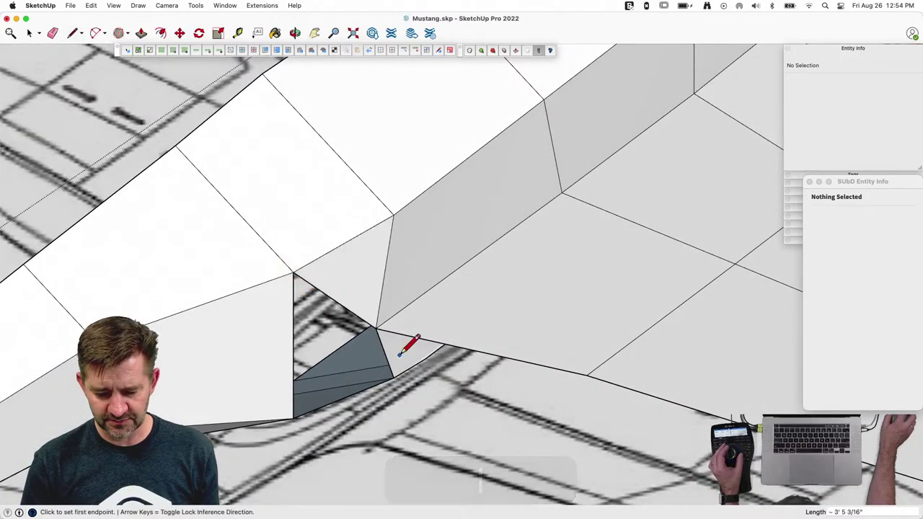
{"action": "left_click", "coordinate": [294, 417]}
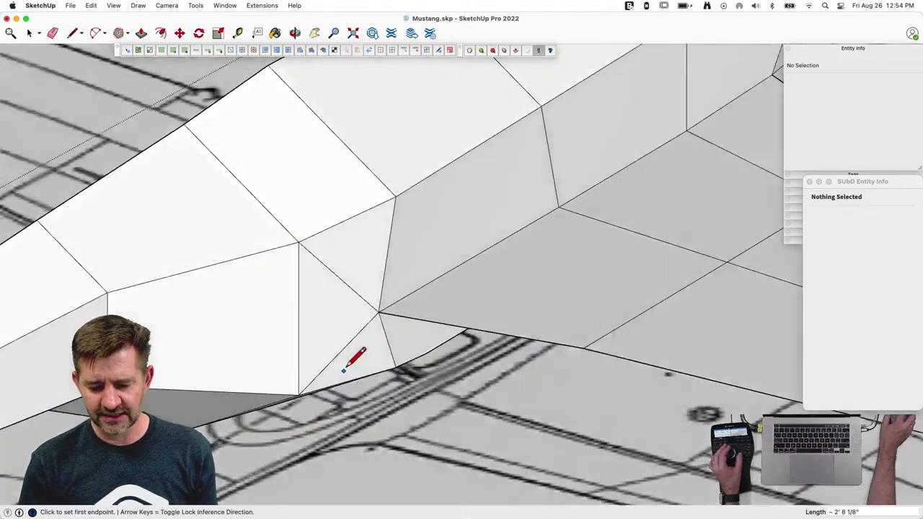
{"action": "key", "text": "space"}
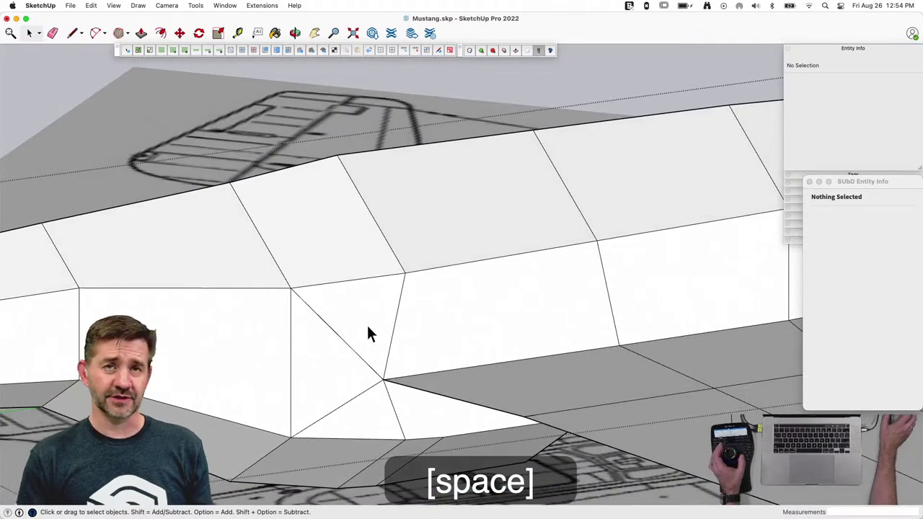
{"action": "key", "text": "u"}
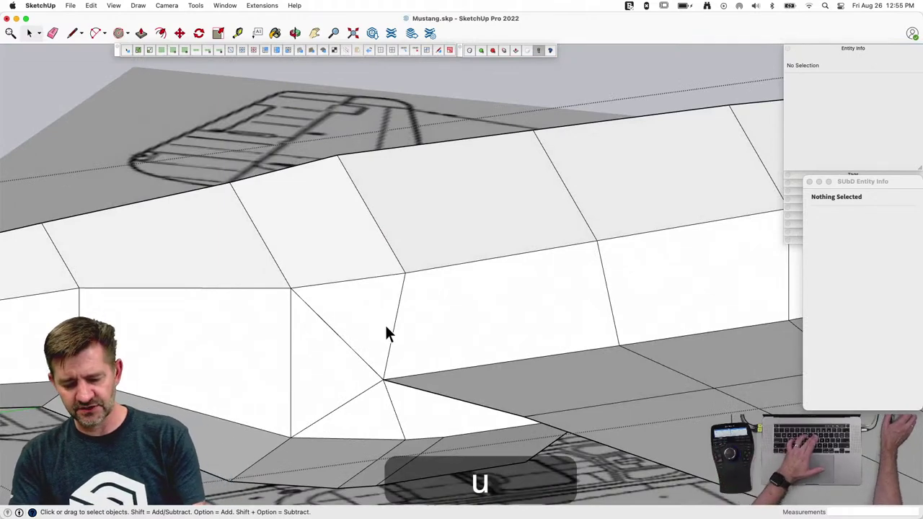
{"action": "key", "text": "u"}
{"action": "key", "text": "u"}
{"action": "key", "text": "u"}
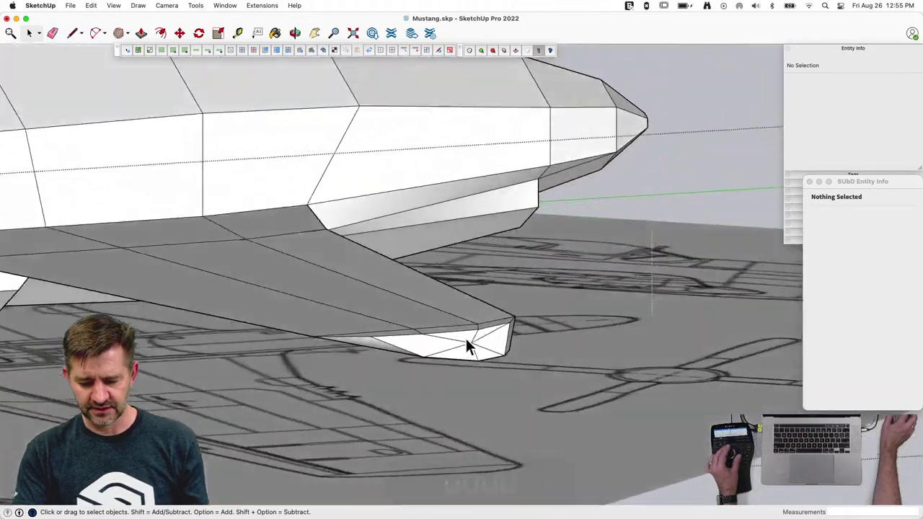
Step: Erase the edges radiating across the wingtip's end and draw a vertical edge between its upper and lower middle vertices
{"action": "key", "text": "e"}
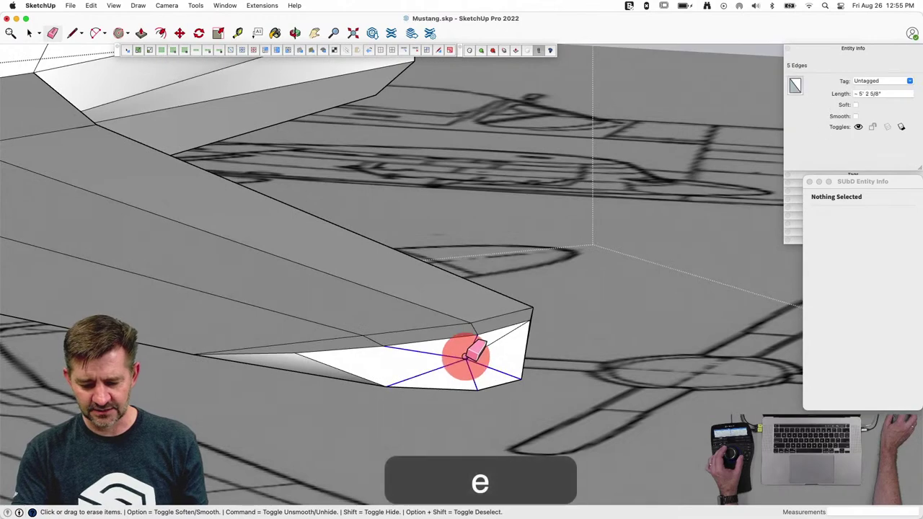
{"action": "left_click_drag", "start_coordinate": [465, 357], "coordinate": [461, 355]}
{"action": "key", "text": "l"}
{"action": "left_click", "coordinate": [477, 333]}
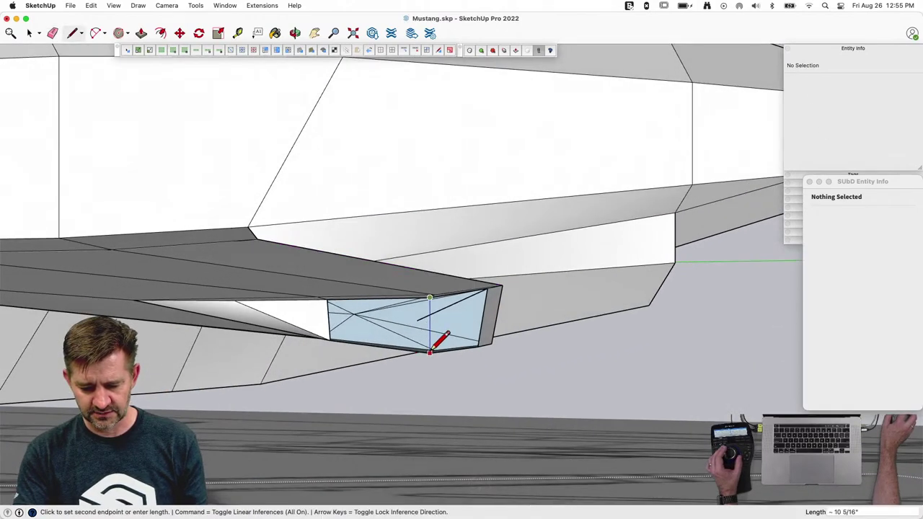
{"action": "left_click_drag", "start_coordinate": [465, 311], "coordinate": [439, 306]}
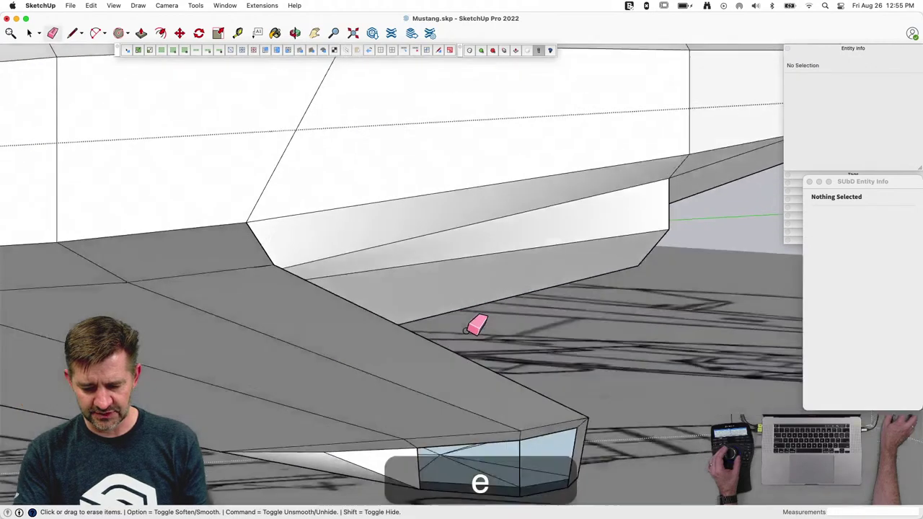
Step: Draw diagonal edges across the open wingtip to fill it with triangular faces
{"action": "key", "text": "l"}
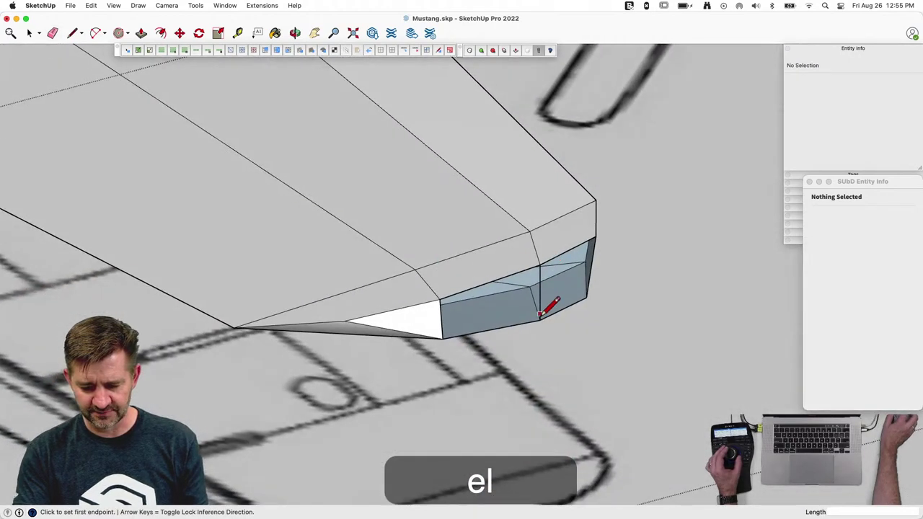
{"action": "left_click", "coordinate": [539, 319]}
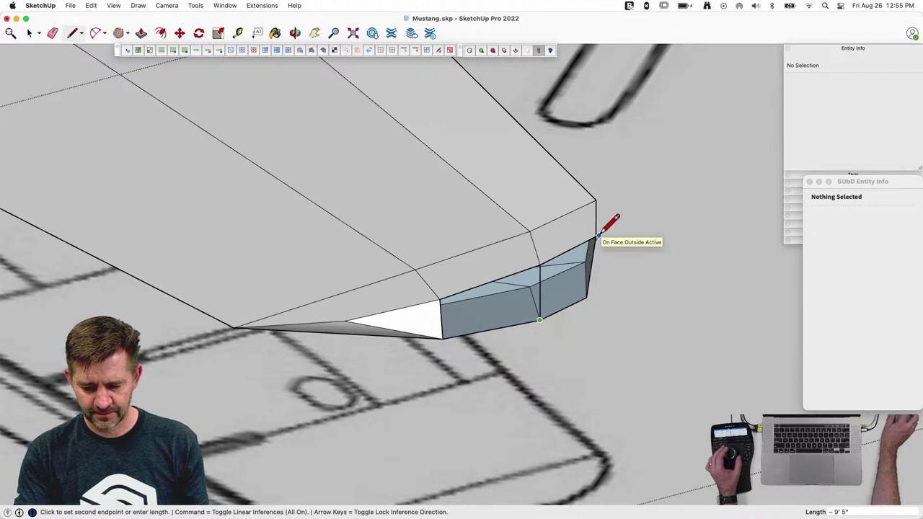
{"action": "left_click", "coordinate": [597, 236]}
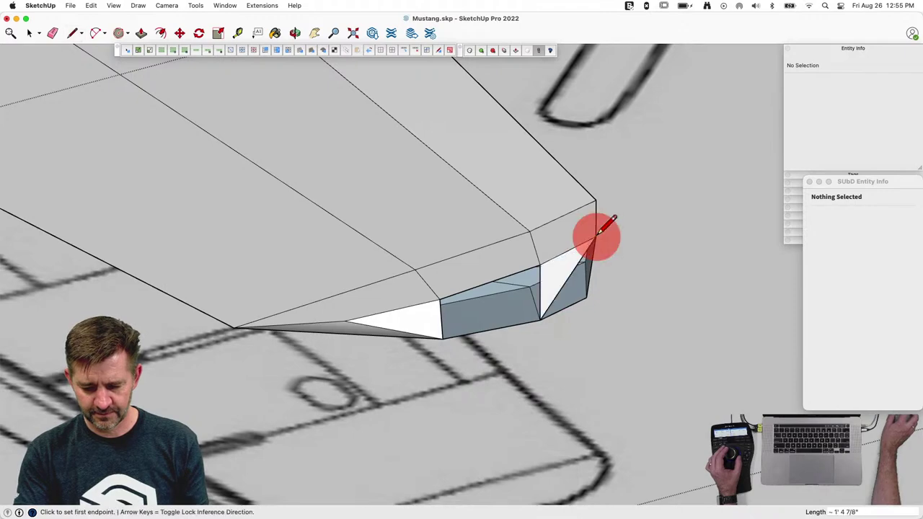
{"action": "left_click", "coordinate": [540, 265]}
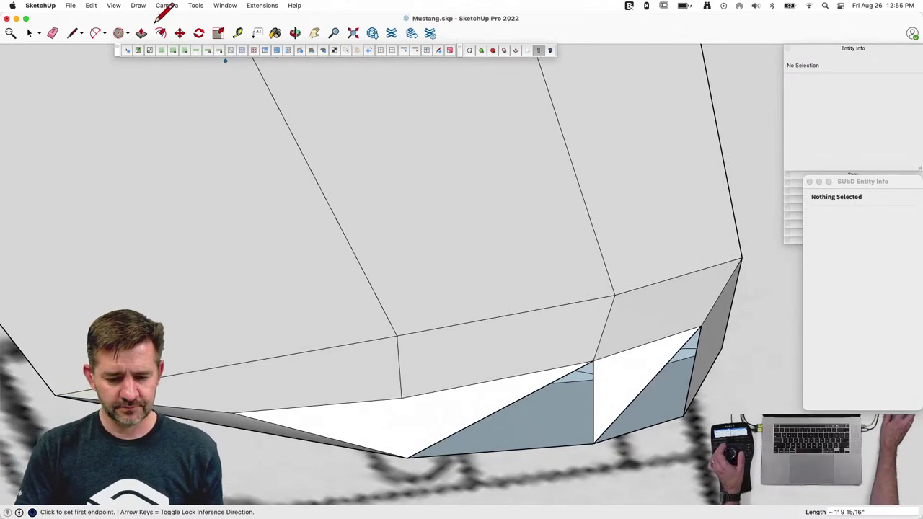
Step: Switch the camera to perspective, fit the whole model in view, and return to the open wingtip
{"action": "key", "text": "space"}
{"action": "left_click", "coordinate": [167, 5]}
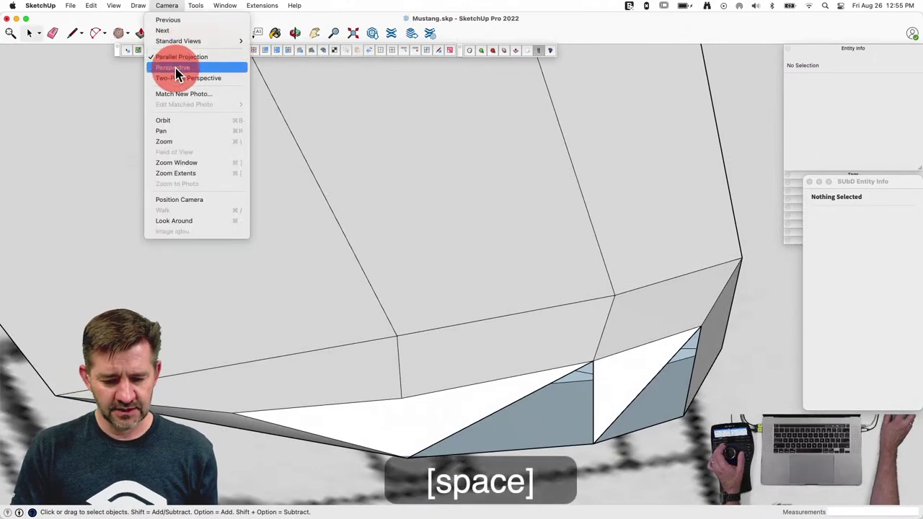
{"action": "left_click", "coordinate": [189, 64]}
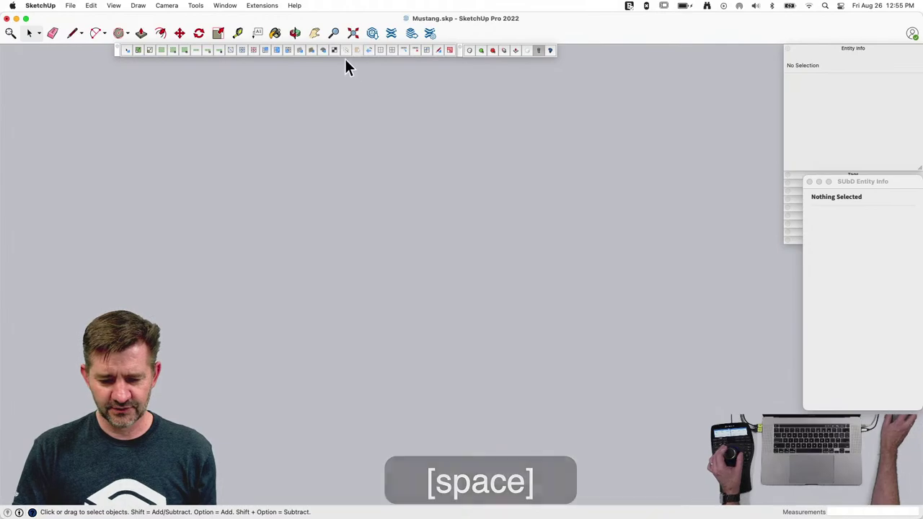
{"action": "left_click", "coordinate": [352, 33]}
{"action": "scroll", "coordinate": [382, 221], "scroll_direction": "up", "scroll_amount": 10}
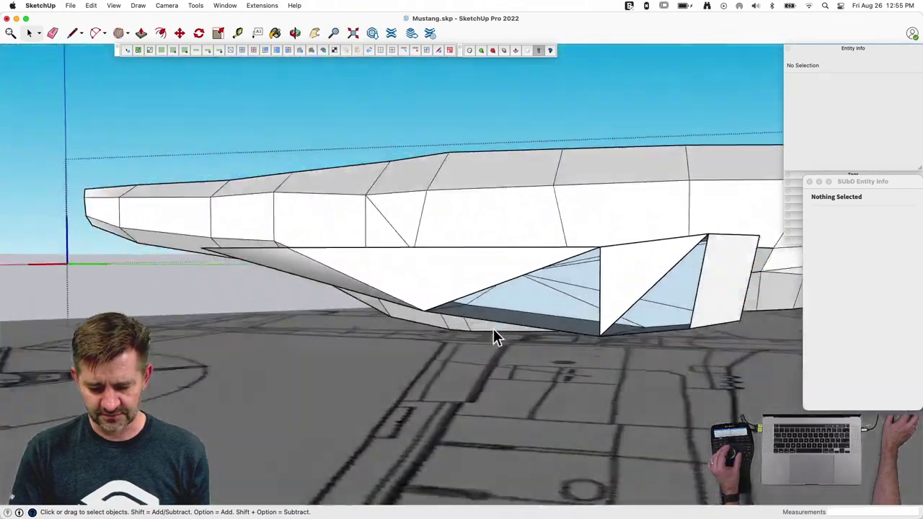
Step: Erase the vertical and diagonal edges with their triangular faces from the wingtip, undoing the excess erasure at the bordering edge
{"action": "key", "text": "e"}
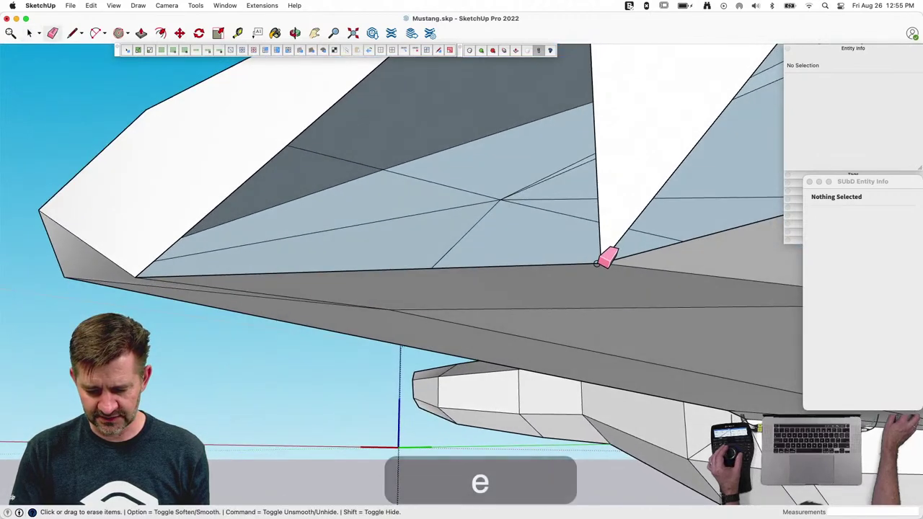
{"action": "left_click", "coordinate": [600, 258]}
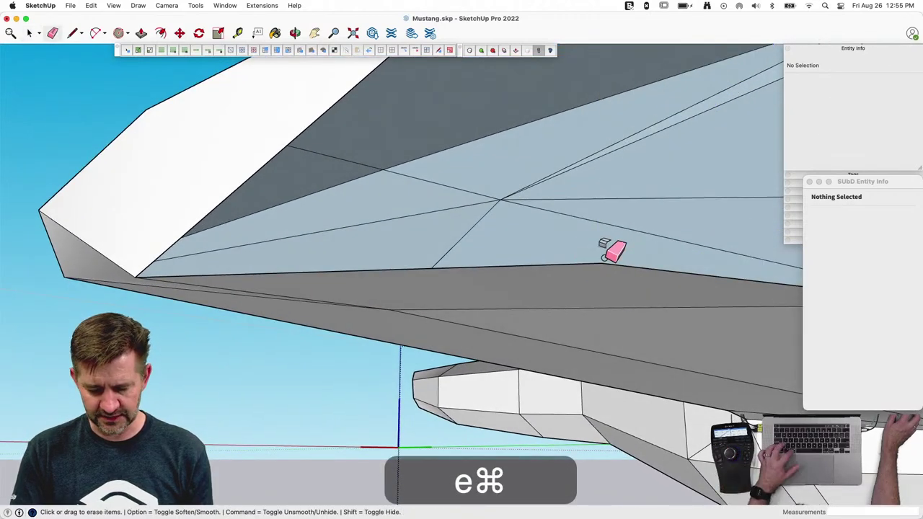
{"action": "key", "text": "cmd+z"}
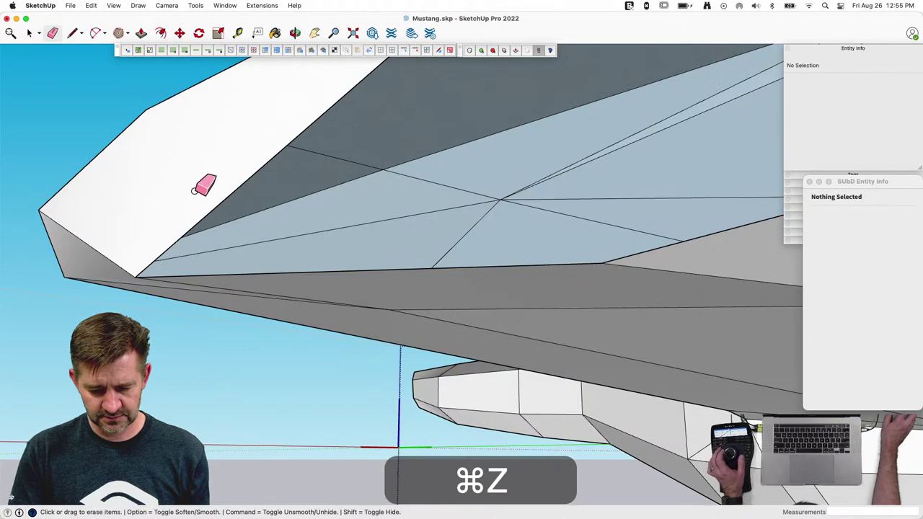
{"action": "left_click", "coordinate": [223, 200]}
Step: Erase the stray interior edges radiating behind the open wingtip
{"action": "key", "text": "l"}
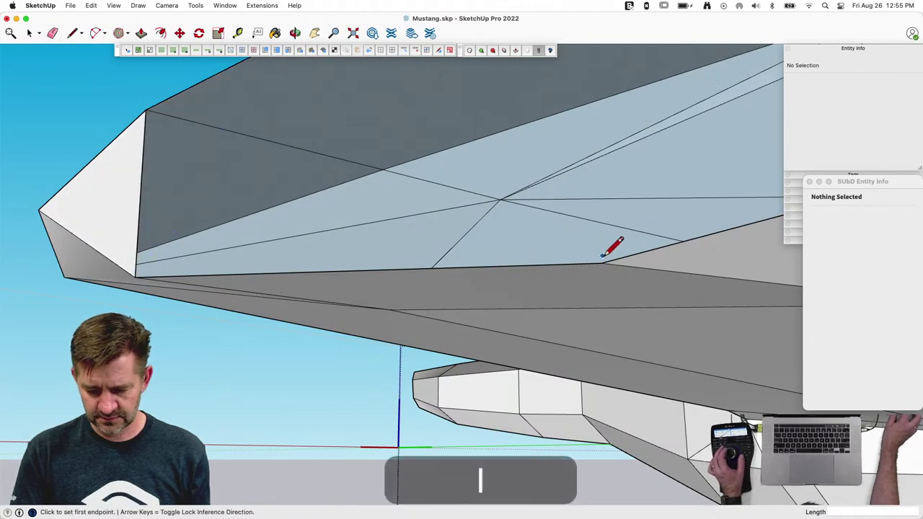
{"action": "left_click", "coordinate": [601, 262]}
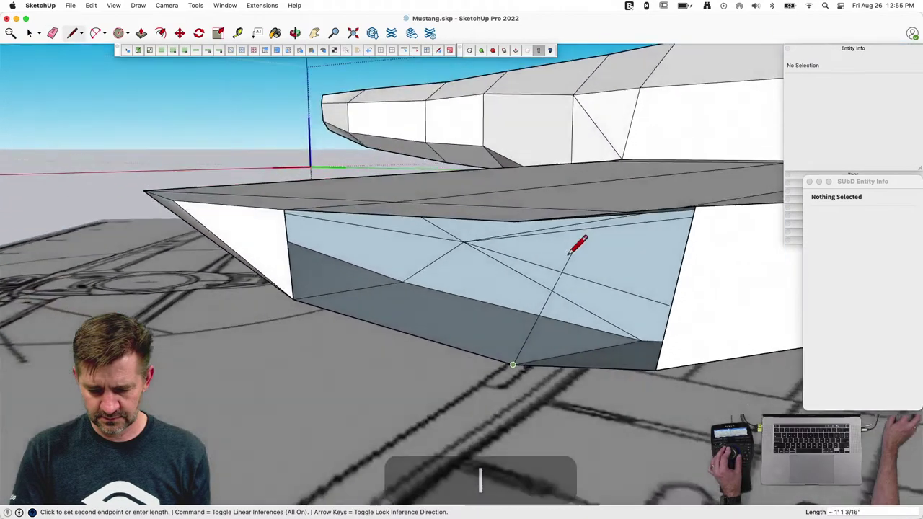
{"action": "key", "text": "e"}
{"action": "left_click_drag", "start_coordinate": [425, 248], "coordinate": [442, 247]}
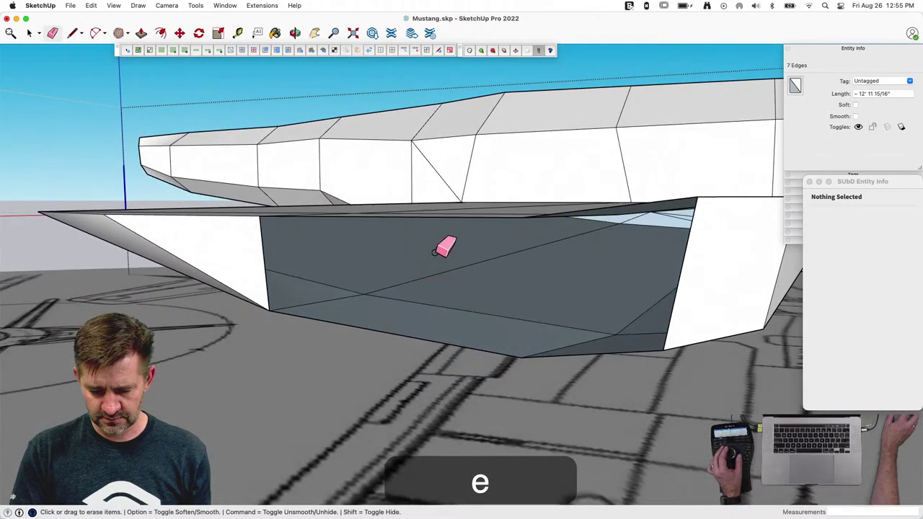
{"action": "key", "text": "space"}
{"action": "key", "text": "e"}
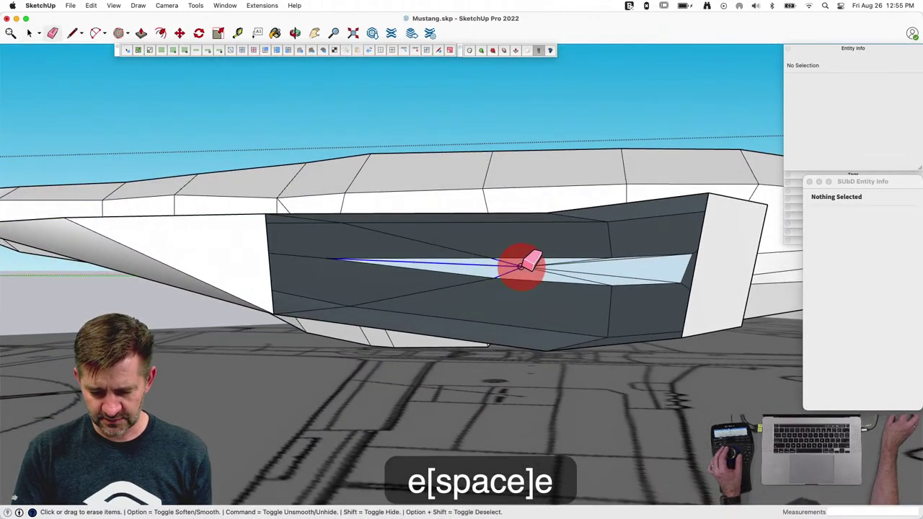
{"action": "left_click_drag", "start_coordinate": [521, 265], "coordinate": [532, 263]}
Step: Draw a vertical edge between the lower and upper middle vertices of the open wingtip
{"action": "key", "text": "l"}
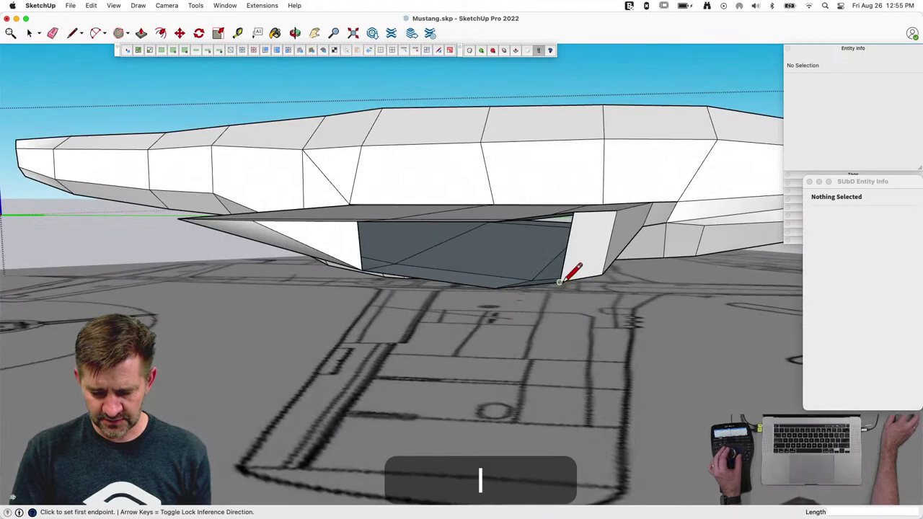
{"action": "left_click", "coordinate": [494, 288]}
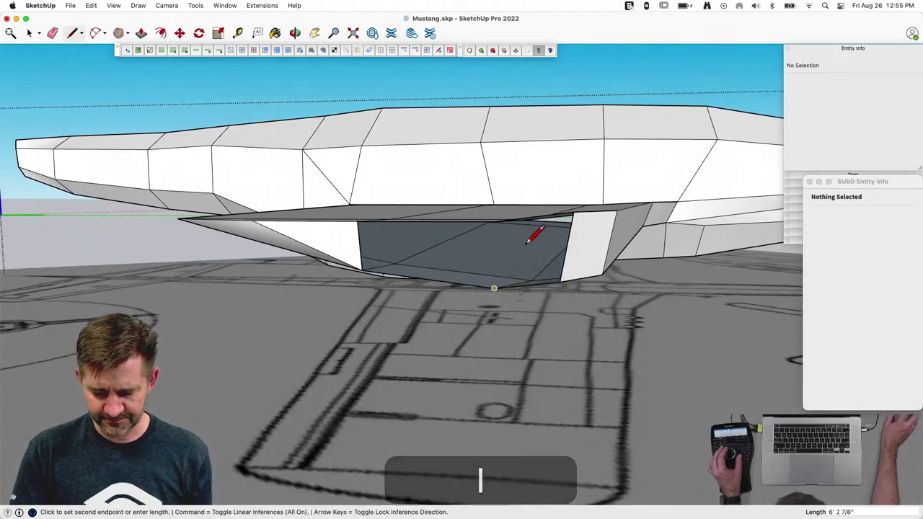
{"action": "left_click", "coordinate": [497, 216]}
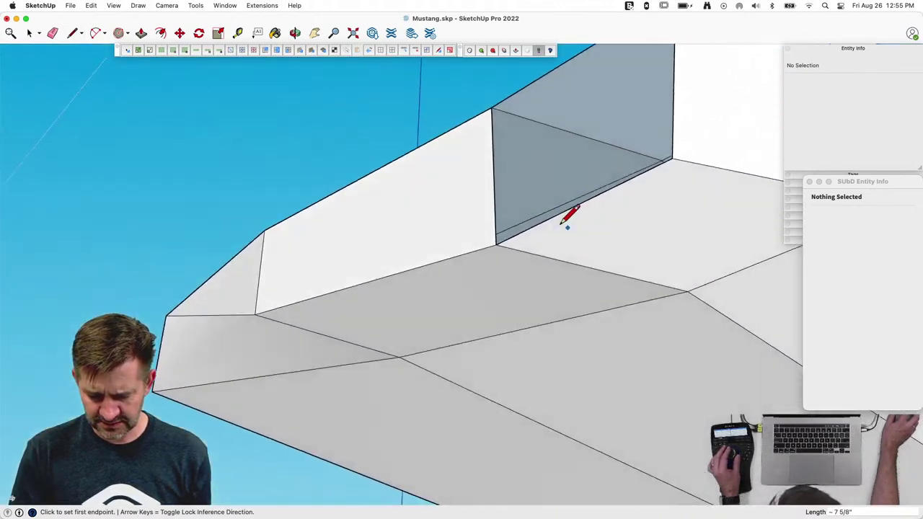
{"action": "mouse_move", "coordinate": [567, 226]}
{"action": "middle_mouse_down"}
{"action": "mouse_move", "coordinate": [500, 199]}
{"action": "mouse_move", "coordinate": [443, 196]}
{"action": "middle_mouse_up"}
{"action": "key", "text": "e"}
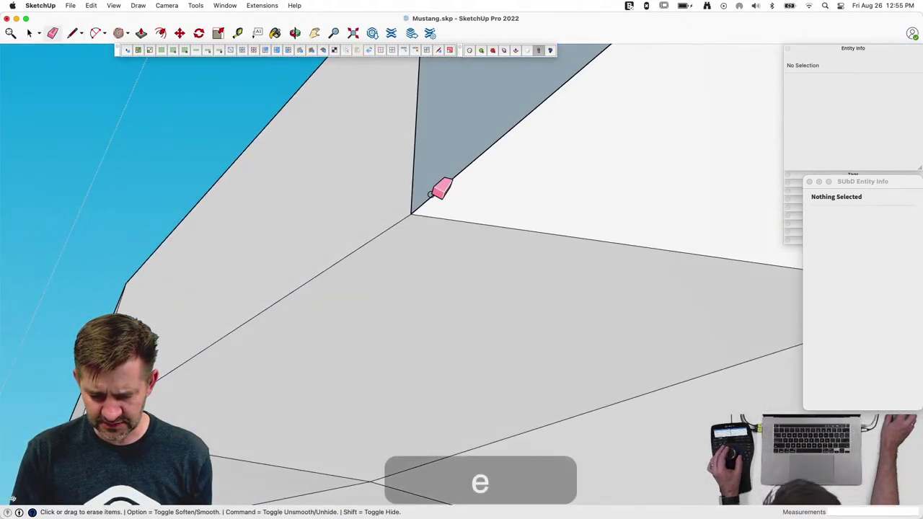
Step: Close the remaining wingtip opening with a diagonal edge between its opposite corners and soften that diagonal
{"action": "key", "text": "l"}
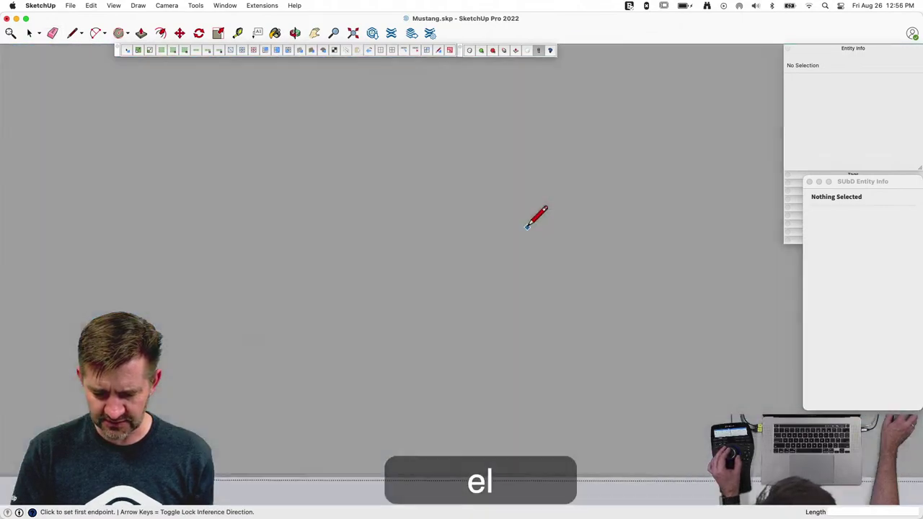
{"action": "middle_click_drag", "start_coordinate": [527, 226], "coordinate": [493, 245]}
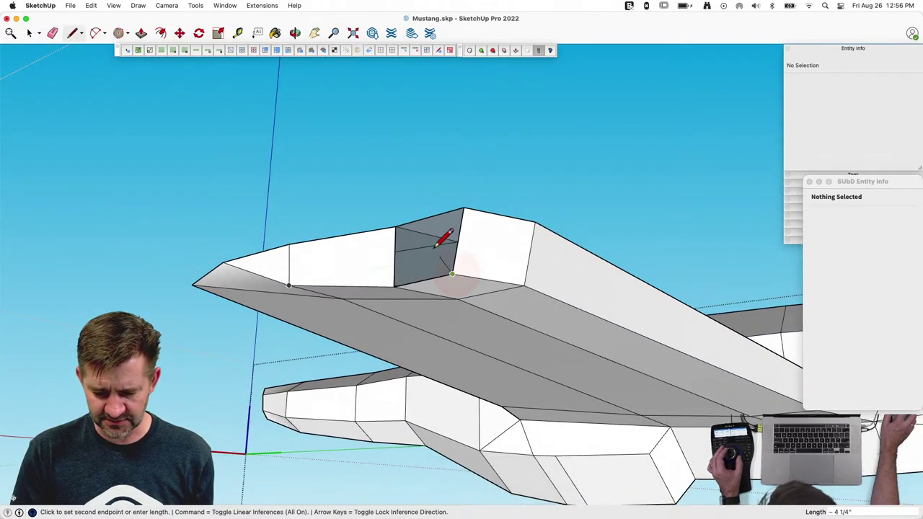
{"action": "key", "text": "e"}
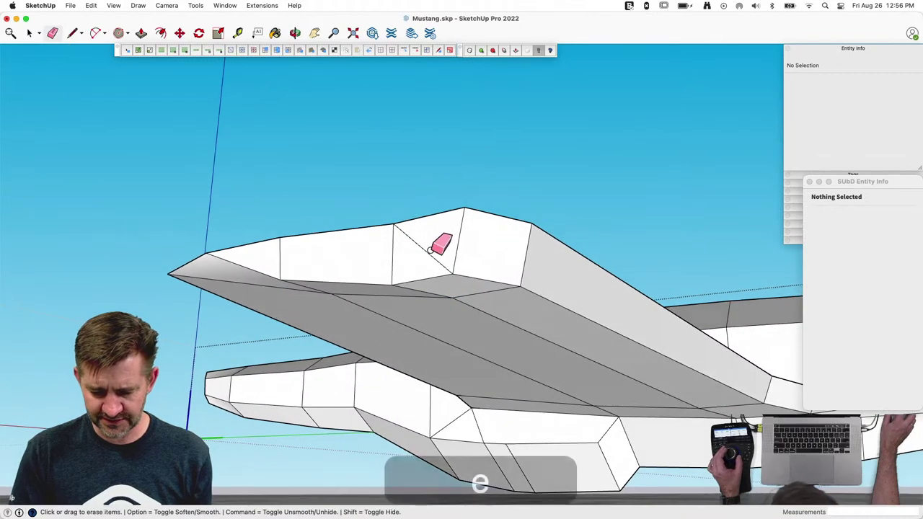
{"action": "key", "text": "space"}
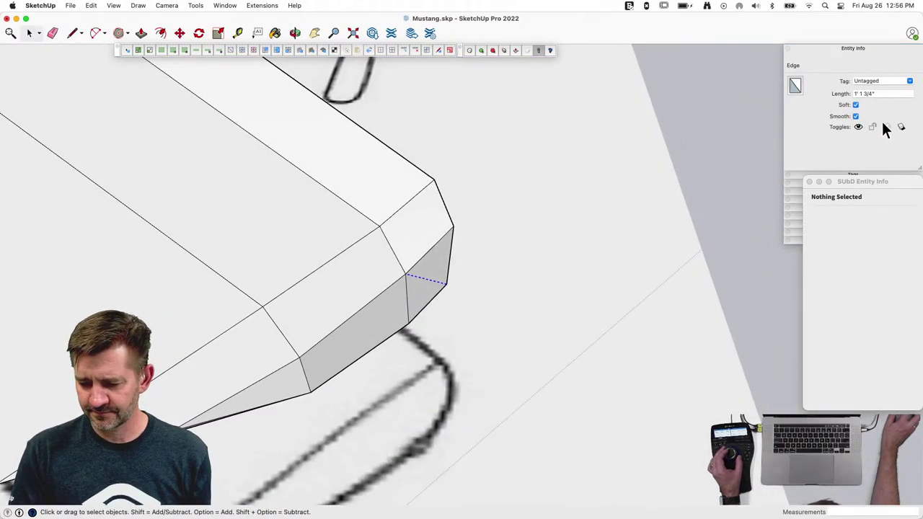
Step: Turn on subdivision for the aircraft mesh and examine the smoothed wing and wingtip against the blueprint
{"action": "scroll", "coordinate": [747, 165], "scroll_direction": "down", "scroll_amount": 5}
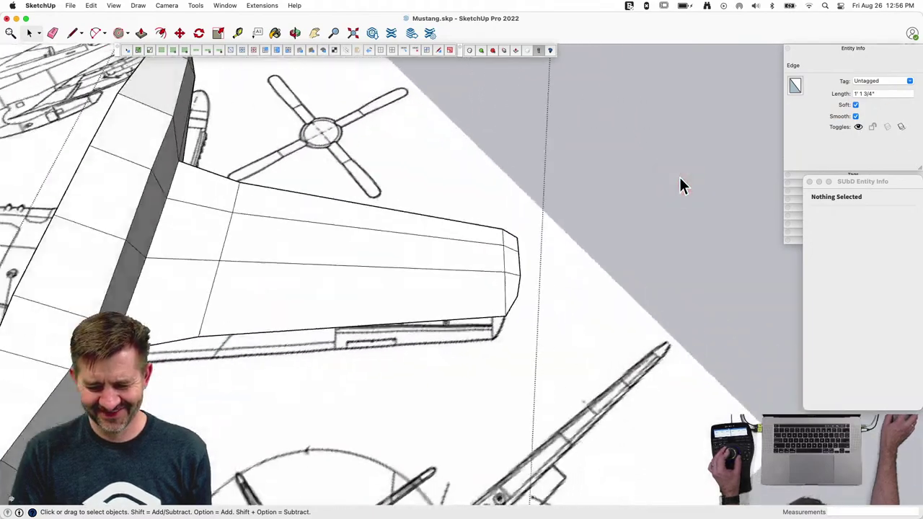
{"action": "left_click", "coordinate": [680, 183]}
{"action": "left_click", "coordinate": [451, 244]}
{"action": "key", "text": "u"}
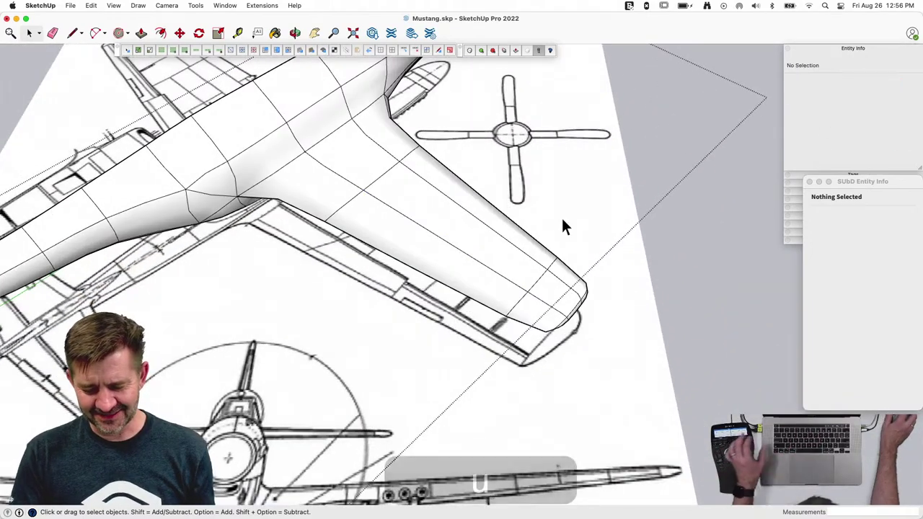
{"action": "scroll", "coordinate": [562, 219], "scroll_direction": "up", "scroll_amount": 3}
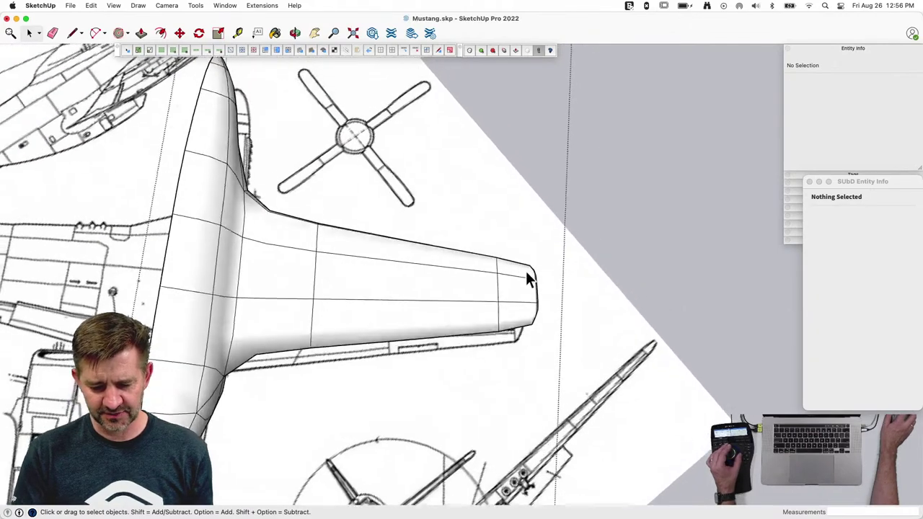
{"action": "key", "text": "space"}
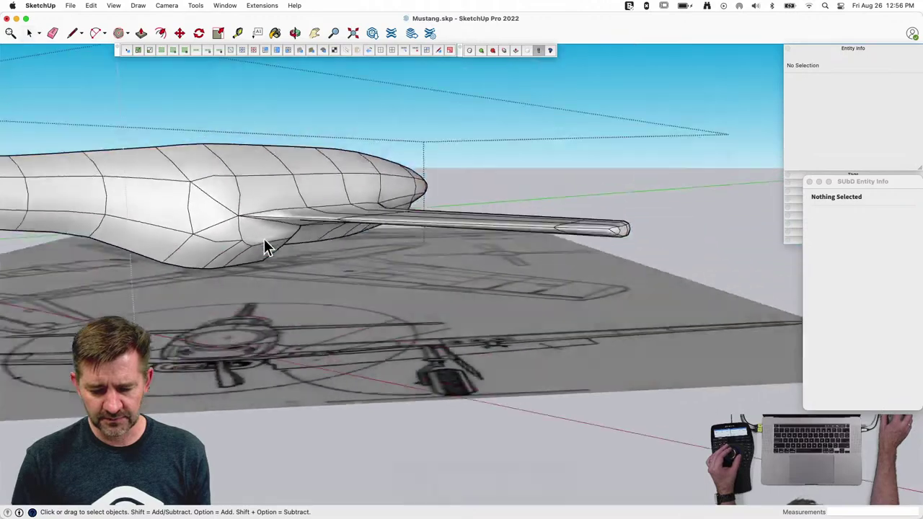
{"action": "key", "text": "space"}
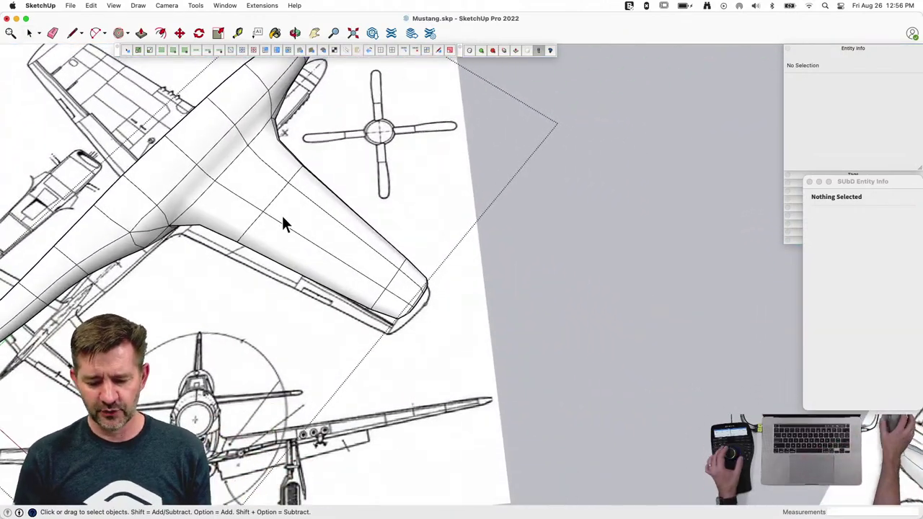
Step: Turn the mesh's subdivision off, select all edges and faces of the wingtip, and bring them into vertex editing
{"action": "left_click", "coordinate": [328, 254]}
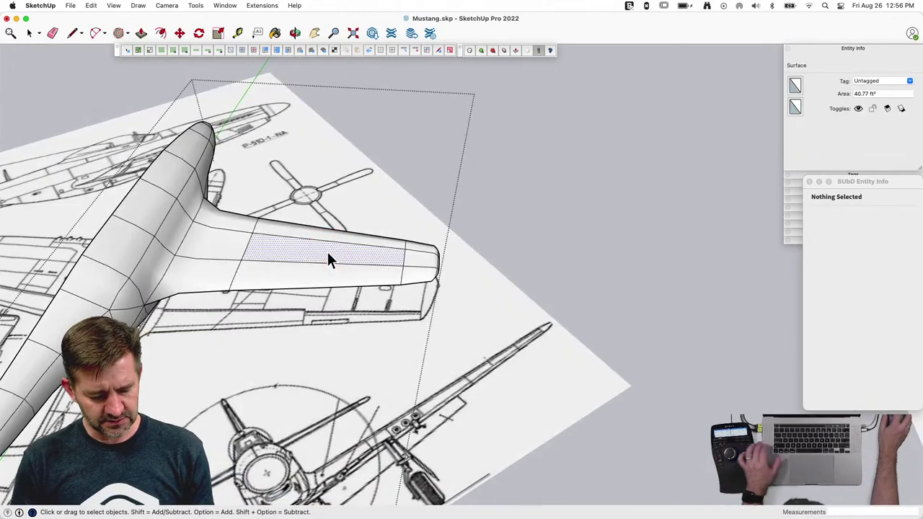
{"action": "key", "text": "u"}
{"action": "key", "text": "space"}
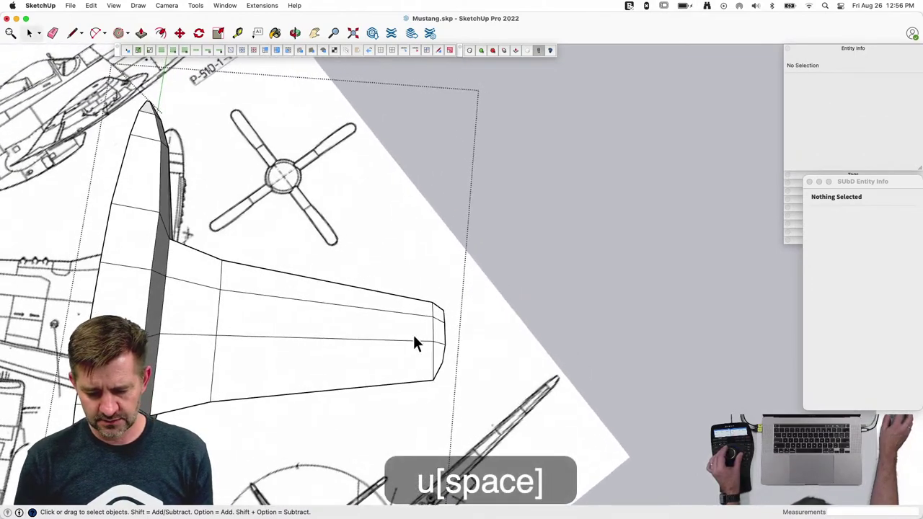
{"action": "left_click_drag", "start_coordinate": [458, 399], "coordinate": [459, 401]}
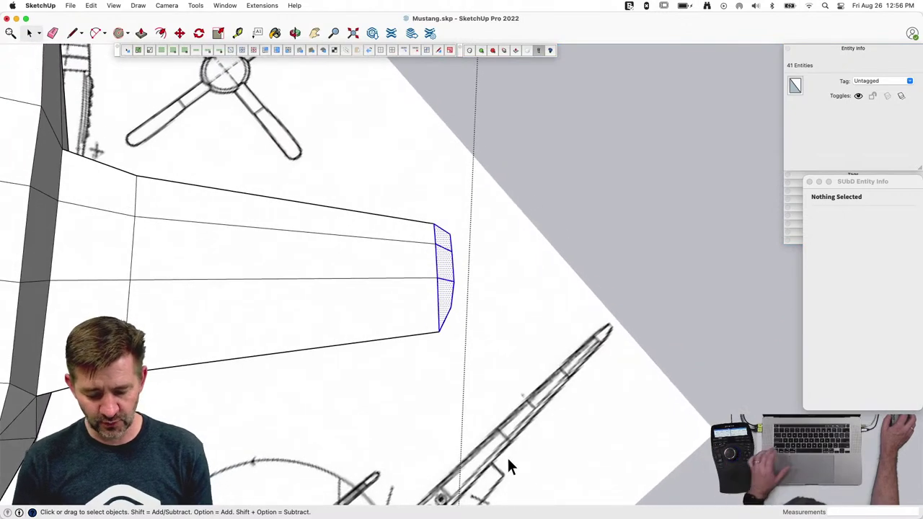
{"action": "key", "text": "s"}
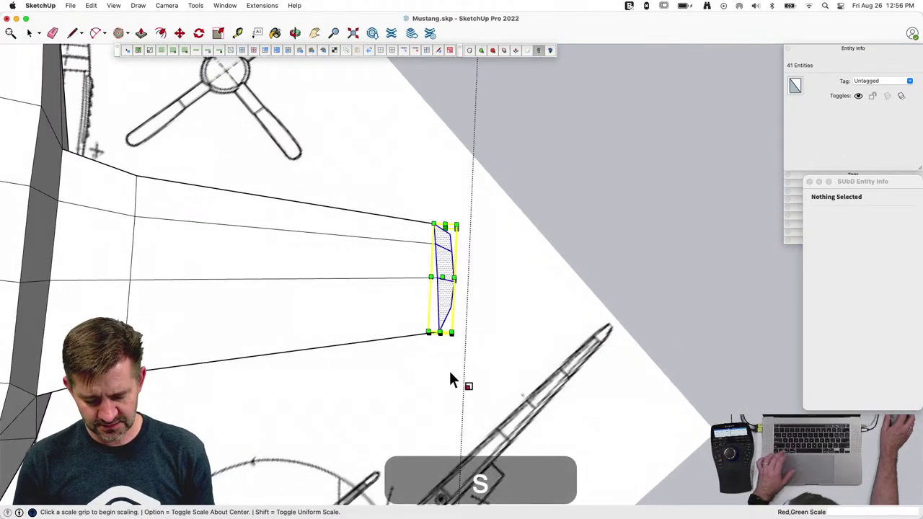
{"action": "key", "text": "v"}
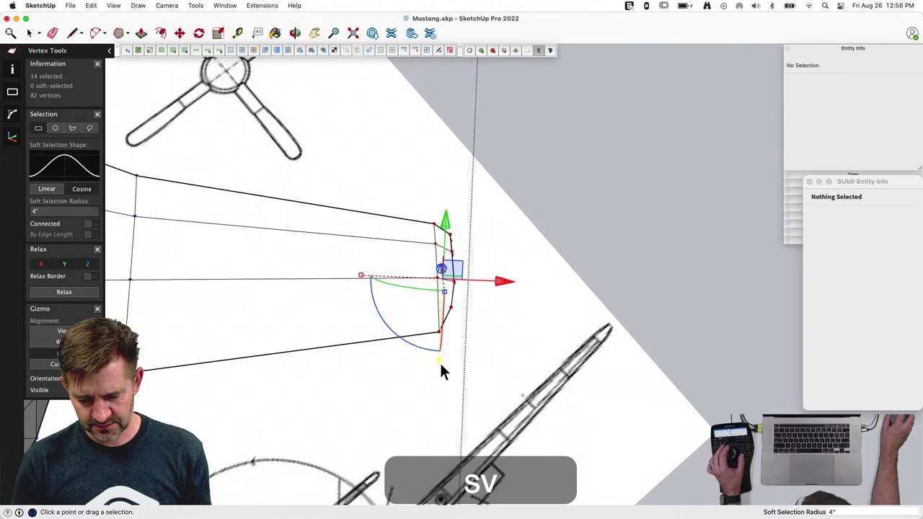
{"action": "key", "text": "space"}
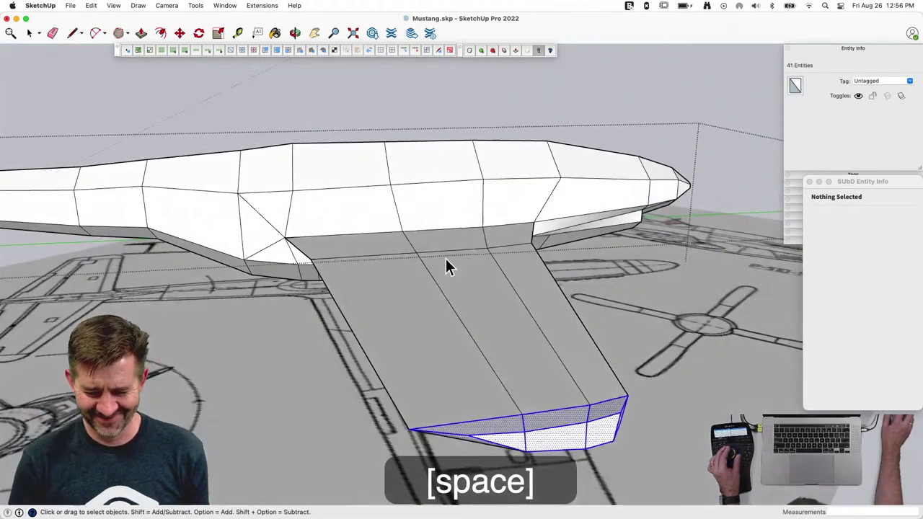
Step: Select the middle strip of faces on the wing's upper surface and raise its vertices 3 7/8" vertically
{"action": "left_click", "coordinate": [458, 273]}
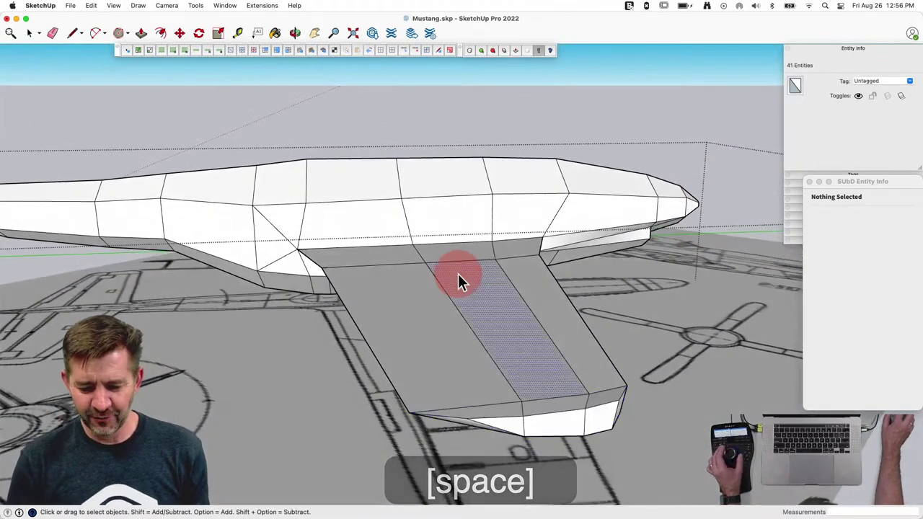
{"action": "left_click", "coordinate": [453, 250], "text": "shift"}
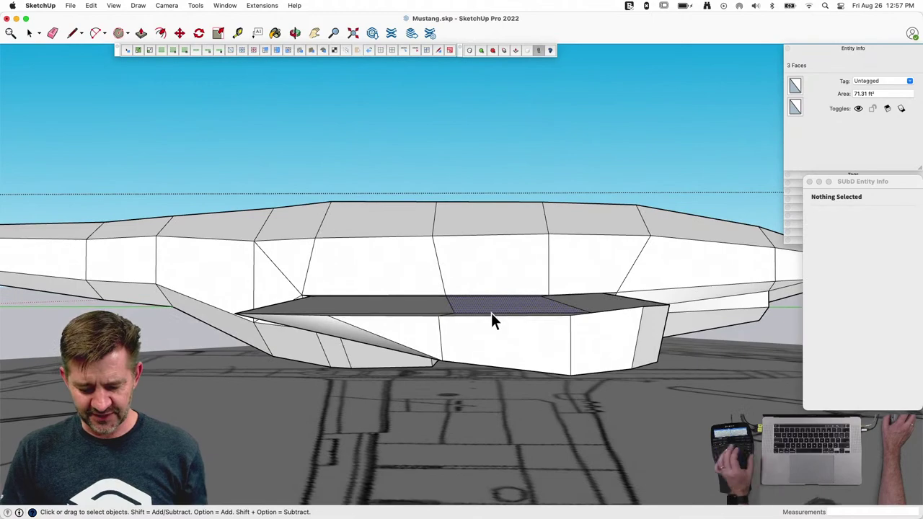
{"action": "key", "text": "v"}
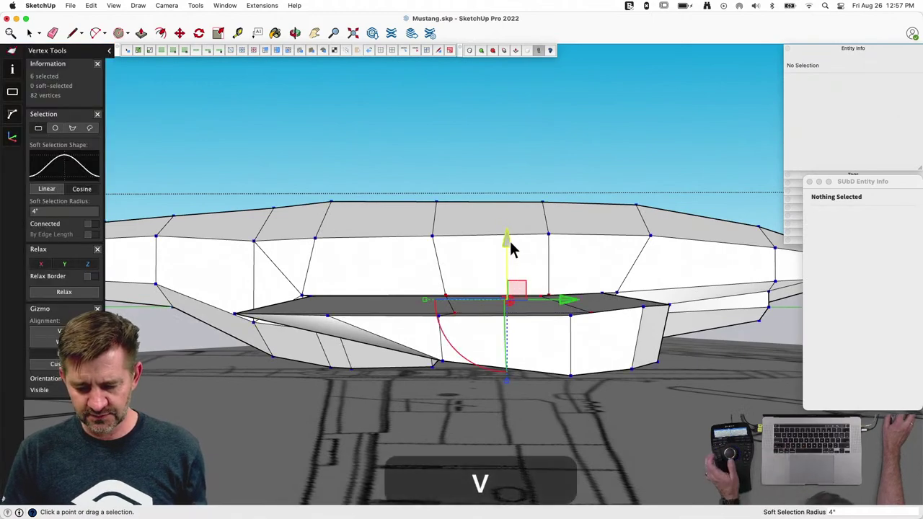
{"action": "left_click_drag", "start_coordinate": [510, 240], "coordinate": [509, 235]}
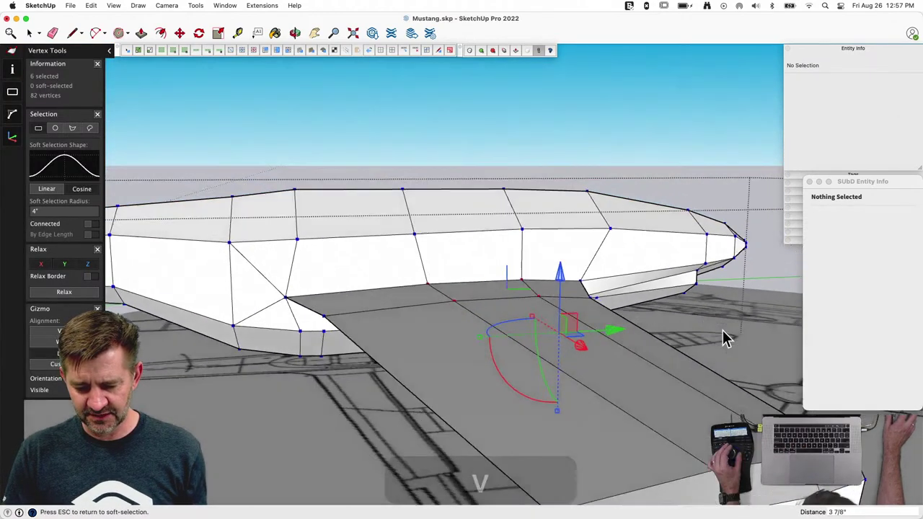
{"action": "key", "text": "space"}
{"action": "middle_click_drag", "start_coordinate": [264, 240], "coordinate": [444, 237]}
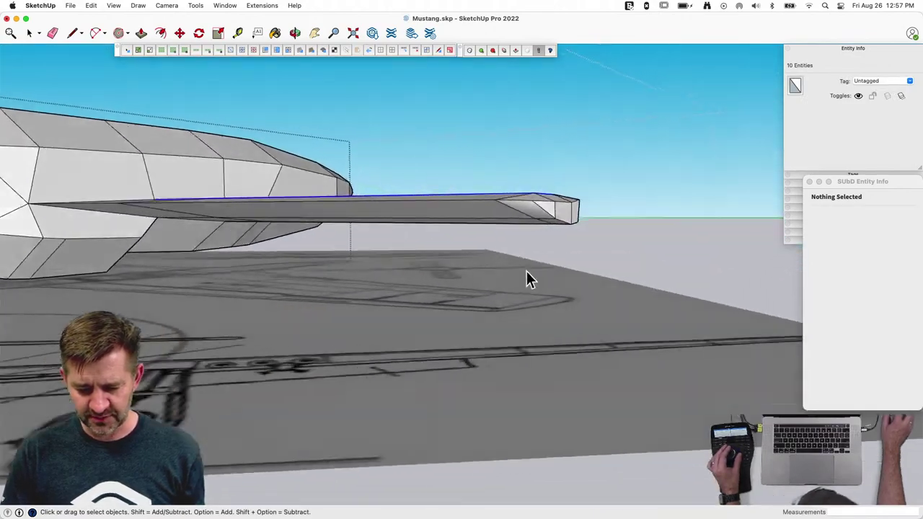
Step: Turn subdivision back on and open the aircraft's group for editing
{"action": "key", "text": "u"}
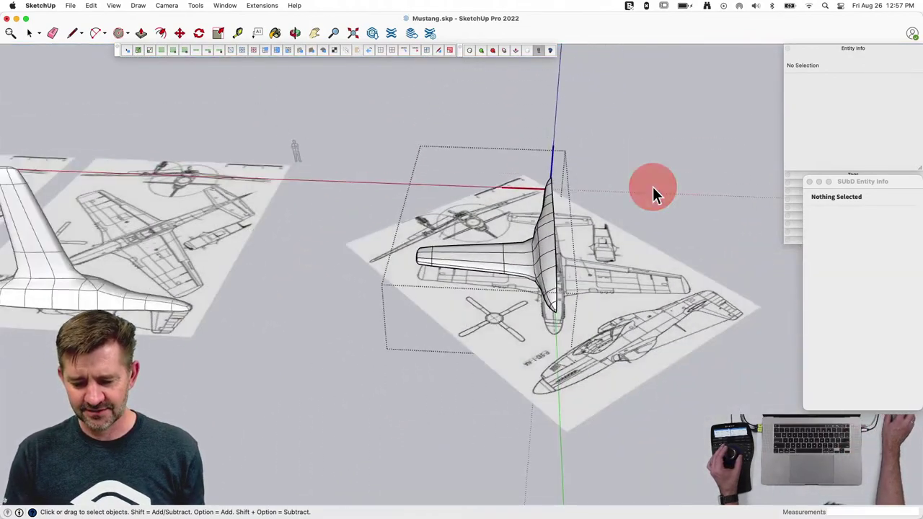
{"action": "left_click", "coordinate": [543, 253]}
{"action": "scroll", "coordinate": [548, 245], "scroll_direction": "up", "scroll_amount": 3}
{"action": "double_click", "coordinate": [553, 239]}
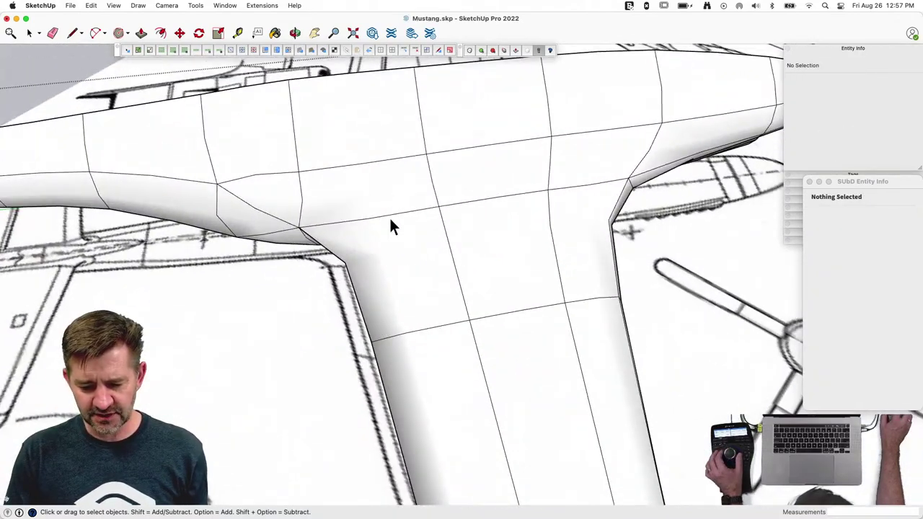
Step: Select the edges where the wing's upper surface meets the fuselage, continuing around the leading edge
{"action": "left_click", "coordinate": [389, 227]}
{"action": "left_click", "coordinate": [476, 202], "text": "shift"}
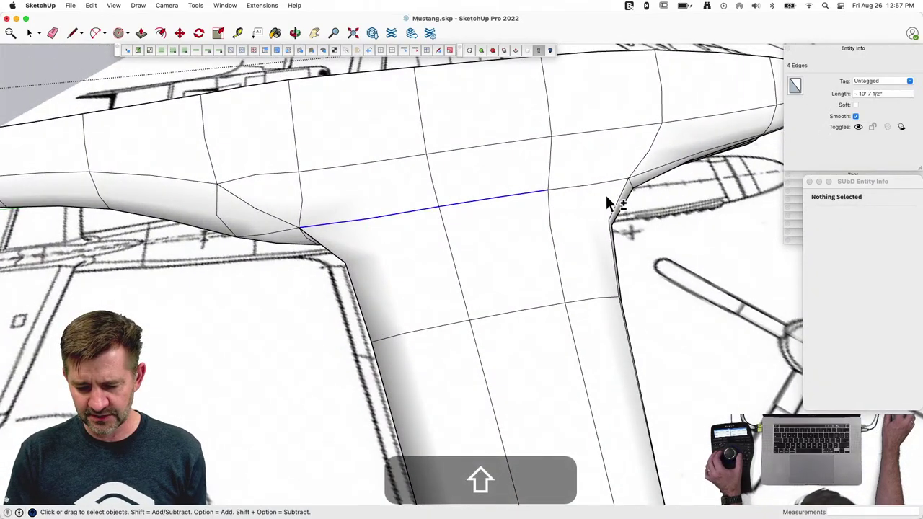
{"action": "left_click", "coordinate": [607, 182], "text": "shift"}
{"action": "left_click", "coordinate": [629, 186], "text": "shift"}
{"action": "left_click", "coordinate": [627, 192], "text": "shift"}
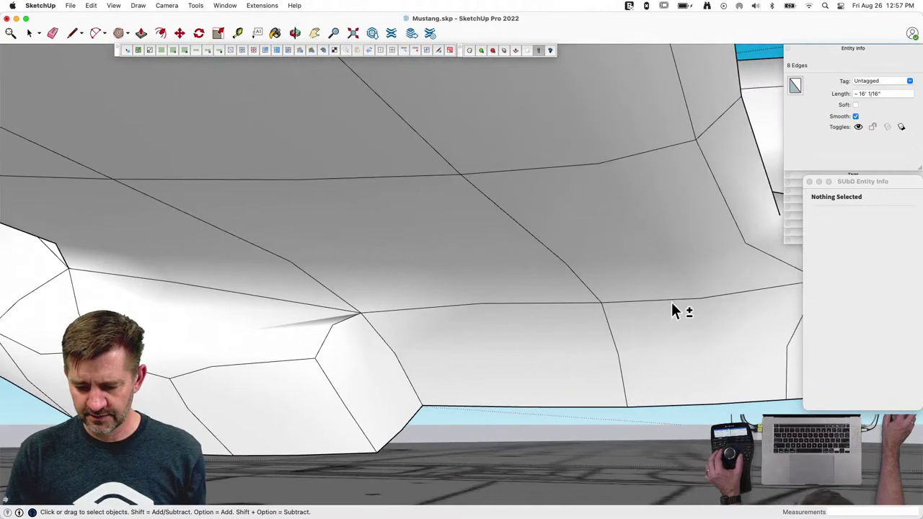
Step: Add the underside wing-root edges to the selection, working back to the trailing edge to complete the loop
{"action": "left_click", "coordinate": [671, 305], "text": "shift"}
{"action": "left_click", "coordinate": [678, 324], "text": "shift"}
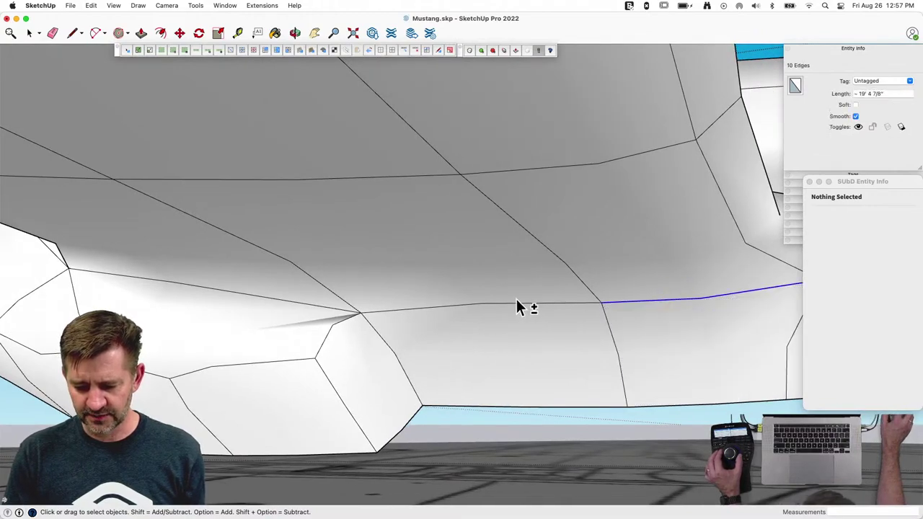
{"action": "left_click", "coordinate": [516, 303], "text": "shift"}
{"action": "middle_click_drag", "start_coordinate": [464, 302], "coordinate": [346, 264]}
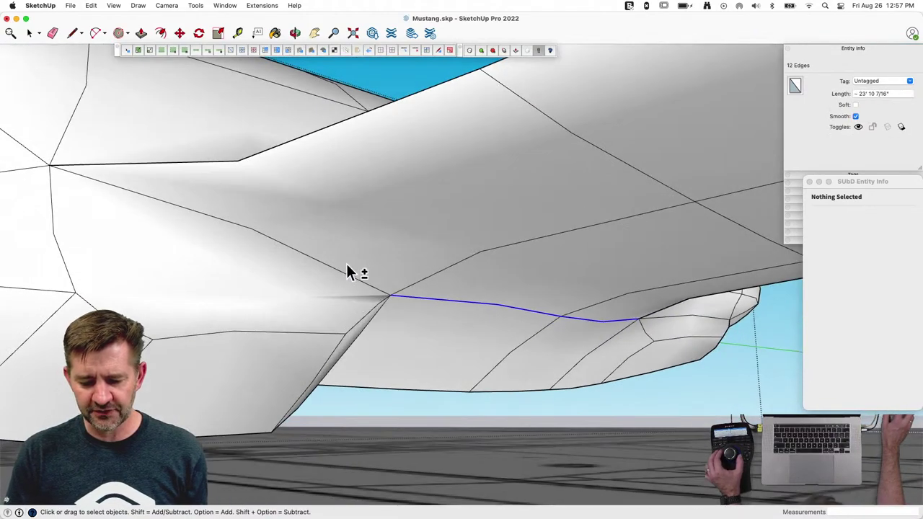
{"action": "left_click", "coordinate": [343, 275], "text": "shift"}
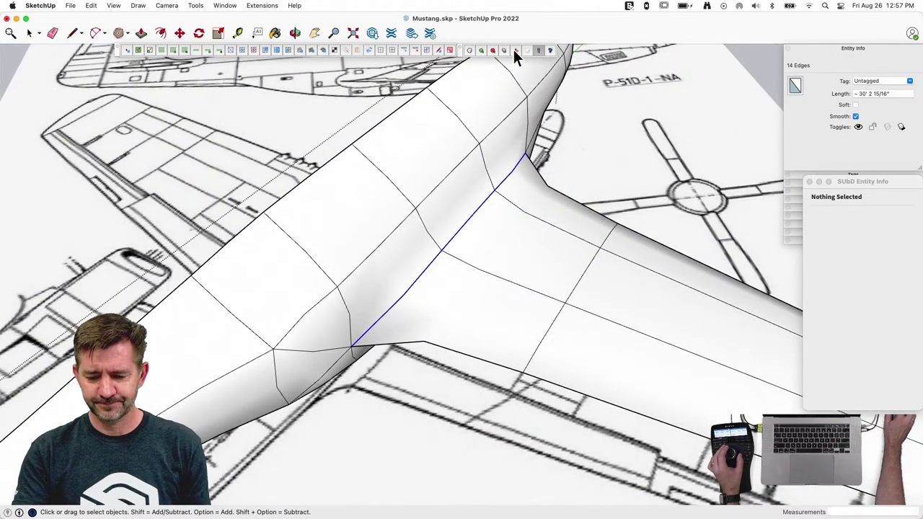
Step: Reselect the wing-root edge loop along the upper surface, around the leading edge and underneath, and crease it to a sharpness of 0.80
{"action": "left_click", "coordinate": [515, 52]}
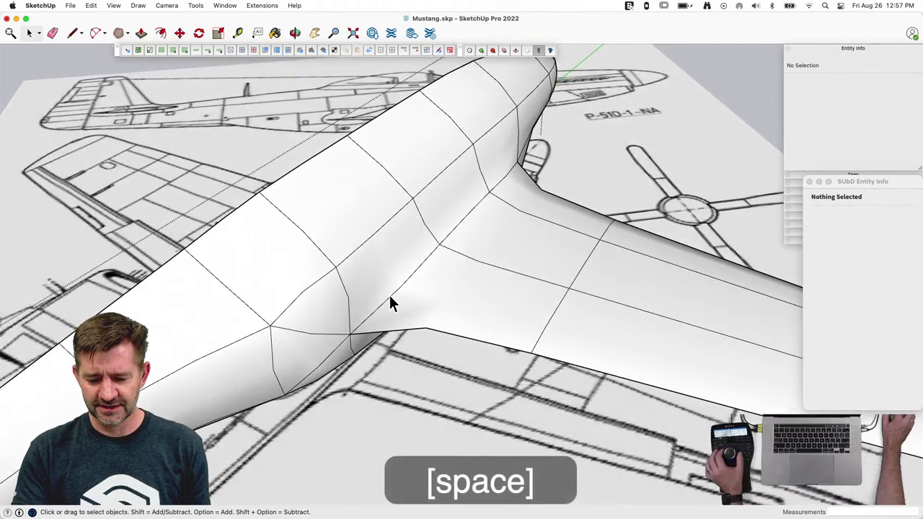
{"action": "left_click", "coordinate": [401, 289]}
{"action": "left_click", "coordinate": [456, 230], "text": "shift"}
{"action": "middle_click_drag", "start_coordinate": [456, 230], "coordinate": [551, 262]}
{"action": "left_click", "coordinate": [550, 275], "text": "shift"}
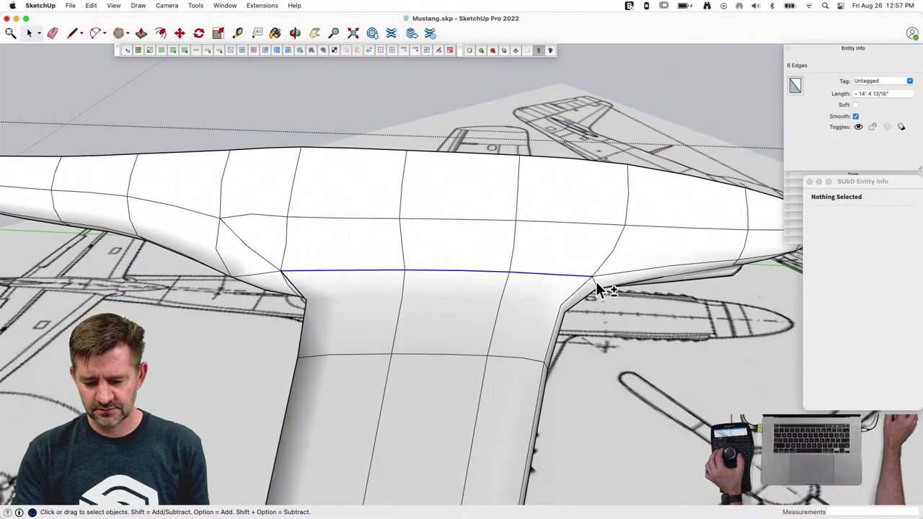
{"action": "left_click", "coordinate": [595, 281], "text": "shift"}
{"action": "mouse_move", "coordinate": [579, 239]}
{"action": "middle_mouse_down"}
{"action": "mouse_move", "coordinate": [564, 311]}
{"action": "mouse_move", "coordinate": [526, 334]}
{"action": "middle_mouse_up"}
{"action": "left_click", "coordinate": [516, 336], "text": "shift"}
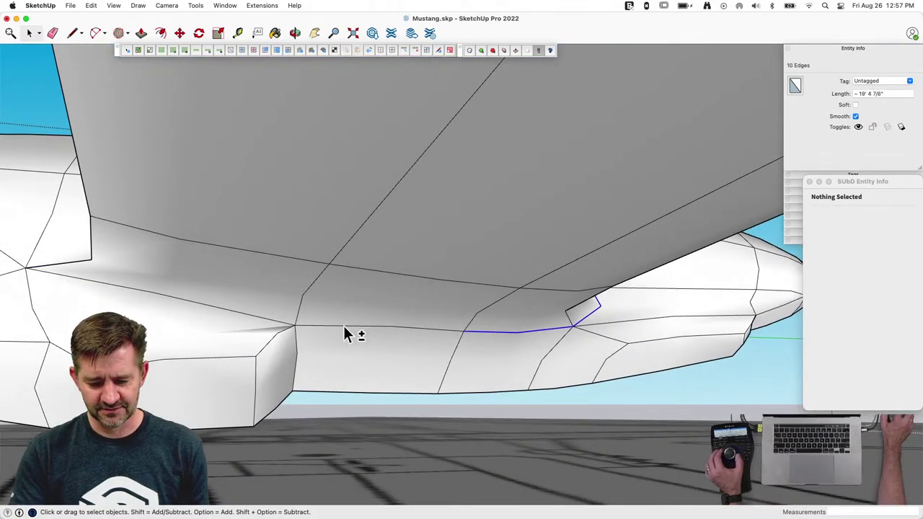
{"action": "left_click", "coordinate": [253, 319], "text": "shift"}
{"action": "middle_click_drag", "start_coordinate": [253, 319], "coordinate": [495, 69]}
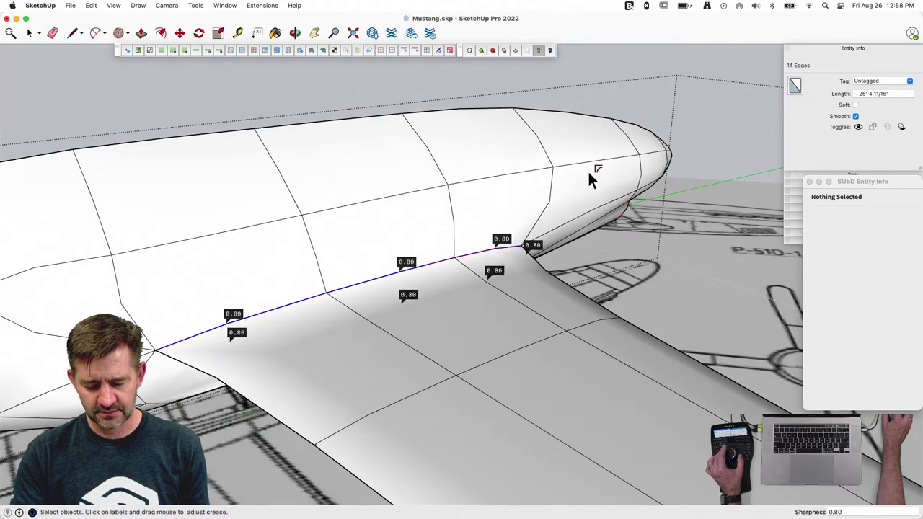
{"action": "key", "text": "space"}
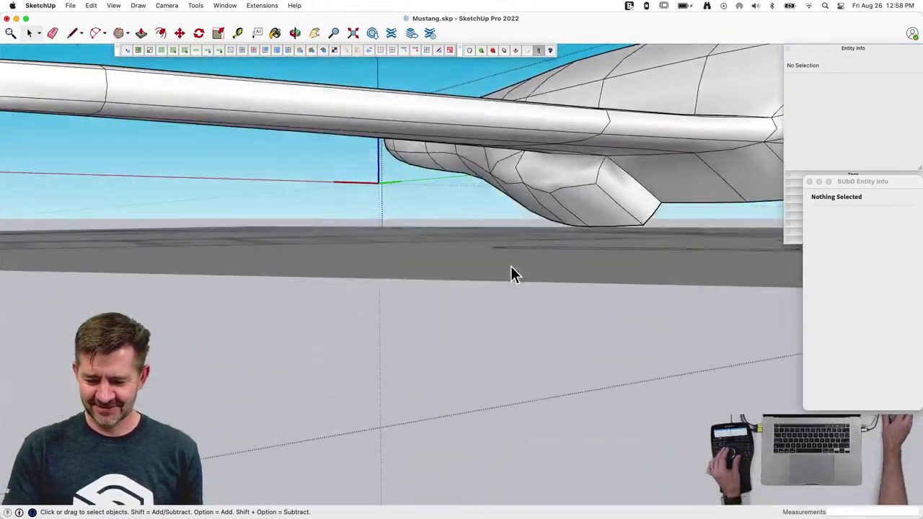
Step: Select the wing-root edges along the underside above the belly scoop and turn subdivision off
{"action": "key", "text": "space"}
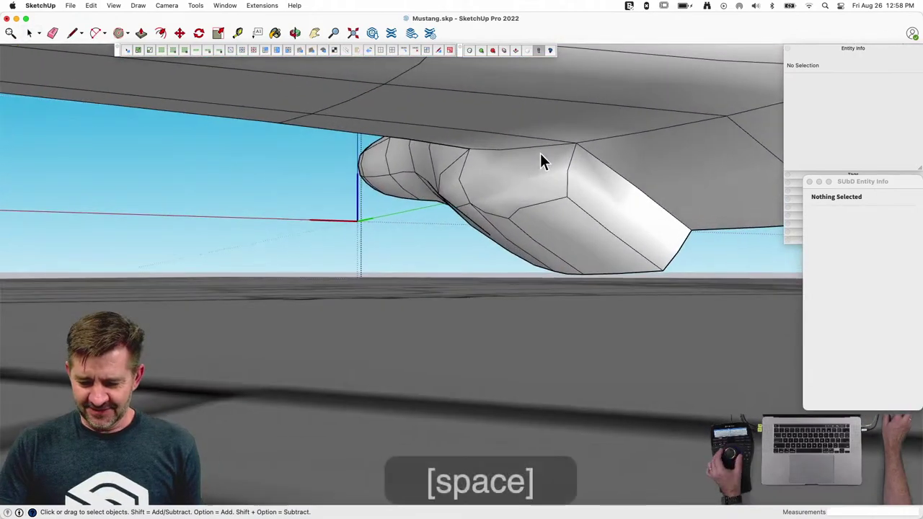
{"action": "left_click", "coordinate": [543, 148]}
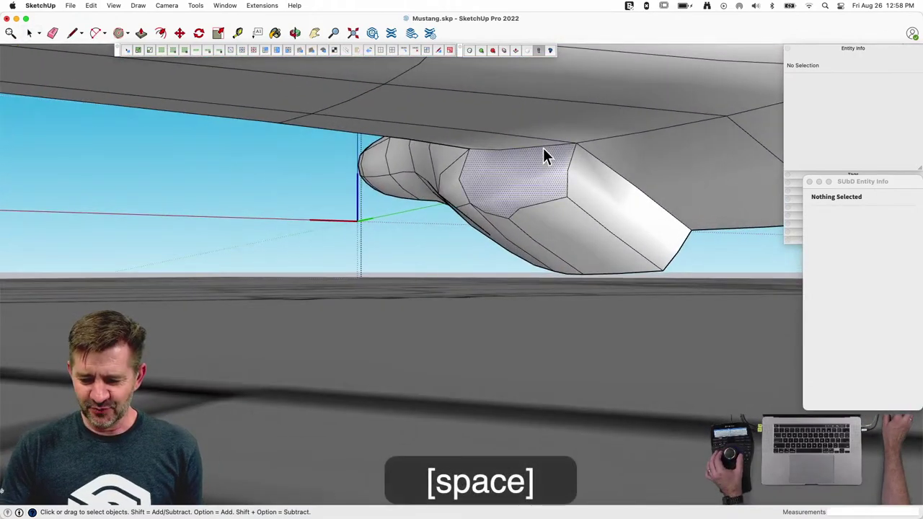
{"action": "left_click", "coordinate": [595, 145], "text": "shift"}
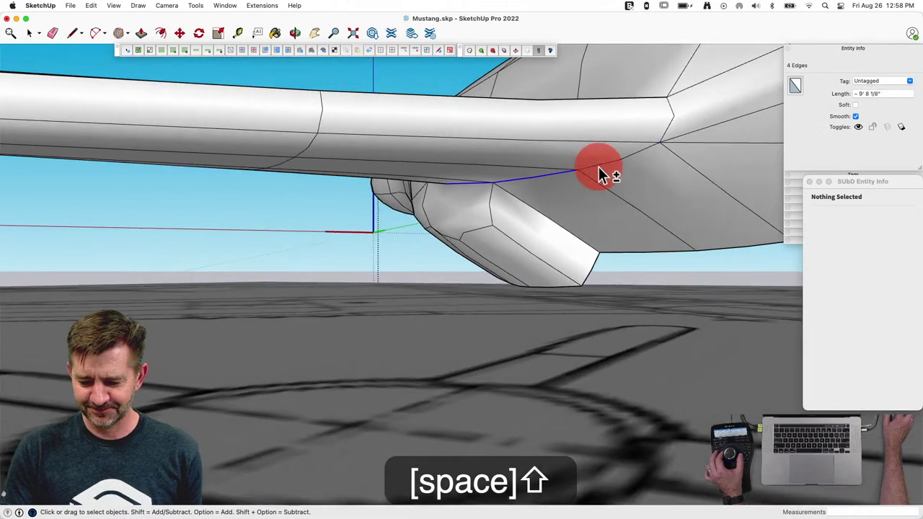
{"action": "left_click", "coordinate": [599, 170], "text": "shift"}
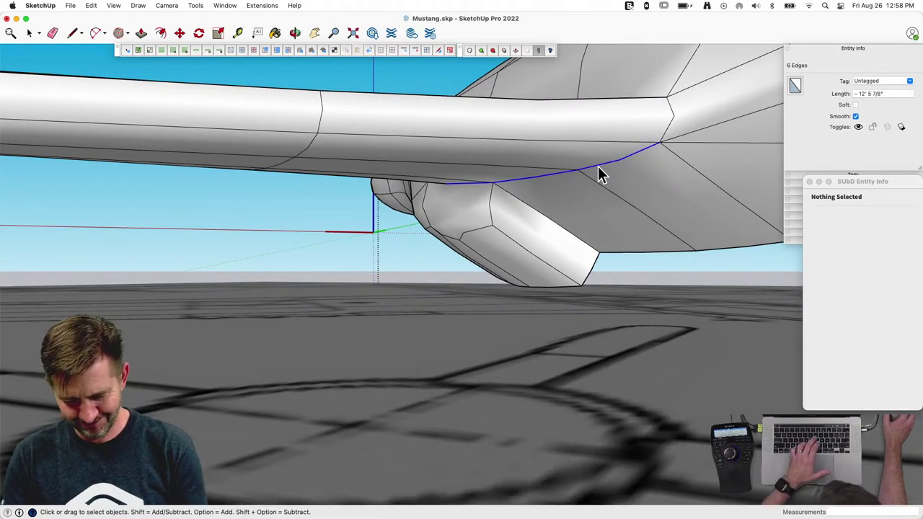
{"action": "key", "text": "u"}
Step: Select only the three underside wing-root edges on the low-poly mesh and lower their vertices about 5 1/4" vertically with Vertex Tools
{"action": "left_click", "coordinate": [606, 170]}
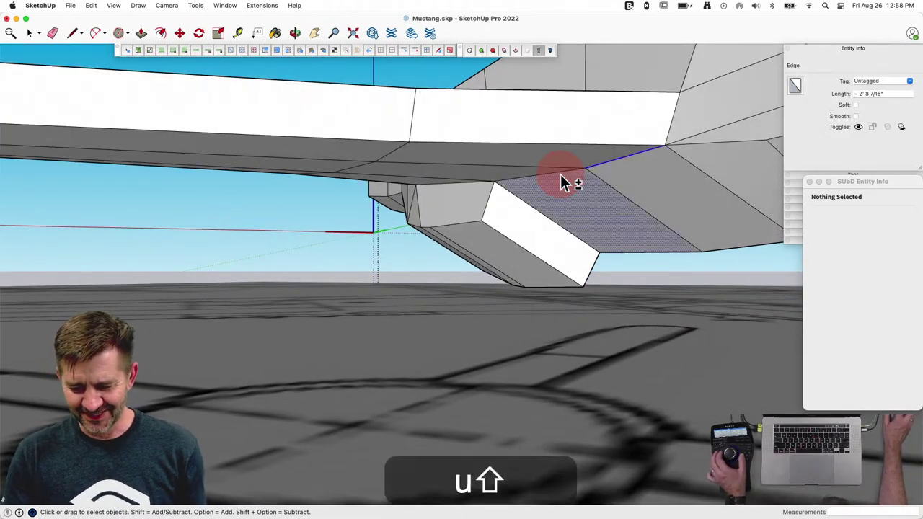
{"action": "left_click", "coordinate": [474, 187], "text": "shift"}
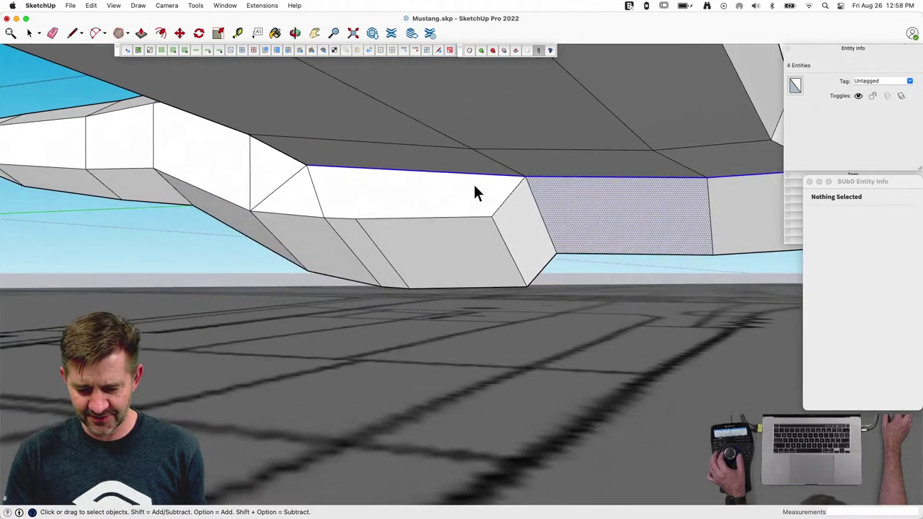
{"action": "left_click", "coordinate": [620, 231], "text": "shift"}
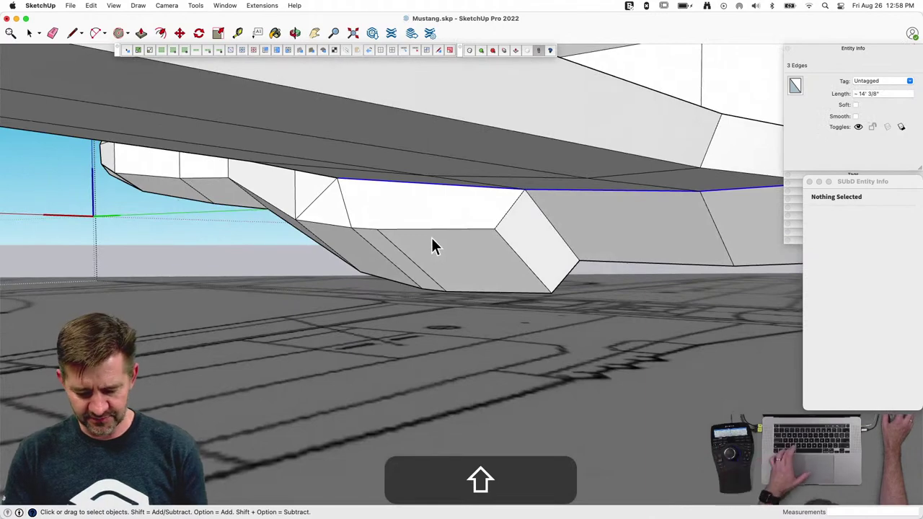
{"action": "key", "text": "shift+v"}
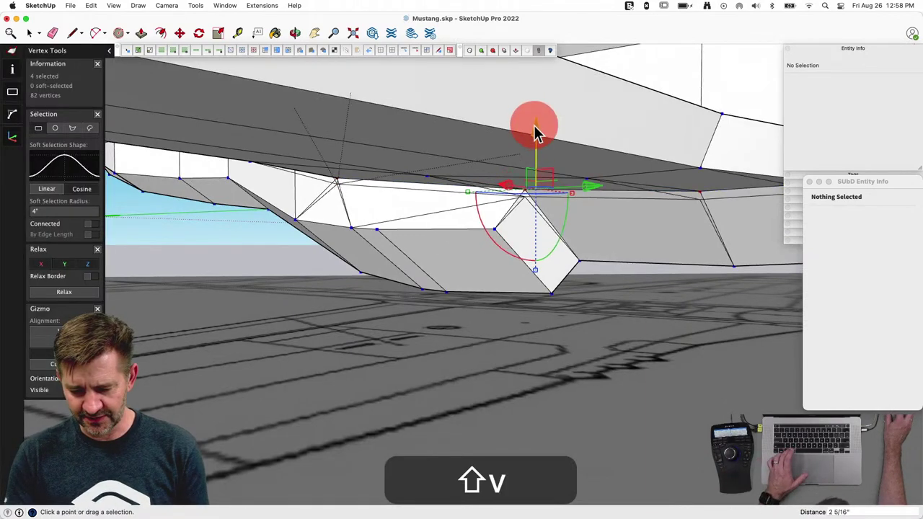
{"action": "left_click_drag", "start_coordinate": [534, 133], "coordinate": [533, 138]}
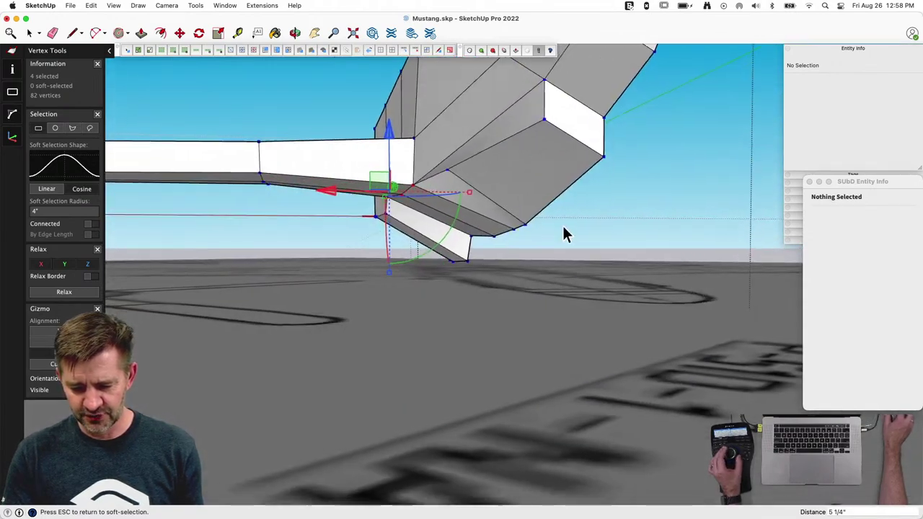
{"action": "middle_click_drag", "start_coordinate": [564, 234], "coordinate": [363, 194]}
{"action": "key", "text": "space"}
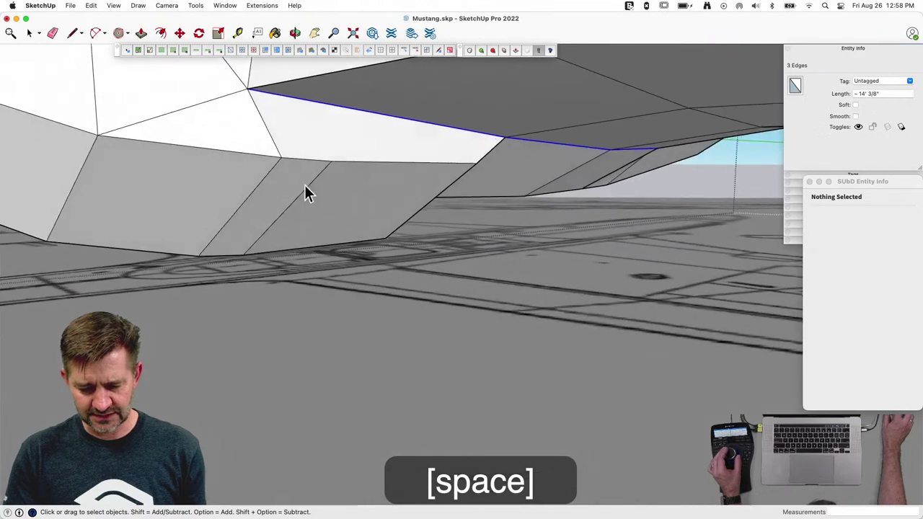
Step: Show hidden geometry and erase the extra edge across the belly scoop's side panel, along with the leftover split upper and lower edges
{"action": "key", "text": "alt+h"}
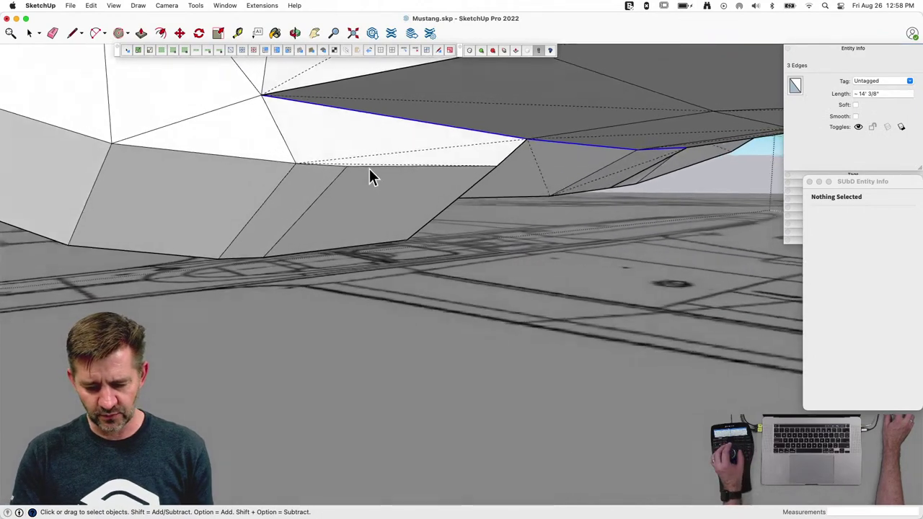
{"action": "scroll", "coordinate": [361, 174], "scroll_direction": "up", "scroll_amount": 3}
{"action": "mouse_move", "coordinate": [331, 191]}
{"action": "middle_mouse_down"}
{"action": "mouse_move", "coordinate": [321, 169]}
{"action": "mouse_move", "coordinate": [305, 163]}
{"action": "middle_mouse_up"}
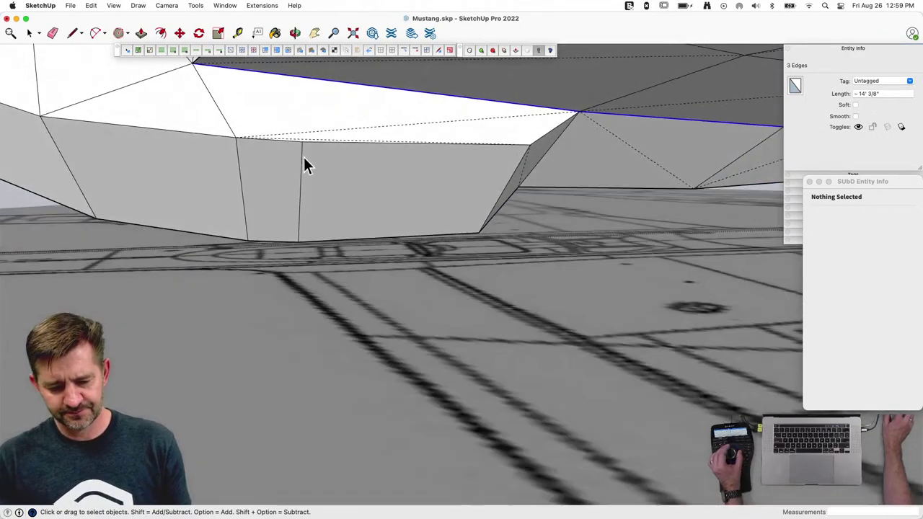
{"action": "key", "text": "e"}
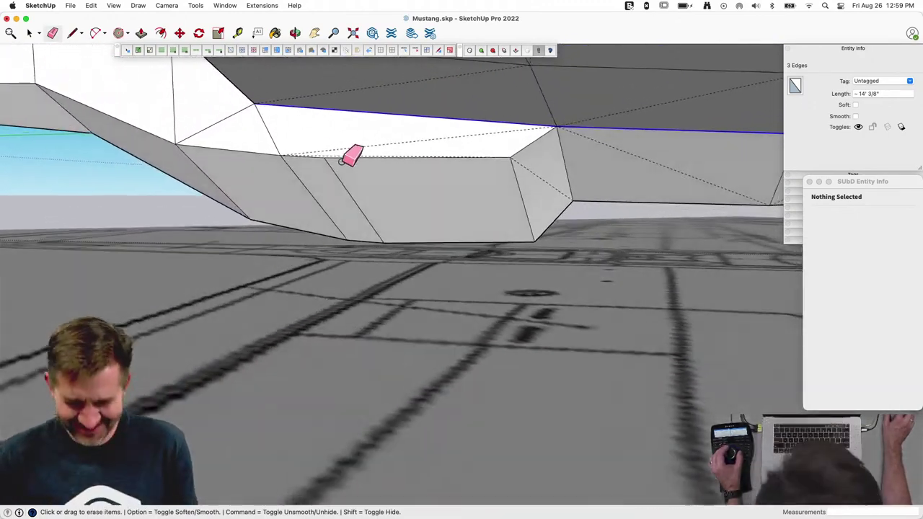
{"action": "left_click", "coordinate": [361, 209]}
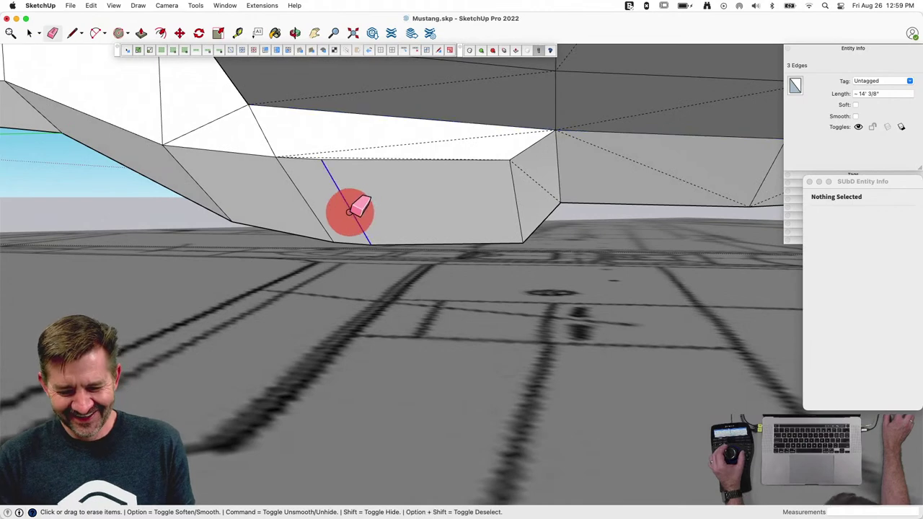
{"action": "left_click_drag", "start_coordinate": [349, 212], "coordinate": [346, 210]}
{"action": "left_click", "coordinate": [316, 153]}
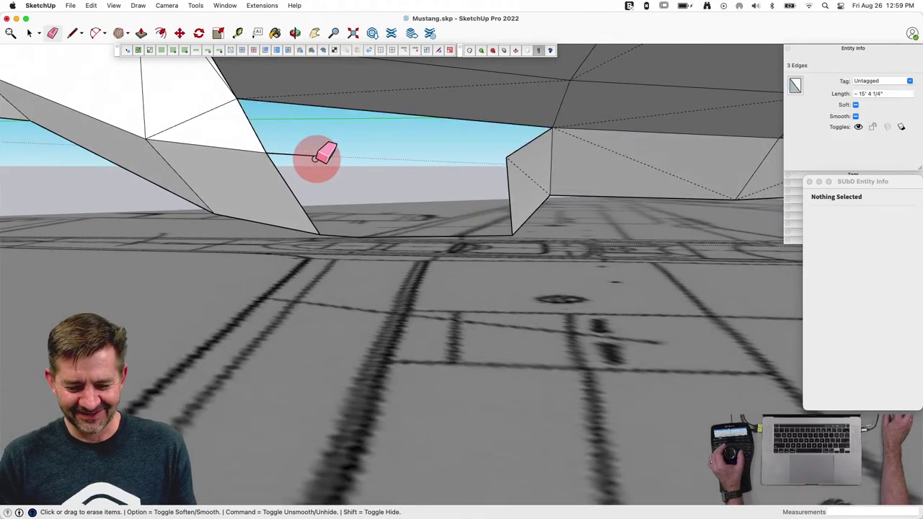
{"action": "key", "text": "l"}
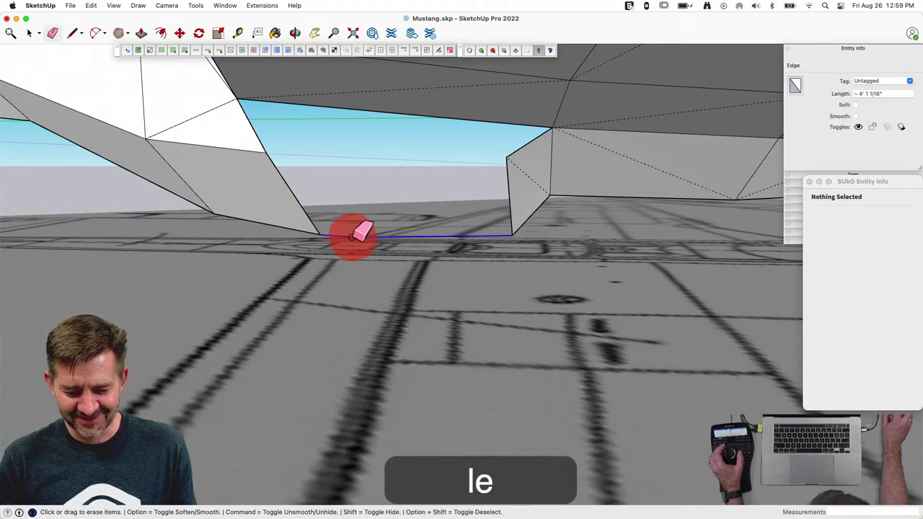
Step: Redraw the scoop side panel's lower and upper edges and add a diagonal across each of the two open panels to rebuild the faces
{"action": "left_click", "coordinate": [512, 236]}
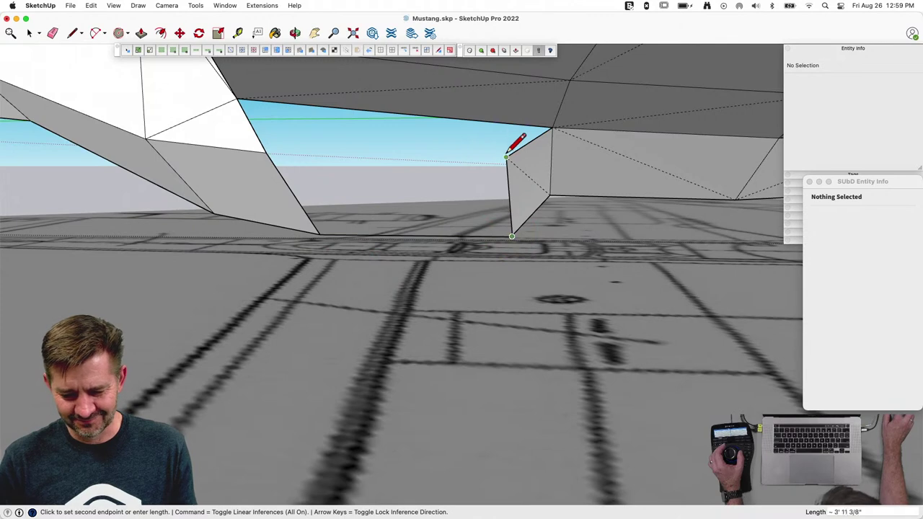
{"action": "key", "text": "l"}
{"action": "left_click", "coordinate": [506, 157]}
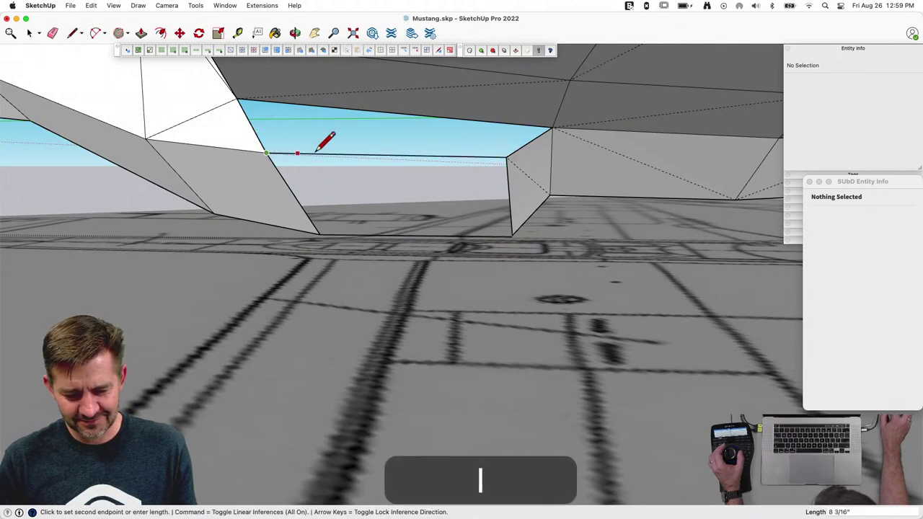
{"action": "left_click", "coordinate": [552, 127]}
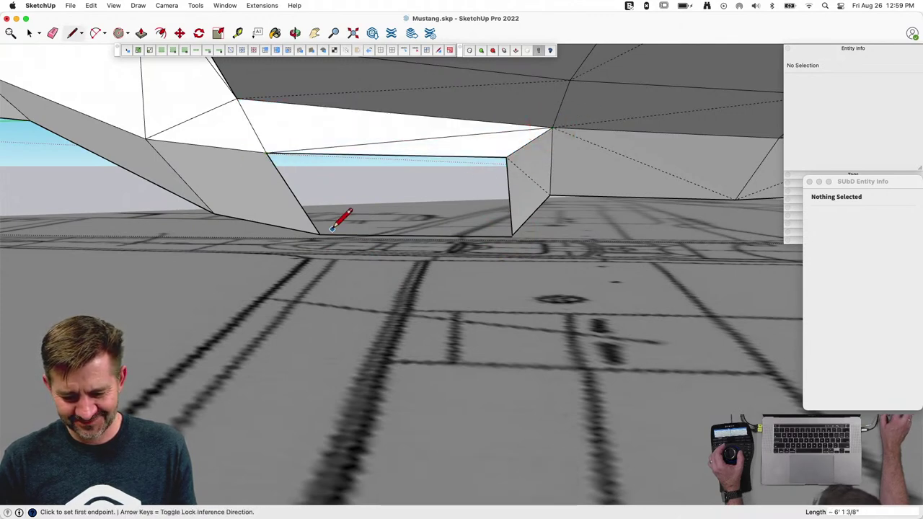
{"action": "left_click", "coordinate": [507, 156]}
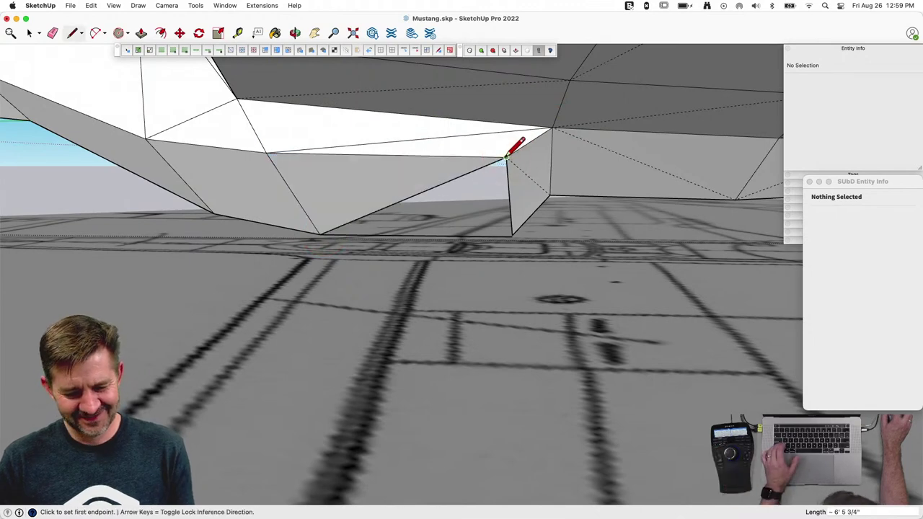
Step: Erase the scoop's bottom edge and redraw it corner to corner to close the remaining triangular face
{"action": "key", "text": "space"}
{"action": "key", "text": "e"}
{"action": "key", "text": "l"}
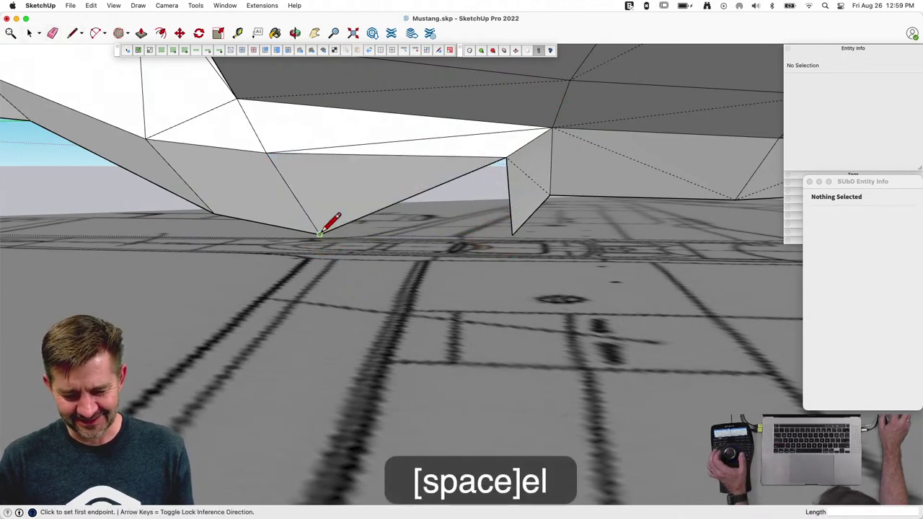
{"action": "left_click", "coordinate": [511, 235]}
Step: Select the two new diagonal edges on the scoop's side and make them soft and smooth
{"action": "key", "text": "space"}
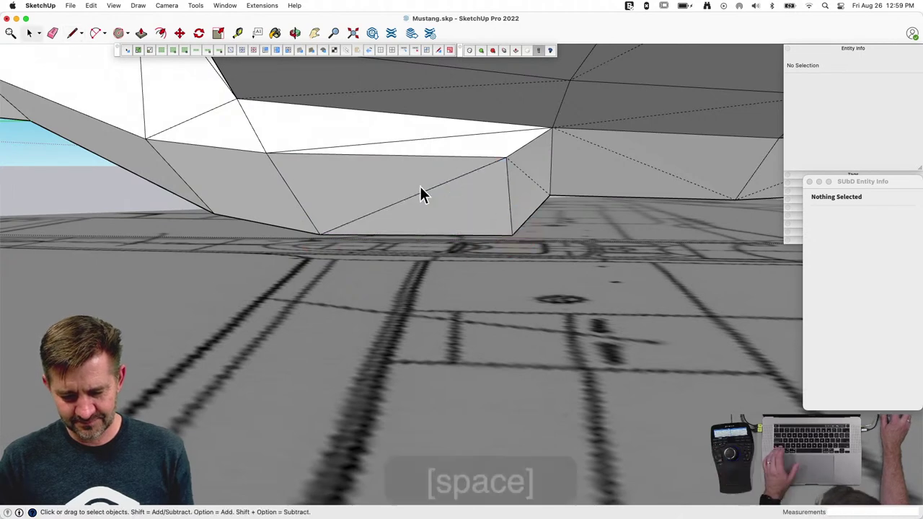
{"action": "left_click", "coordinate": [423, 193]}
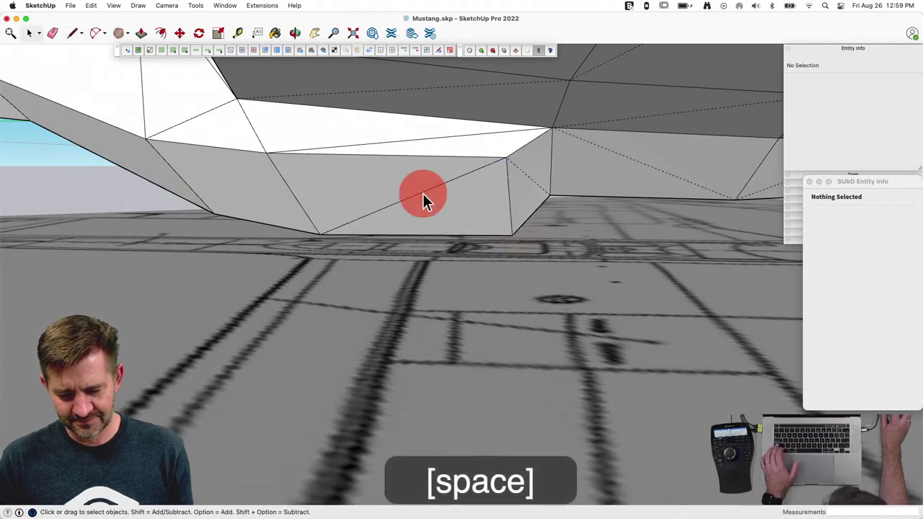
{"action": "left_click", "coordinate": [450, 136], "text": "shift"}
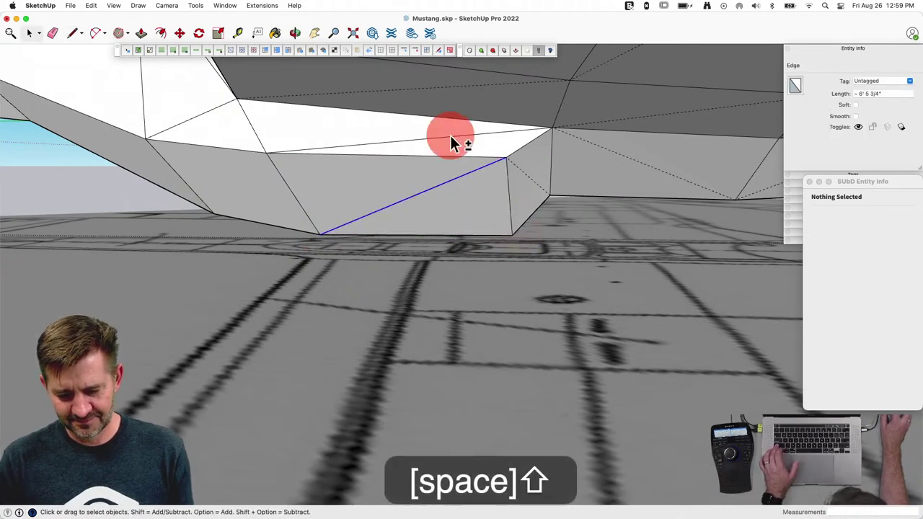
{"action": "left_click", "coordinate": [856, 115]}
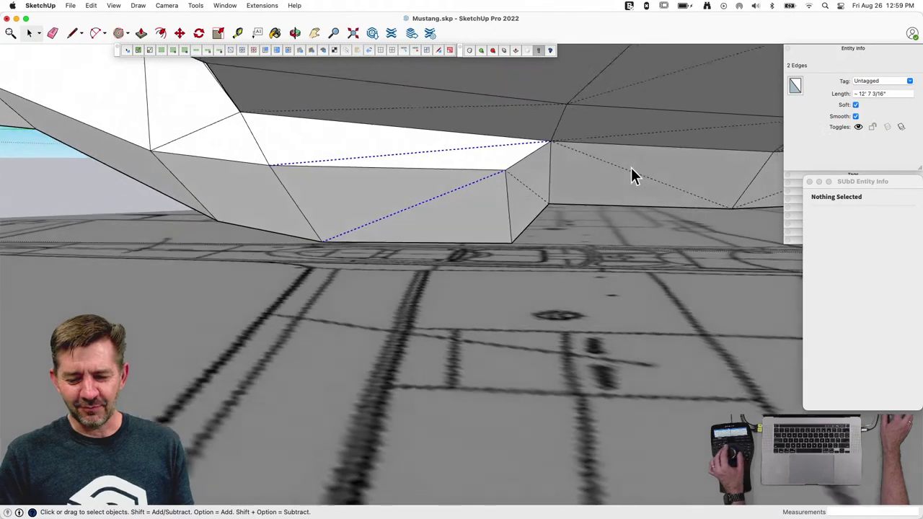
{"action": "key", "text": "space"}
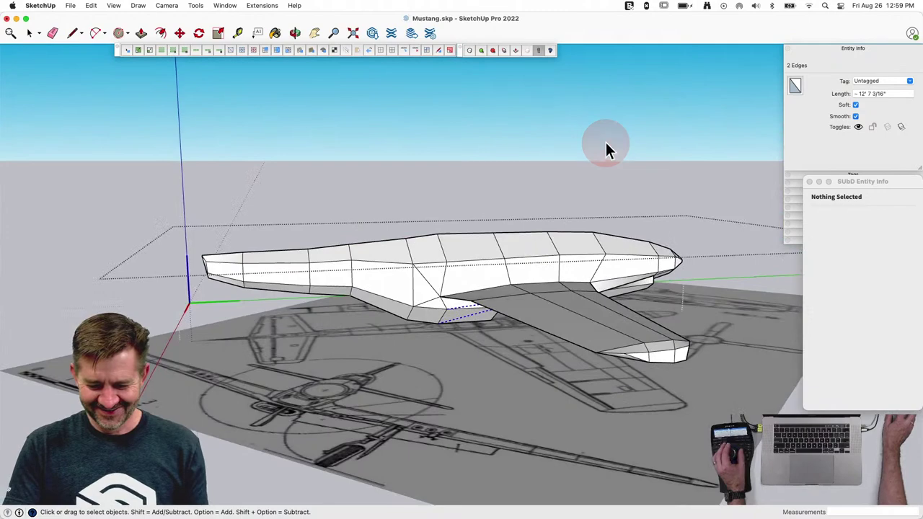
Step: Leave group editing, select the aircraft body component and turn its subdivision back on
{"action": "left_click", "coordinate": [605, 142]}
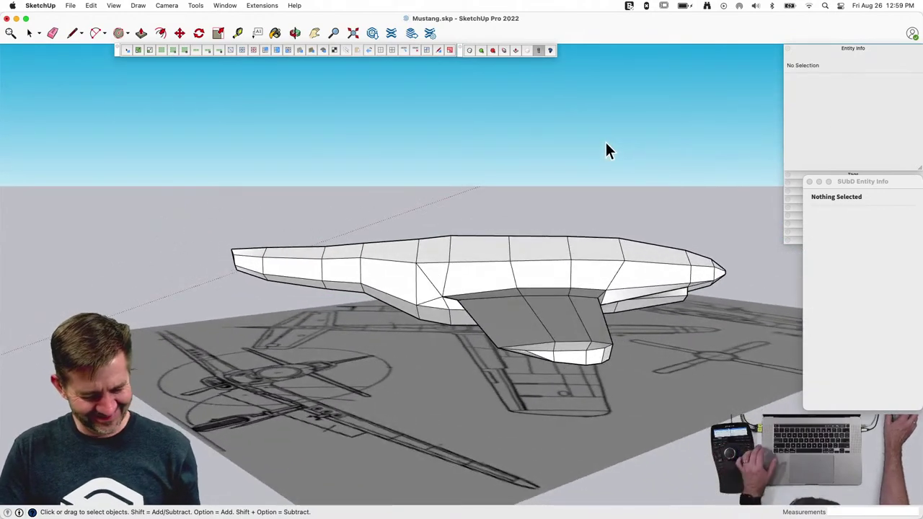
{"action": "key", "text": "u"}
{"action": "left_click", "coordinate": [478, 212]}
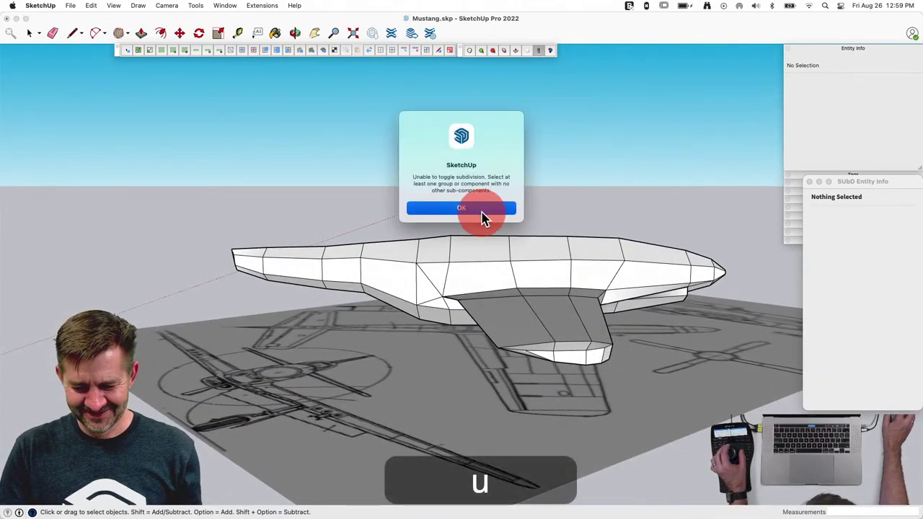
{"action": "left_click", "coordinate": [520, 276]}
{"action": "key", "text": "u"}
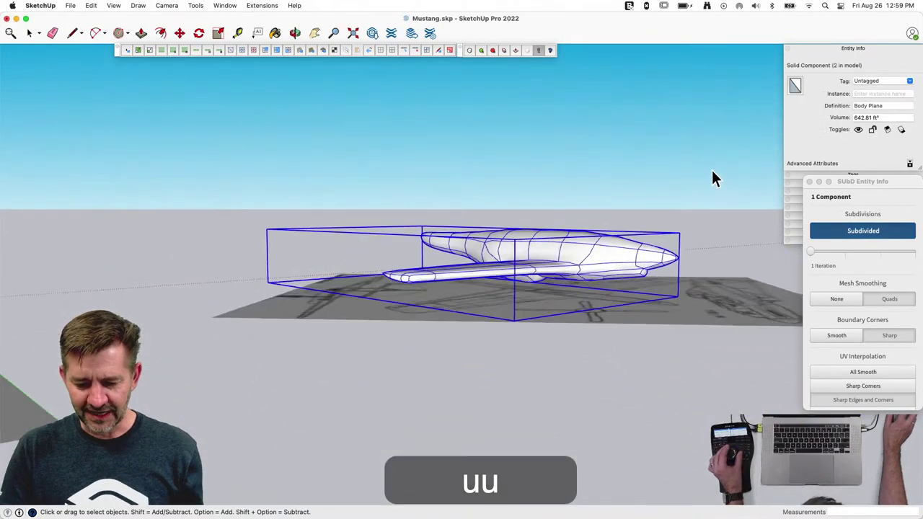
{"action": "left_click", "coordinate": [711, 169]}
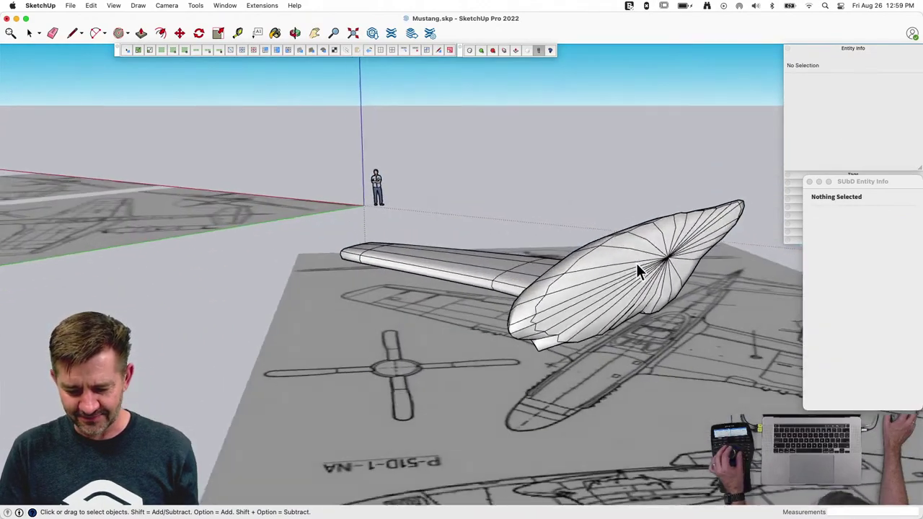
Step: Turn off subdivision on the aircraft body component and open the component for editing
{"action": "key", "text": "u"}
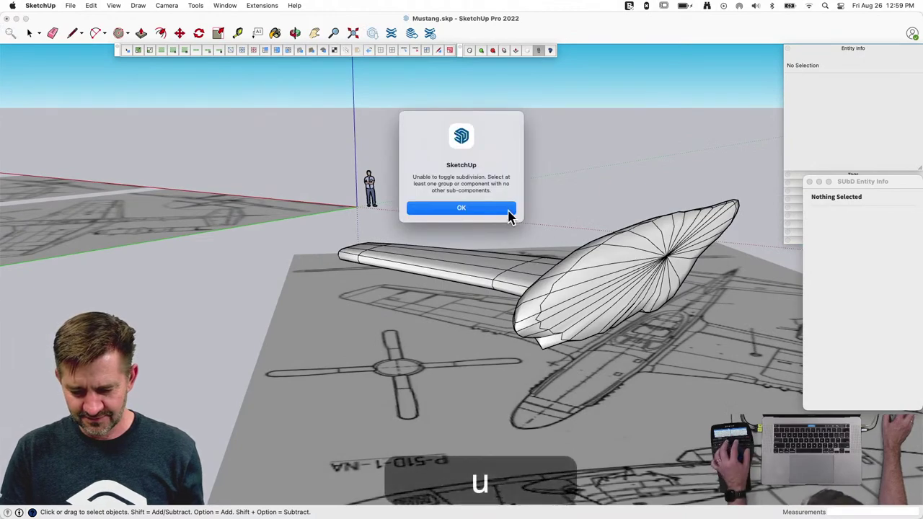
{"action": "left_click", "coordinate": [507, 210]}
{"action": "left_click", "coordinate": [610, 268]}
{"action": "key", "text": "u"}
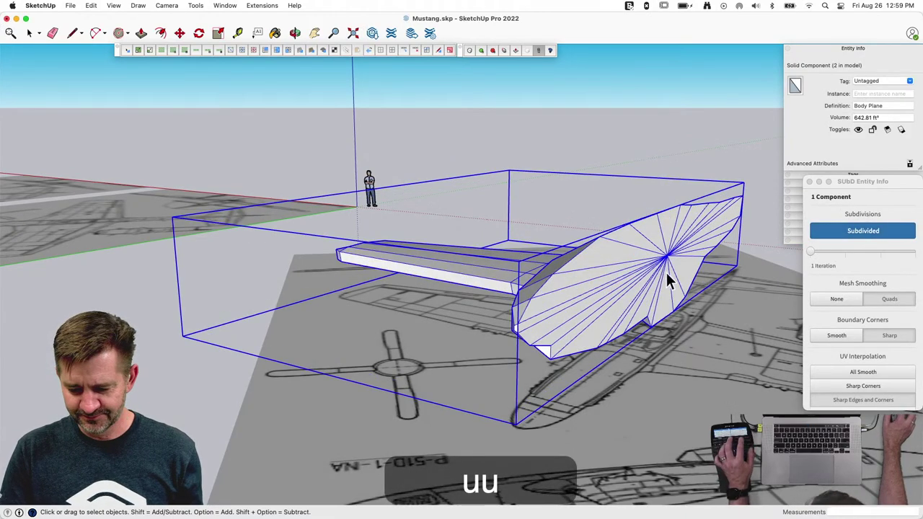
{"action": "key", "text": "e"}
{"action": "key", "text": "space"}
{"action": "double_click", "coordinate": [660, 251]}
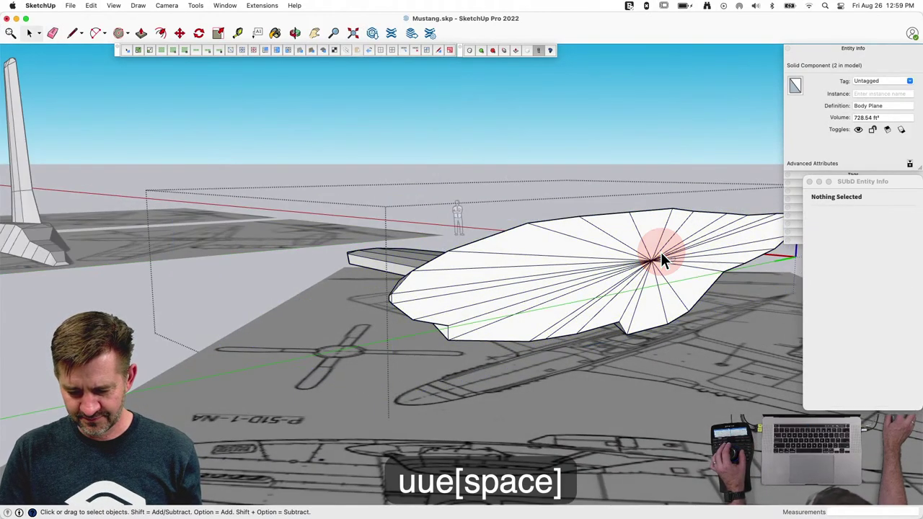
Step: Remove the flat face with radiating edges that closes the body half along its centre plane, and turn subdivision back on
{"action": "key", "text": "e"}
{"action": "left_click", "coordinate": [653, 261]}
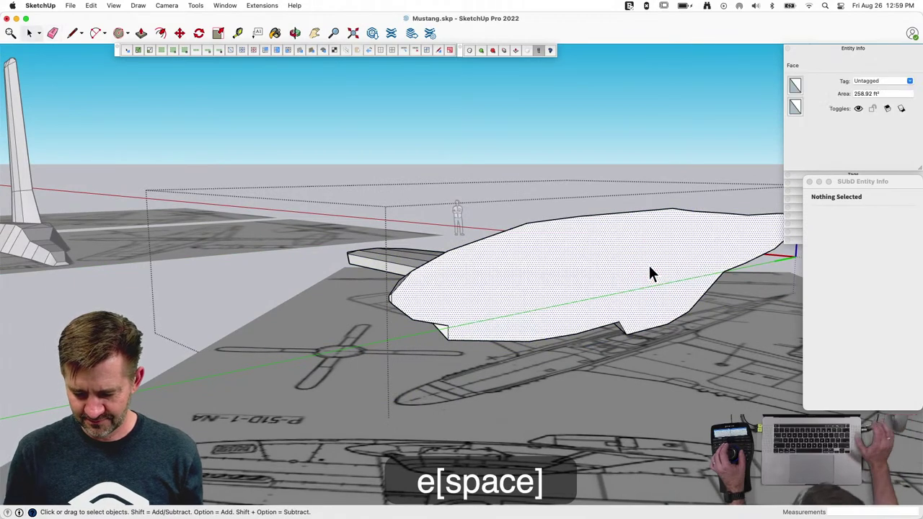
{"action": "key", "text": "BackSpace"}
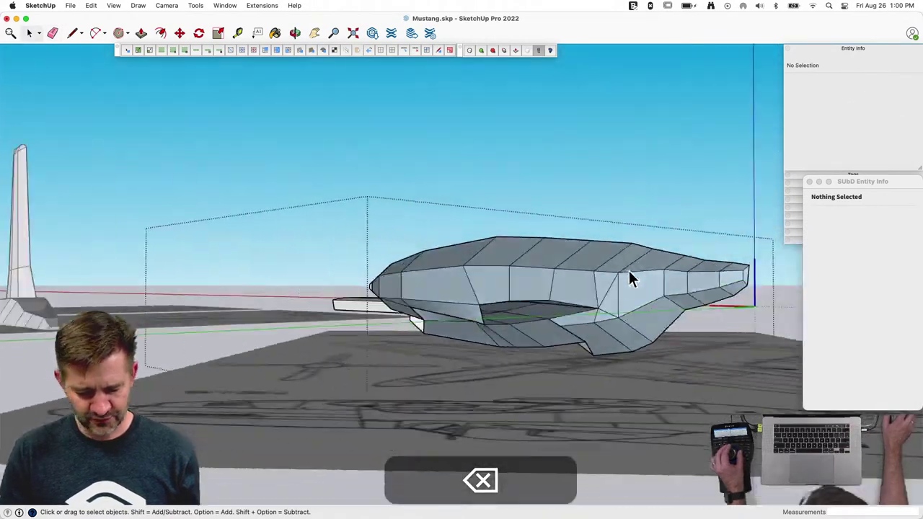
{"action": "key", "text": "u"}
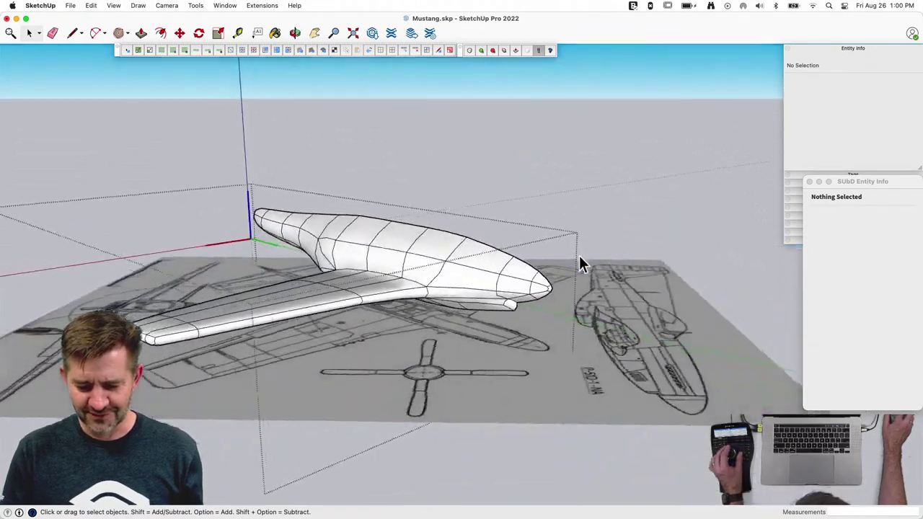
{"action": "key", "text": "space"}
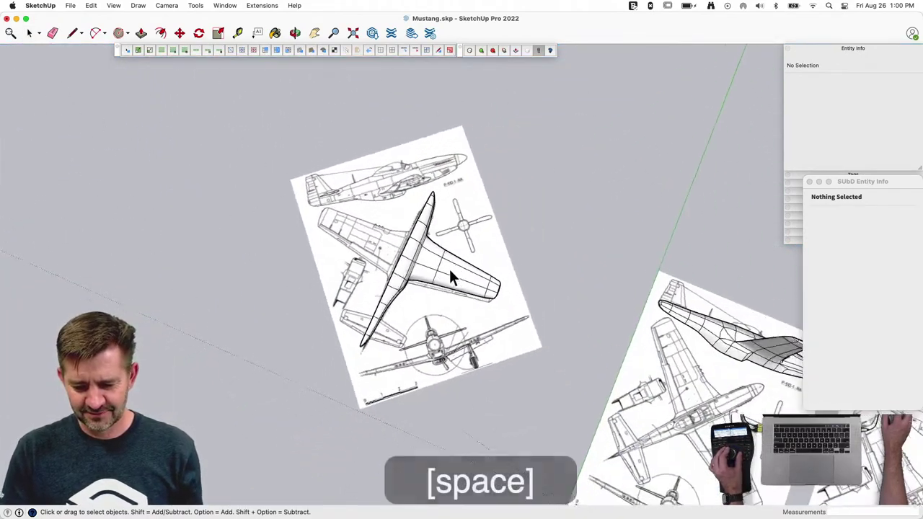
Step: Copy the Body Plane component from the side-view blueprint to the neighbouring unused blueprint and rotate the copy 90° so the fuselage stands upright
{"action": "left_click", "coordinate": [448, 270]}
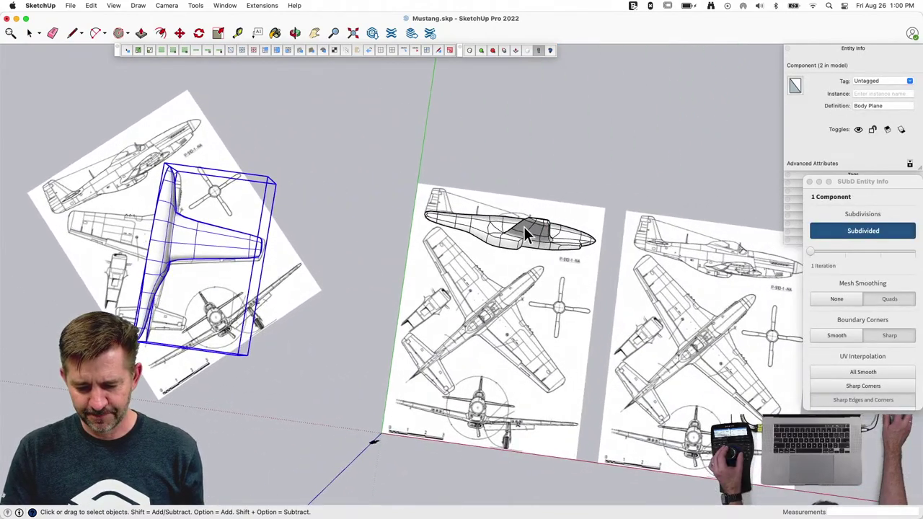
{"action": "left_click", "coordinate": [523, 228]}
{"action": "key", "text": "m"}
{"action": "left_click", "coordinate": [561, 281]}
{"action": "key", "text": "alt"}
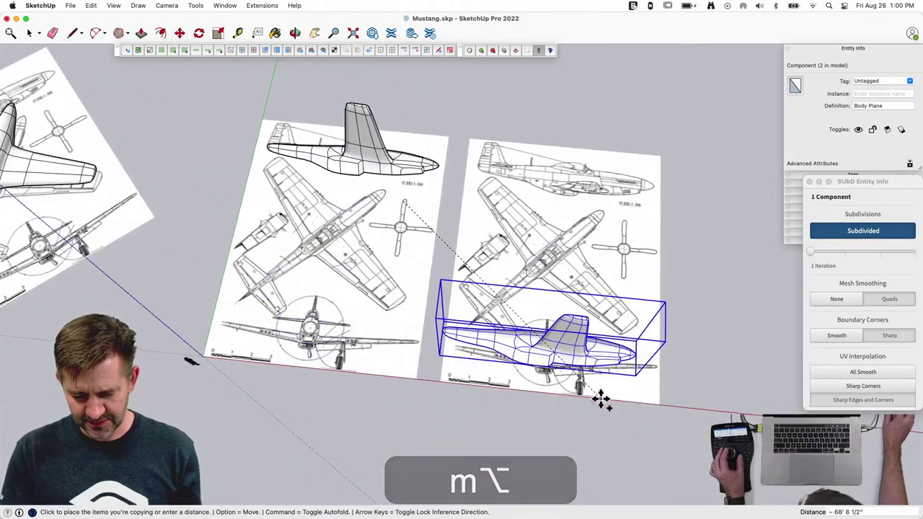
{"action": "left_click", "coordinate": [600, 398]}
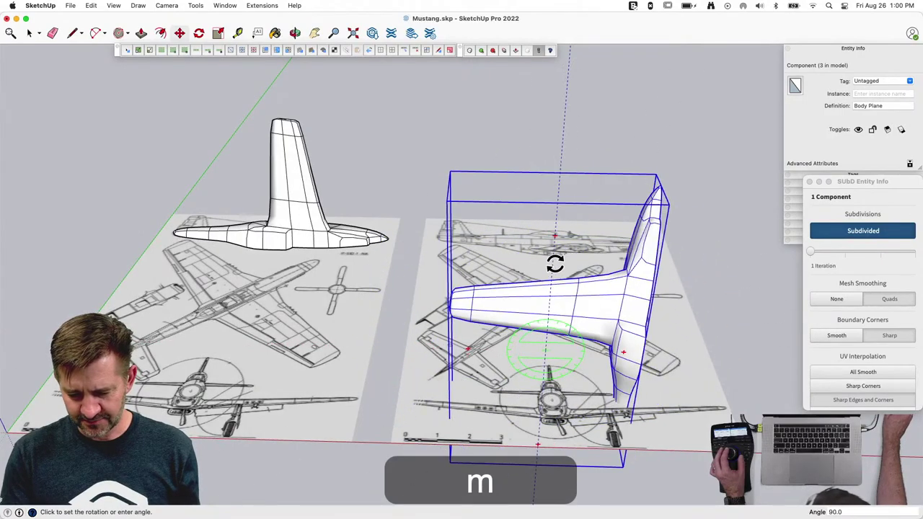
Step: Move the upright copy about 11' 2" so its nose lands on the propeller hub of the front-view drawing
{"action": "key", "text": "m"}
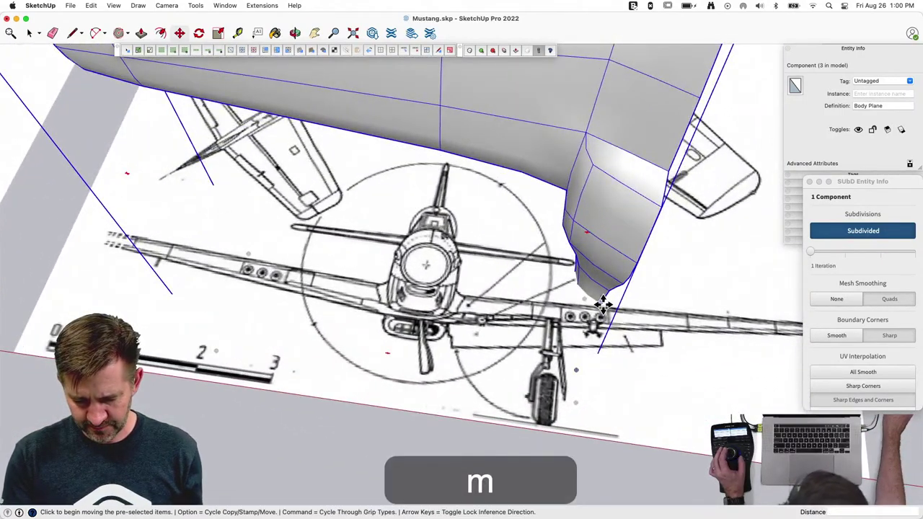
{"action": "left_click", "coordinate": [601, 305]}
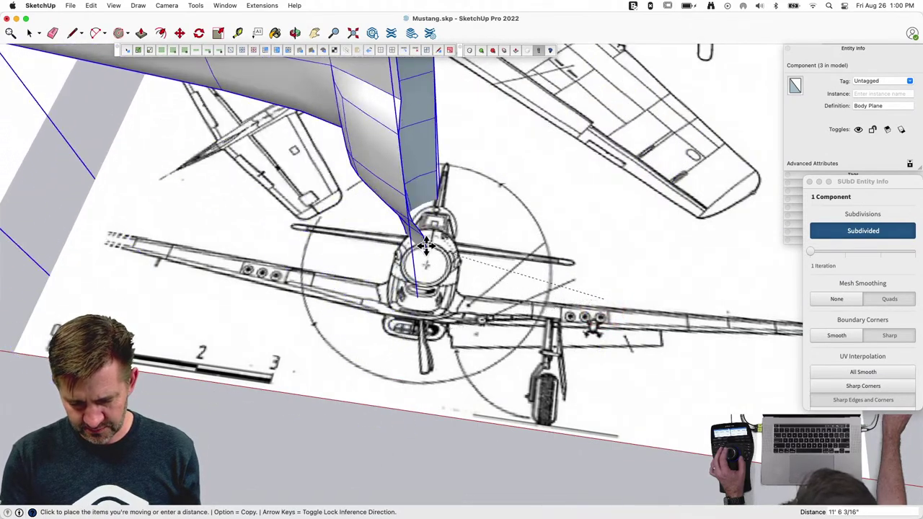
{"action": "scroll", "coordinate": [548, 323], "scroll_direction": "up", "scroll_amount": 10}
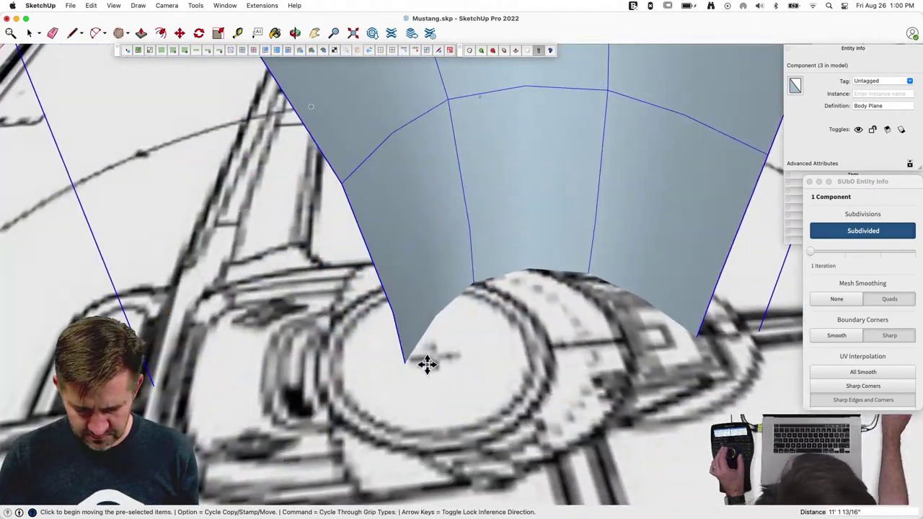
Step: Readjust the copy's nose position over the front-view drawing, shifting the component about 1' 8" along one axis
{"action": "left_click", "coordinate": [406, 363]}
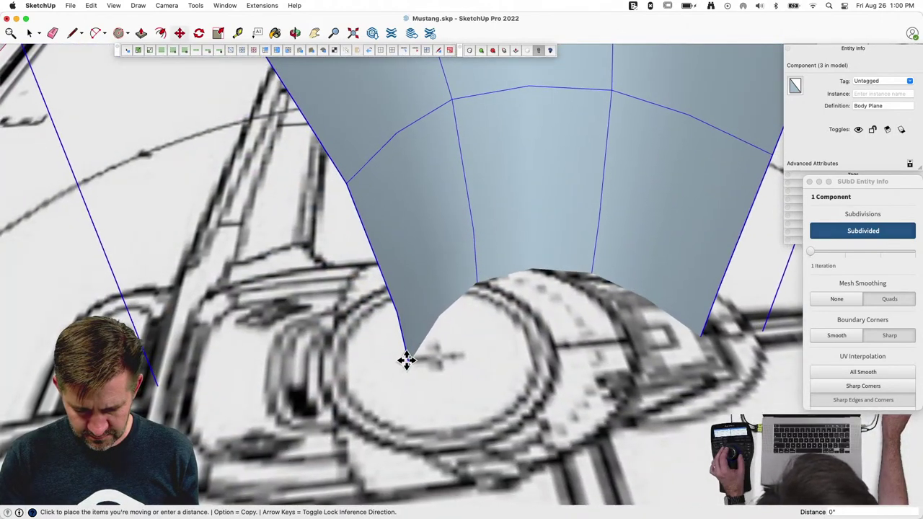
{"action": "left_click", "coordinate": [408, 357]}
{"action": "left_click", "coordinate": [408, 357]}
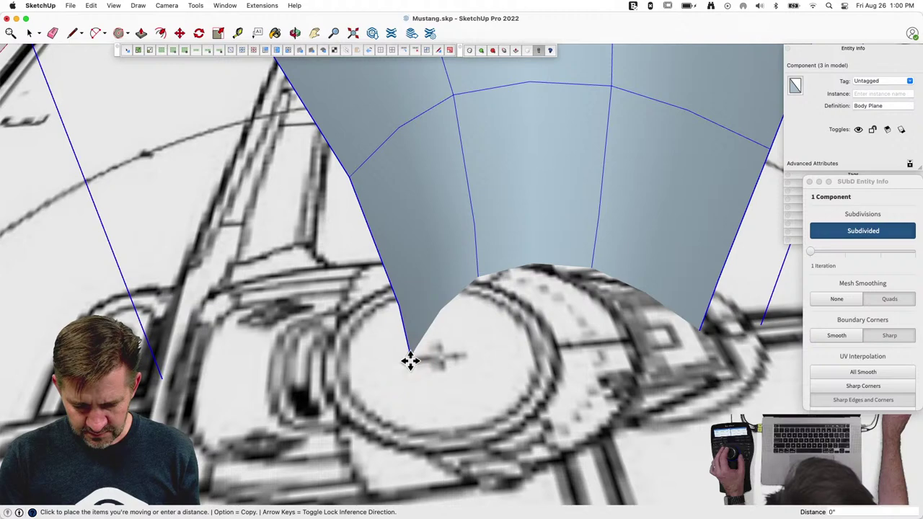
{"action": "left_click", "coordinate": [416, 363]}
{"action": "left_click", "coordinate": [645, 373]}
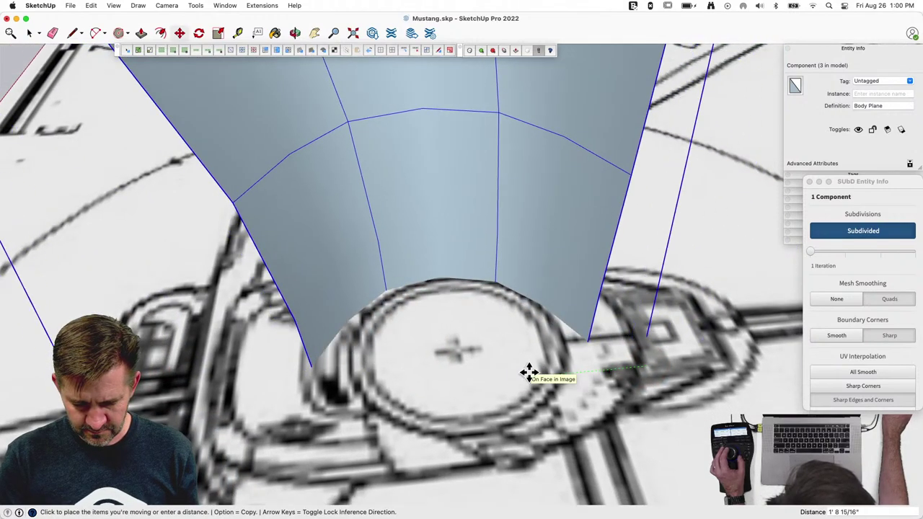
{"action": "left_click", "coordinate": [532, 371]}
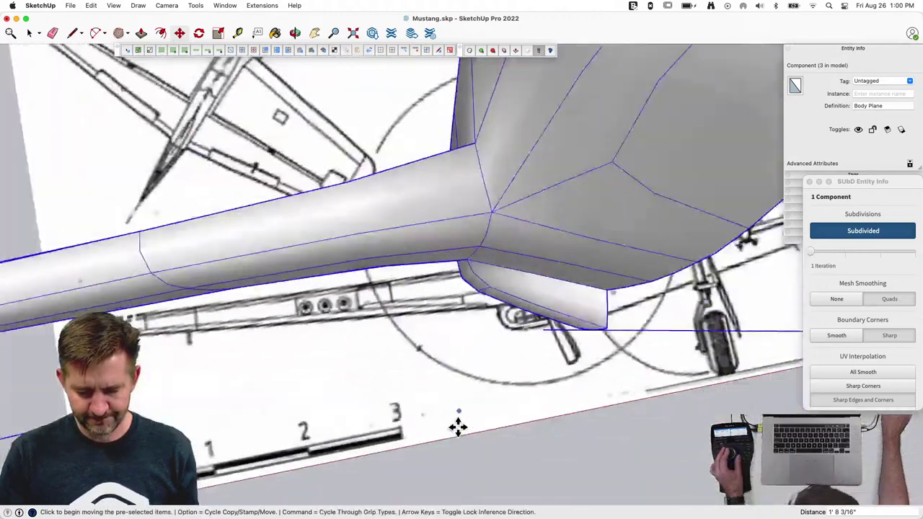
Step: Switch the camera to parallel projection and the standard Top view
{"action": "scroll", "coordinate": [458, 426], "scroll_direction": "down", "scroll_amount": 10}
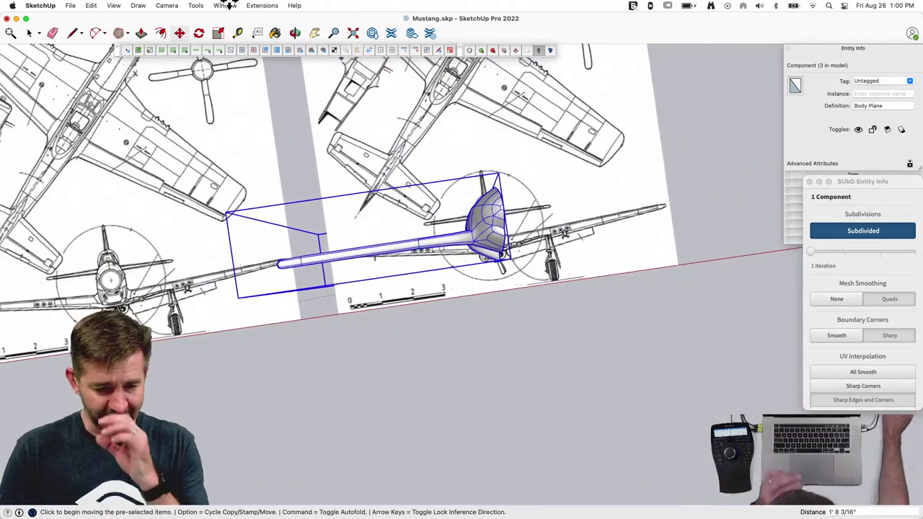
{"action": "left_click", "coordinate": [166, 5]}
{"action": "left_click", "coordinate": [181, 58]}
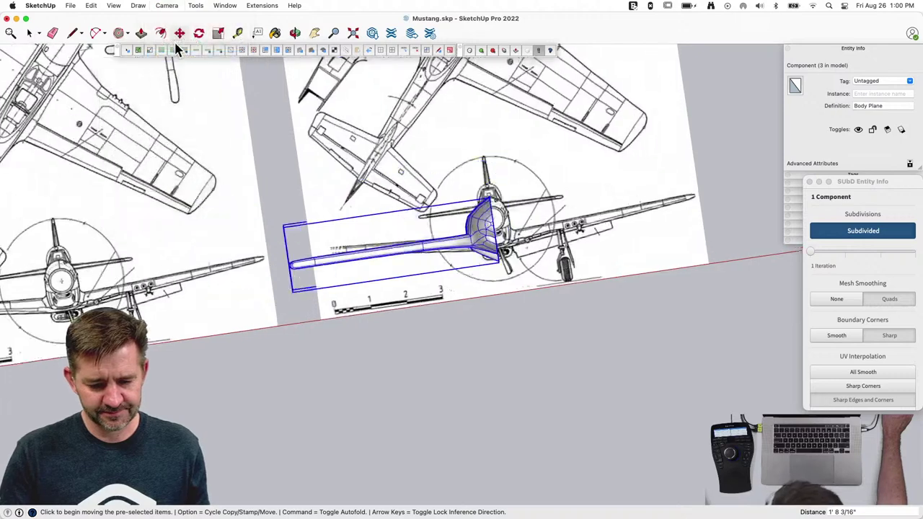
{"action": "left_click", "coordinate": [164, 6]}
{"action": "mouse_move", "coordinate": [173, 41]}
{"action": "left_click", "coordinate": [263, 42]}
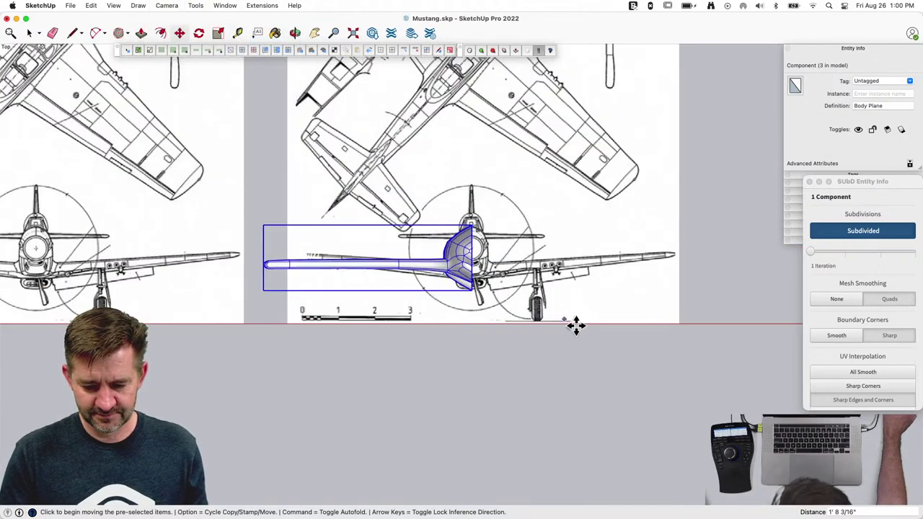
Step: Move the component down about 10 5/16" and back up about 7 1/2" to align its fuselage with the front-view drawing
{"action": "key", "text": "m"}
{"action": "left_click", "coordinate": [526, 204]}
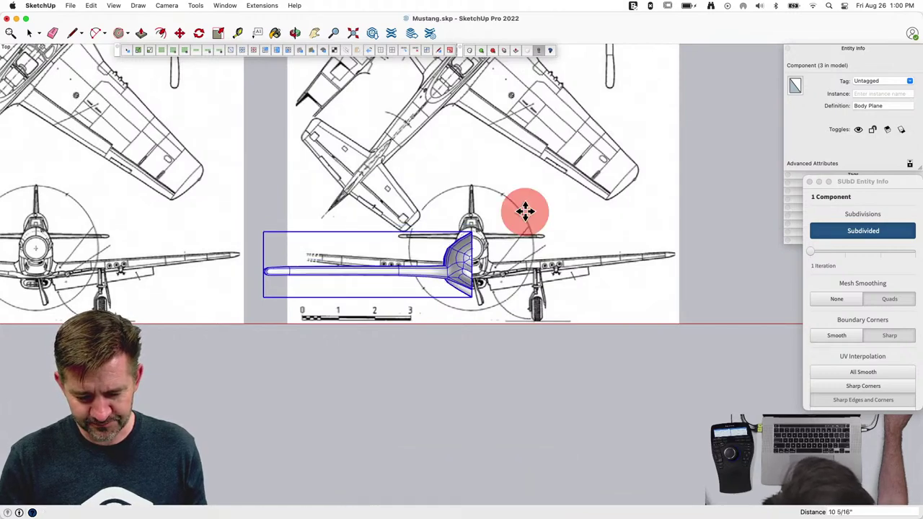
{"action": "scroll", "coordinate": [511, 296], "scroll_direction": "up", "scroll_amount": 5}
{"action": "scroll", "coordinate": [513, 297], "scroll_direction": "down", "scroll_amount": 3}
{"action": "scroll", "coordinate": [472, 233], "scroll_direction": "up", "scroll_amount": 2}
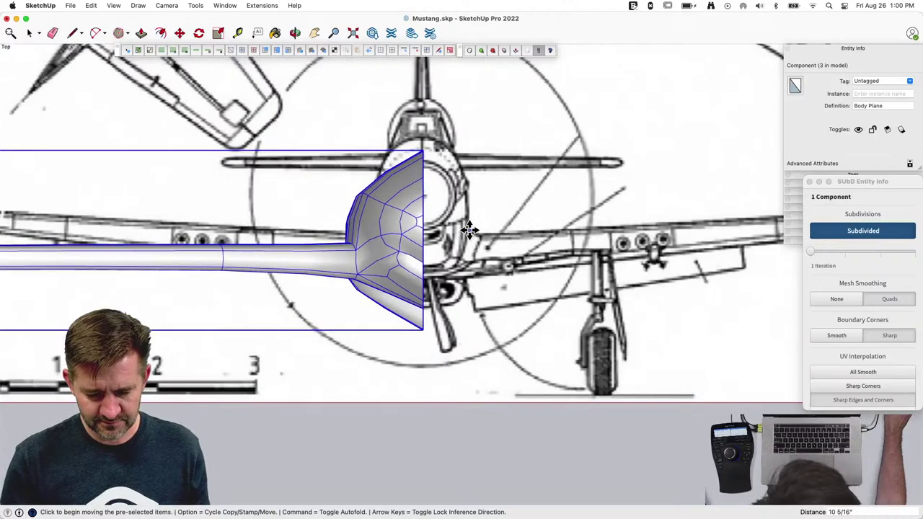
{"action": "key", "text": "m"}
{"action": "left_click", "coordinate": [511, 371]}
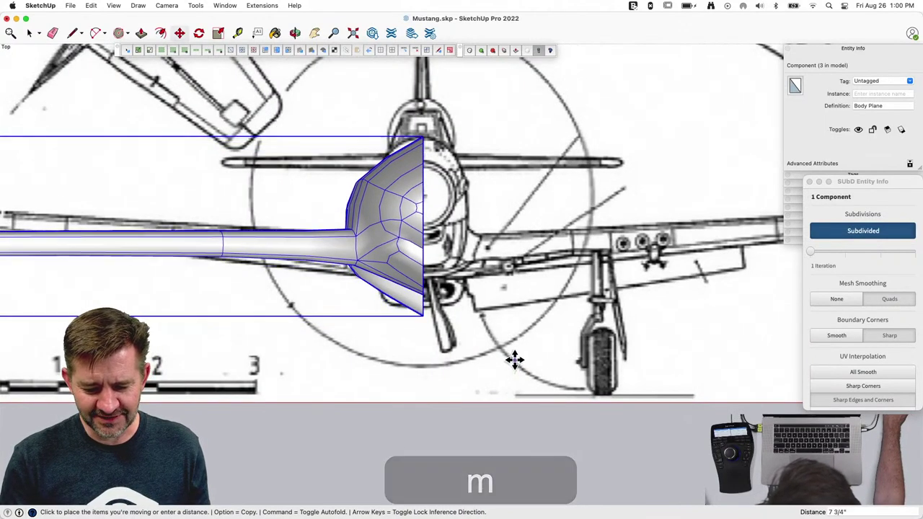
{"action": "left_click", "coordinate": [516, 363]}
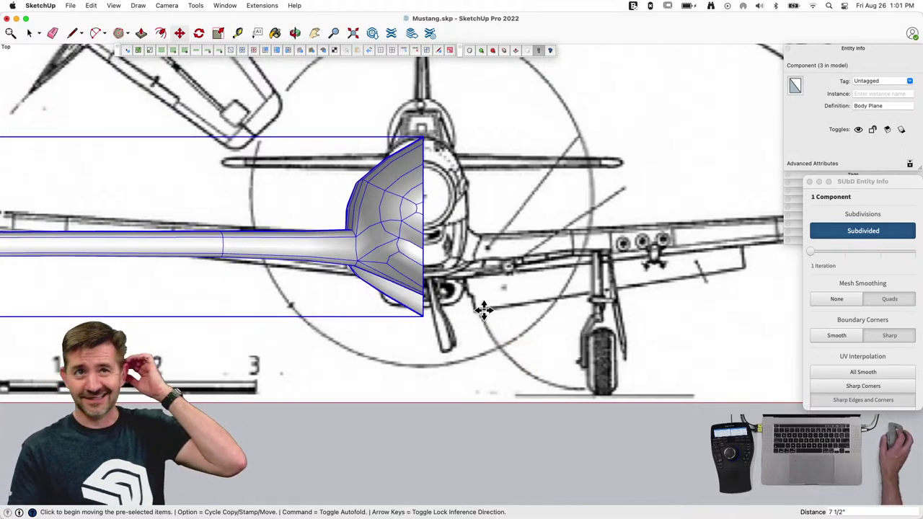
Step: Turn off the component's subdivision to work on its control mesh
{"action": "key", "text": "space"}
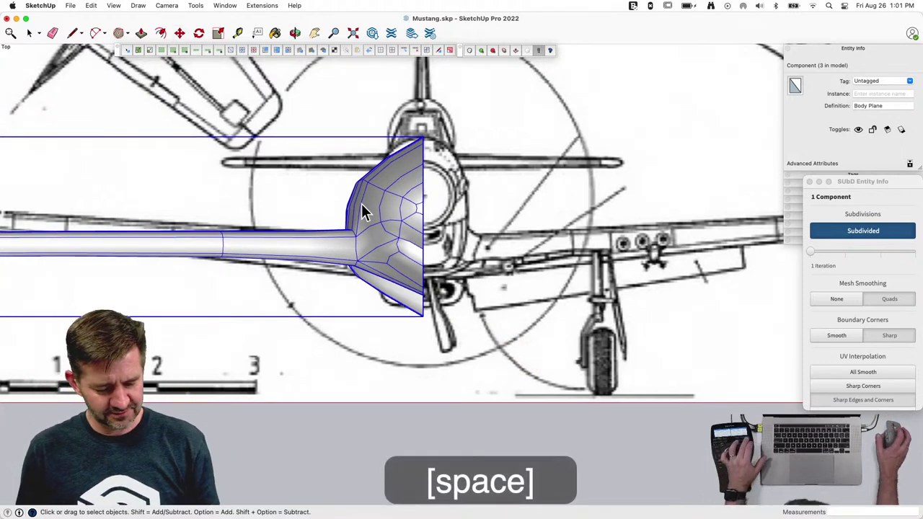
{"action": "key", "text": "u"}
{"action": "scroll", "coordinate": [488, 289], "scroll_direction": "down", "scroll_amount": 3}
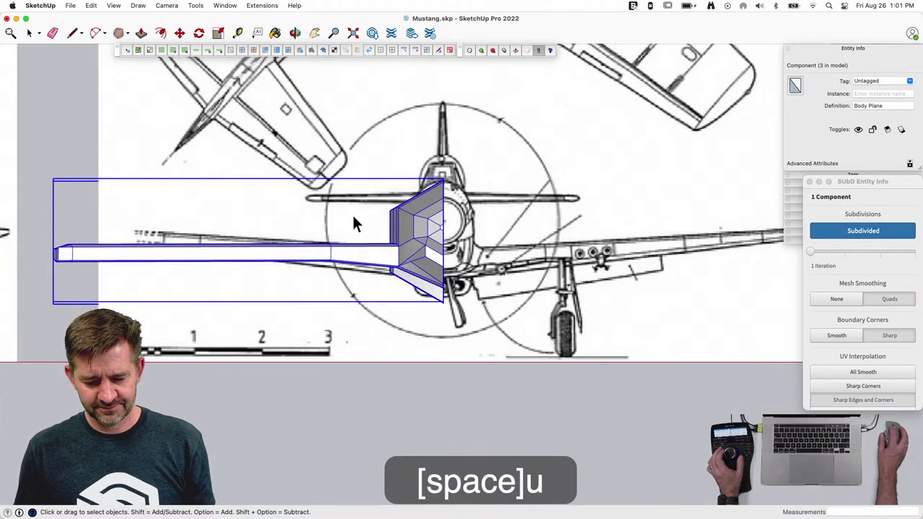
Step: Inside the component, select the outer wing and use Vertex Tools to rotate it to the blueprint's dihedral and raise it onto the drawn wing
{"action": "left_click", "coordinate": [245, 216]}
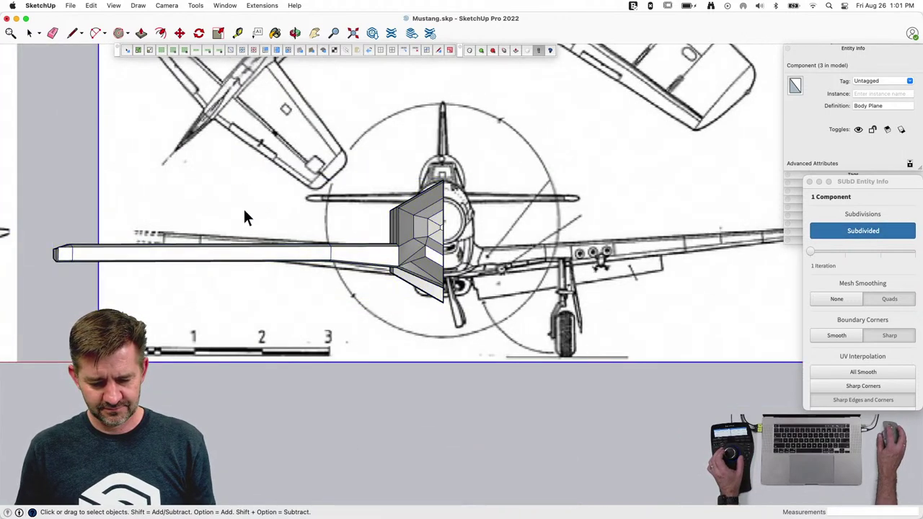
{"action": "left_click_drag", "start_coordinate": [258, 205], "coordinate": [19, 322]}
{"action": "double_click", "coordinate": [203, 249]}
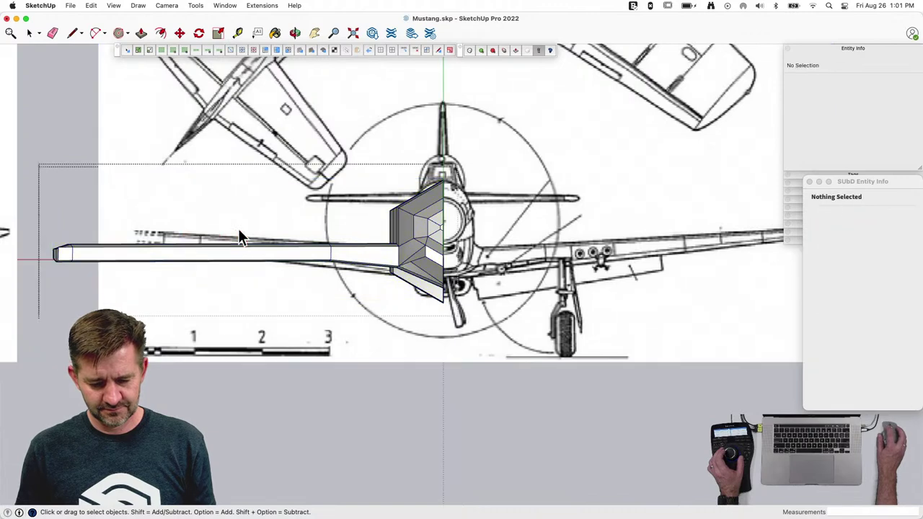
{"action": "left_click_drag", "start_coordinate": [240, 238], "coordinate": [10, 298]}
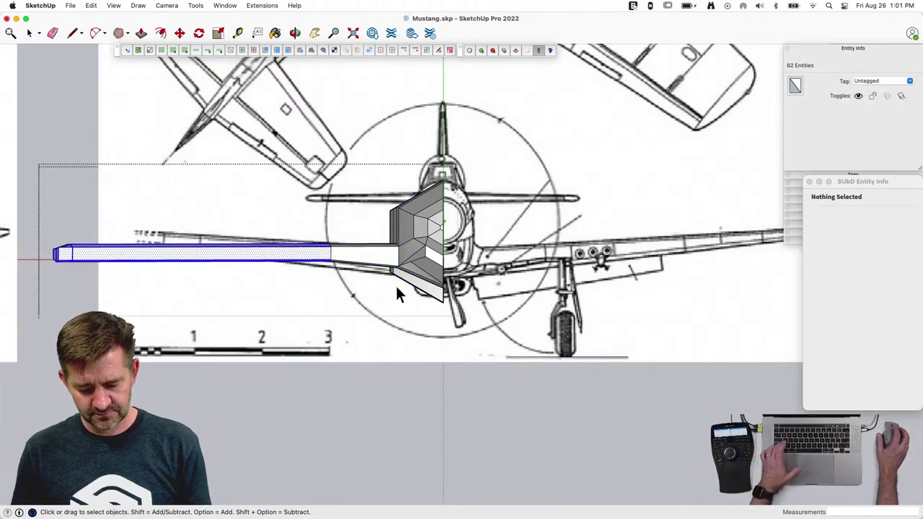
{"action": "key", "text": "v"}
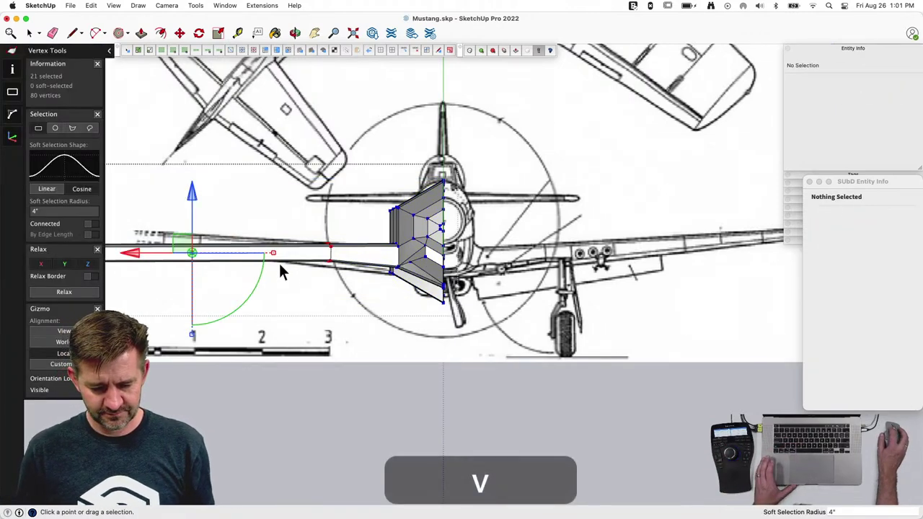
{"action": "left_click_drag", "start_coordinate": [252, 302], "coordinate": [251, 299]}
{"action": "key", "text": "m"}
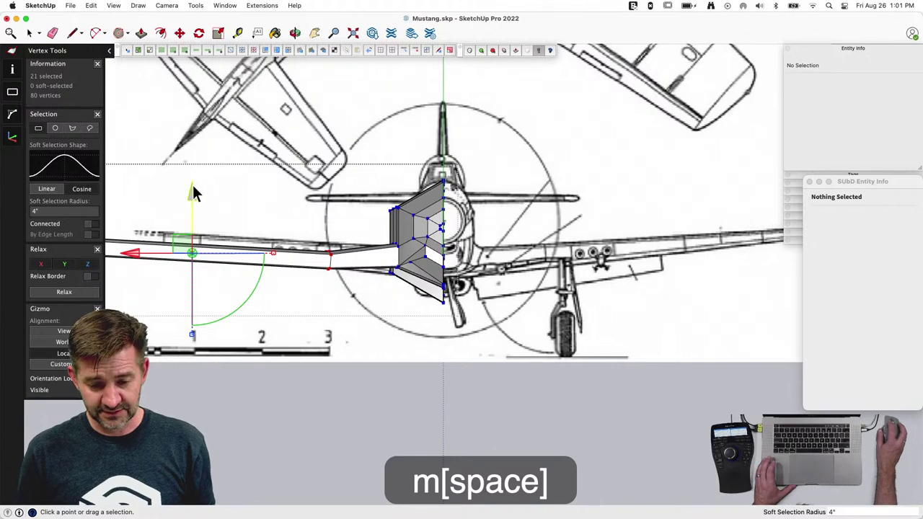
{"action": "left_click_drag", "start_coordinate": [193, 185], "coordinate": [193, 181]}
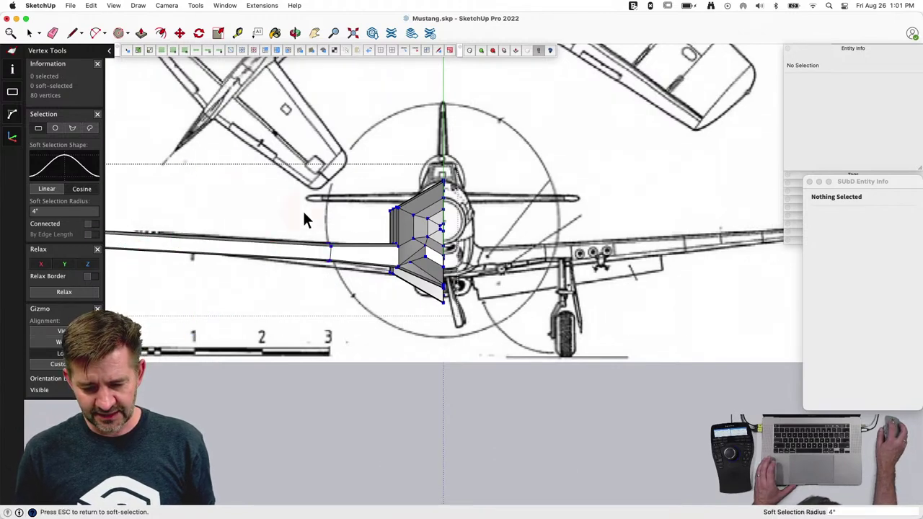
{"action": "left_click", "coordinate": [336, 276]}
{"action": "key", "text": "space"}
{"action": "left_click", "coordinate": [336, 277]}
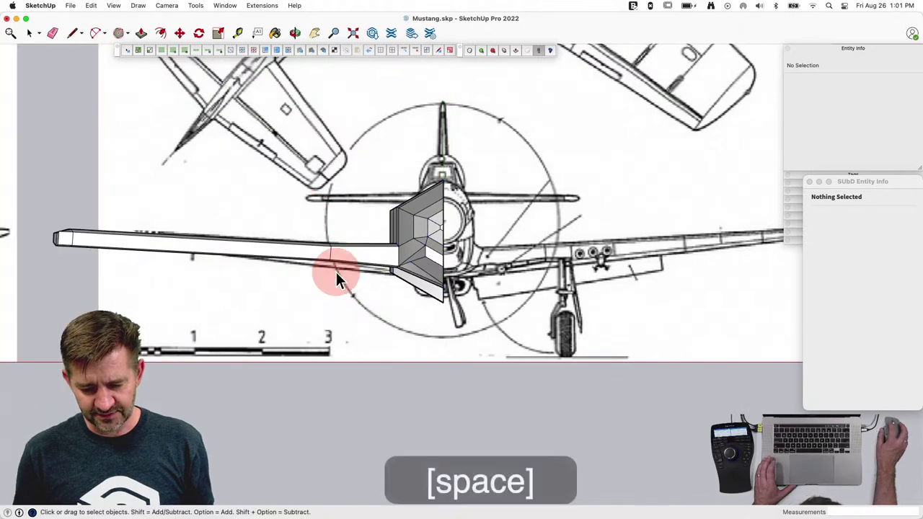
Step: Scale the vertices of the inner wing edge loop vertically by about 1.66 and lower them about 1 3/16"
{"action": "double_click", "coordinate": [357, 259]}
{"action": "left_click_drag", "start_coordinate": [308, 217], "coordinate": [360, 326]}
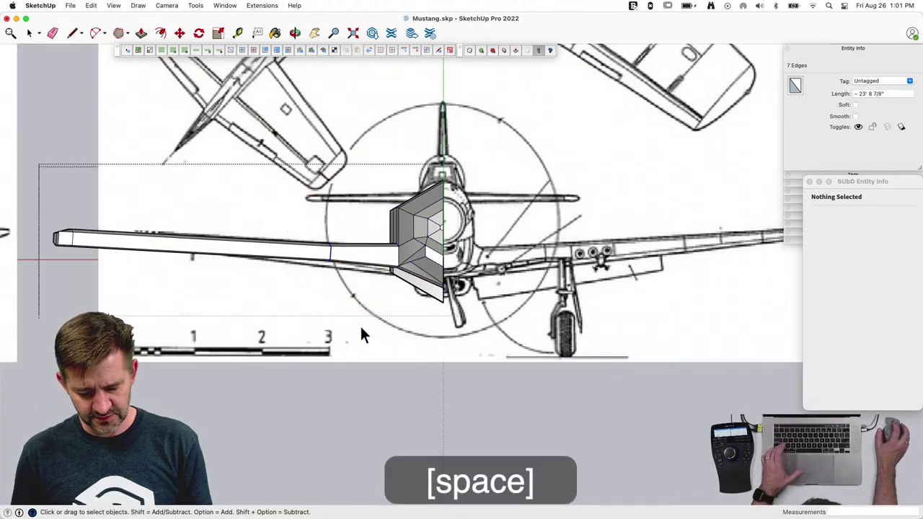
{"action": "key", "text": "v"}
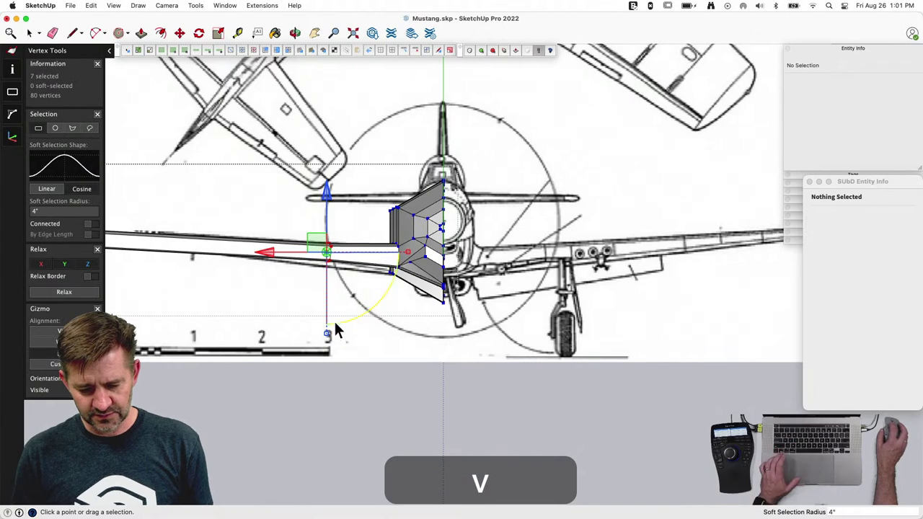
{"action": "left_click_drag", "start_coordinate": [326, 344], "coordinate": [322, 426]}
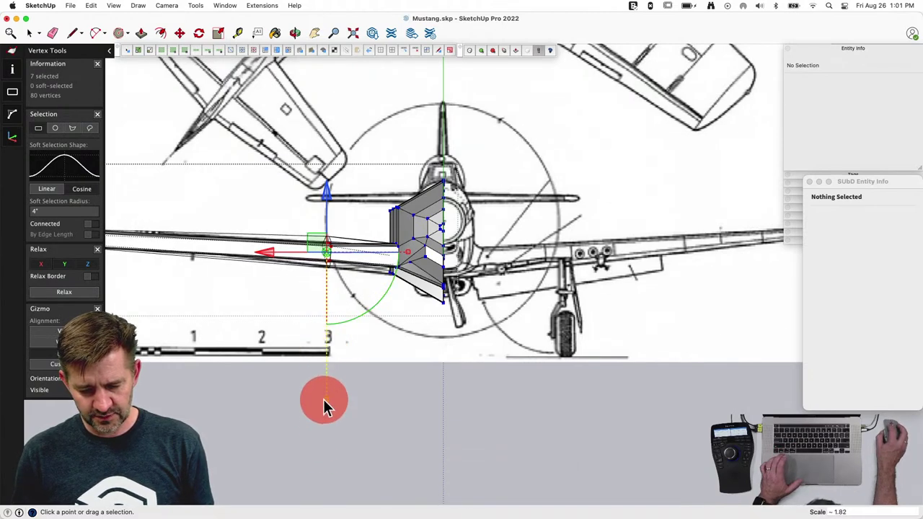
{"action": "left_click_drag", "start_coordinate": [323, 395], "coordinate": [322, 388]}
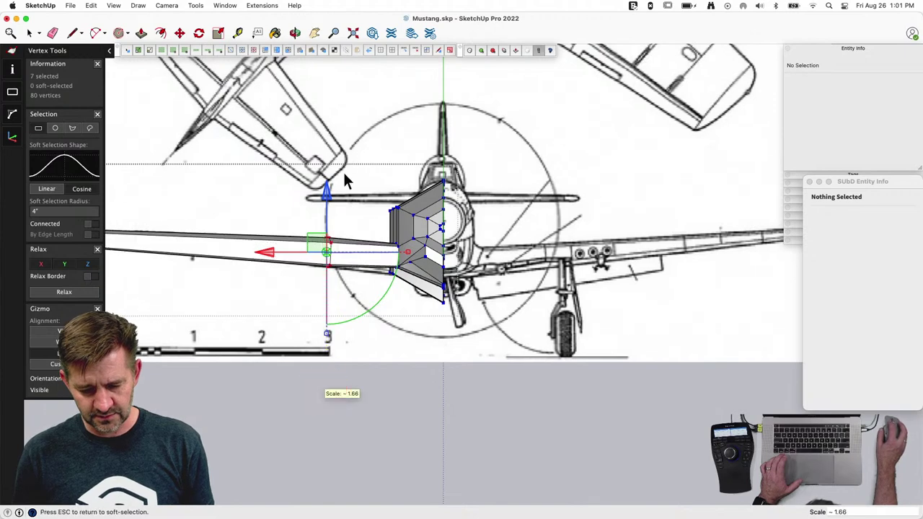
{"action": "mouse_move", "coordinate": [324, 195]}
{"action": "left_mouse_down"}
{"action": "mouse_move", "coordinate": [326, 202]}
{"action": "mouse_move", "coordinate": [327, 193]}
{"action": "left_mouse_up"}
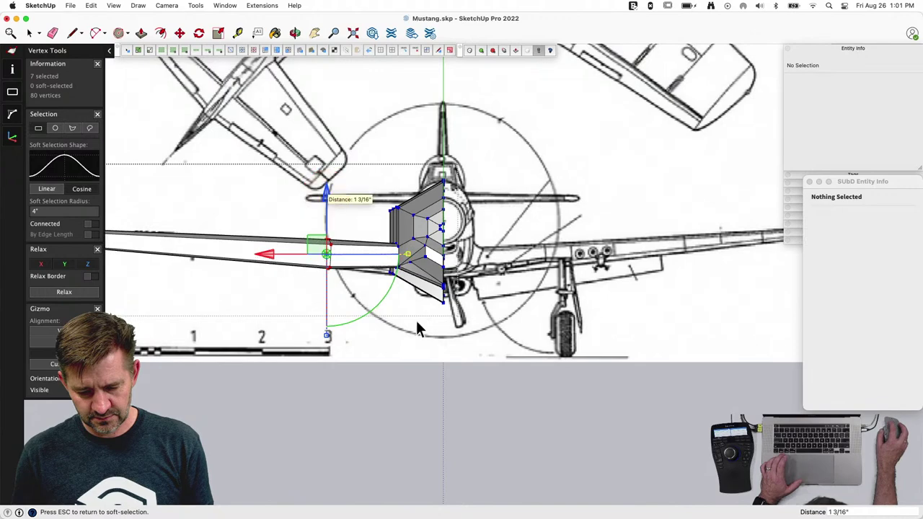
Step: Select the lower wing-root vertices beside the fuselage and move them down to the underside of the drawn wing
{"action": "scroll", "coordinate": [421, 280], "scroll_direction": "up", "scroll_amount": 3}
{"action": "scroll", "coordinate": [328, 351], "scroll_direction": "down", "scroll_amount": 5}
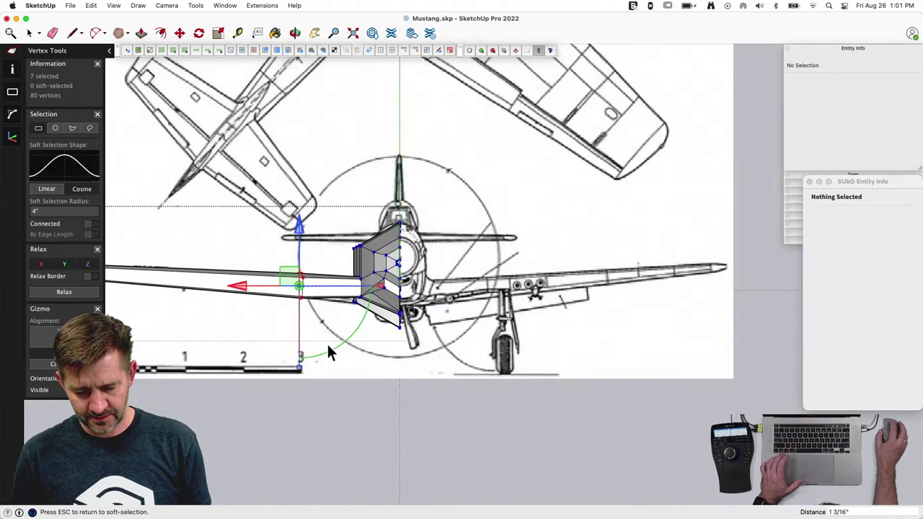
{"action": "scroll", "coordinate": [317, 344], "scroll_direction": "up", "scroll_amount": 3}
{"action": "scroll", "coordinate": [356, 351], "scroll_direction": "up", "scroll_amount": 5}
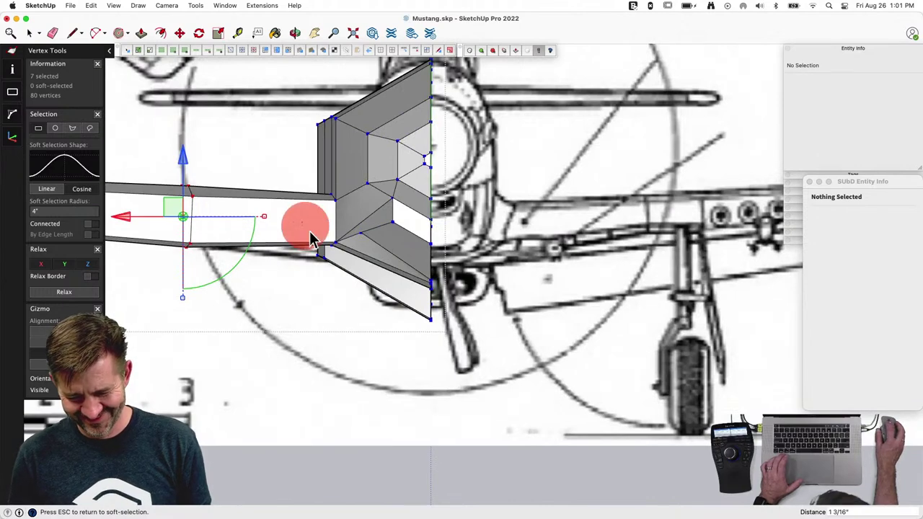
{"action": "left_click_drag", "start_coordinate": [354, 286], "coordinate": [354, 291]}
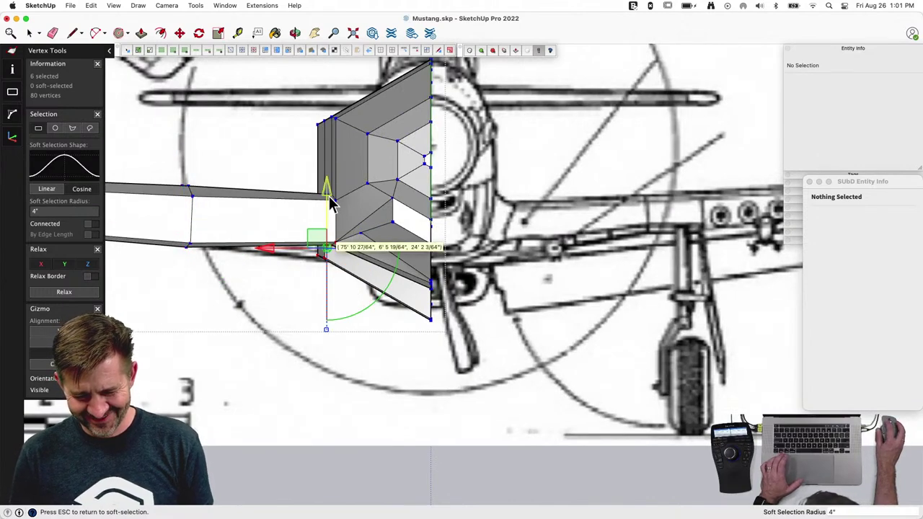
{"action": "mouse_move", "coordinate": [330, 204]}
{"action": "left_mouse_down"}
{"action": "mouse_move", "coordinate": [333, 220]}
{"action": "mouse_move", "coordinate": [330, 210]}
{"action": "left_mouse_up"}
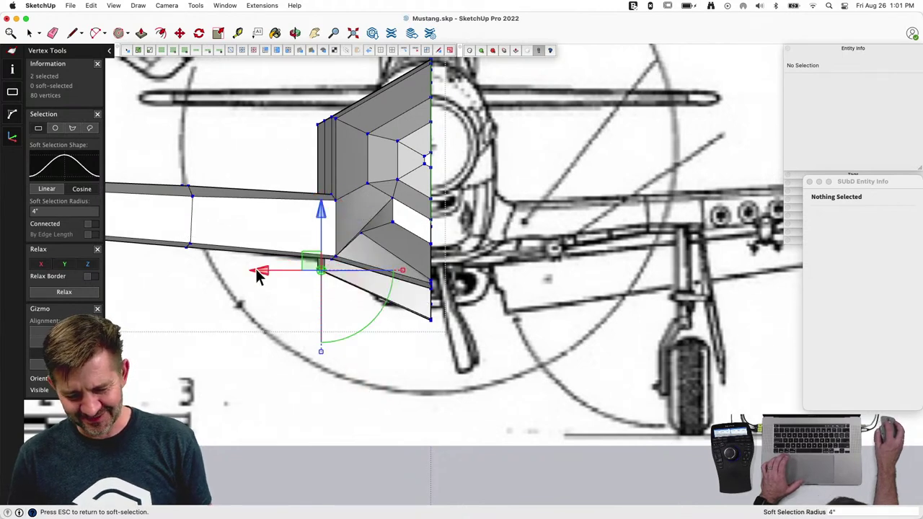
Step: Move the two lower wing-root vertices inward toward the fuselage and down about 9 1/4", forming the narrower belly below the wing
{"action": "left_click_drag", "start_coordinate": [255, 268], "coordinate": [345, 222]}
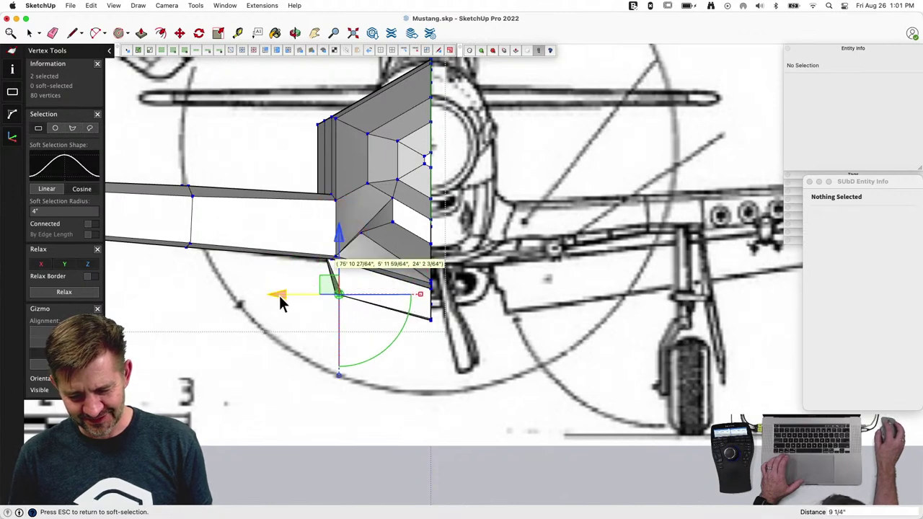
{"action": "left_click_drag", "start_coordinate": [280, 295], "coordinate": [304, 300]}
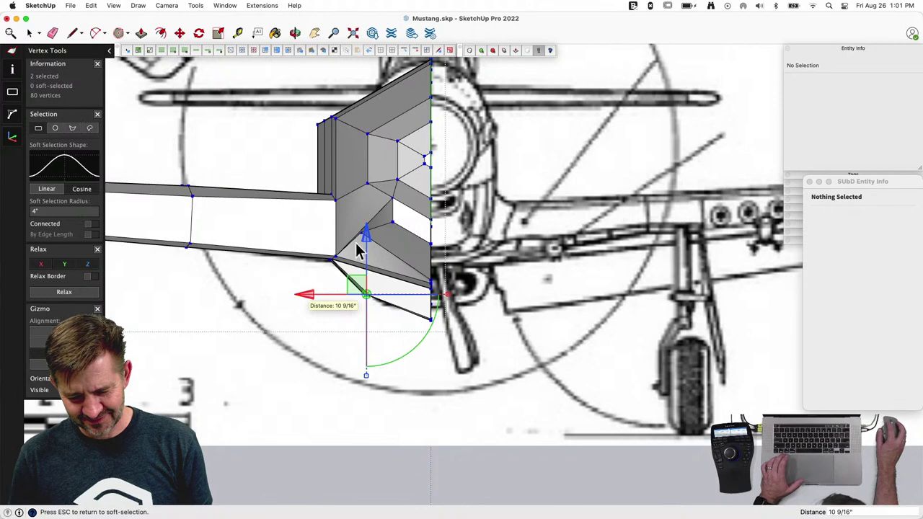
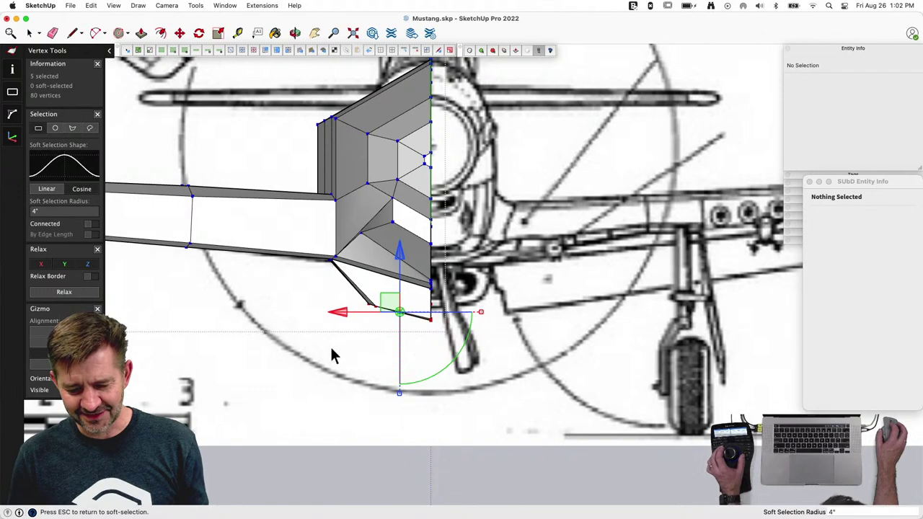
{"action": "scroll", "coordinate": [338, 340], "scroll_direction": "down", "scroll_amount": 3}
{"action": "scroll", "coordinate": [378, 337], "scroll_direction": "up", "scroll_amount": 5}
{"action": "scroll", "coordinate": [434, 333], "scroll_direction": "down", "scroll_amount": 3}
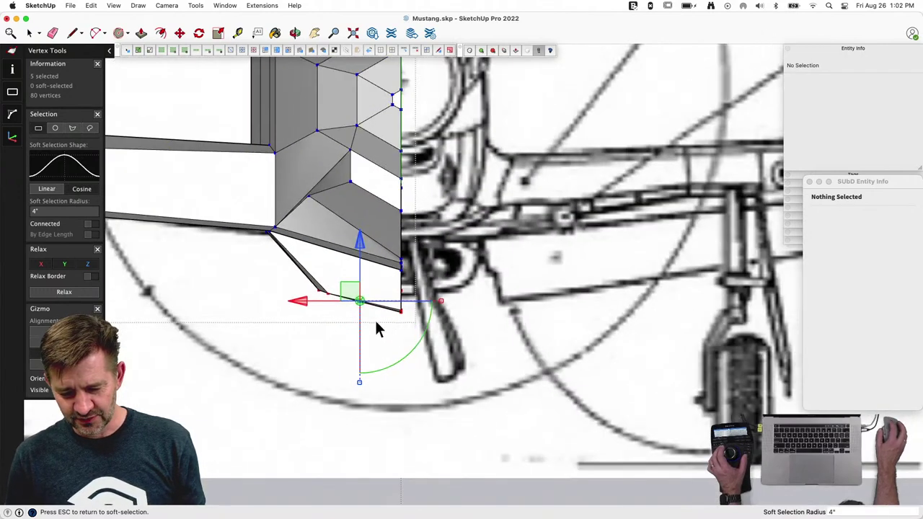
{"action": "left_click", "coordinate": [374, 320]}
Step: Move the two lower side vertices of the fuselage just behind the wing inward, the forward one by about 2 9/16"
{"action": "middle_click_drag", "start_coordinate": [345, 317], "coordinate": [365, 204]}
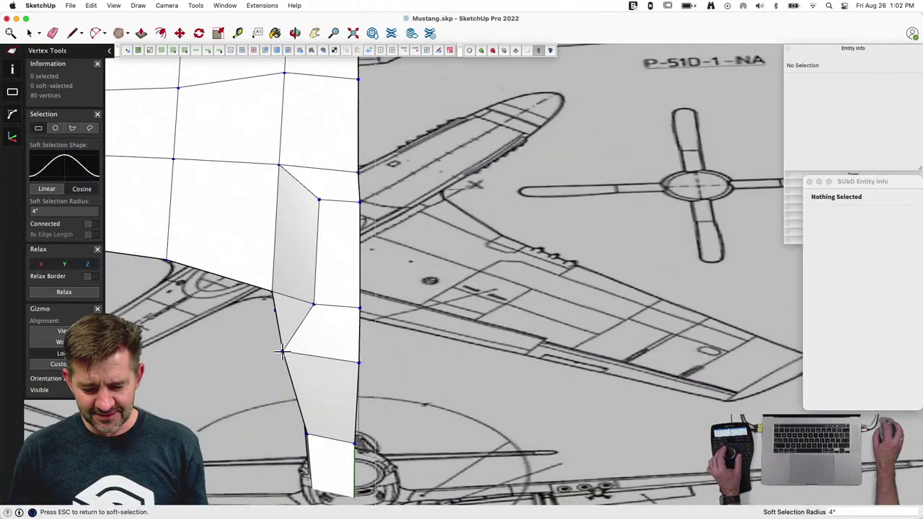
{"action": "left_click", "coordinate": [281, 352]}
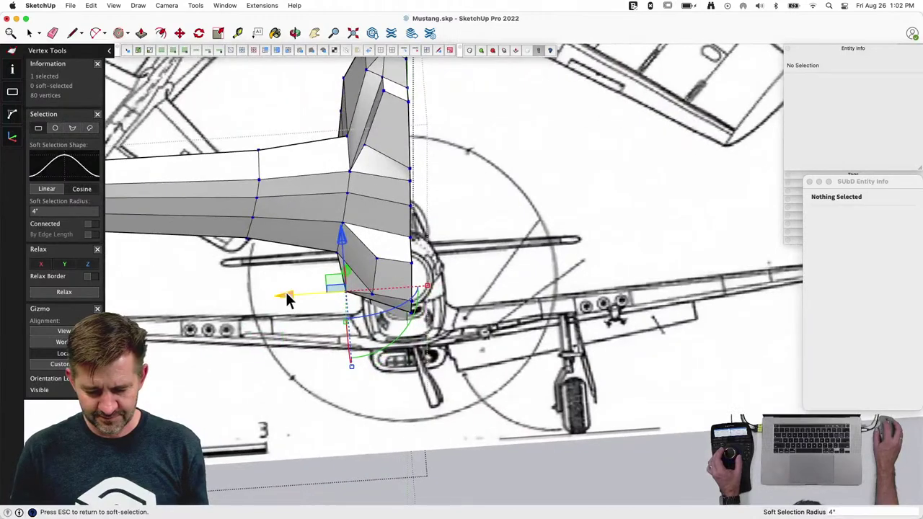
{"action": "left_click_drag", "start_coordinate": [285, 291], "coordinate": [301, 302]}
{"action": "left_click", "coordinate": [300, 387]}
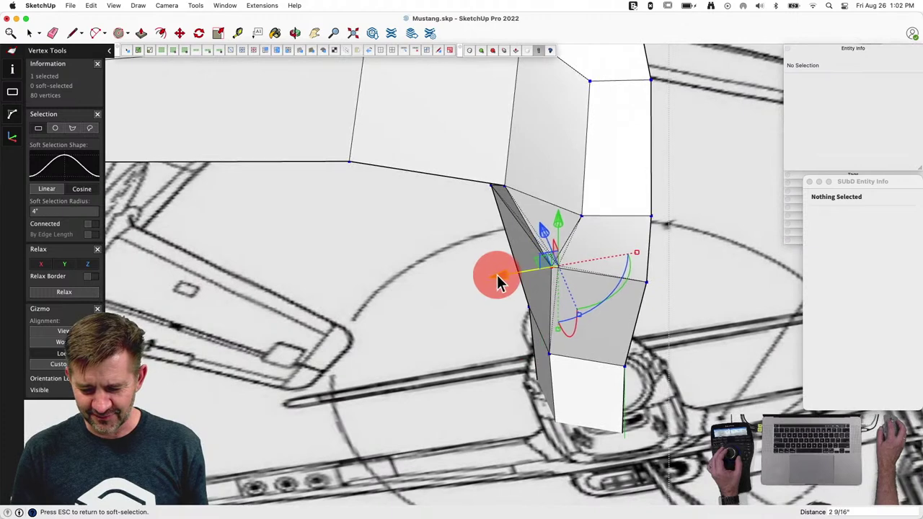
{"action": "left_click_drag", "start_coordinate": [497, 281], "coordinate": [503, 283]}
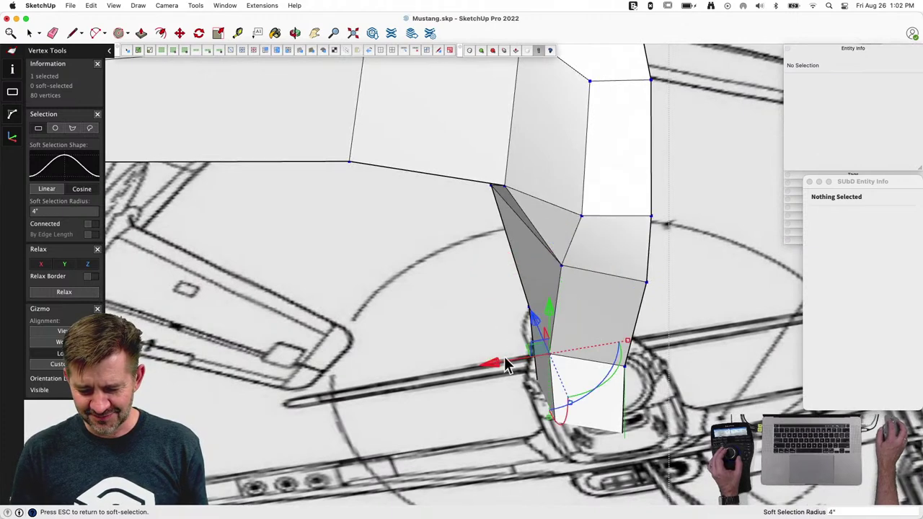
{"action": "mouse_move", "coordinate": [496, 361]}
{"action": "left_mouse_down"}
{"action": "mouse_move", "coordinate": [516, 360]}
{"action": "mouse_move", "coordinate": [507, 355]}
{"action": "left_mouse_up"}
Step: Move the next two lower side vertices toward the tail inward, the forward one by about 2 7/16", and clear the selection
{"action": "key", "text": "space"}
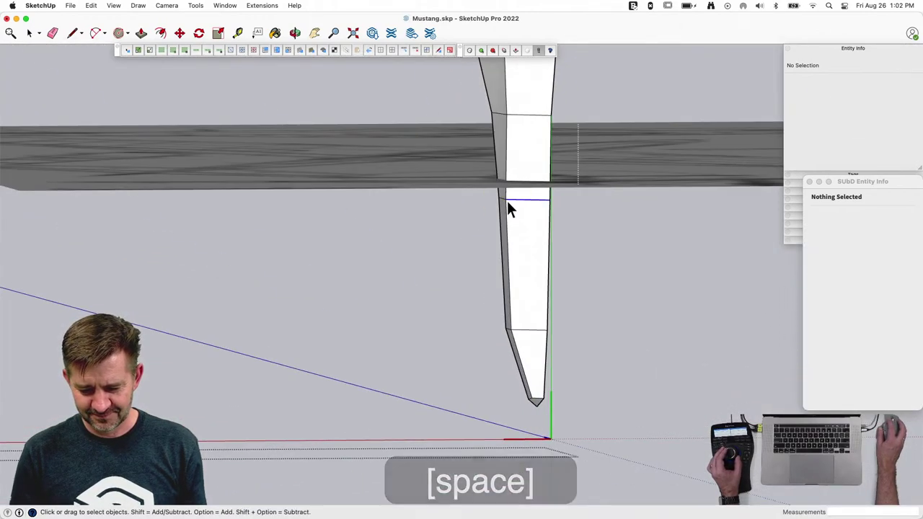
{"action": "left_click", "coordinate": [505, 200]}
{"action": "left_click", "coordinate": [432, 250]}
{"action": "key", "text": "v"}
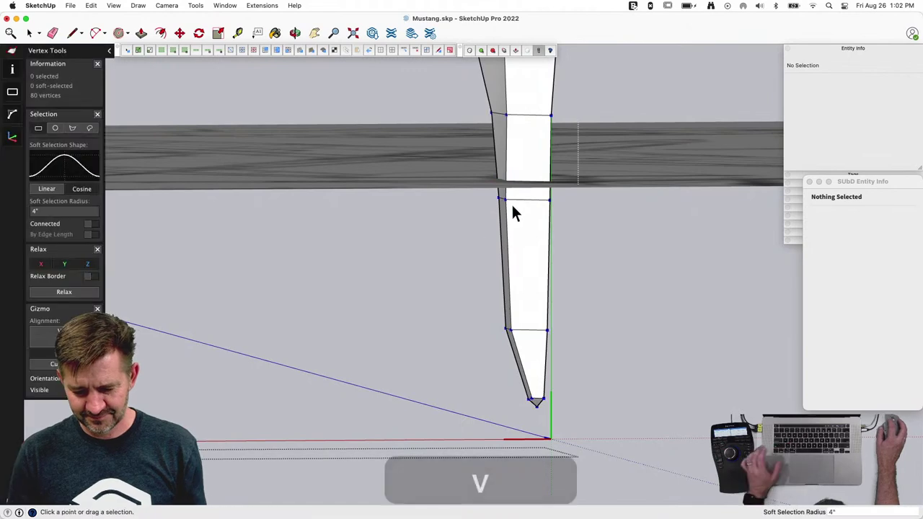
{"action": "left_click", "coordinate": [456, 201]}
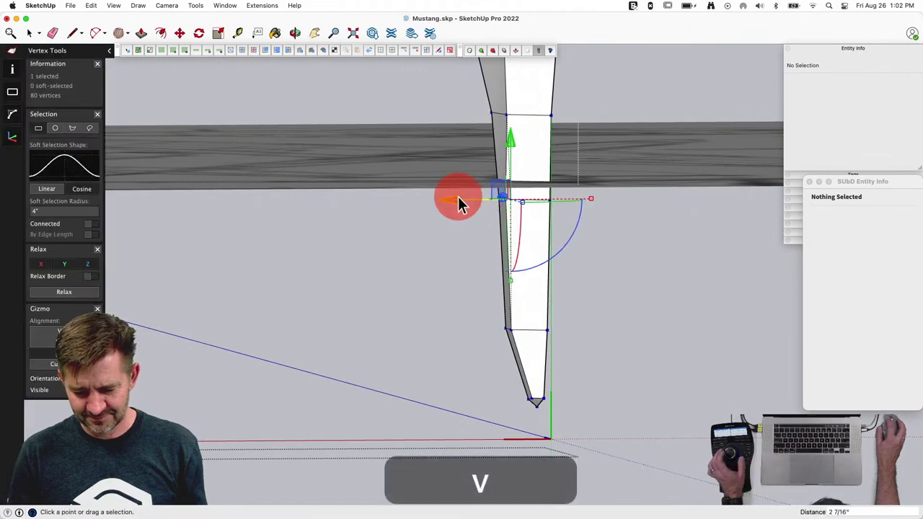
{"action": "left_click", "coordinate": [510, 332]}
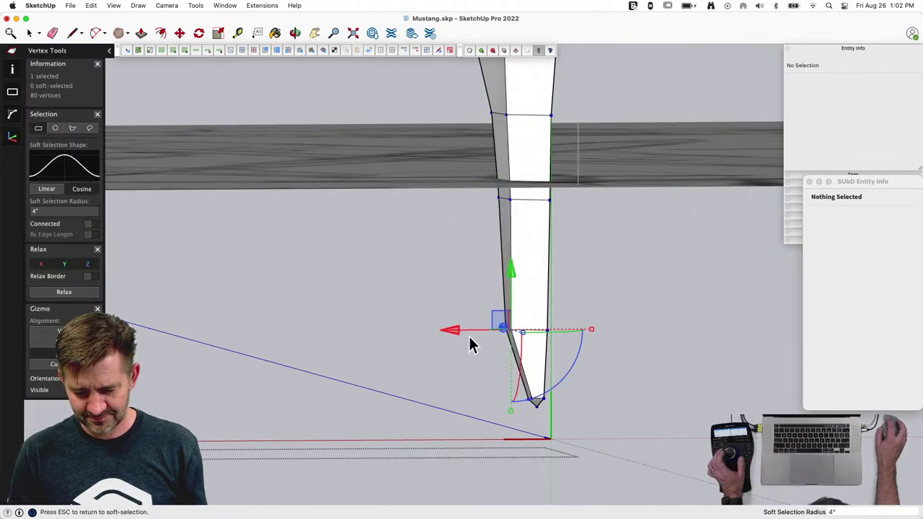
{"action": "left_click", "coordinate": [697, 413]}
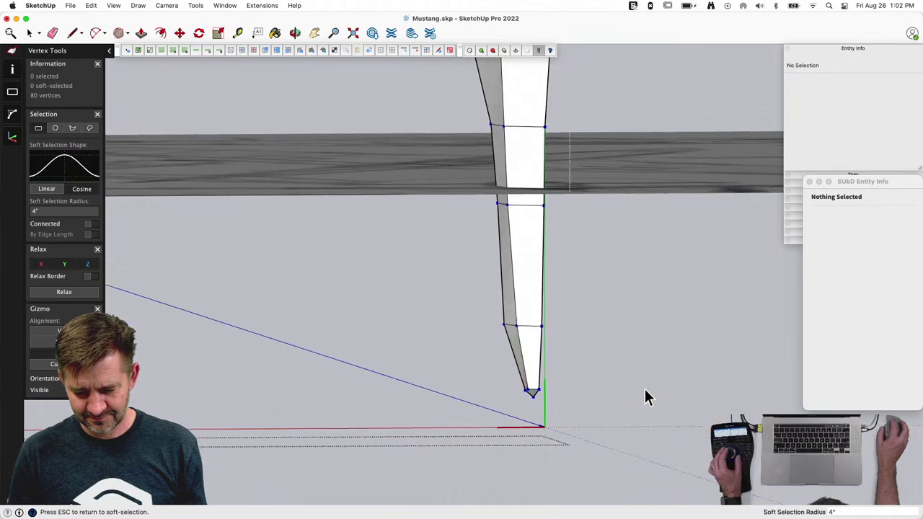
Step: Leave the component and turn its subdivision on to check the smoothed half-model against the blueprints
{"action": "key", "text": "space"}
{"action": "left_click", "coordinate": [484, 350]}
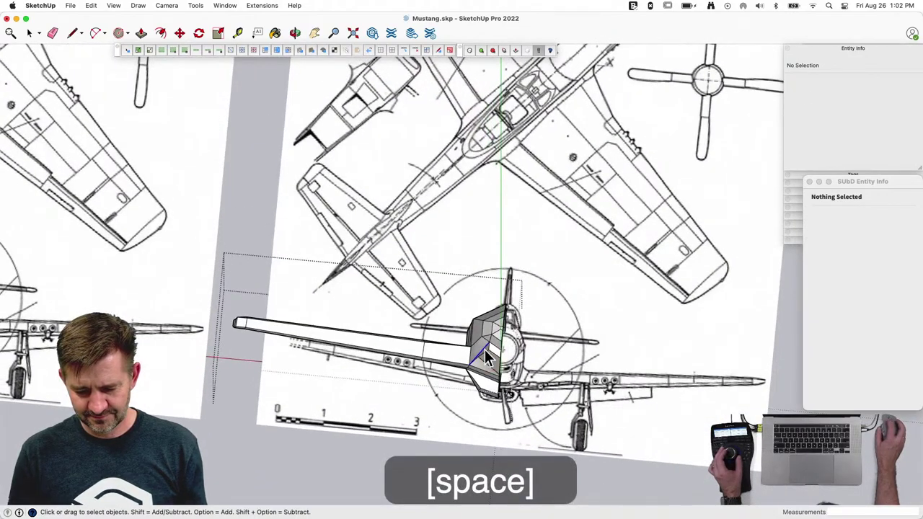
{"action": "key", "text": "u"}
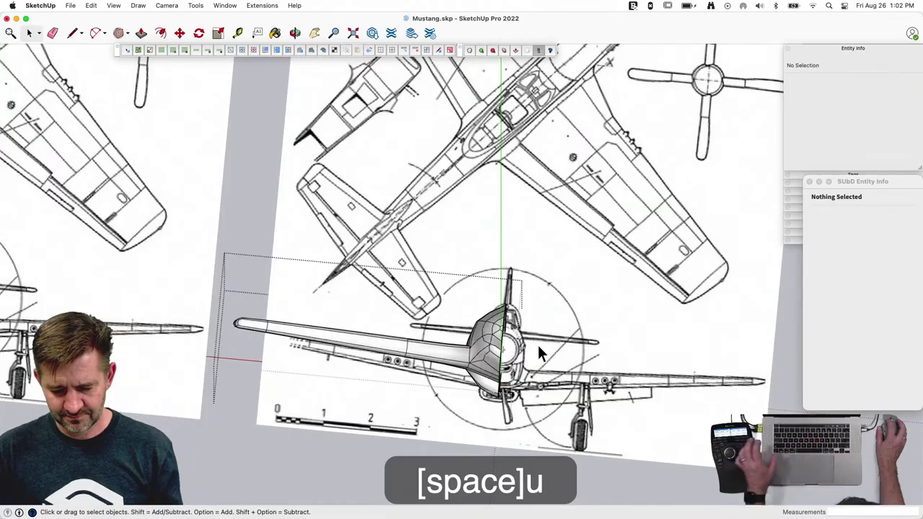
{"action": "key", "text": "space"}
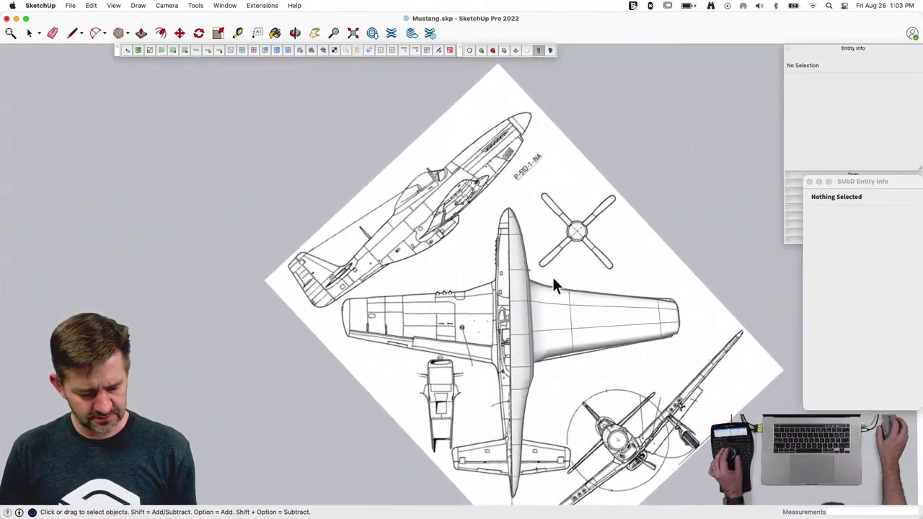
{"action": "key", "text": "t"}
{"action": "key", "text": "u"}
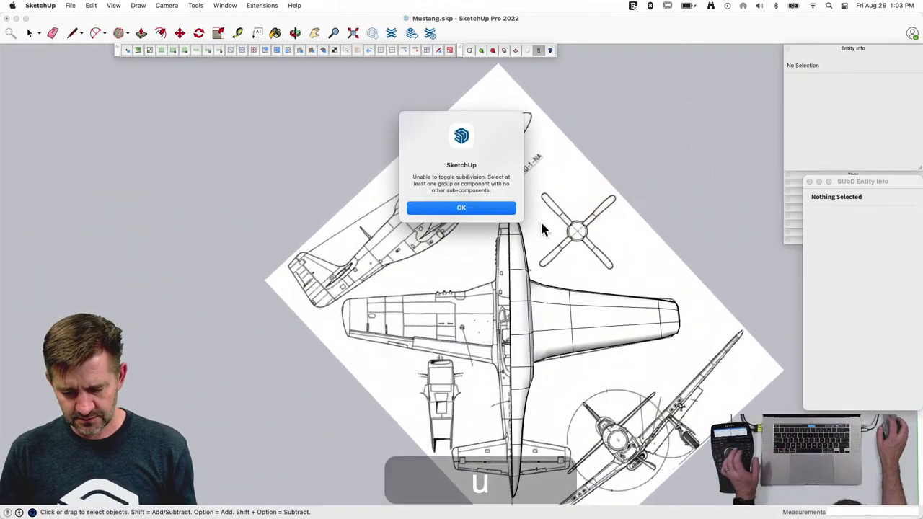
{"action": "left_click", "coordinate": [467, 210]}
Step: Display the model in X-ray and turn off the half-model's subdivision
{"action": "key", "text": "x"}
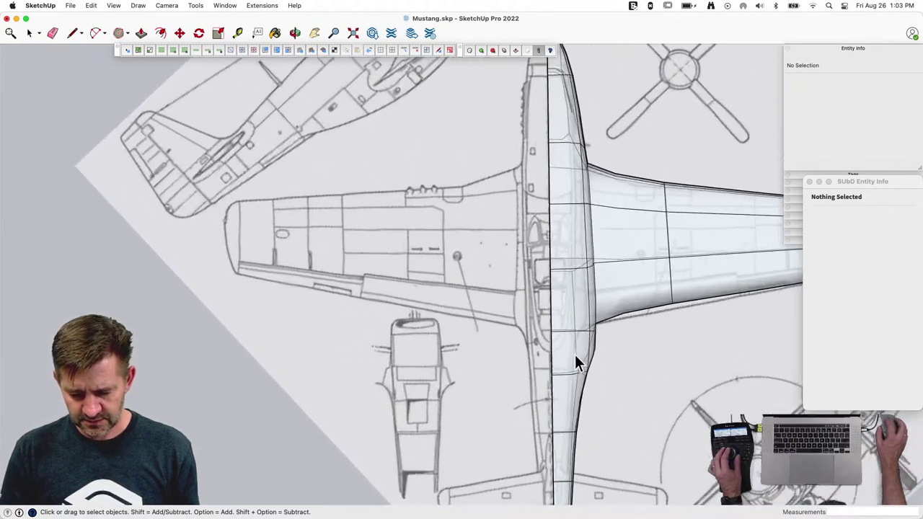
{"action": "left_click", "coordinate": [697, 393]}
{"action": "key", "text": "space"}
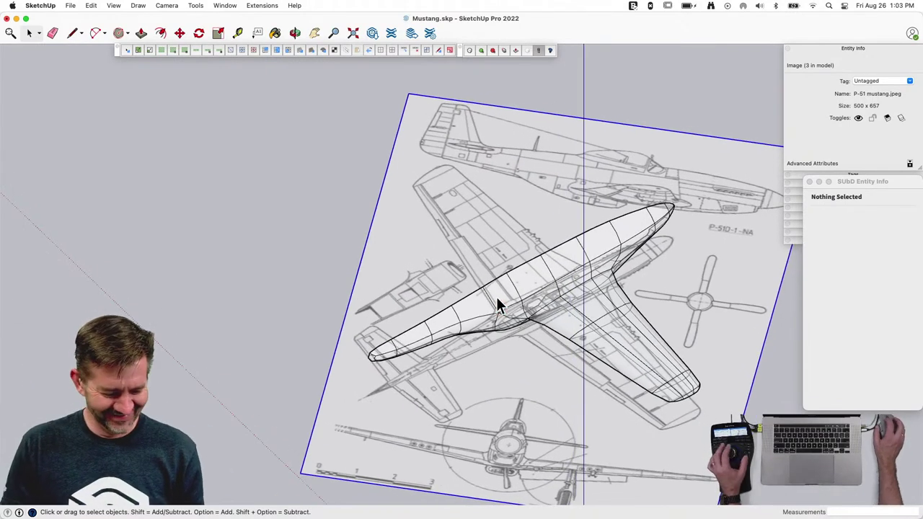
{"action": "left_click", "coordinate": [497, 302]}
{"action": "key", "text": "u"}
{"action": "left_click", "coordinate": [489, 402]}
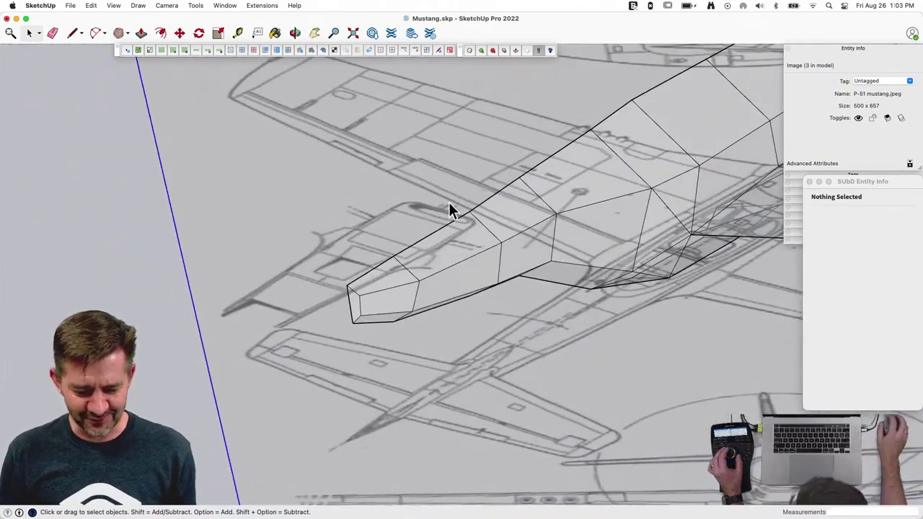
Step: Switch the camera to Perspective, zoom to the model's extents and turn off X-ray
{"action": "left_click", "coordinate": [167, 7]}
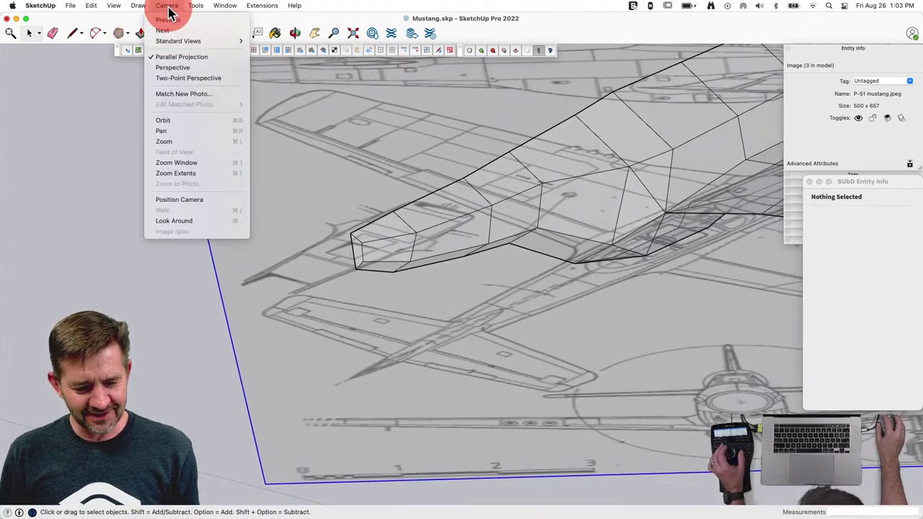
{"action": "left_click", "coordinate": [180, 68]}
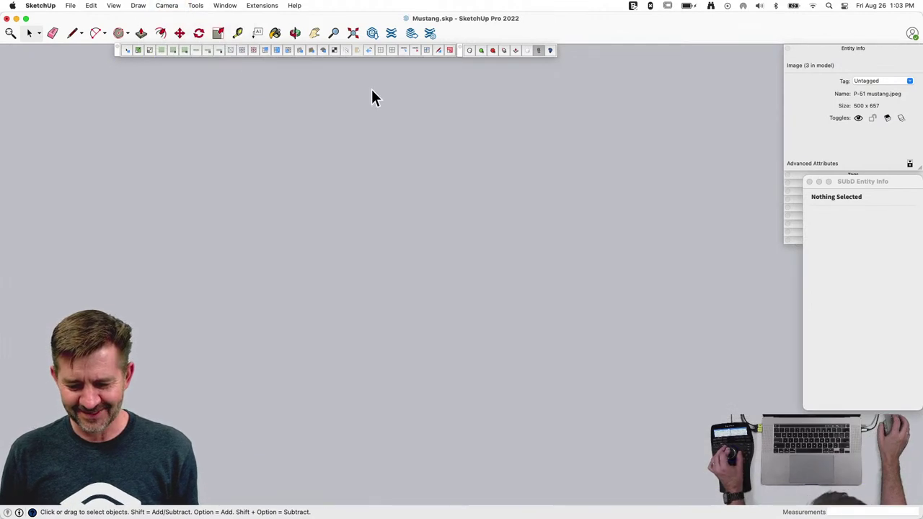
{"action": "left_click", "coordinate": [351, 33]}
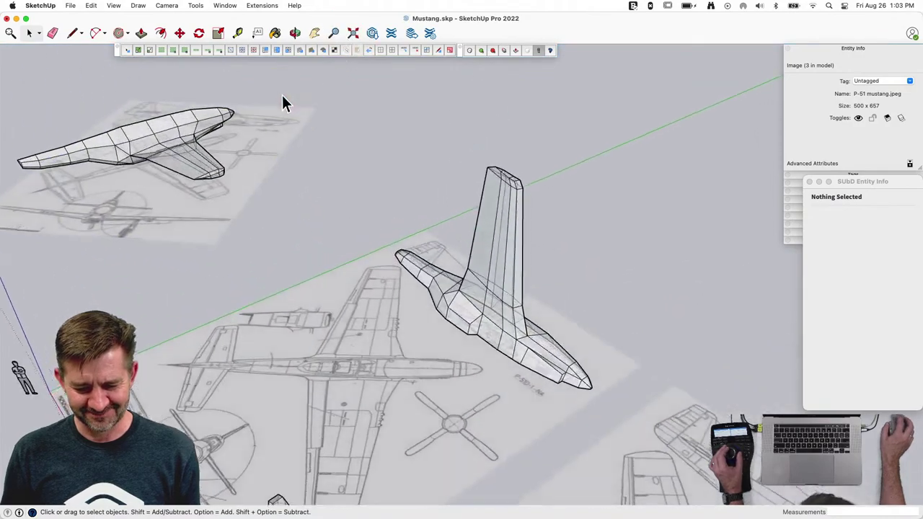
{"action": "left_click", "coordinate": [282, 95]}
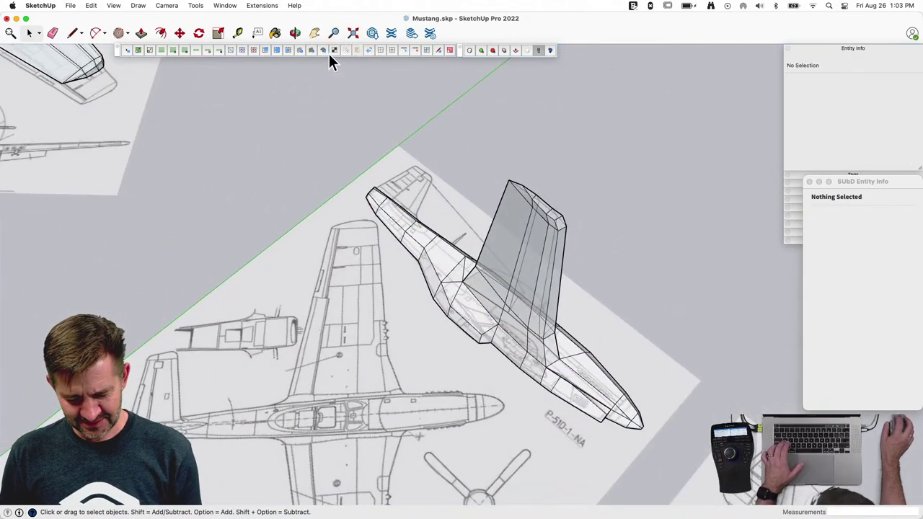
{"action": "key", "text": "x"}
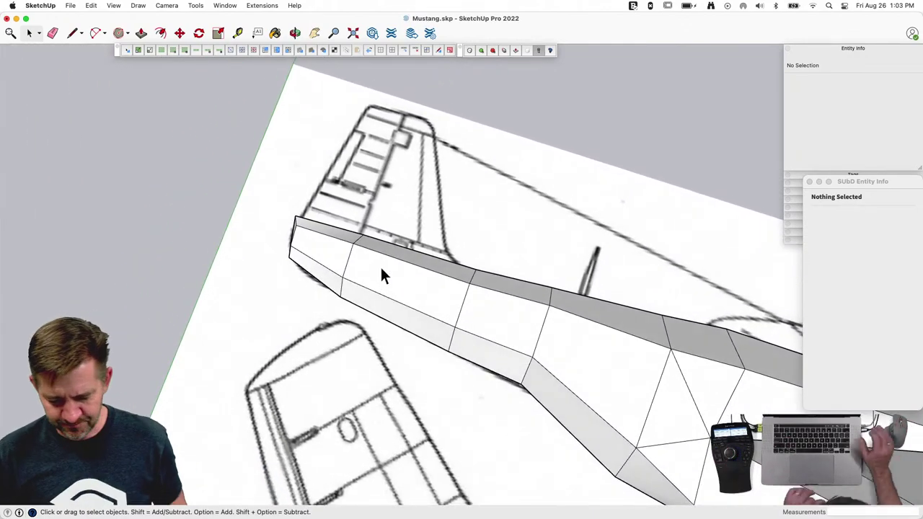
{"action": "key", "text": "u"}
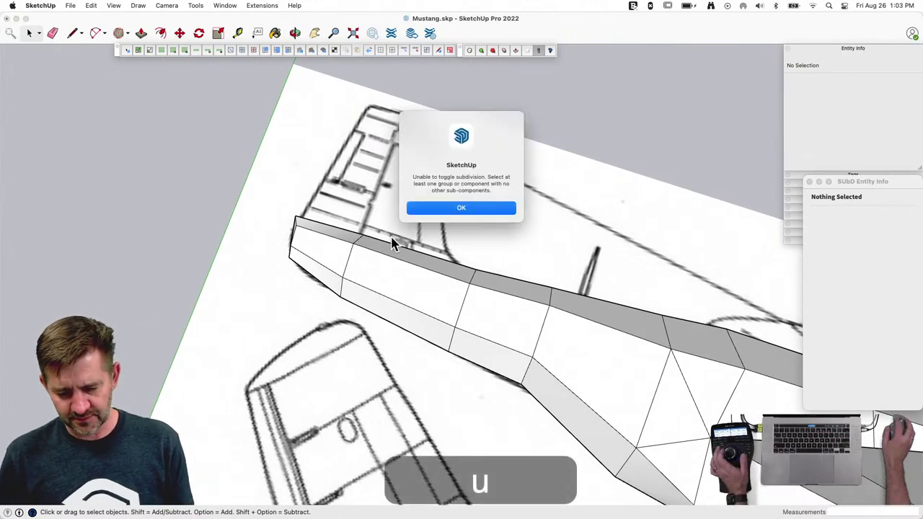
{"action": "left_click", "coordinate": [435, 208]}
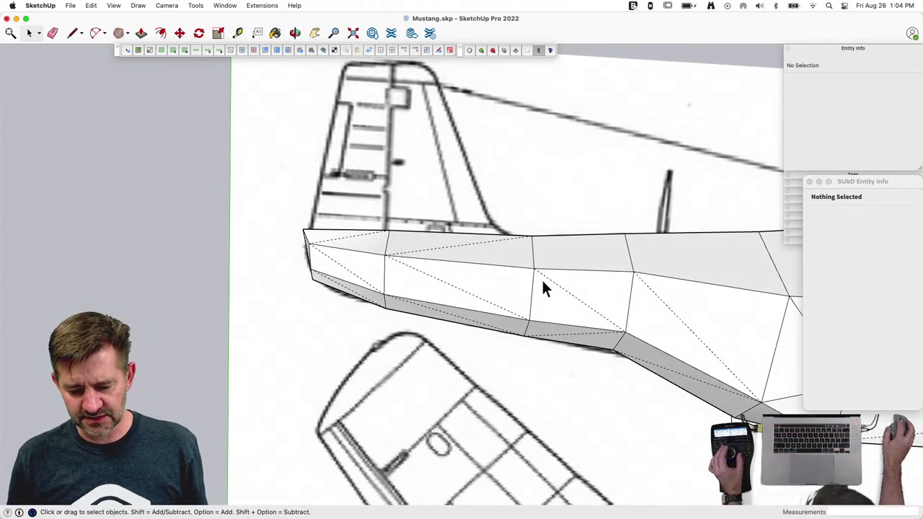
Step: Hide the hidden geometry, then open the component and select the six edges bordering the two rearmost side faces of the fuselage
{"action": "key", "text": "h"}
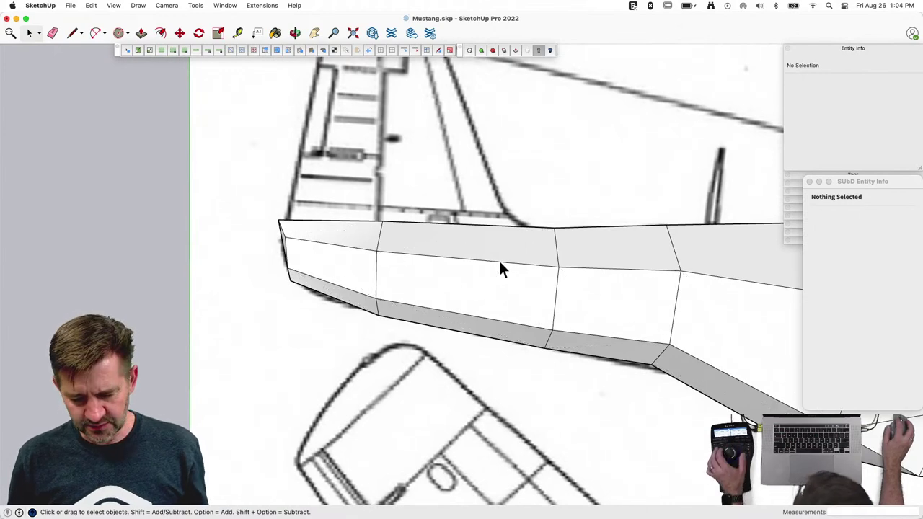
{"action": "left_click", "coordinate": [502, 264]}
{"action": "double_click", "coordinate": [513, 274]}
{"action": "left_click", "coordinate": [500, 264], "text": "shift"}
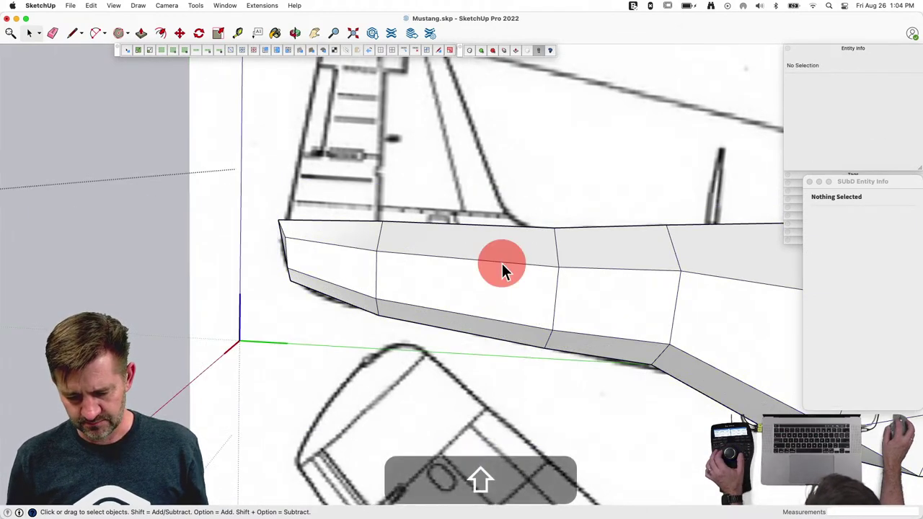
{"action": "left_click", "coordinate": [504, 325], "text": "shift"}
{"action": "left_click", "coordinate": [355, 293], "text": "shift"}
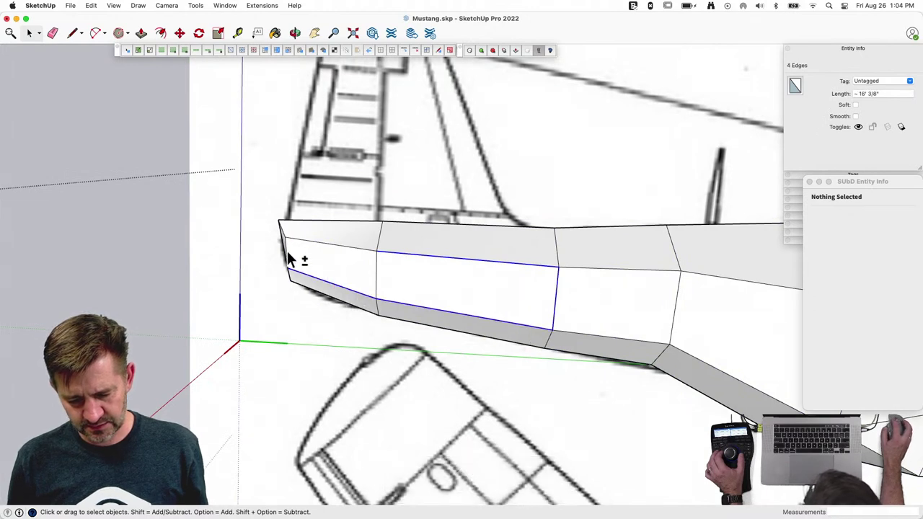
{"action": "left_click", "coordinate": [305, 241], "text": "shift"}
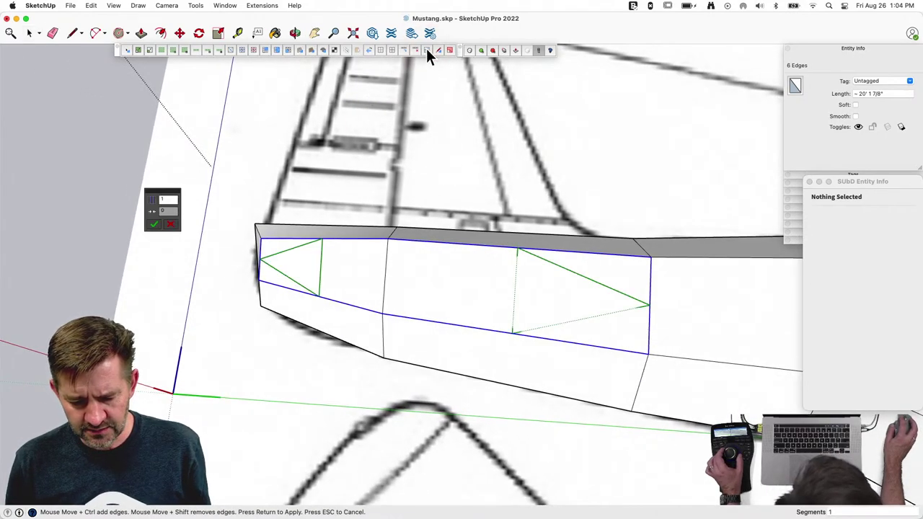
Step: Try to connect the six selected edges with 2 segments
{"action": "left_click", "coordinate": [168, 204]}
{"action": "type", "text": "2"}
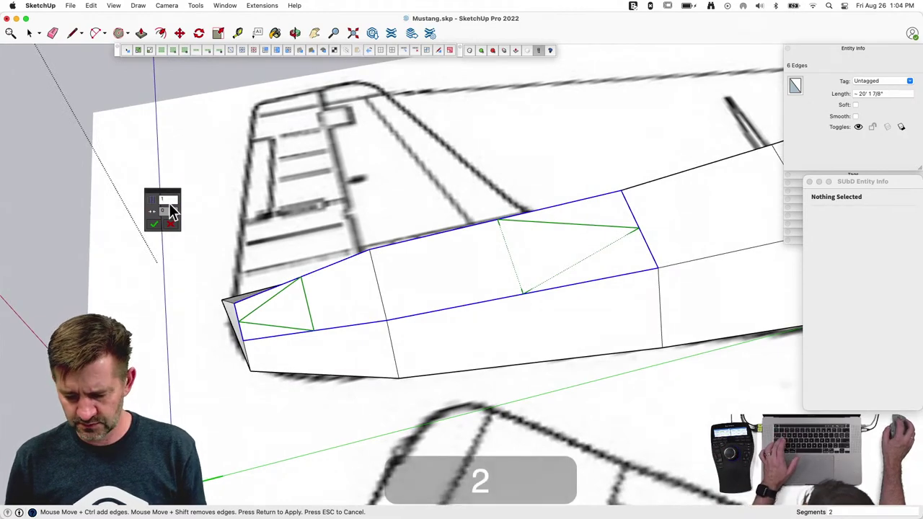
{"action": "key", "text": "Return"}
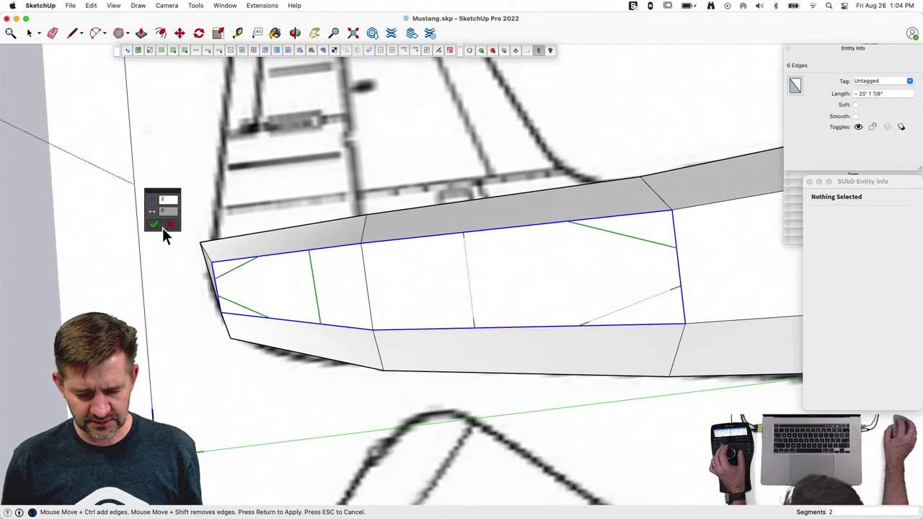
Step: Cancel the edge connection and copy the fuselage's two rearmost side faces about 3' 9" outward along the red axis
{"action": "key", "text": "space"}
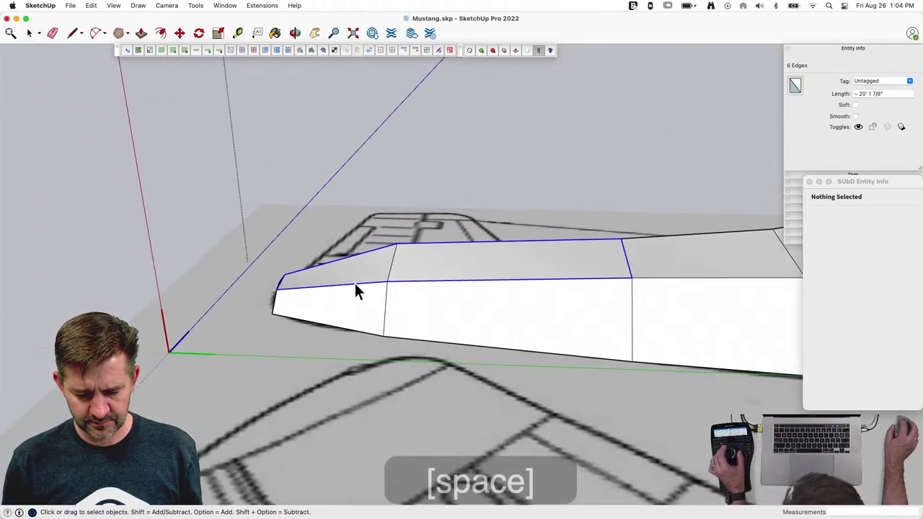
{"action": "left_click", "coordinate": [371, 273]}
{"action": "left_click", "coordinate": [431, 263], "text": "shift"}
{"action": "key", "text": "m"}
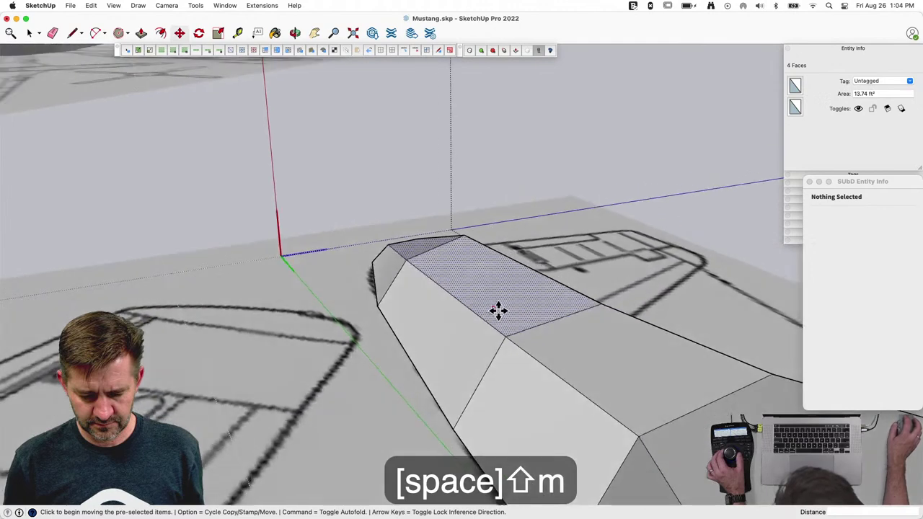
{"action": "left_click", "coordinate": [483, 326]}
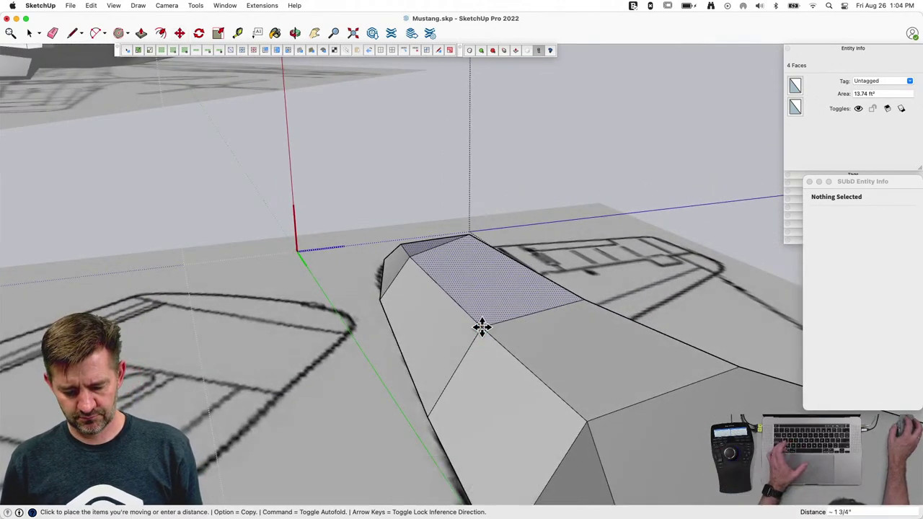
{"action": "key", "text": "alt"}
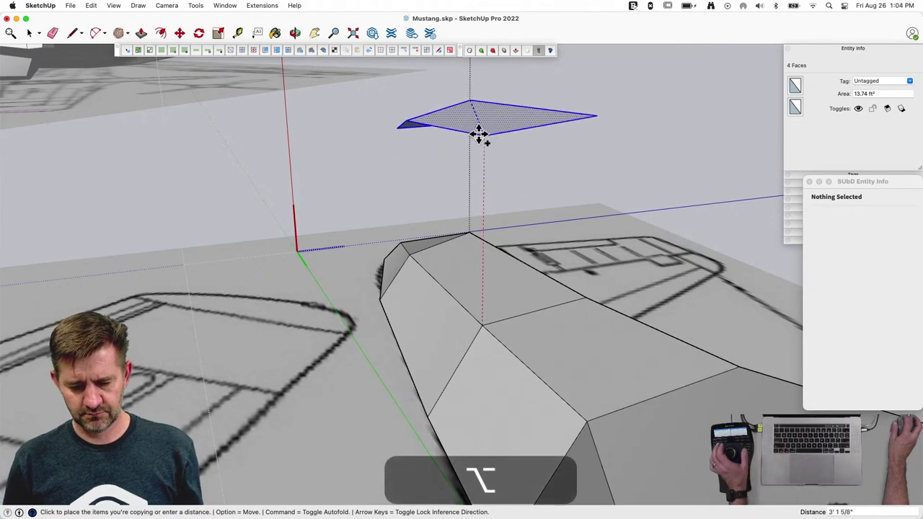
{"action": "left_click", "coordinate": [490, 93]}
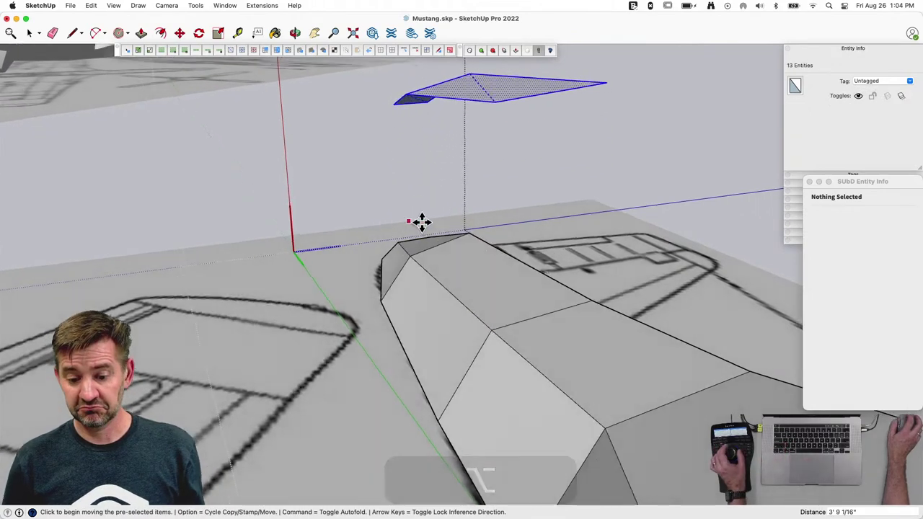
Step: Draw an edge joining the fuselage's rear corner to the matching corner of the copied faces
{"action": "key", "text": "l"}
{"action": "left_click", "coordinate": [302, 308]}
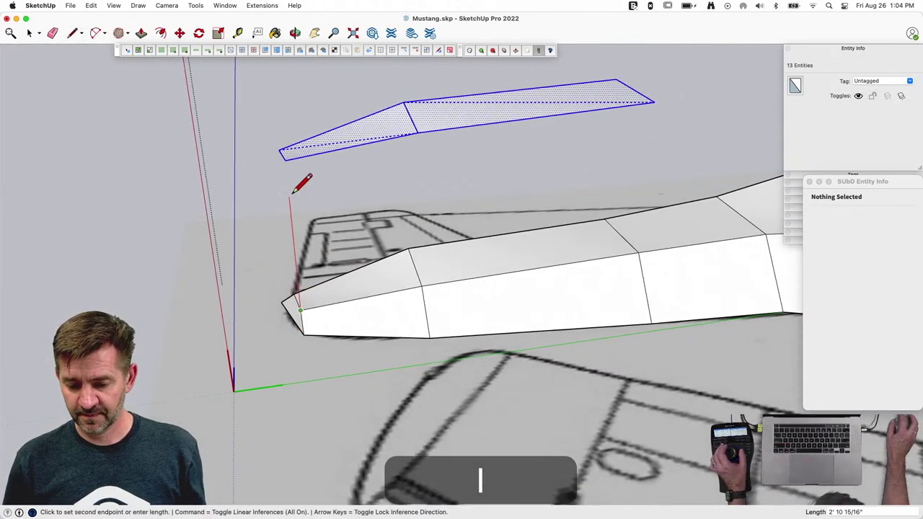
{"action": "left_click", "coordinate": [286, 158]}
{"action": "key", "text": "space"}
Step: Erase the original side faces beneath the copy, including their dividing edge and diagonal, to open the fuselage there
{"action": "key", "text": "e"}
{"action": "left_click", "coordinate": [423, 268]}
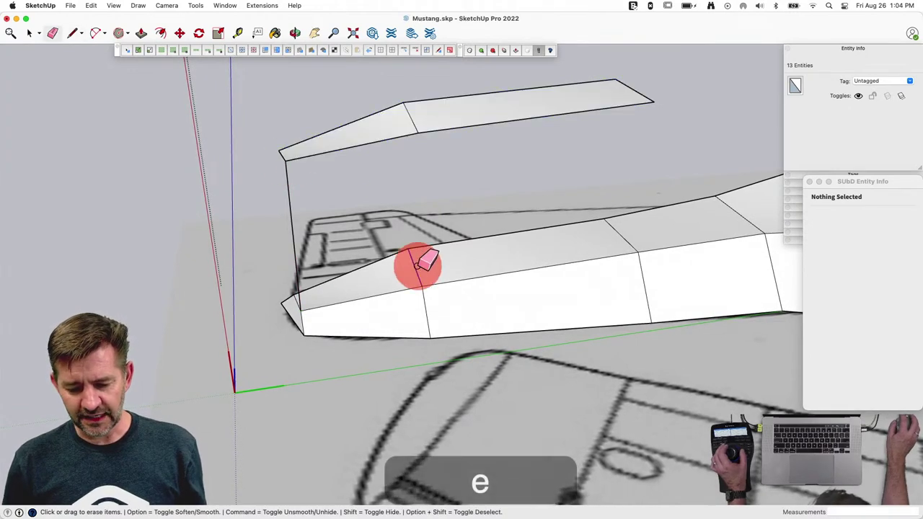
{"action": "key", "text": "l"}
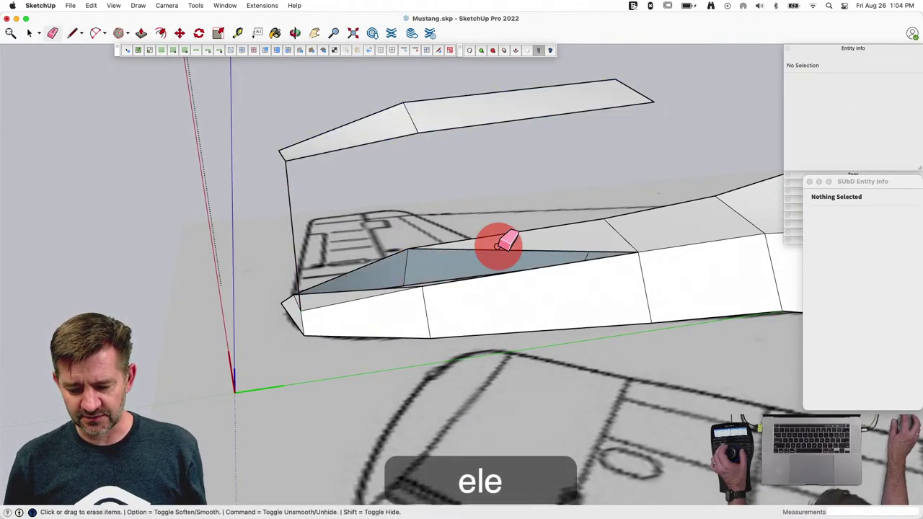
{"action": "left_click", "coordinate": [496, 246]}
{"action": "left_click", "coordinate": [342, 292]}
Step: Draw the remaining edges between the copied faces' corners and the fuselage opening to close the tailplane block's side walls
{"action": "key", "text": "l"}
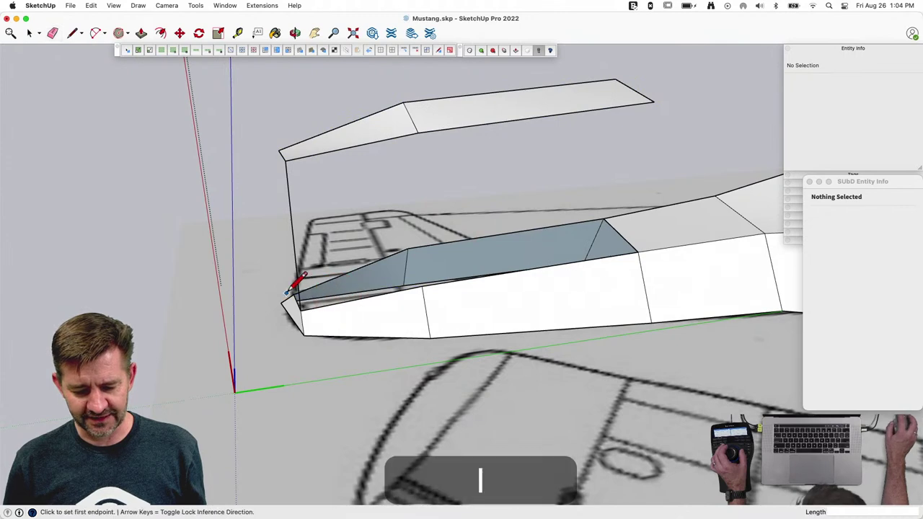
{"action": "left_click", "coordinate": [279, 150]}
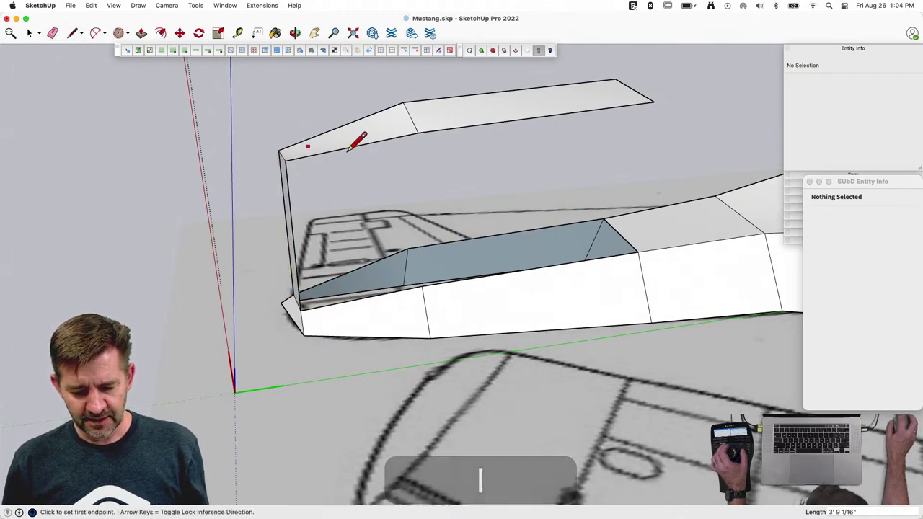
{"action": "left_click", "coordinate": [404, 101]}
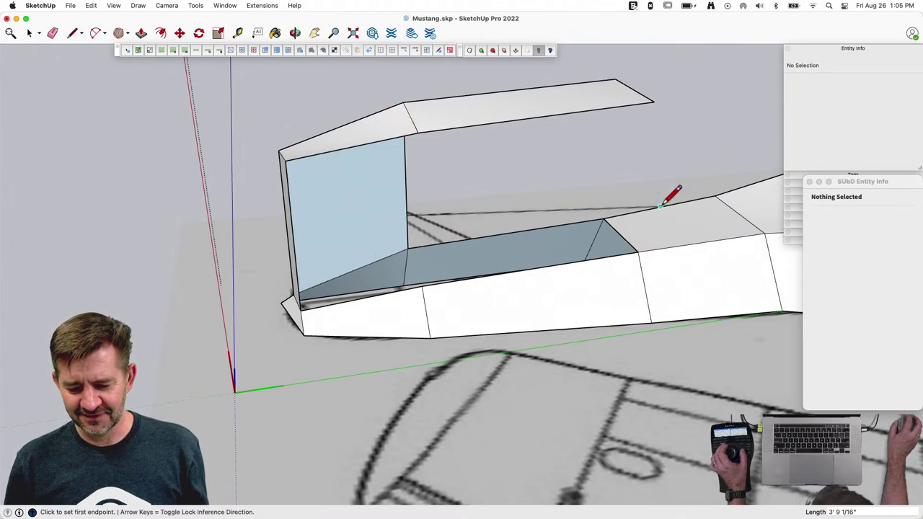
{"action": "left_click", "coordinate": [615, 79]}
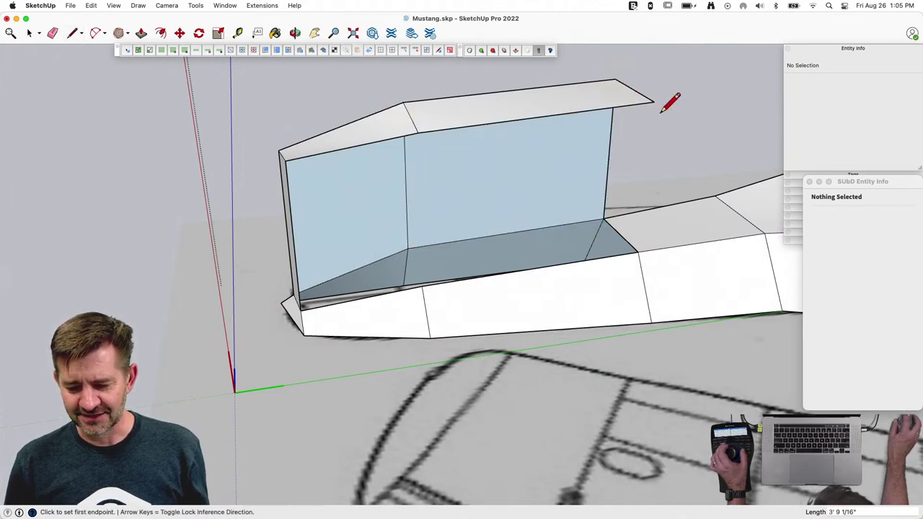
{"action": "left_click", "coordinate": [638, 248]}
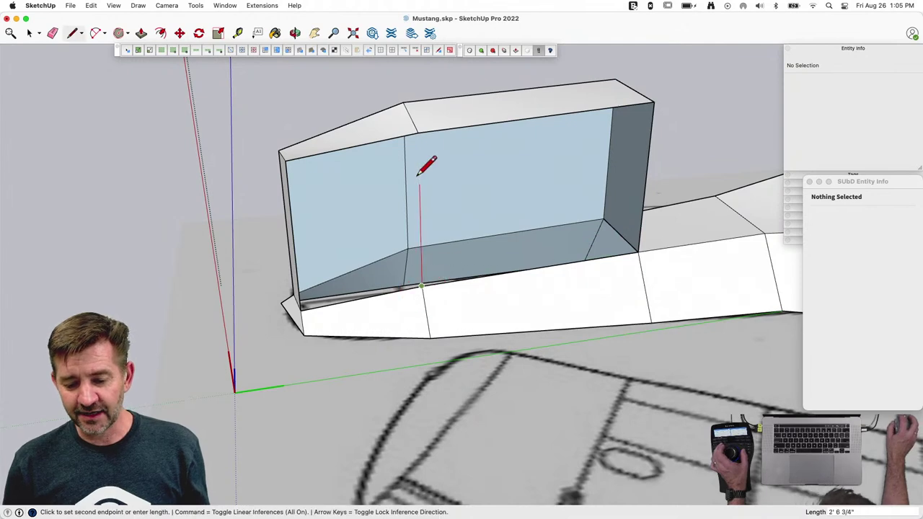
{"action": "left_click", "coordinate": [418, 132]}
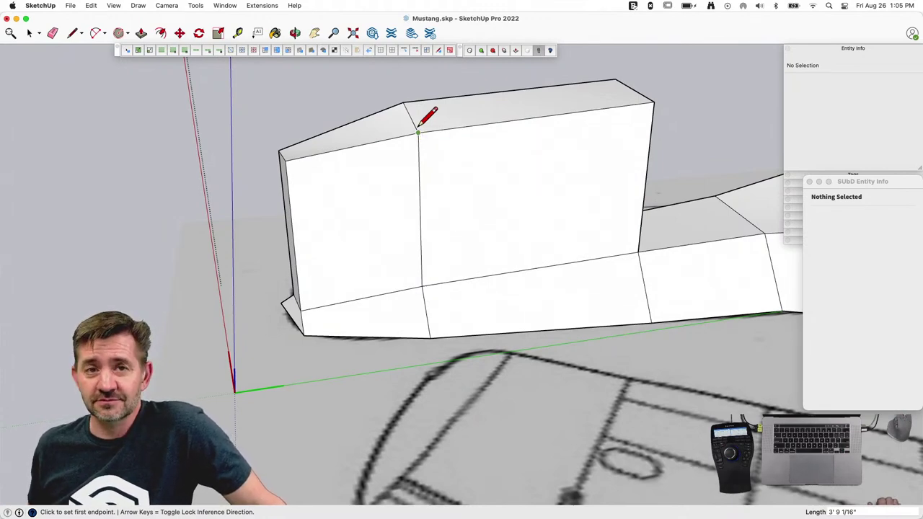
Step: Erase the rear section of the tailplane block and close the open faces, leaving only the front section raised
{"action": "key", "text": "space"}
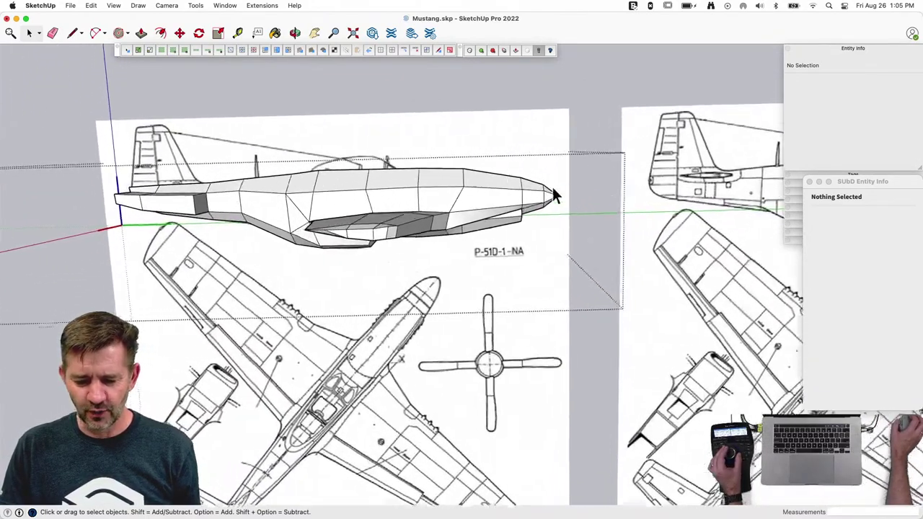
{"action": "key", "text": "e"}
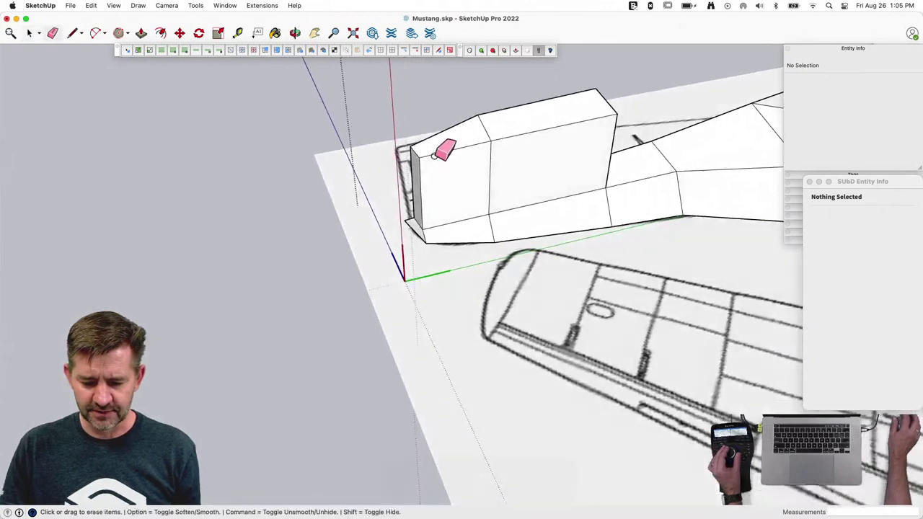
{"action": "key", "text": "space"}
{"action": "key", "text": "m"}
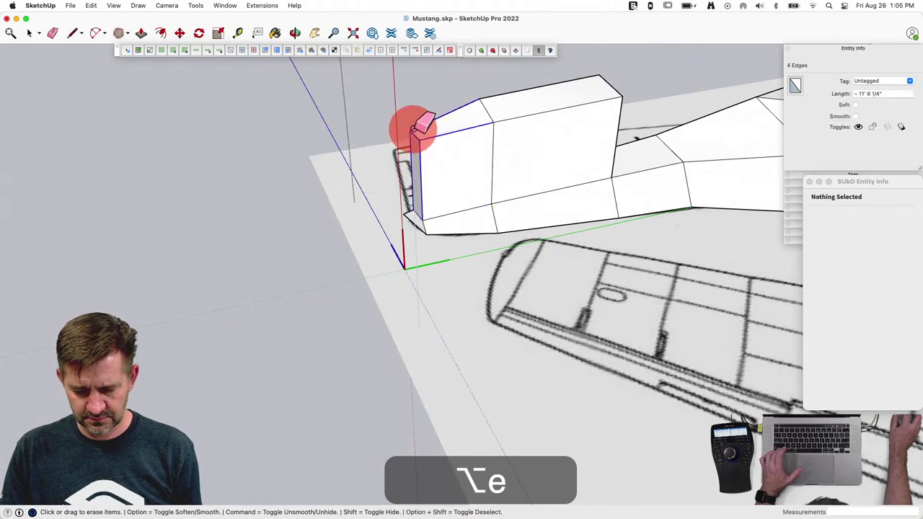
{"action": "left_click_drag", "start_coordinate": [413, 130], "coordinate": [412, 129], "text": "alt"}
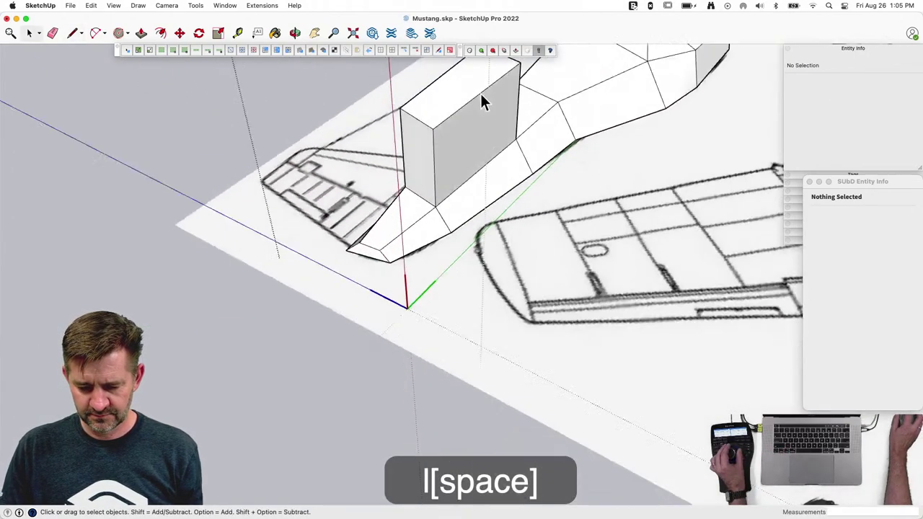
Step: Thin the tailplane's outer tip face across its thickness with Vertex Tools, scaling it by about 0.35
{"action": "left_click", "coordinate": [384, 118]}
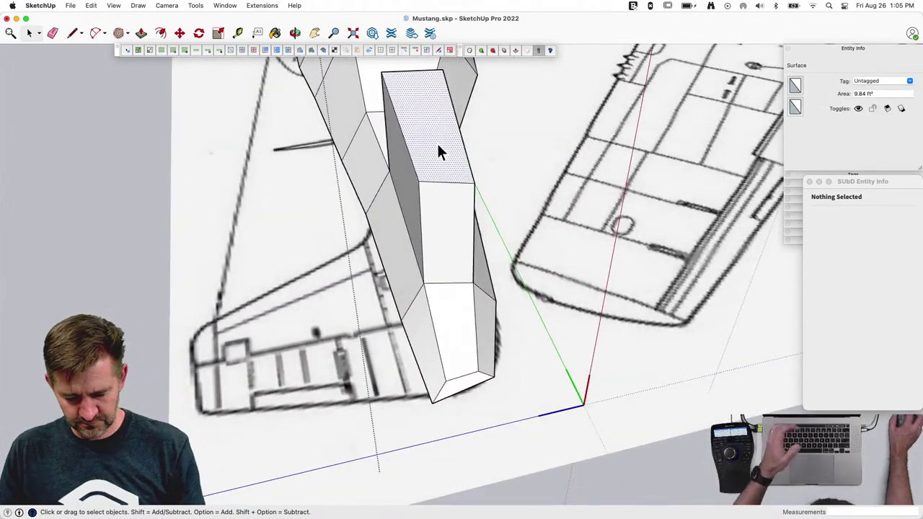
{"action": "key", "text": "v"}
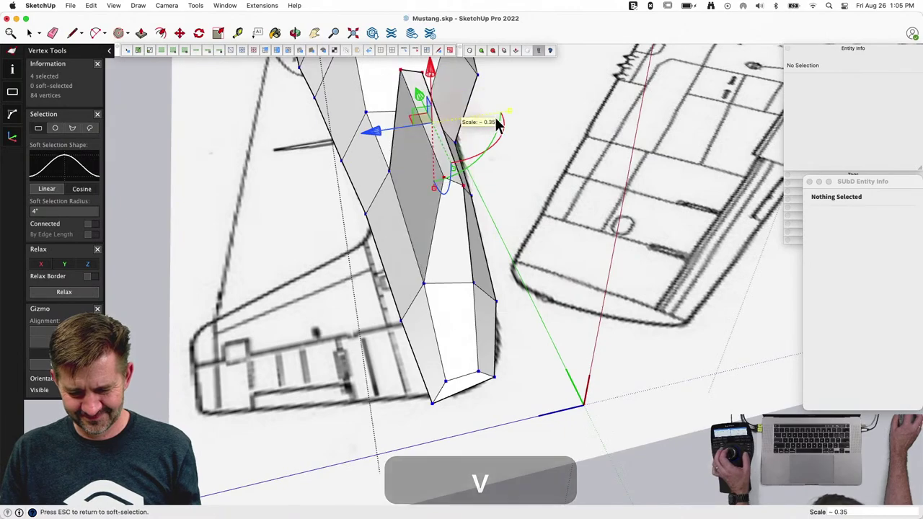
{"action": "key", "text": "space"}
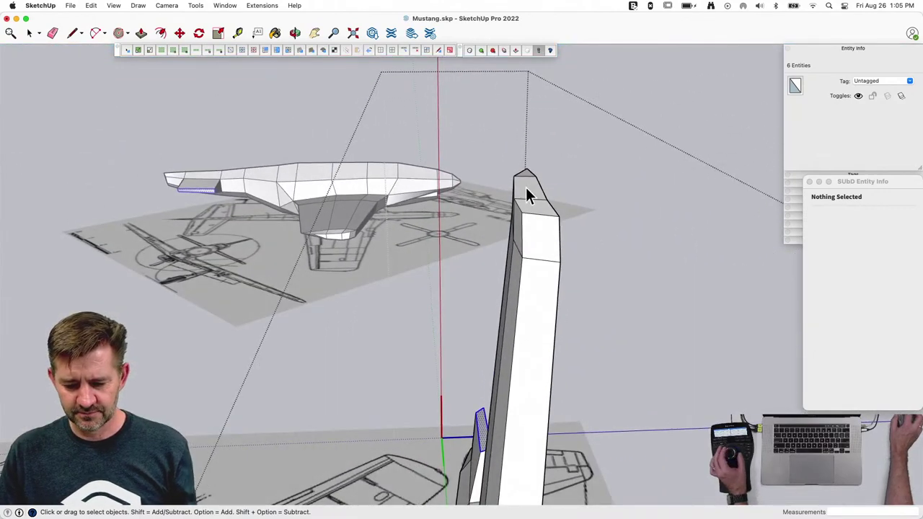
Step: Thin the main wing's three tip faces with Vertex Tools and shift them slightly along the blue axis
{"action": "left_click", "coordinate": [527, 189]}
{"action": "left_click", "coordinate": [541, 208], "text": "shift"}
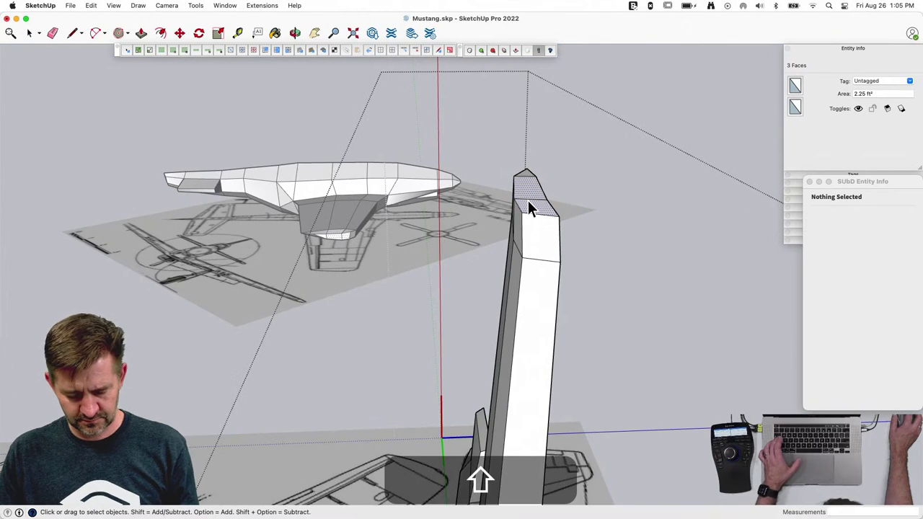
{"action": "key", "text": "shift+v"}
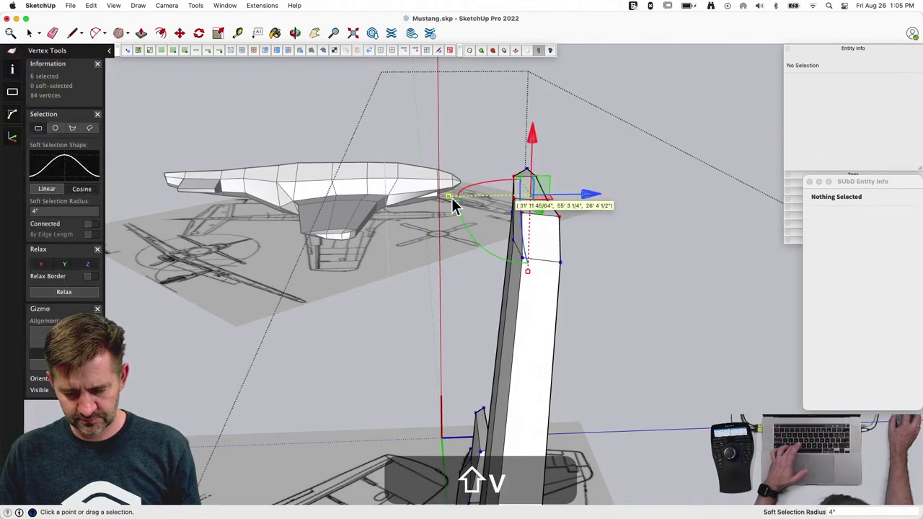
{"action": "left_click_drag", "start_coordinate": [448, 196], "coordinate": [709, 260]}
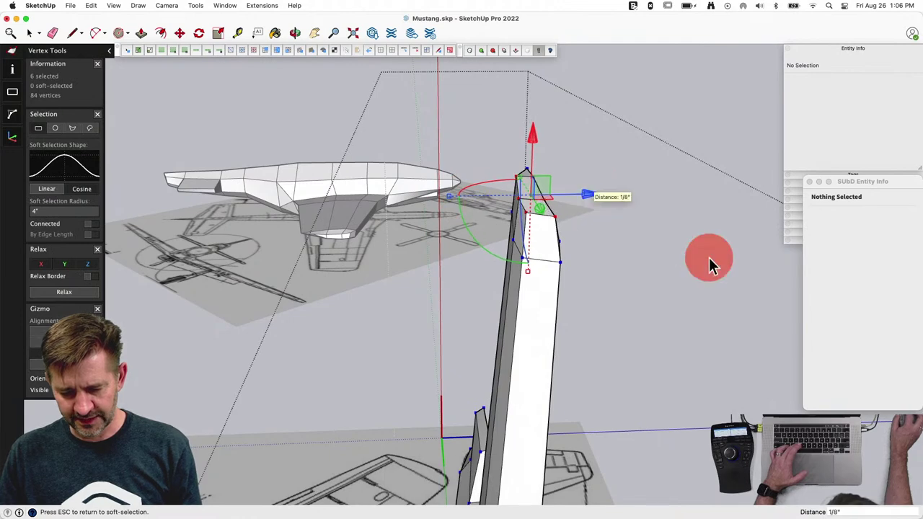
{"action": "left_click", "coordinate": [709, 258]}
{"action": "left_click_drag", "start_coordinate": [519, 196], "coordinate": [672, 216]}
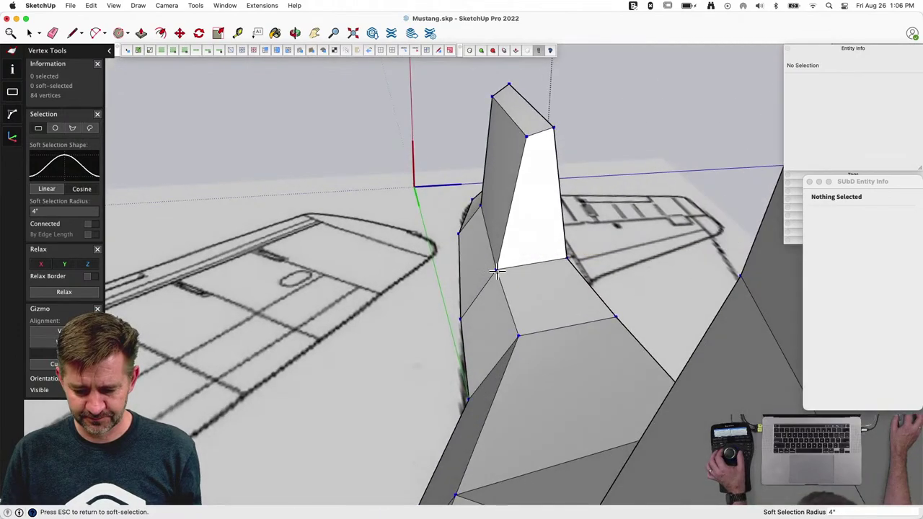
Step: Narrow the tailplane's root with Vertex Tools by scaling its front and rear root edges along the blue axis
{"action": "key", "text": "space"}
{"action": "left_click", "coordinate": [514, 274]}
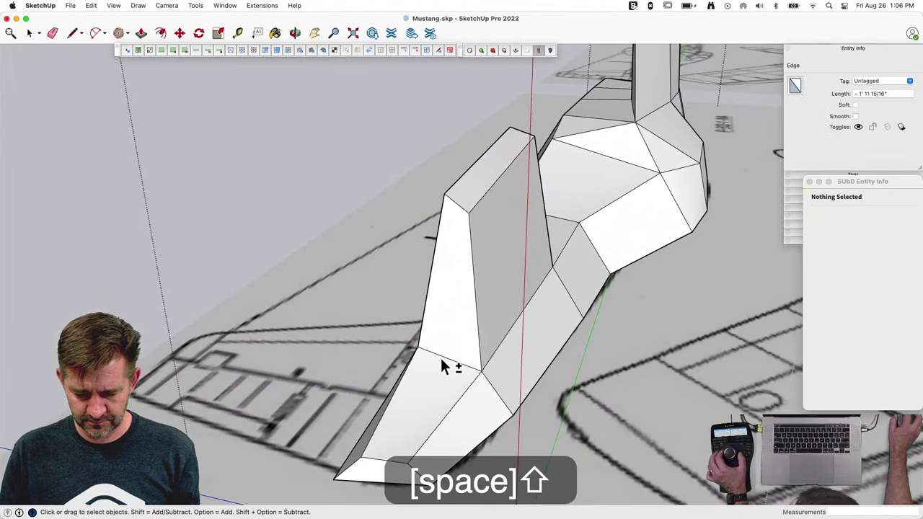
{"action": "left_click", "coordinate": [443, 361], "text": "shift"}
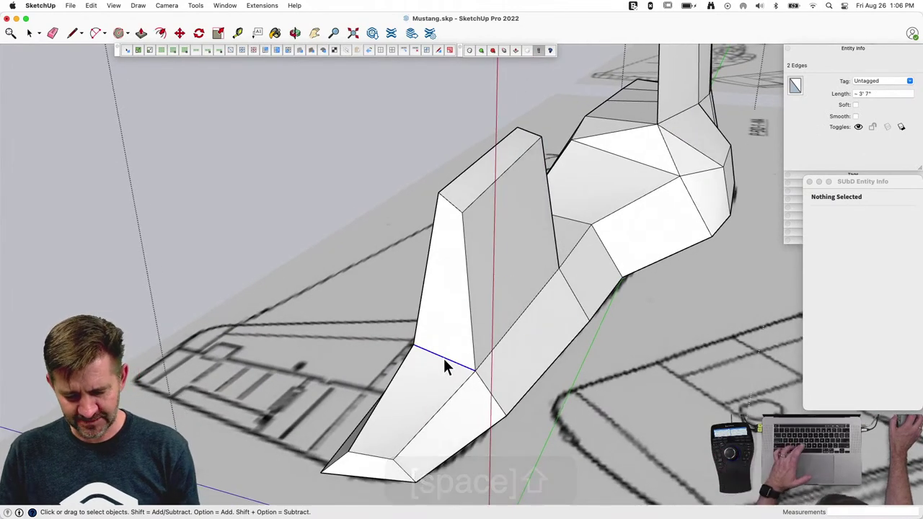
{"action": "key", "text": "v"}
{"action": "left_click_drag", "start_coordinate": [576, 323], "coordinate": [544, 320]}
{"action": "key", "text": "space"}
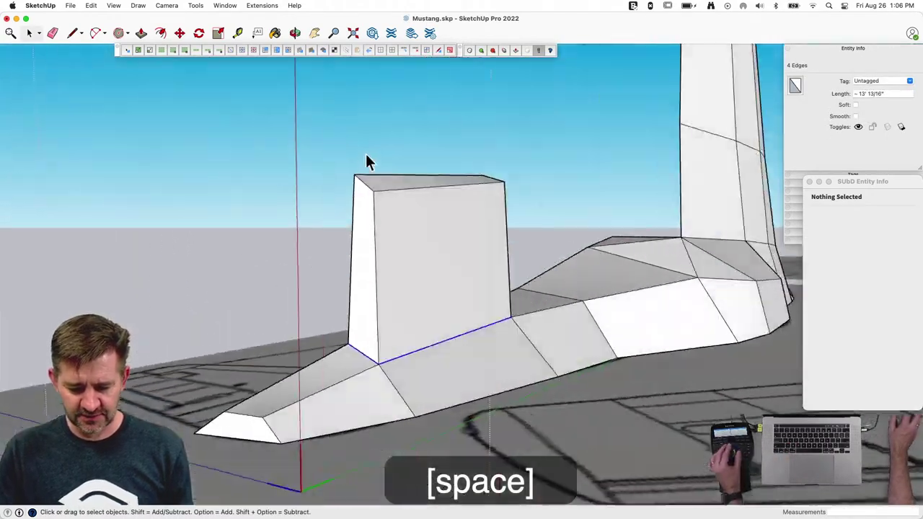
Step: Shift the whole tailplane about 7 13/16" along the blue axis toward the fin side with Vertex Tools, and dismiss the error report
{"action": "left_click_drag", "start_coordinate": [572, 134], "coordinate": [276, 229]}
{"action": "middle_click_drag", "start_coordinate": [531, 281], "coordinate": [510, 289]}
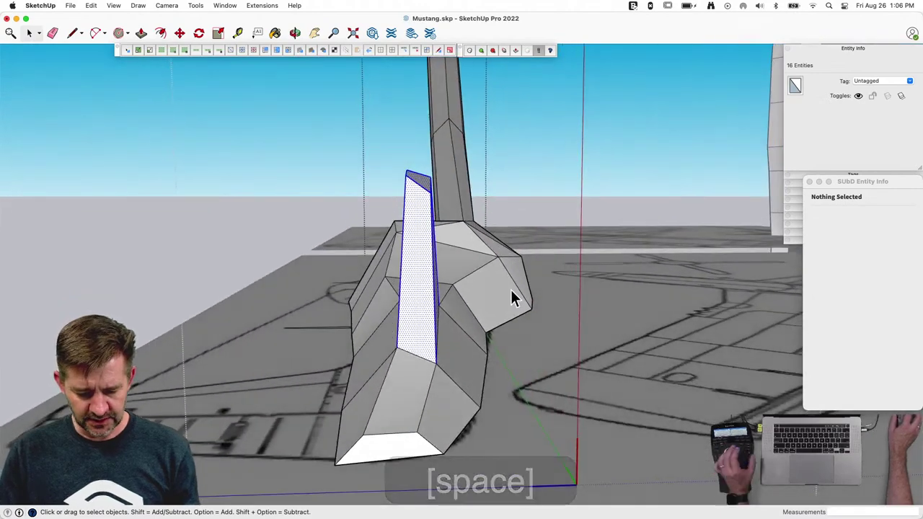
{"action": "key", "text": "v"}
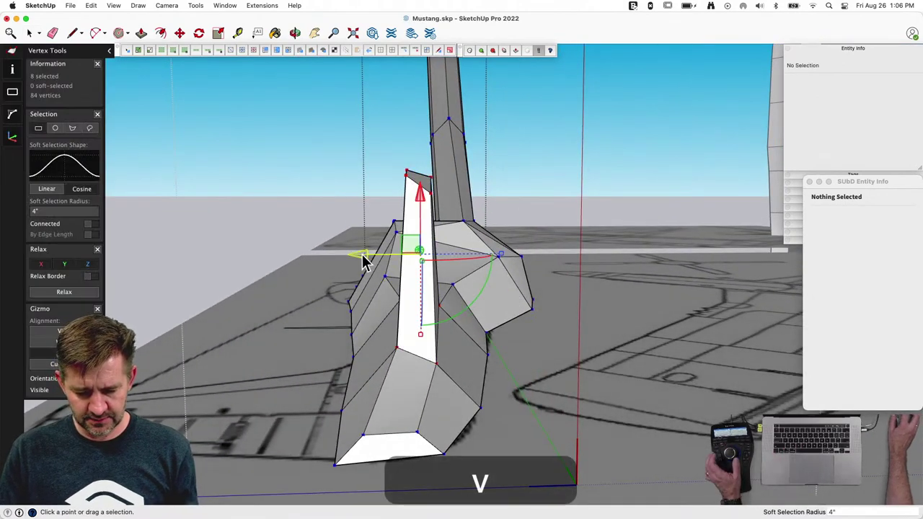
{"action": "left_click_drag", "start_coordinate": [364, 261], "coordinate": [329, 258]}
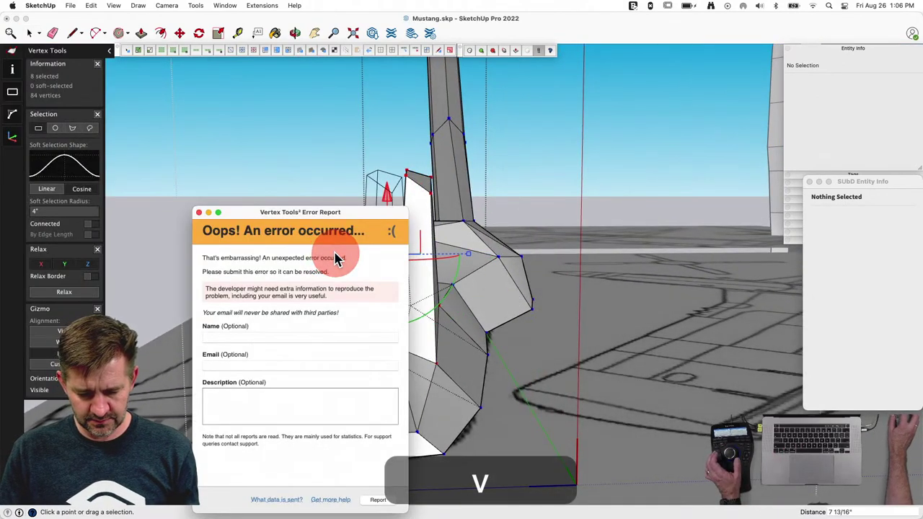
{"action": "left_click", "coordinate": [199, 213]}
Step: Taper the tailplane by moving its front tip vertices rearward and its rear tip vertices forward along the green axis
{"action": "scroll", "coordinate": [599, 268], "scroll_direction": "up", "scroll_amount": 5}
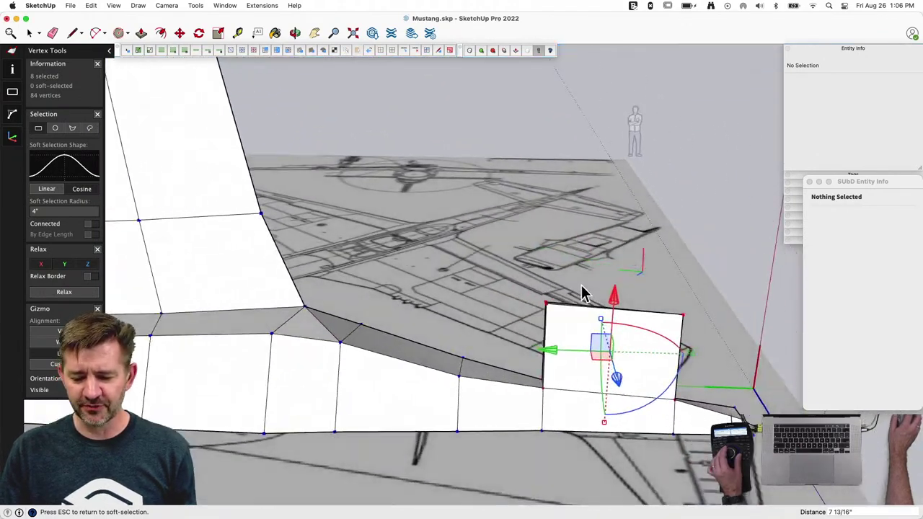
{"action": "left_click_drag", "start_coordinate": [452, 280], "coordinate": [524, 322]}
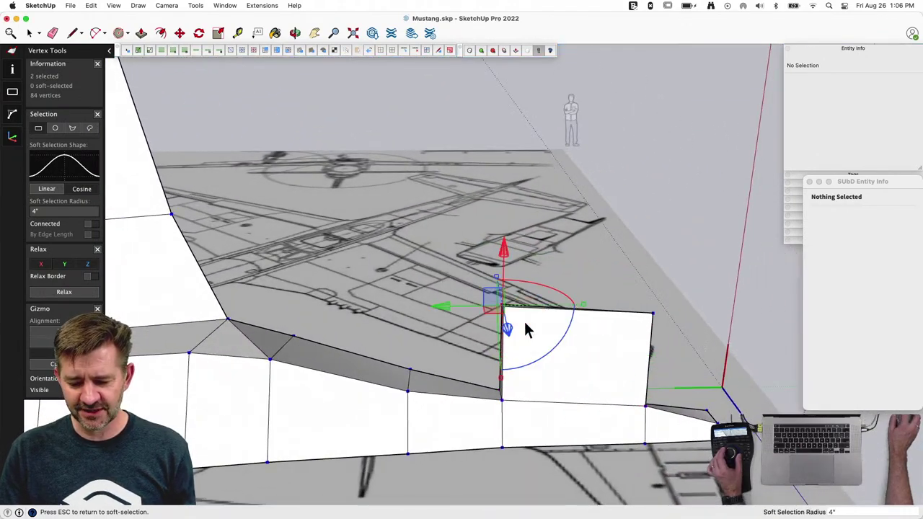
{"action": "left_click_drag", "start_coordinate": [441, 308], "coordinate": [467, 298]}
{"action": "left_click", "coordinate": [621, 293]}
{"action": "left_click_drag", "start_coordinate": [554, 290], "coordinate": [625, 343]}
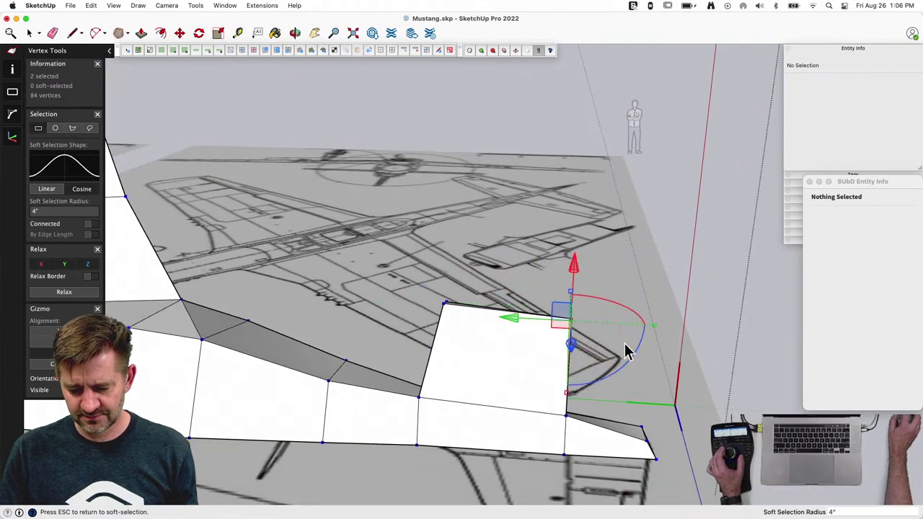
{"action": "left_click_drag", "start_coordinate": [524, 317], "coordinate": [491, 316]}
{"action": "left_click", "coordinate": [719, 348]}
{"action": "key", "text": "space"}
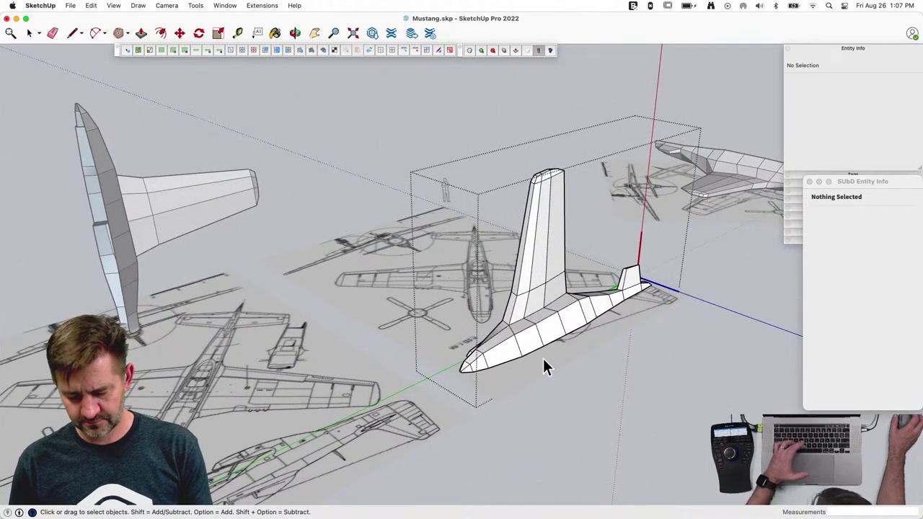
Step: Switch the half-model from its control mesh to the subdivided display
{"action": "key", "text": "v"}
{"action": "key", "text": "v"}
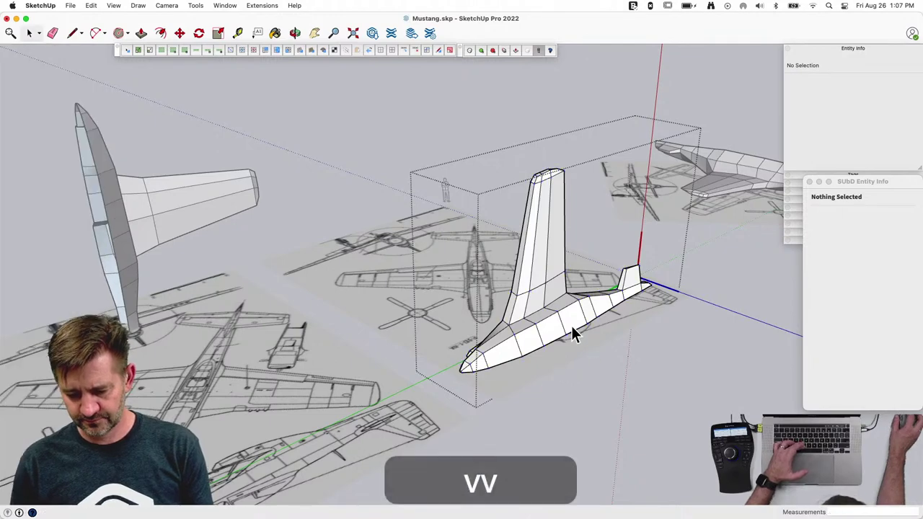
{"action": "key", "text": "u"}
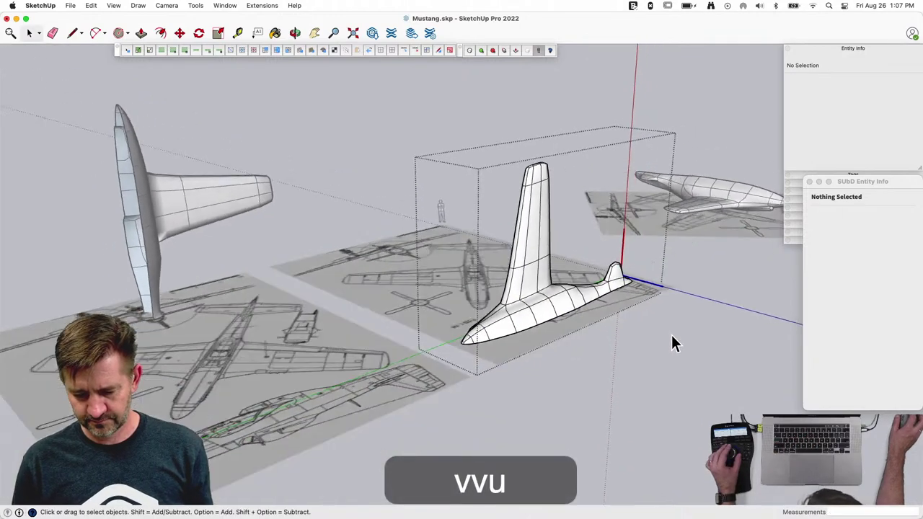
{"action": "scroll", "coordinate": [619, 346], "scroll_direction": "up", "scroll_amount": 8}
{"action": "key", "text": "space"}
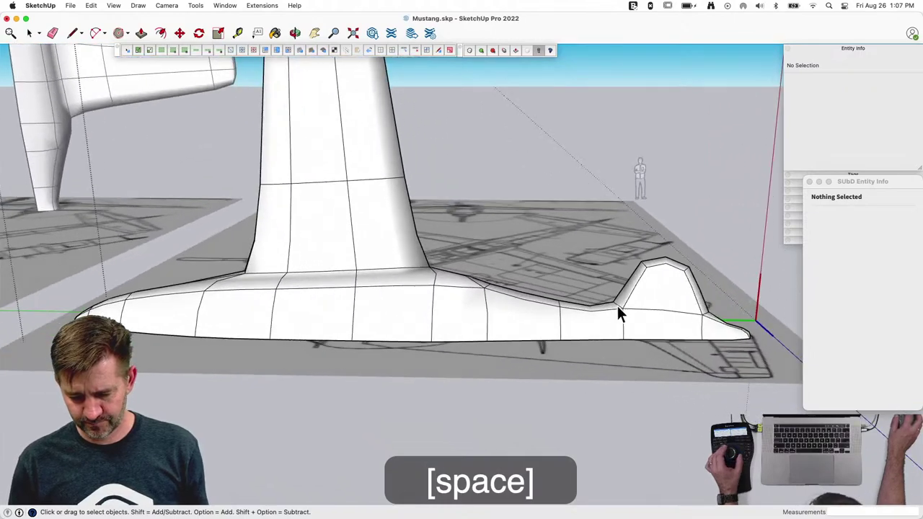
Step: Crease the edge loop around the tailplane's root where it meets the fuselage, with a sharpness of 1.00
{"action": "left_click", "coordinate": [637, 310]}
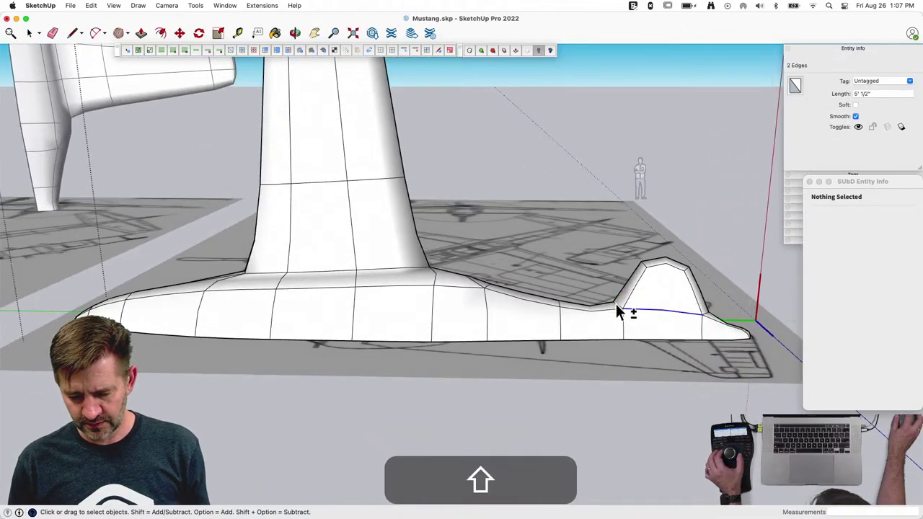
{"action": "left_click", "coordinate": [619, 307], "text": "shift"}
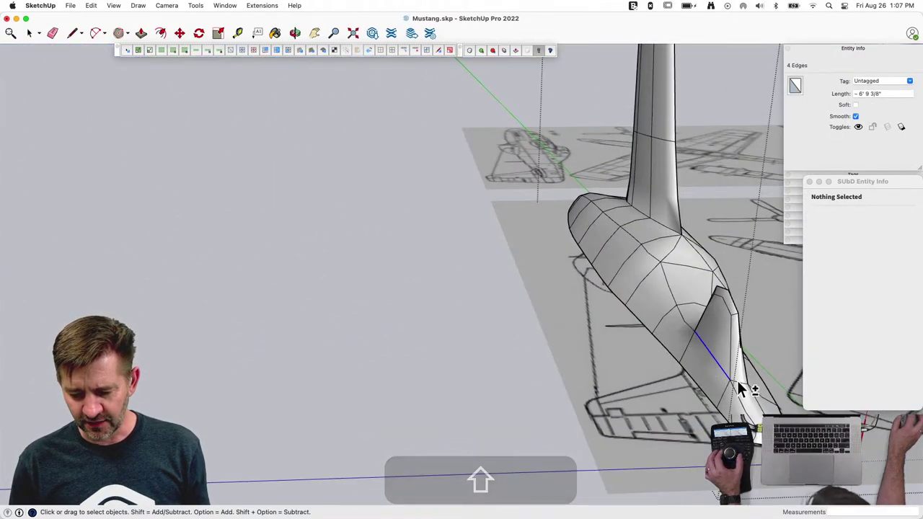
{"action": "left_click", "coordinate": [740, 389], "text": "shift"}
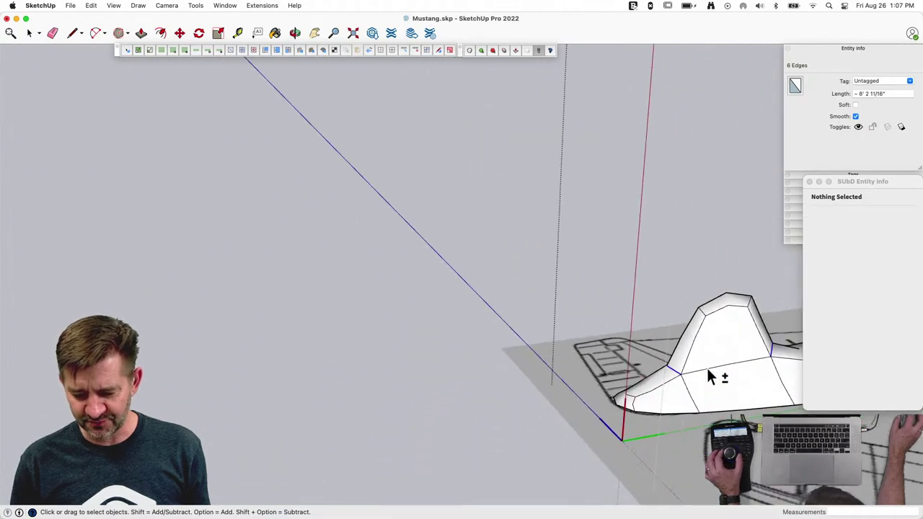
{"action": "left_click", "coordinate": [708, 374], "text": "shift"}
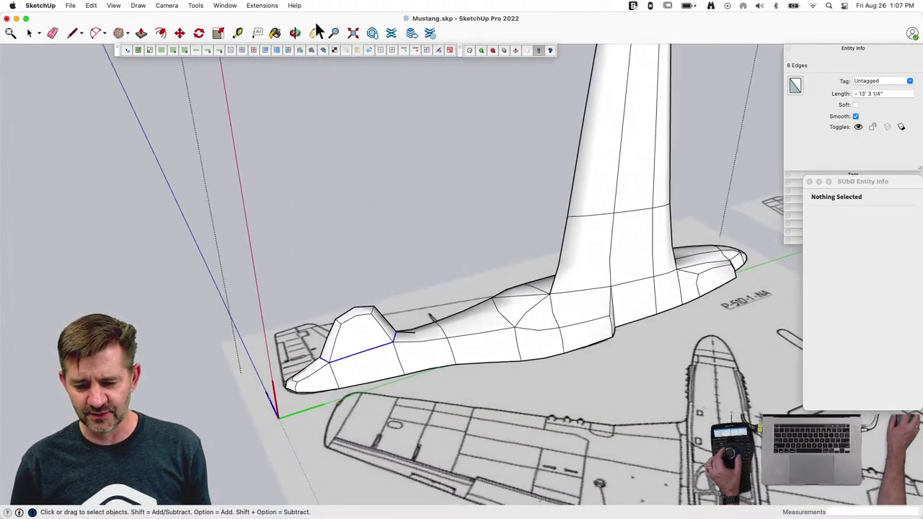
{"action": "left_click", "coordinate": [504, 52]}
{"action": "left_click_drag", "start_coordinate": [395, 320], "coordinate": [366, 124]}
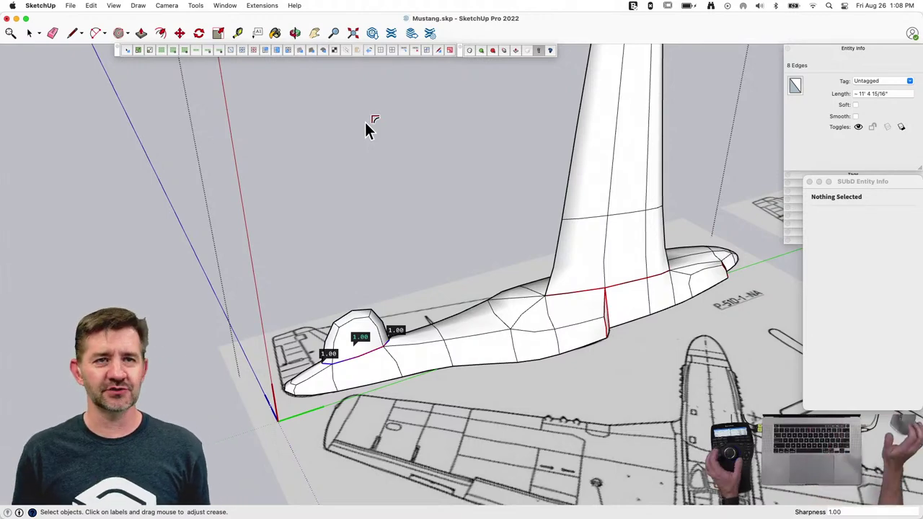
Step: Nudge the tailplane's root loop slightly along the blue axis with Vertex Tools
{"action": "middle_click_drag", "start_coordinate": [387, 116], "coordinate": [401, 281]}
{"action": "key", "text": "space"}
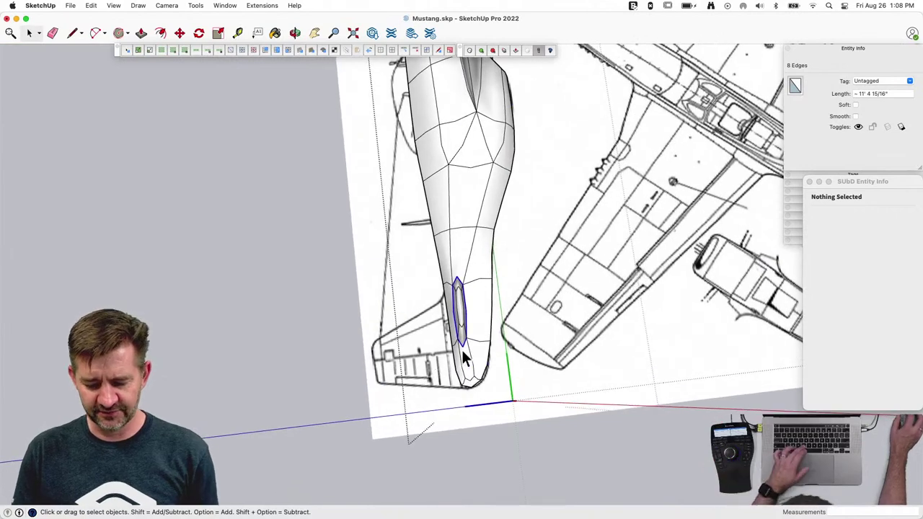
{"action": "key", "text": "v"}
{"action": "left_click_drag", "start_coordinate": [397, 317], "coordinate": [404, 317]}
{"action": "key", "text": "space"}
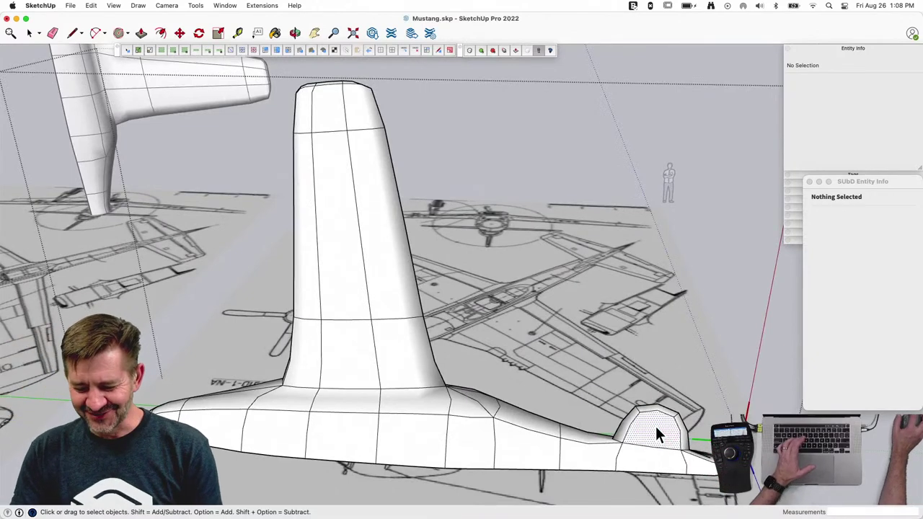
Step: Lengthen the tailplane on the unsubdivided mesh by moving its tip vertices outward along the red axis and slightly rearward along the green axis
{"action": "left_click", "coordinate": [655, 432]}
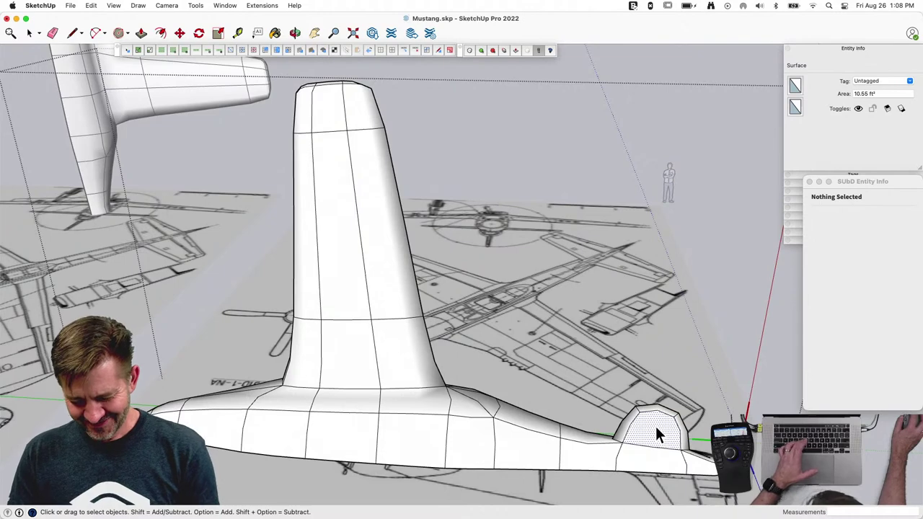
{"action": "key", "text": "u"}
{"action": "left_click", "coordinate": [676, 409]}
{"action": "left_click_drag", "start_coordinate": [611, 370], "coordinate": [706, 431]}
{"action": "key", "text": "m"}
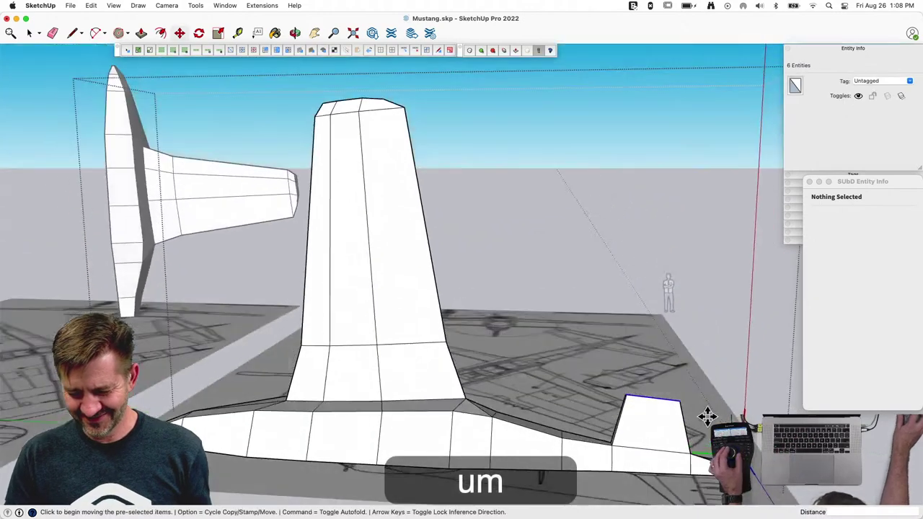
{"action": "key", "text": "v"}
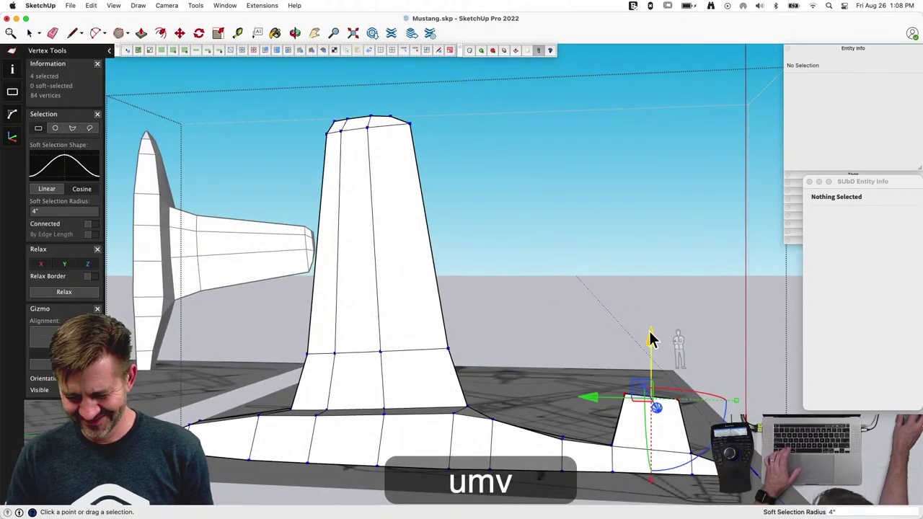
{"action": "left_click_drag", "start_coordinate": [650, 339], "coordinate": [653, 262]}
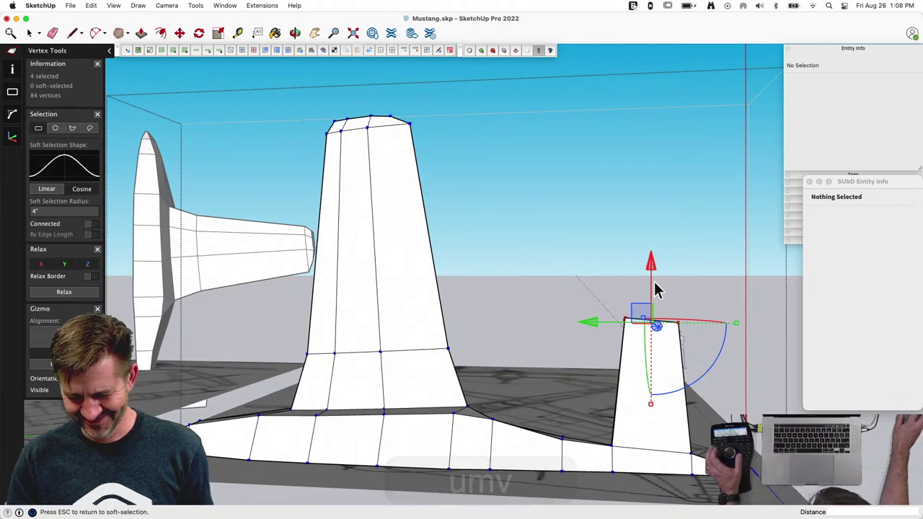
{"action": "left_click_drag", "start_coordinate": [589, 326], "coordinate": [600, 325]}
{"action": "key", "text": "space"}
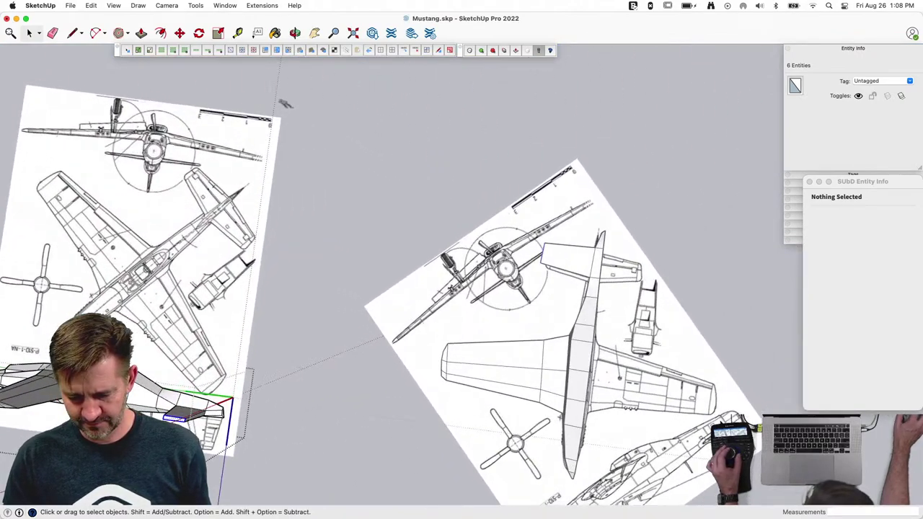
Step: Check the subdivided aircraft and its tail against the blueprint's fin, and return the mesh to its unsubdivided state
{"action": "key", "text": "u"}
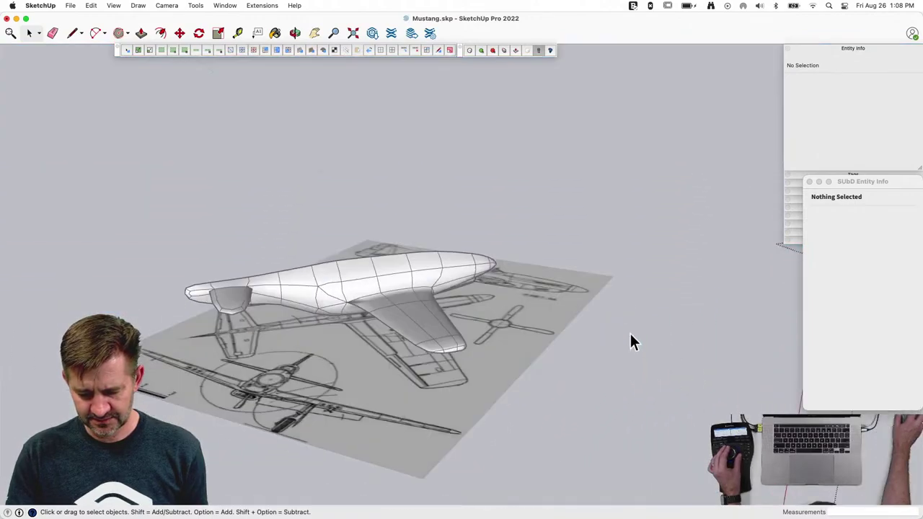
{"action": "left_click", "coordinate": [625, 359]}
{"action": "left_click", "coordinate": [625, 358]}
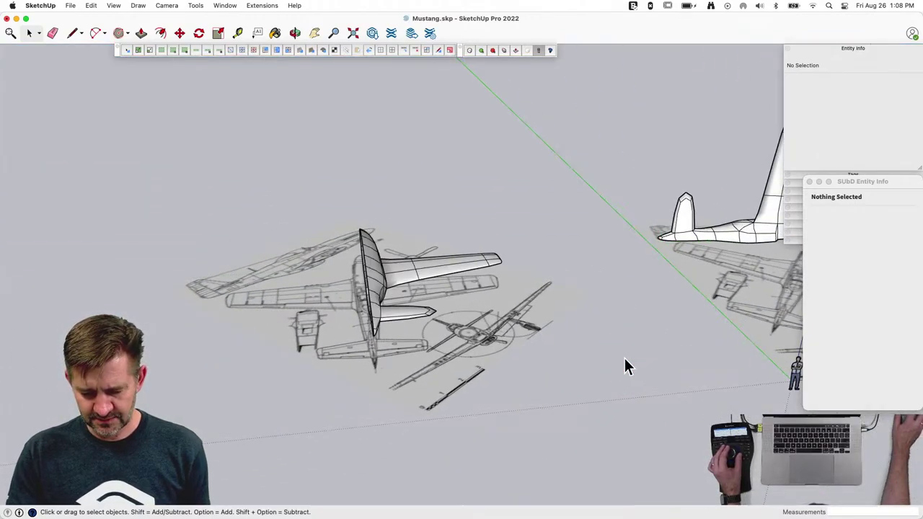
{"action": "left_click", "coordinate": [625, 358]}
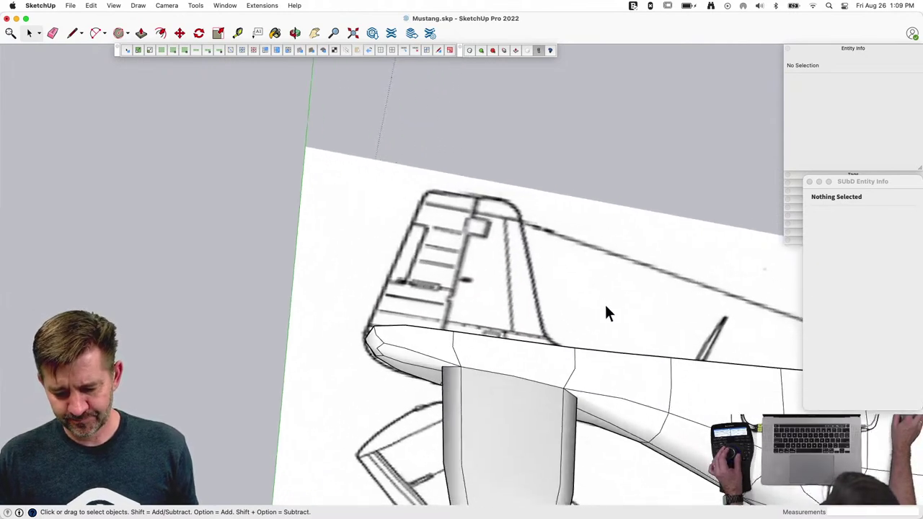
{"action": "left_click", "coordinate": [559, 363]}
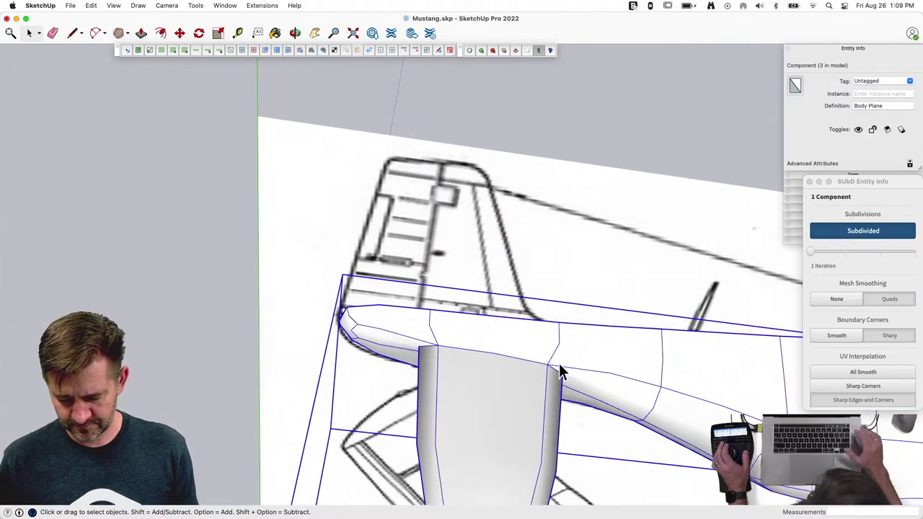
{"action": "key", "text": "u"}
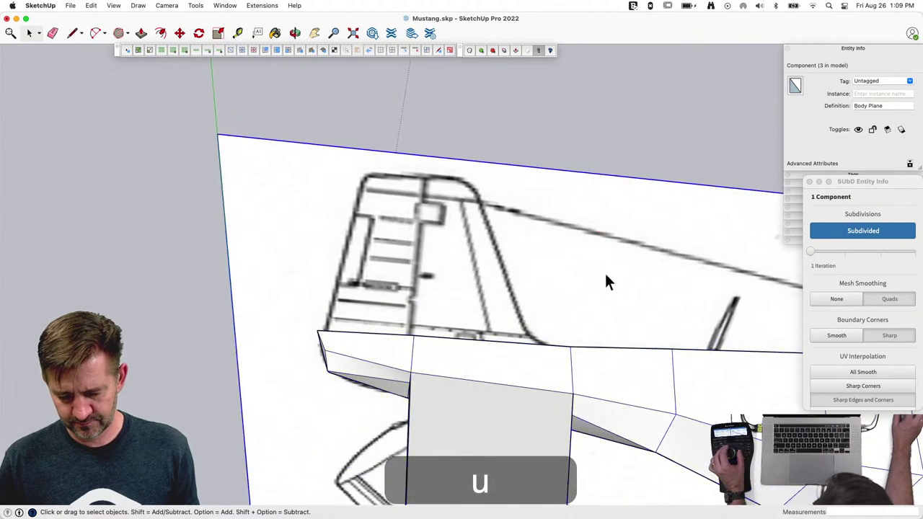
{"action": "key", "text": "l"}
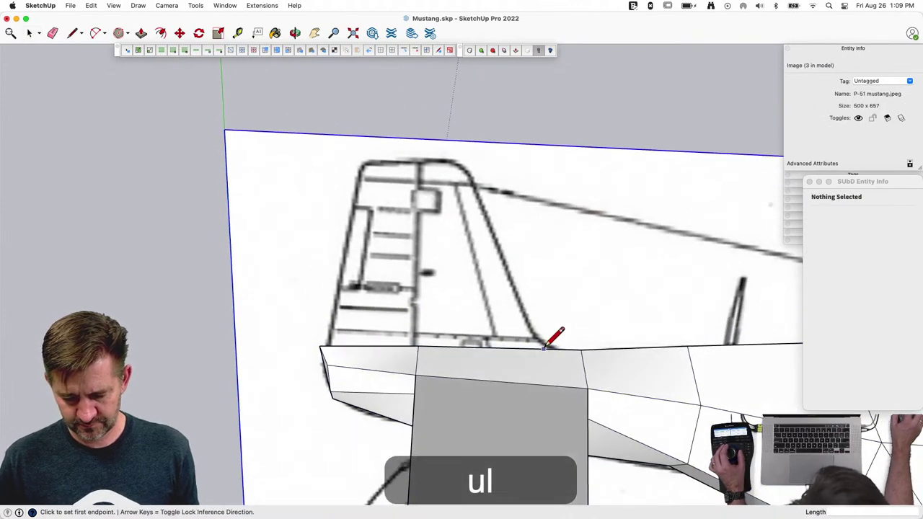
{"action": "left_click", "coordinate": [581, 351]}
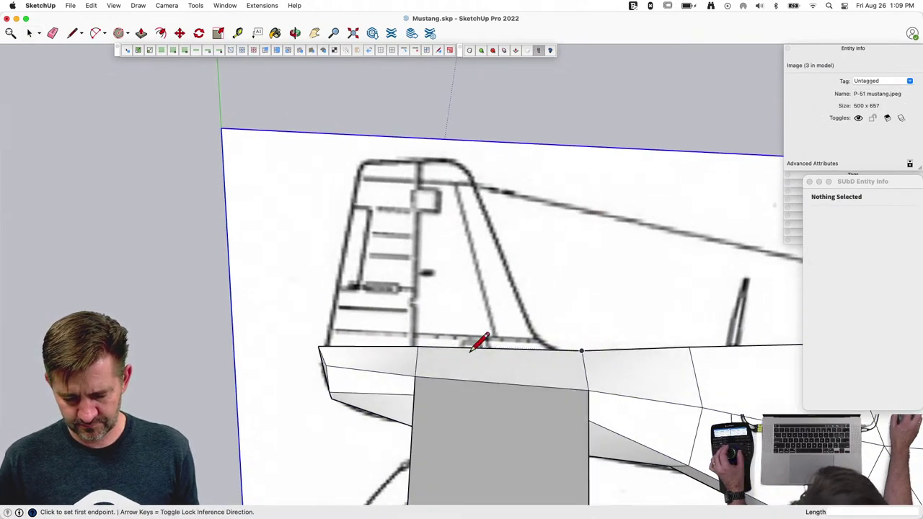
{"action": "left_click", "coordinate": [282, 325]}
{"action": "key", "text": "space"}
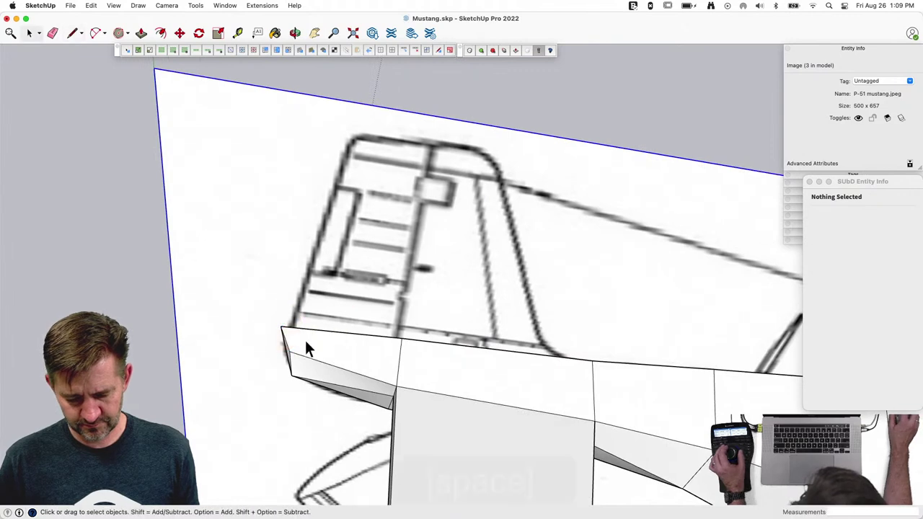
Step: Erase the hidden diagonals of the two rear fuselage faces beneath the blueprint's fin, opening both quads
{"action": "key", "text": "e"}
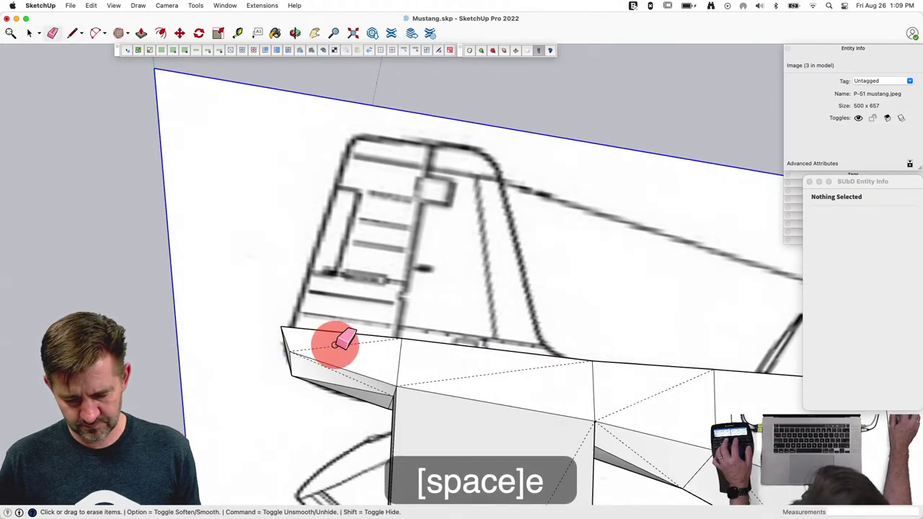
{"action": "left_click_drag", "start_coordinate": [335, 339], "coordinate": [503, 358]}
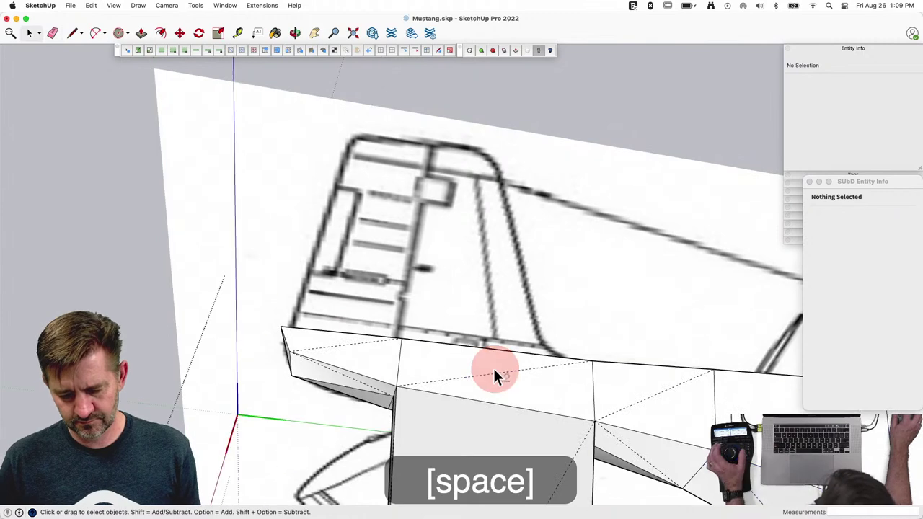
{"action": "key", "text": "e"}
{"action": "mouse_move", "coordinate": [349, 340]}
{"action": "left_mouse_down"}
{"action": "mouse_move", "coordinate": [443, 360]}
{"action": "mouse_move", "coordinate": [453, 375]}
{"action": "left_mouse_up"}
Step: Draw edges from the midpoint of the open quads' shared edge to the rear and front corners on the centreline beneath the fin
{"action": "key", "text": "l"}
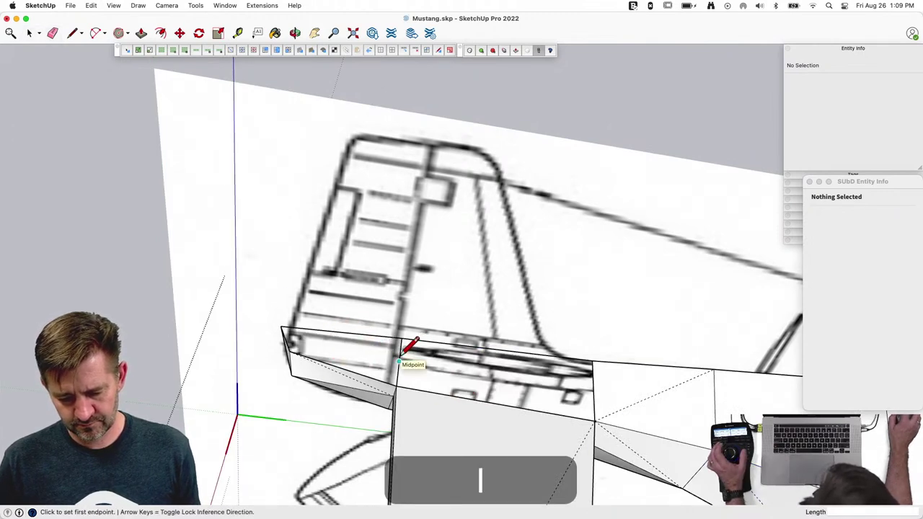
{"action": "left_click", "coordinate": [401, 359]}
{"action": "left_click", "coordinate": [286, 330]}
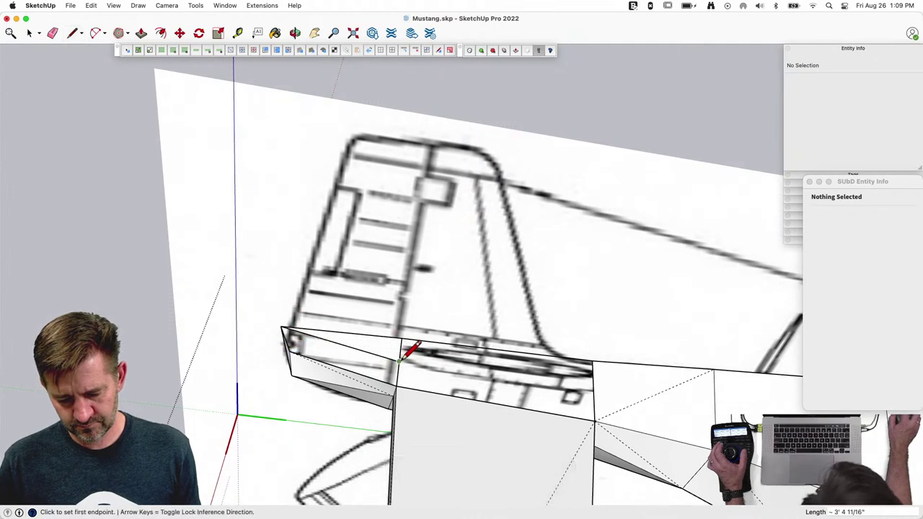
{"action": "left_click", "coordinate": [400, 358]}
{"action": "left_click", "coordinate": [593, 360]}
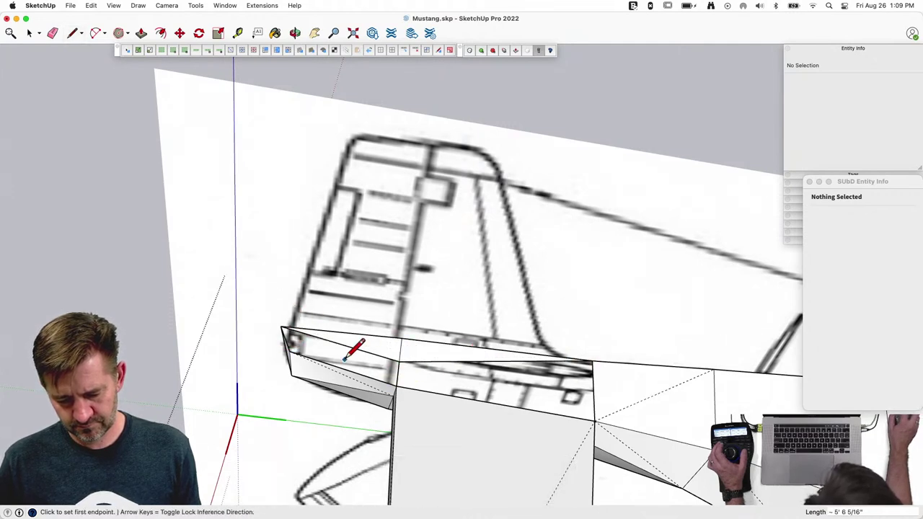
Step: Draw edges from the same midpoint to the quads' outer rear and front corners, closing the fuselage surface beside the fin base
{"action": "left_click", "coordinate": [289, 352]}
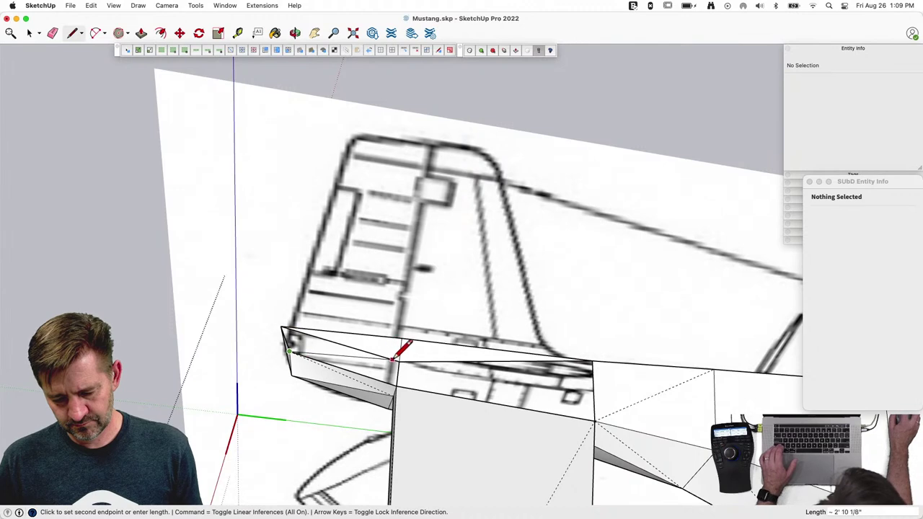
{"action": "left_click", "coordinate": [396, 356]}
{"action": "left_click", "coordinate": [398, 360]}
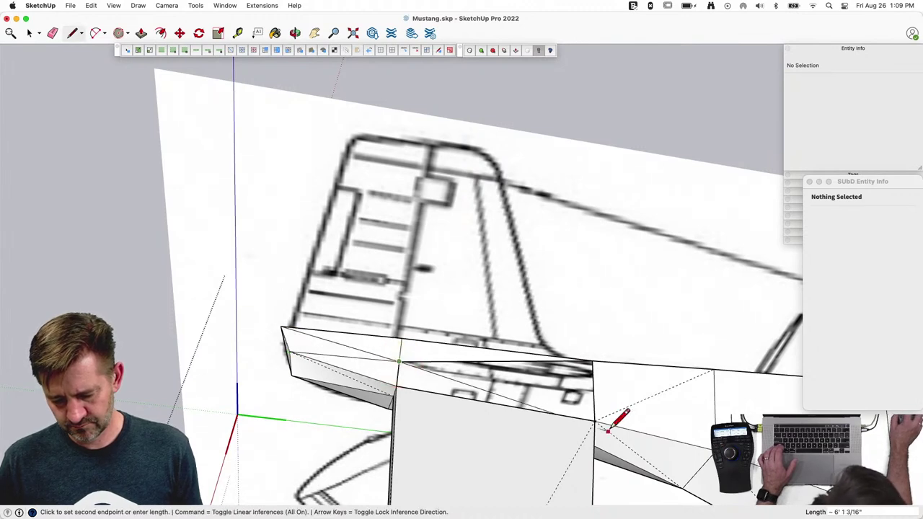
{"action": "left_click", "coordinate": [594, 420]}
{"action": "key", "text": "space"}
Step: Make the two outer diagonal edges soft and smooth, and move the SUbD Entity Info window clear of the other panels
{"action": "left_click", "coordinate": [426, 369], "text": "shift"}
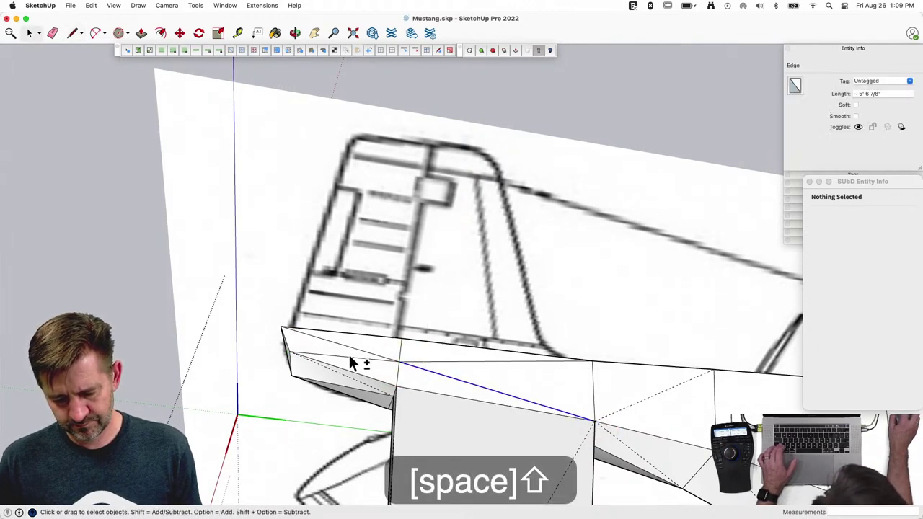
{"action": "left_click", "coordinate": [342, 356], "text": "shift"}
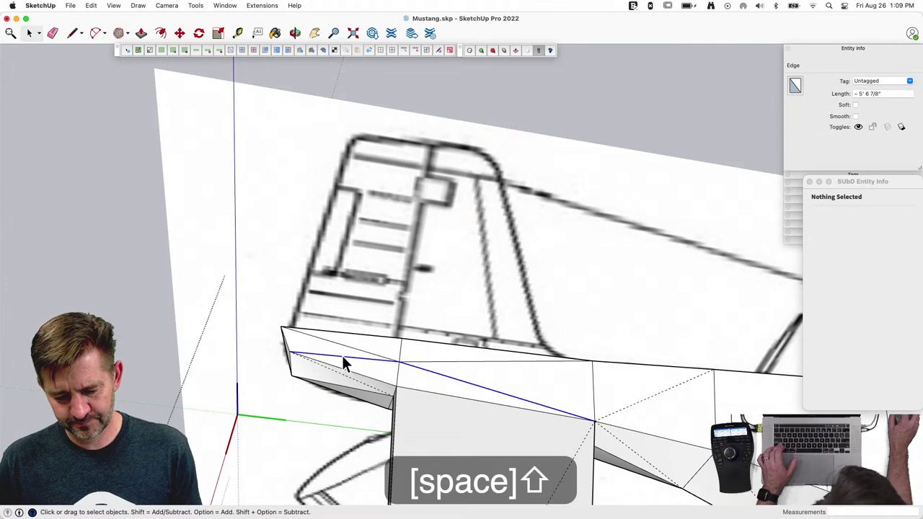
{"action": "left_click", "coordinate": [859, 106]}
{"action": "left_click", "coordinate": [857, 117]}
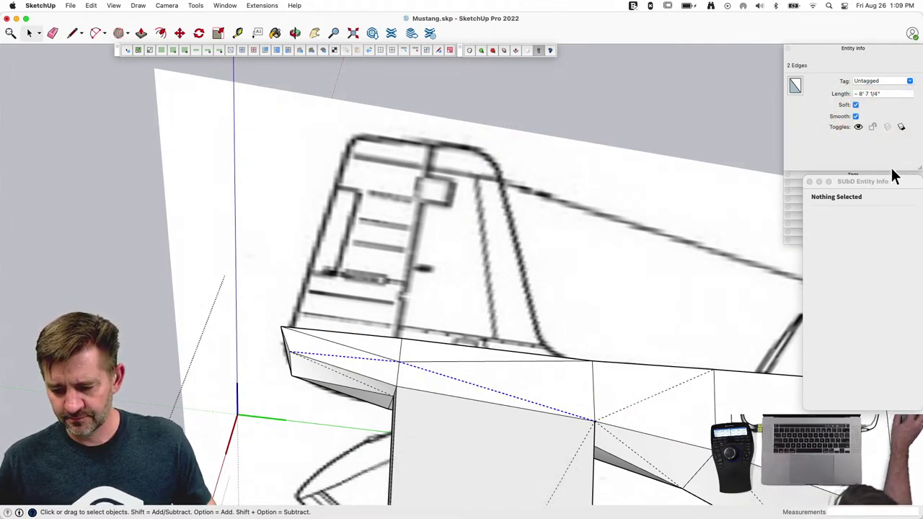
{"action": "left_click_drag", "start_coordinate": [892, 181], "coordinate": [881, 258]}
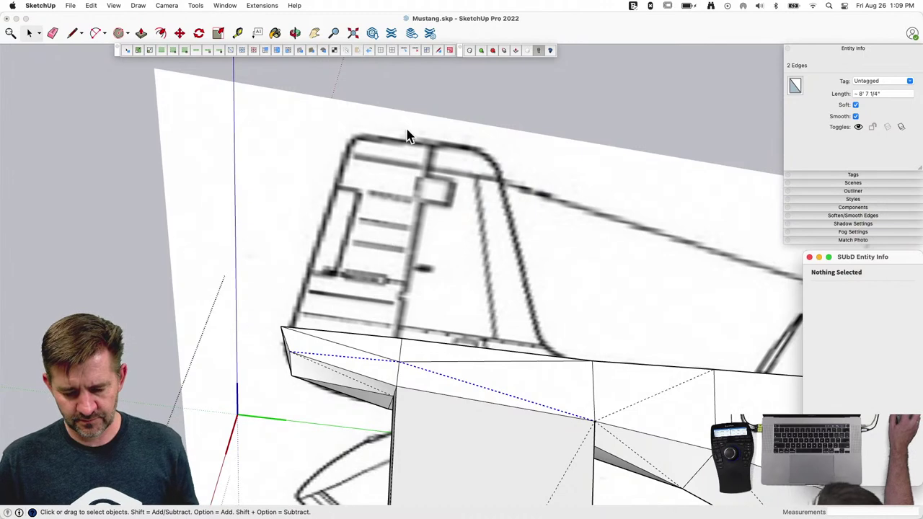
Step: Push/Pull the front and rear fin-base faces out to the blueprint fin's top, extruding the front face about 7' 2 5/8"
{"action": "key", "text": "p"}
{"action": "left_click_drag", "start_coordinate": [412, 354], "coordinate": [452, 153]}
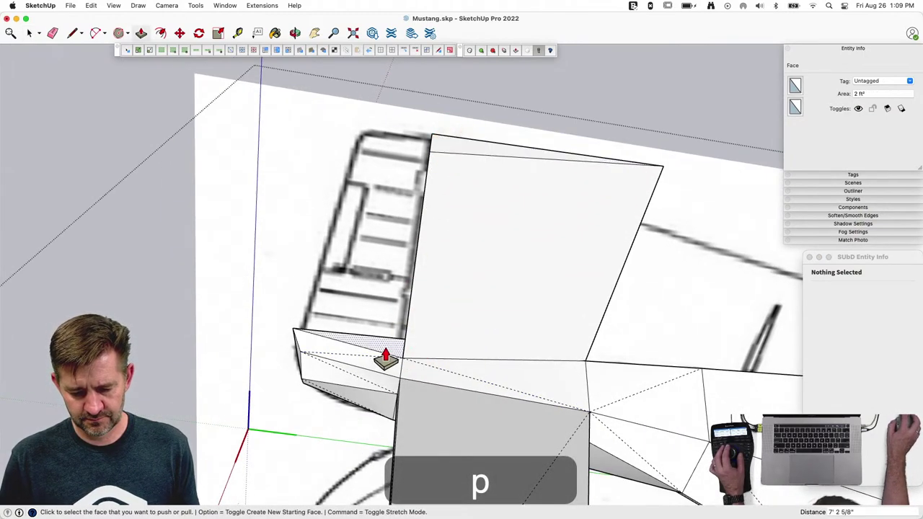
{"action": "left_click_drag", "start_coordinate": [386, 358], "coordinate": [431, 150]}
{"action": "key", "text": "space"}
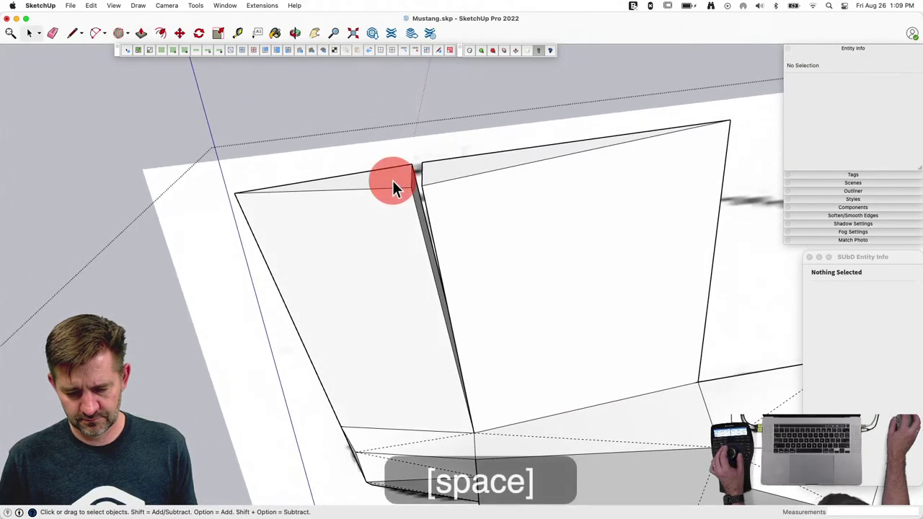
Step: Move the rear fin block's end face so its corner meets the front block's tip corner, closing the gap between them
{"action": "left_click", "coordinate": [392, 184]}
{"action": "key", "text": "m"}
{"action": "left_click", "coordinate": [447, 137]}
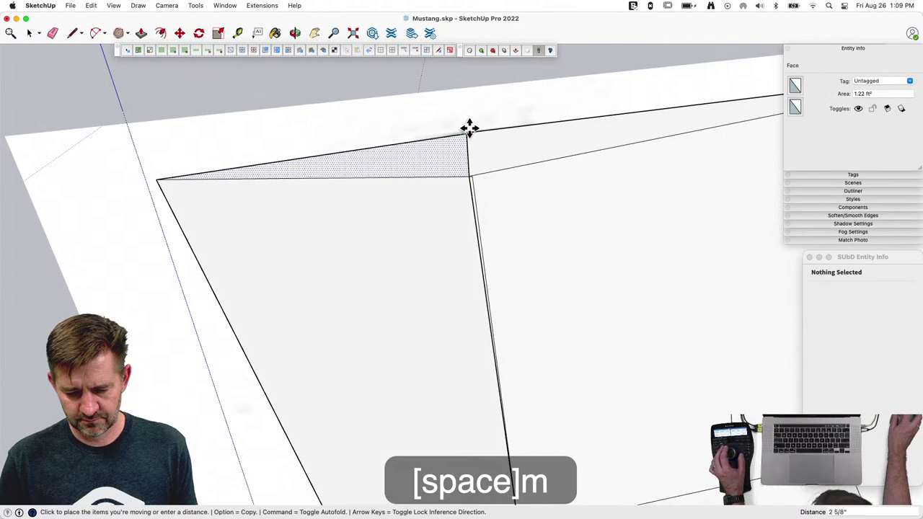
{"action": "left_click", "coordinate": [469, 132]}
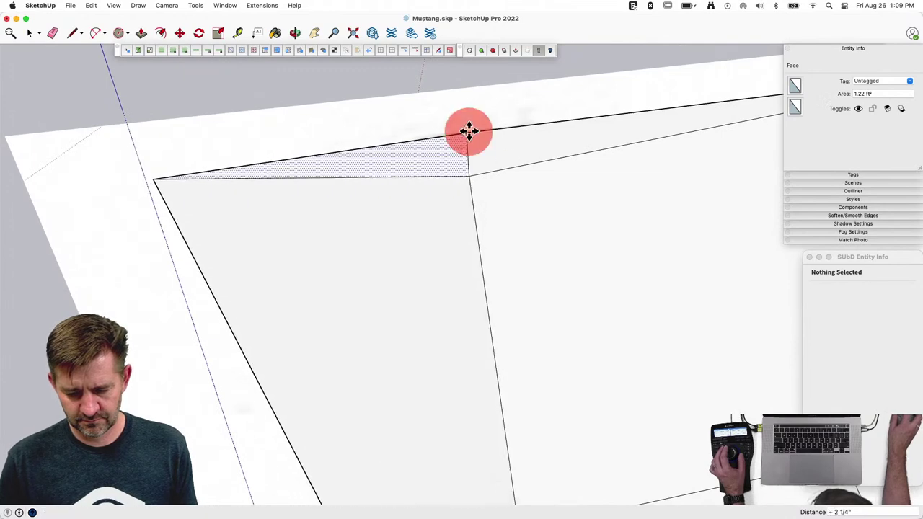
{"action": "key", "text": "space"}
{"action": "key", "text": "e"}
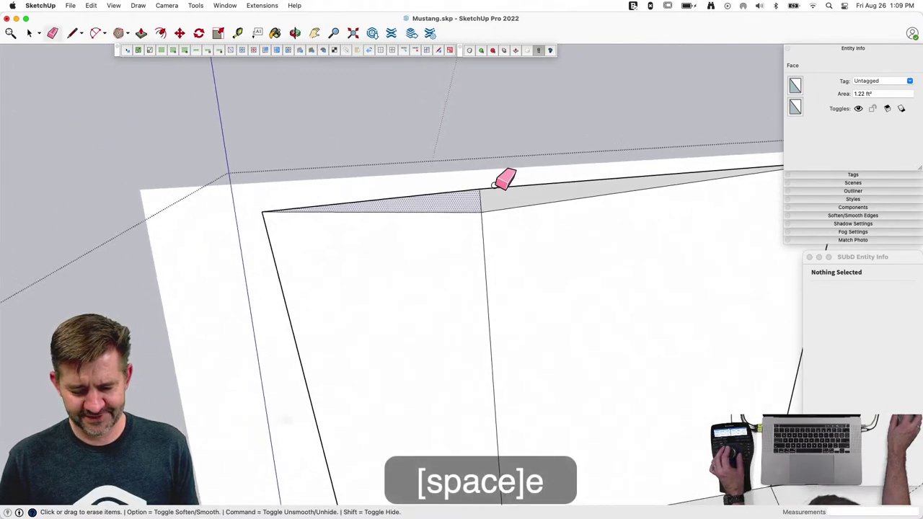
{"action": "middle_click_drag", "start_coordinate": [503, 234], "coordinate": [476, 237]}
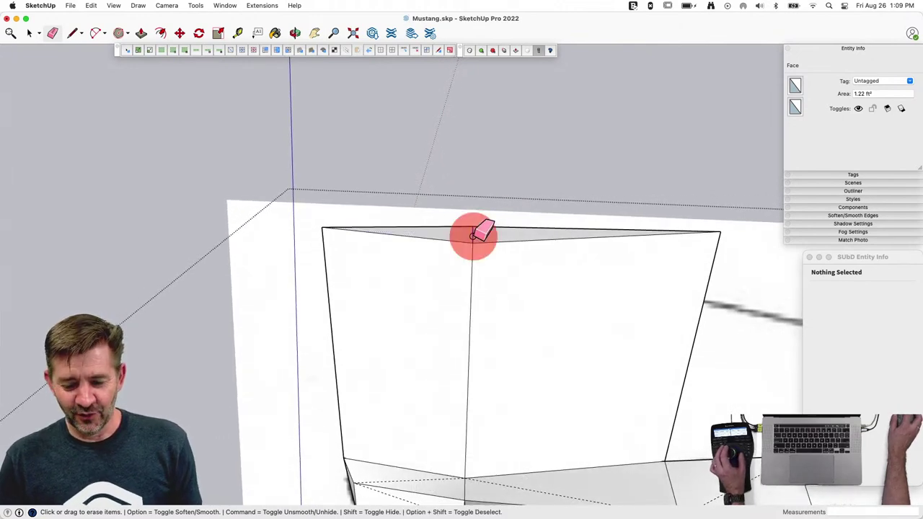
{"action": "left_click", "coordinate": [475, 235]}
{"action": "key", "text": "super+z"}
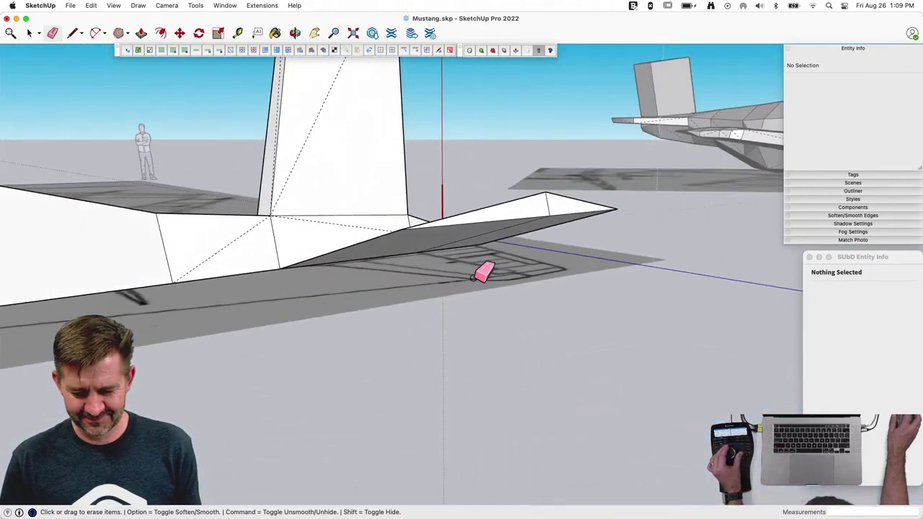
Step: Erase the fin's centreline-side face and the leftover edges across its base, leaving the half-fin open along the symmetry plane
{"action": "key", "text": "space"}
{"action": "key", "text": "e"}
{"action": "left_click", "coordinate": [505, 225]}
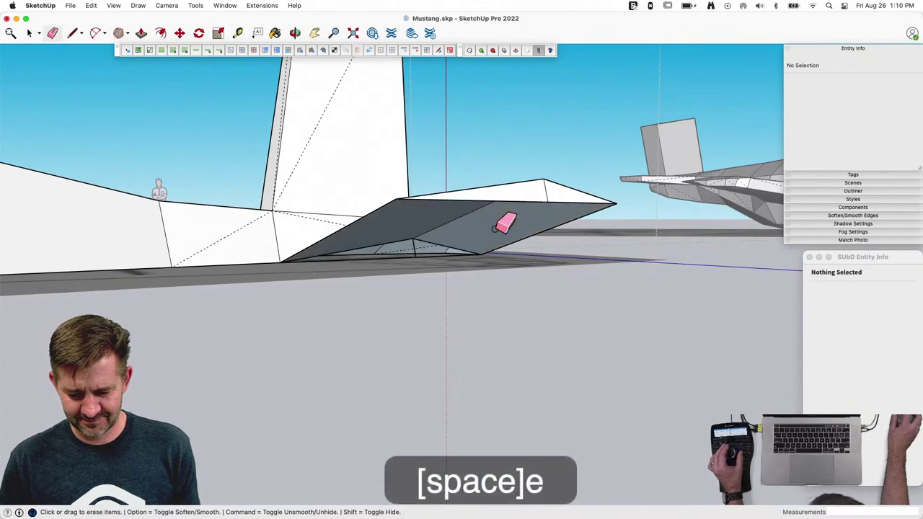
{"action": "key", "text": "space"}
{"action": "key", "text": "e"}
{"action": "left_click", "coordinate": [415, 259]}
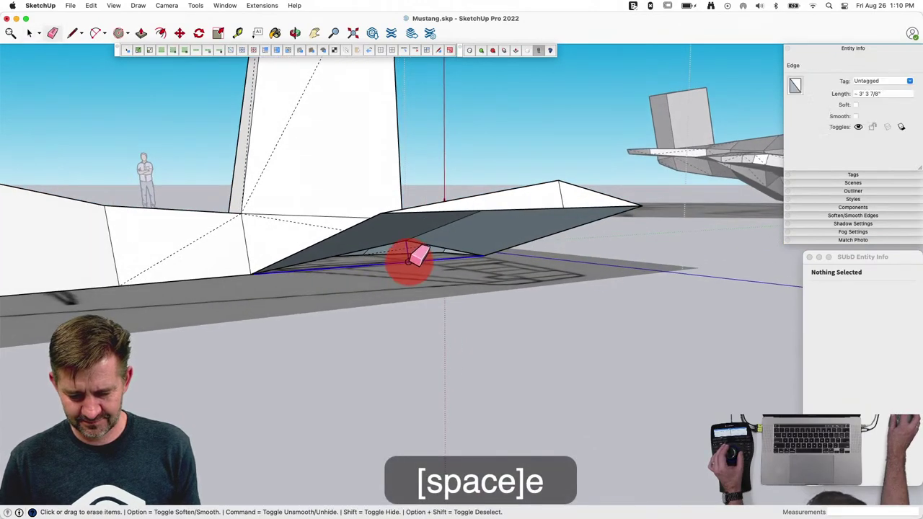
Step: Move the four vertices of the fin's tip faces along the red axis with Vertex Tools until they align with the fin base's centreline corner
{"action": "key", "text": "space"}
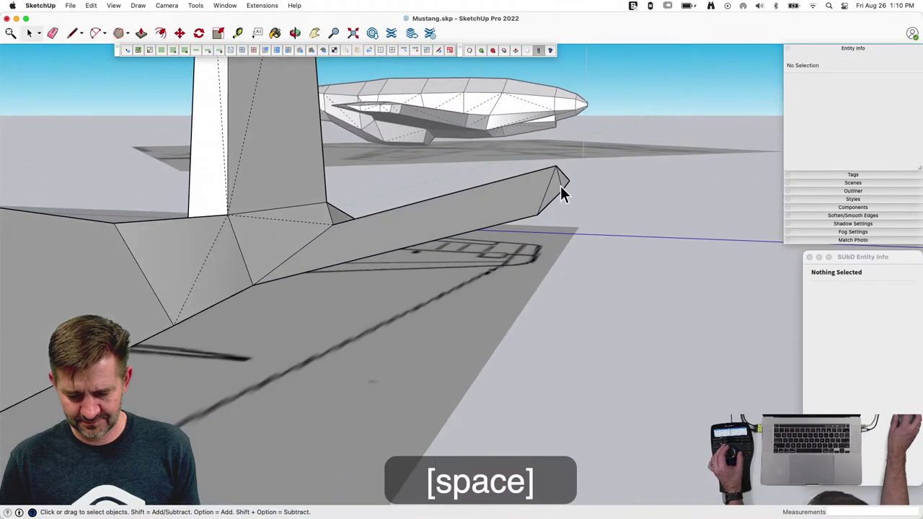
{"action": "left_click", "coordinate": [565, 186], "text": "shift"}
{"action": "key", "text": "m"}
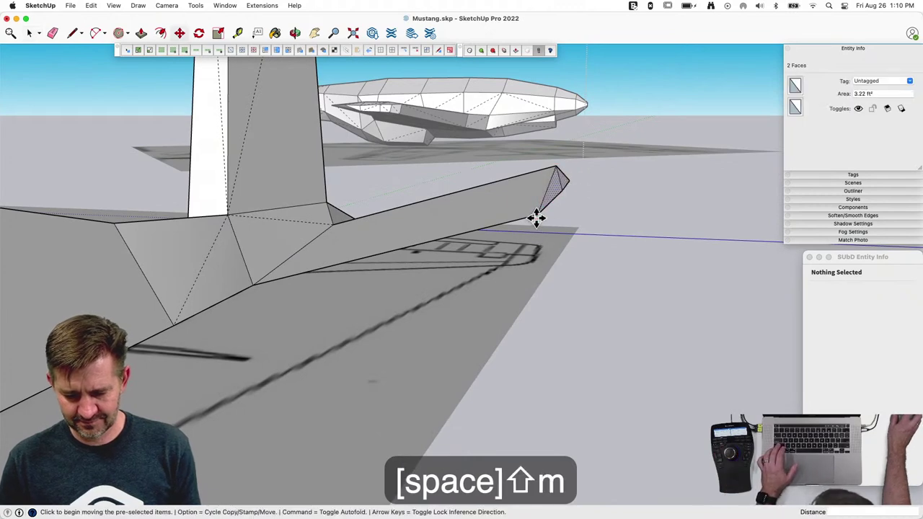
{"action": "key", "text": "v"}
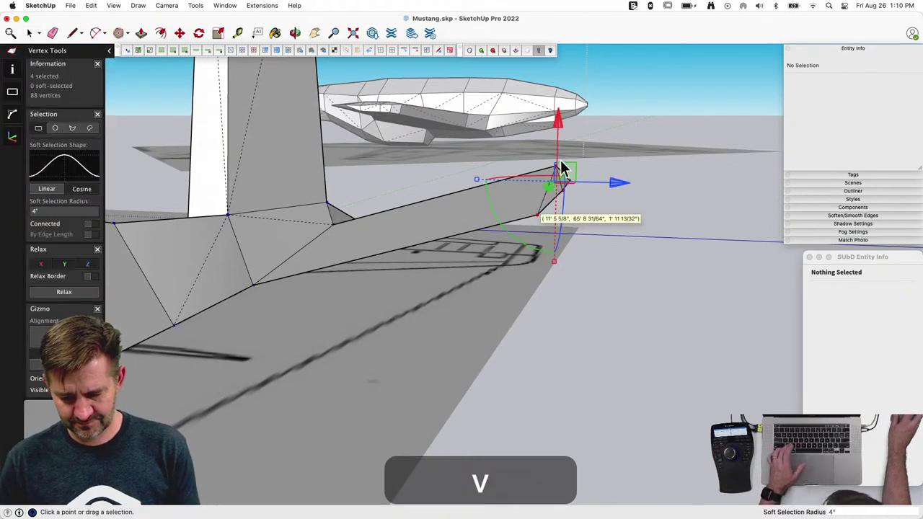
{"action": "key", "text": "m"}
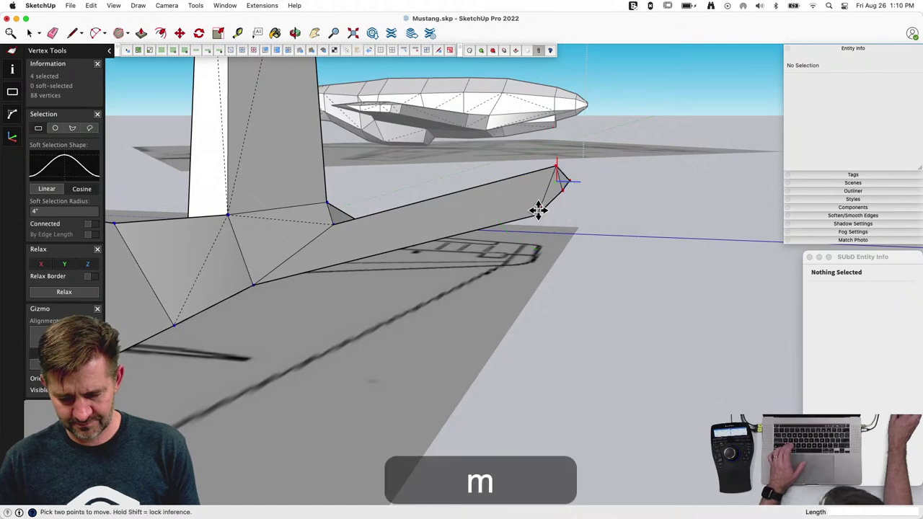
{"action": "left_click", "coordinate": [536, 213]}
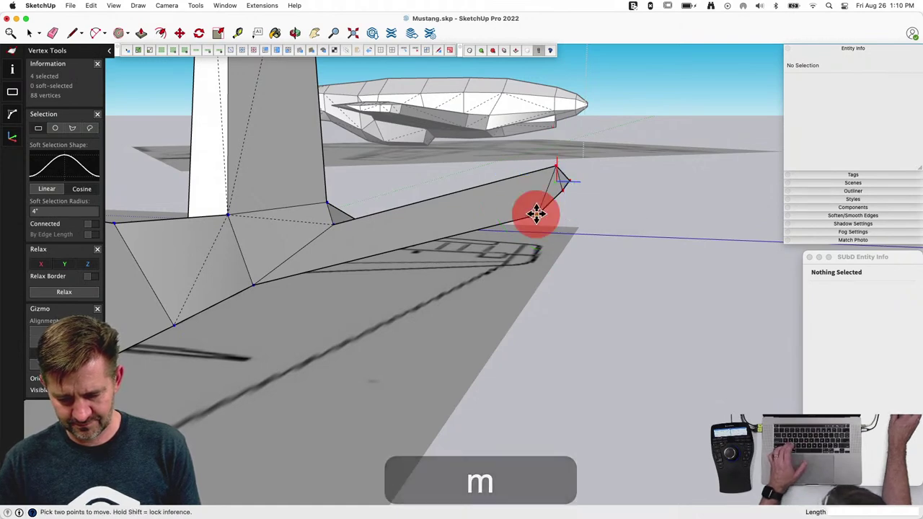
{"action": "key", "text": "Up"}
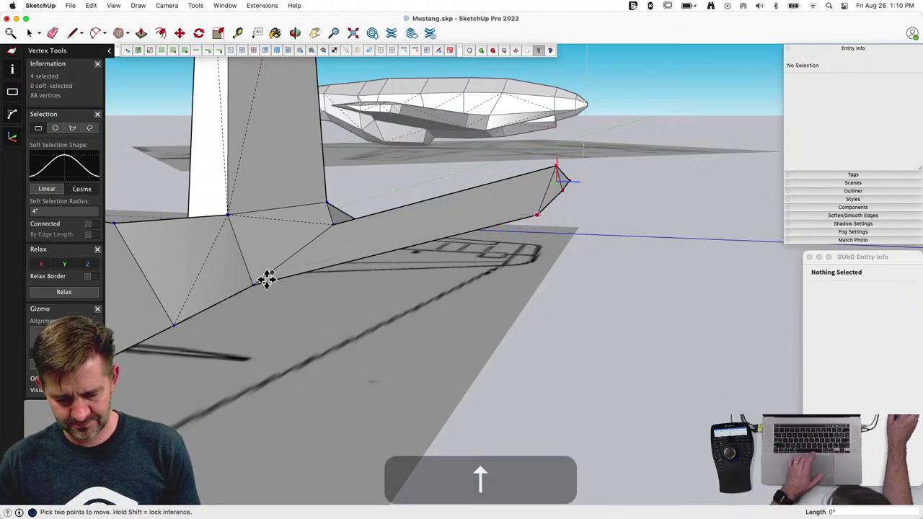
{"action": "key", "text": "Right"}
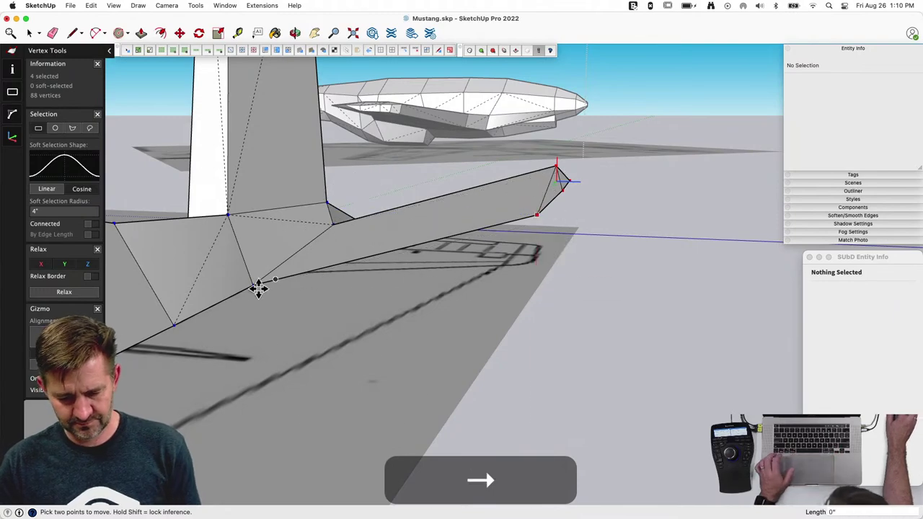
{"action": "left_click", "coordinate": [257, 287]}
{"action": "key", "text": "space"}
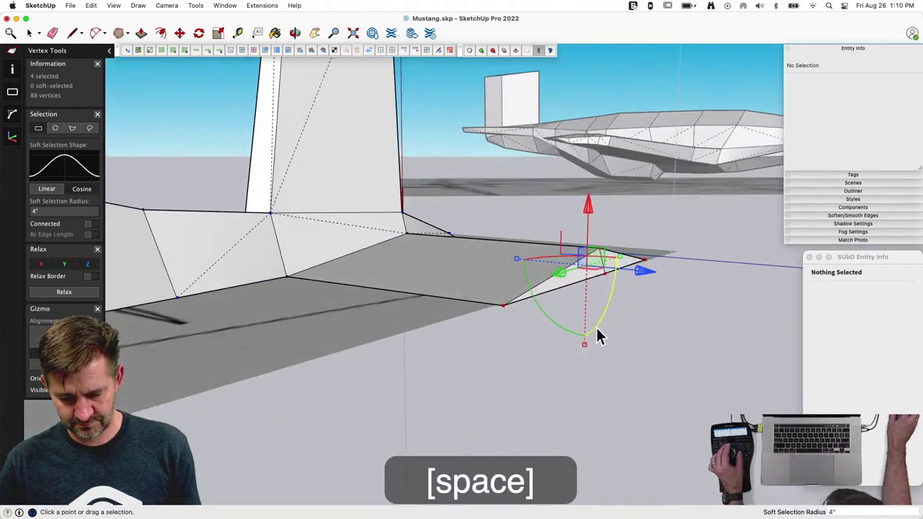
Step: Thin the fin tip by moving its outer middle vertex about 5 1/8" along the red axis toward the centreline with Vertex Tools
{"action": "key", "text": "space"}
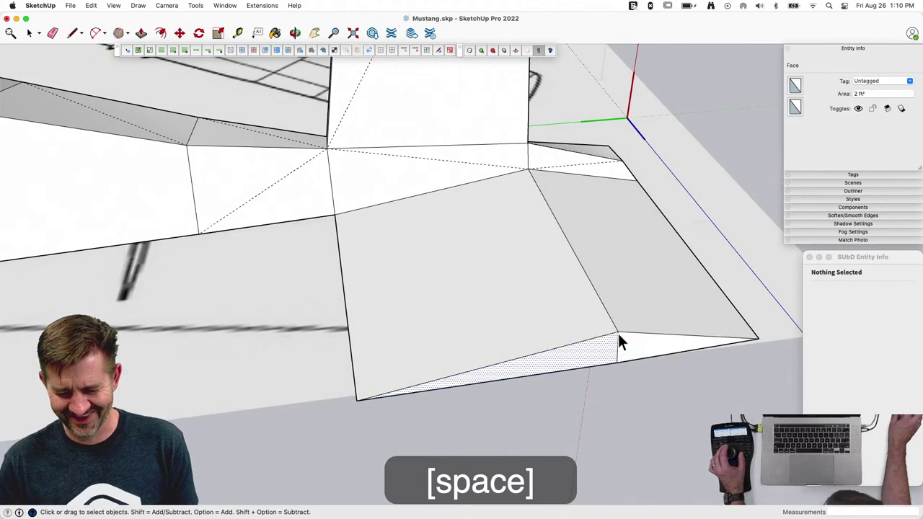
{"action": "left_click", "coordinate": [650, 418]}
{"action": "key", "text": "v"}
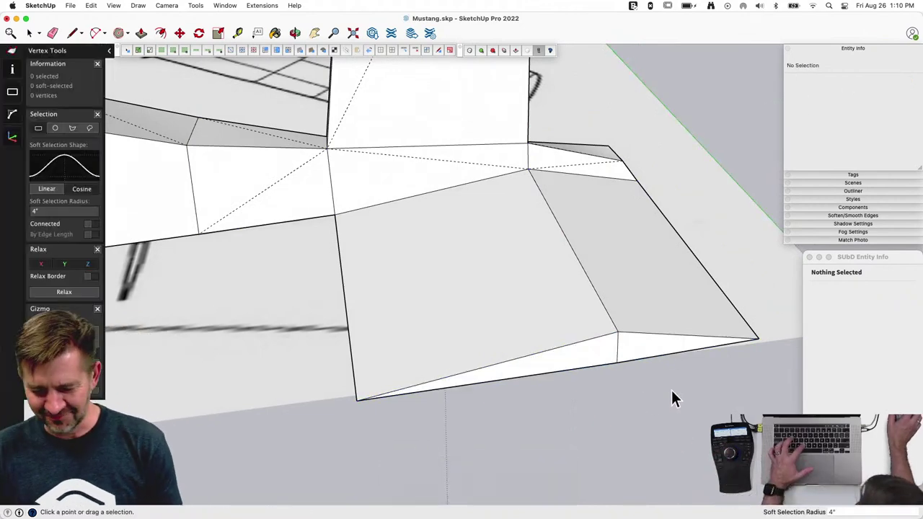
{"action": "key", "text": "space"}
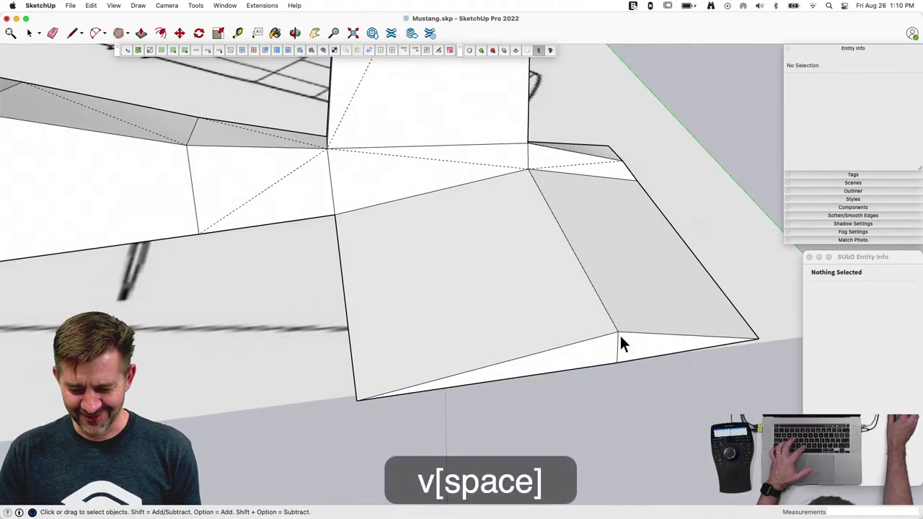
{"action": "left_click", "coordinate": [619, 333]}
{"action": "double_click", "coordinate": [619, 342]}
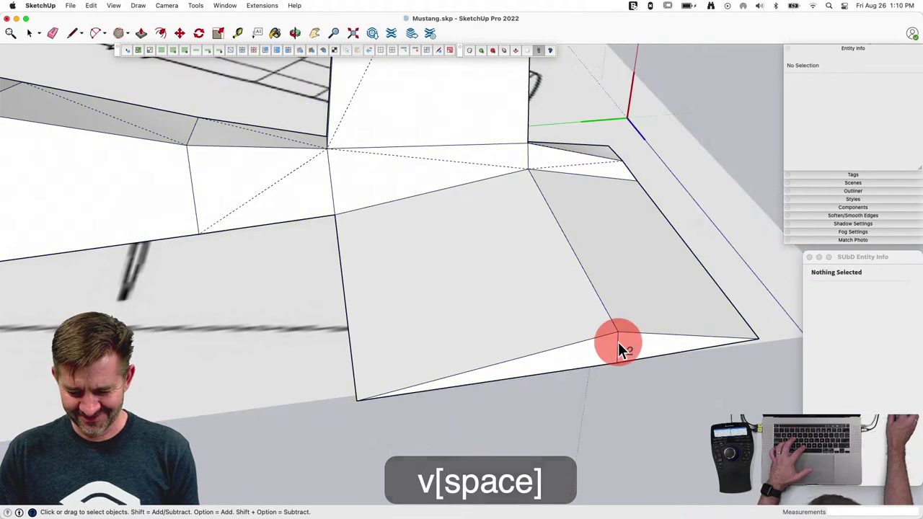
{"action": "left_click", "coordinate": [618, 341]}
{"action": "key", "text": "v"}
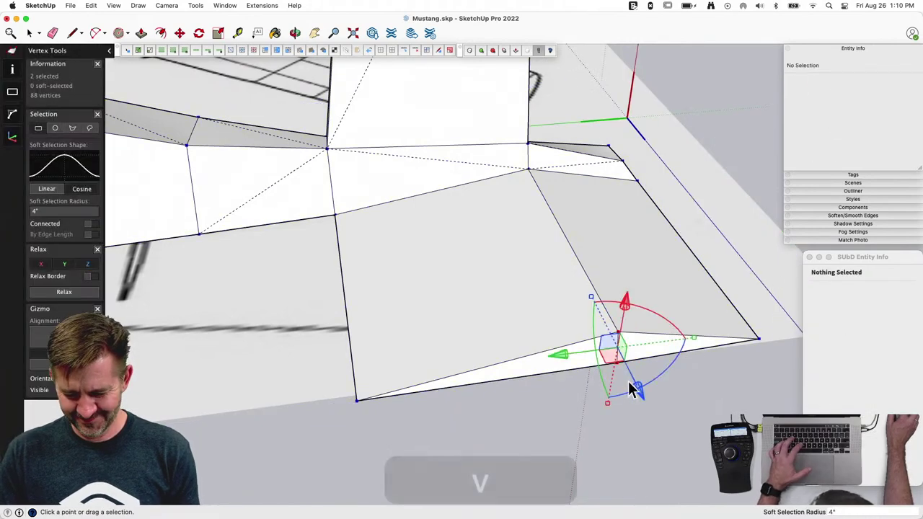
{"action": "left_click", "coordinate": [722, 300]}
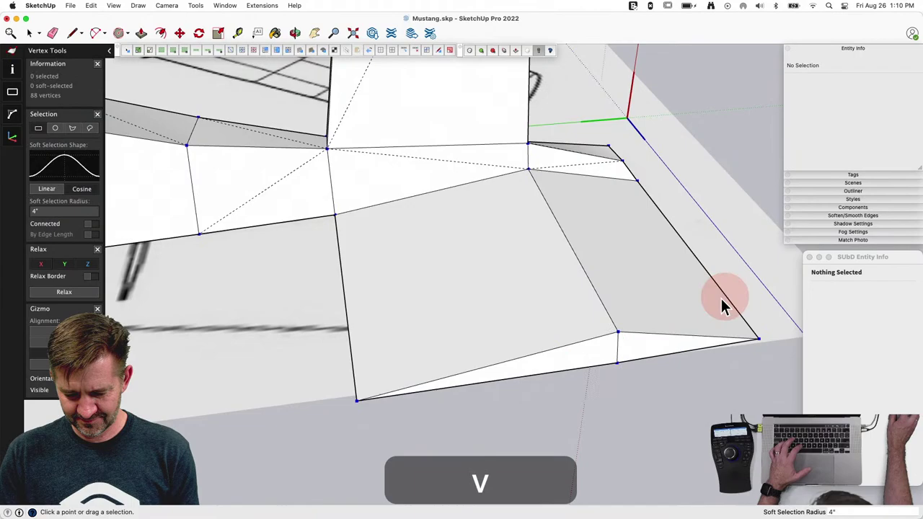
{"action": "left_click", "coordinate": [617, 331]}
{"action": "left_click_drag", "start_coordinate": [621, 292], "coordinate": [623, 311]}
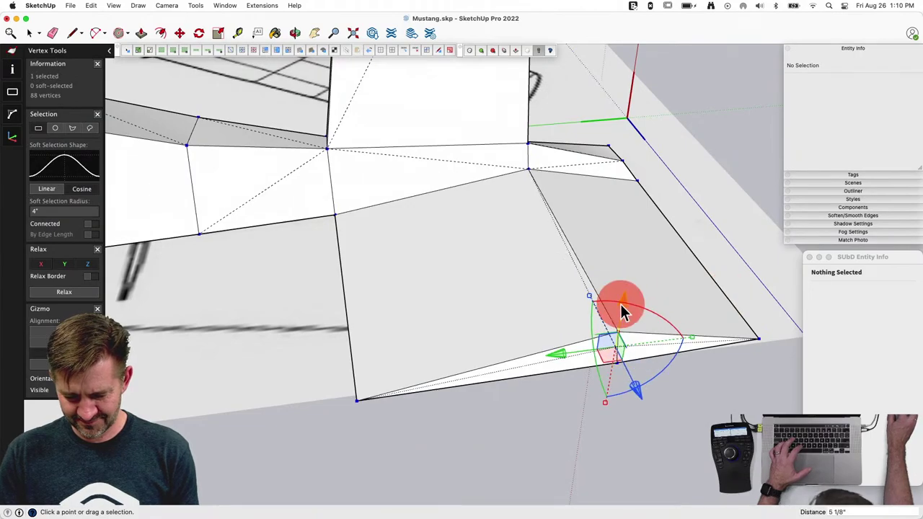
{"action": "key", "text": "space"}
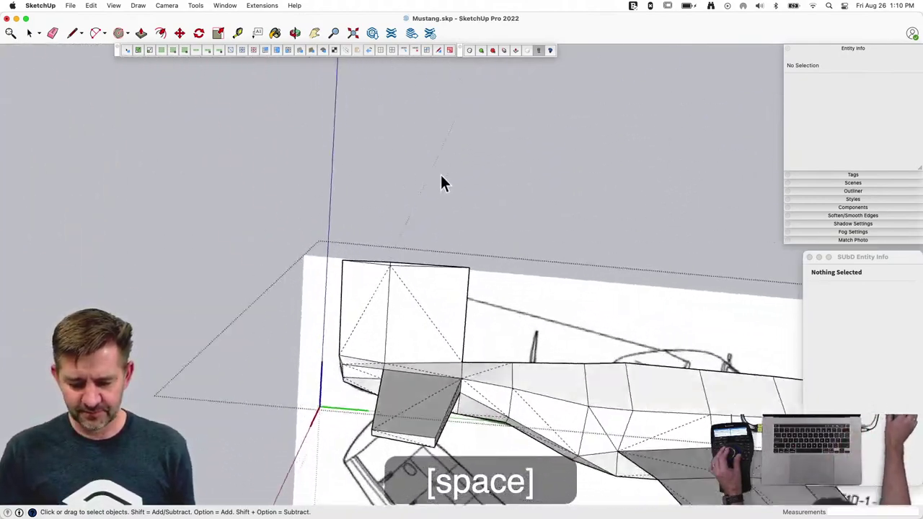
Step: Scale the fin's tip vertices to about 0.58 along the green axis and shift them about 4 15/16" toward the rear
{"action": "left_click_drag", "start_coordinate": [531, 254], "coordinate": [541, 254]}
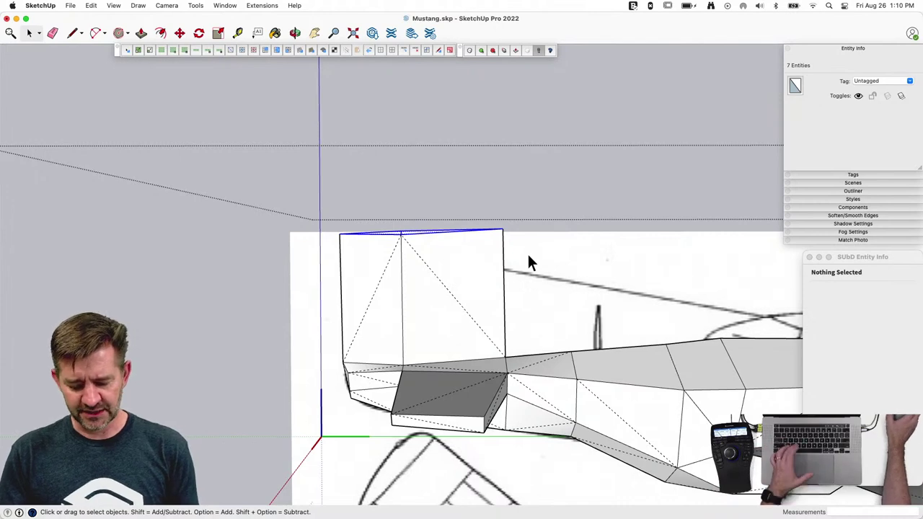
{"action": "key", "text": "v"}
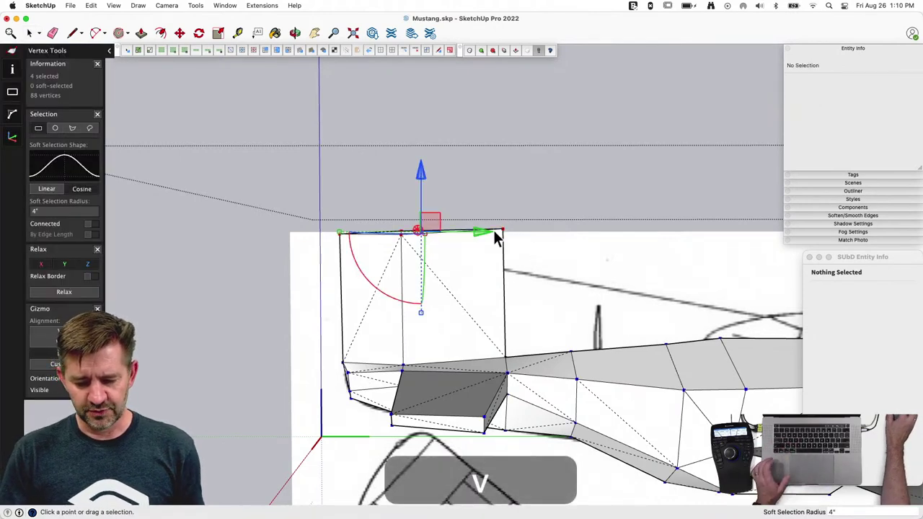
{"action": "left_click_drag", "start_coordinate": [339, 232], "coordinate": [374, 229]}
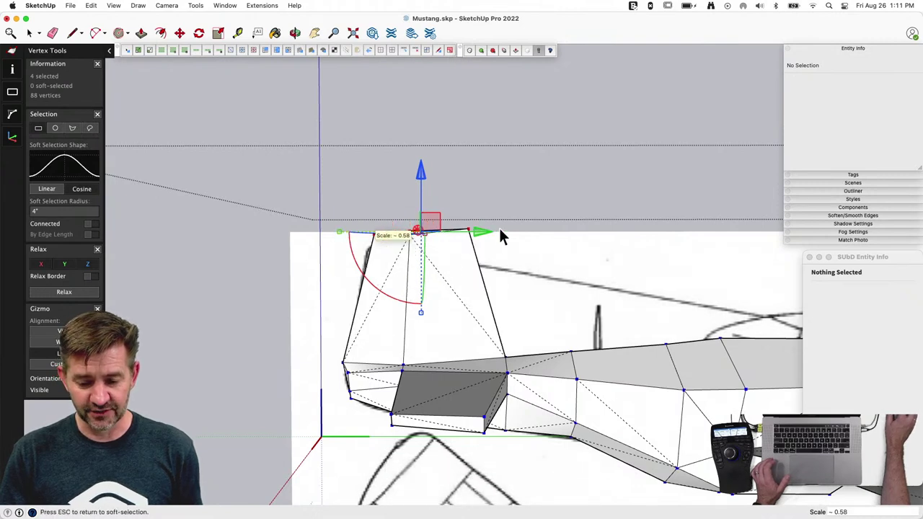
{"action": "mouse_move", "coordinate": [491, 235]}
{"action": "left_mouse_down"}
{"action": "mouse_move", "coordinate": [473, 234]}
{"action": "mouse_move", "coordinate": [483, 235]}
{"action": "left_mouse_up"}
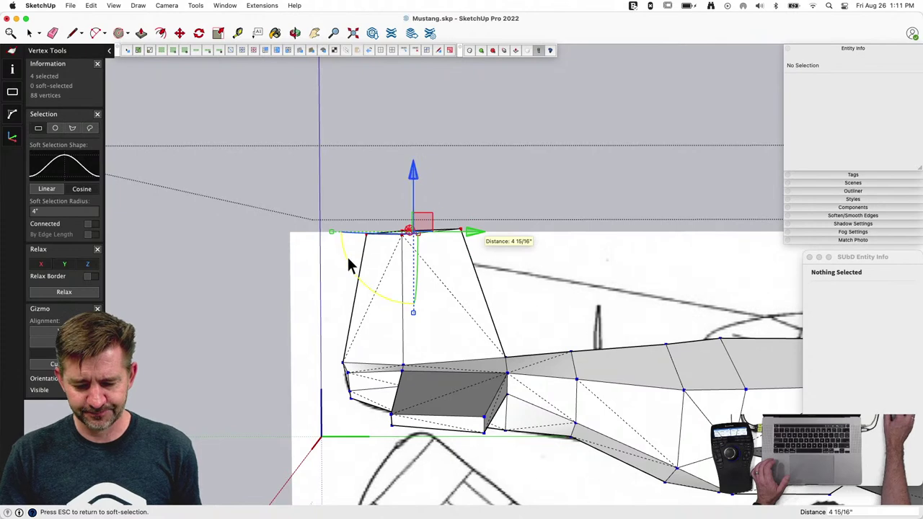
Step: Tilt and lower the fin's tip vertices onto the blueprint's slanted tip, finishing with a rotation of about -6.8 degrees
{"action": "left_click_drag", "start_coordinate": [346, 255], "coordinate": [339, 277]}
{"action": "mouse_move", "coordinate": [416, 174]}
{"action": "left_mouse_down"}
{"action": "mouse_move", "coordinate": [414, 202]}
{"action": "mouse_move", "coordinate": [413, 176]}
{"action": "mouse_move", "coordinate": [424, 174]}
{"action": "mouse_move", "coordinate": [409, 182]}
{"action": "left_mouse_up"}
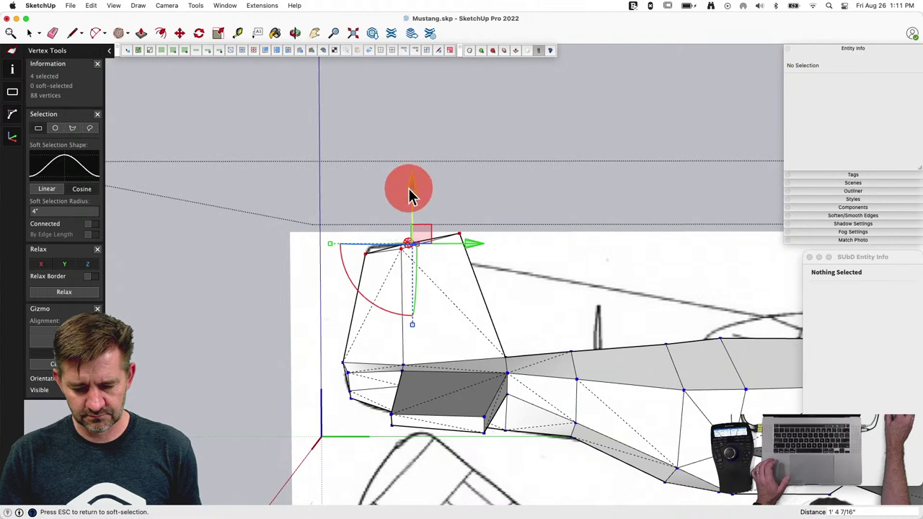
{"action": "left_click", "coordinate": [413, 191]}
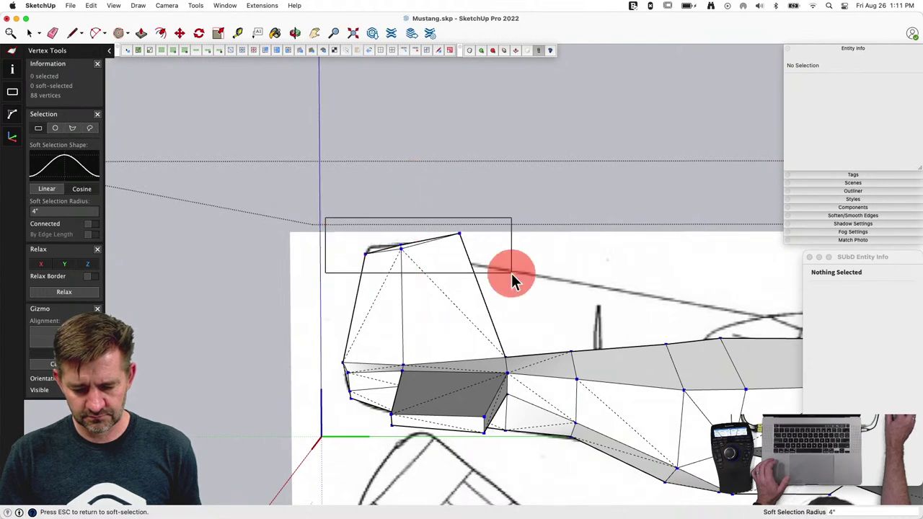
{"action": "left_click_drag", "start_coordinate": [511, 274], "coordinate": [510, 277]}
{"action": "left_click_drag", "start_coordinate": [415, 189], "coordinate": [415, 189]}
{"action": "mouse_move", "coordinate": [387, 313]}
{"action": "left_mouse_down"}
{"action": "mouse_move", "coordinate": [333, 319]}
{"action": "mouse_move", "coordinate": [345, 387]}
{"action": "mouse_move", "coordinate": [312, 440]}
{"action": "left_mouse_up"}
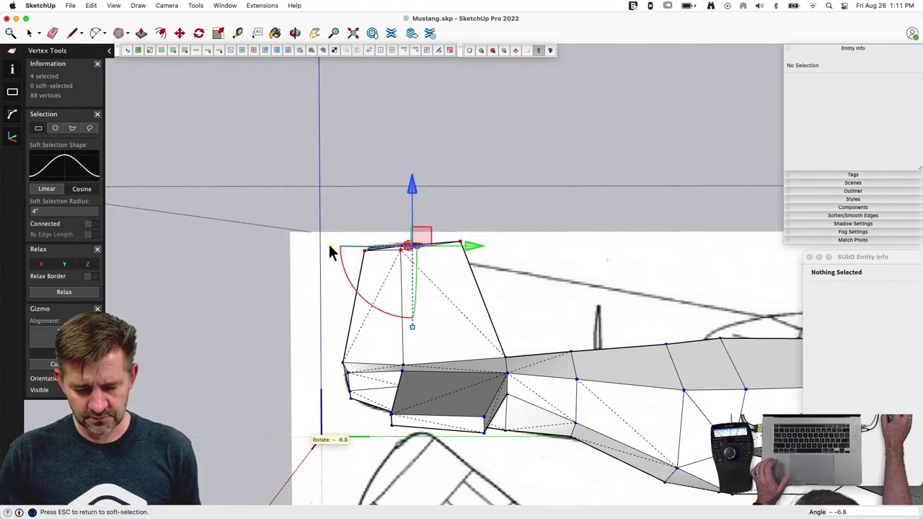
Step: Fine-tune the fin tip's width and fore-aft position along the green axis to fit the blueprint outline, and leave Vertex Tools
{"action": "mouse_move", "coordinate": [329, 248]}
{"action": "left_mouse_down"}
{"action": "mouse_move", "coordinate": [317, 251]}
{"action": "mouse_move", "coordinate": [364, 250]}
{"action": "left_mouse_up"}
{"action": "left_click_drag", "start_coordinate": [471, 241], "coordinate": [458, 246]}
{"action": "left_click", "coordinate": [550, 183]}
{"action": "key", "text": "space"}
{"action": "left_click", "coordinate": [566, 168]}
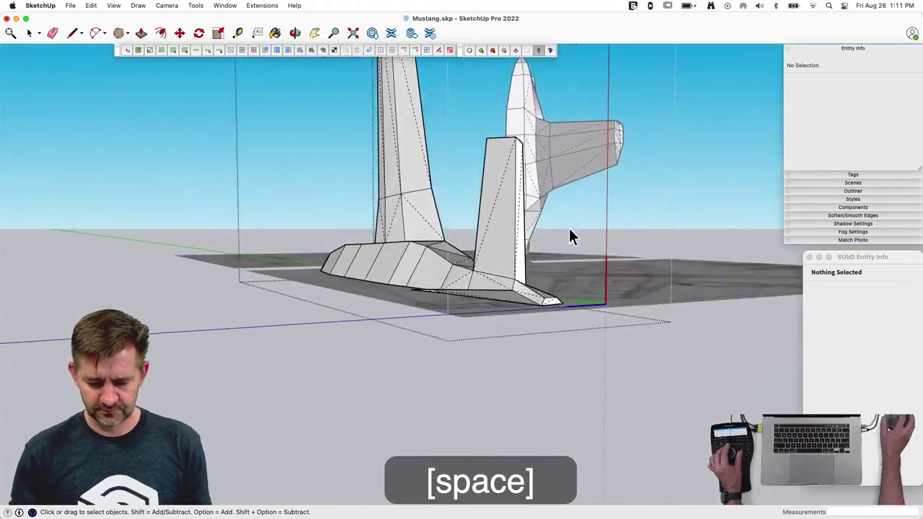
Step: Move the fin's tip faces about 11 1/16" along the red axis onto the centreline plane of the side-view blueprint
{"action": "left_click", "coordinate": [414, 363]}
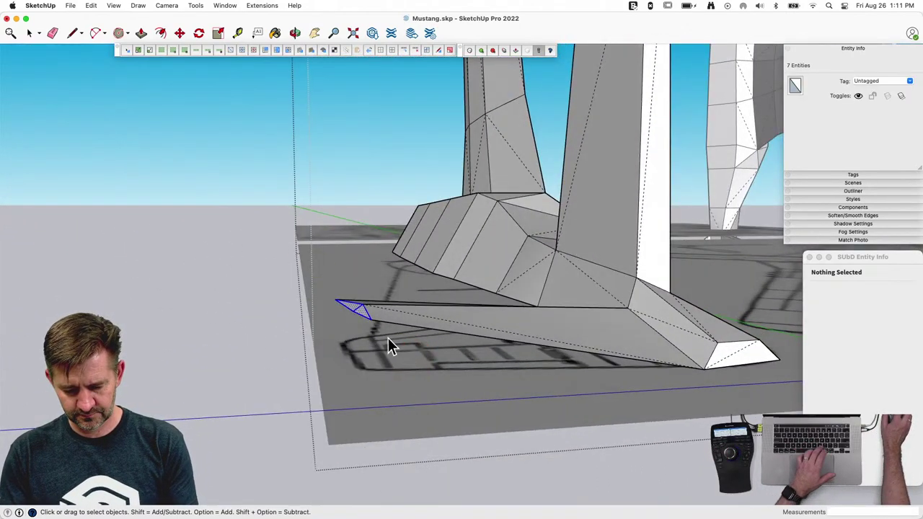
{"action": "key", "text": "m"}
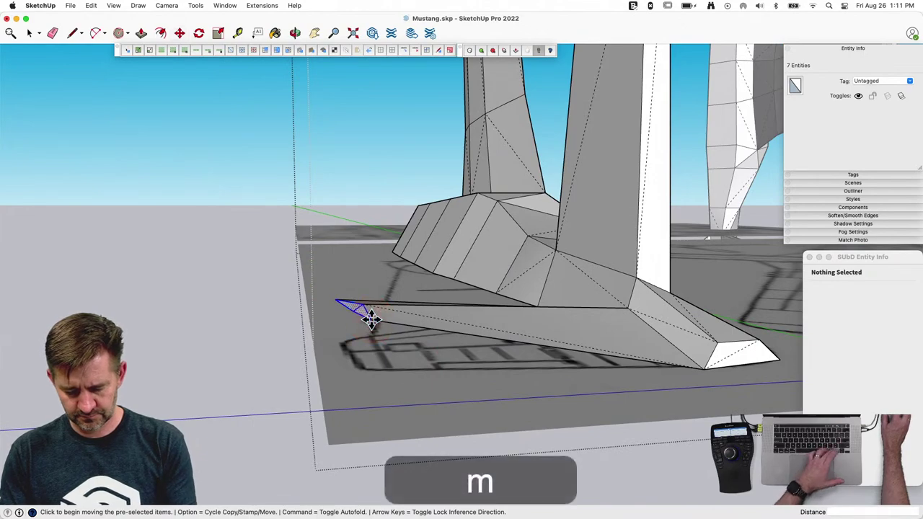
{"action": "left_click", "coordinate": [370, 319]}
{"action": "key", "text": "Right"}
{"action": "left_click", "coordinate": [555, 364]}
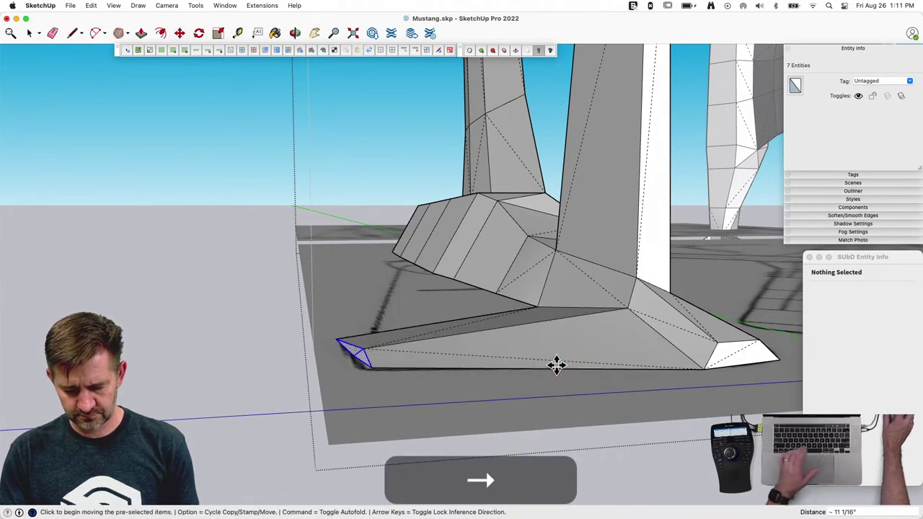
{"action": "key", "text": "space"}
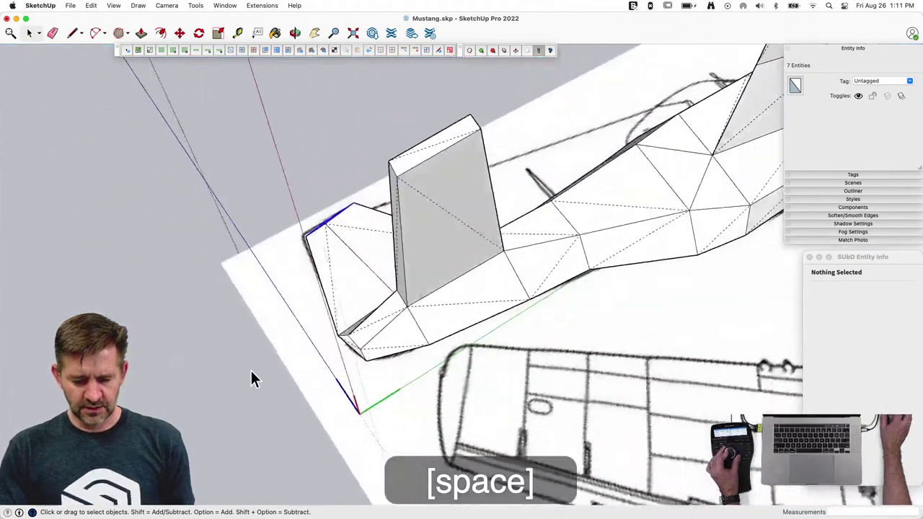
Step: Adjust the crease on the two edges along the fin's base, between the fin and the rear fuselage
{"action": "key", "text": "u"}
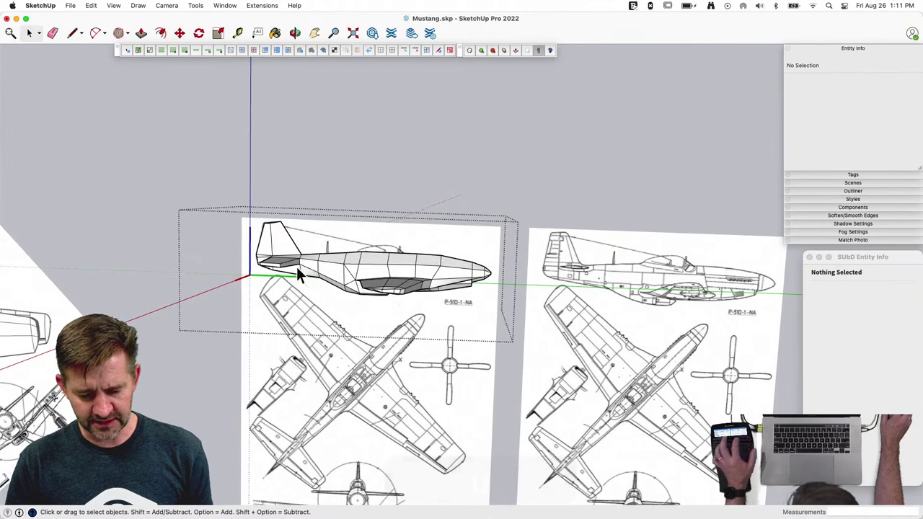
{"action": "key", "text": "u"}
{"action": "key", "text": "space"}
{"action": "left_click", "coordinate": [277, 281]}
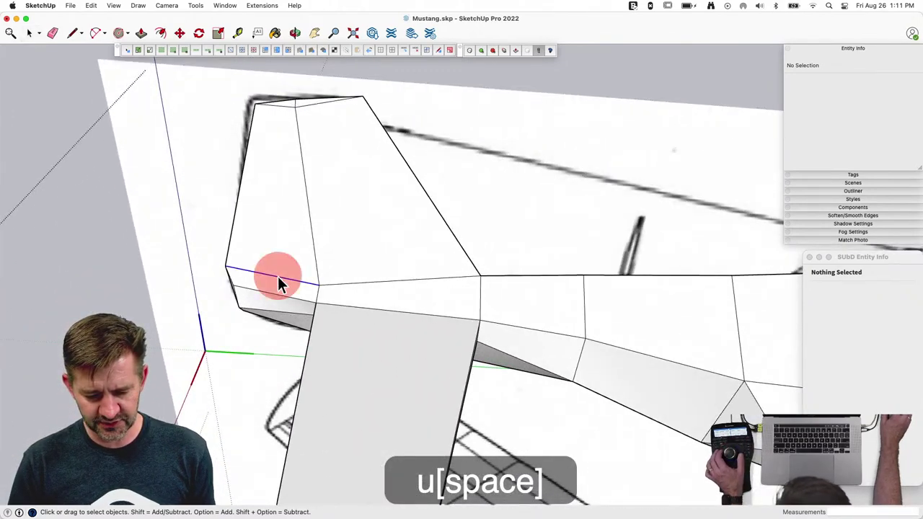
{"action": "left_click", "coordinate": [358, 283], "text": "shift"}
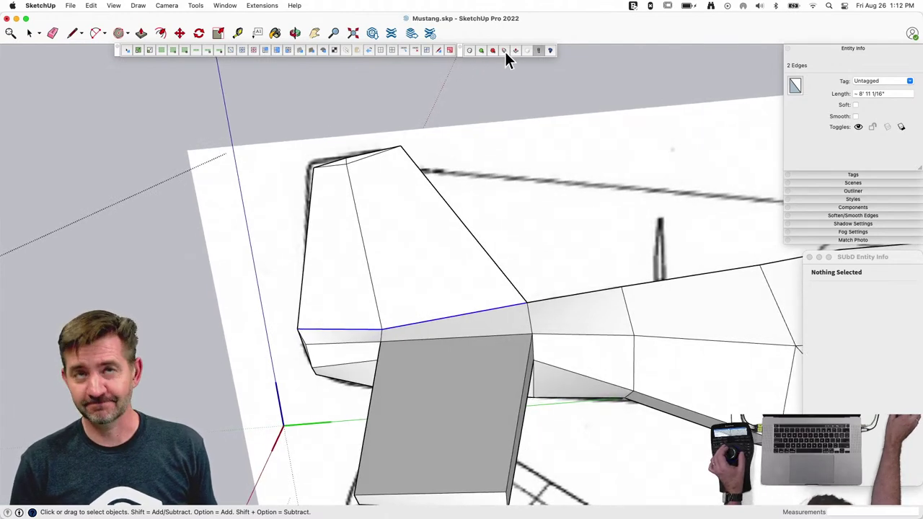
{"action": "left_click", "coordinate": [505, 51]}
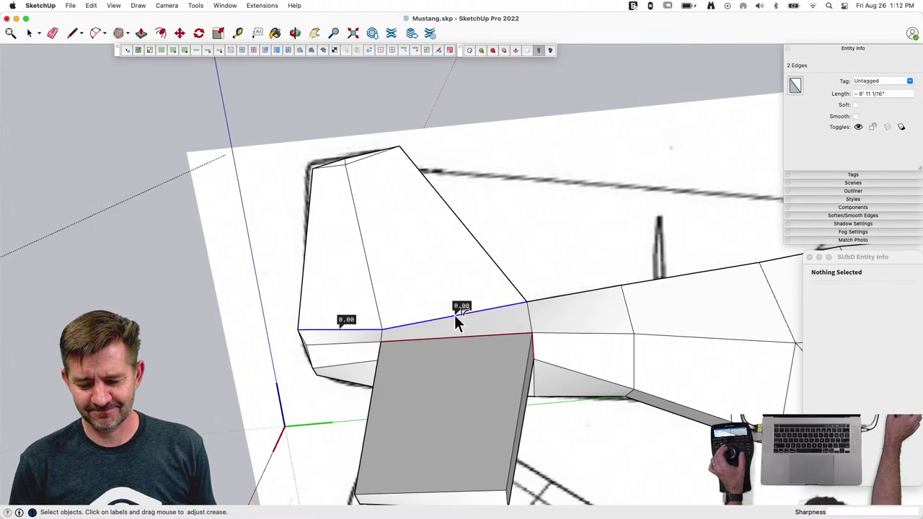
{"action": "left_click_drag", "start_coordinate": [455, 316], "coordinate": [500, 212]}
{"action": "key", "text": "space"}
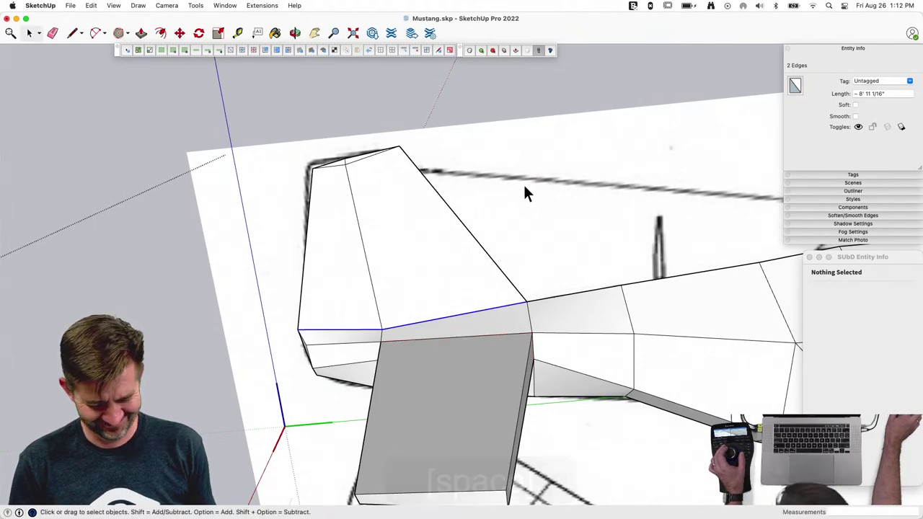
Step: Show the hidden geometry and inspect the subdivided surface around the nose, chin and wing root
{"action": "key", "text": "u"}
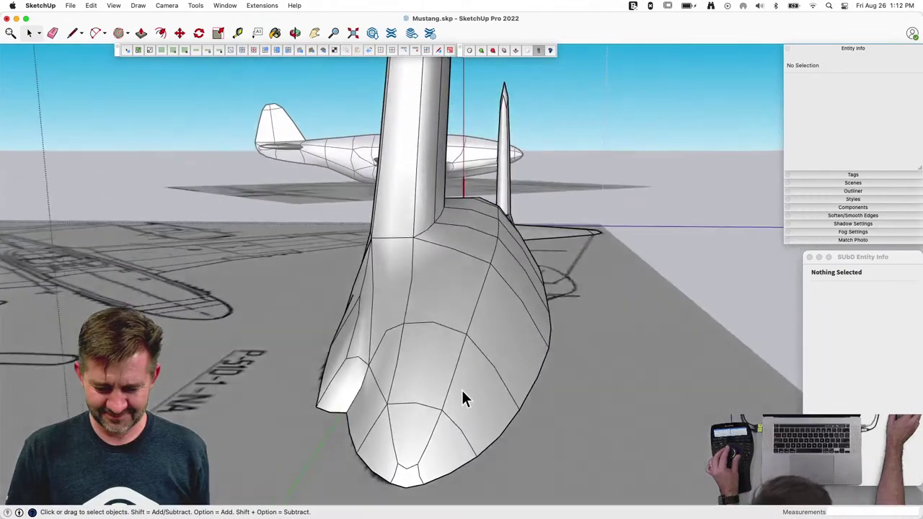
{"action": "middle_click_drag", "start_coordinate": [463, 400], "coordinate": [312, 361]}
{"action": "key", "text": "alt+h"}
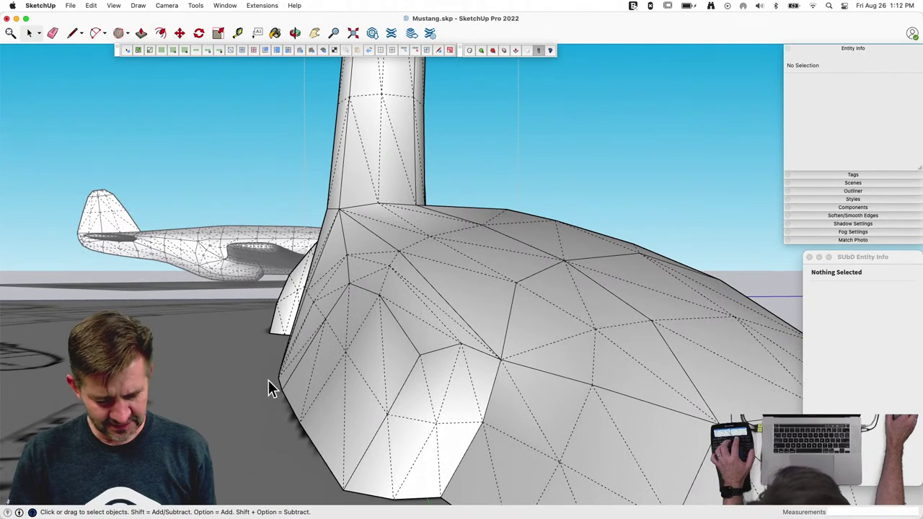
{"action": "key", "text": "shift+q"}
{"action": "key", "text": "shift+q"}
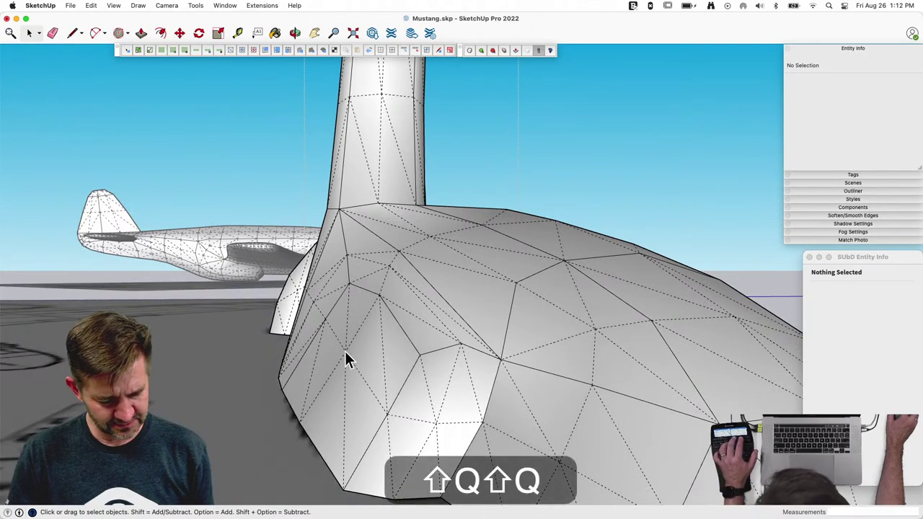
{"action": "key", "text": "u"}
{"action": "middle_click_drag", "start_coordinate": [351, 345], "coordinate": [528, 249]}
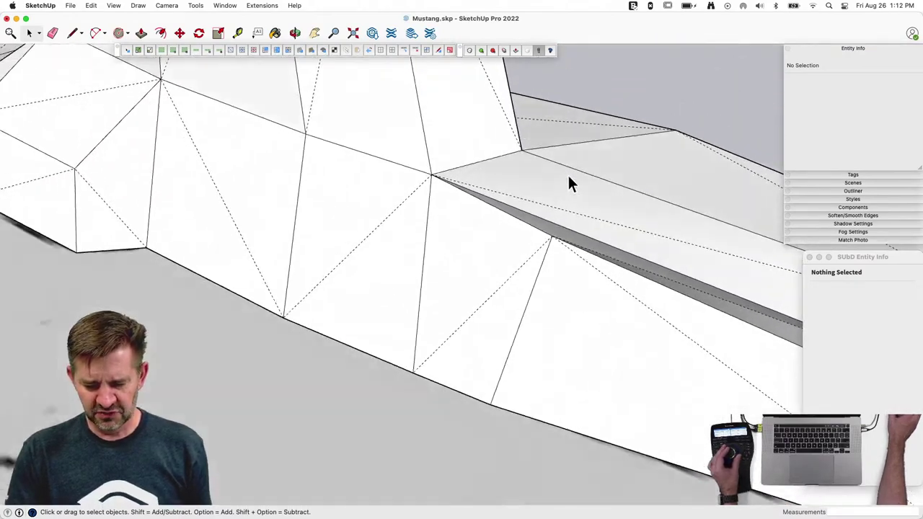
Step: Rotate the lower nose edge behind the chin intake about 9.9 degrees around its centreline endpoint, about the green axis
{"action": "middle_click_drag", "start_coordinate": [568, 184], "coordinate": [418, 329]}
{"action": "key", "text": "space"}
{"action": "left_click", "coordinate": [448, 239]}
{"action": "key", "text": "q"}
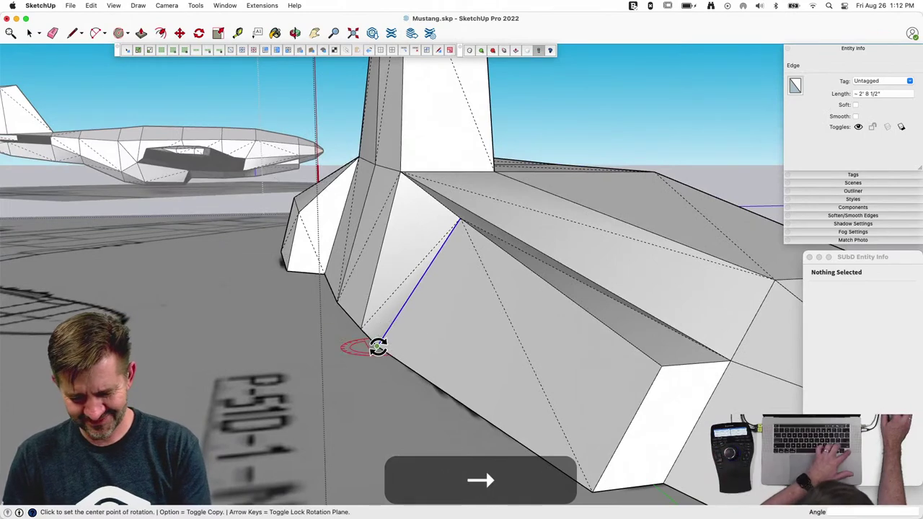
{"action": "left_click", "coordinate": [377, 347]}
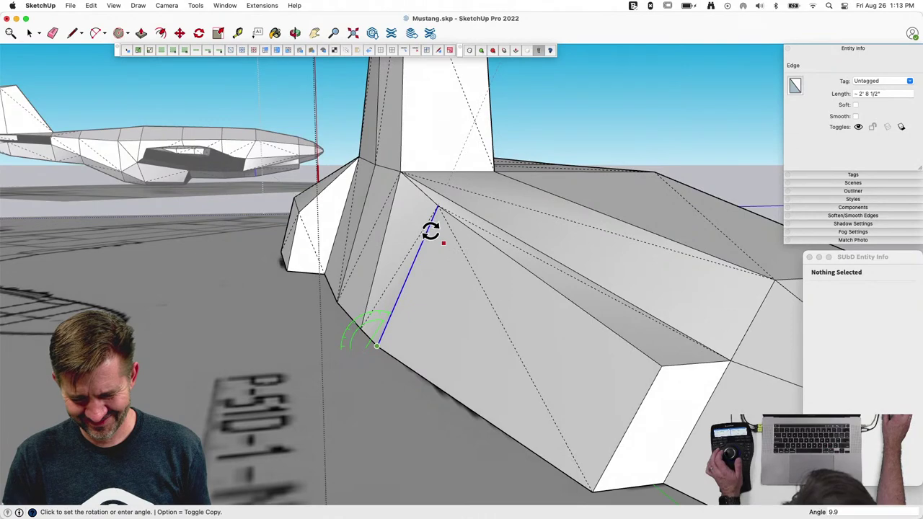
{"action": "left_click", "coordinate": [431, 230]}
{"action": "key", "text": "space"}
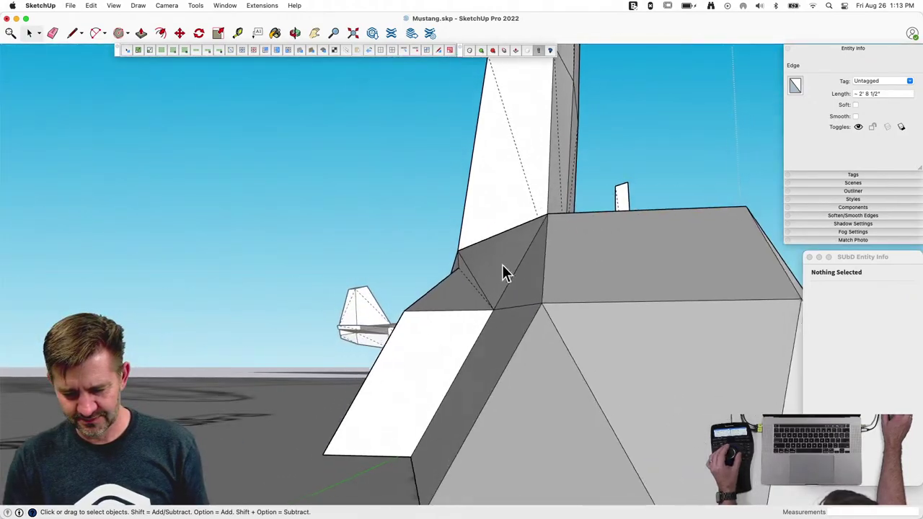
Step: Review the subdivided aircraft from several sides, including the tail against the blueprint, with its mesh edges temporarily hidden
{"action": "middle_click_drag", "start_coordinate": [502, 265], "coordinate": [598, 307]}
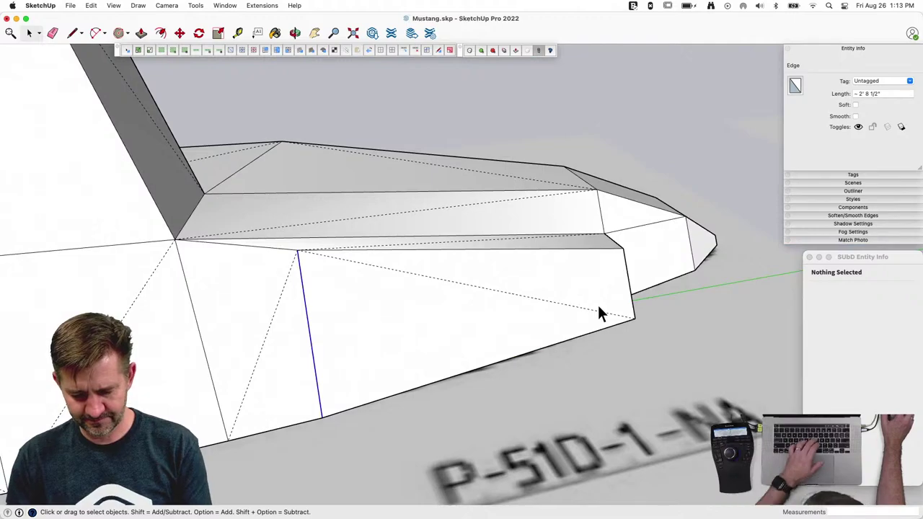
{"action": "key", "text": "u"}
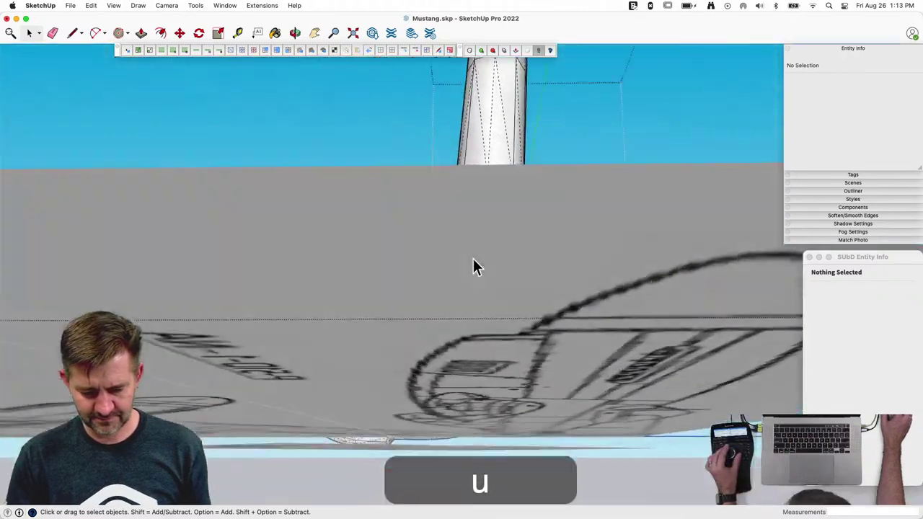
{"action": "middle_click_drag", "start_coordinate": [473, 261], "coordinate": [597, 335]}
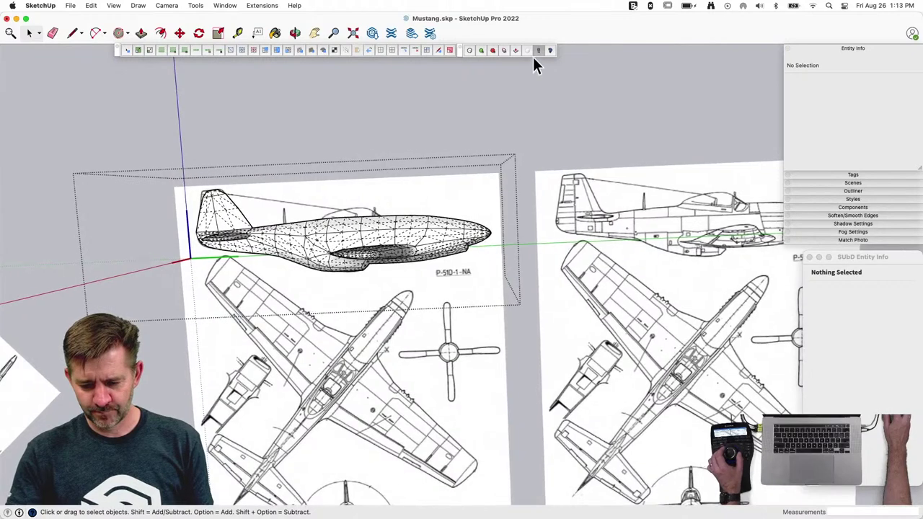
{"action": "left_click", "coordinate": [532, 52]}
{"action": "middle_click_drag", "start_coordinate": [560, 115], "coordinate": [563, 118]}
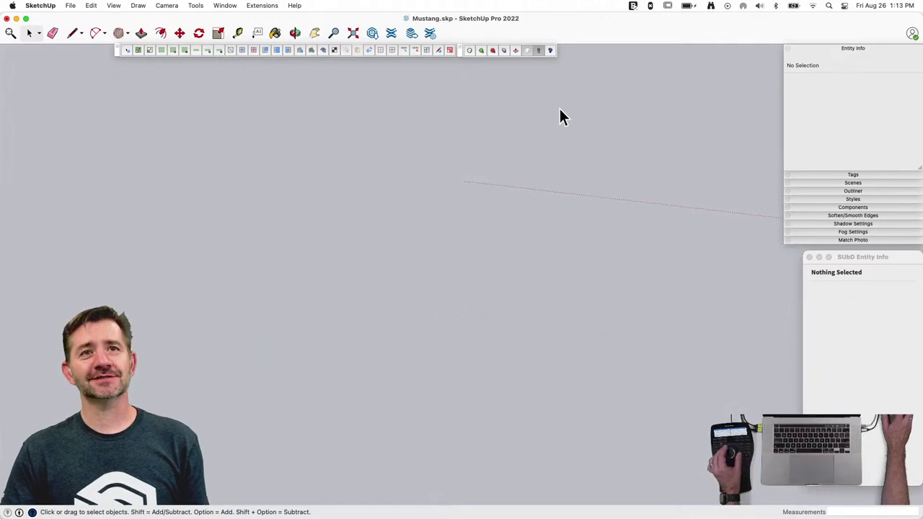
{"action": "middle_click_drag", "start_coordinate": [560, 112], "coordinate": [576, 164]}
{"action": "key", "text": "space"}
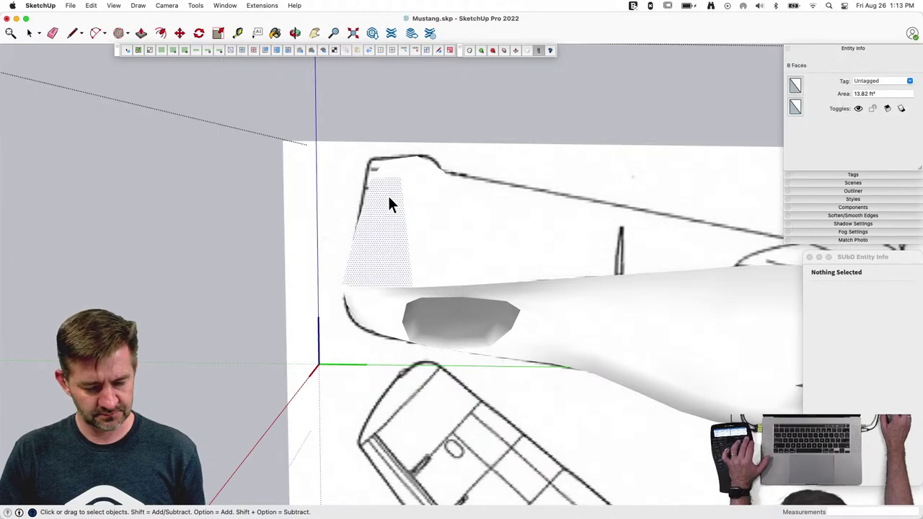
{"action": "left_click", "coordinate": [525, 51]}
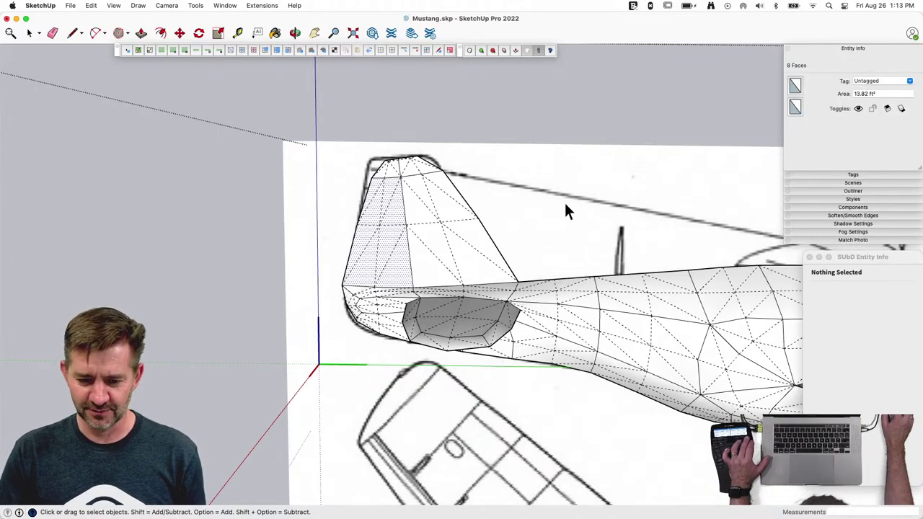
Step: Pull the fin's rear tip vertex toward the rear and raise it about 11 1/16" along the blue axis with Vertex Tools
{"action": "key", "text": "u"}
{"action": "scroll", "coordinate": [365, 150], "scroll_direction": "up", "scroll_amount": 5}
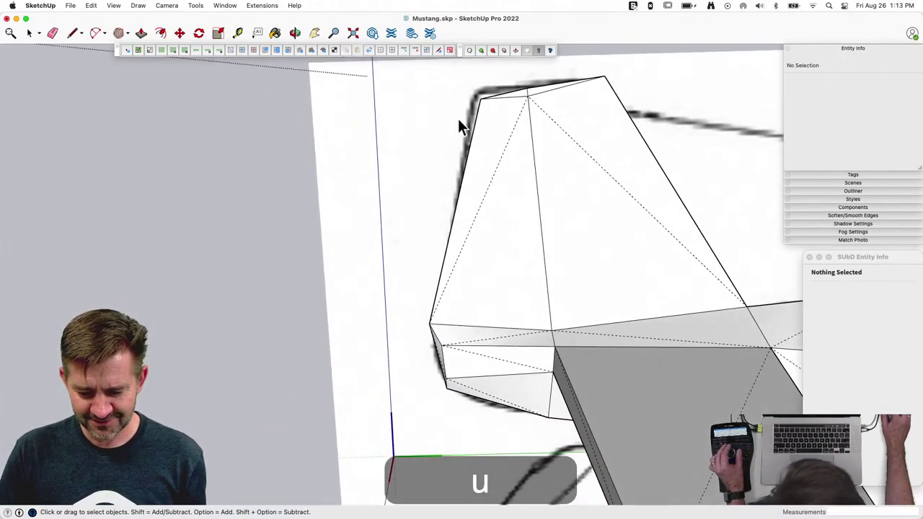
{"action": "key", "text": "v"}
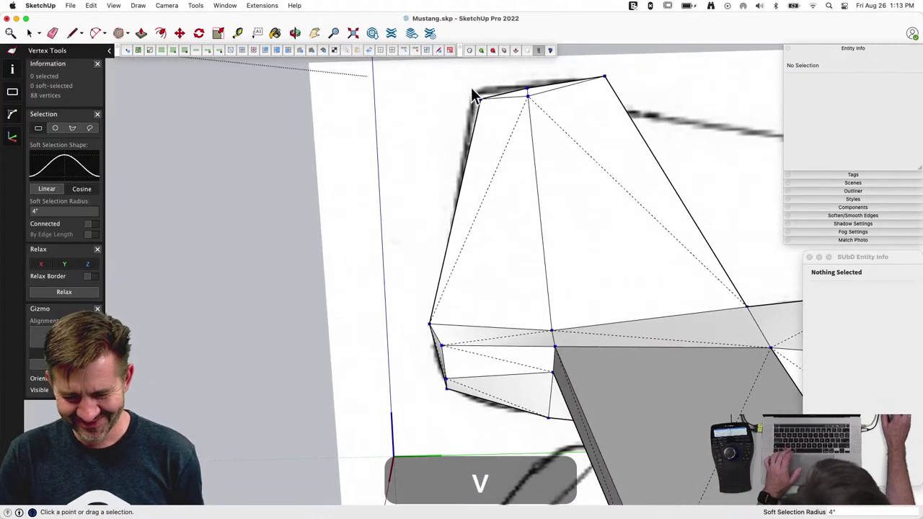
{"action": "left_click", "coordinate": [472, 92]}
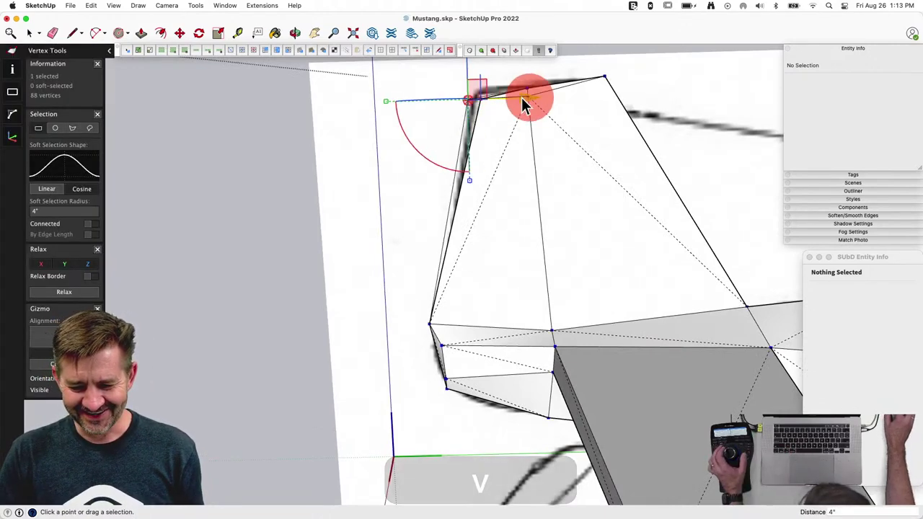
{"action": "left_click_drag", "start_coordinate": [524, 104], "coordinate": [494, 96]}
{"action": "left_click_drag", "start_coordinate": [438, 180], "coordinate": [435, 149]}
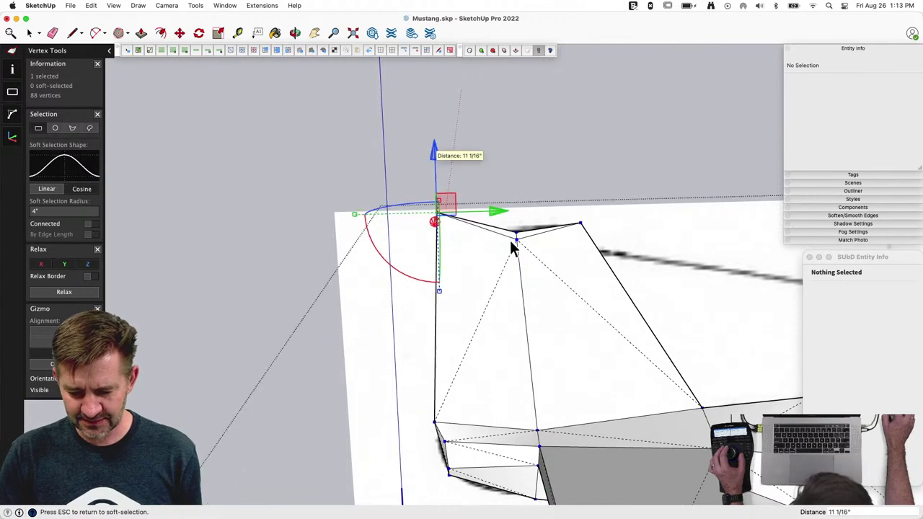
{"action": "left_click_drag", "start_coordinate": [499, 214], "coordinate": [500, 242]}
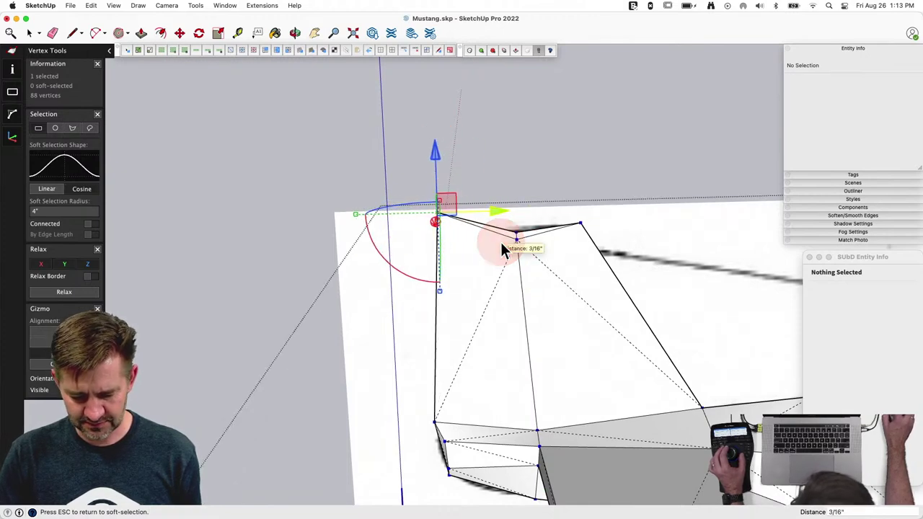
{"action": "key", "text": "Escape"}
Step: Lower the fin's rear tip vertex about 5 1/2" and shift it about 3" toward the nose, checking the smoothed outline
{"action": "key", "text": "u"}
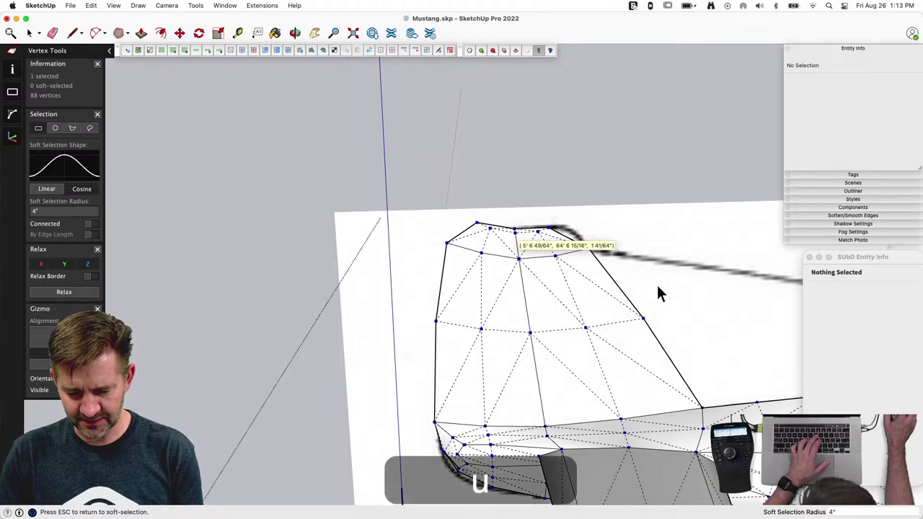
{"action": "key", "text": "u"}
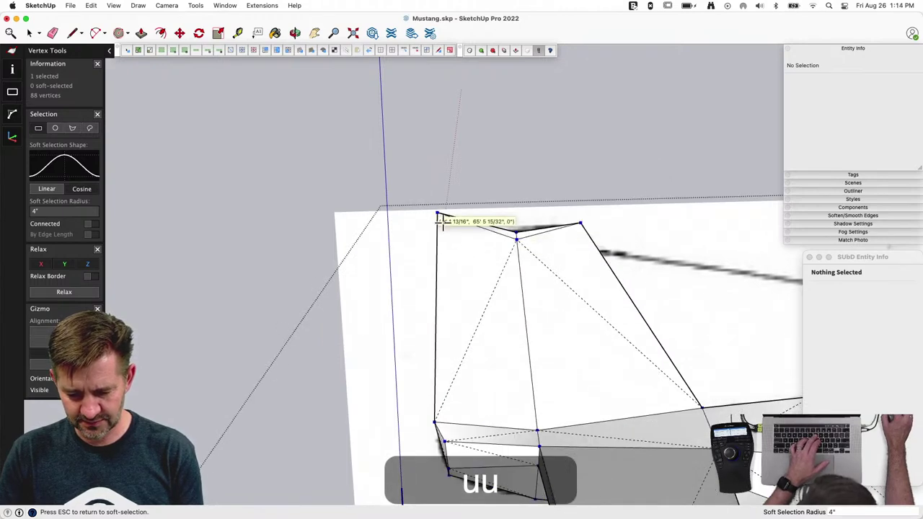
{"action": "left_click_drag", "start_coordinate": [431, 152], "coordinate": [437, 168]}
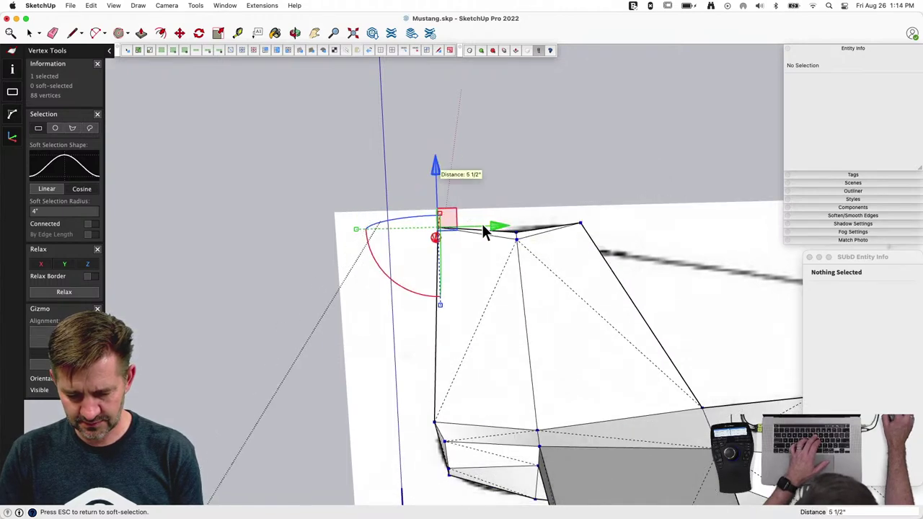
{"action": "left_click", "coordinate": [502, 224]}
{"action": "key", "text": "u"}
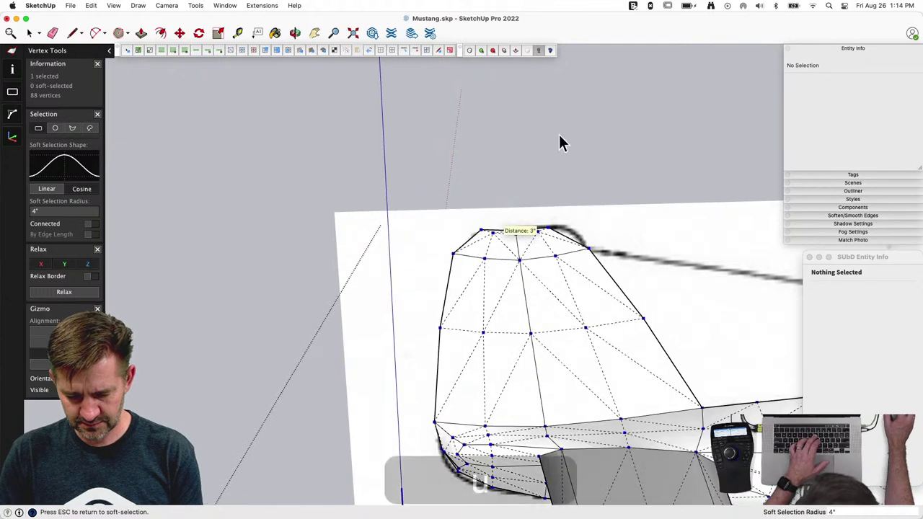
{"action": "key", "text": "u"}
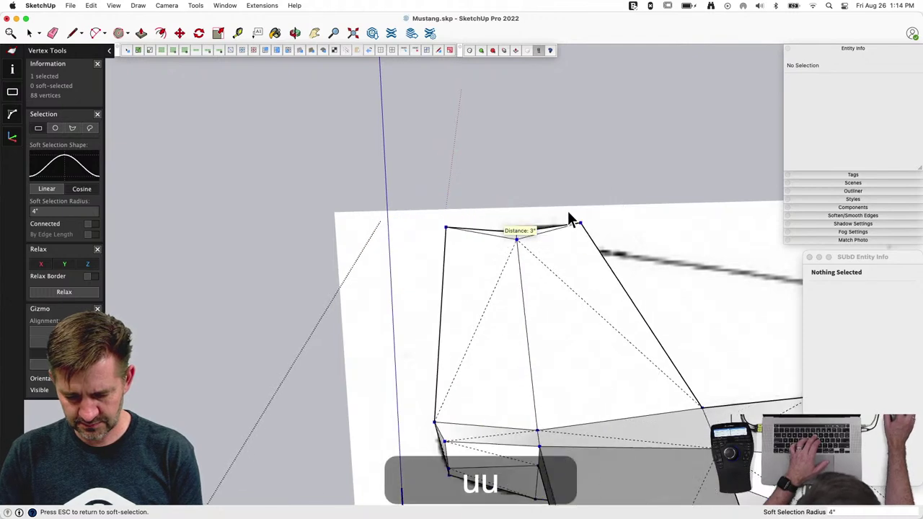
Step: Move the fin's front tip vertex forward along the green axis and raise the two middle tip vertices level with the corners
{"action": "left_click", "coordinate": [595, 232]}
{"action": "left_click_drag", "start_coordinate": [638, 219], "coordinate": [655, 222]}
{"action": "left_click", "coordinate": [519, 237], "text": "shift"}
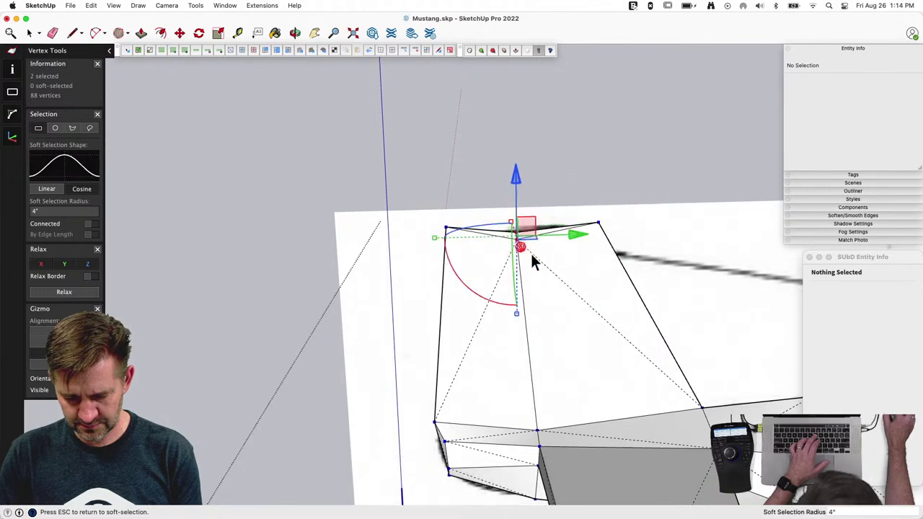
{"action": "left_click_drag", "start_coordinate": [519, 175], "coordinate": [519, 166]}
{"action": "key", "text": "u"}
{"action": "key", "text": "u"}
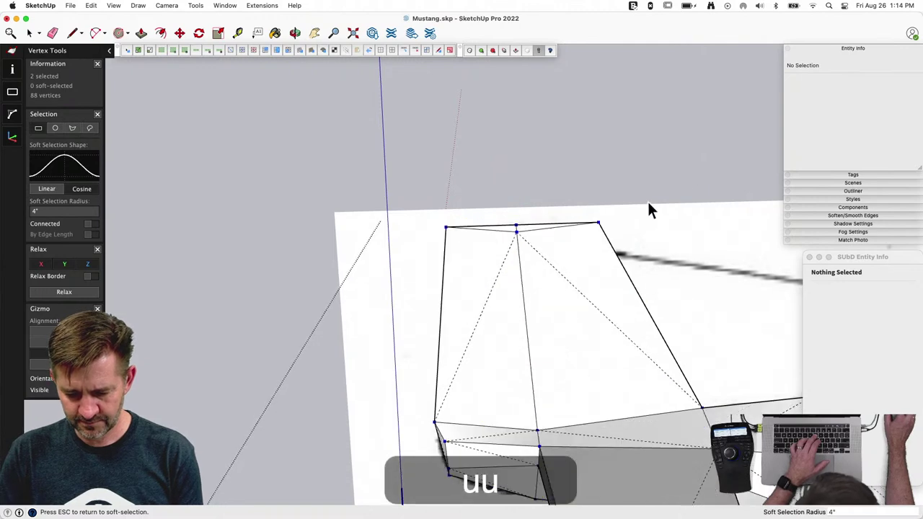
Step: Shift the fin's front tip vertex about 4 1/16" back toward the rear along the green axis
{"action": "left_click_drag", "start_coordinate": [571, 208], "coordinate": [616, 234]}
{"action": "left_click_drag", "start_coordinate": [666, 220], "coordinate": [656, 221]}
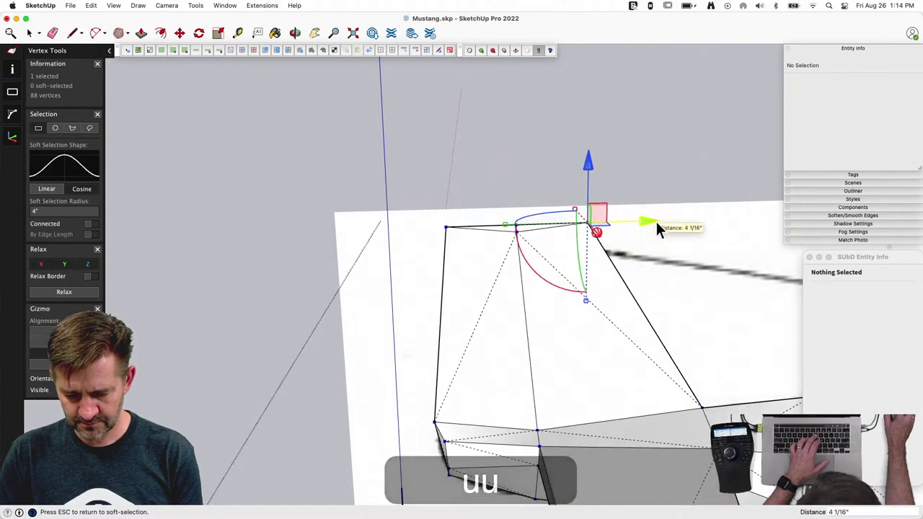
Step: Raise the fin's front tip vertex about 1 3/4" along the blue axis with Vertex Tools, comparing the smoothed outline with the blueprint
{"action": "key", "text": "u"}
{"action": "key", "text": "u"}
{"action": "left_click", "coordinate": [596, 228]}
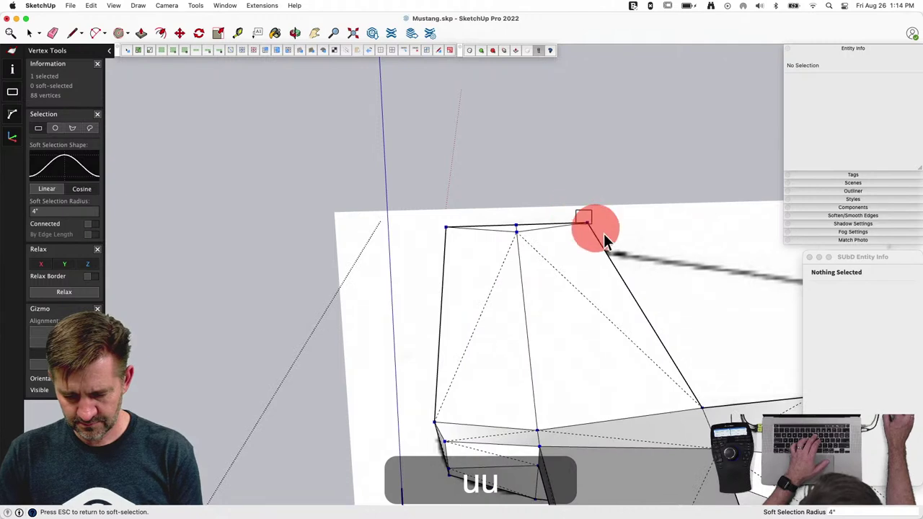
{"action": "left_click_drag", "start_coordinate": [591, 161], "coordinate": [591, 148]}
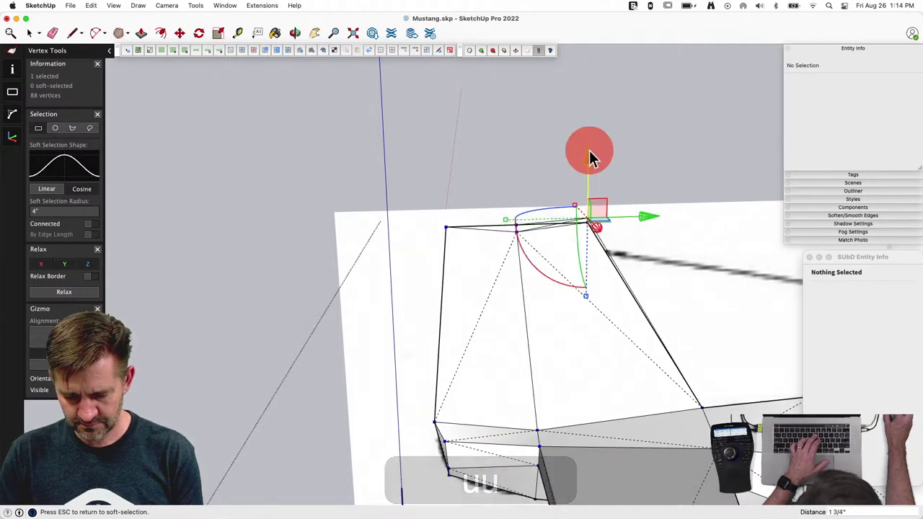
{"action": "key", "text": "u"}
{"action": "key", "text": "space"}
{"action": "left_click", "coordinate": [635, 165]}
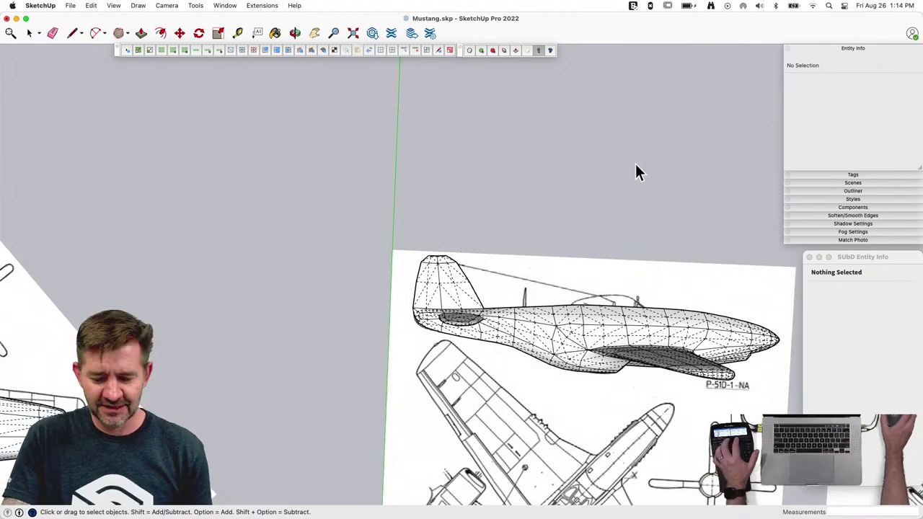
Step: Hide the hidden geometry, switch the half-model back to its unsmoothed control mesh and open the component for editing
{"action": "key", "text": "alt+h"}
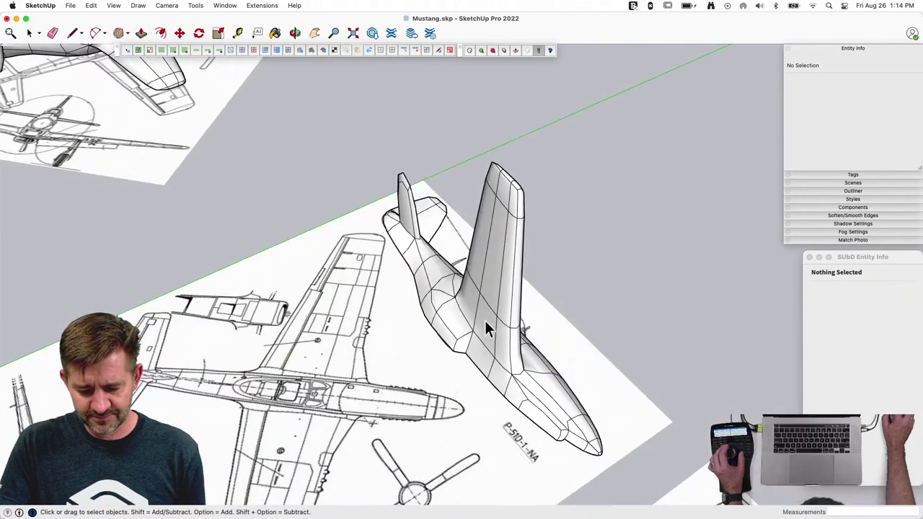
{"action": "left_click", "coordinate": [494, 330]}
{"action": "key", "text": "u"}
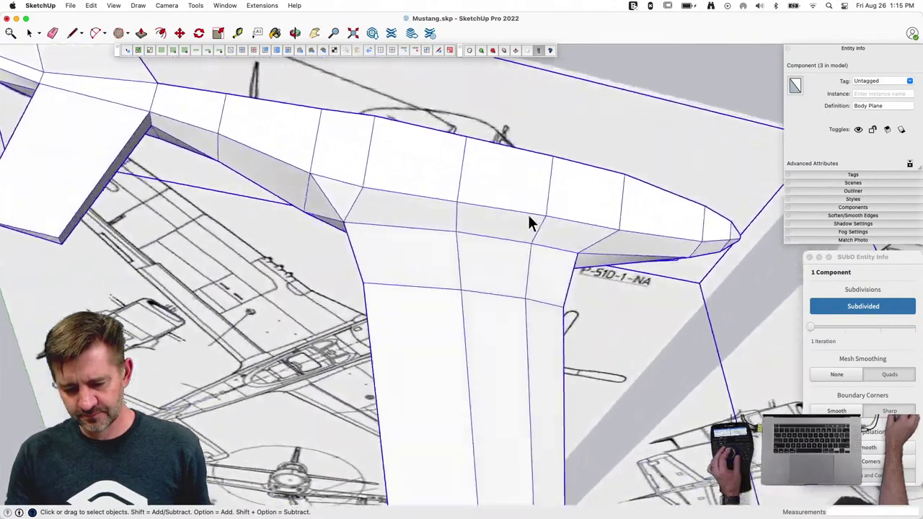
{"action": "left_click", "coordinate": [423, 176]}
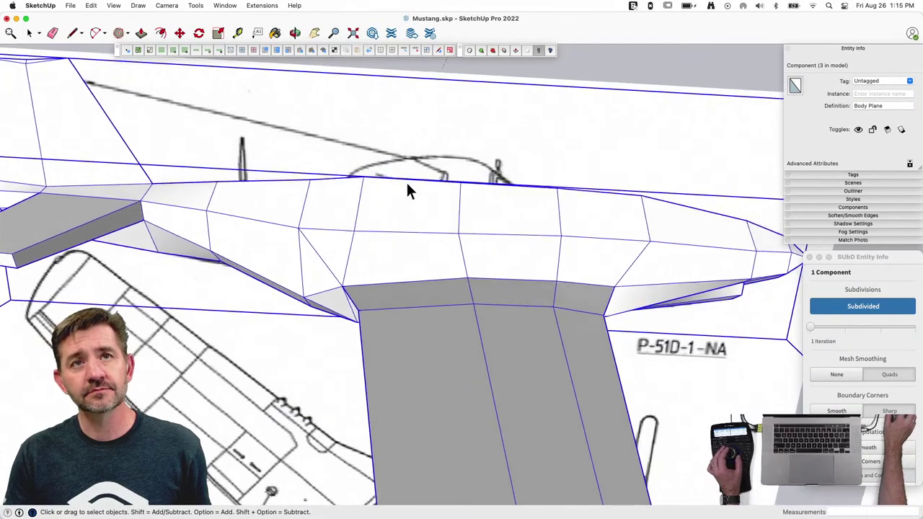
{"action": "left_click", "coordinate": [408, 189]}
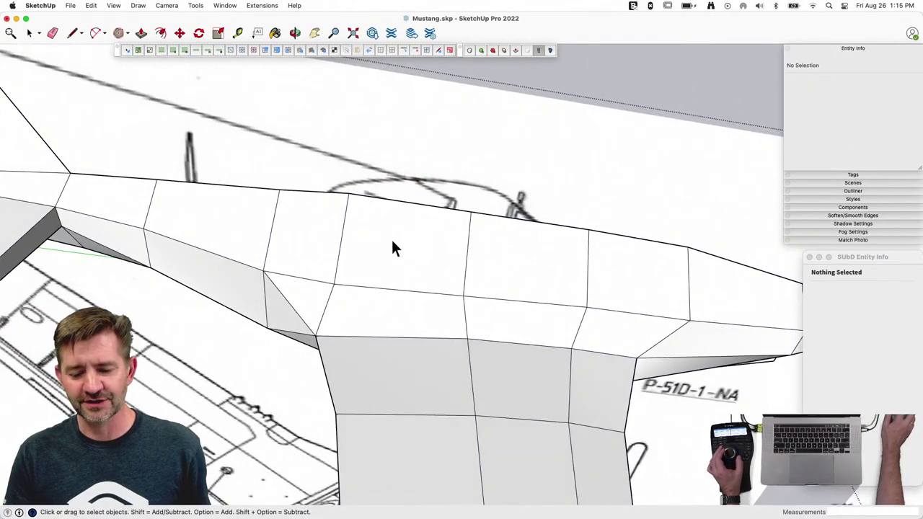
Step: Outline the canopy base on the fuselage top with a lengthwise edge between cross-edge midpoints and angled edges to the centreline at both ends
{"action": "key", "text": "l"}
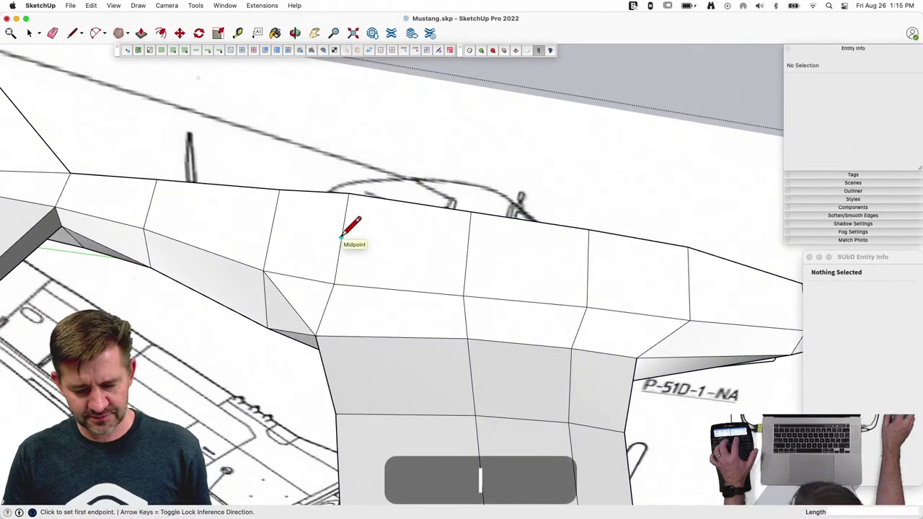
{"action": "left_click", "coordinate": [341, 236]}
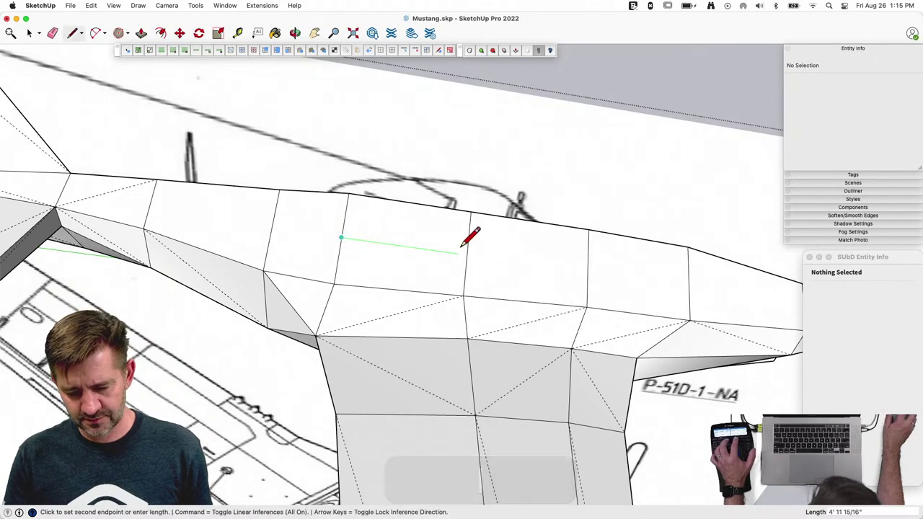
{"action": "left_click", "coordinate": [467, 254]}
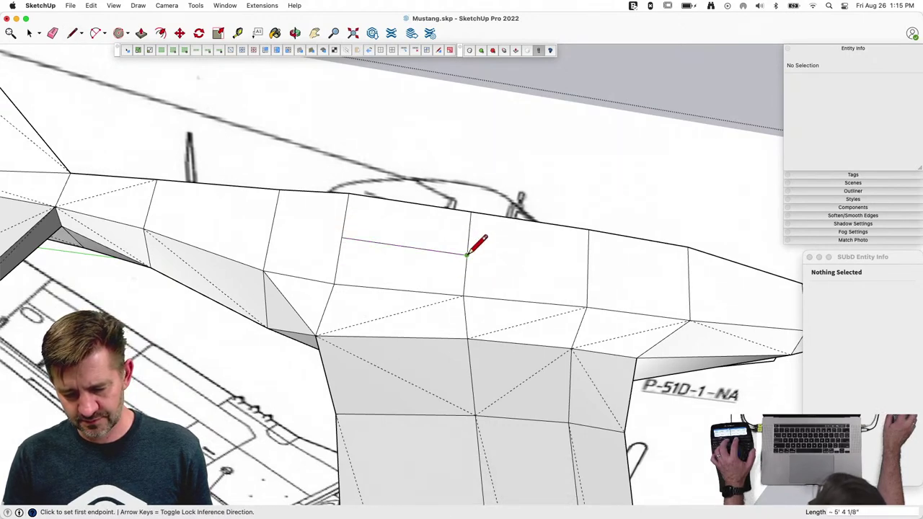
{"action": "left_click", "coordinate": [467, 253]}
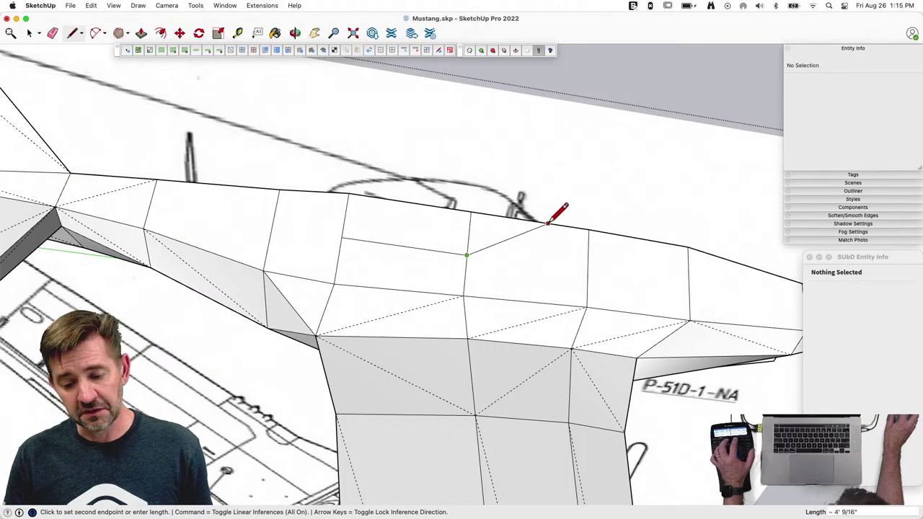
{"action": "left_click", "coordinate": [548, 223]}
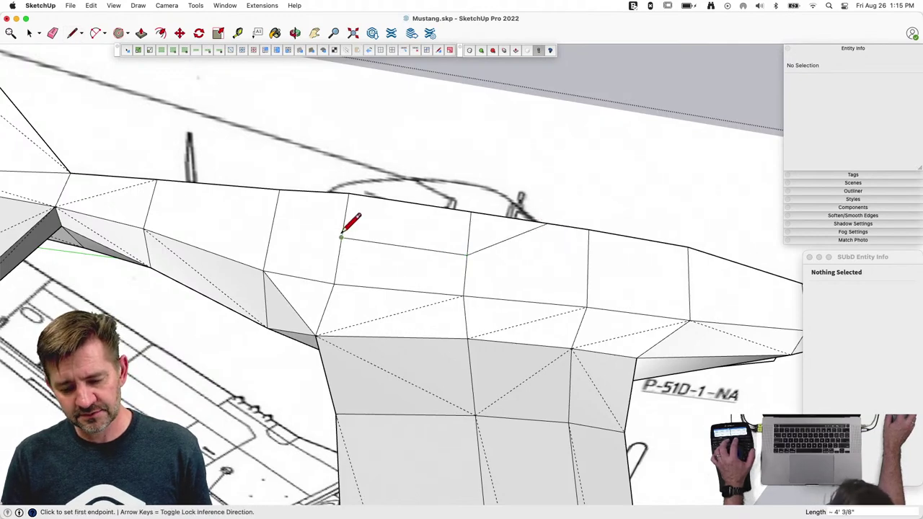
{"action": "key", "text": "space"}
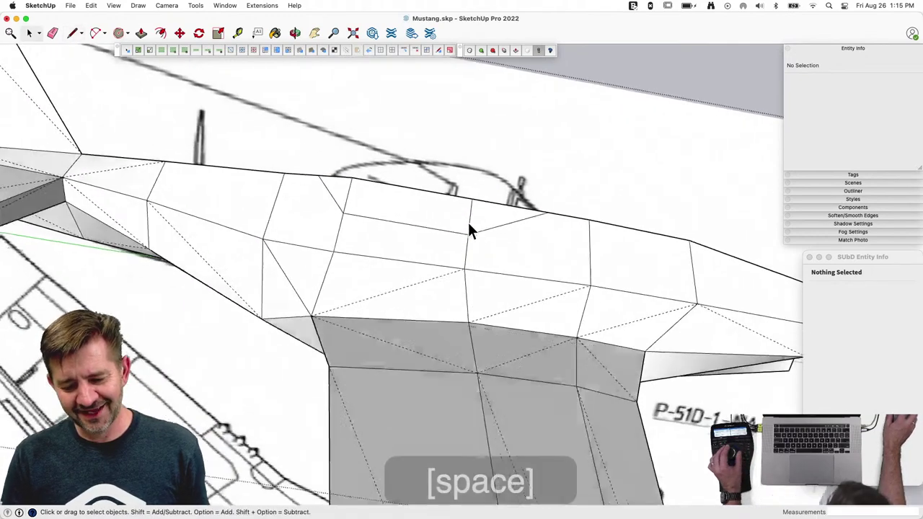
Step: Copy the three canopy base faces about 2' 4" straight up above the fuselage
{"action": "left_click", "coordinate": [433, 268], "text": "shift"}
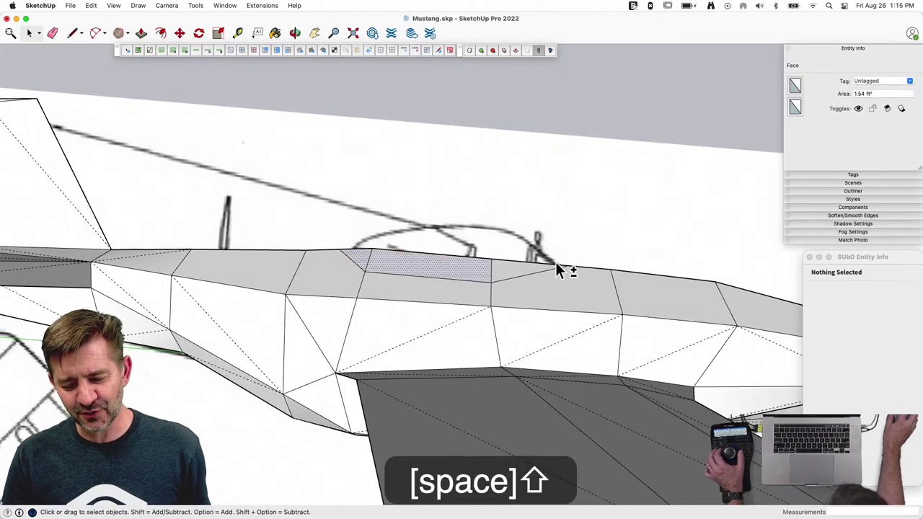
{"action": "left_click", "coordinate": [518, 276], "text": "shift"}
{"action": "key", "text": "m"}
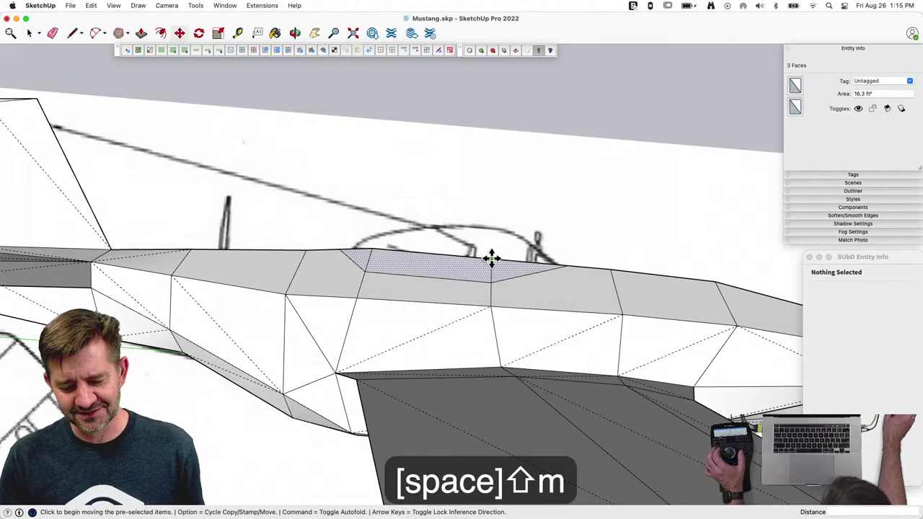
{"action": "left_click", "coordinate": [490, 259]}
{"action": "key", "text": "alt"}
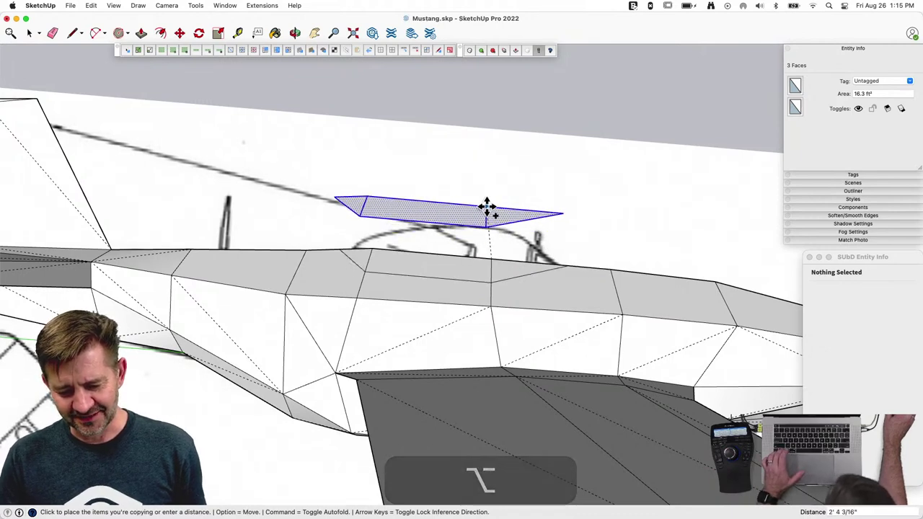
{"action": "left_click", "coordinate": [497, 207]}
Step: Erase the original edges inside the canopy base outline to leave an opening in the fuselage top
{"action": "key", "text": "l"}
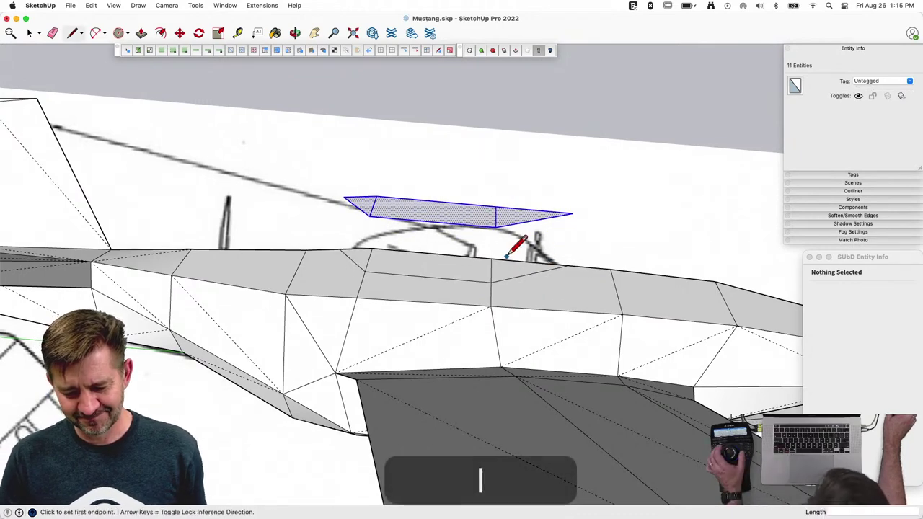
{"action": "key", "text": "e"}
{"action": "left_click", "coordinate": [495, 258]}
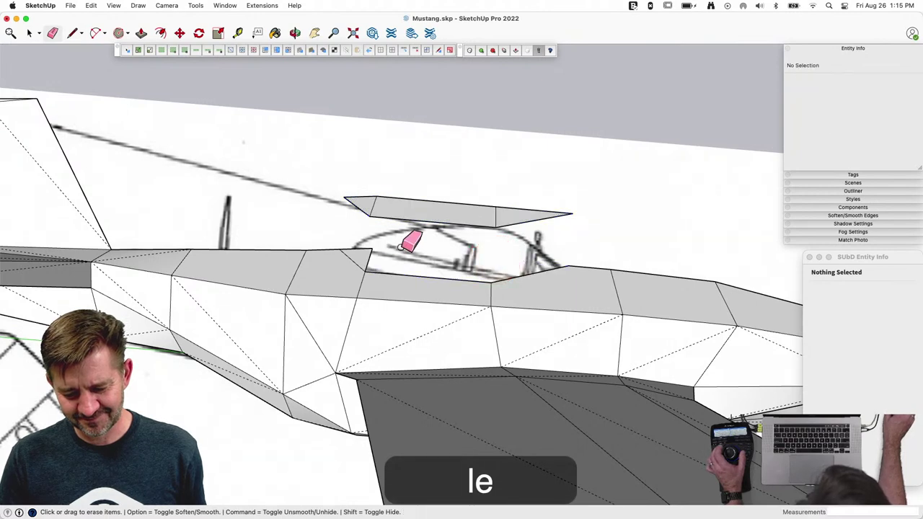
{"action": "left_click", "coordinate": [365, 247]}
Step: Join the corners of the raised canopy faces to the opening's corners with vertical lines to form the canopy's side walls
{"action": "key", "text": "l"}
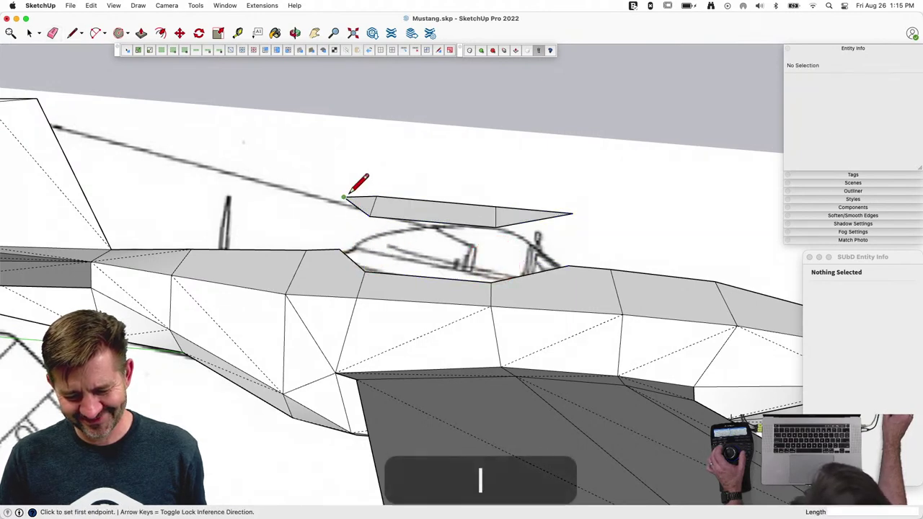
{"action": "left_click", "coordinate": [344, 196]}
{"action": "left_click", "coordinate": [339, 246]}
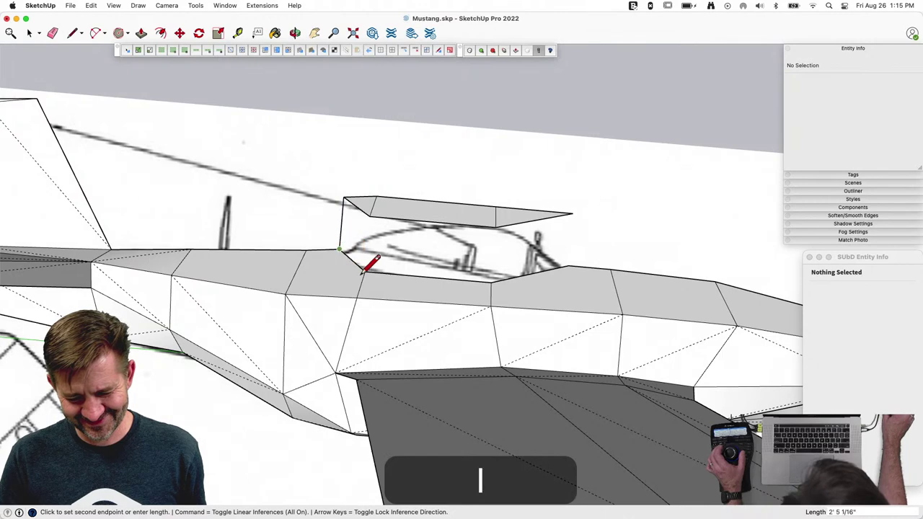
{"action": "left_click", "coordinate": [366, 271]}
{"action": "left_click", "coordinate": [370, 215]}
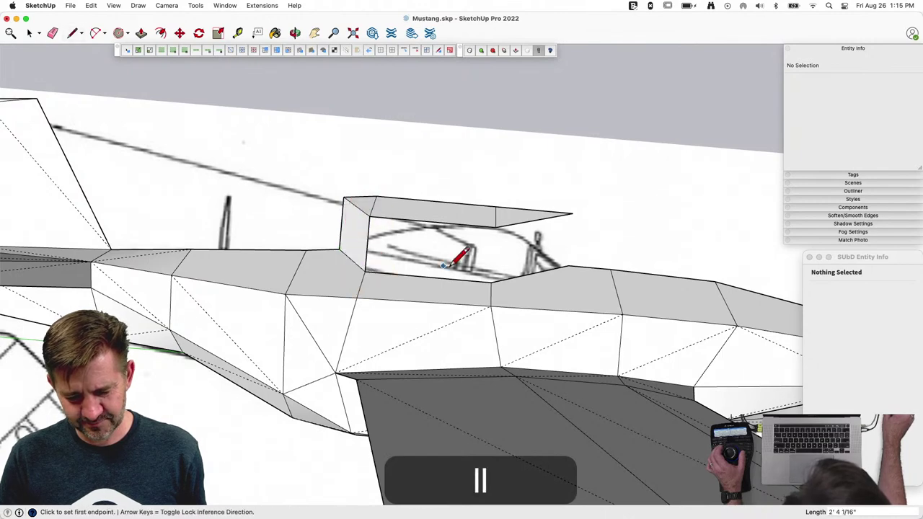
{"action": "left_click", "coordinate": [492, 281]}
{"action": "left_click", "coordinate": [495, 226]}
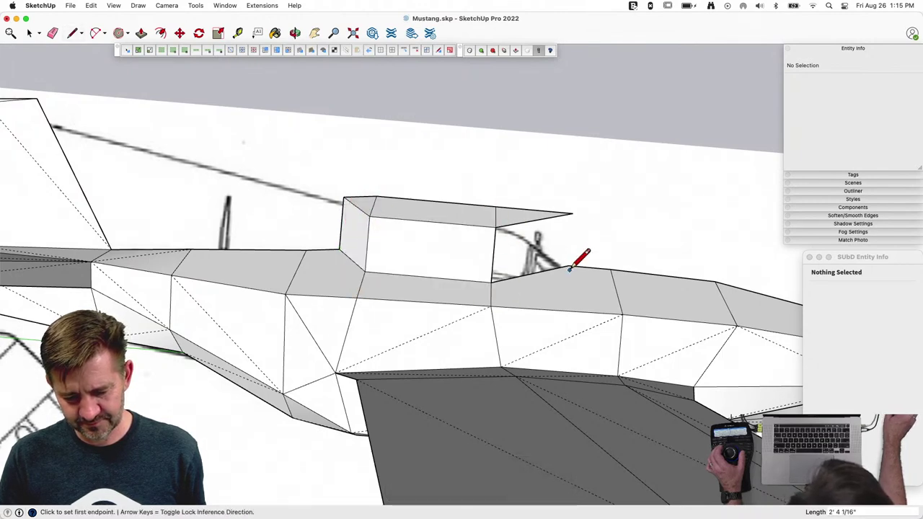
{"action": "left_click", "coordinate": [568, 265]}
{"action": "left_click", "coordinate": [572, 213]}
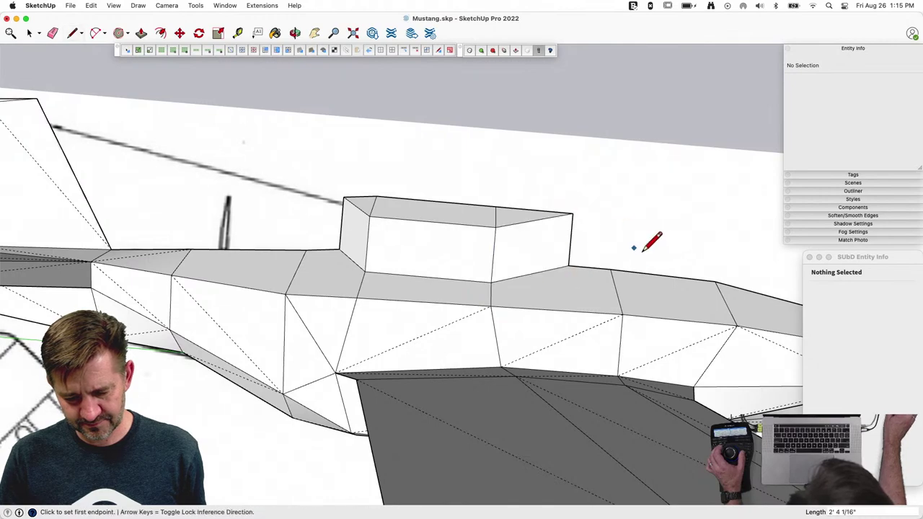
Step: Draw diagonals from the canopy base's two outer corners to the adjacent fuselage vertices ahead of and behind the canopy
{"action": "middle_click_drag", "start_coordinate": [603, 260], "coordinate": [474, 286]}
{"action": "left_click", "coordinate": [474, 286]}
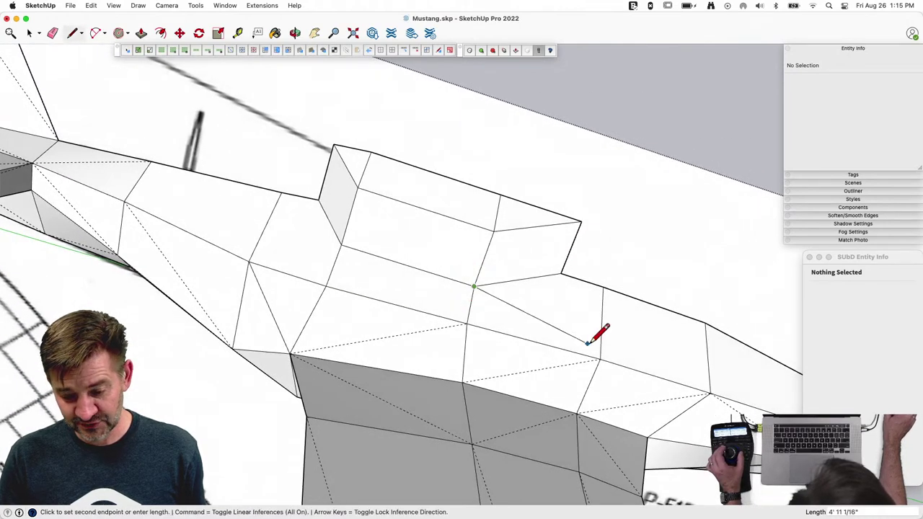
{"action": "left_click", "coordinate": [599, 358]}
{"action": "left_click", "coordinate": [340, 246]}
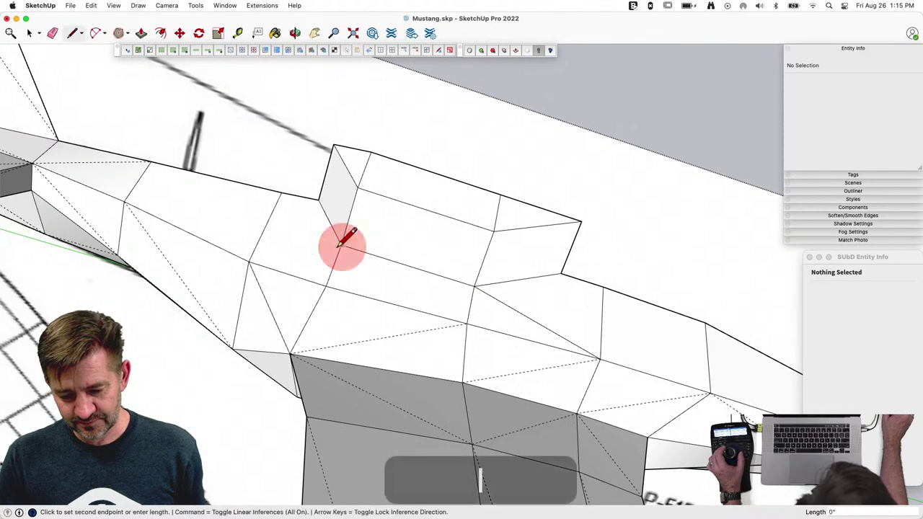
{"action": "left_click", "coordinate": [249, 261]}
Step: Soften the two new diagonal edges and turn off their shadow casting so they act as quad diagonals
{"action": "key", "text": "space"}
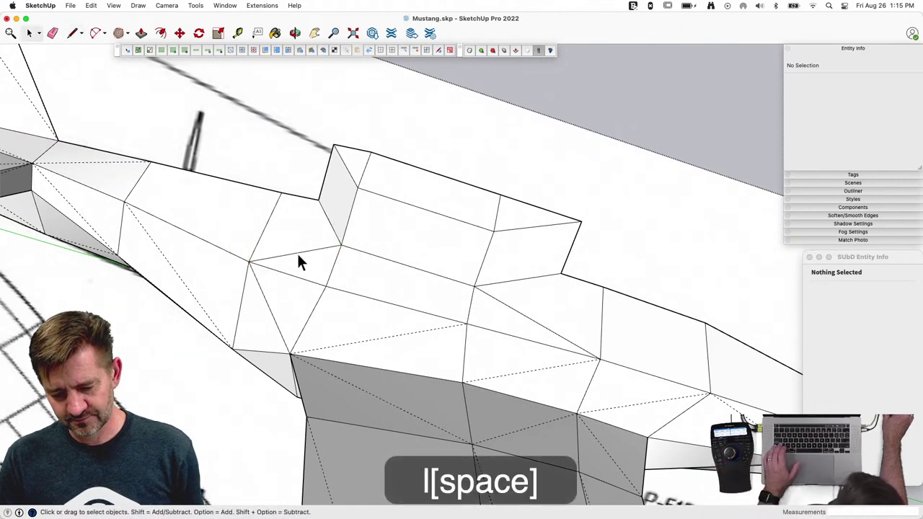
{"action": "left_click", "coordinate": [297, 253]}
{"action": "left_click", "coordinate": [512, 315], "text": "shift"}
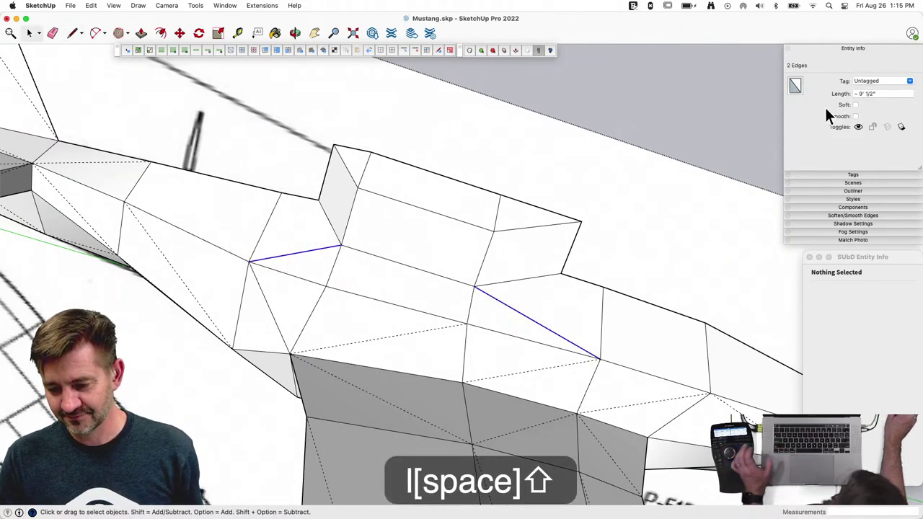
{"action": "left_click", "coordinate": [854, 105]}
{"action": "left_click", "coordinate": [855, 116]}
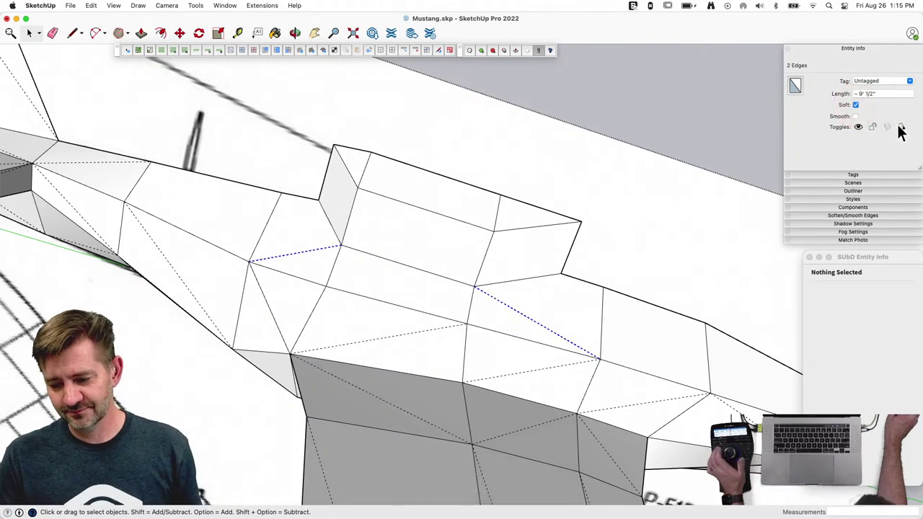
{"action": "left_click", "coordinate": [901, 126]}
{"action": "left_click", "coordinate": [629, 95]}
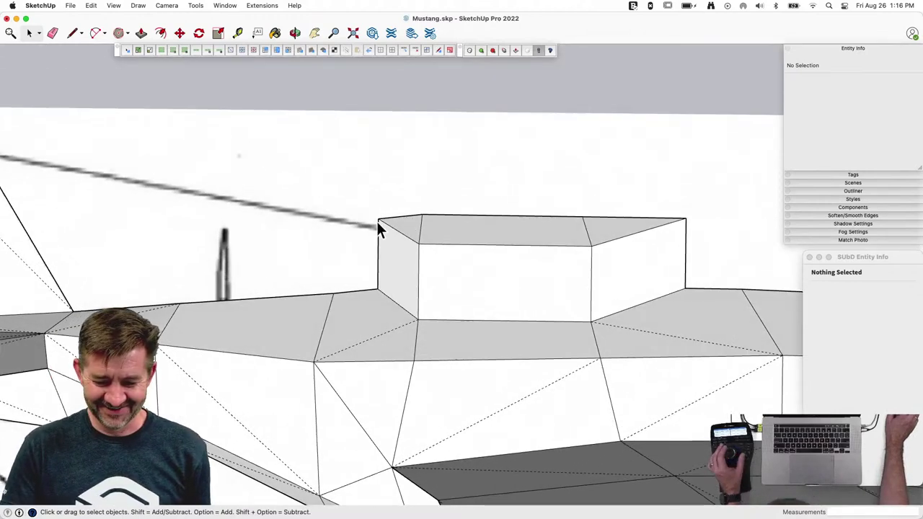
Step: Lower the canopy's front and rear top centreline vertices about 1' 8 3/8" along the blue axis with Vertex Tools and turn subdivision on
{"action": "key", "text": "v"}
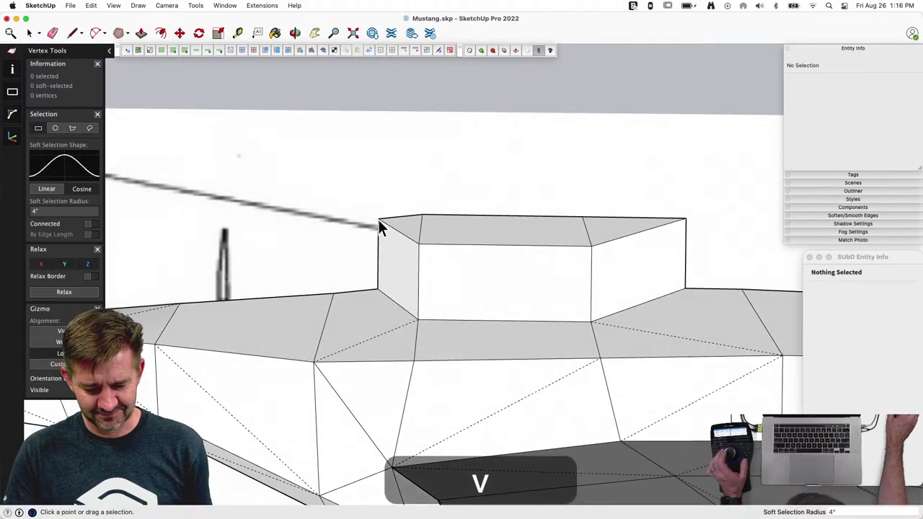
{"action": "key", "text": "space"}
{"action": "left_click", "coordinate": [379, 219]}
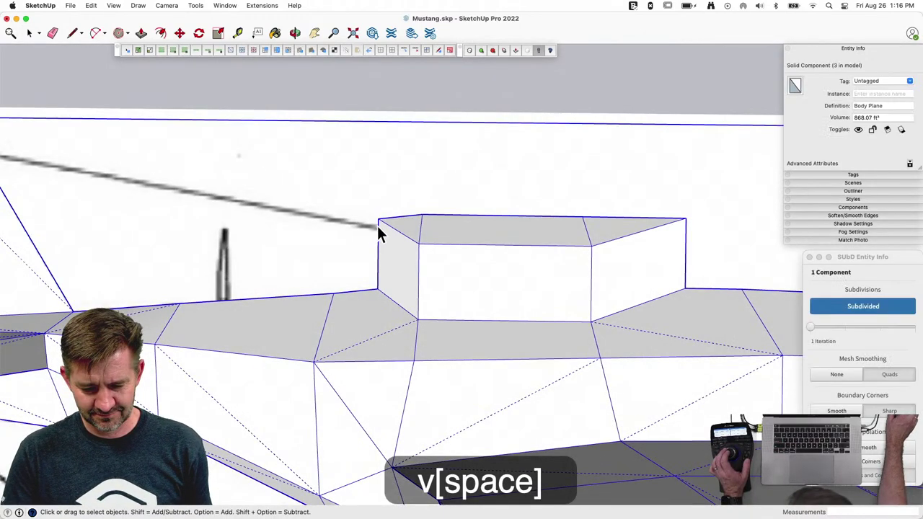
{"action": "key", "text": "v"}
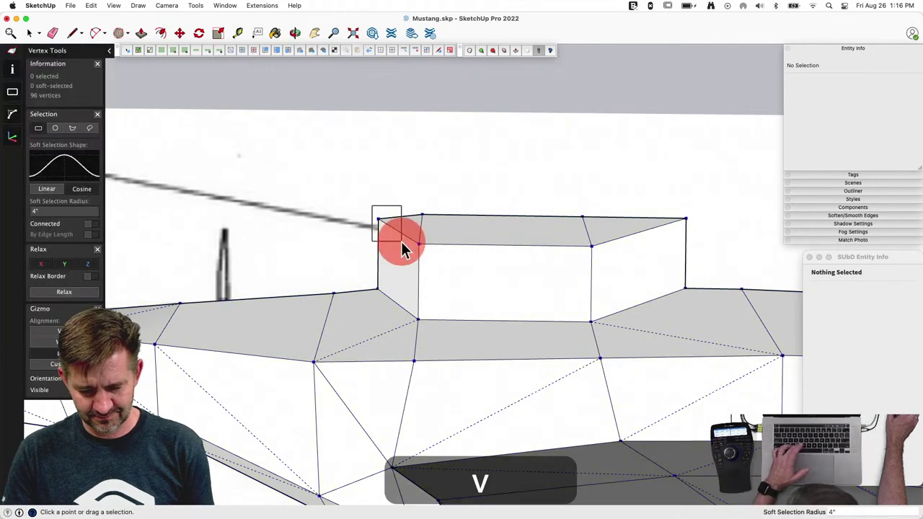
{"action": "left_click", "coordinate": [685, 218], "text": "shift"}
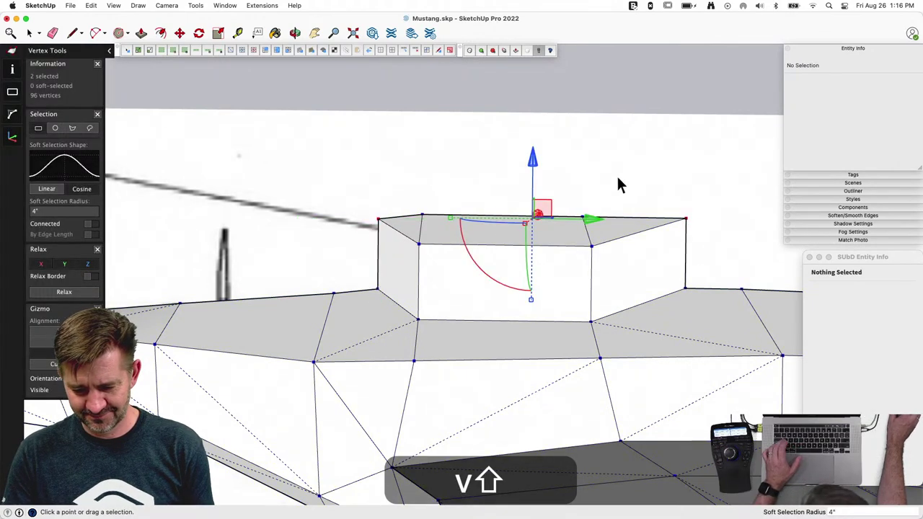
{"action": "left_click_drag", "start_coordinate": [537, 156], "coordinate": [531, 209]}
{"action": "key", "text": "space"}
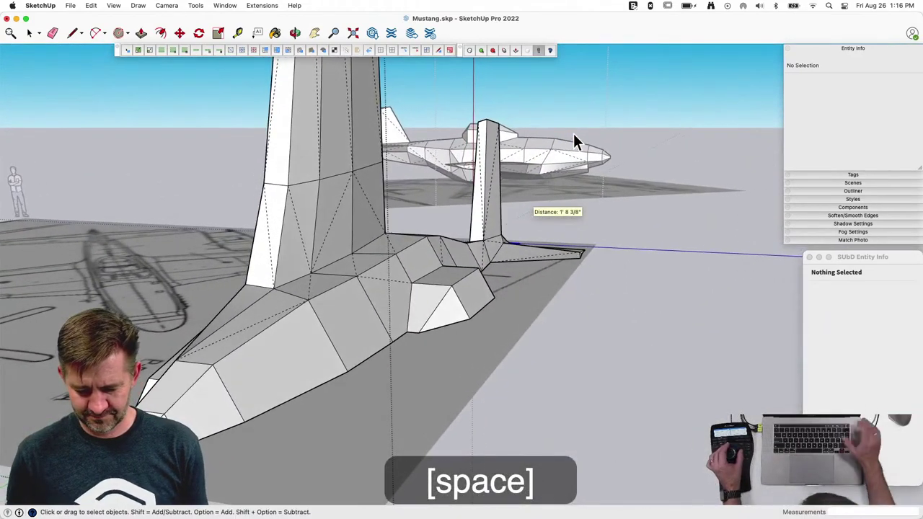
{"action": "key", "text": "u"}
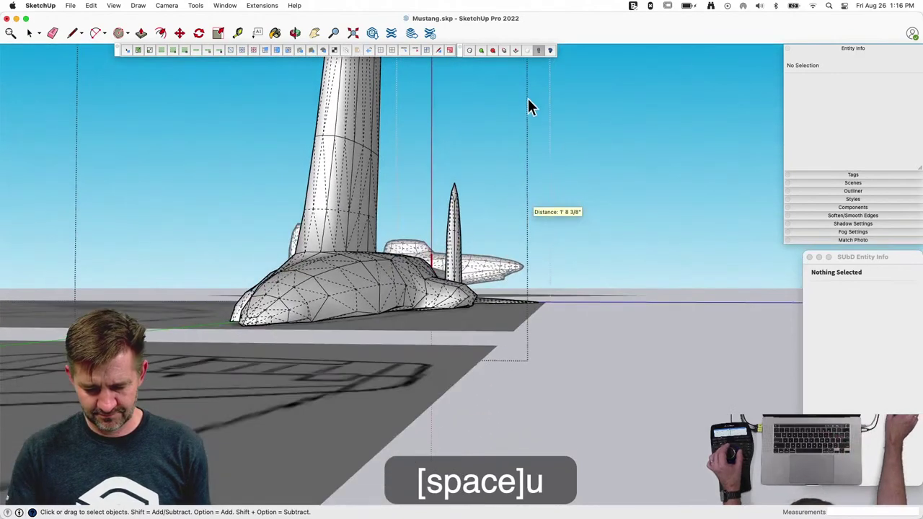
Step: Turn subdivision off and undo the last four operations on the half-model
{"action": "key", "text": "y"}
{"action": "key", "text": "u"}
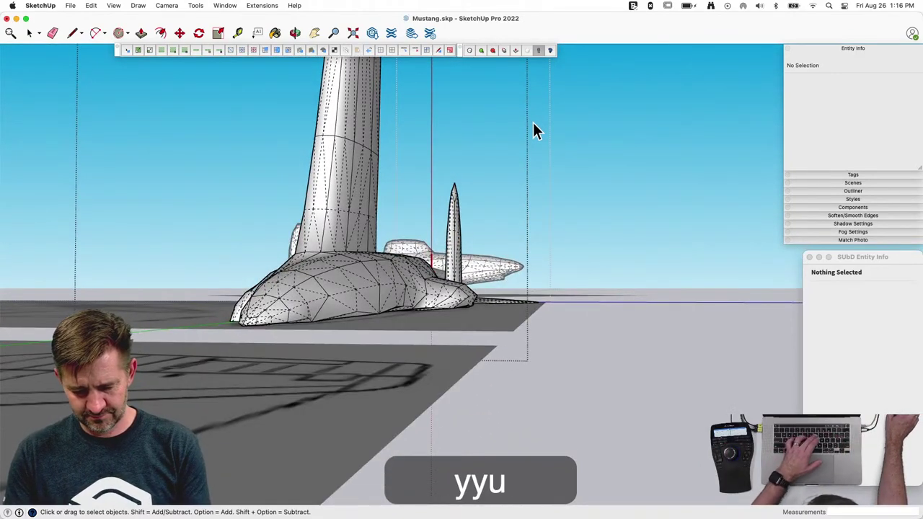
{"action": "key", "text": "space"}
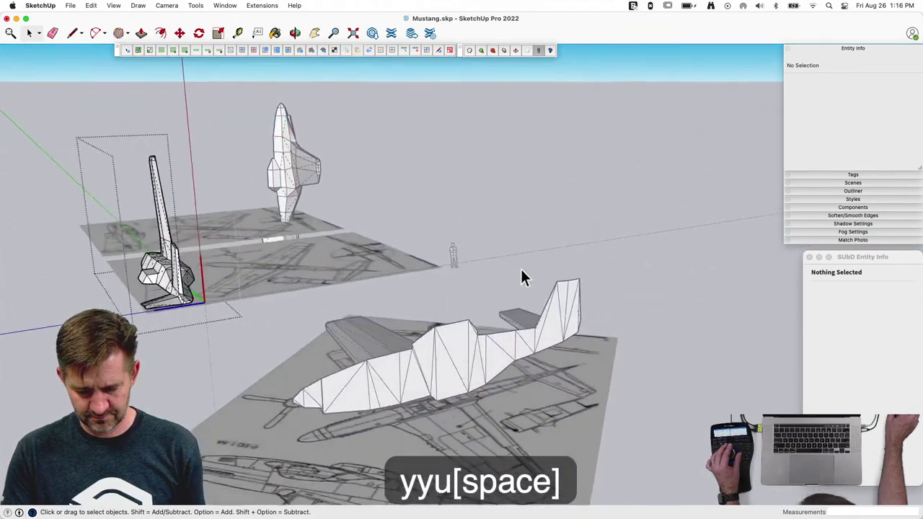
{"action": "double_click", "coordinate": [459, 358]}
{"action": "key", "text": "super+z"}
{"action": "key", "text": "super+z"}
{"action": "key", "text": "super+z"}
{"action": "key", "text": "super+z"}
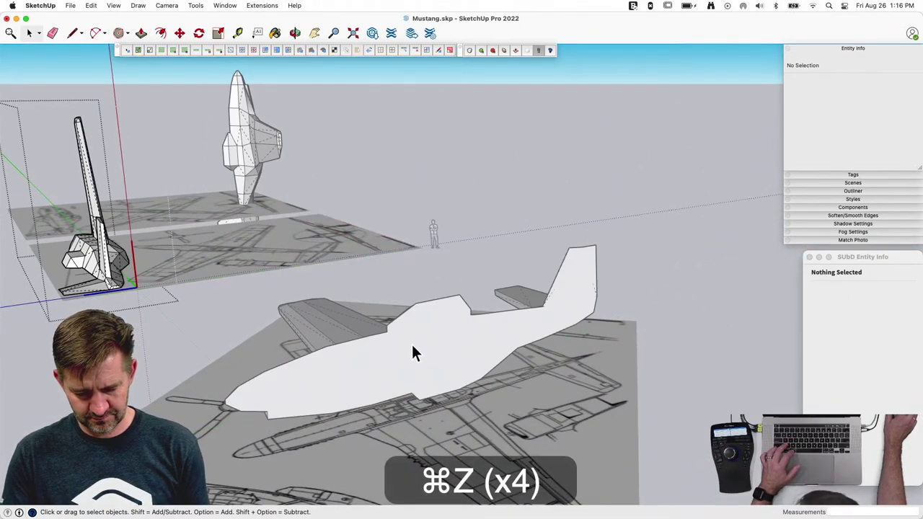
Step: Open the half-model for editing, delete the large flat face closing its centreline side, and turn subdivision on
{"action": "key", "text": "space"}
{"action": "left_click", "coordinate": [418, 345]}
{"action": "double_click", "coordinate": [418, 344]}
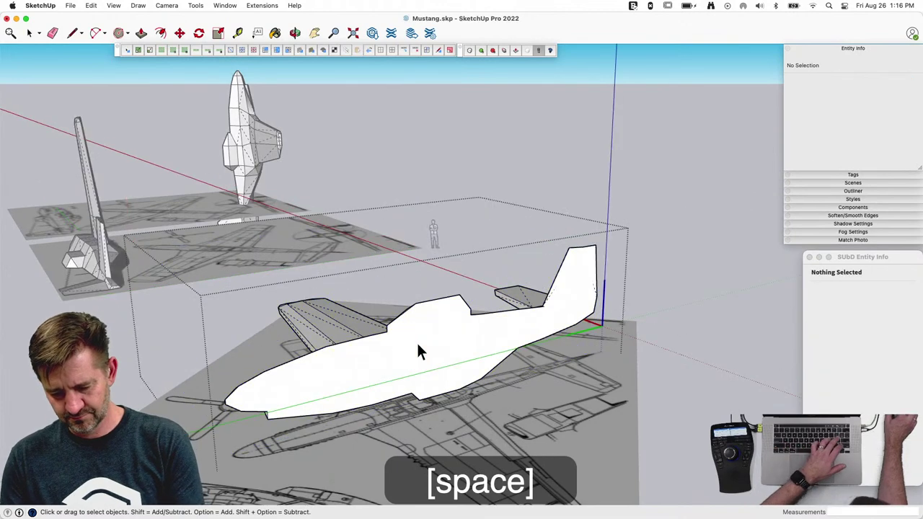
{"action": "left_click", "coordinate": [416, 342]}
{"action": "key", "text": "BackSpace"}
{"action": "key", "text": "super+z"}
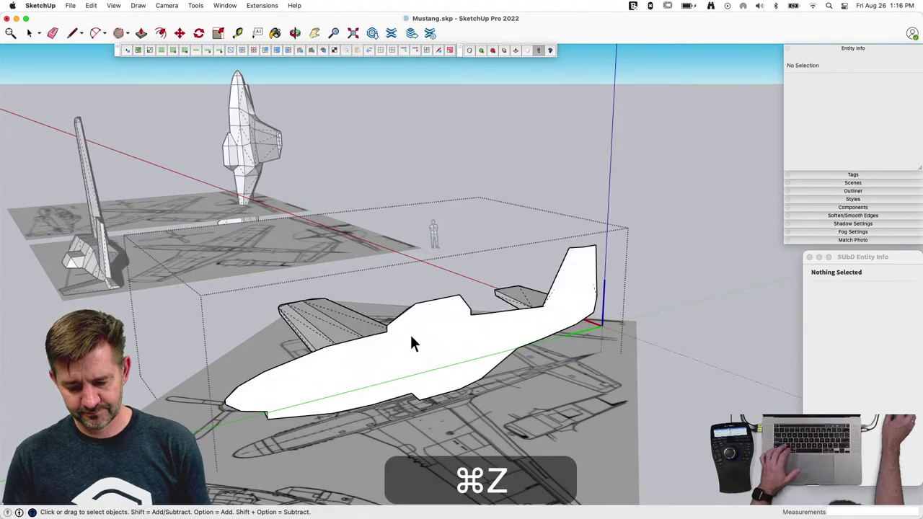
{"action": "left_click", "coordinate": [413, 337]}
{"action": "key", "text": "BackSpace"}
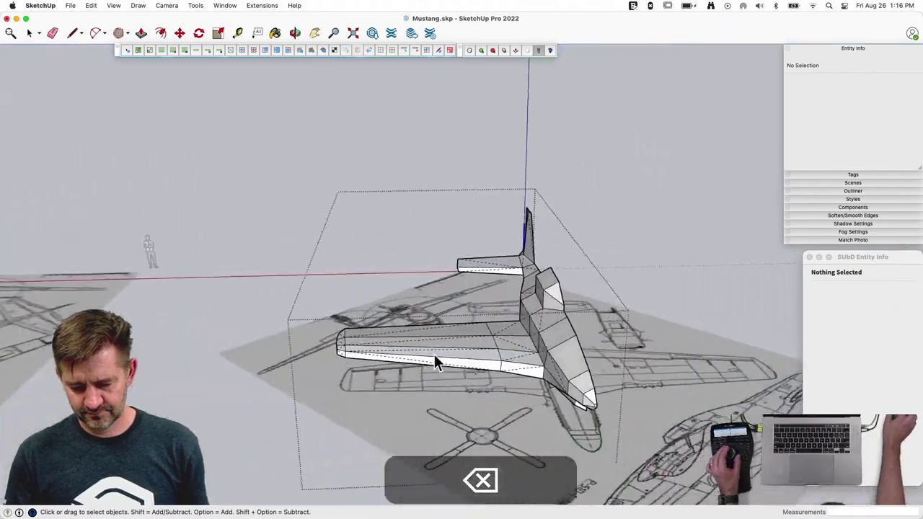
{"action": "key", "text": "u"}
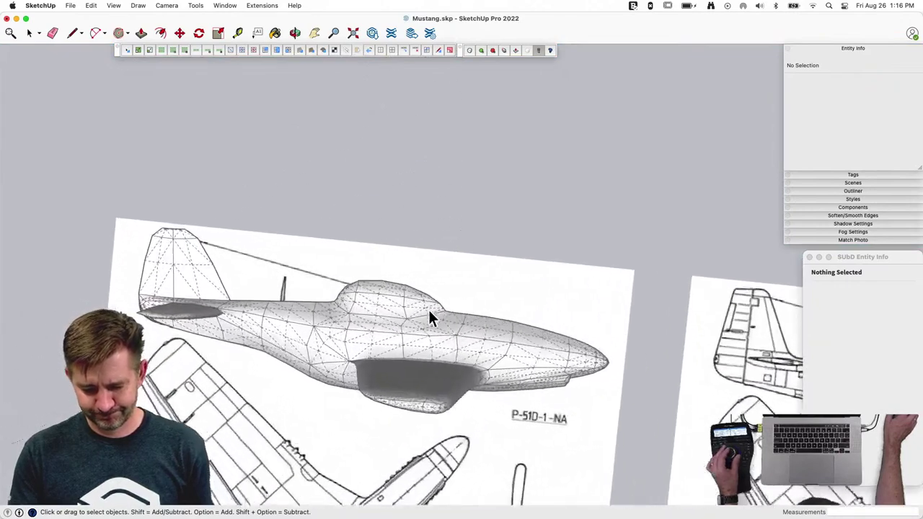
Step: With subdivision off, lower the canopy's two rear top vertices about 1' 5/16" with Vertex Tools, then raise them about 4 13/16"
{"action": "key", "text": "u"}
{"action": "key", "text": "space"}
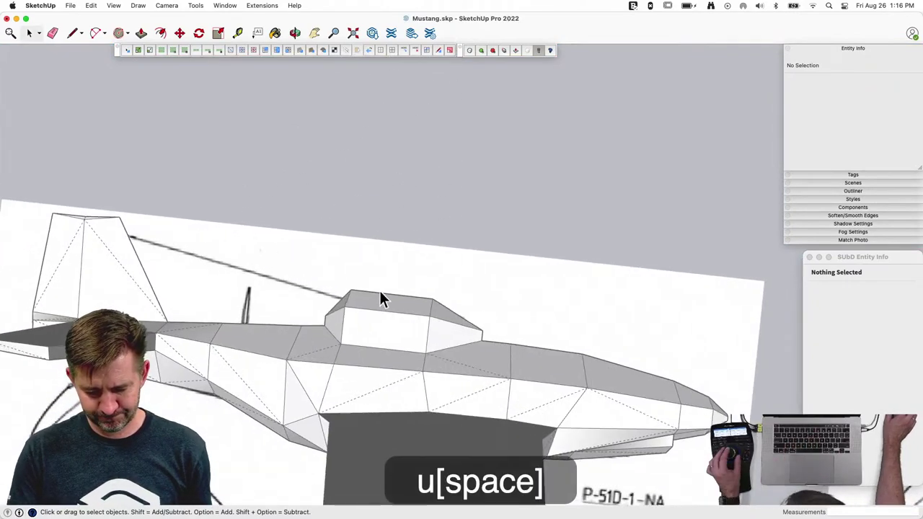
{"action": "left_click", "coordinate": [447, 319]}
{"action": "left_click_drag", "start_coordinate": [440, 305], "coordinate": [461, 375]}
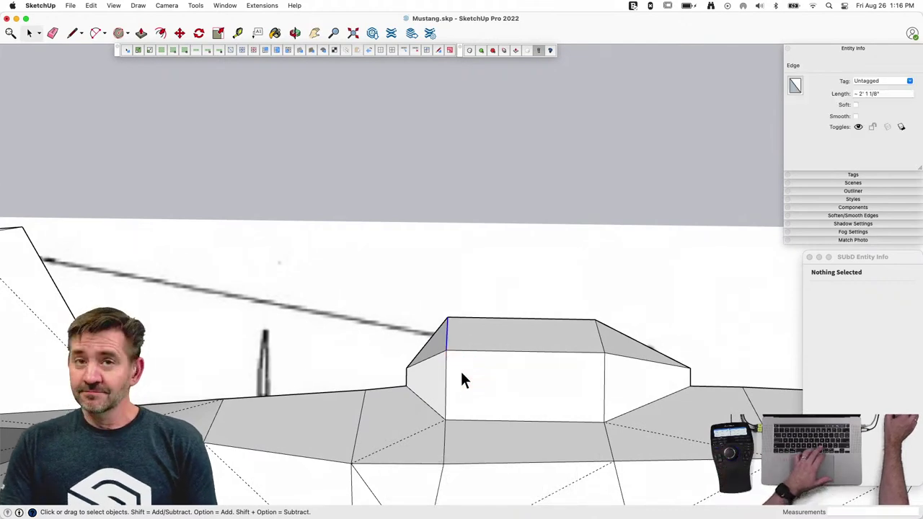
{"action": "key", "text": "v"}
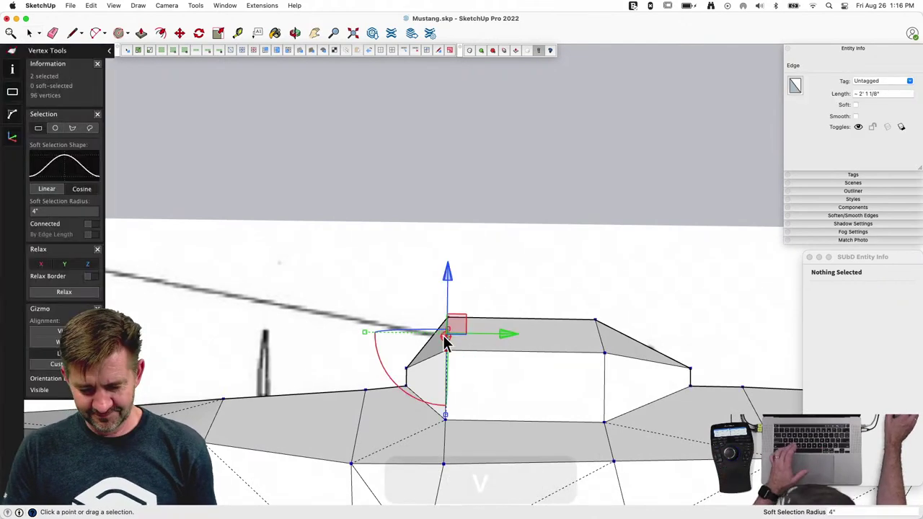
{"action": "left_click", "coordinate": [453, 297]}
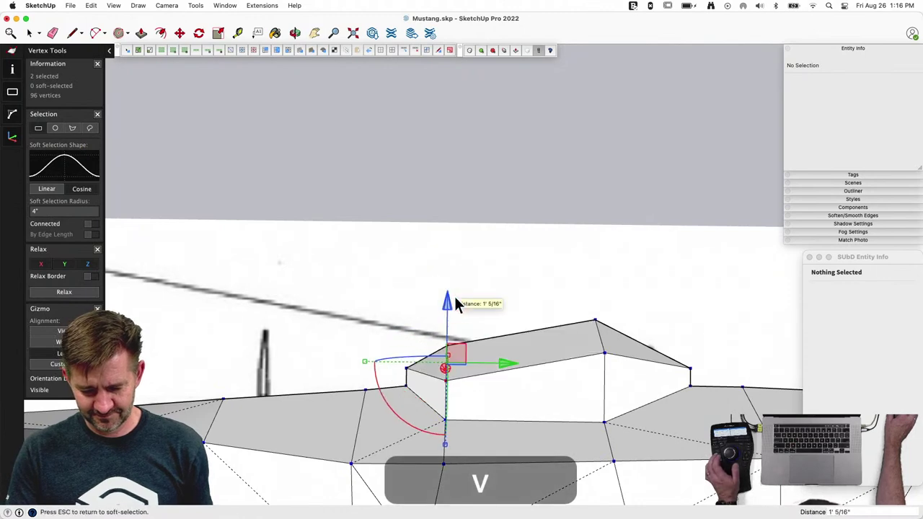
{"action": "left_click", "coordinate": [454, 293]}
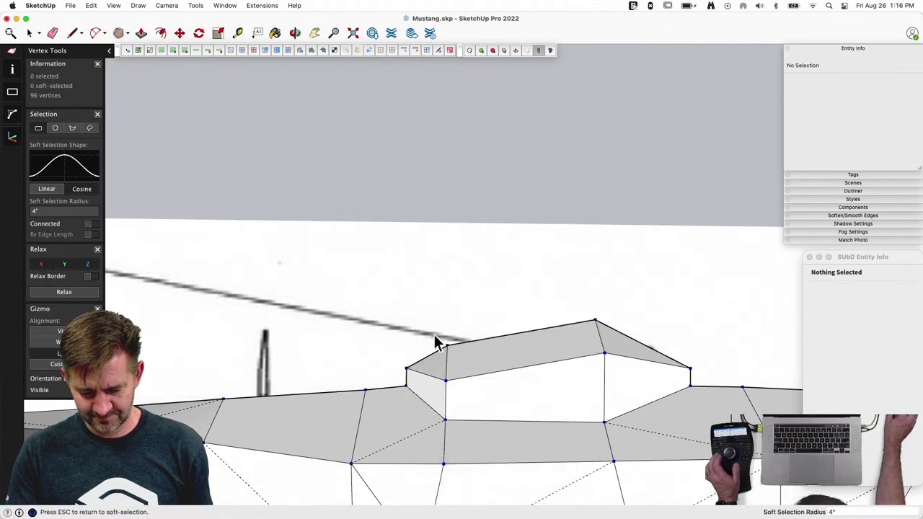
{"action": "left_click_drag", "start_coordinate": [434, 334], "coordinate": [457, 393]}
{"action": "left_click", "coordinate": [447, 302]}
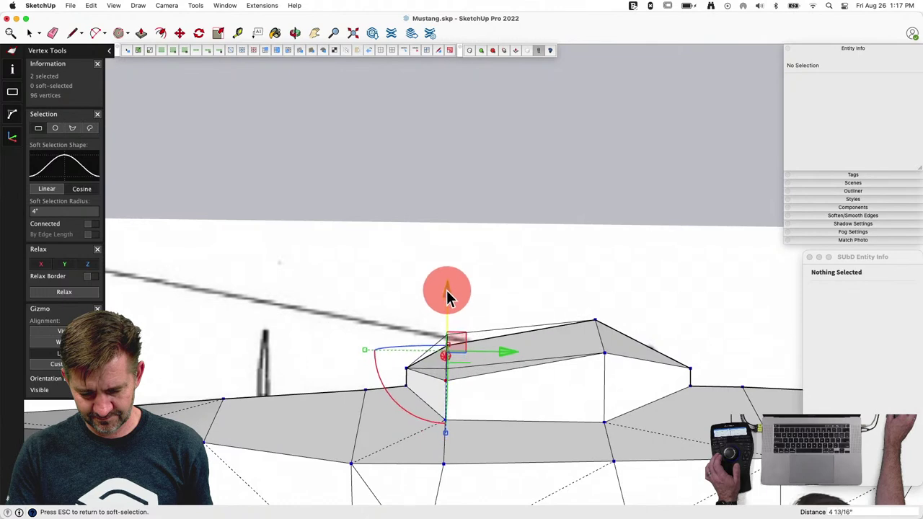
Step: Move the canopy's rear centreline vertex forward about 3 3/4" along the green axis and the two rear top vertices about 10 11/16"
{"action": "left_click", "coordinate": [406, 370]}
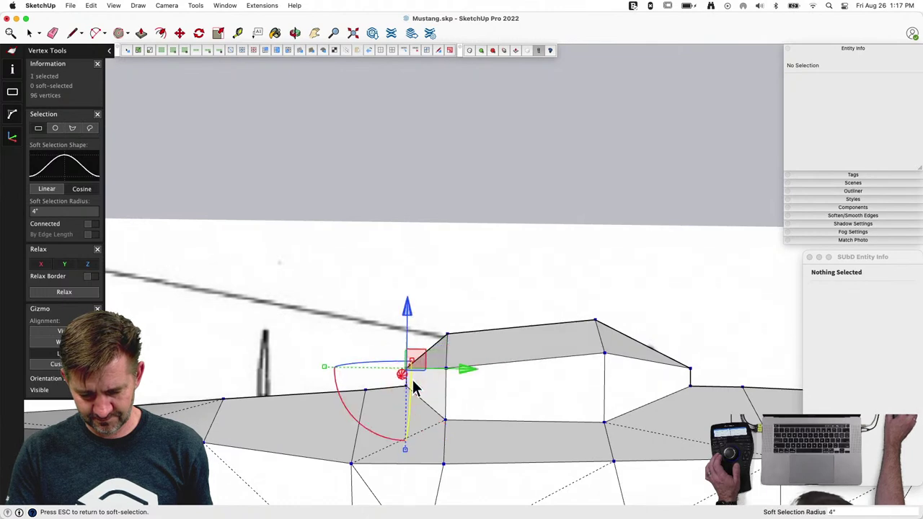
{"action": "left_click", "coordinate": [470, 371]}
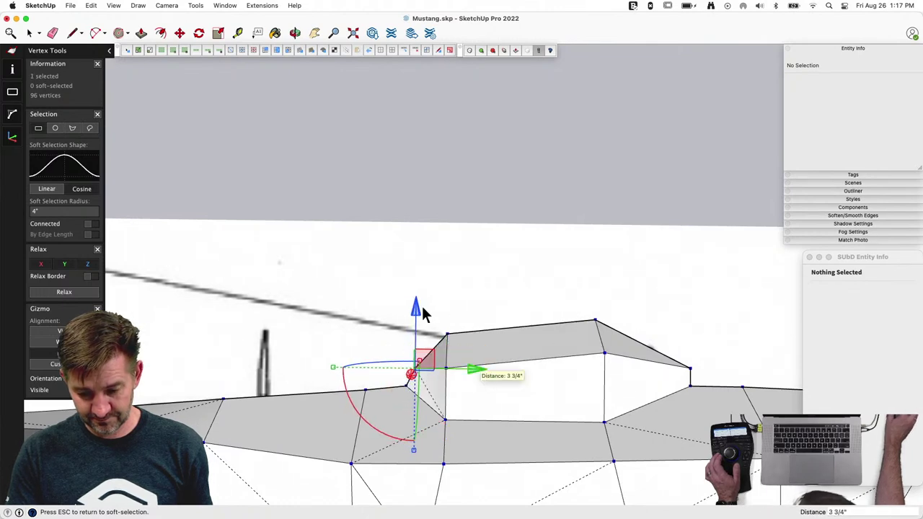
{"action": "left_click_drag", "start_coordinate": [455, 378], "coordinate": [459, 385]}
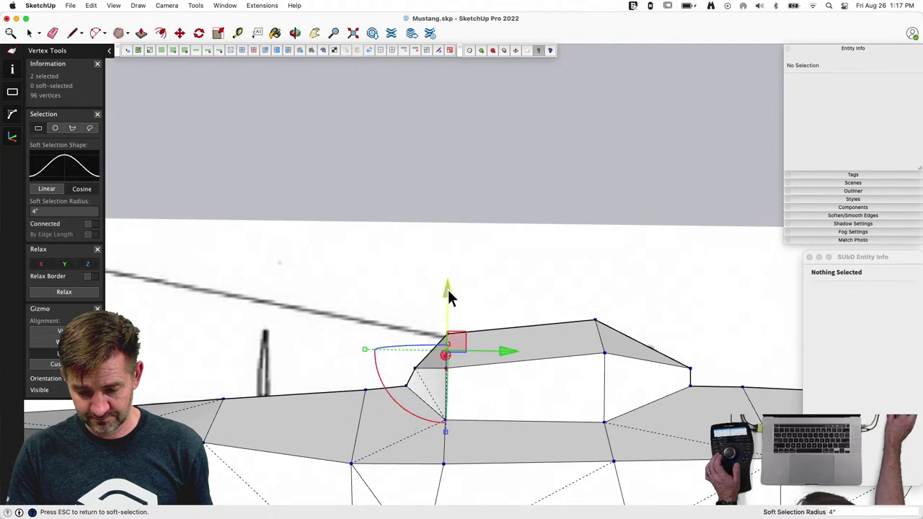
{"action": "left_click", "coordinate": [509, 353]}
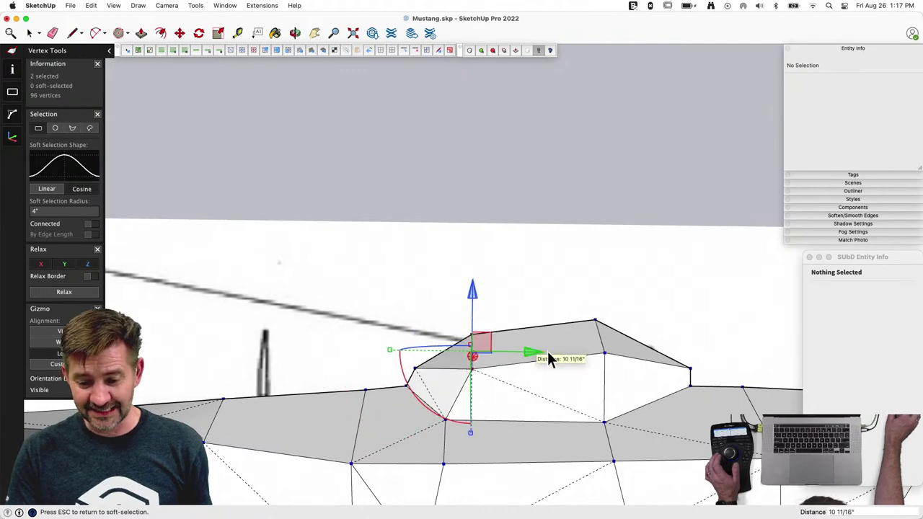
Step: Move the canopy's front centreline vertex back about 6 1/2", lower the two front top vertices slightly, and turn subdivision on
{"action": "left_click", "coordinate": [586, 296]}
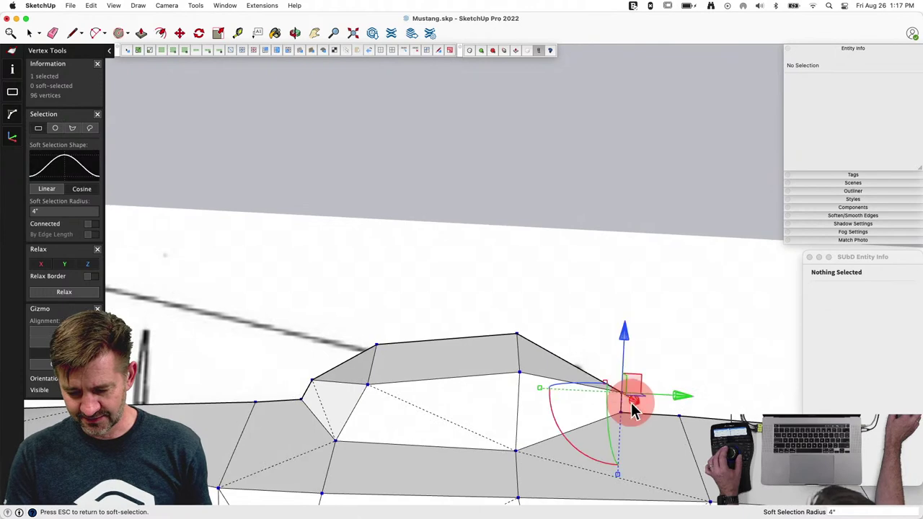
{"action": "left_click_drag", "start_coordinate": [671, 402], "coordinate": [658, 401]}
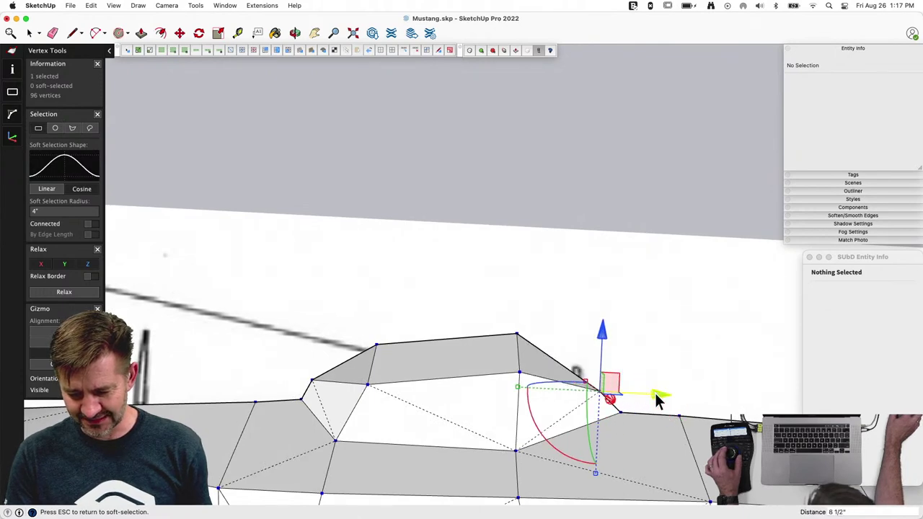
{"action": "left_click", "coordinate": [520, 373]}
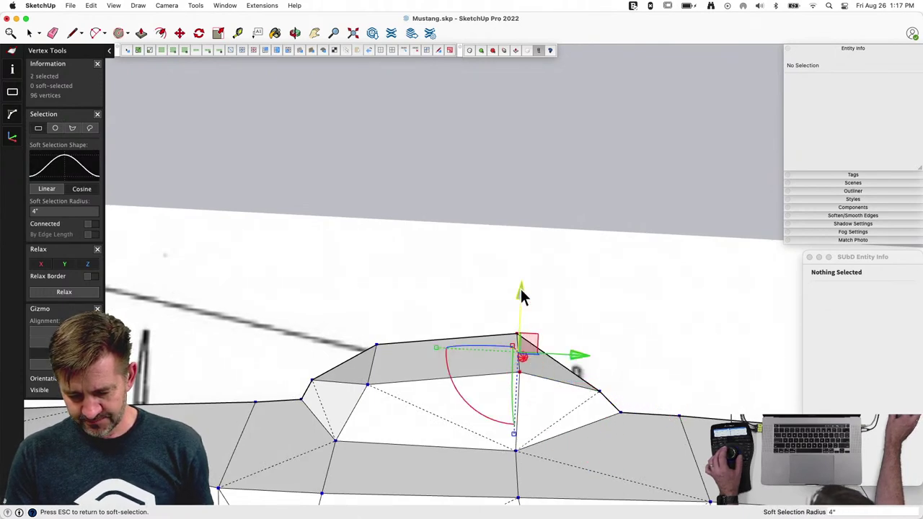
{"action": "left_click_drag", "start_coordinate": [521, 296], "coordinate": [524, 306]}
{"action": "key", "text": "space"}
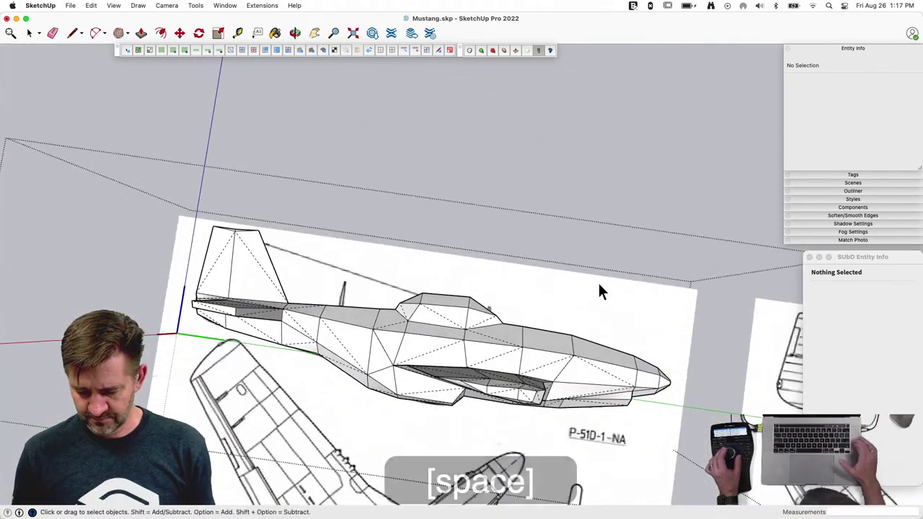
{"action": "key", "text": "u"}
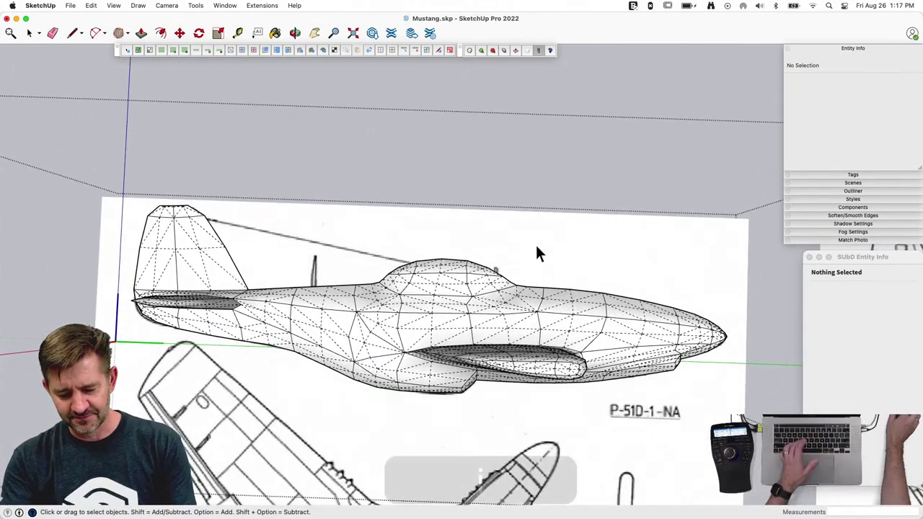
Step: Crease the three edges where the canopy meets the fuselage to a sharpness of 1.00 and turn subdivision back on
{"action": "key", "text": "i"}
{"action": "key", "text": "u"}
{"action": "key", "text": "space"}
{"action": "left_click", "coordinate": [448, 290]}
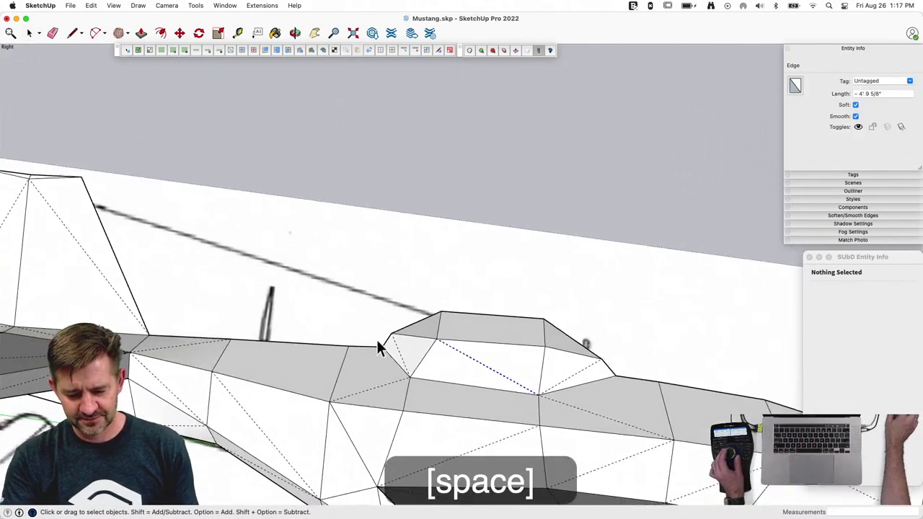
{"action": "left_click", "coordinate": [391, 359]}
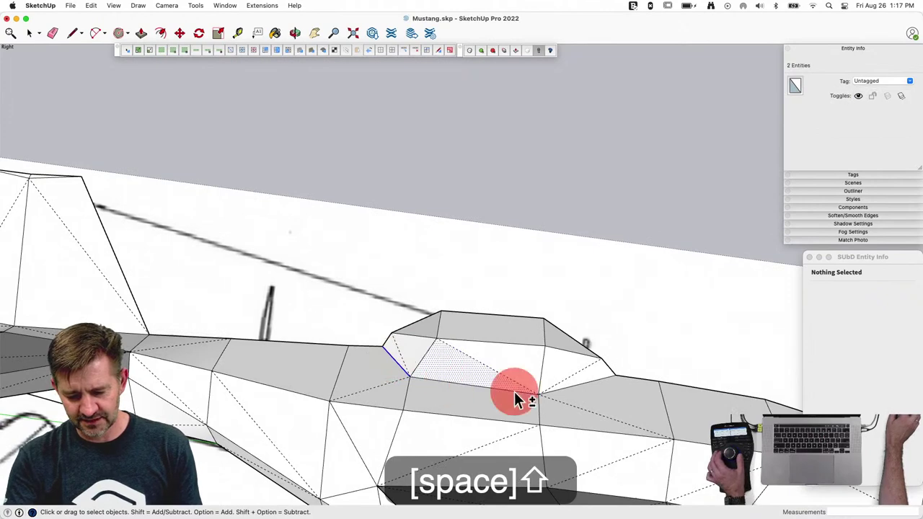
{"action": "left_click", "coordinate": [581, 383], "text": "shift"}
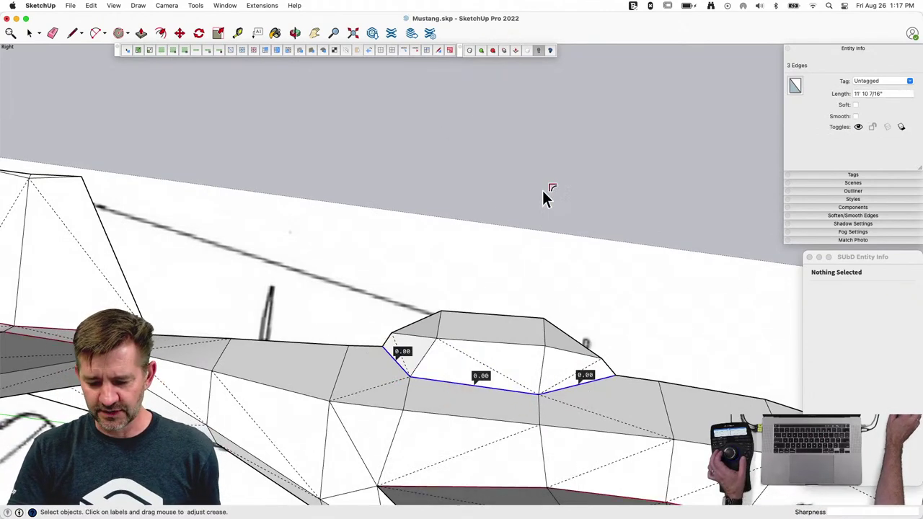
{"action": "left_click_drag", "start_coordinate": [585, 374], "coordinate": [606, 108]}
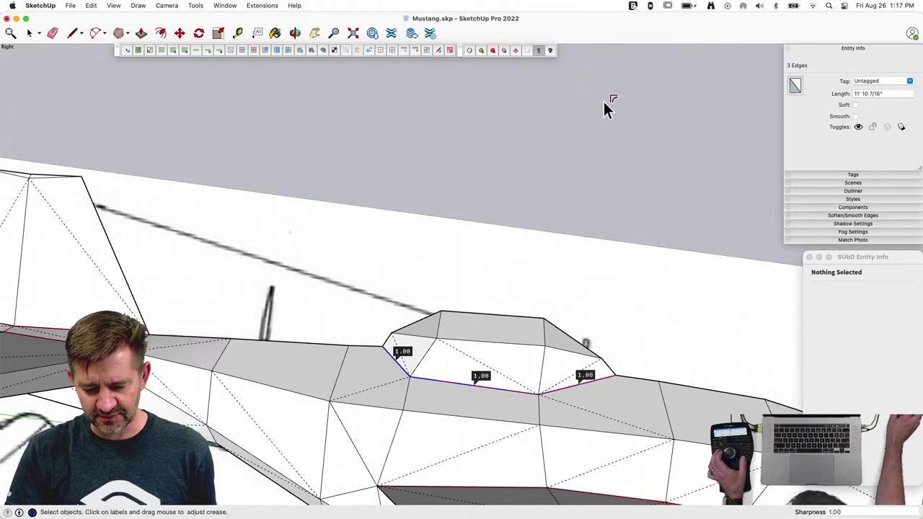
{"action": "left_click", "coordinate": [609, 114]}
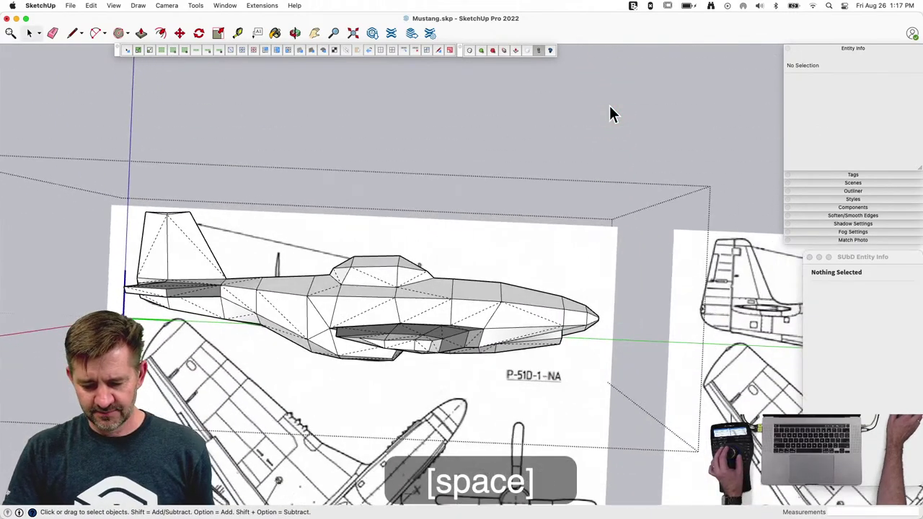
{"action": "key", "text": "u"}
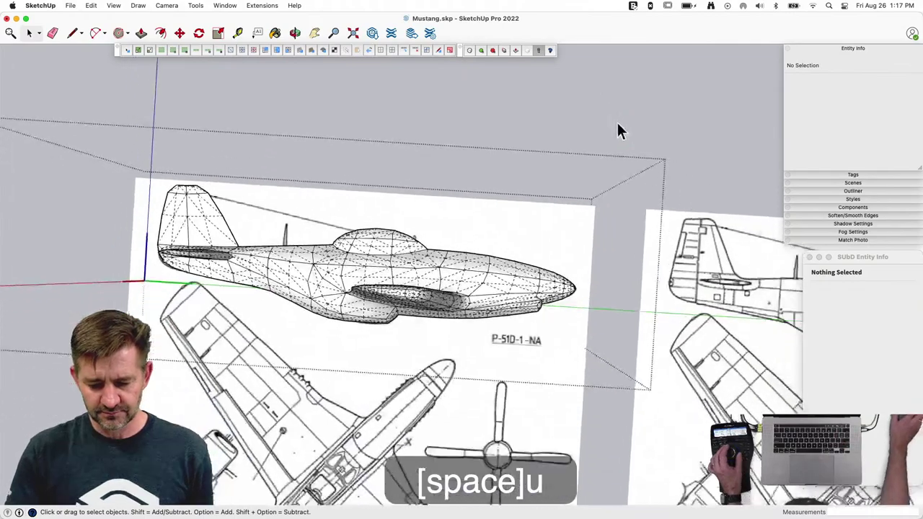
Step: With subdivision off, lower the canopy's rear upper face about 3 9/16" along the blue axis and fine-tune its two top vertices' height
{"action": "scroll", "coordinate": [677, 247], "scroll_direction": "down", "scroll_amount": 2}
{"action": "scroll", "coordinate": [555, 281], "scroll_direction": "up", "scroll_amount": 6}
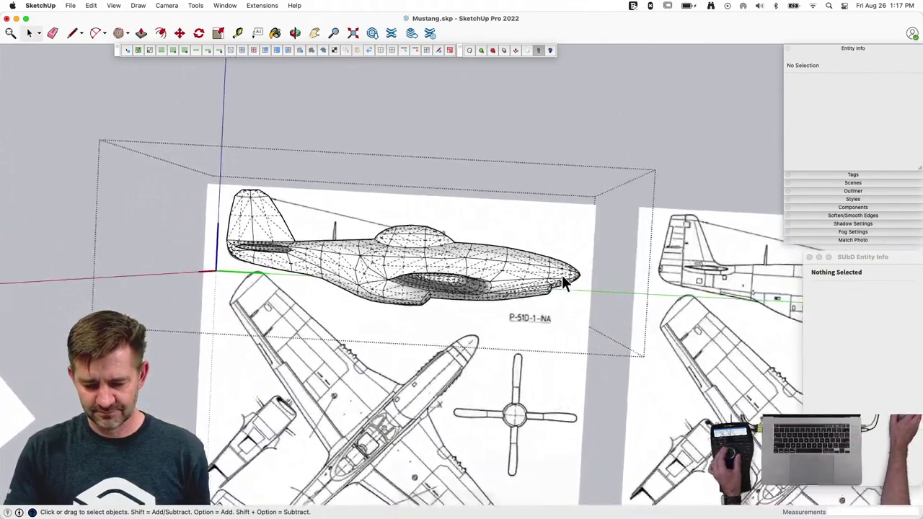
{"action": "scroll", "coordinate": [541, 281], "scroll_direction": "up", "scroll_amount": 3}
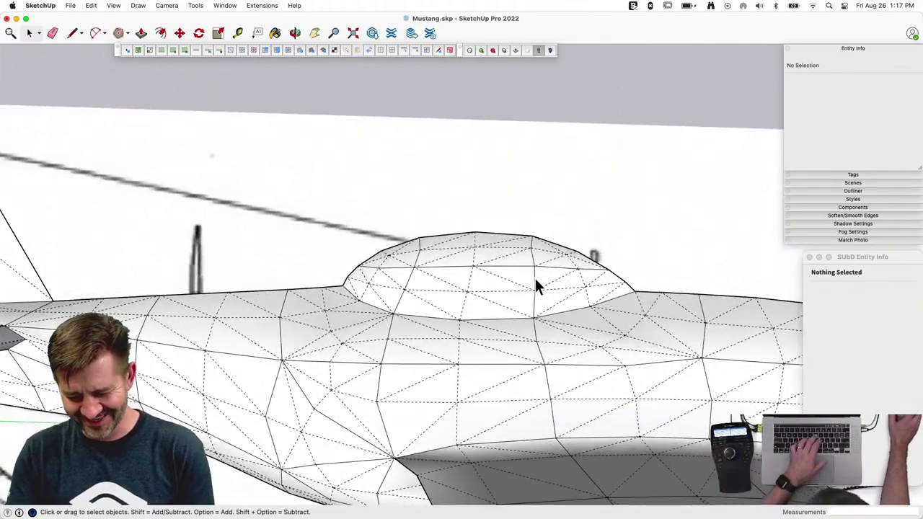
{"action": "key", "text": "u"}
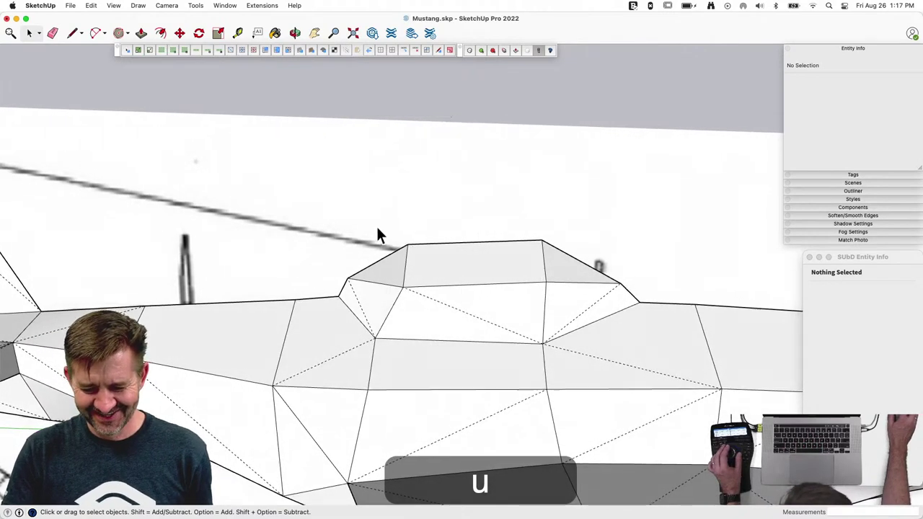
{"action": "left_click", "coordinate": [392, 269]}
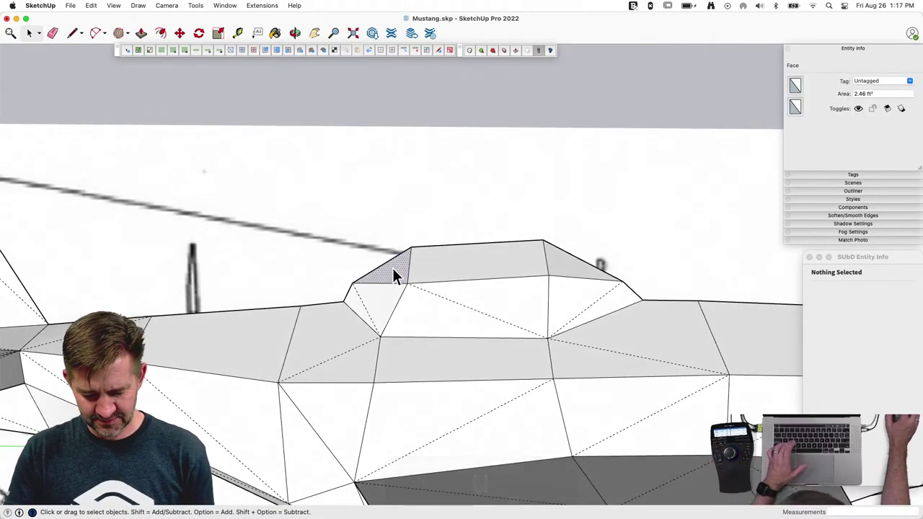
{"action": "key", "text": "v"}
{"action": "mouse_move", "coordinate": [380, 207]}
{"action": "left_mouse_down"}
{"action": "mouse_move", "coordinate": [385, 218]}
{"action": "mouse_move", "coordinate": [385, 209]}
{"action": "left_mouse_up"}
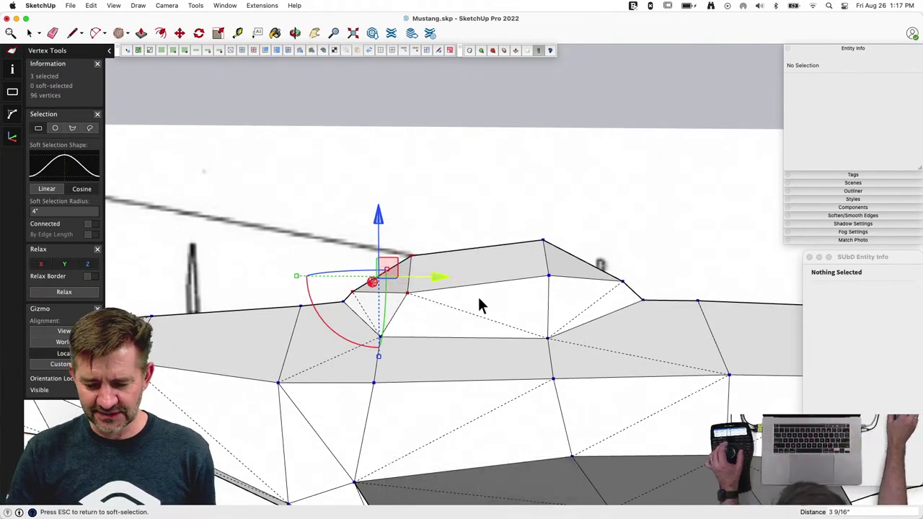
{"action": "left_click", "coordinate": [405, 242]}
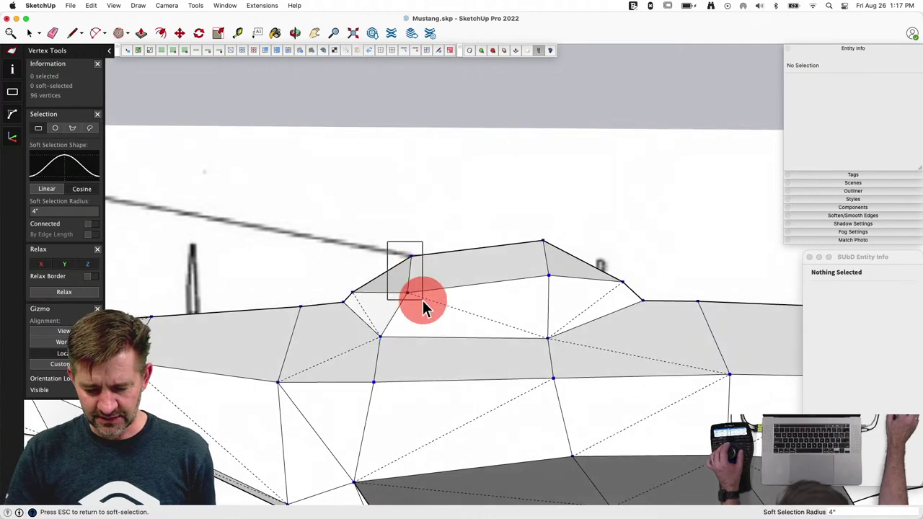
{"action": "left_click_drag", "start_coordinate": [422, 298], "coordinate": [422, 298]}
{"action": "left_click_drag", "start_coordinate": [411, 210], "coordinate": [413, 213]}
{"action": "left_click", "coordinate": [585, 177]}
{"action": "key", "text": "space"}
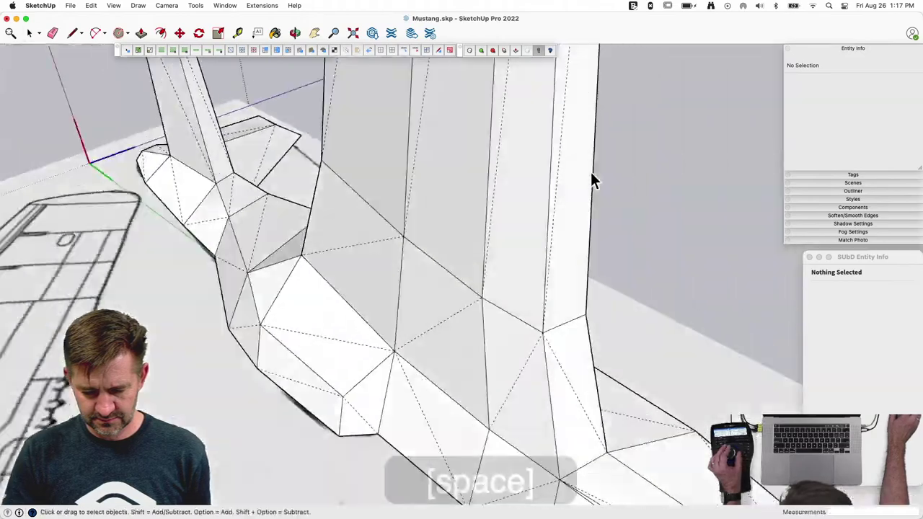
Step: Preview the whole body with subdivision on and turn subdivision back off on the side-view body component
{"action": "key", "text": "u"}
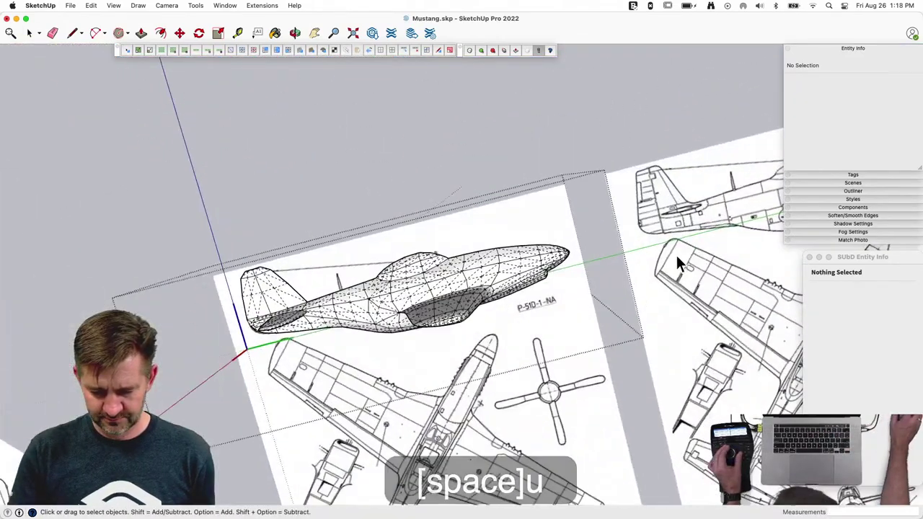
{"action": "left_click", "coordinate": [661, 295]}
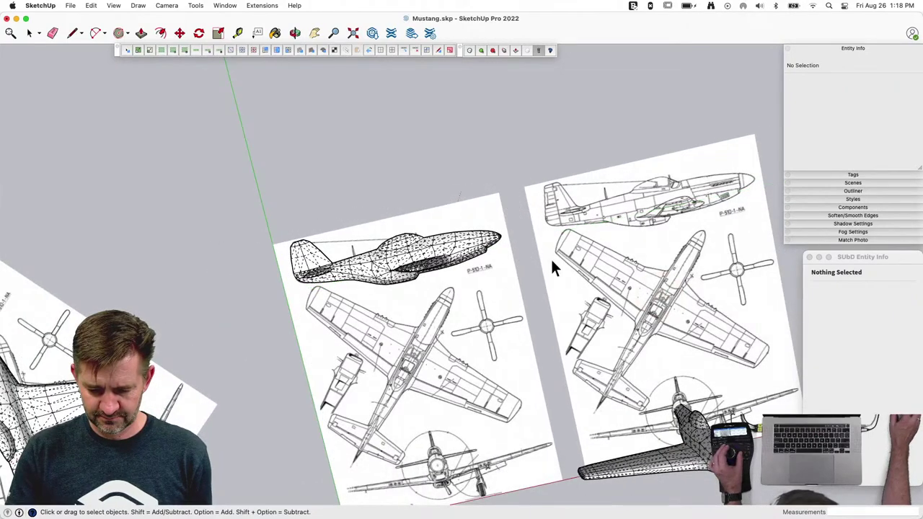
{"action": "key", "text": "u"}
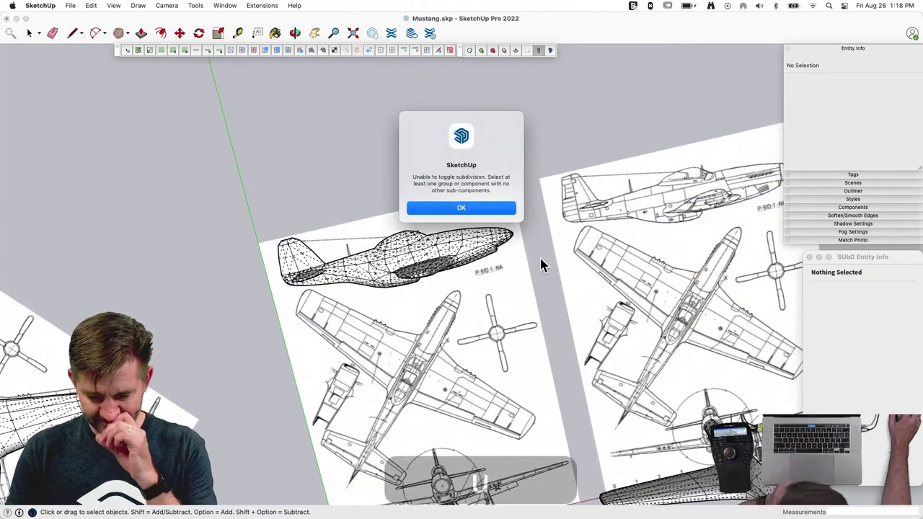
{"action": "left_click", "coordinate": [482, 211]}
{"action": "left_click", "coordinate": [443, 247]}
{"action": "key", "text": "u"}
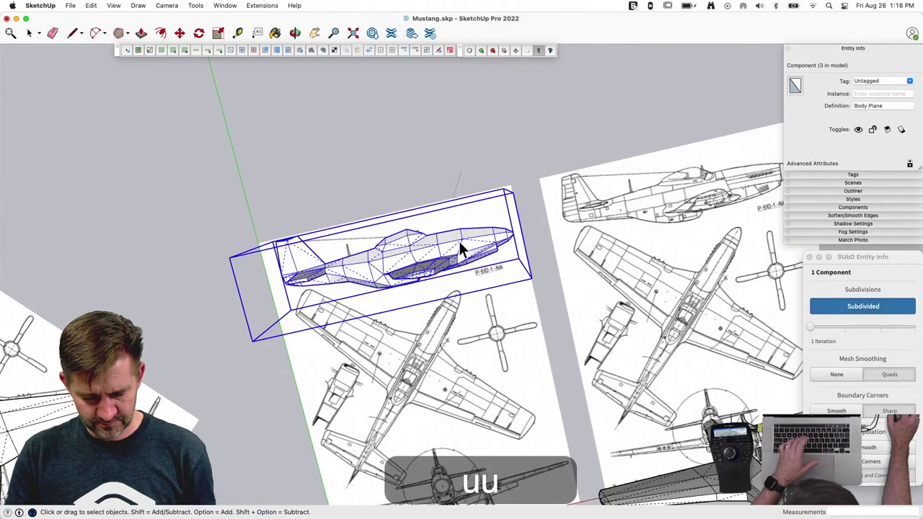
Step: Move the canopy's rear top side vertex about 10 1/4" inward, toward the half-model's centre plane
{"action": "left_click", "coordinate": [508, 166]}
{"action": "key", "text": "space"}
{"action": "scroll", "coordinate": [505, 167], "scroll_direction": "up", "scroll_amount": 2}
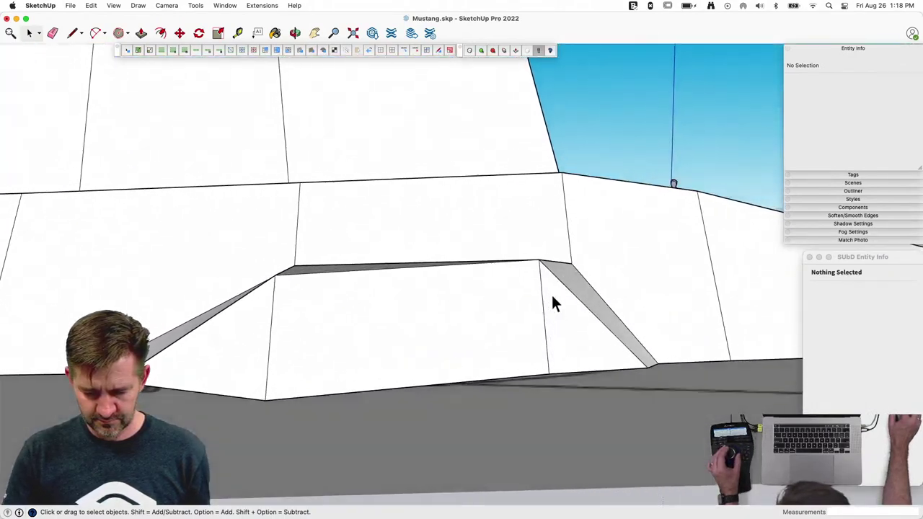
{"action": "key", "text": "v"}
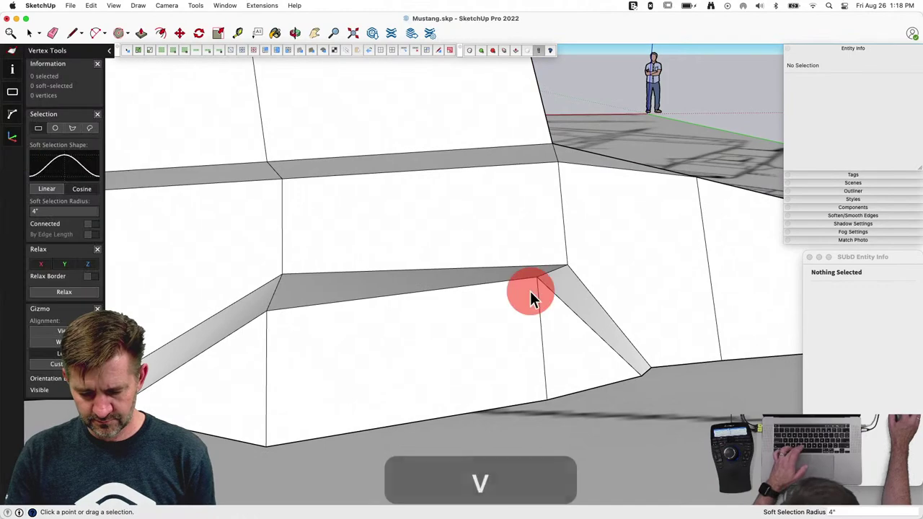
{"action": "left_click", "coordinate": [537, 278]}
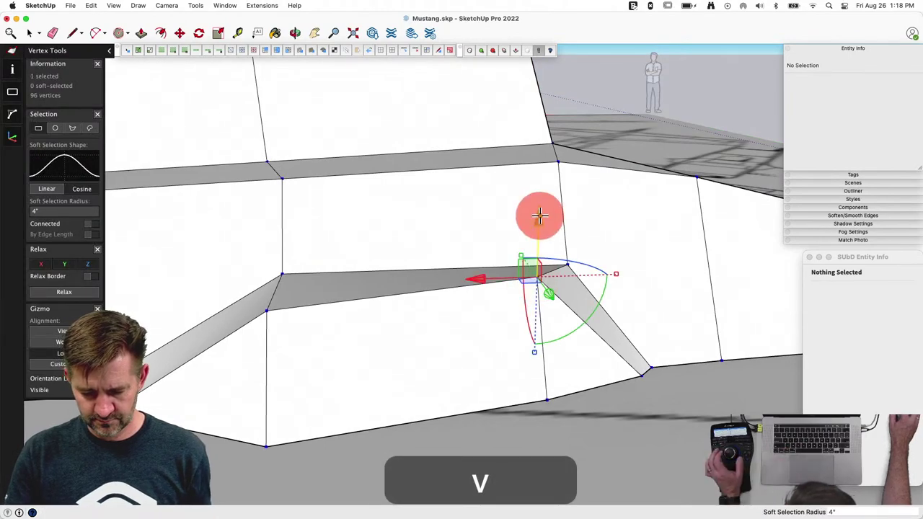
{"action": "left_click_drag", "start_coordinate": [539, 214], "coordinate": [539, 270]}
{"action": "middle_click_drag", "start_coordinate": [661, 243], "coordinate": [531, 315]}
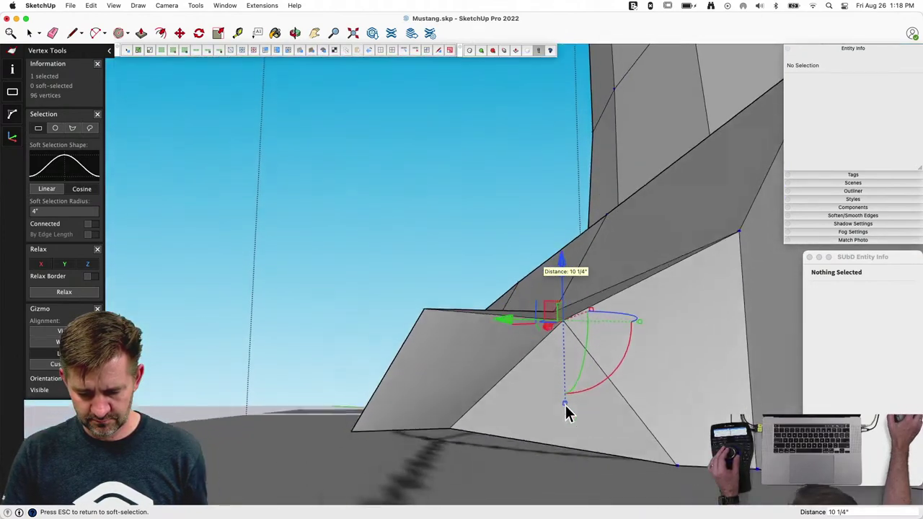
Step: Move the canopy's rear top centreline vertex along the red axis onto the half-model's centre plane
{"action": "key", "text": "space"}
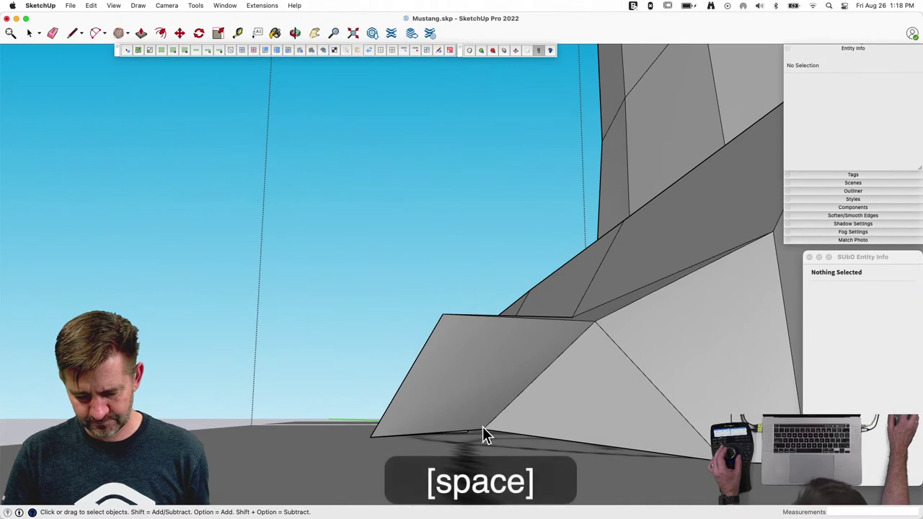
{"action": "left_click", "coordinate": [496, 413]}
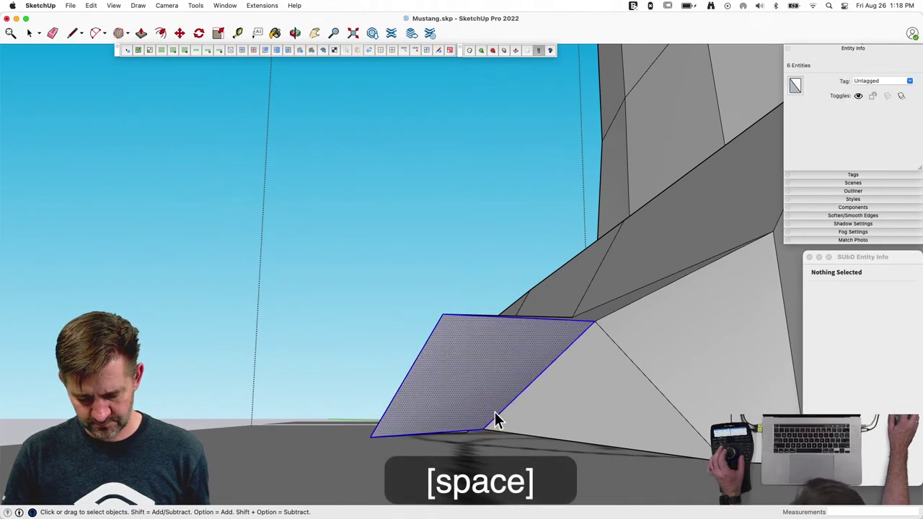
{"action": "left_click", "coordinate": [490, 450]}
{"action": "key", "text": "v"}
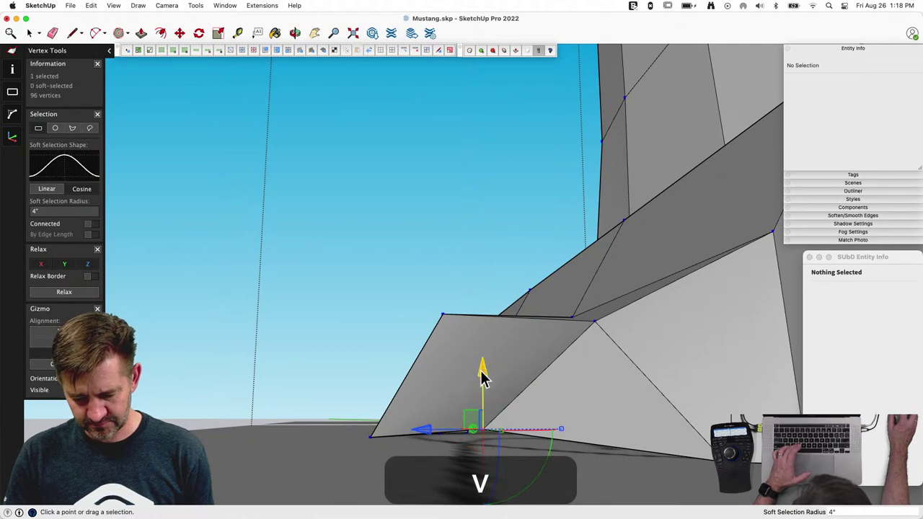
{"action": "key", "text": "m"}
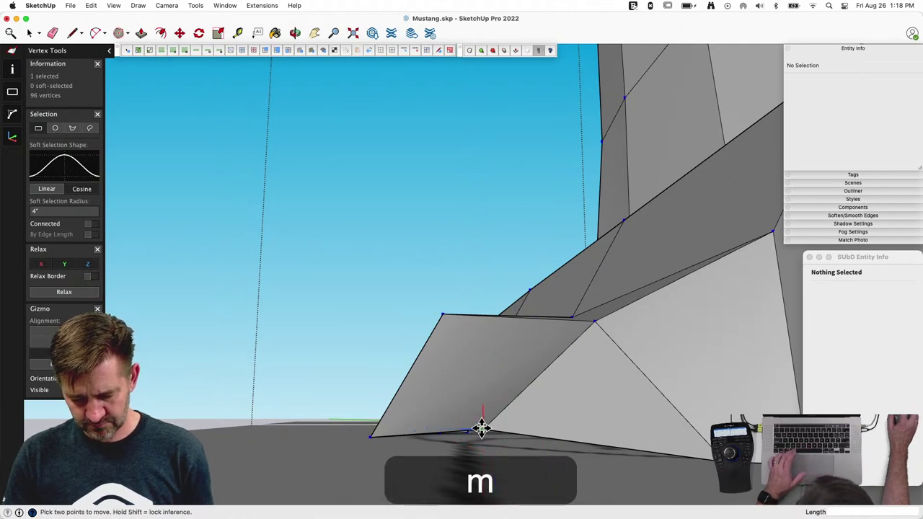
{"action": "left_click_drag", "start_coordinate": [476, 431], "coordinate": [403, 441]}
{"action": "key", "text": "Right"}
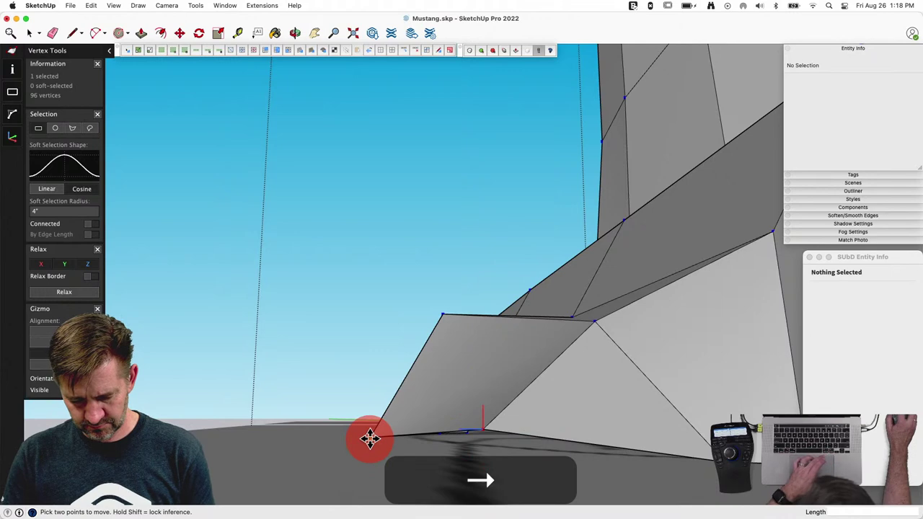
{"action": "mouse_move", "coordinate": [541, 437]}
{"action": "left_mouse_down"}
{"action": "mouse_move", "coordinate": [513, 346]}
{"action": "mouse_move", "coordinate": [500, 414]}
{"action": "left_mouse_up"}
{"action": "key", "text": "Escape"}
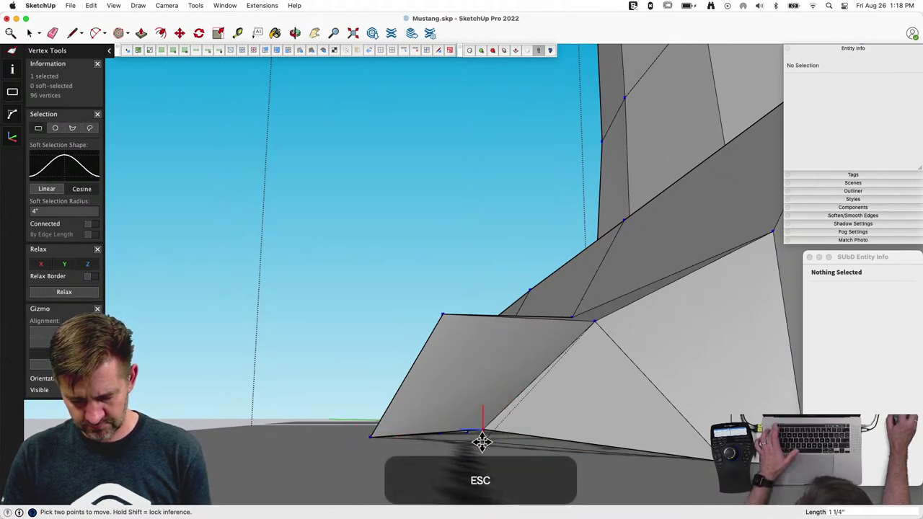
{"action": "left_click", "coordinate": [483, 450]}
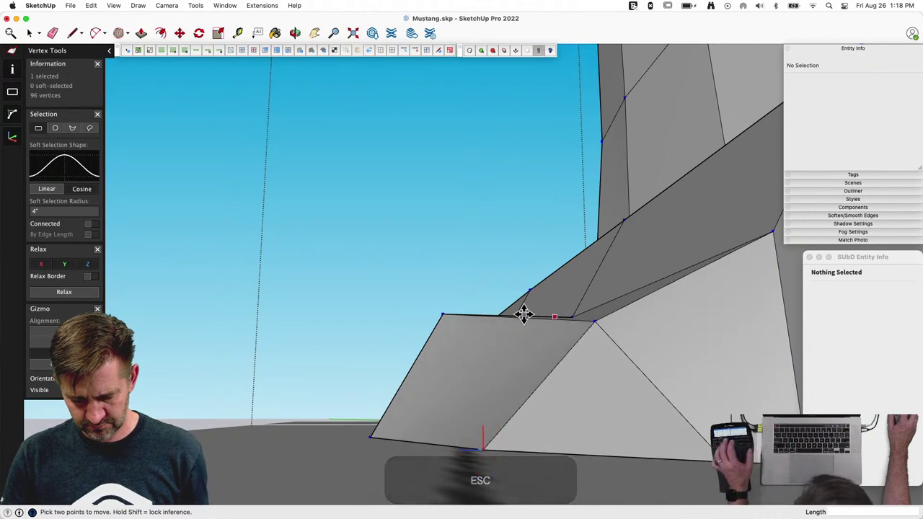
{"action": "key", "text": "space"}
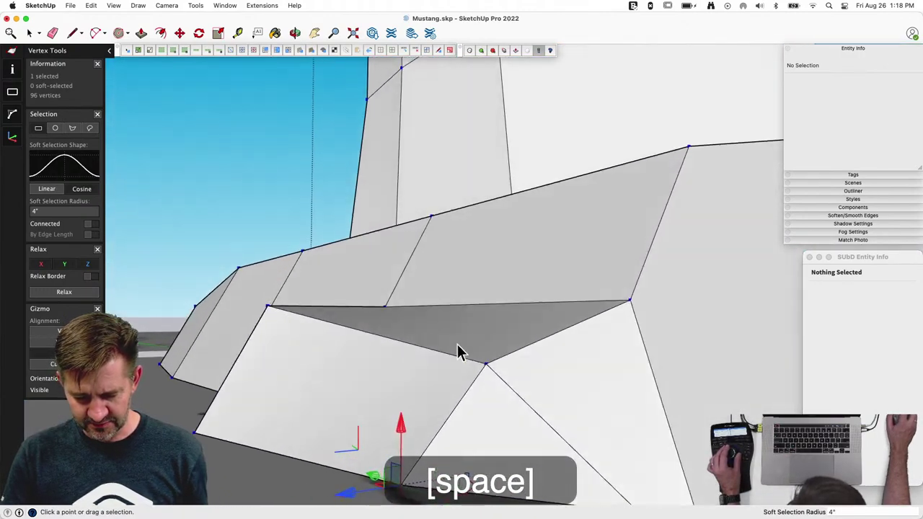
Step: Flip the internal edges of the canopy's lower and upper side quads and turn subdivision on
{"action": "middle_click_drag", "start_coordinate": [457, 344], "coordinate": [391, 339]}
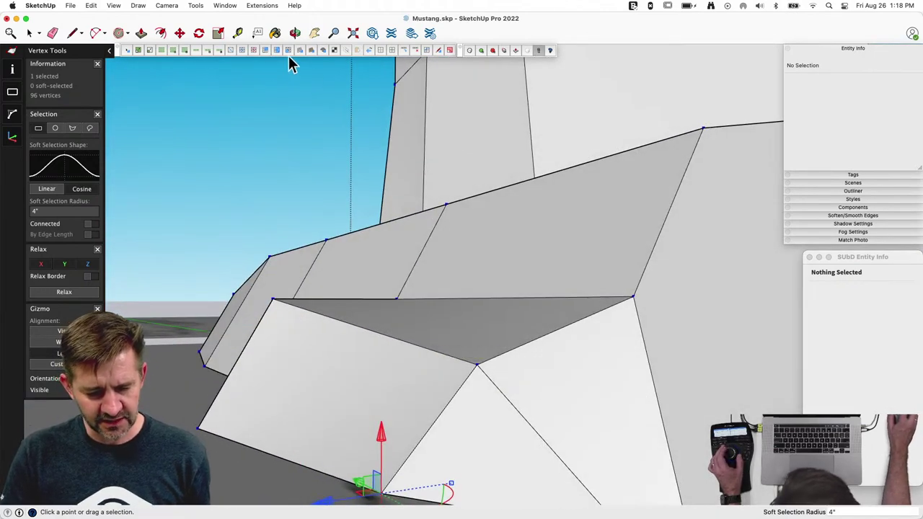
{"action": "left_click", "coordinate": [229, 50]}
{"action": "left_click", "coordinate": [443, 324]}
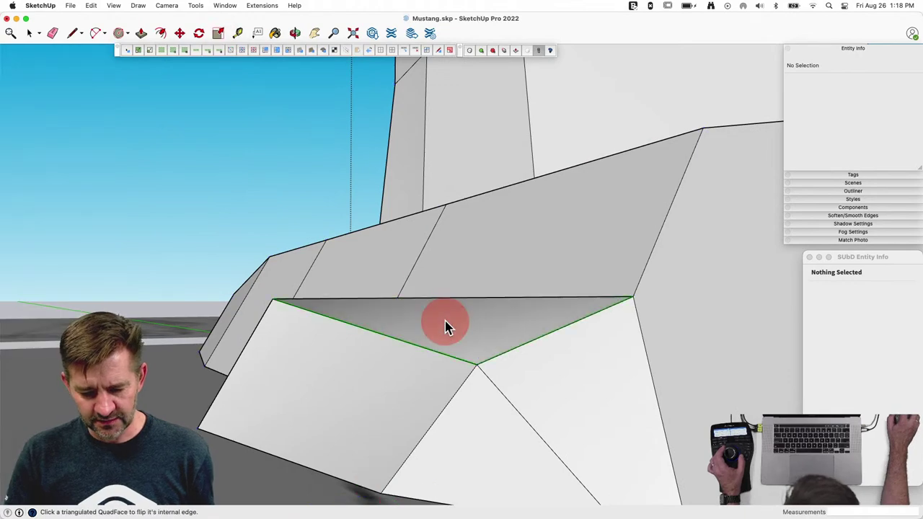
{"action": "scroll", "coordinate": [443, 317], "scroll_direction": "up", "scroll_amount": 5}
{"action": "middle_click_drag", "start_coordinate": [498, 326], "coordinate": [512, 317]}
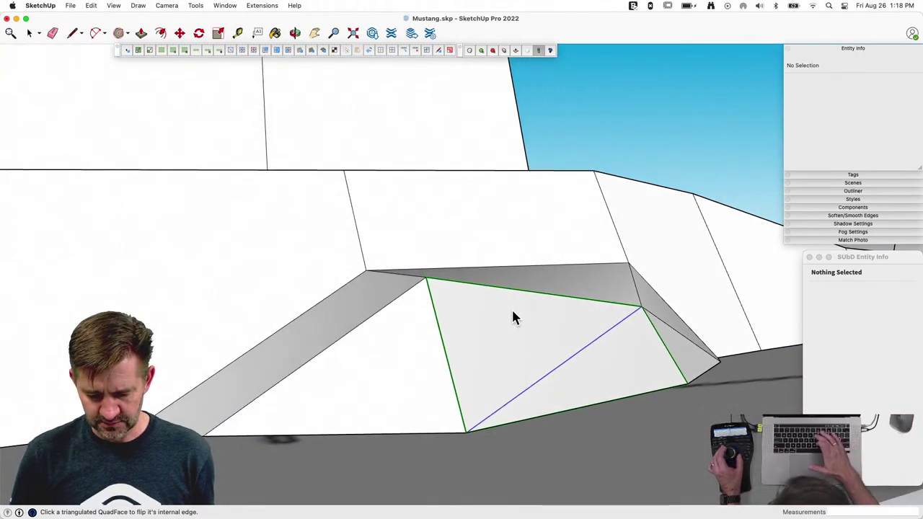
{"action": "left_click", "coordinate": [513, 317]}
{"action": "key", "text": "u"}
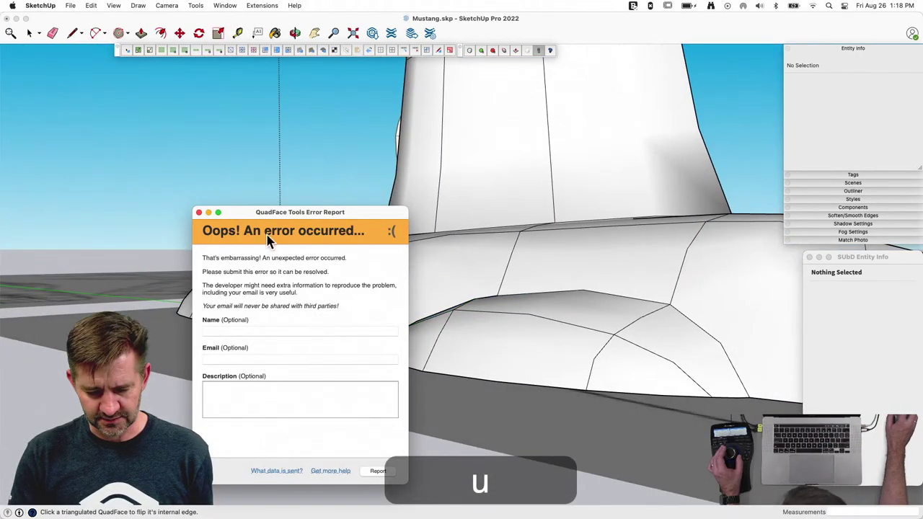
{"action": "left_click", "coordinate": [199, 213]}
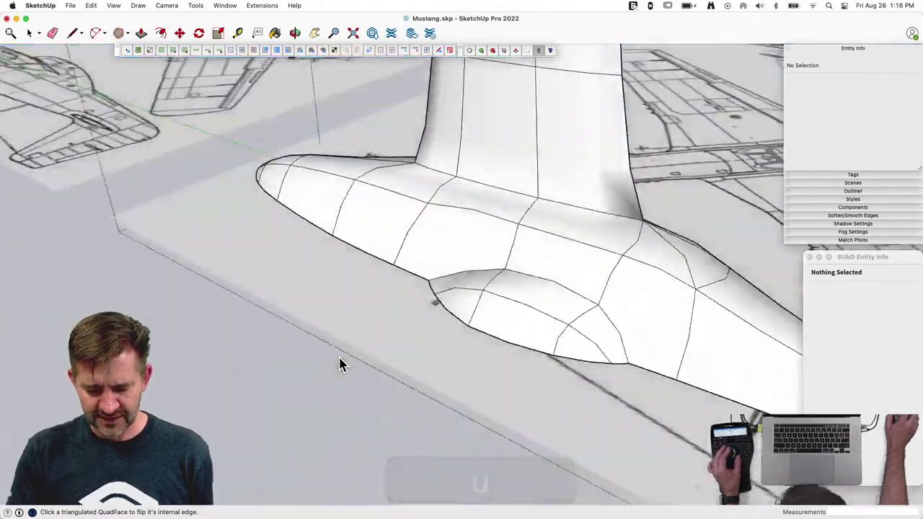
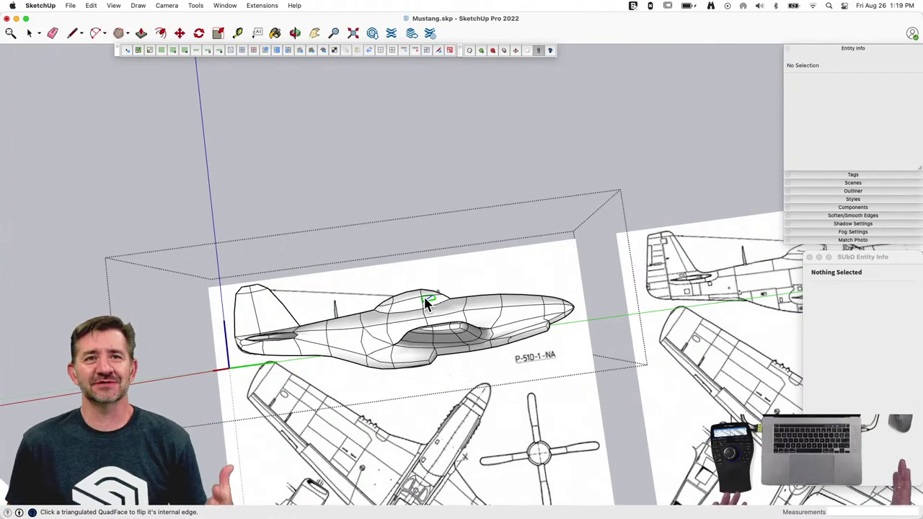
Step: Draw an upright rectangular face about 2 5/8" high across one propeller blade's root on the blueprint
{"action": "left_click", "coordinate": [578, 129]}
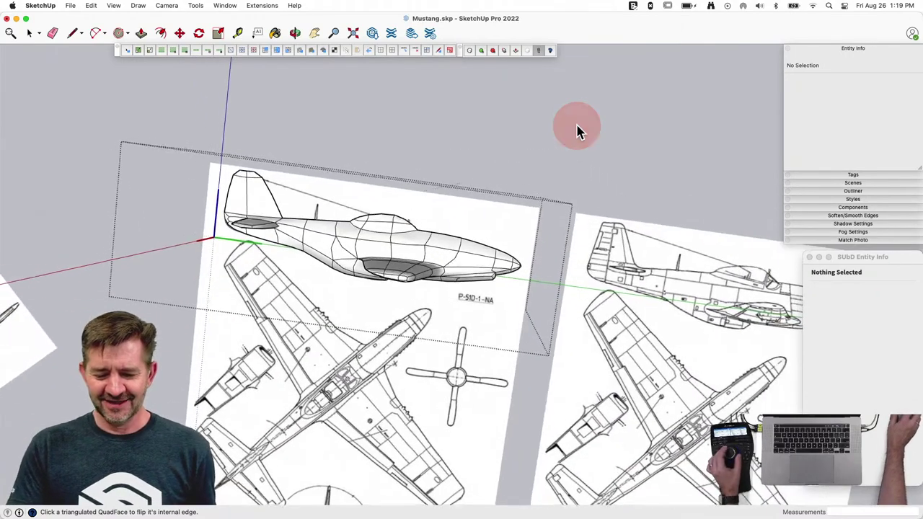
{"action": "scroll", "coordinate": [448, 322], "scroll_direction": "up", "scroll_amount": 10}
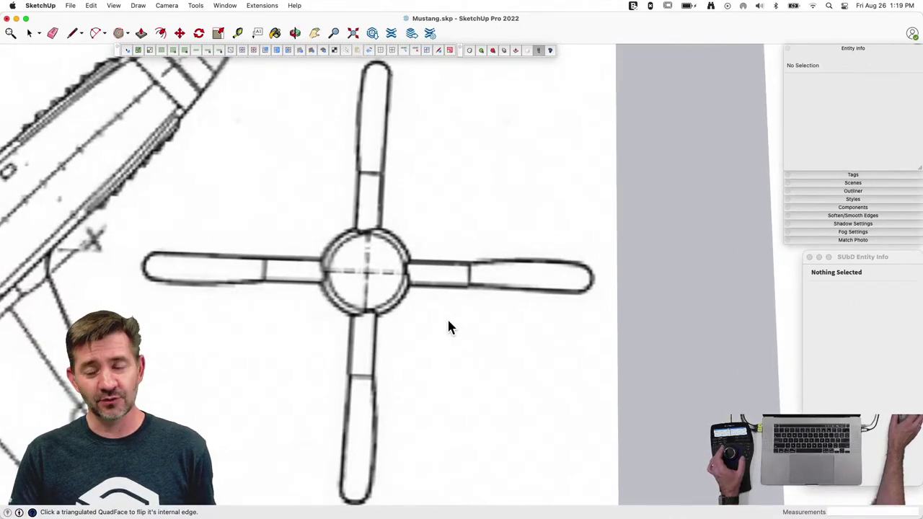
{"action": "scroll", "coordinate": [460, 318], "scroll_direction": "up", "scroll_amount": 5}
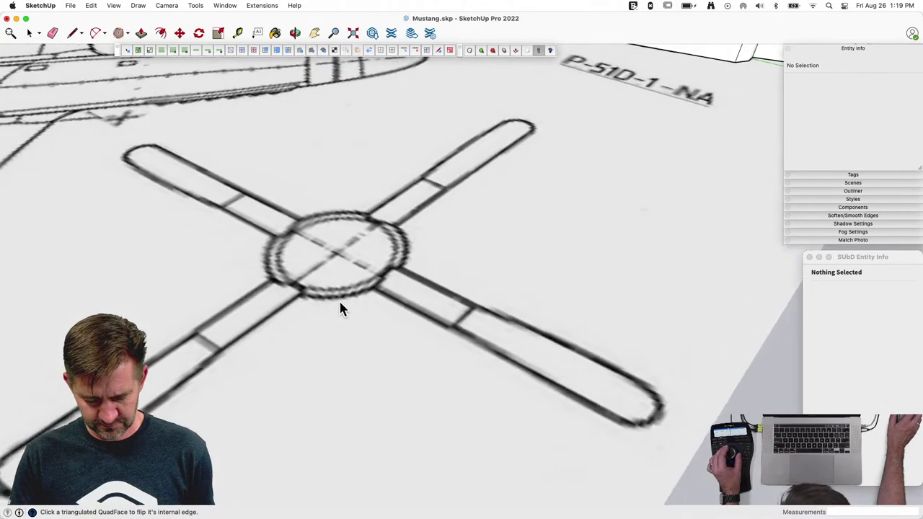
{"action": "key", "text": "l"}
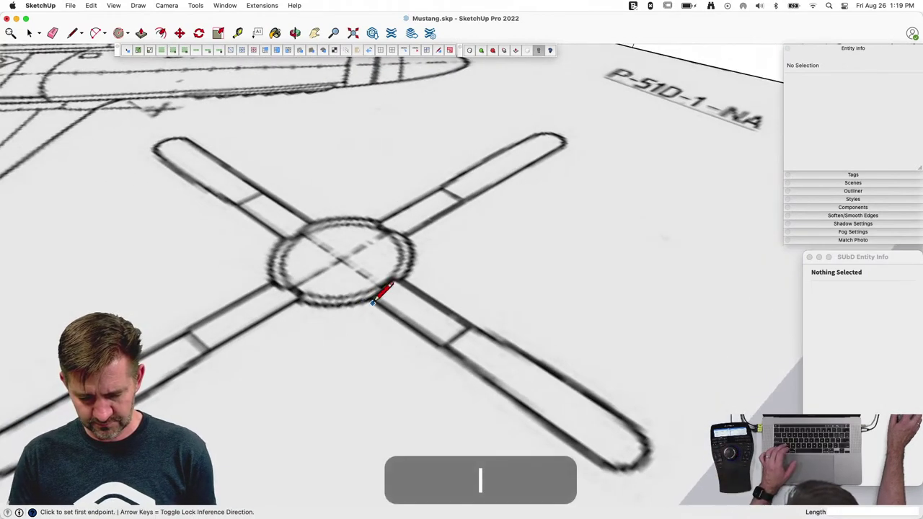
{"action": "left_click", "coordinate": [373, 302]}
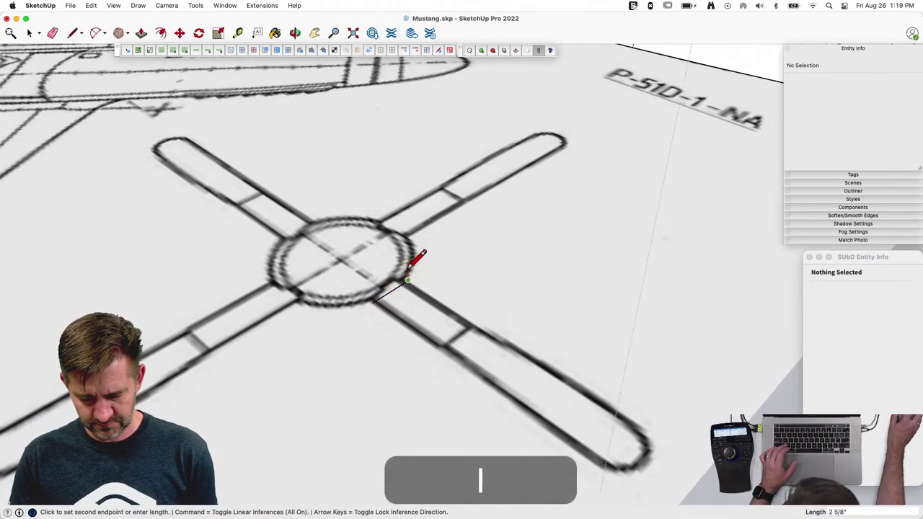
{"action": "left_click", "coordinate": [407, 267]}
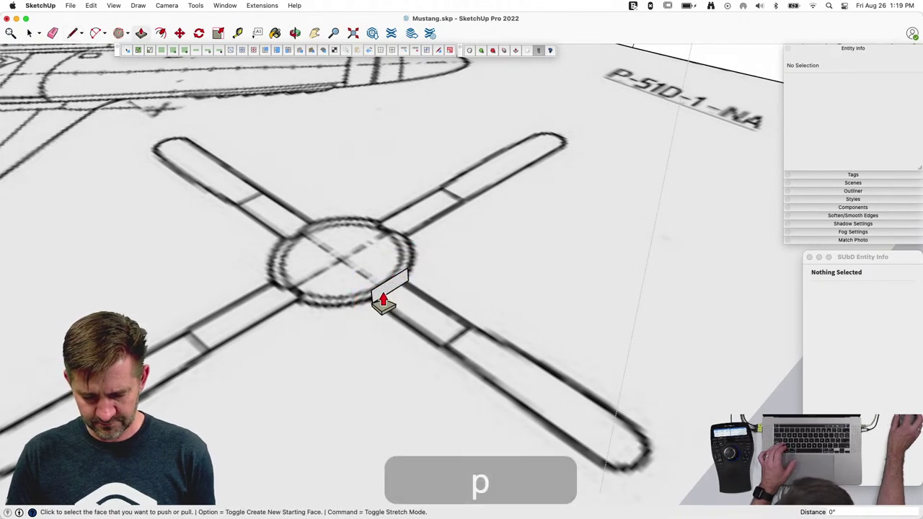
Step: Push/Pull the face to the blade's dividing line, and extend it about 3' 11/16" toward the tip as a separate section
{"action": "mouse_move", "coordinate": [381, 301]}
{"action": "left_mouse_down"}
{"action": "mouse_move", "coordinate": [442, 360]}
{"action": "mouse_move", "coordinate": [447, 342]}
{"action": "mouse_move", "coordinate": [478, 377]}
{"action": "mouse_move", "coordinate": [531, 397]}
{"action": "mouse_move", "coordinate": [622, 457]}
{"action": "mouse_move", "coordinate": [611, 467]}
{"action": "mouse_move", "coordinate": [629, 462]}
{"action": "left_mouse_up"}
{"action": "key", "text": "alt"}
{"action": "key", "text": "alt"}
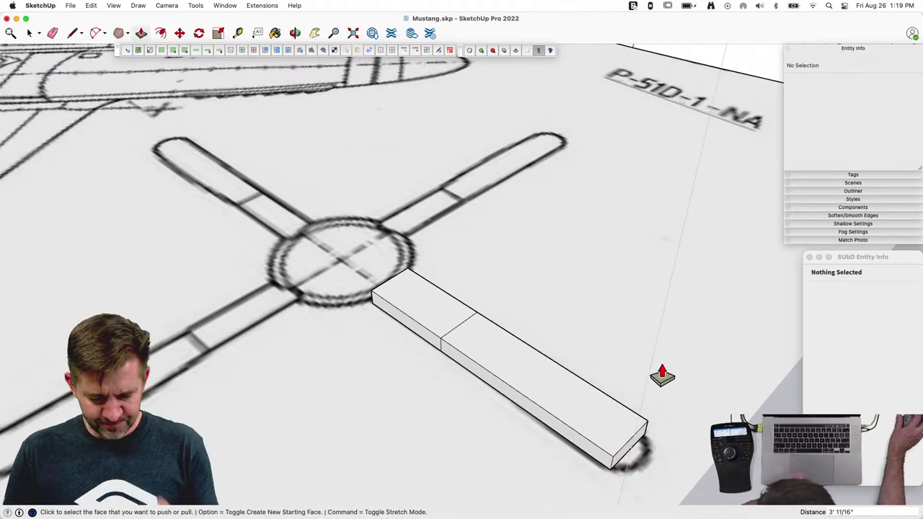
{"action": "key", "text": "space"}
{"action": "scroll", "coordinate": [383, 323], "scroll_direction": "up", "scroll_amount": 5}
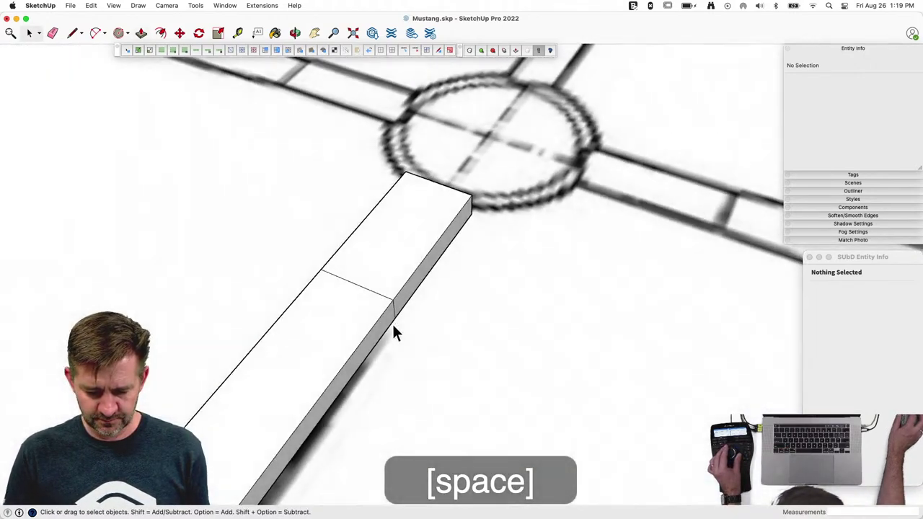
Step: Undo the long tip section and rebuild it as a short section past the dividing line plus a long one to near the tip
{"action": "scroll", "coordinate": [393, 325], "scroll_direction": "down", "scroll_amount": 5}
{"action": "key", "text": "super+z"}
{"action": "scroll", "coordinate": [433, 292], "scroll_direction": "up", "scroll_amount": 5}
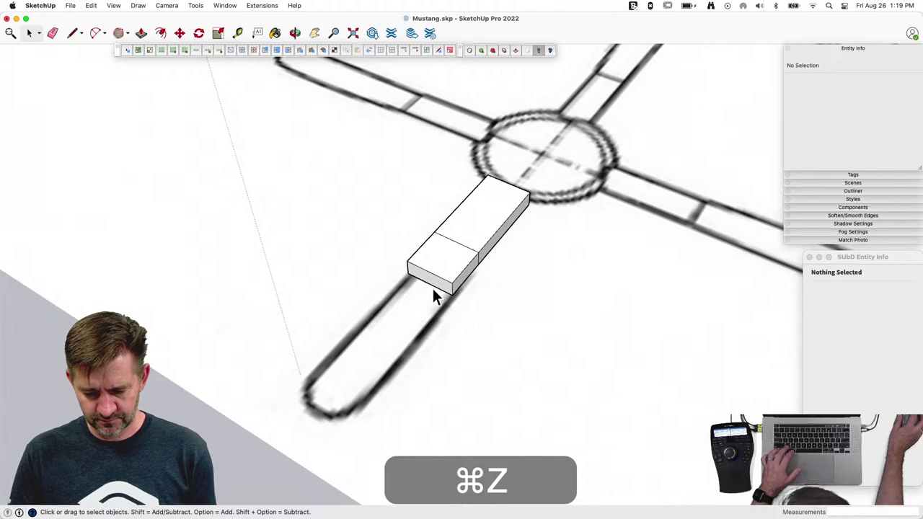
{"action": "key", "text": "p"}
{"action": "left_click_drag", "start_coordinate": [438, 292], "coordinate": [344, 417]}
{"action": "key", "text": "alt"}
{"action": "key", "text": "space"}
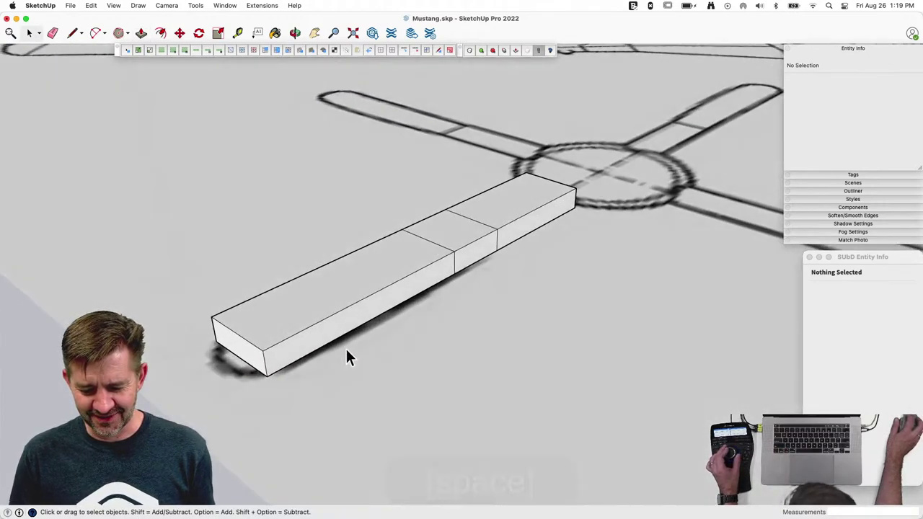
Step: Examine the propeller blade block against the blueprint's propeller and the whole aircraft
{"action": "left_click", "coordinate": [328, 338]}
{"action": "key", "text": "space"}
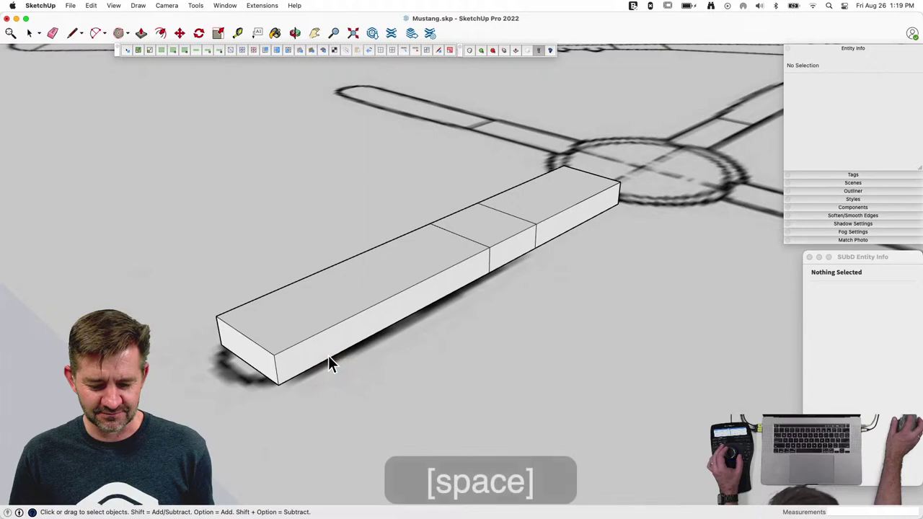
{"action": "left_click", "coordinate": [325, 342]}
{"action": "middle_click_drag", "start_coordinate": [326, 351], "coordinate": [381, 305]}
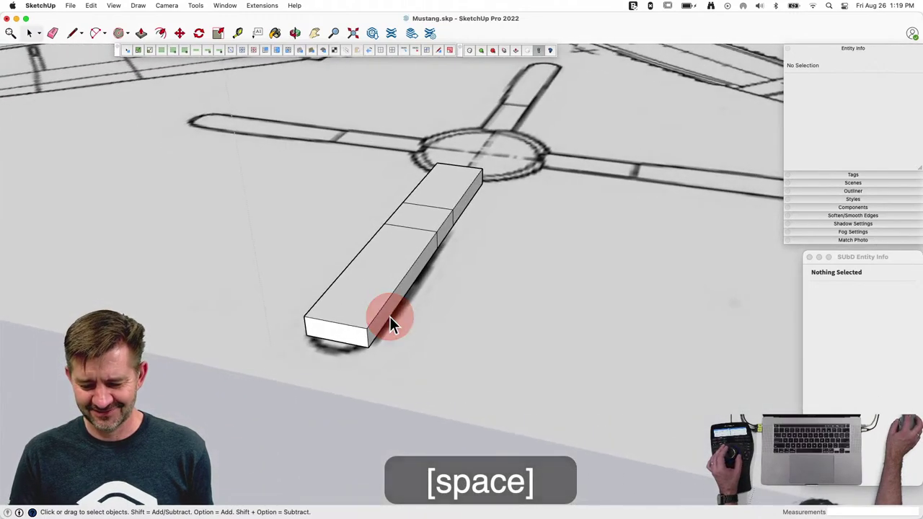
{"action": "scroll", "coordinate": [397, 309], "scroll_direction": "down", "scroll_amount": 5}
{"action": "middle_click_drag", "start_coordinate": [418, 277], "coordinate": [444, 285]}
{"action": "scroll", "coordinate": [468, 286], "scroll_direction": "up", "scroll_amount": 5}
{"action": "scroll", "coordinate": [465, 289], "scroll_direction": "up", "scroll_amount": 3}
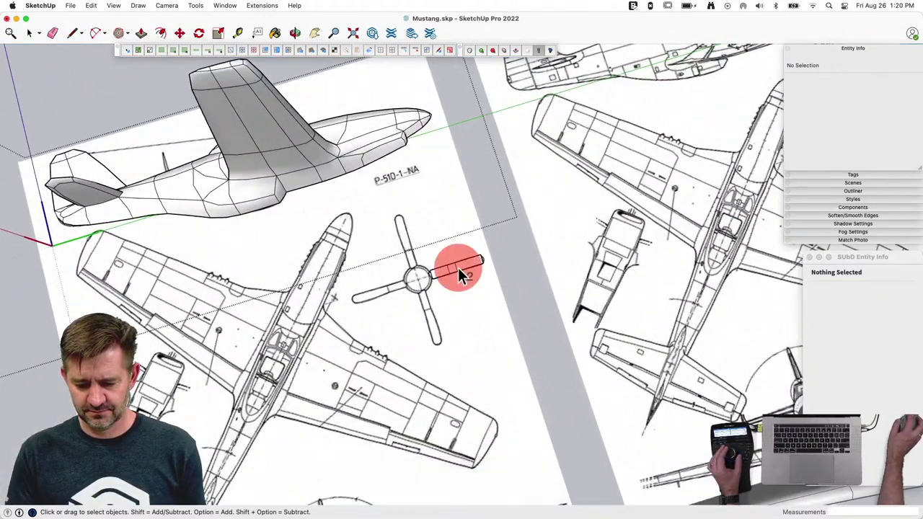
Step: Try to cut the propeller blade block out of the aircraft body component
{"action": "key", "text": "super+x"}
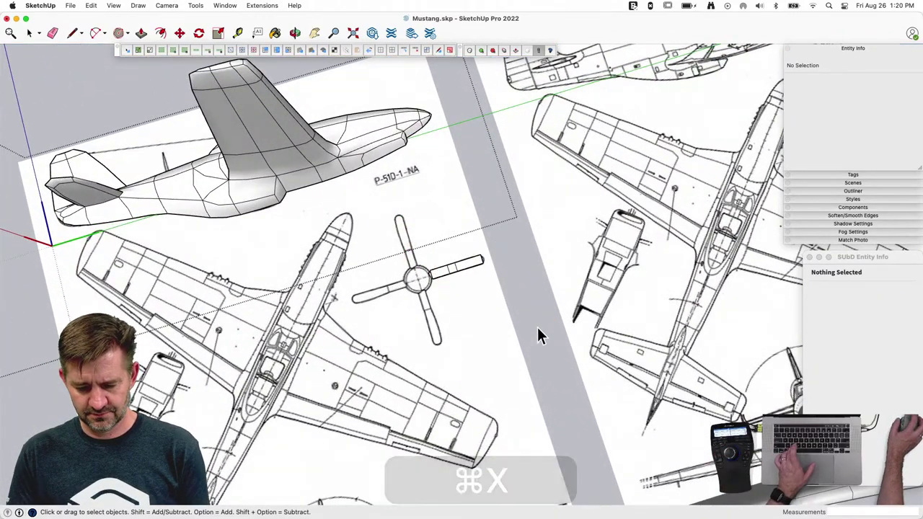
{"action": "key", "text": "space"}
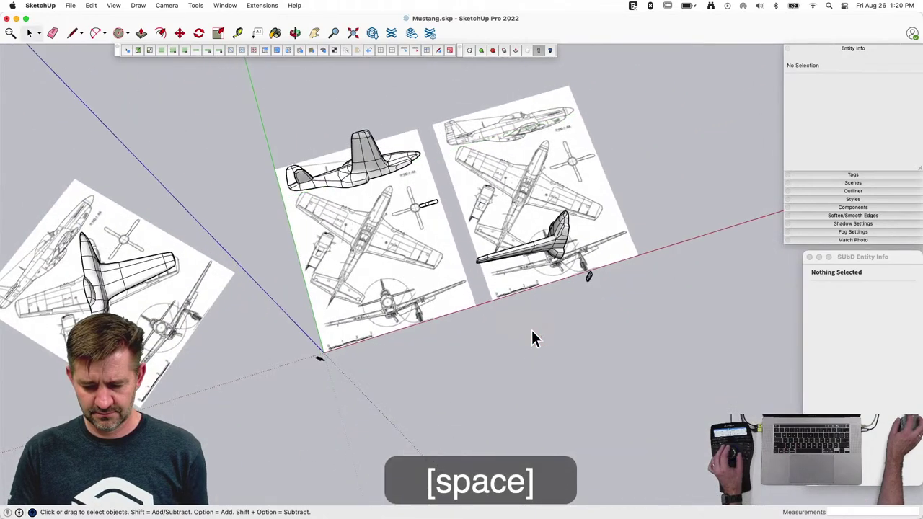
{"action": "left_click", "coordinate": [438, 222]}
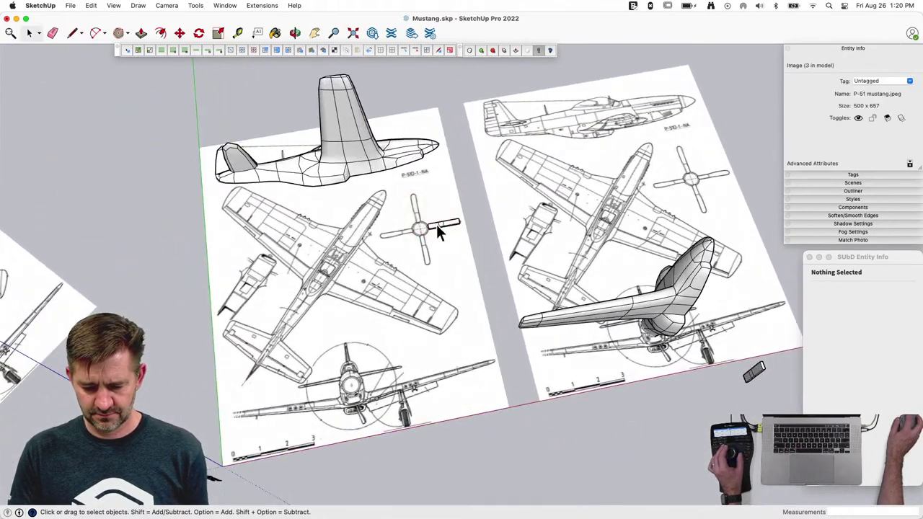
{"action": "double_click", "coordinate": [437, 225]}
{"action": "left_click_drag", "start_coordinate": [415, 208], "coordinate": [488, 250]}
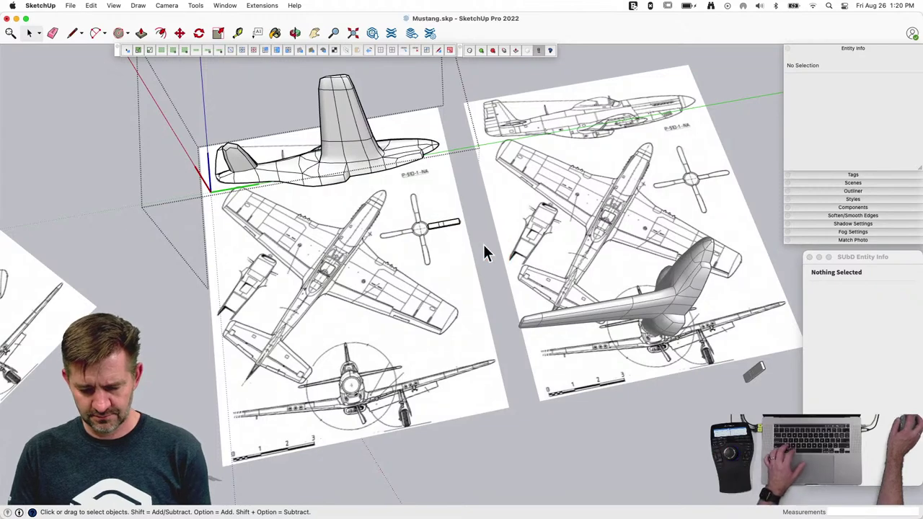
{"action": "key", "text": "super+x"}
{"action": "key", "text": "space"}
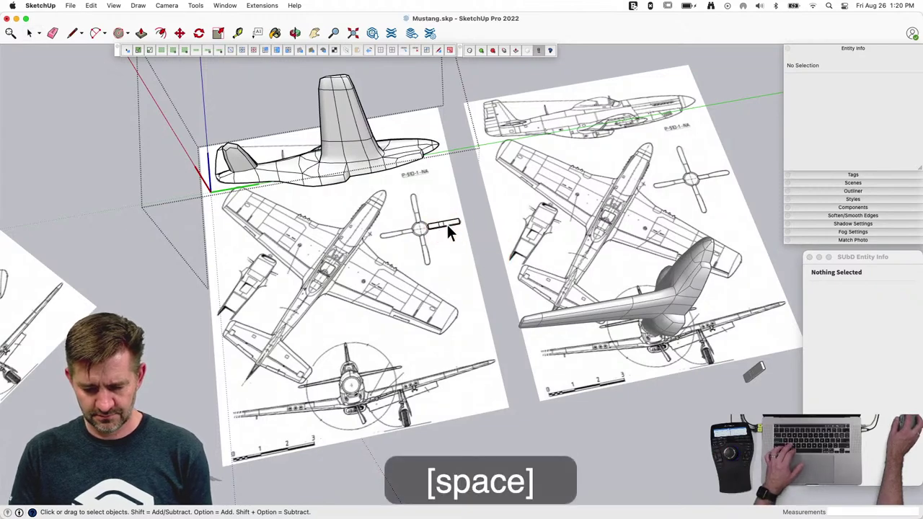
Step: Undo the blade block built inside the aircraft body component and leave the component
{"action": "scroll", "coordinate": [445, 223], "scroll_direction": "up", "scroll_amount": 10}
{"action": "left_click", "coordinate": [397, 247]}
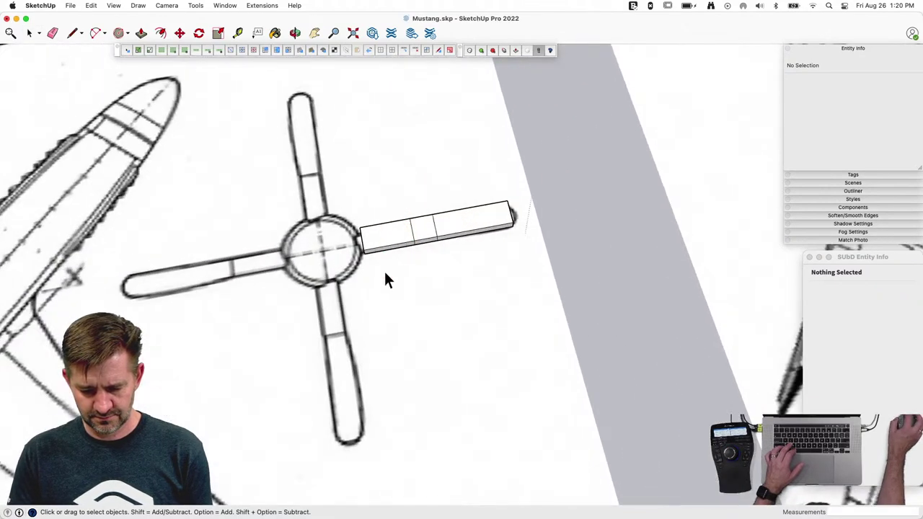
{"action": "scroll", "coordinate": [602, 134], "scroll_direction": "down", "scroll_amount": 10}
{"action": "left_click", "coordinate": [602, 163]}
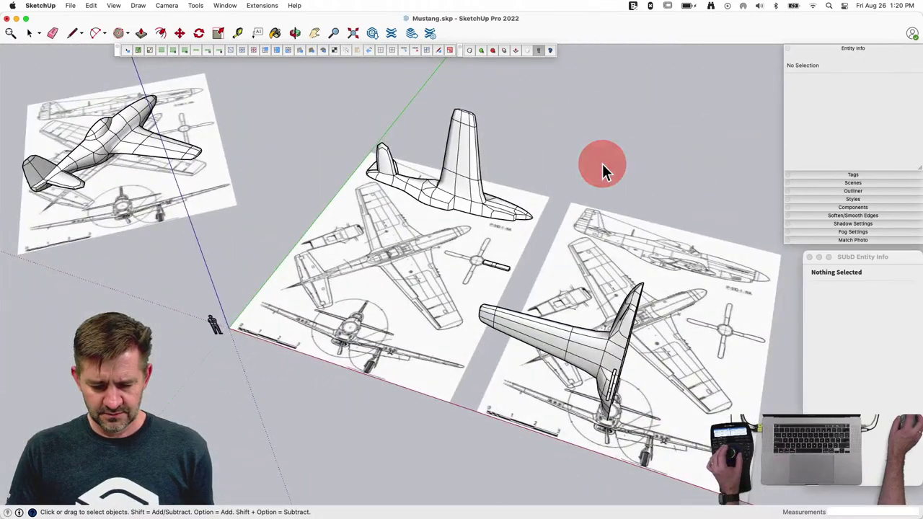
{"action": "scroll", "coordinate": [602, 163], "scroll_direction": "up", "scroll_amount": 10}
{"action": "key", "text": "space"}
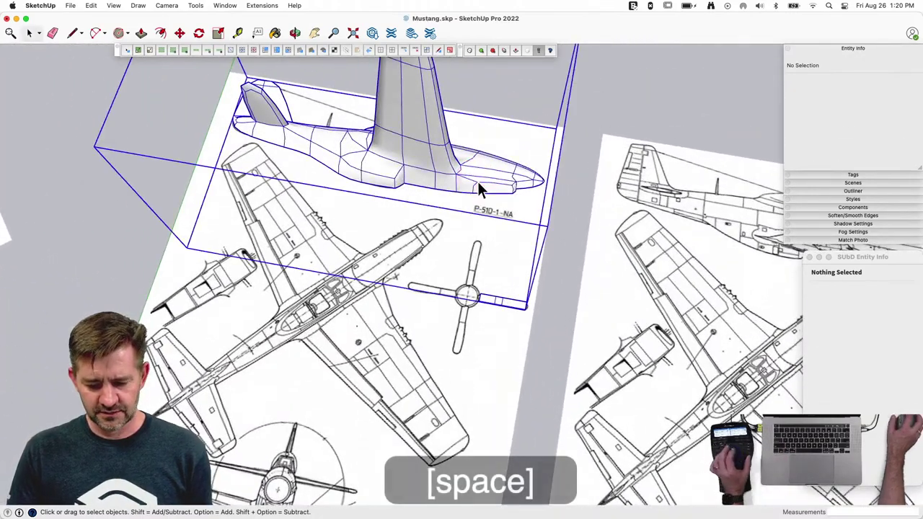
{"action": "key", "text": "super+z"}
{"action": "key", "text": "super+z"}
{"action": "key", "text": "super+z"}
{"action": "key", "text": "super+z"}
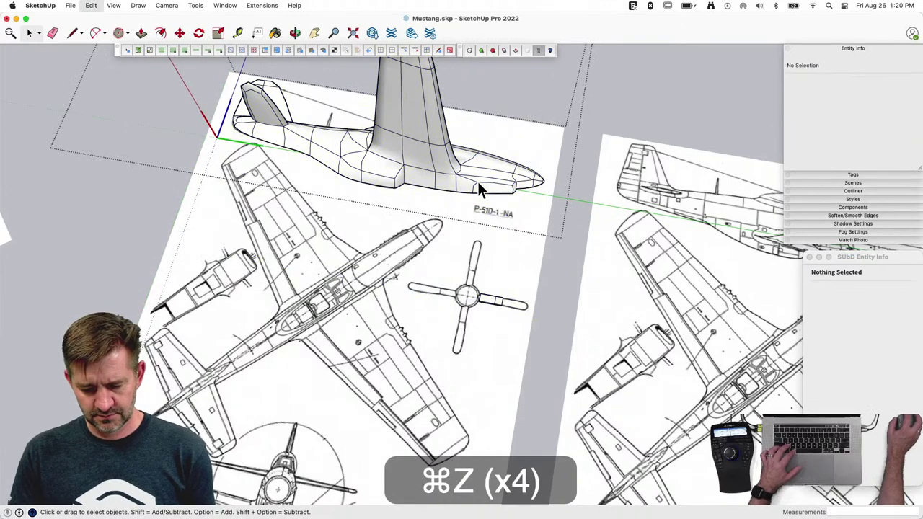
{"action": "key", "text": "super+z"}
{"action": "key", "text": "super+z"}
{"action": "key", "text": "super+z"}
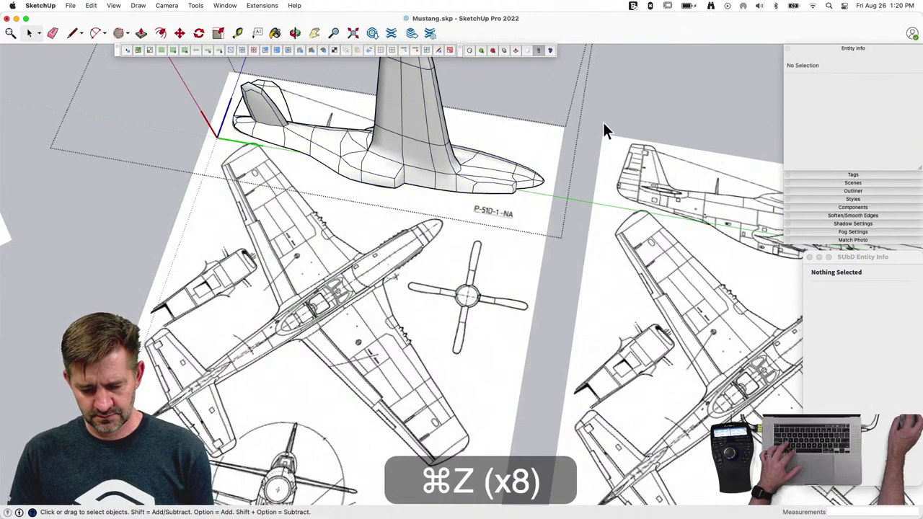
{"action": "key", "text": "super+z"}
{"action": "key", "text": "super+z"}
{"action": "key", "text": "space"}
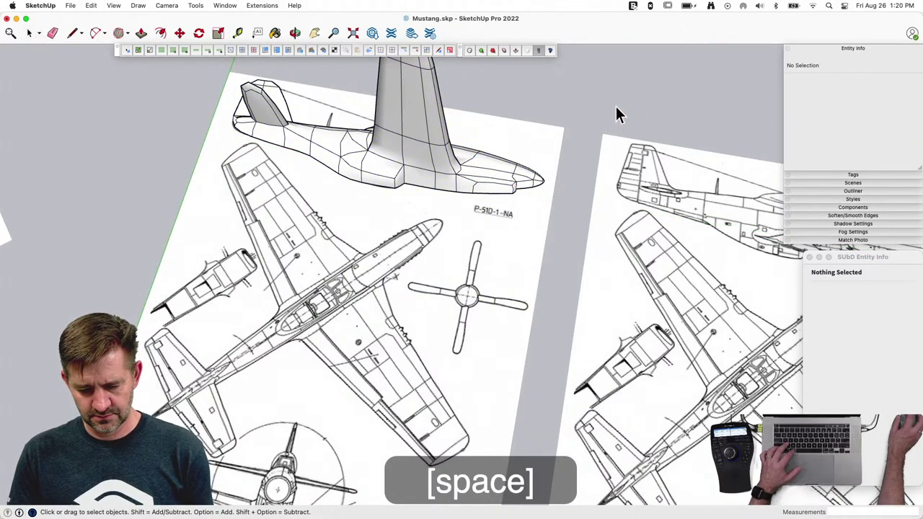
Step: Switch the aircraft body component to its unsubdivided mesh and save the model
{"action": "left_click", "coordinate": [423, 180]}
{"action": "key", "text": "u"}
{"action": "left_click", "coordinate": [572, 126]}
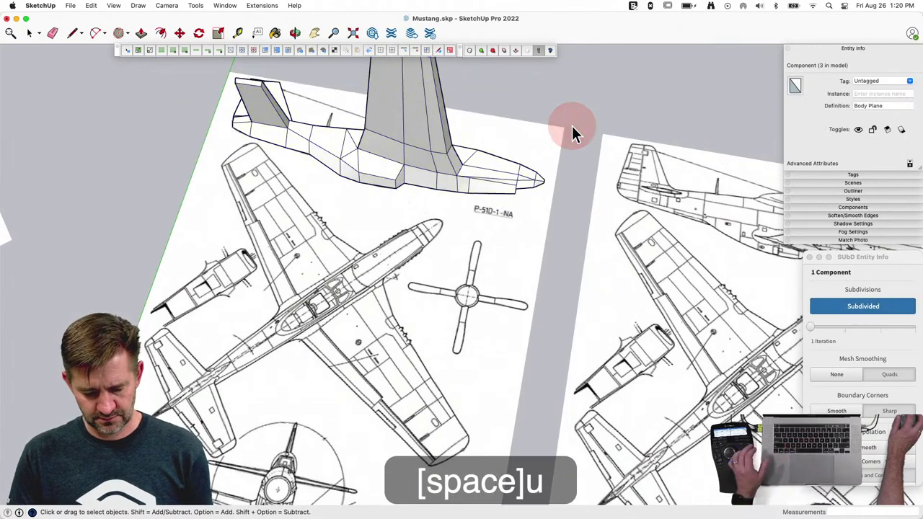
{"action": "key", "text": "super+s"}
Step: Draw an upright rectangular face about 2 15/16" high across one propeller blade's root, outside the aircraft component
{"action": "scroll", "coordinate": [486, 305], "scroll_direction": "up", "scroll_amount": 6}
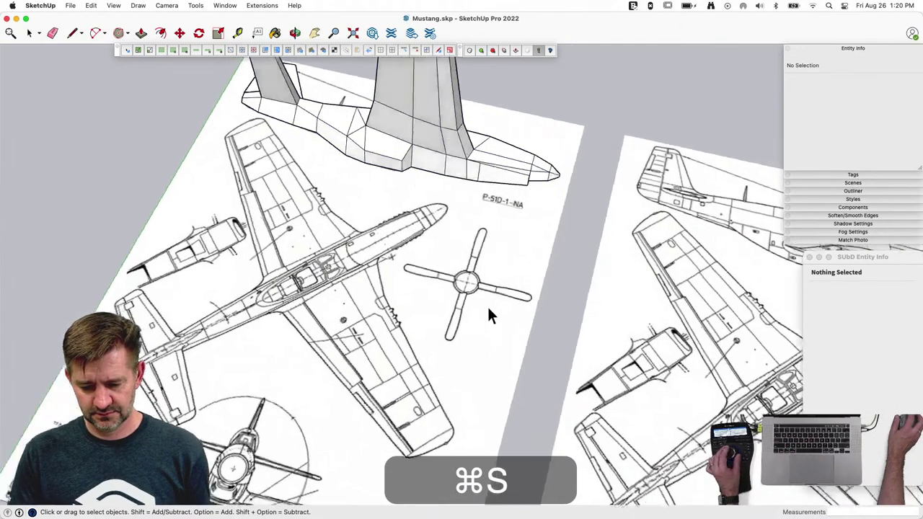
{"action": "scroll", "coordinate": [433, 296], "scroll_direction": "up", "scroll_amount": 3}
{"action": "key", "text": "l"}
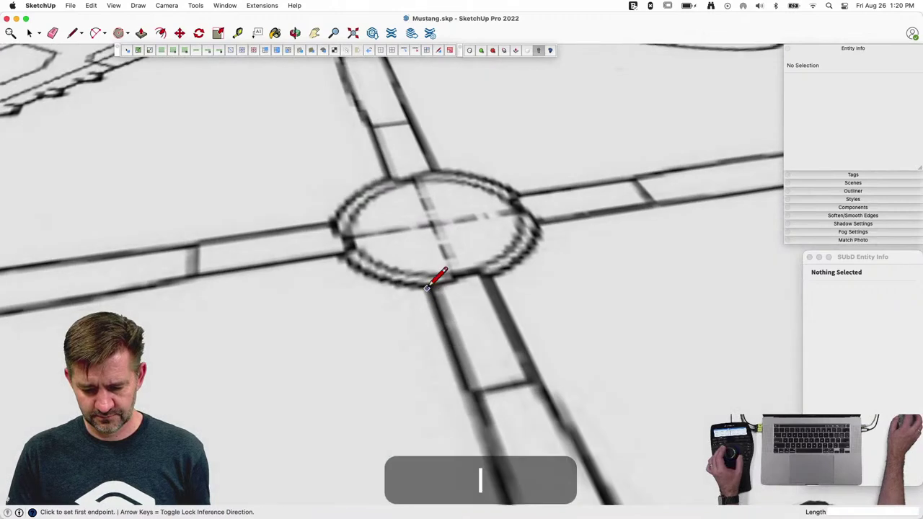
{"action": "left_click", "coordinate": [427, 287]}
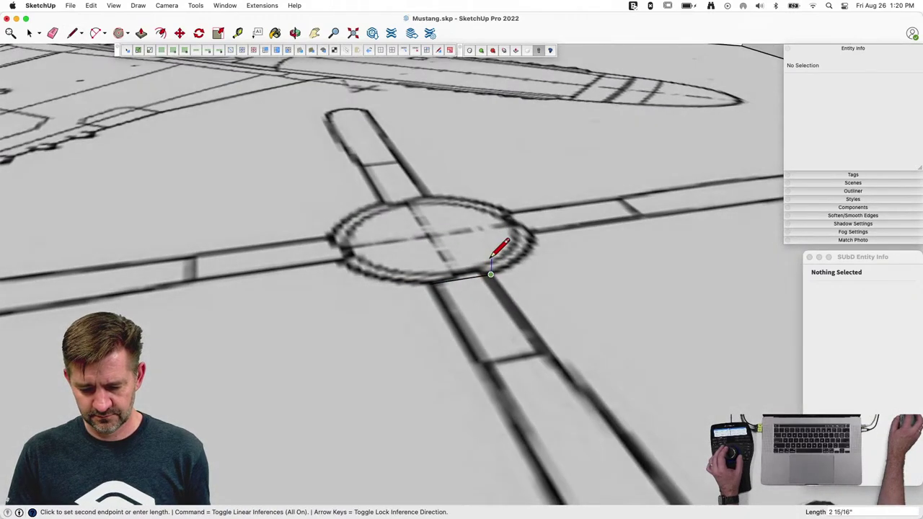
{"action": "left_click", "coordinate": [431, 268]}
{"action": "left_click", "coordinate": [430, 284]}
Step: Push/Pull the root face to the blade's dividing line, then add a short section and a long section ending near the tip
{"action": "key", "text": "p"}
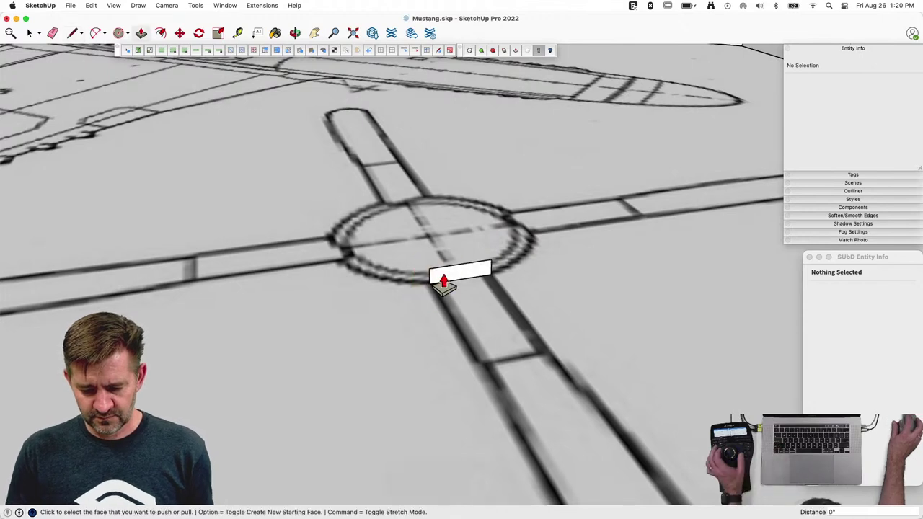
{"action": "left_click", "coordinate": [462, 297]}
{"action": "left_click_drag", "start_coordinate": [468, 313], "coordinate": [552, 469]}
{"action": "key", "text": "alt"}
{"action": "key", "text": "alt"}
{"action": "key", "text": "alt"}
{"action": "key", "text": "space"}
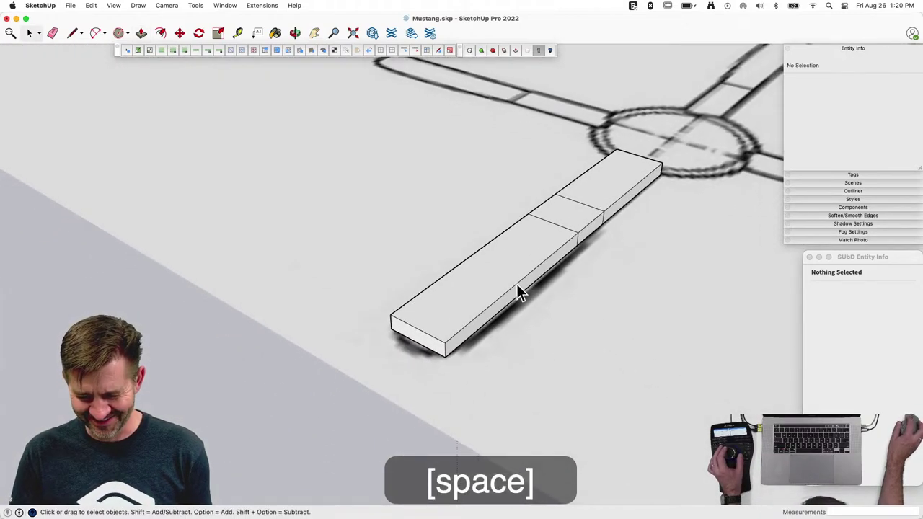
Step: Move one side face of the long outer section outward to match the blade's wider outline on the blueprint
{"action": "left_click", "coordinate": [515, 292]}
{"action": "key", "text": "m"}
{"action": "left_click", "coordinate": [516, 367]}
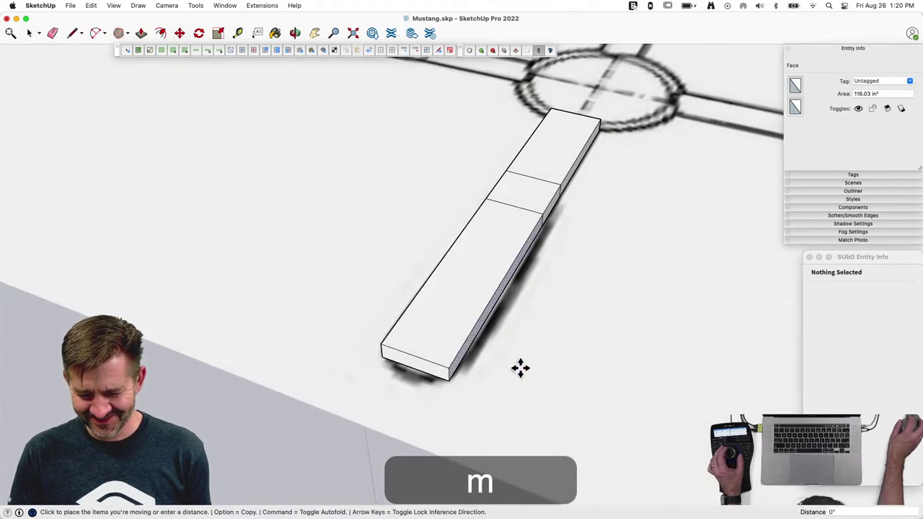
{"action": "left_click", "coordinate": [527, 371]}
{"action": "key", "text": "space"}
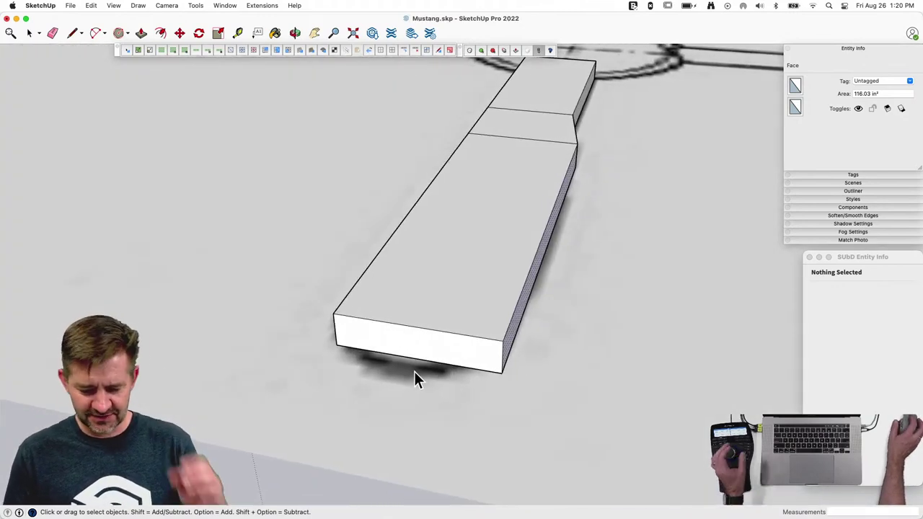
Step: Offset the outline of the blade's tip end face inward to form a smaller rectangle
{"action": "key", "text": "f"}
{"action": "key", "text": "space"}
{"action": "left_click", "coordinate": [421, 335]}
{"action": "key", "text": "f"}
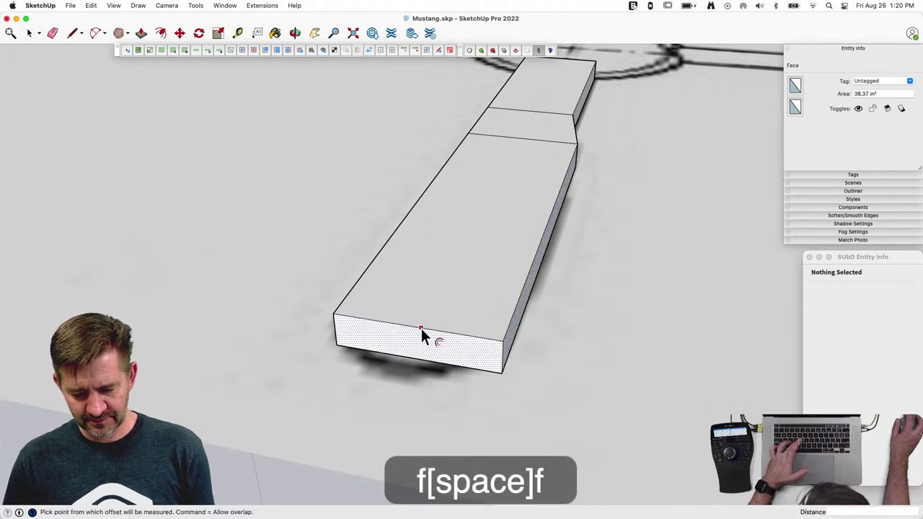
{"action": "left_click", "coordinate": [423, 336]}
{"action": "left_click", "coordinate": [424, 346]}
Step: Connect the four corners of the inner rectangle to the tip end face's outer corners with lines
{"action": "key", "text": "l"}
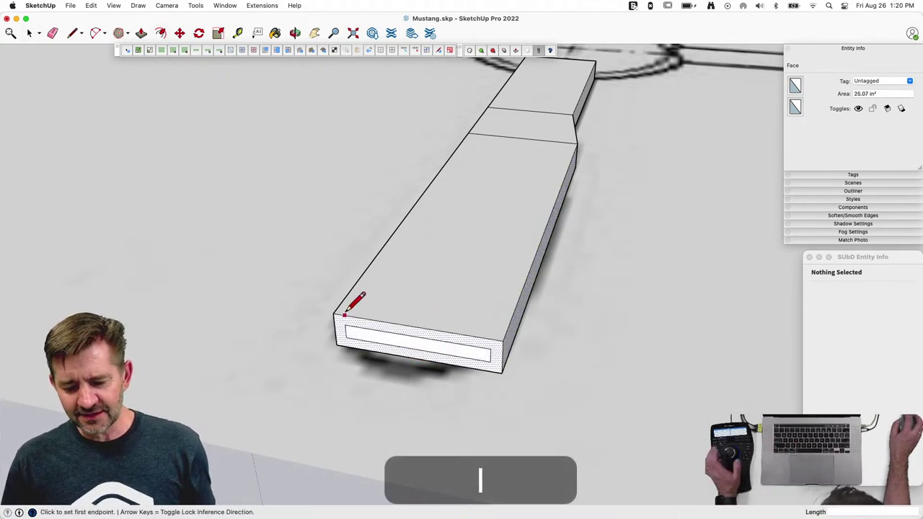
{"action": "left_click", "coordinate": [347, 326]}
{"action": "left_click", "coordinate": [335, 314]}
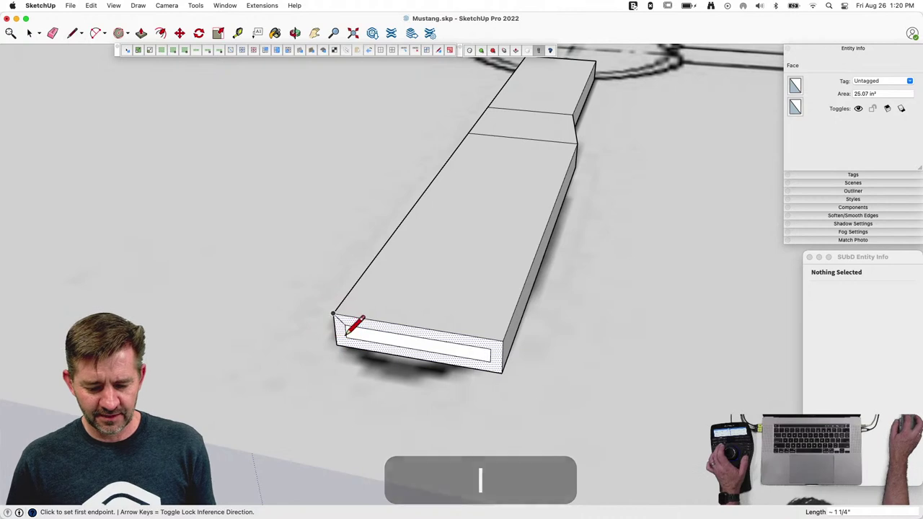
{"action": "left_click", "coordinate": [346, 332]}
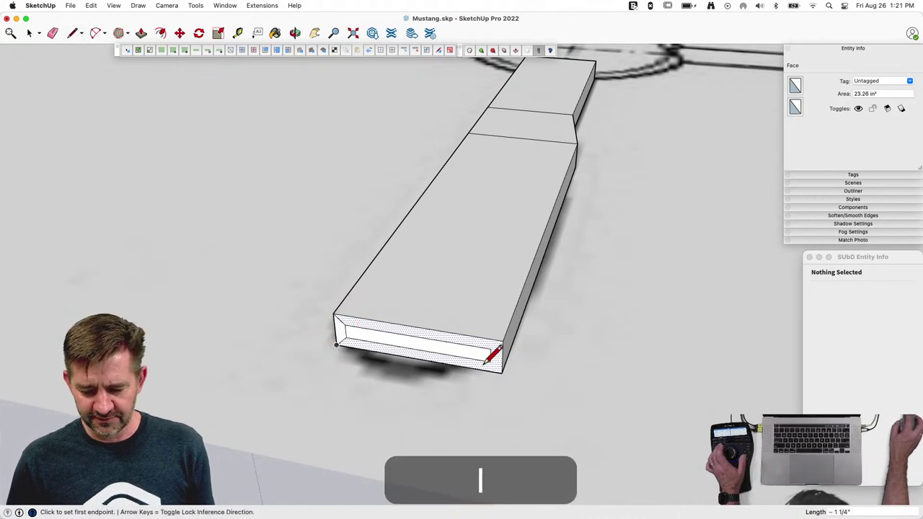
{"action": "left_click", "coordinate": [490, 361]}
{"action": "left_click", "coordinate": [502, 371]}
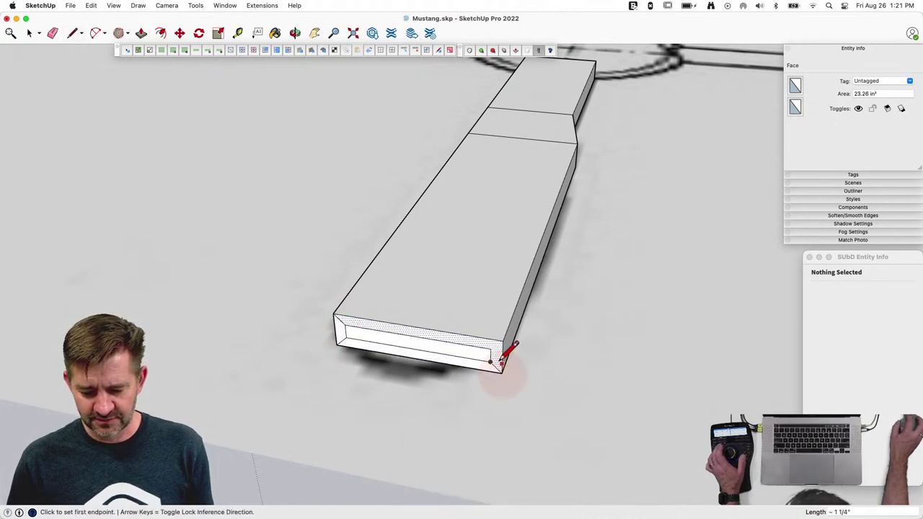
{"action": "key", "text": "l"}
{"action": "left_click", "coordinate": [491, 343]}
{"action": "left_click", "coordinate": [503, 339]}
{"action": "key", "text": "space"}
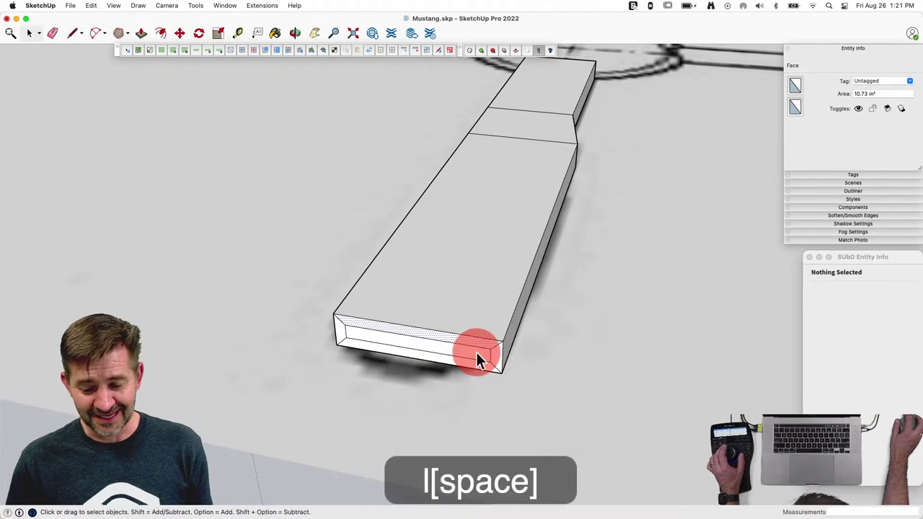
Step: Move the inner rectangular face outward to the blade tip on the blueprint, forming a tapered end
{"action": "left_click", "coordinate": [476, 352]}
{"action": "key", "text": "m"}
{"action": "left_click", "coordinate": [412, 387]}
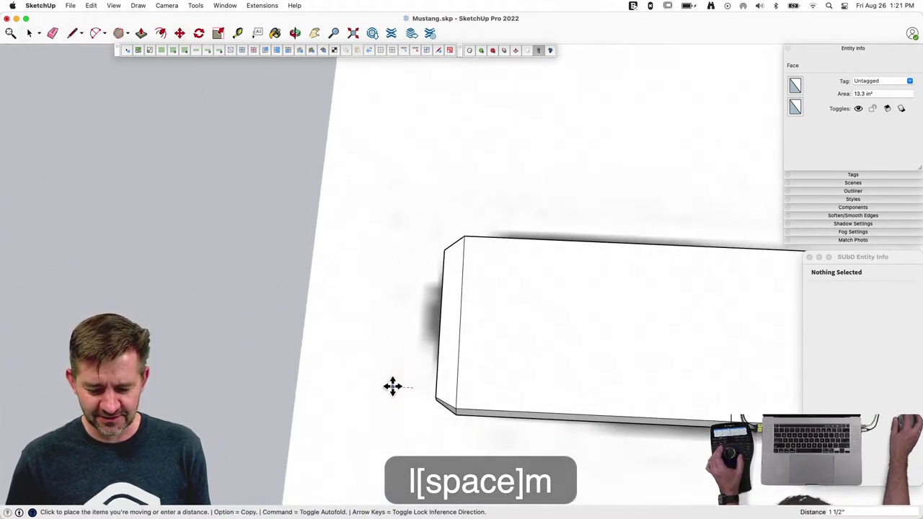
{"action": "left_click", "coordinate": [373, 382]}
{"action": "key", "text": "space"}
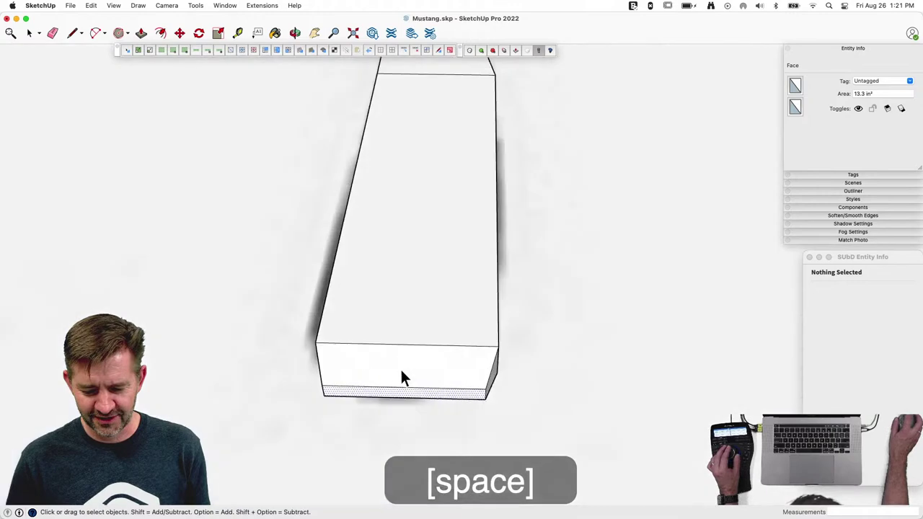
Step: Scale the tip face's width about its center to 0.67 to round off the blade's end
{"action": "key", "text": "s"}
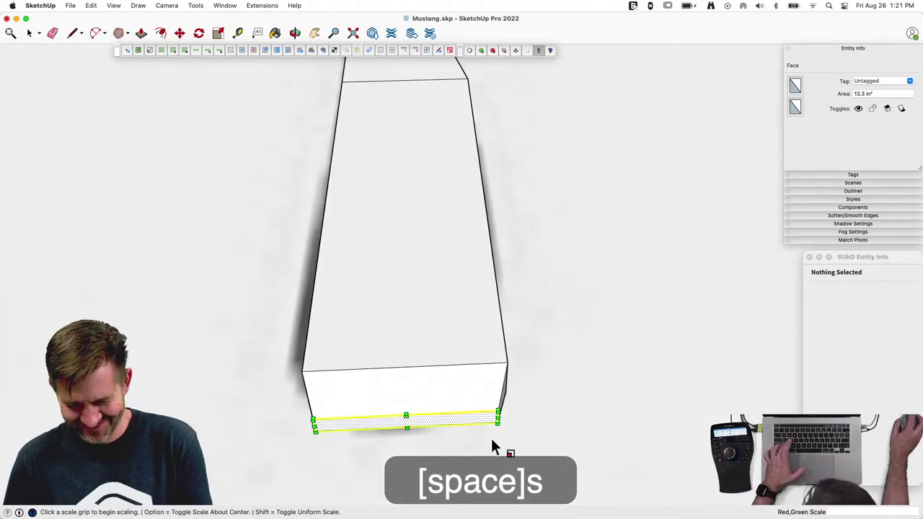
{"action": "key", "text": "alt"}
{"action": "left_click_drag", "start_coordinate": [497, 418], "coordinate": [474, 422]}
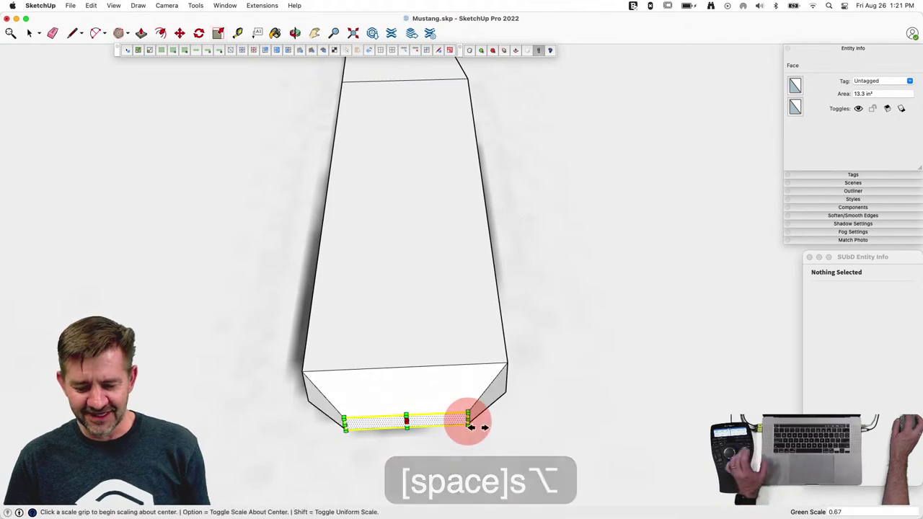
{"action": "key", "text": "space"}
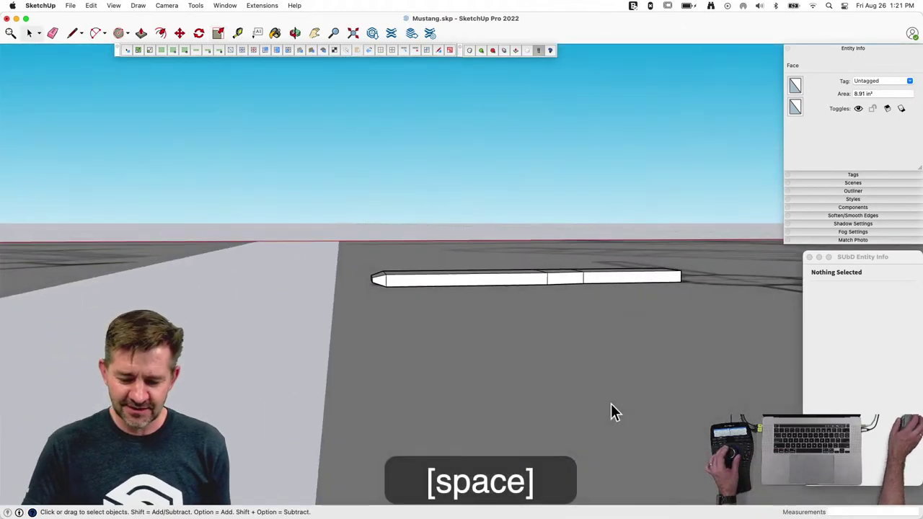
Step: Push/Pull the blade's root face about 5 3/16" into the hub circle
{"action": "key", "text": "p"}
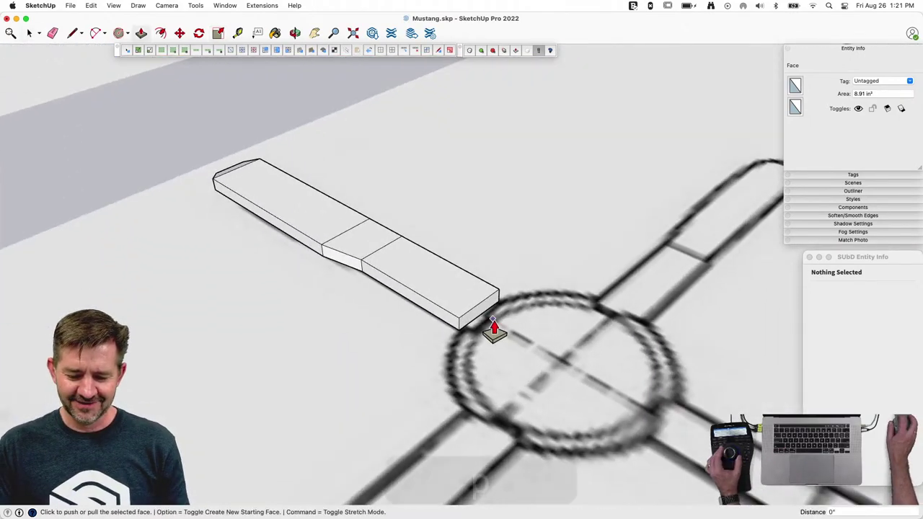
{"action": "key", "text": "space"}
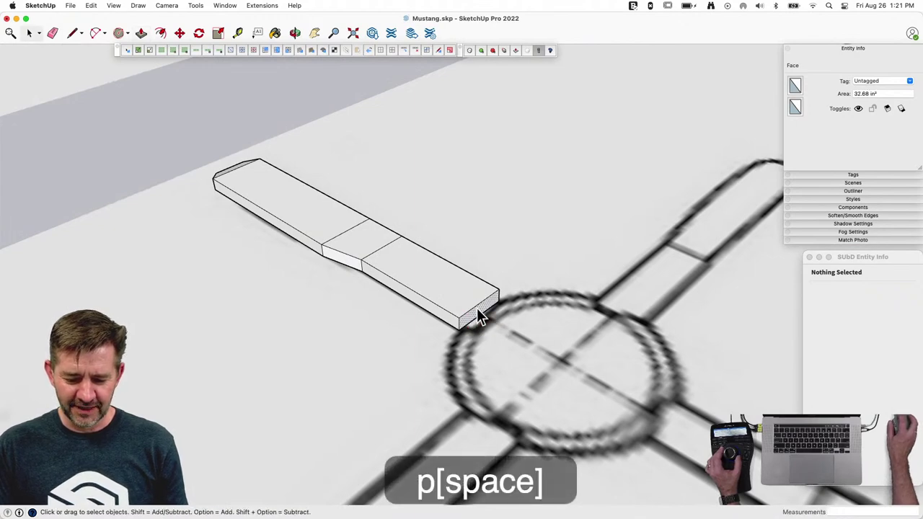
{"action": "key", "text": "p"}
{"action": "left_click", "coordinate": [483, 318]}
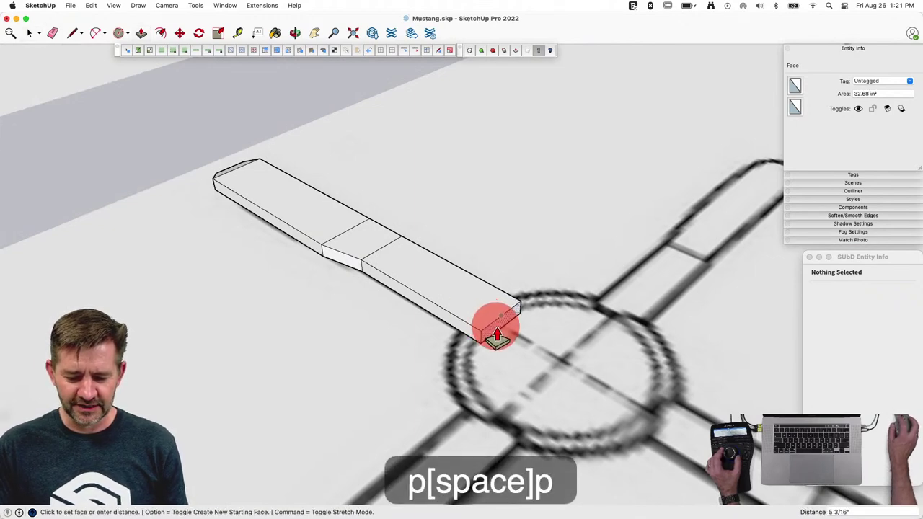
{"action": "left_click", "coordinate": [496, 335]}
{"action": "key", "text": "space"}
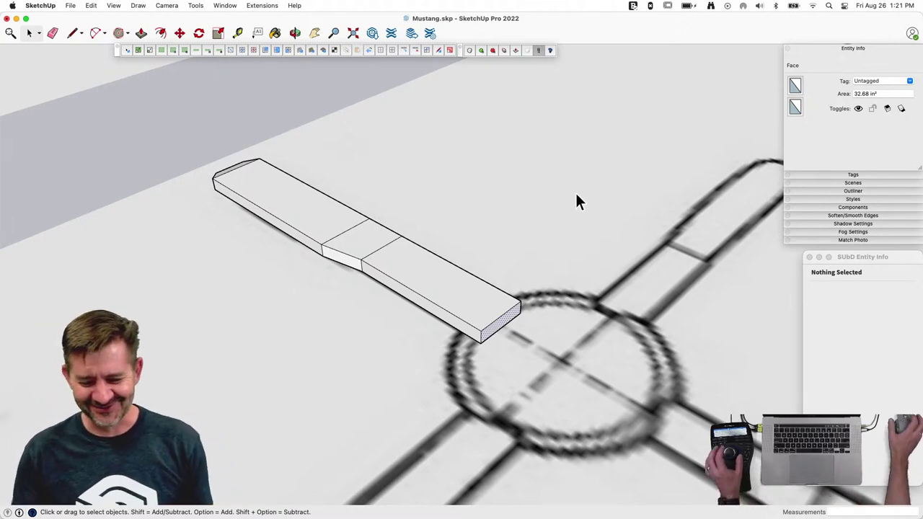
{"action": "key", "text": "space"}
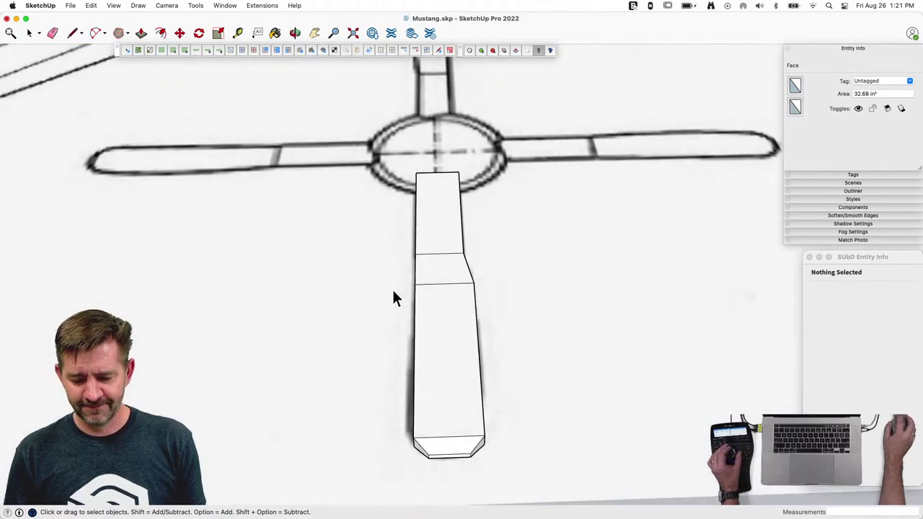
Step: Twist the blade's outer section, from the end of the transition to the tip, by -15 degrees about its length using Vertex Tools
{"action": "left_click_drag", "start_coordinate": [363, 284], "coordinate": [552, 505]}
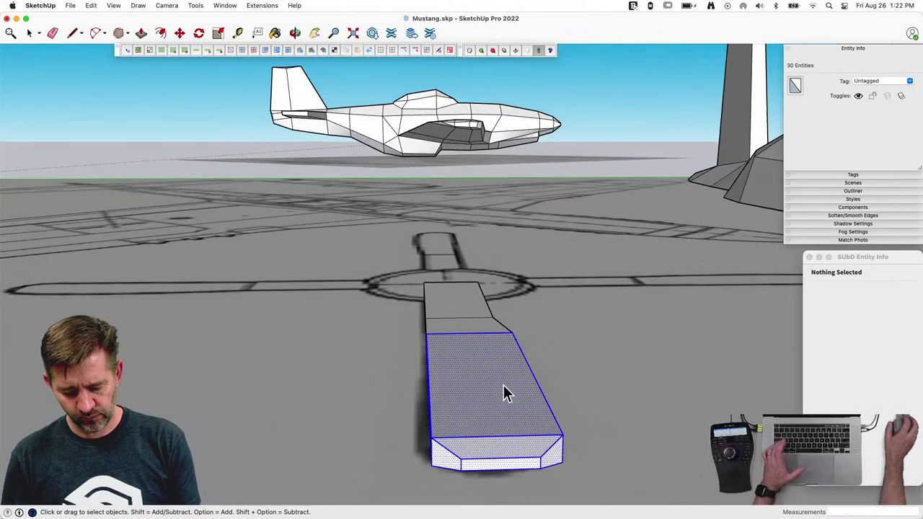
{"action": "key", "text": "v"}
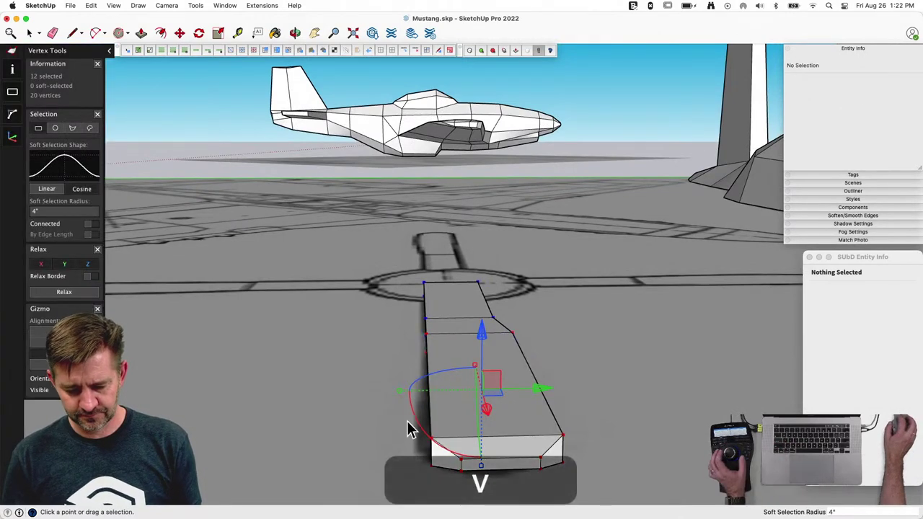
{"action": "left_click_drag", "start_coordinate": [417, 426], "coordinate": [400, 410]}
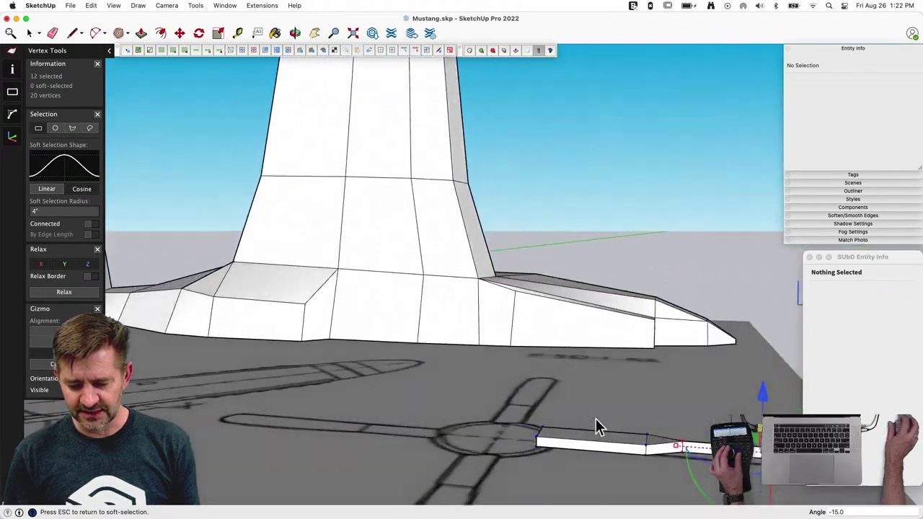
{"action": "key", "text": "space"}
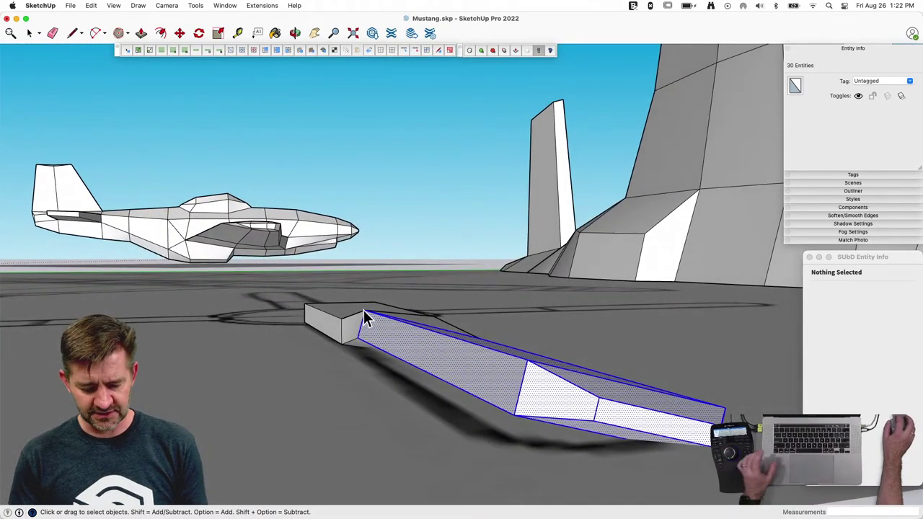
{"action": "key", "text": "v"}
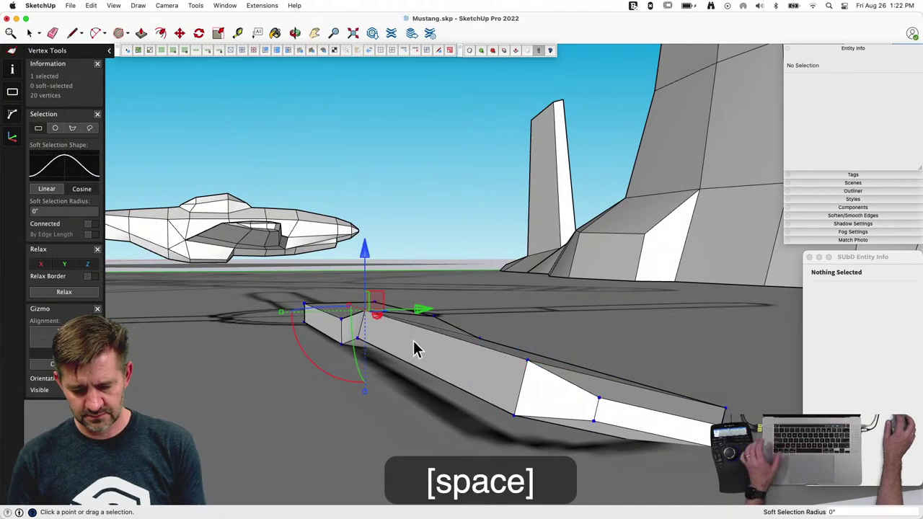
{"action": "key", "text": "space"}
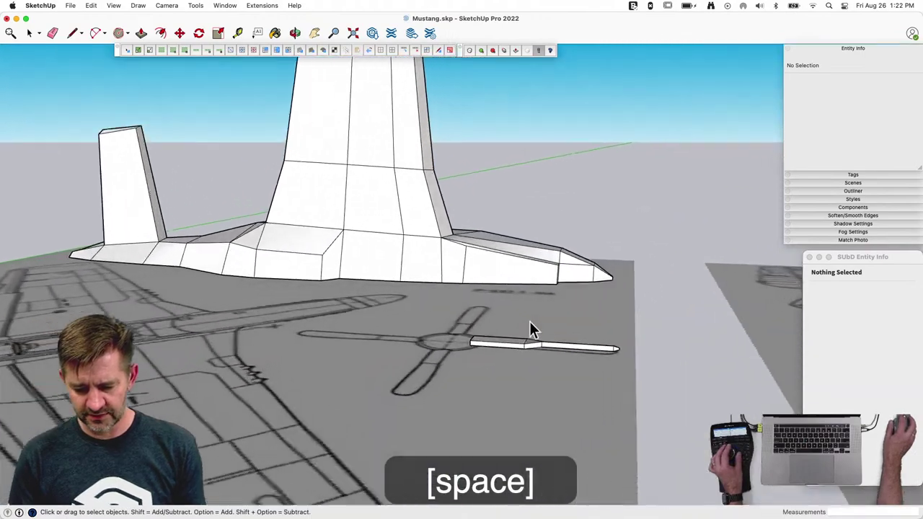
{"action": "left_click_drag", "start_coordinate": [532, 329], "coordinate": [651, 387]}
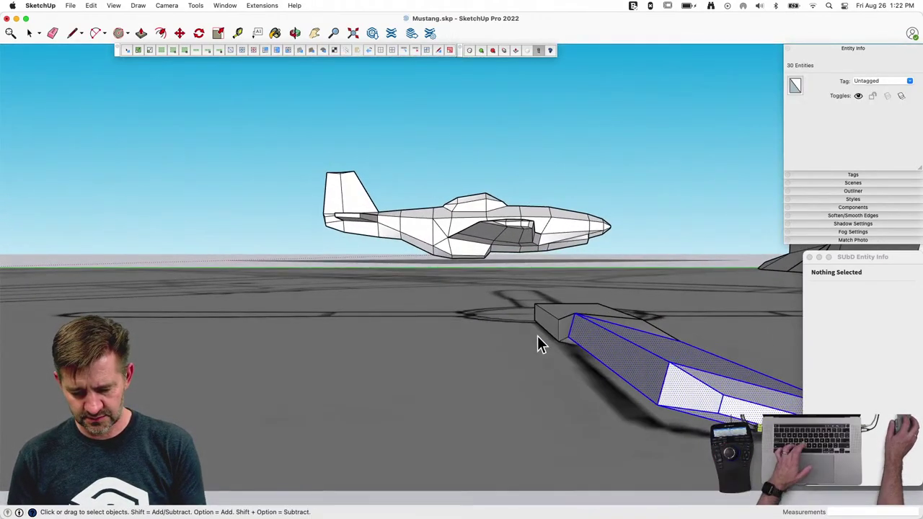
{"action": "key", "text": "v"}
{"action": "mouse_move", "coordinate": [675, 305]}
{"action": "left_mouse_down"}
{"action": "mouse_move", "coordinate": [677, 324]}
{"action": "mouse_move", "coordinate": [671, 299]}
{"action": "left_mouse_up"}
{"action": "key", "text": "space"}
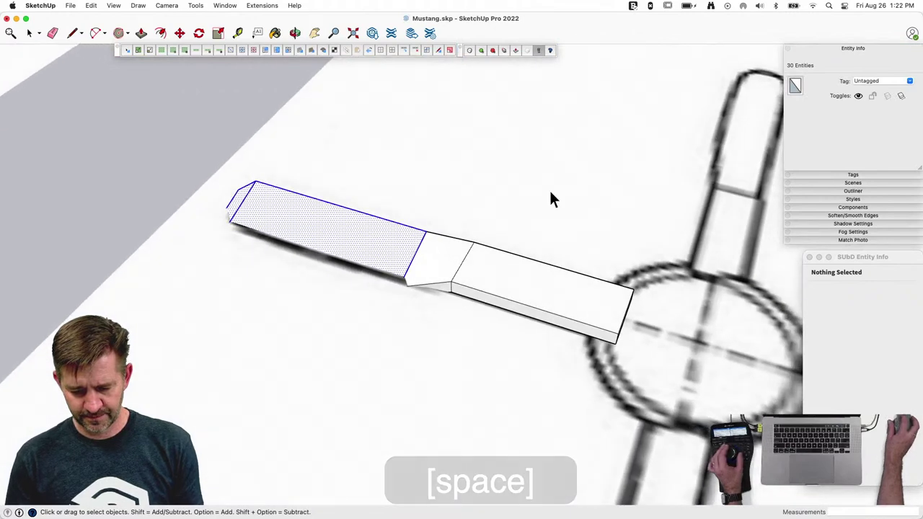
Step: Delete the end face at the blade's root and make all the connected blade geometry a component named Blade
{"action": "key", "text": "space"}
{"action": "left_click", "coordinate": [527, 274]}
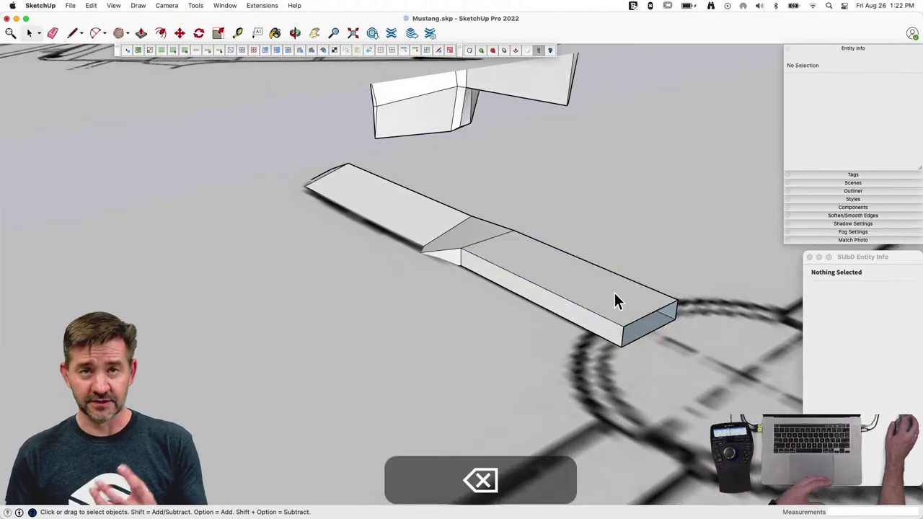
{"action": "left_click", "coordinate": [592, 302]}
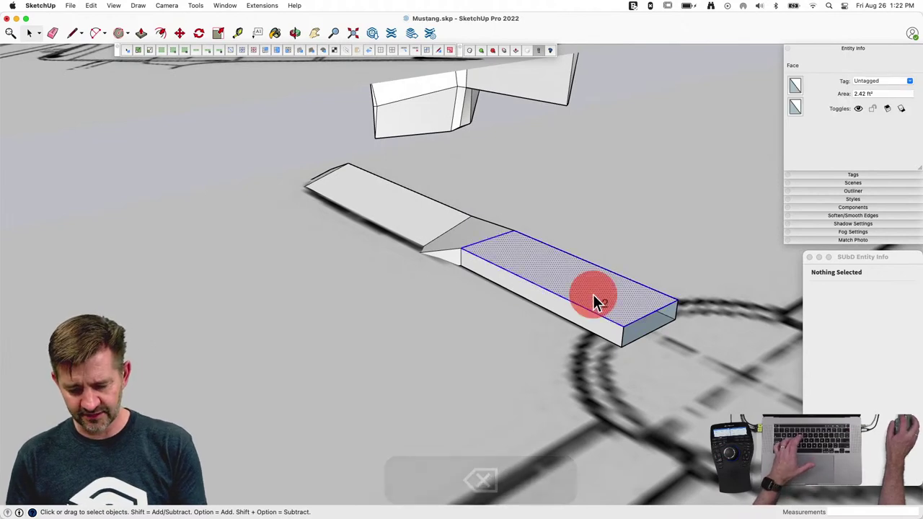
{"action": "triple_click", "coordinate": [593, 297]}
{"action": "right_click", "coordinate": [593, 299]}
{"action": "left_click", "coordinate": [622, 316]}
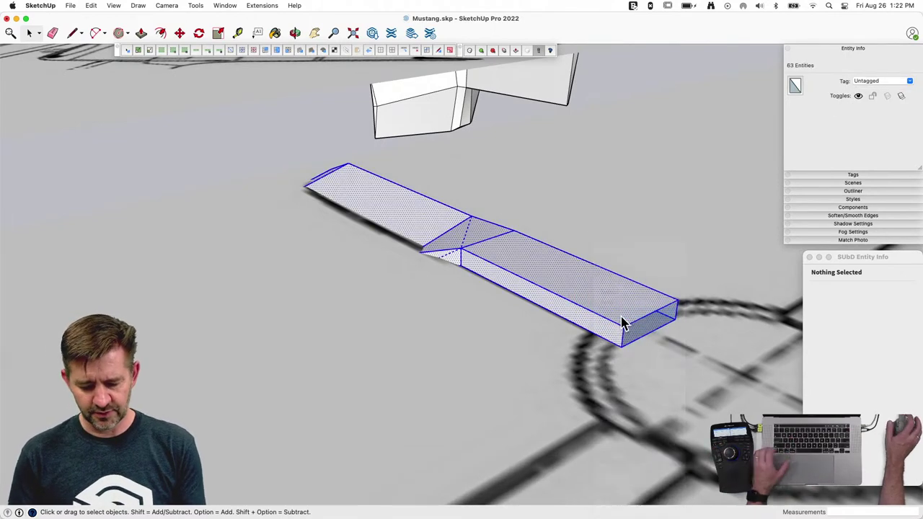
{"action": "type", "text": "Blad"}
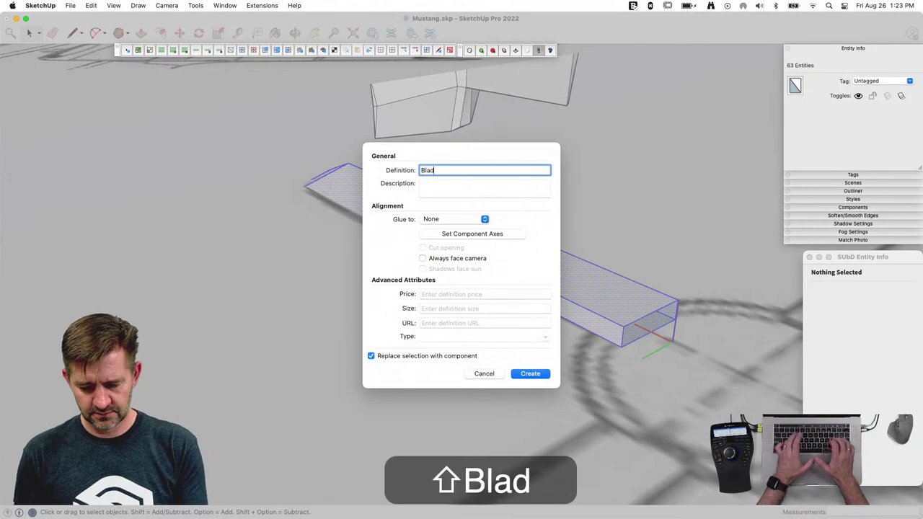
{"action": "type", "text": "e"}
{"action": "key", "text": "Return"}
Step: Subdivide the Blade component and rotate it 90 degrees about the hub's center so it stands upright from the blueprint
{"action": "key", "text": "u"}
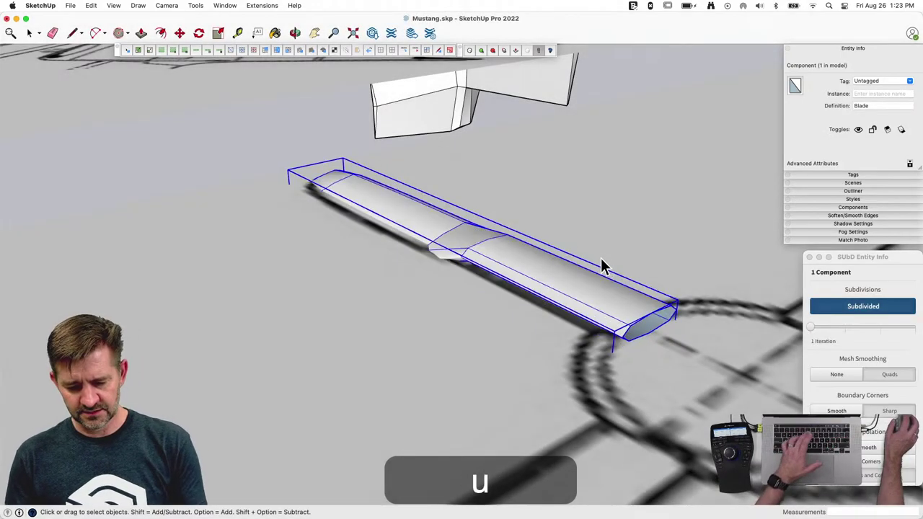
{"action": "scroll", "coordinate": [553, 320], "scroll_direction": "down", "scroll_amount": 6}
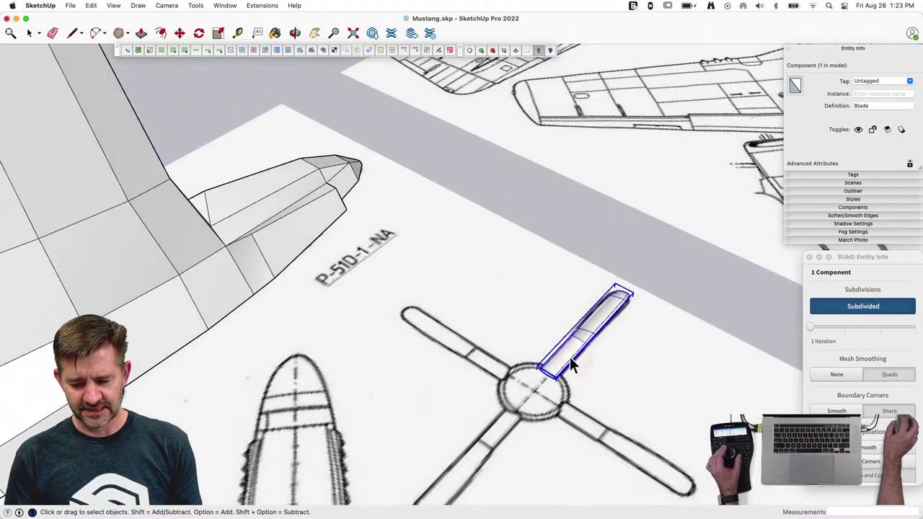
{"action": "scroll", "coordinate": [569, 357], "scroll_direction": "up", "scroll_amount": 6}
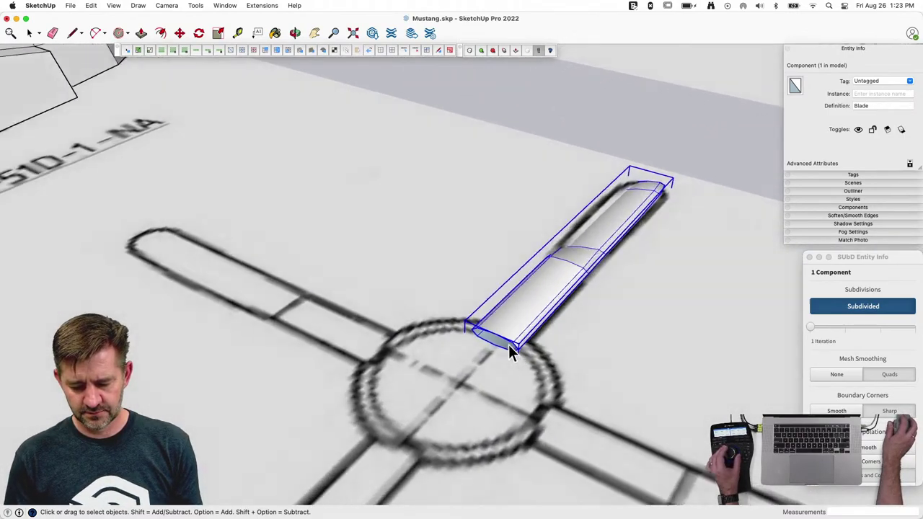
{"action": "scroll", "coordinate": [476, 314], "scroll_direction": "down", "scroll_amount": 8}
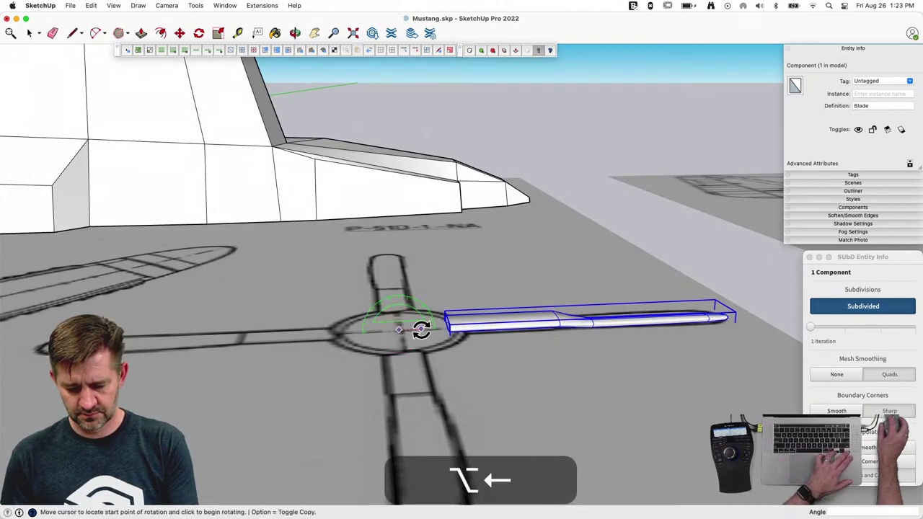
{"action": "left_click", "coordinate": [422, 329]}
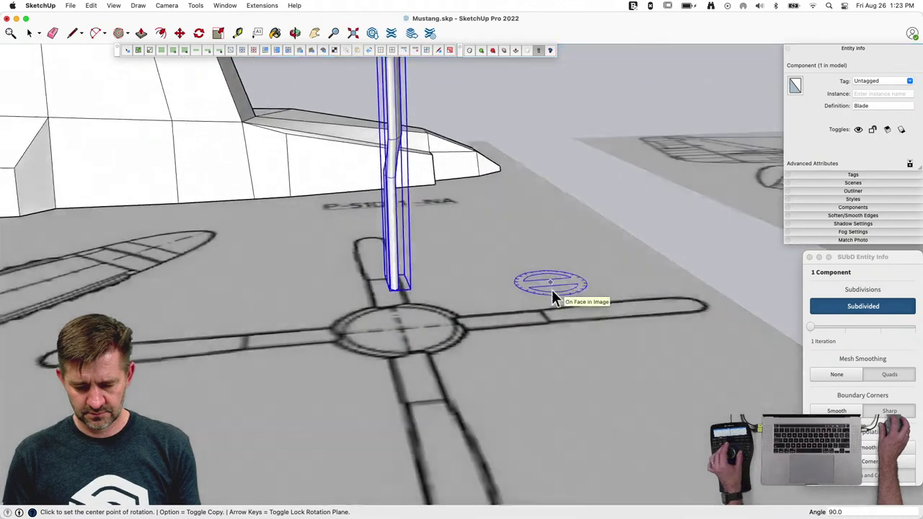
Step: Rotate the upright blade 180 degrees about the vertical axis in the plane of the blueprint
{"action": "key", "text": "space"}
{"action": "key", "text": "q"}
{"action": "middle_click_drag", "start_coordinate": [472, 314], "coordinate": [465, 290]}
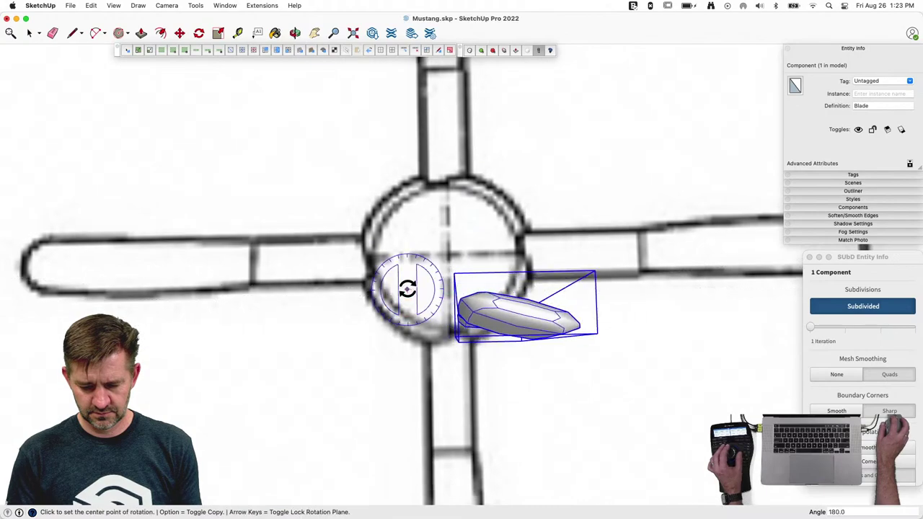
Step: Delete the two internal faces inside the hollow blade and close the component
{"action": "key", "text": "space"}
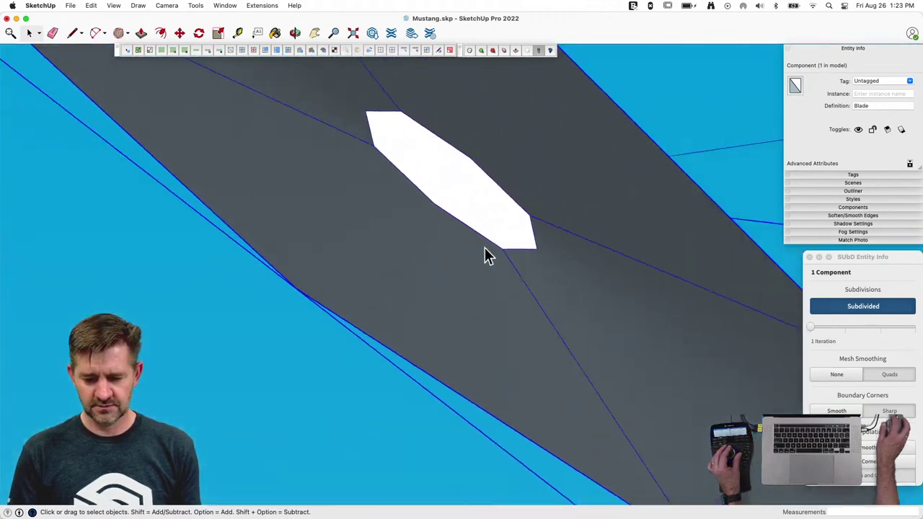
{"action": "left_click", "coordinate": [457, 251]}
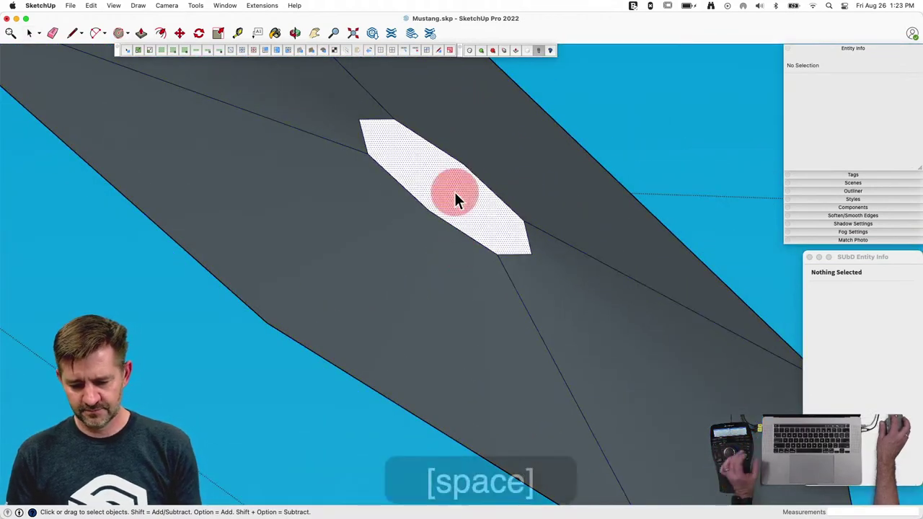
{"action": "key", "text": "BackSpace"}
{"action": "left_click", "coordinate": [451, 164]}
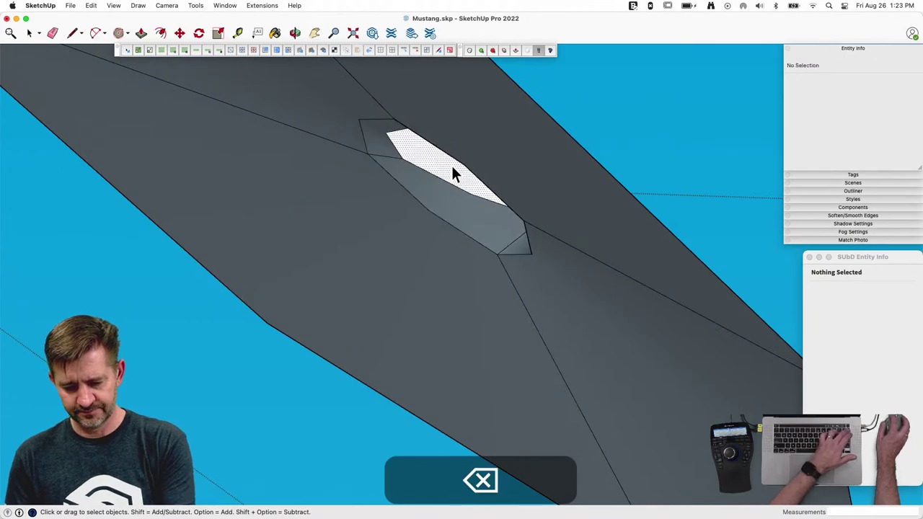
{"action": "key", "text": "BackSpace"}
{"action": "left_click", "coordinate": [524, 249]}
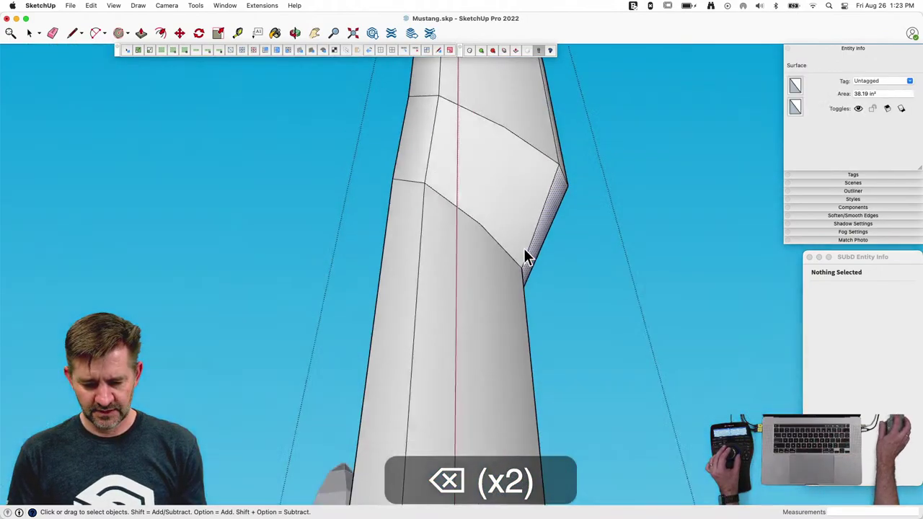
{"action": "key", "text": "space"}
{"action": "left_click", "coordinate": [488, 249]}
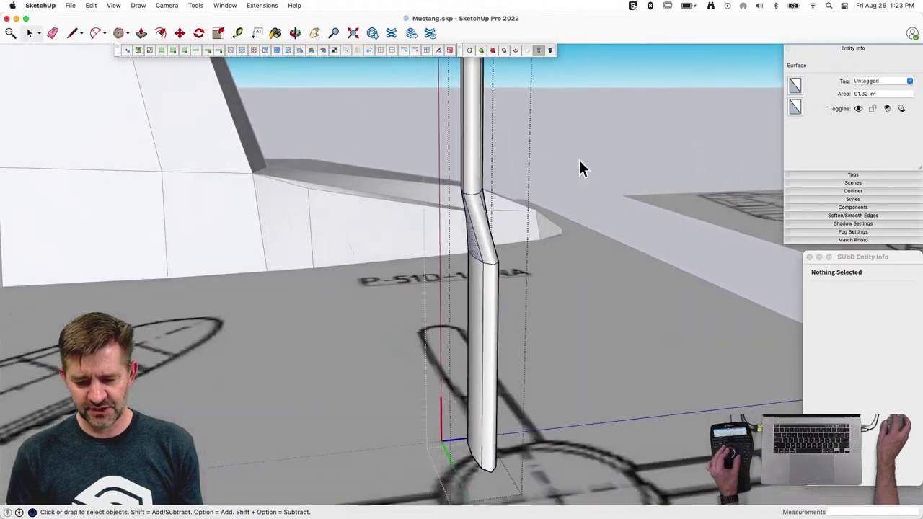
{"action": "left_click", "coordinate": [580, 163]}
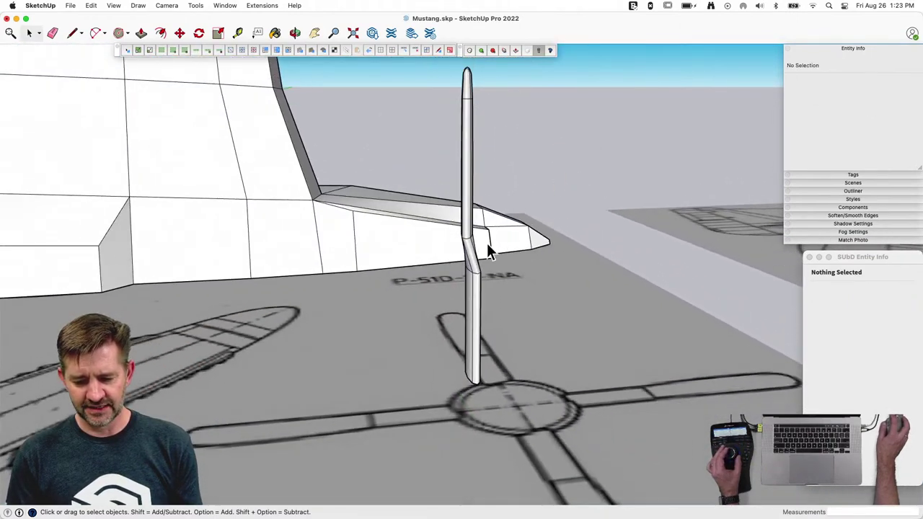
Step: Toggle the Blade component's subdivision off and back on, and inspect its smoothed transition and root from several sides
{"action": "left_click", "coordinate": [480, 269]}
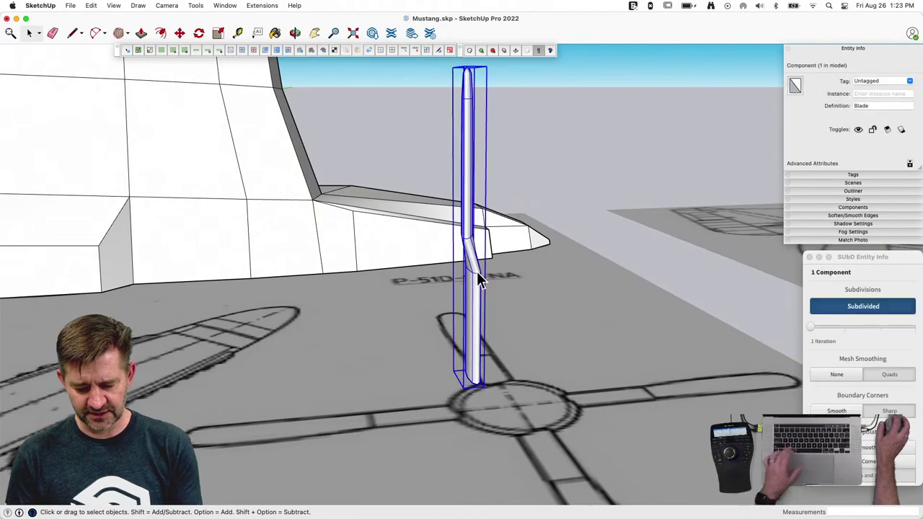
{"action": "key", "text": "u"}
{"action": "key", "text": "u"}
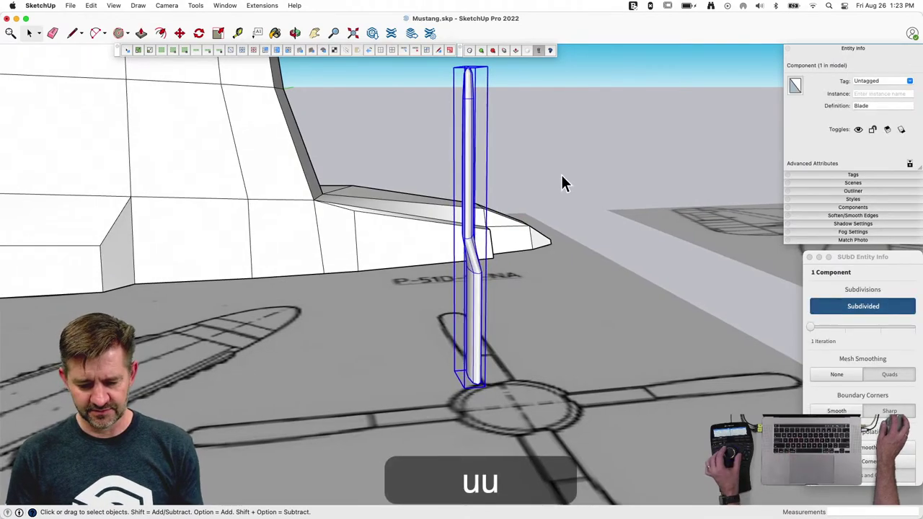
{"action": "middle_click_drag", "start_coordinate": [562, 181], "coordinate": [494, 236]}
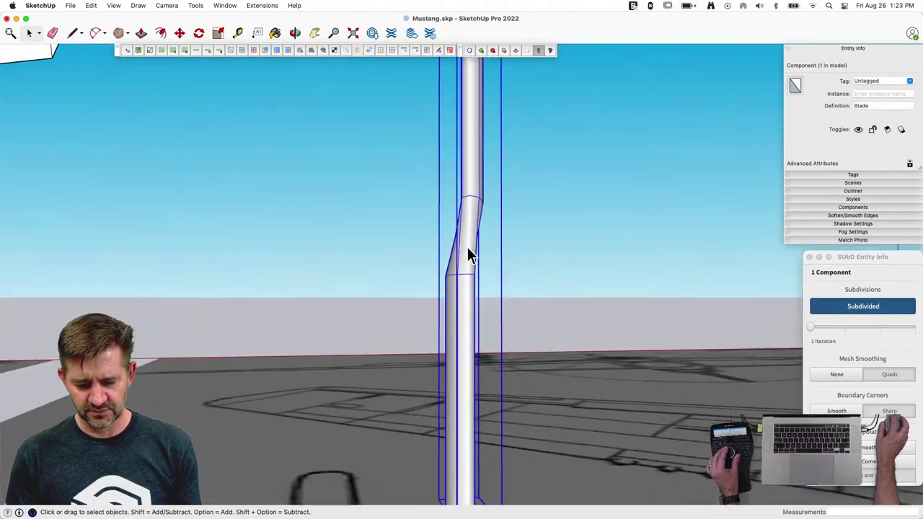
{"action": "scroll", "coordinate": [470, 186], "scroll_direction": "down", "scroll_amount": 10}
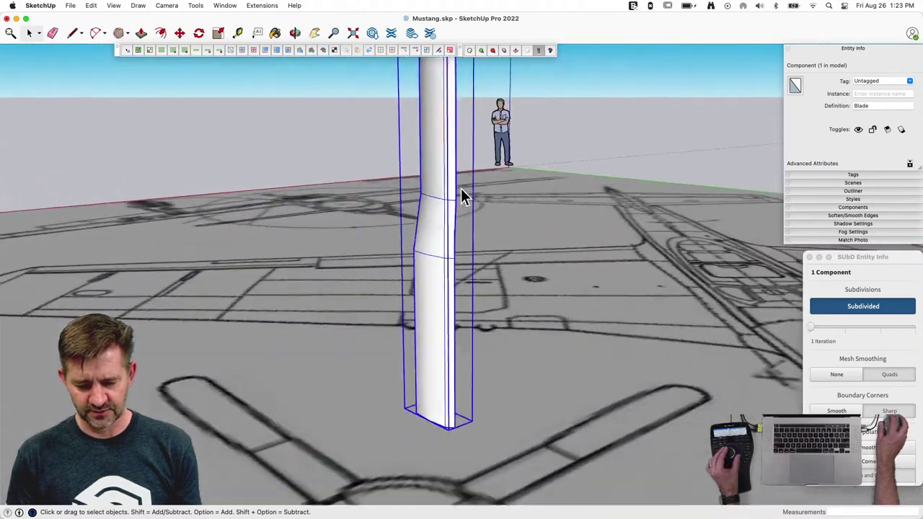
{"action": "key", "text": "space"}
{"action": "scroll", "coordinate": [432, 369], "scroll_direction": "up", "scroll_amount": 10}
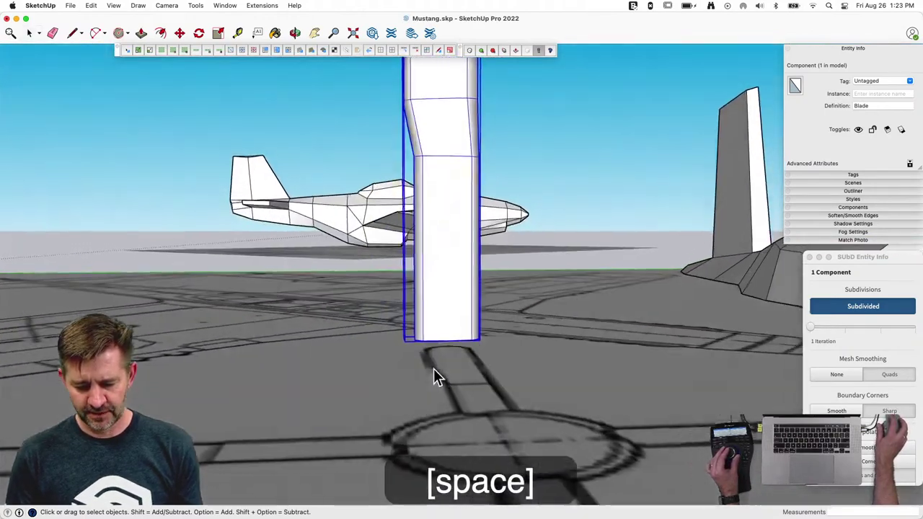